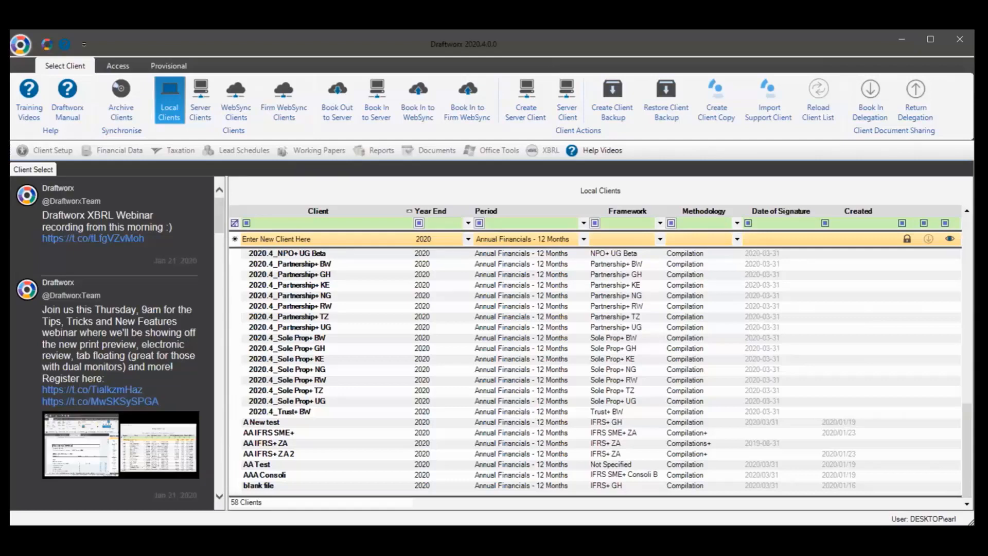
Select the 2020.4_Sole Prop+ RW client and show its Access tab read-only and locking options
click(476, 391)
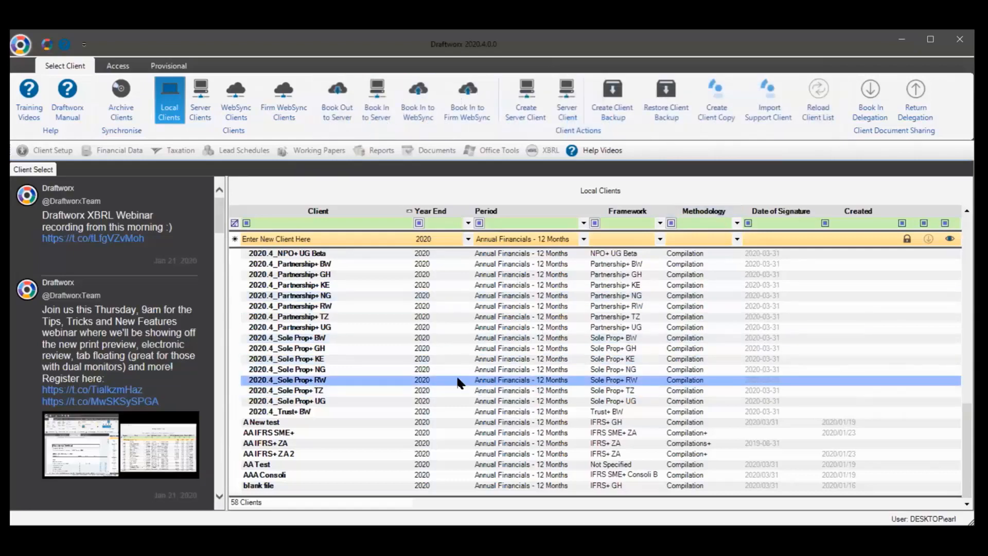
click(112, 65)
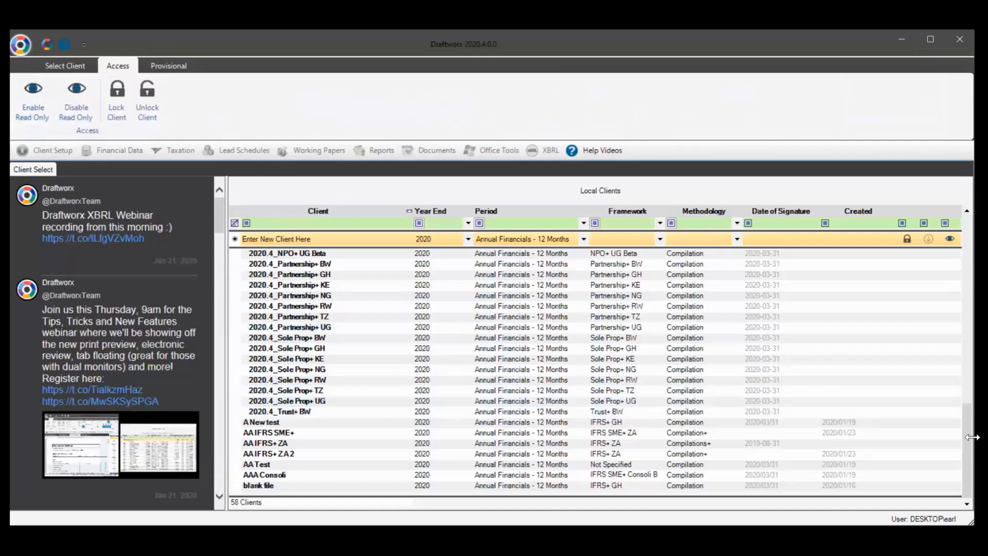
scroll(970, 422, up, 12)
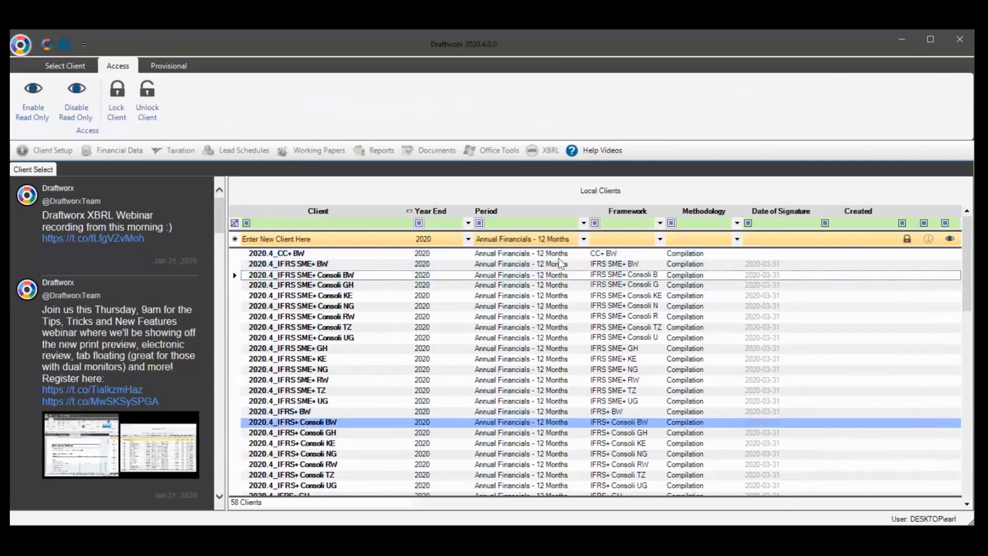
click(82, 68)
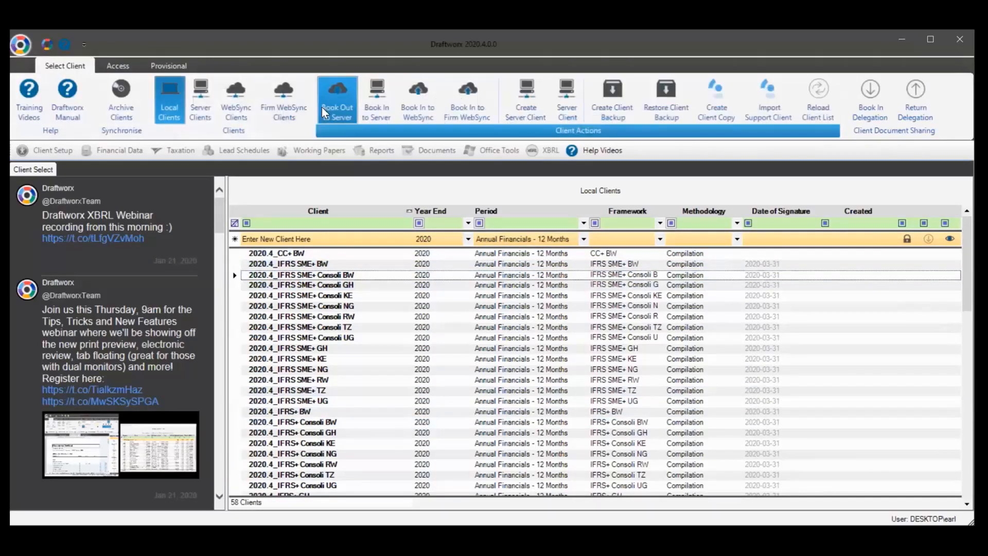
click(114, 66)
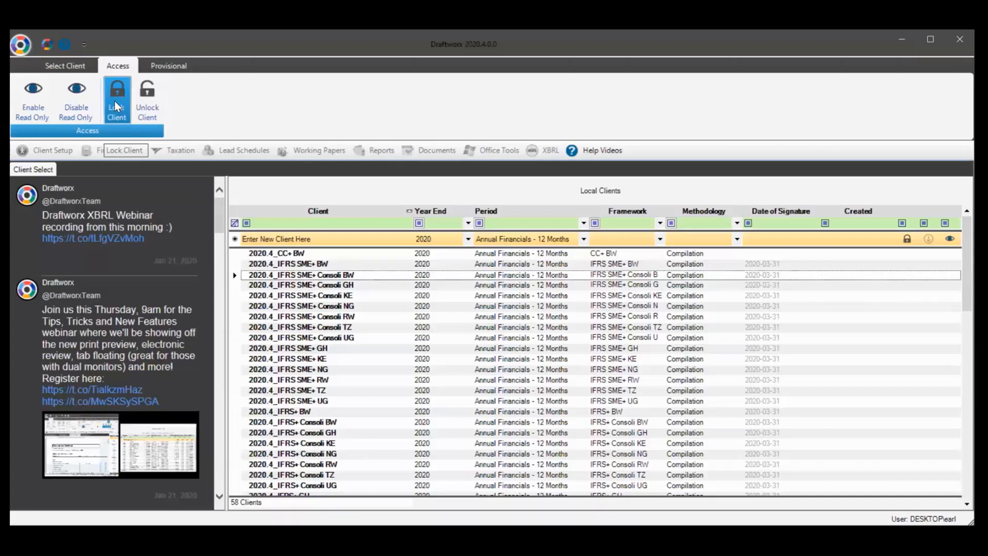
Lock the client, turn Read Only off and back on, then return to the Select Client tab
click(114, 101)
click(91, 94)
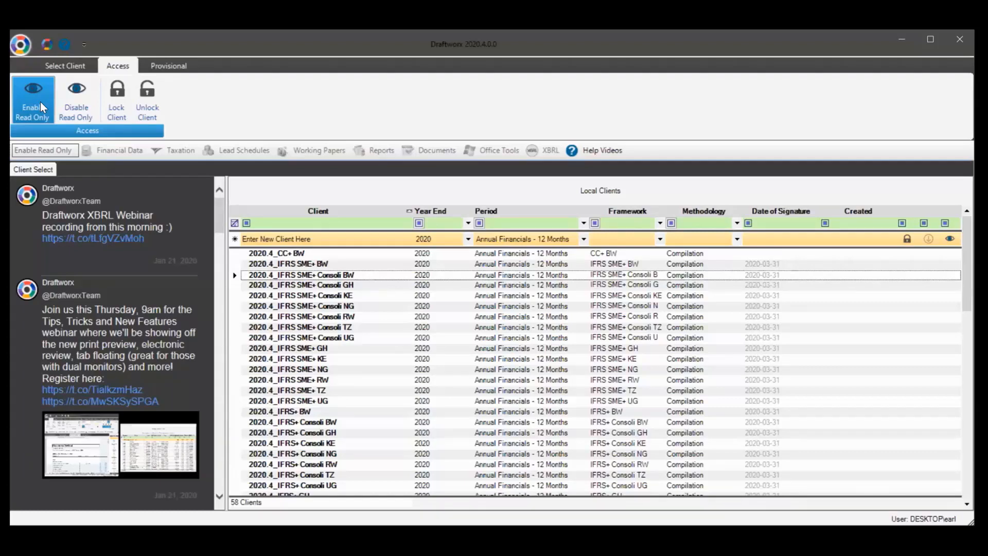
click(40, 101)
click(49, 65)
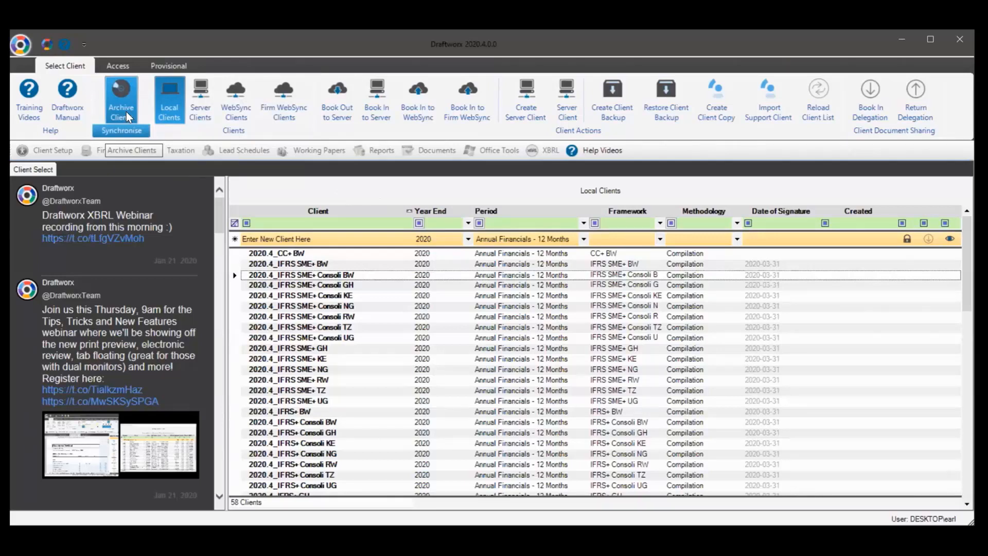
Review the Other page of application Settings, close it, and return to the Access options
click(15, 50)
click(61, 264)
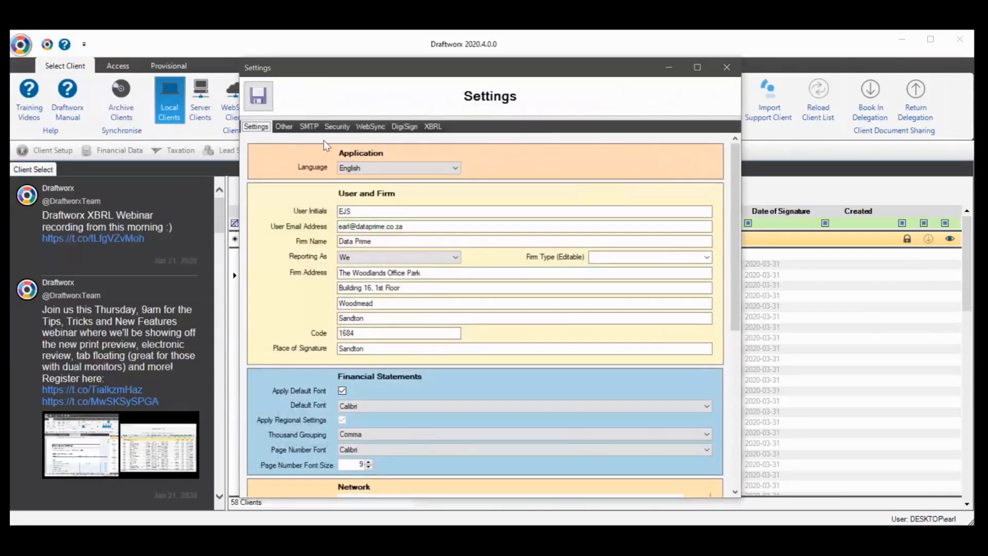
click(308, 126)
click(285, 126)
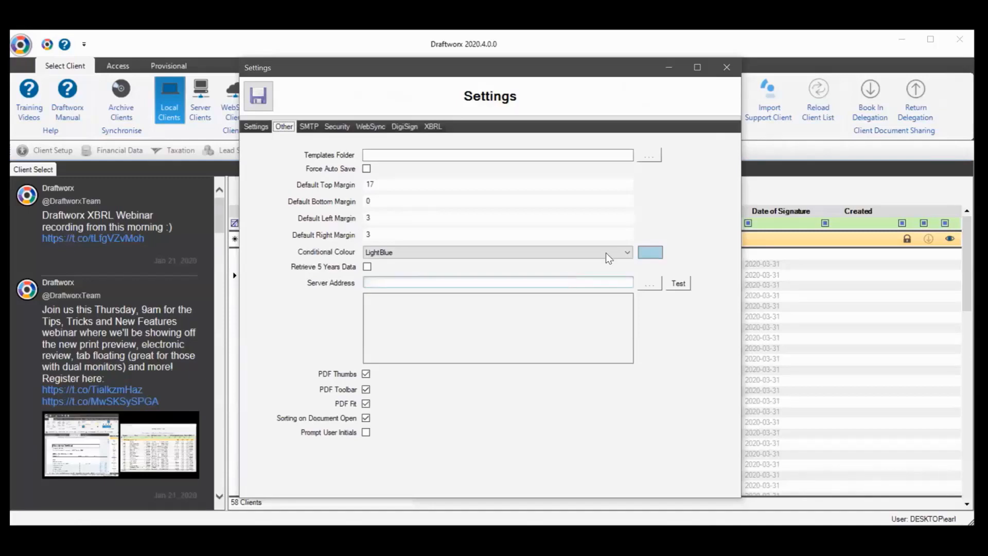
click(724, 66)
click(118, 65)
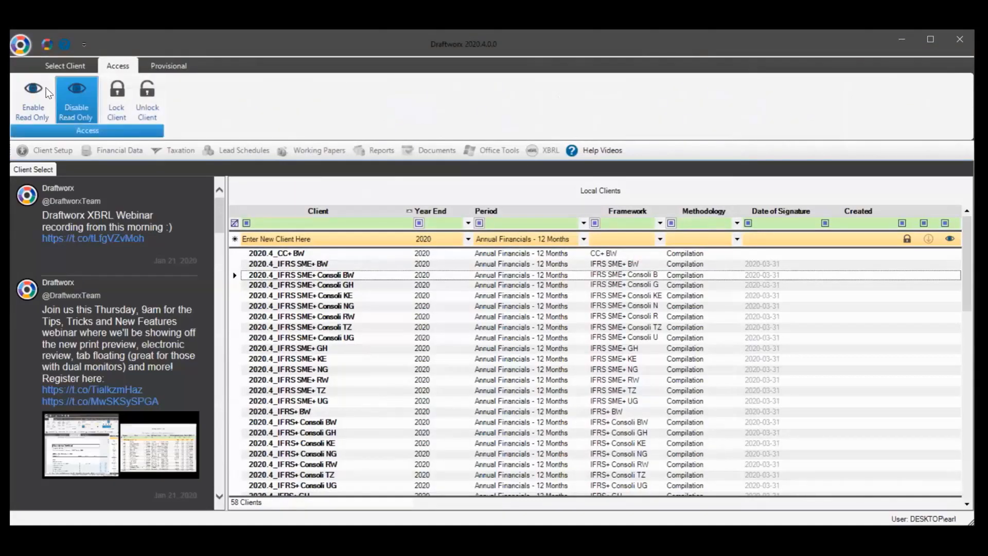
Switch back to the Select Client ribbon tab
click(65, 65)
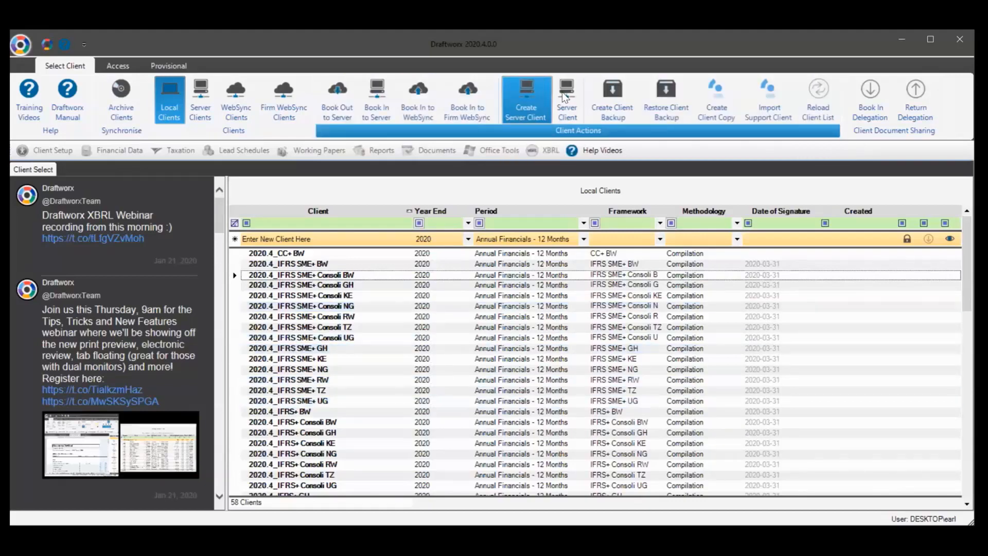
Start creating a new server client, then cancel the remote client creation
click(532, 93)
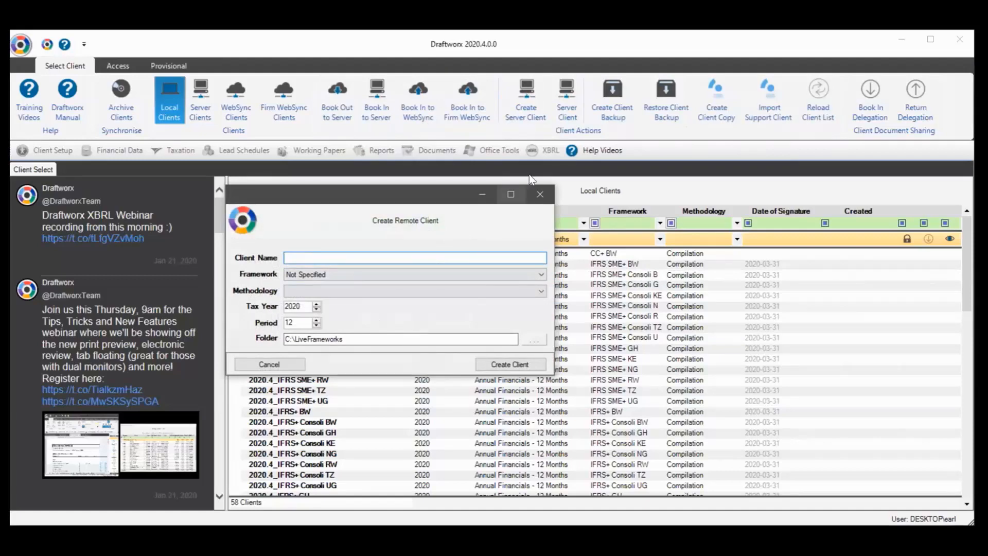
click(540, 194)
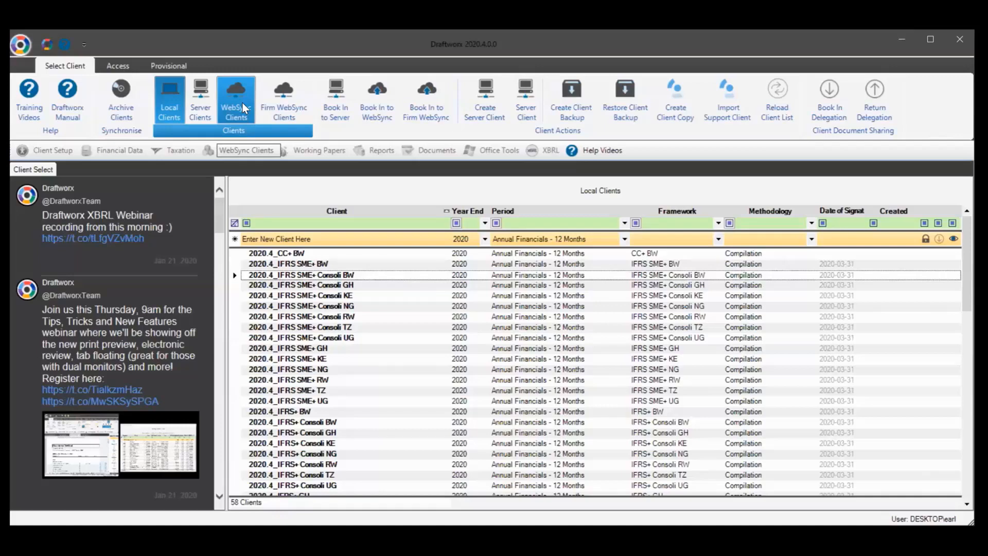
Scroll the client list, open the AA IFRS SME+ client file, and bring up the application menu
scroll(371, 316, down, 8)
click(372, 316)
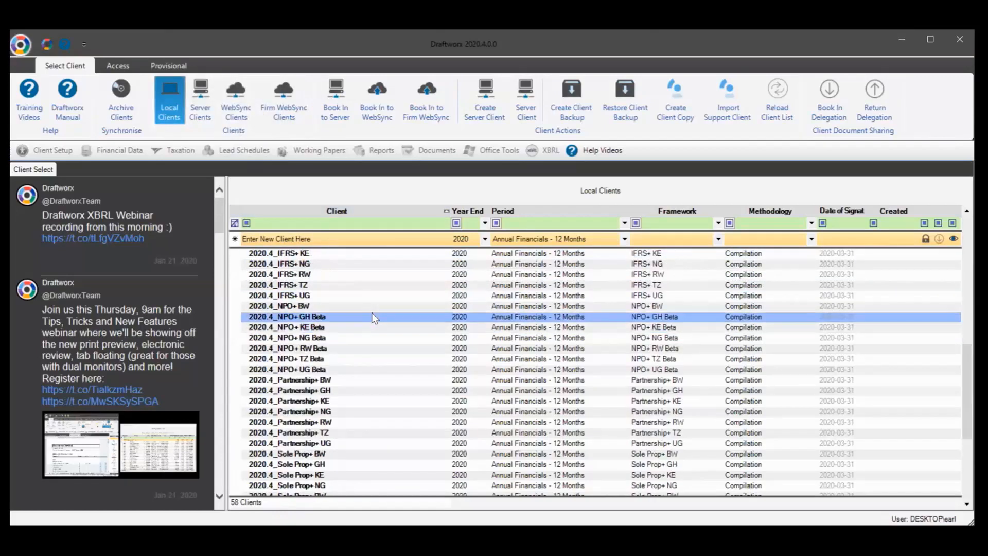
scroll(372, 316, down, 4)
click(381, 305)
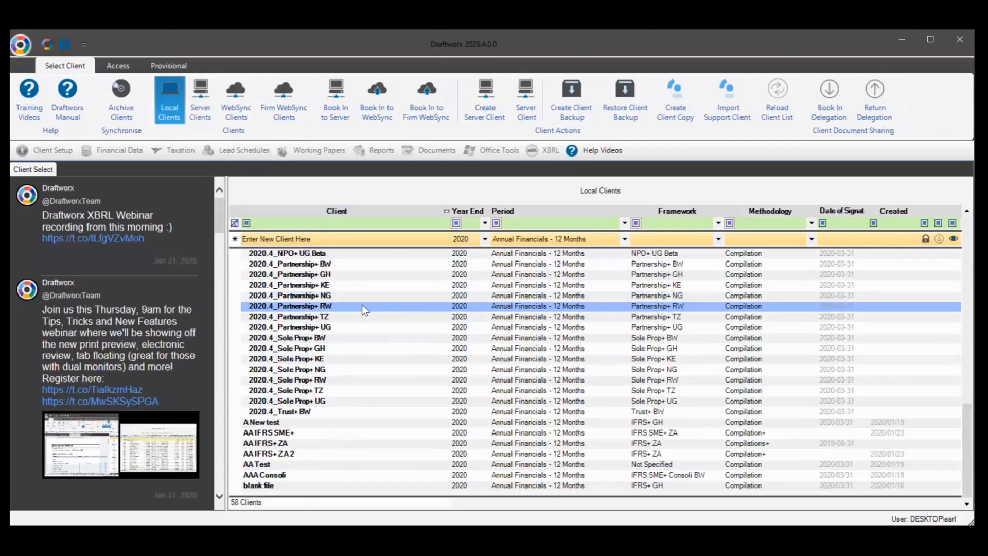
click(348, 454)
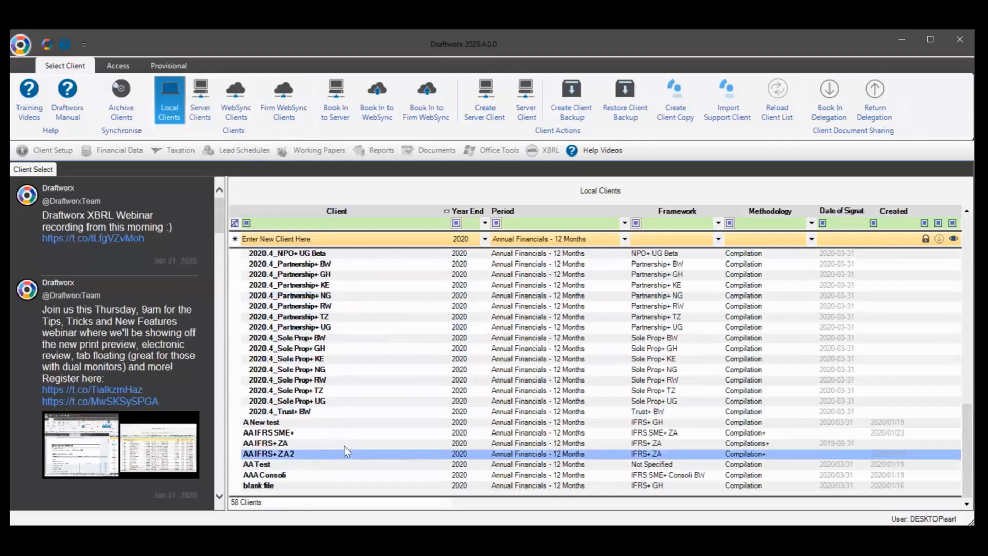
click(337, 433)
double_click(338, 432)
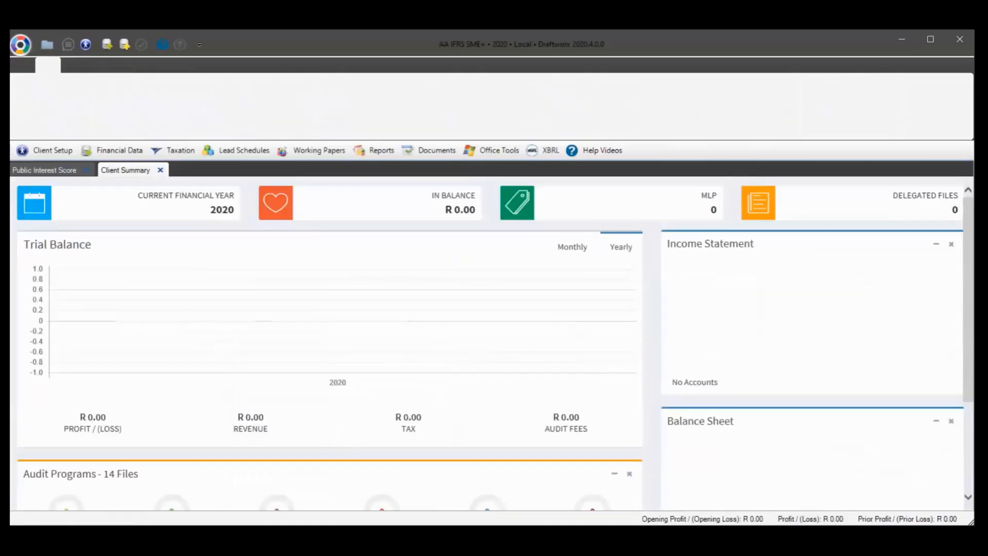
click(19, 45)
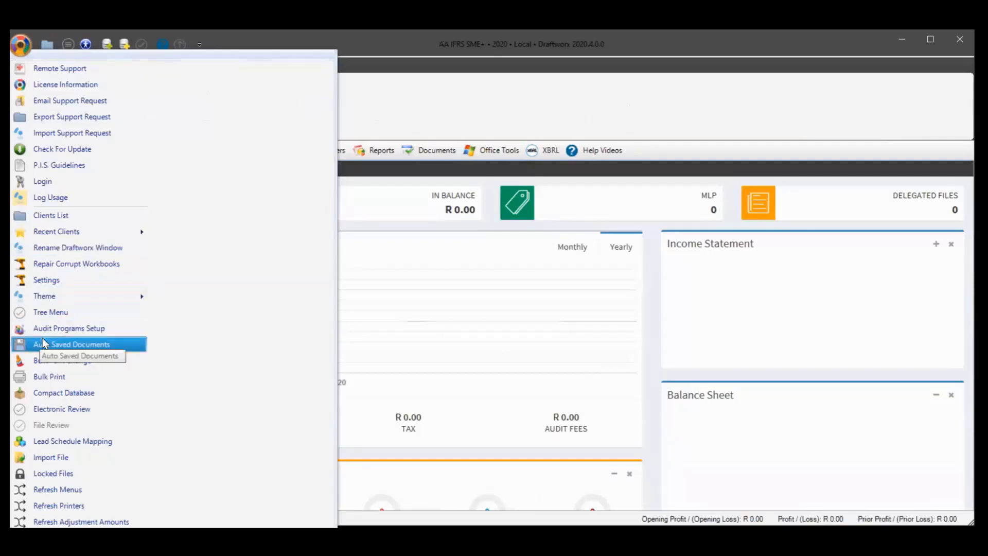
Open Auto Saved Documents and select the 06.20 Matters for attention file in the list
click(128, 346)
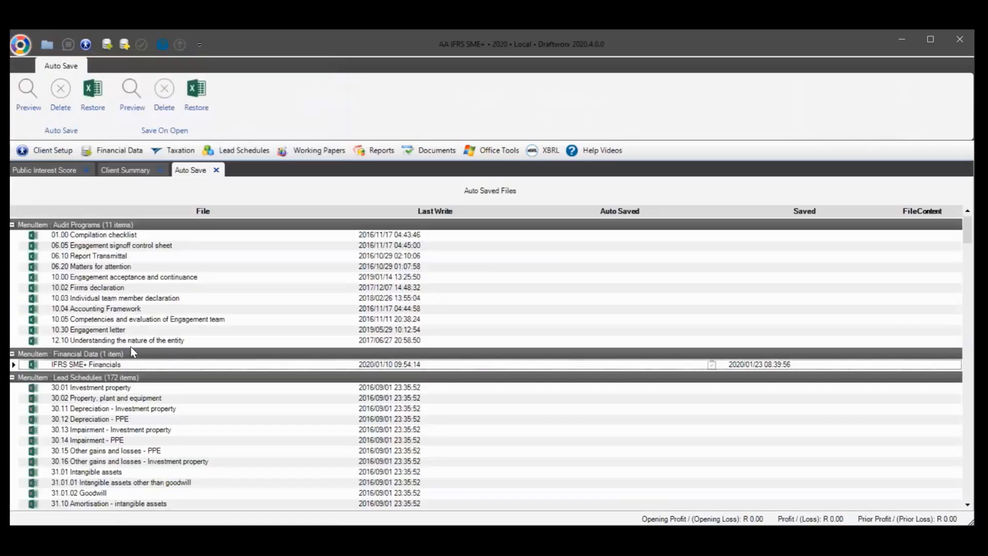
scroll(243, 258, down, 9)
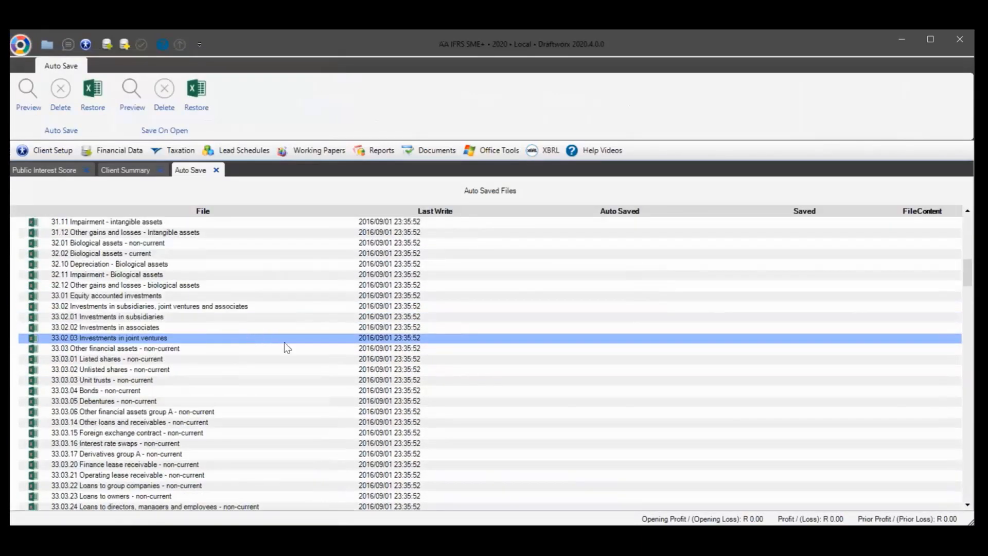
scroll(284, 341, up, 9)
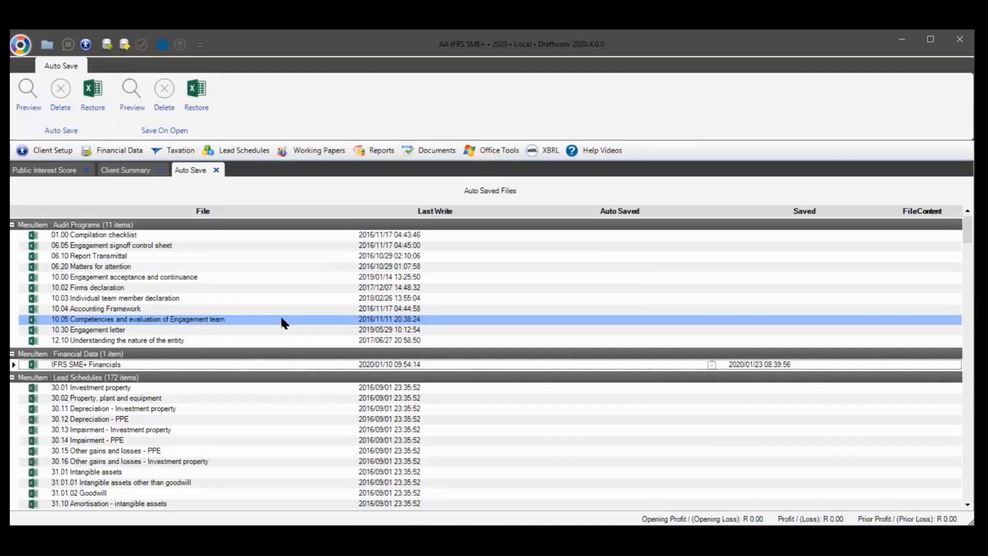
click(138, 271)
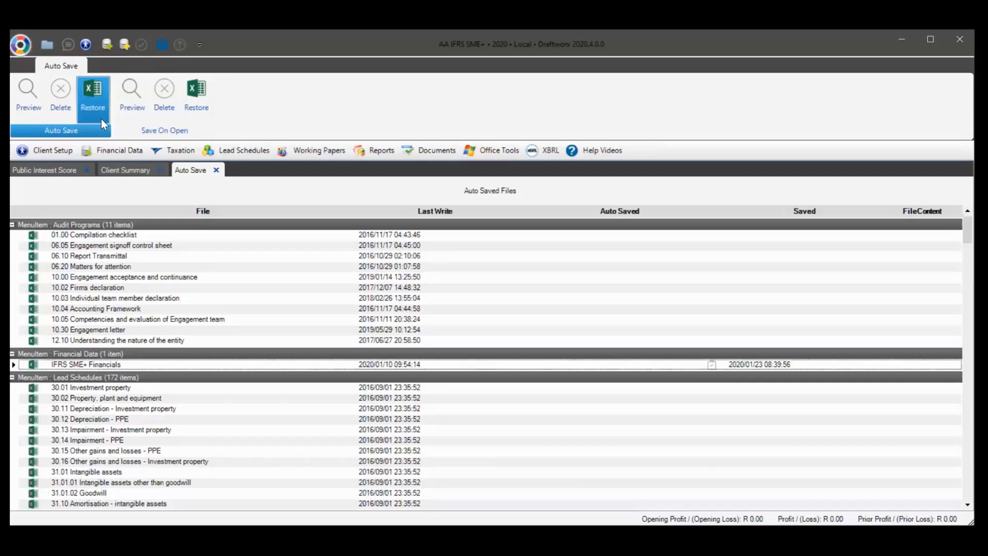
Show the Financial Data dropdown with Working Trial Balance, Journal Entries and Cashbook
click(110, 150)
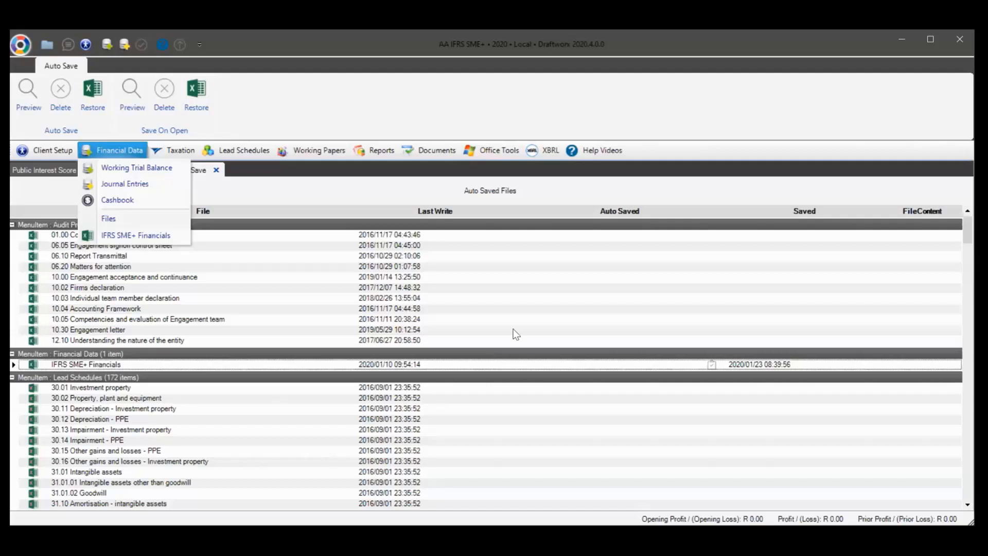
Open Bulk Print from the application menu, expand Audit Programs, then close the Bulk Print view
click(21, 45)
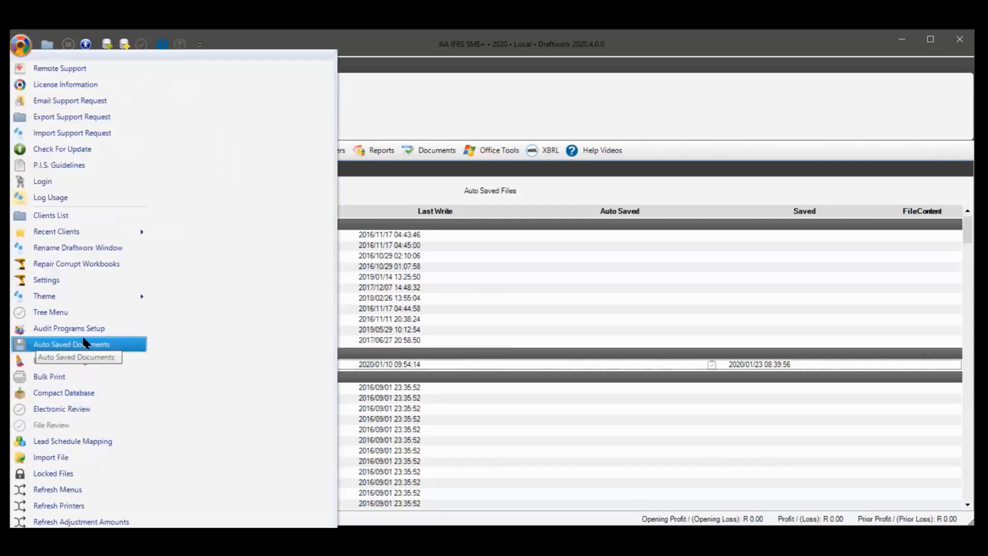
click(82, 375)
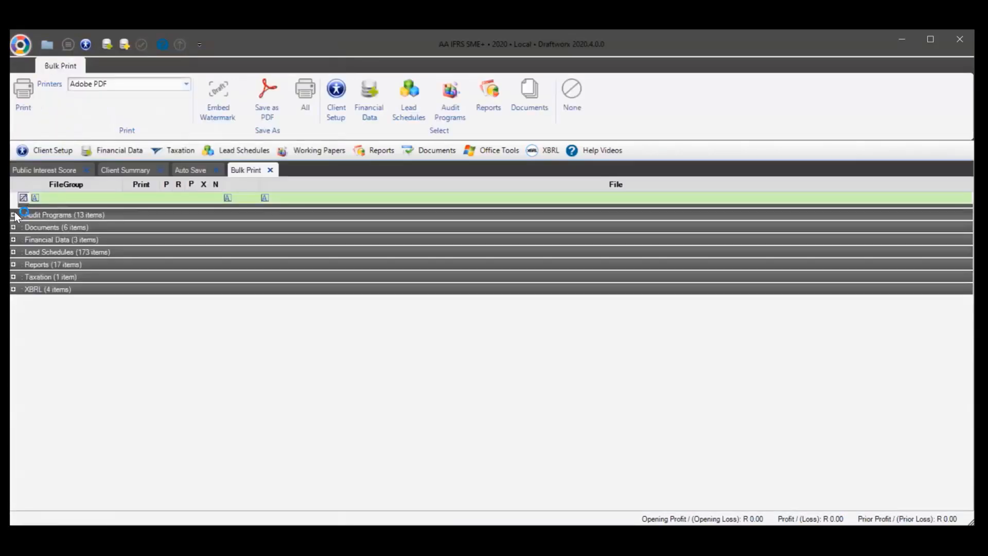
click(14, 215)
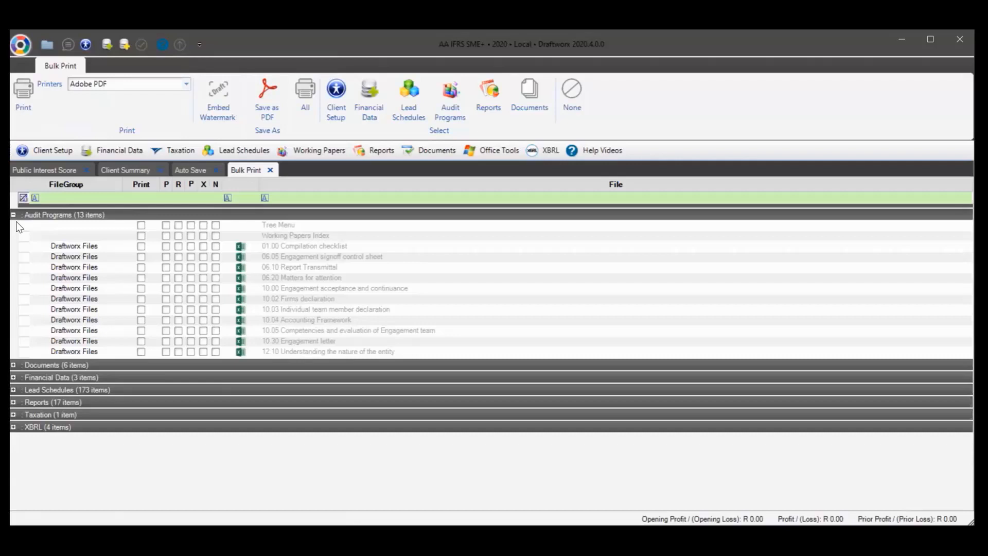
click(270, 170)
click(30, 150)
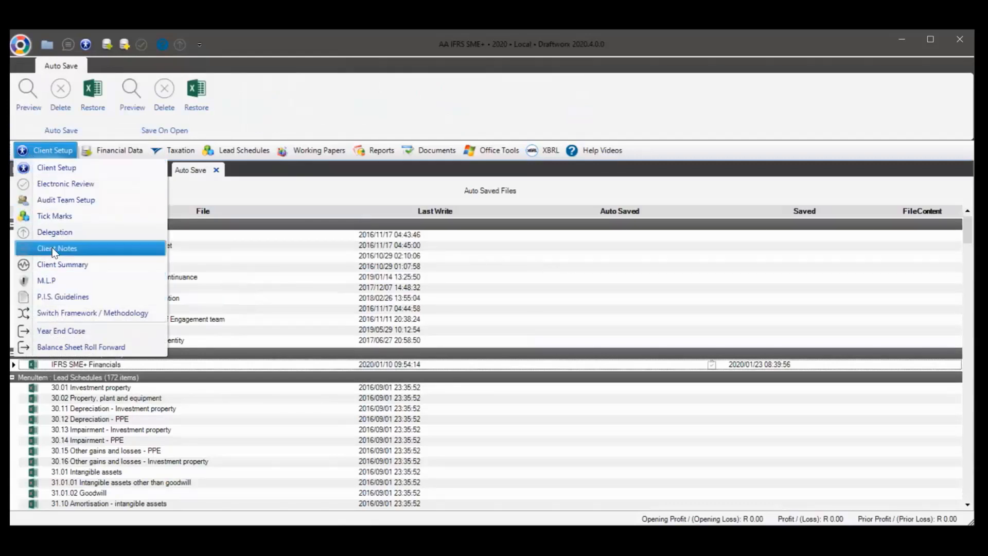
Open the Client Setup form on its Auditors Details page and scroll through the professional fields
click(55, 168)
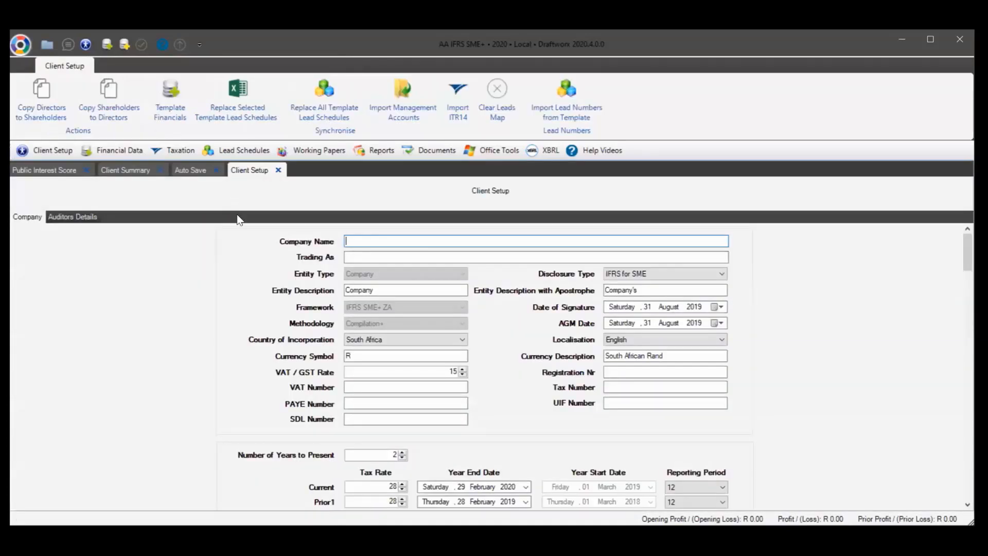
click(64, 219)
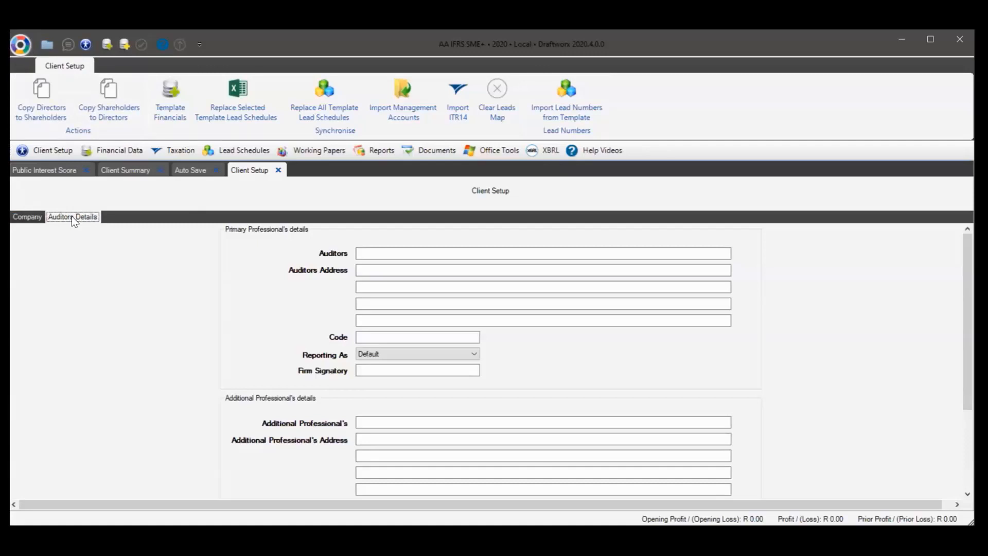
scroll(400, 364, down, 5)
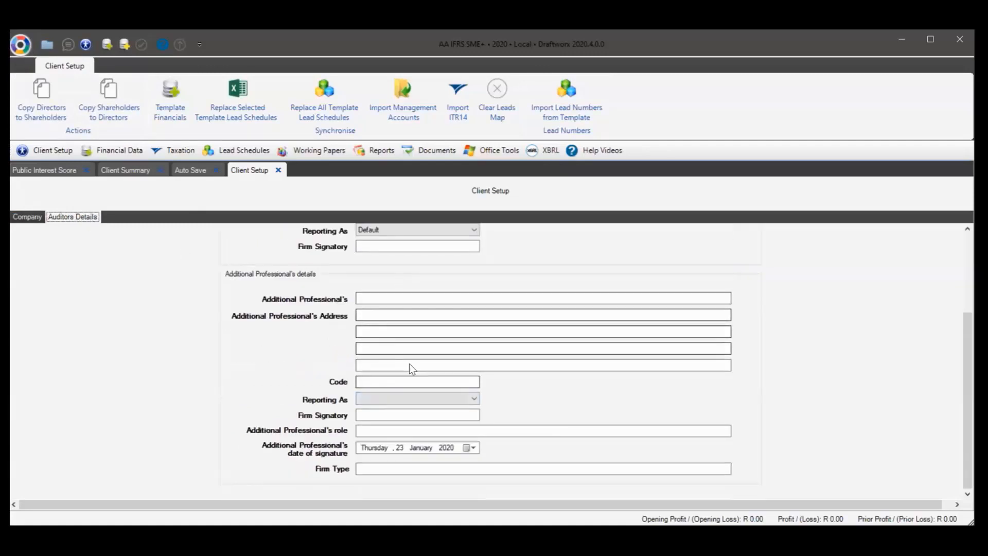
scroll(401, 334, up, 5)
scroll(303, 273, down, 5)
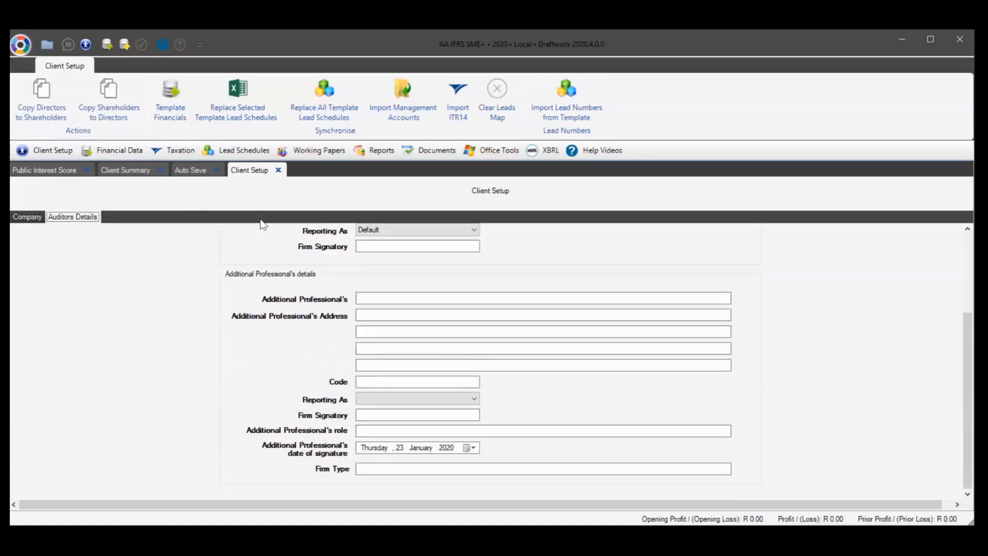
click(19, 43)
click(60, 282)
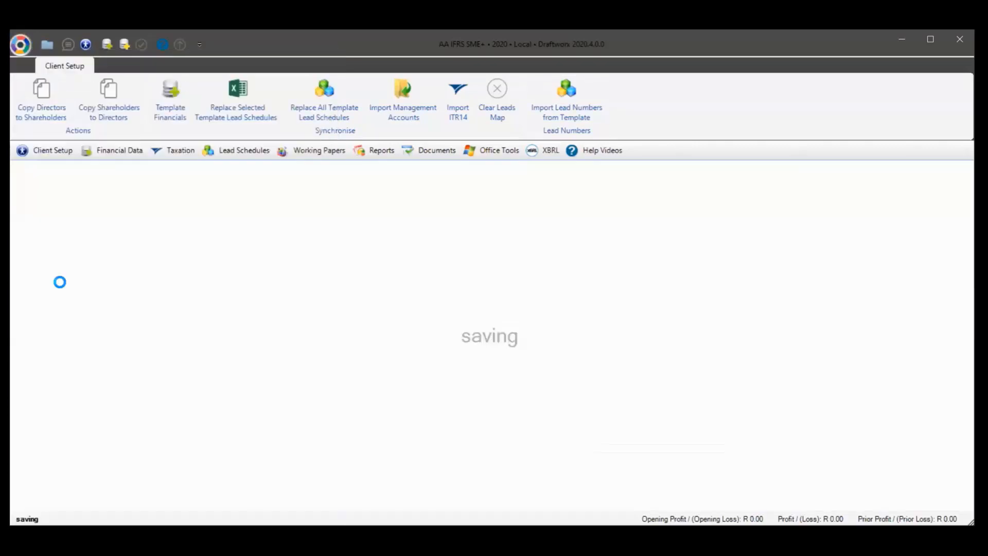
scroll(448, 334, down, 3)
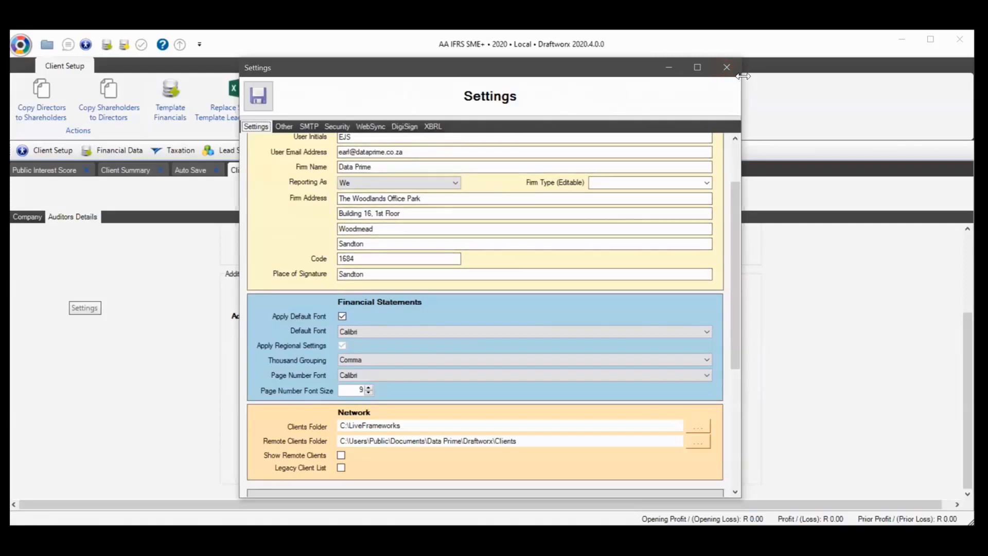
click(727, 68)
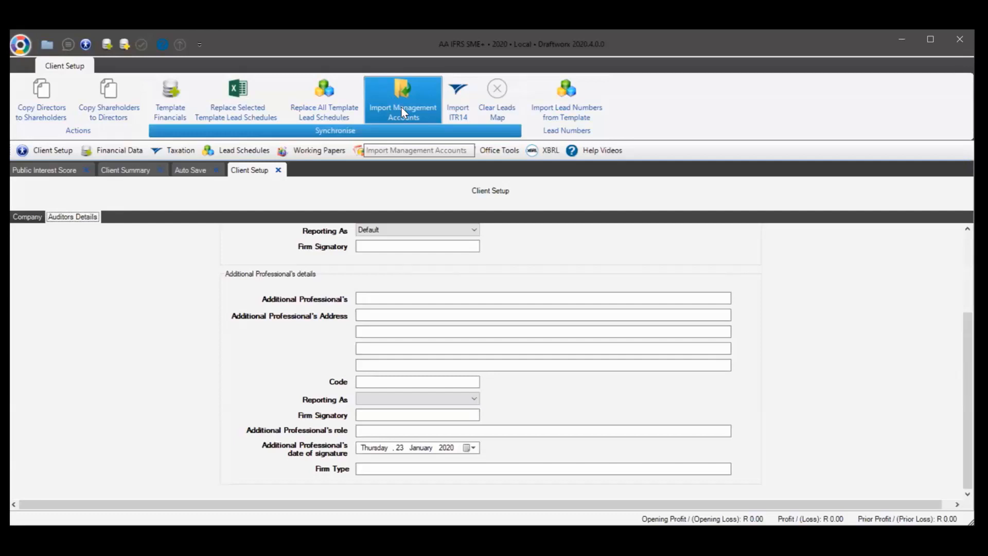
Import the management accounts into the client and acknowledge the Import Complete message
click(123, 151)
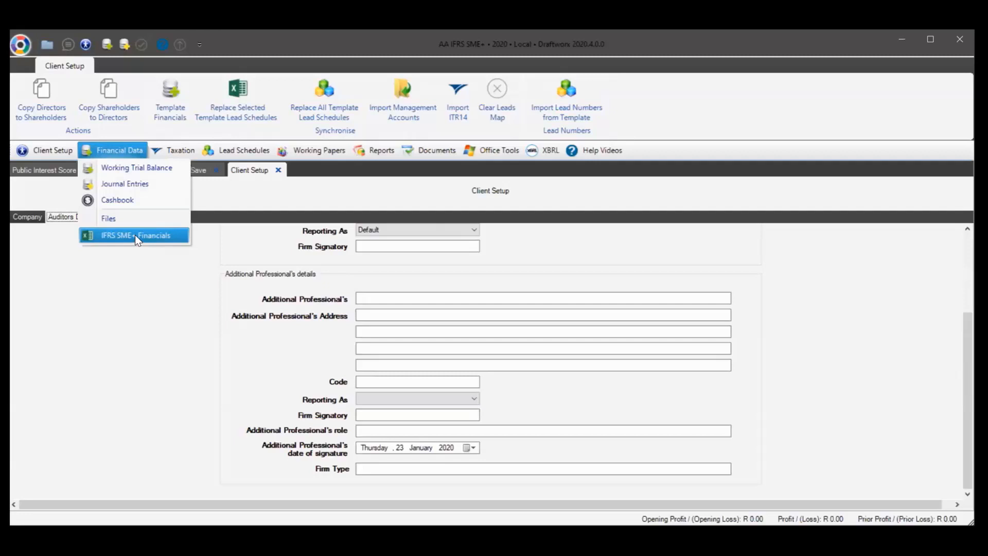
click(401, 92)
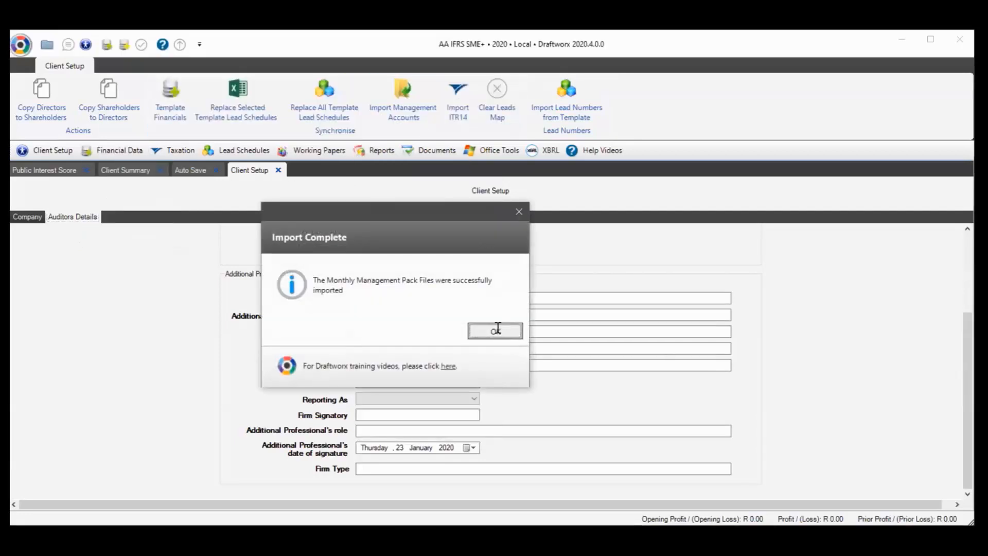
click(495, 331)
Check the Financial Data list for the new Monthly+ ManPack workbook
click(100, 149)
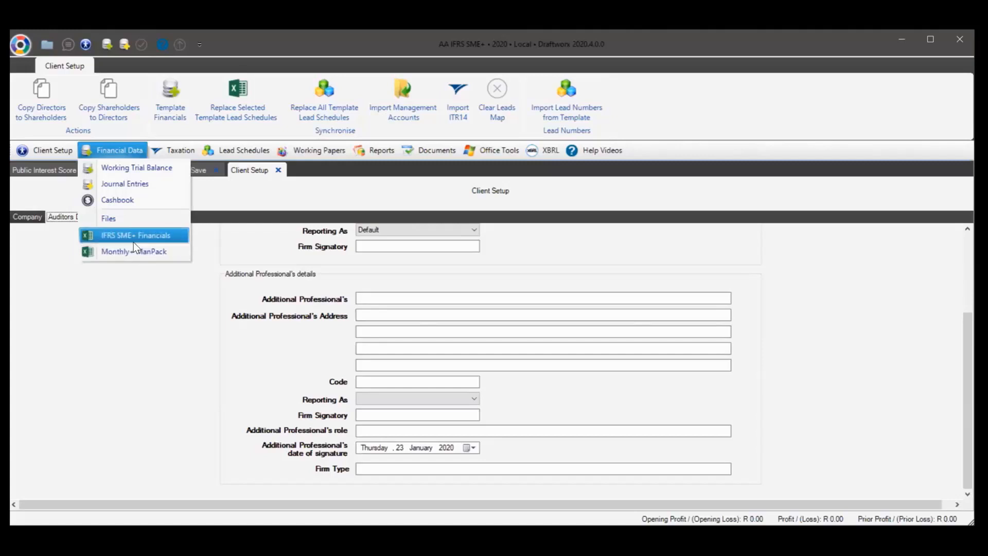
click(236, 149)
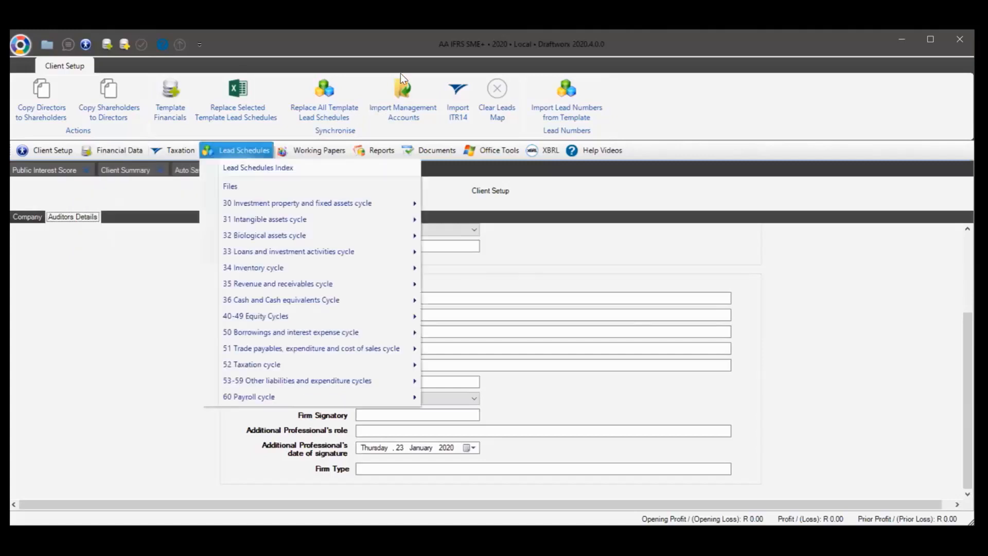
click(98, 150)
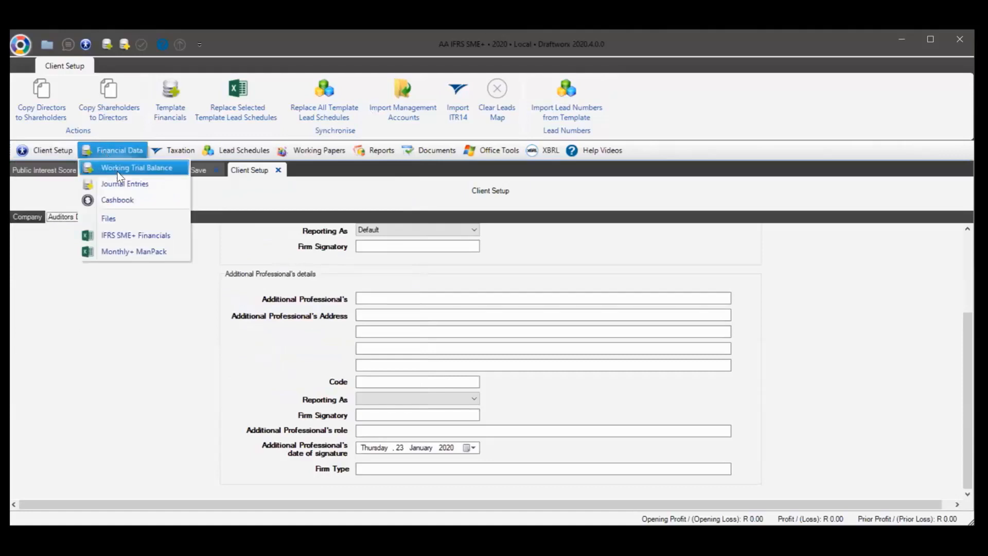
click(21, 44)
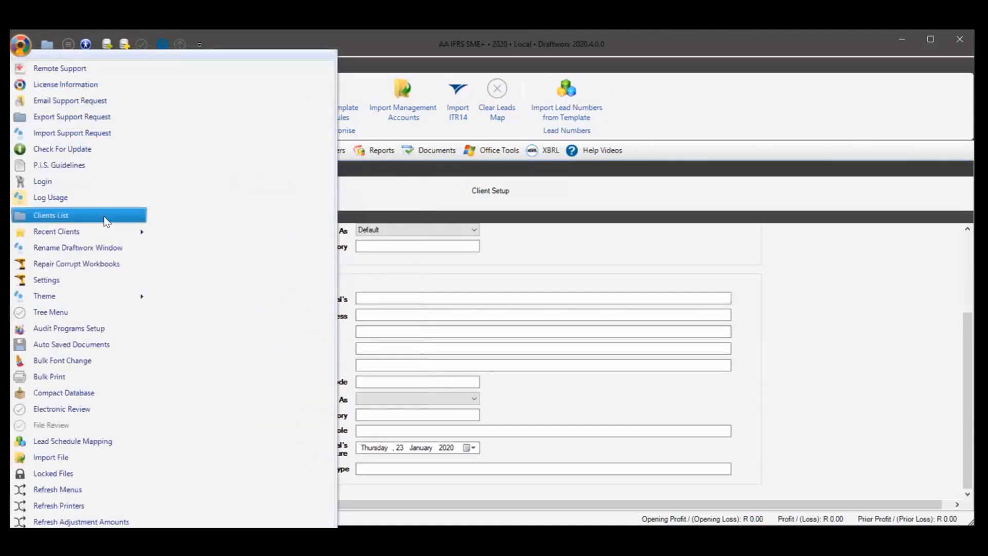
Go back to the Local Clients list and select the AA IFRS+ ZA client
click(102, 215)
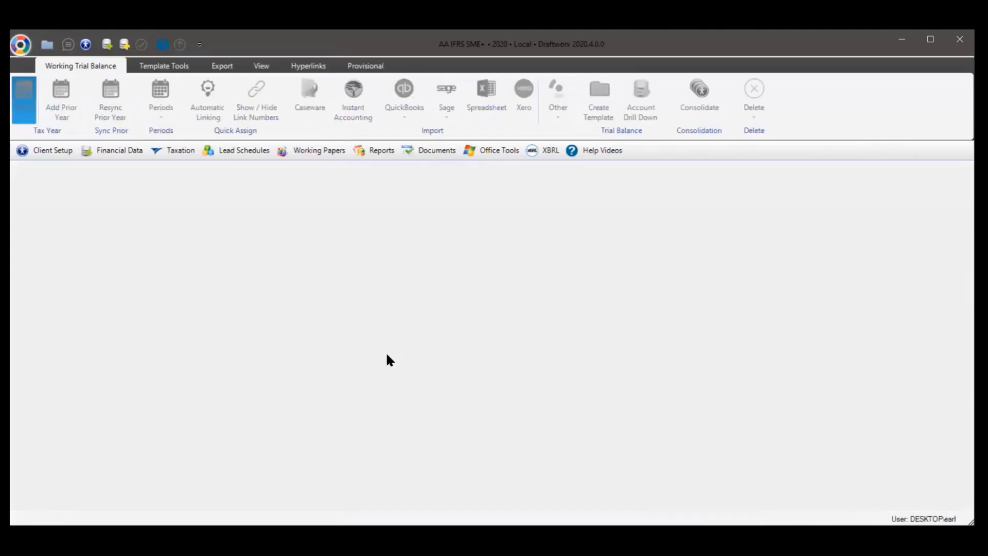
scroll(350, 366, down, 12)
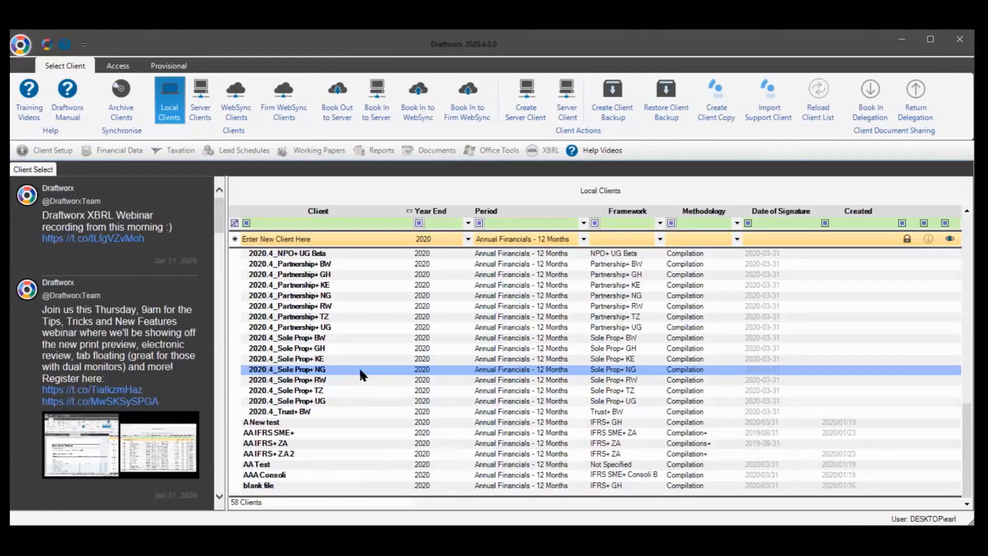
click(232, 432)
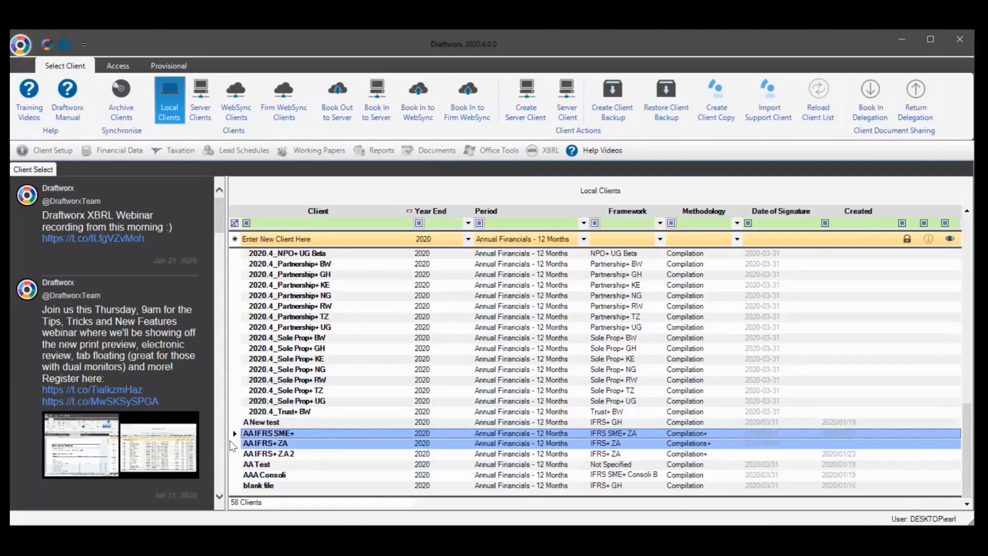
click(231, 443)
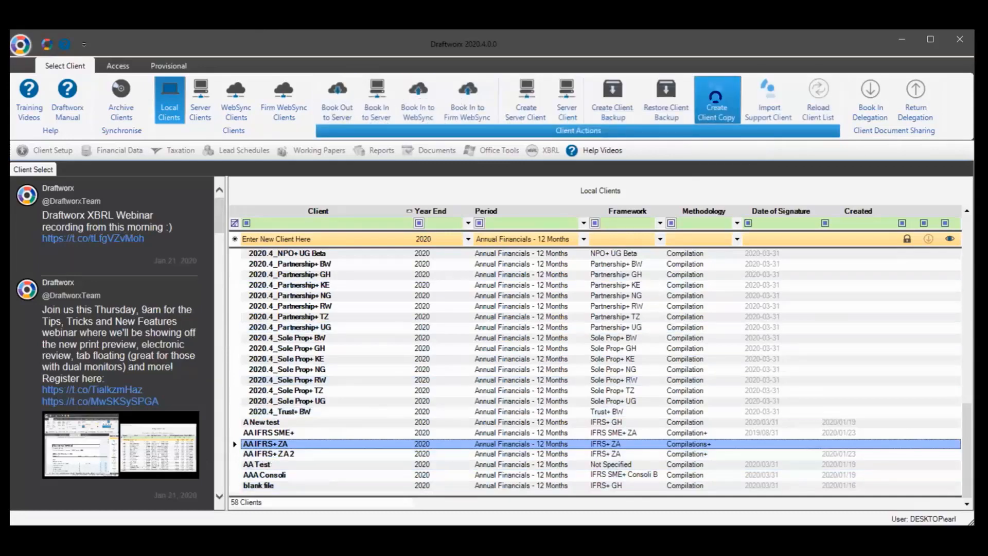
Copy the AA IFRS+ ZA client under the name 'smae tb structure'
click(716, 97)
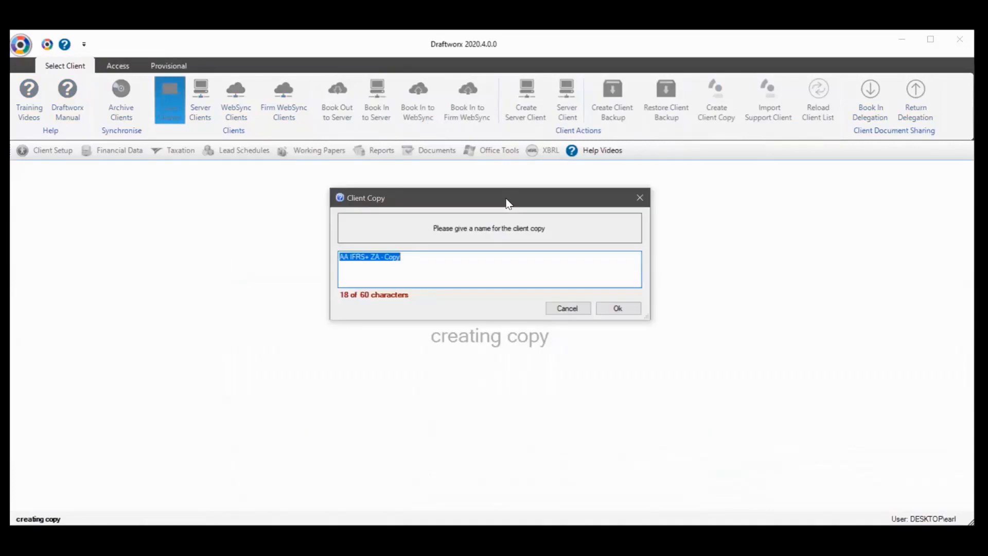
text(sma)
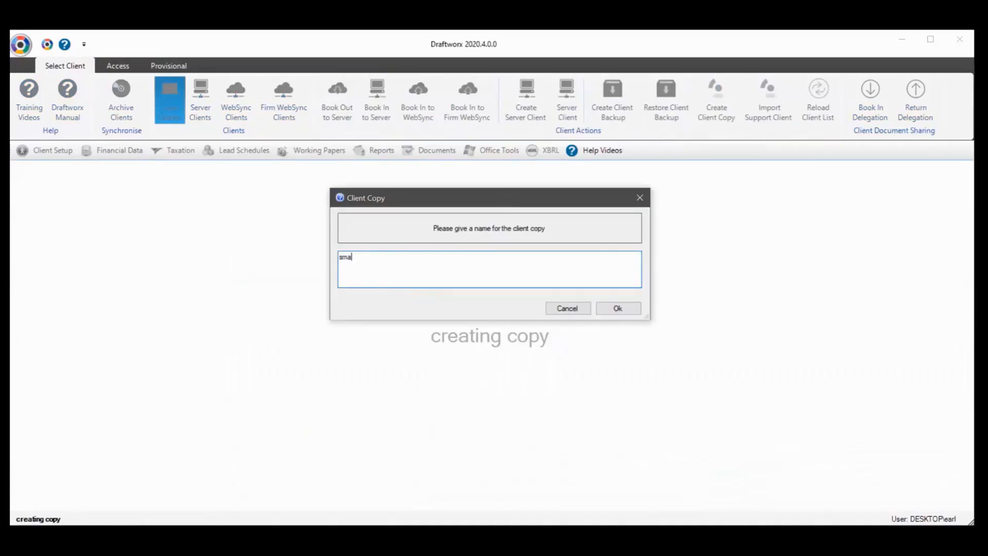
text(e tb structure)
click(616, 309)
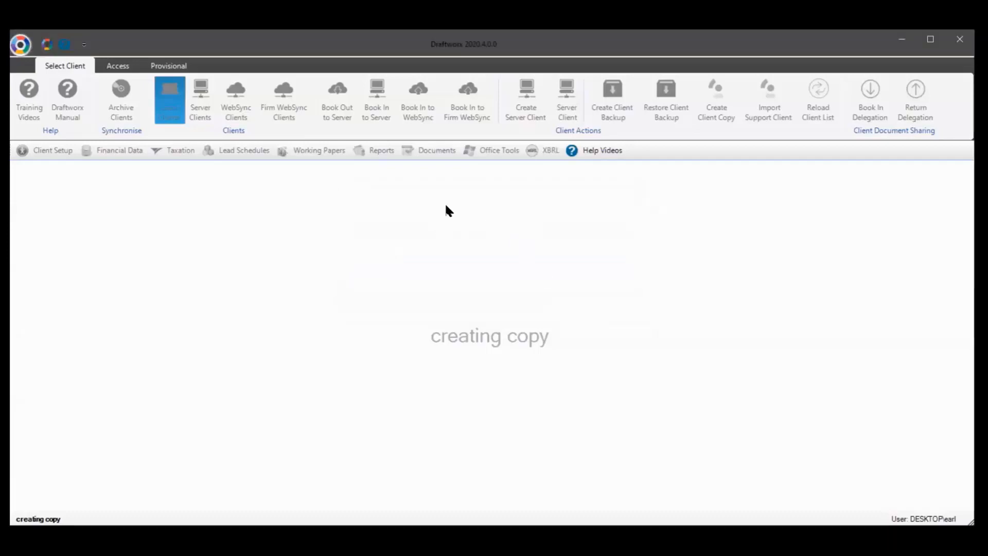
scroll(352, 391, down, 10)
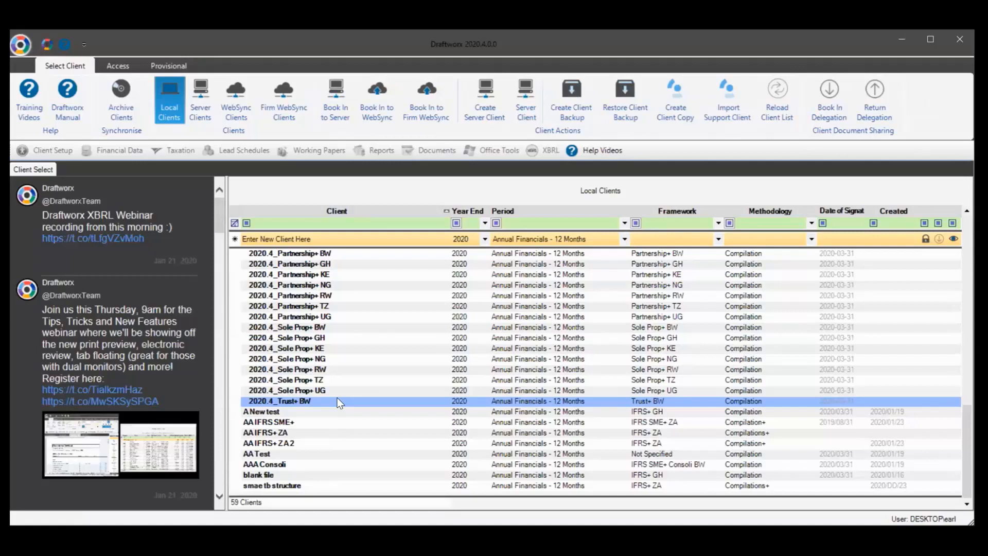
click(330, 413)
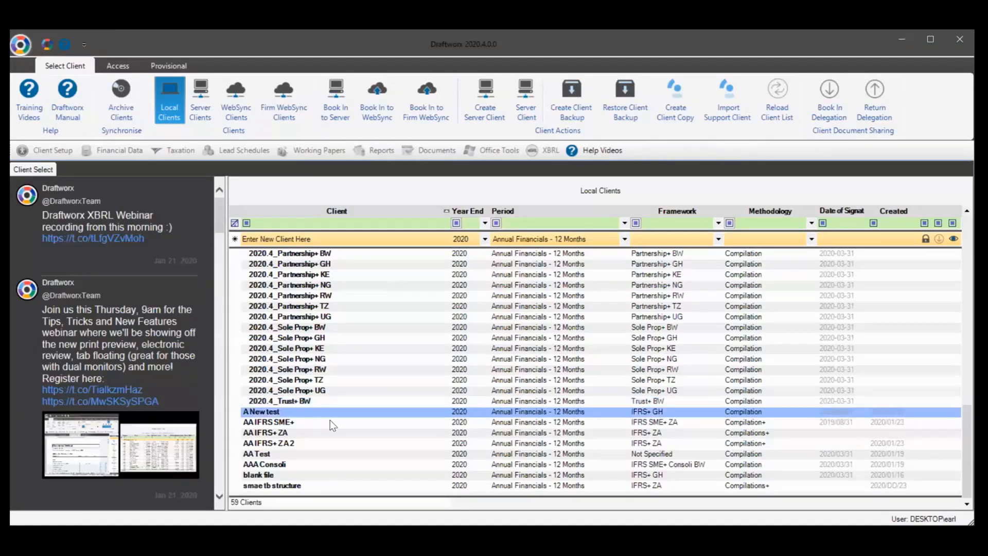
click(329, 455)
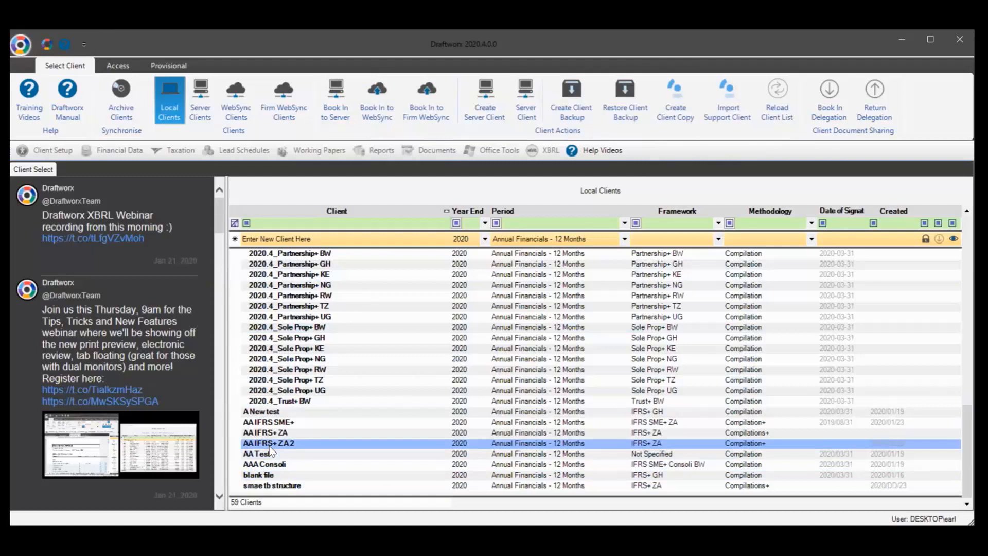
click(246, 276)
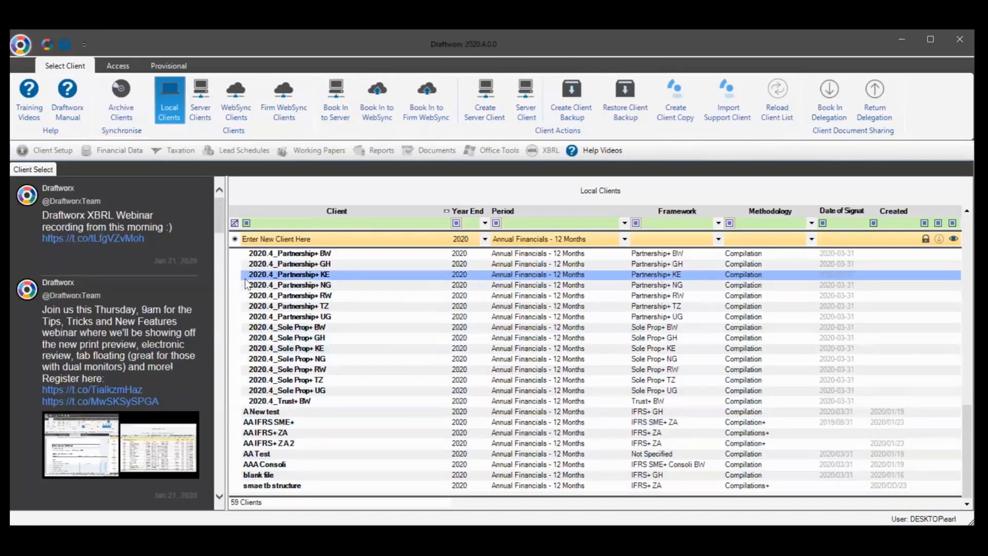
double_click(280, 426)
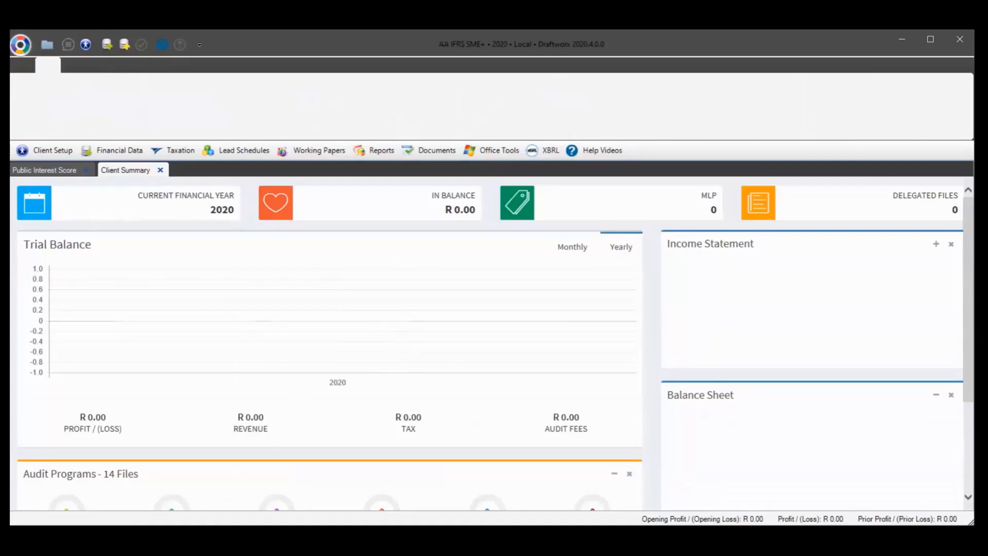
Open Client Setup and look over the company, directors and shareholders details
click(45, 150)
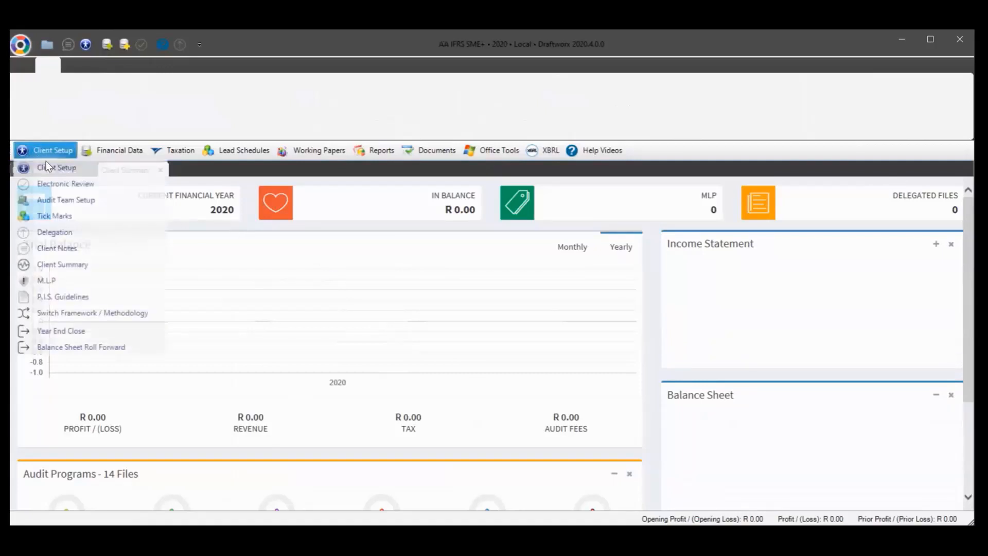
click(46, 166)
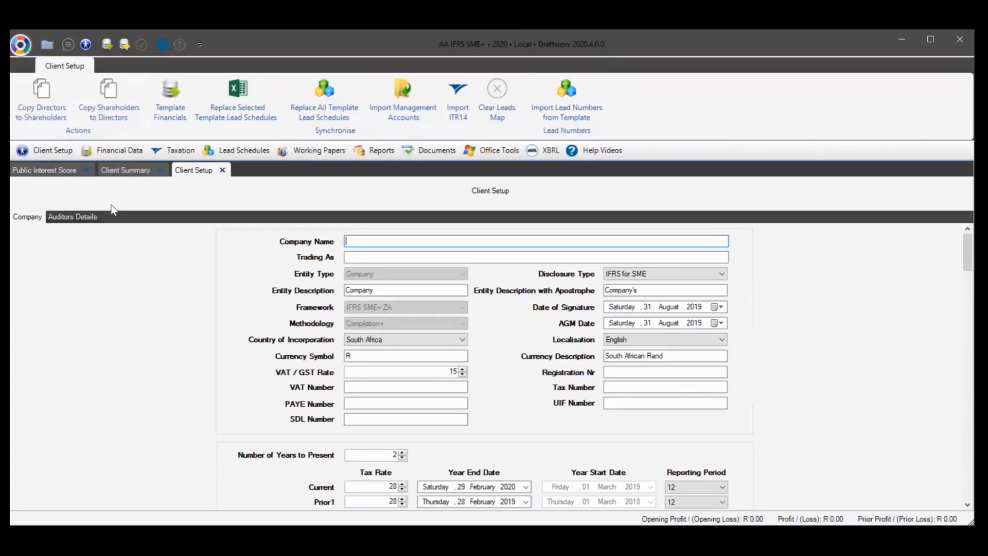
scroll(252, 375, down, 8)
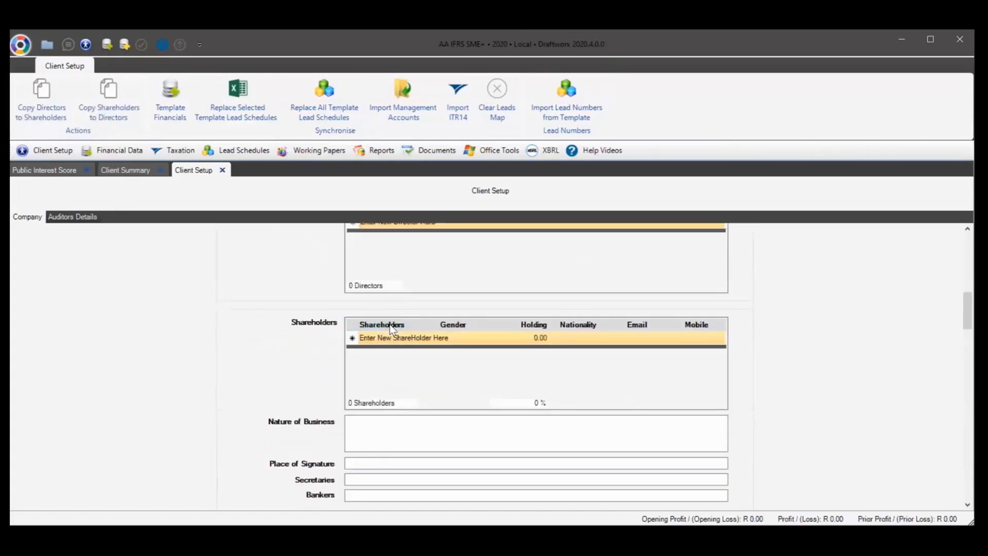
scroll(350, 278, up, 1)
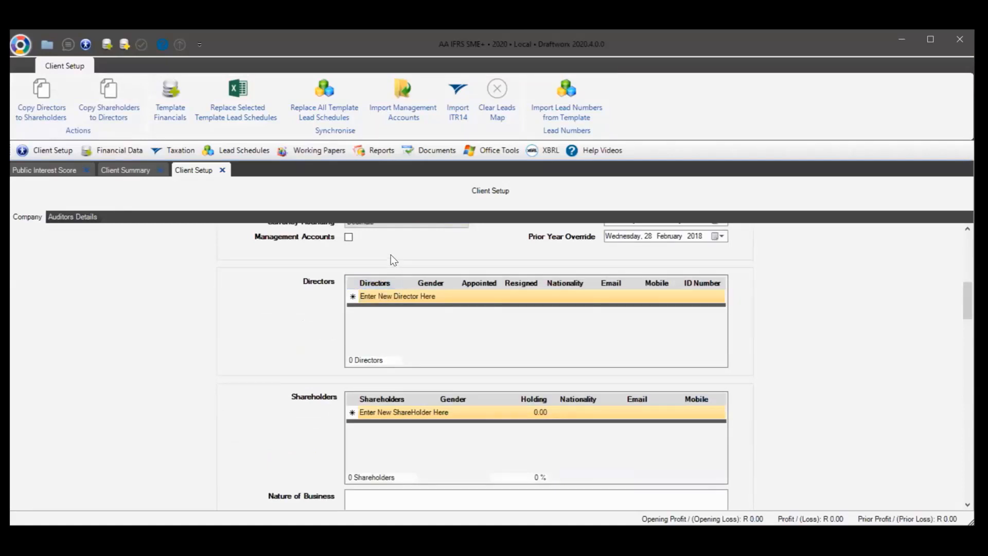
Browse the Financial Data sections list
click(135, 149)
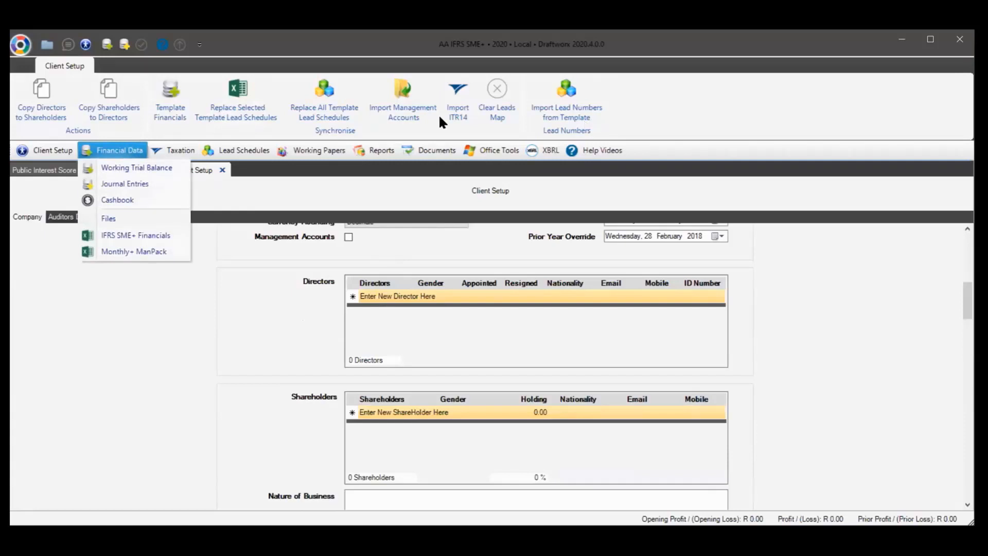
click(683, 107)
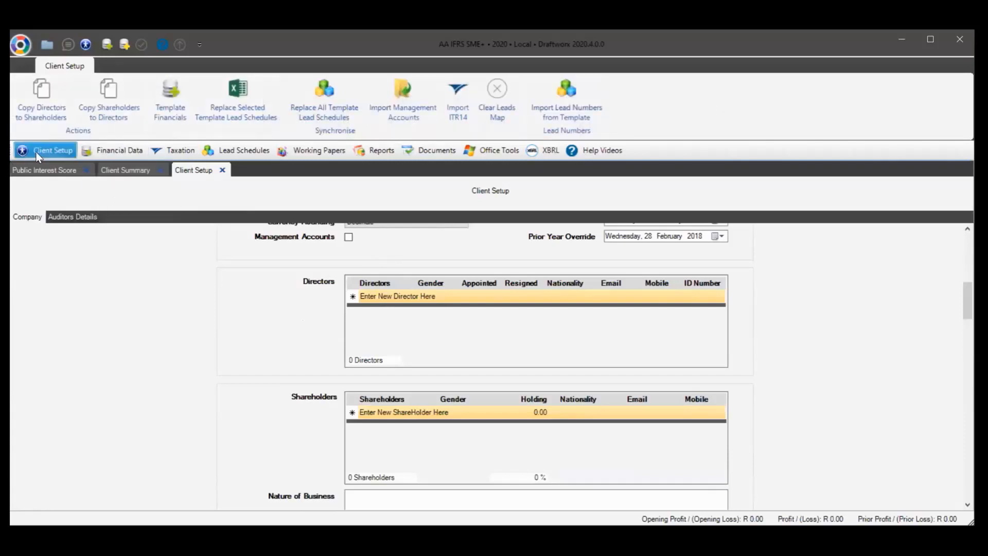
click(104, 150)
Open the Working Trial Balance and load DEMO TB.xlsx for a spreadsheet import
click(116, 166)
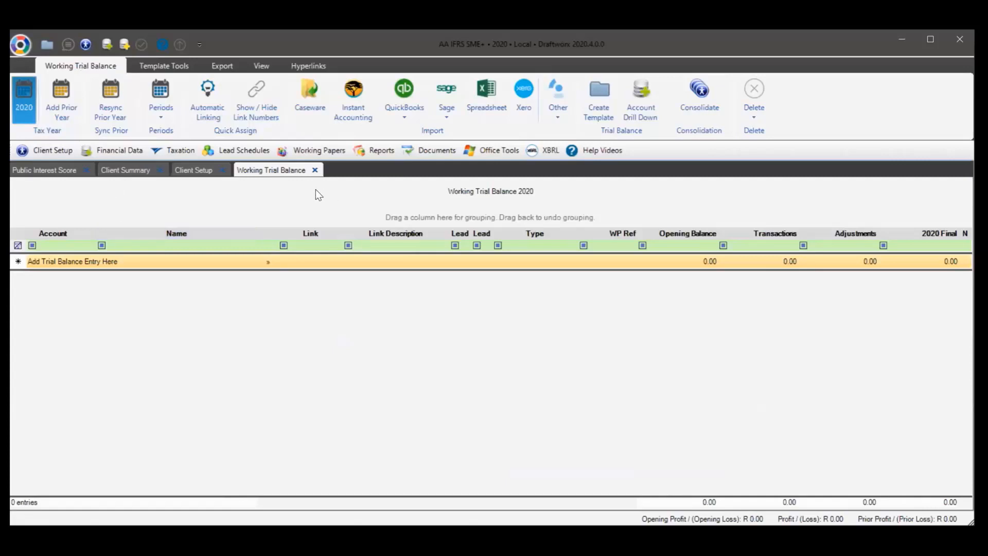
click(487, 98)
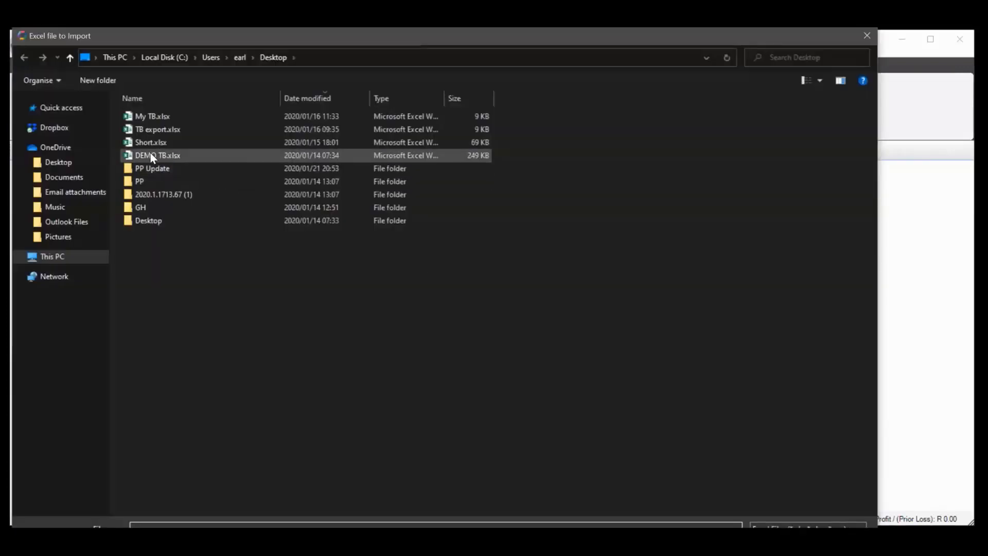
double_click(150, 154)
Map account number, name and debit to columns B, C and E from row 6, then import
click(163, 157)
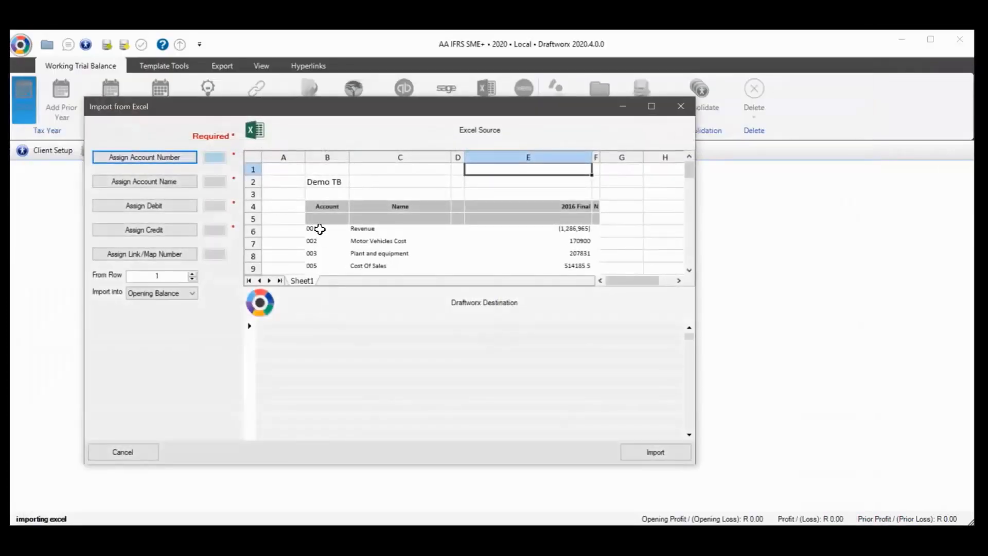
click(320, 230)
click(161, 185)
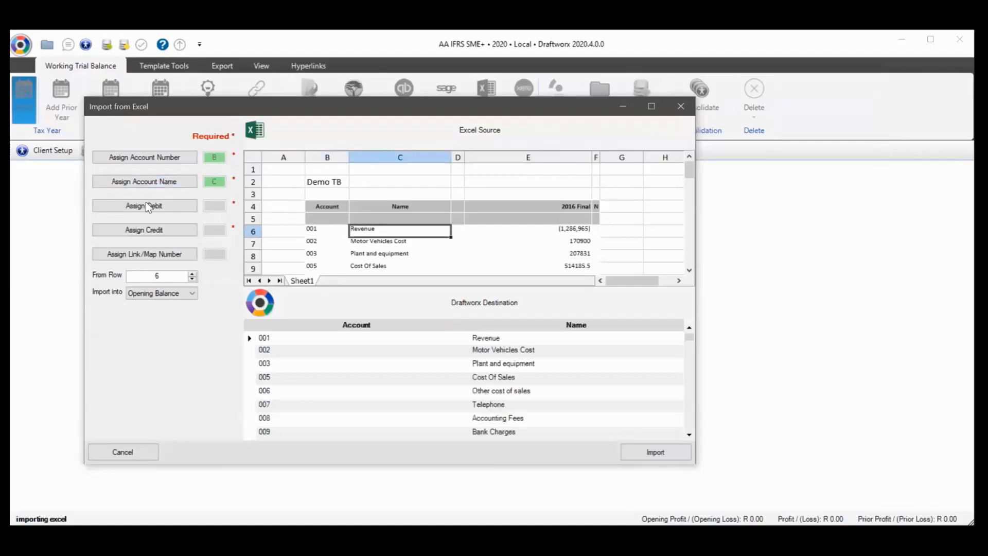
click(146, 205)
click(539, 229)
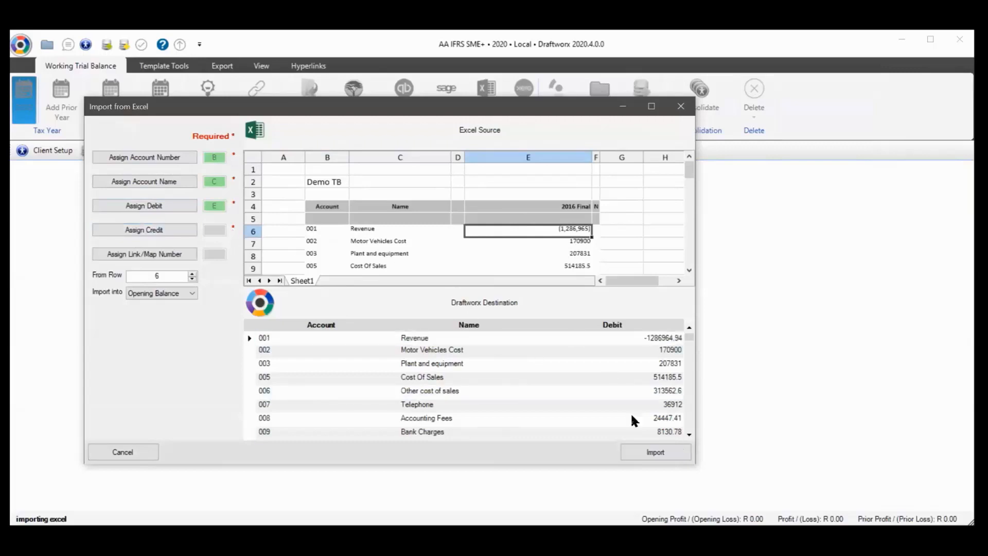
mouse_move(560, 231)
mouse_down()
mouse_move(568, 273)
mouse_move(556, 248)
mouse_up()
scroll(556, 248, up, 2)
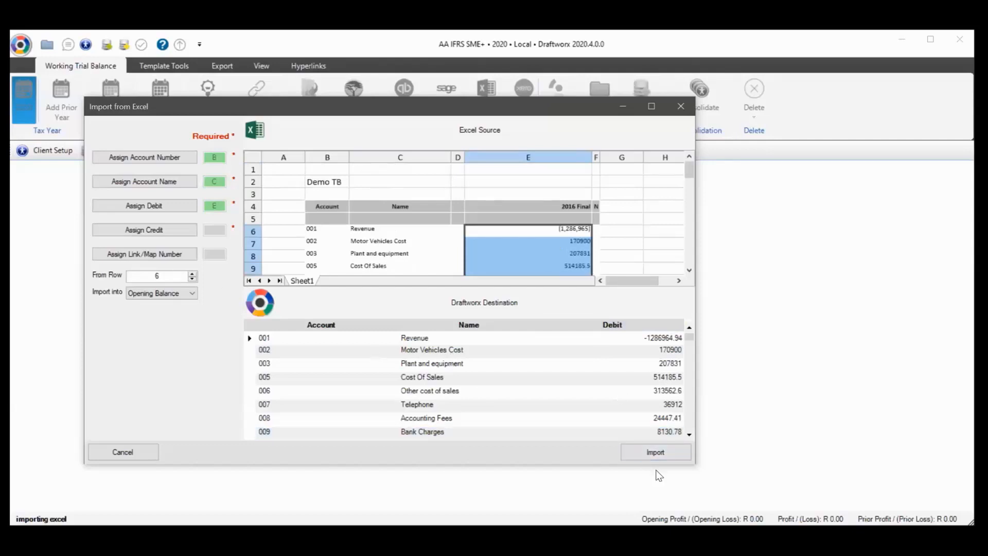
click(652, 454)
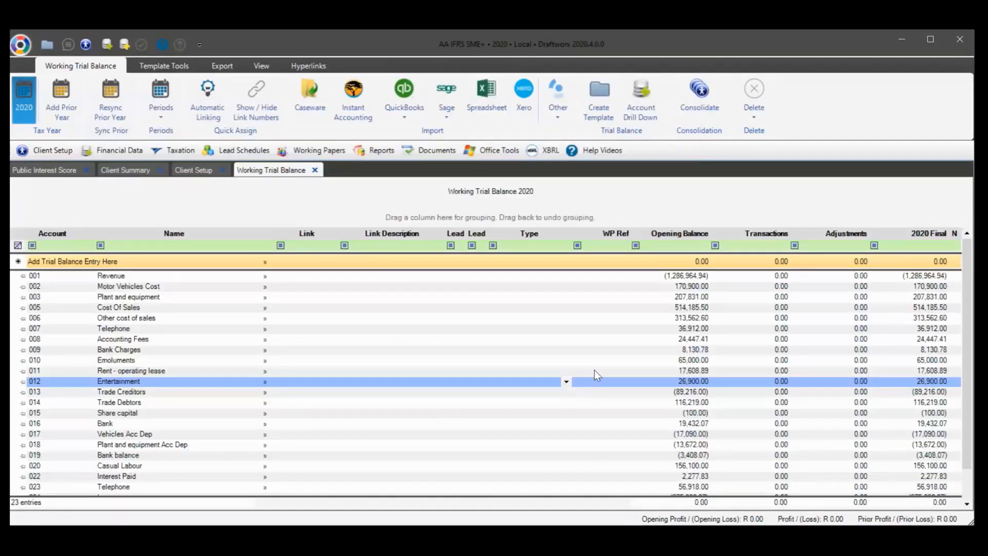
Start a new spreadsheet import and load DEMO TB.xlsx again
click(564, 340)
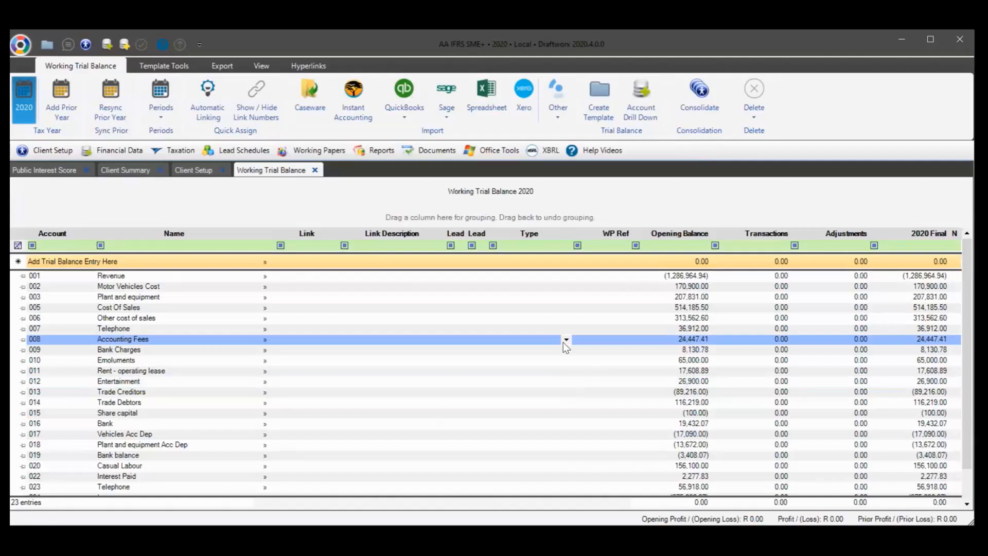
click(482, 96)
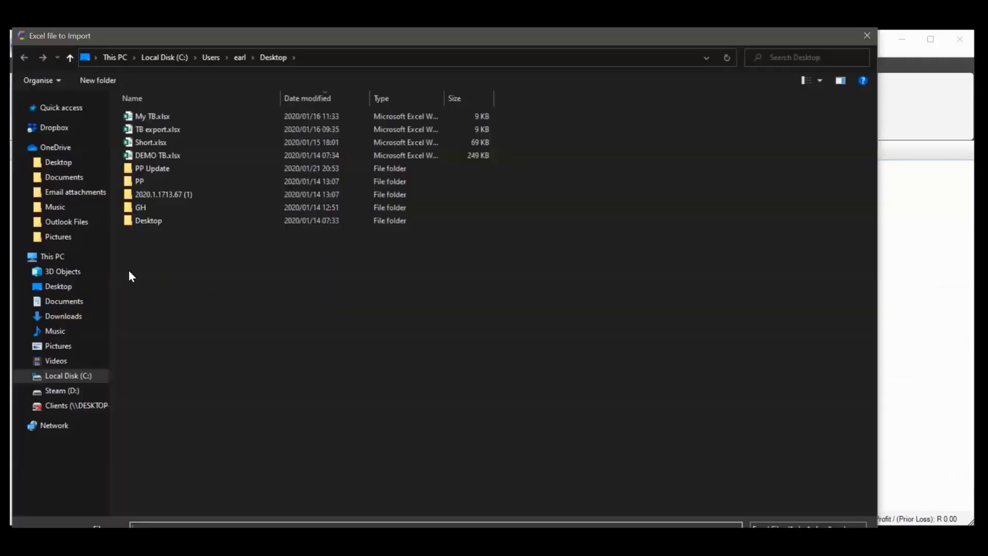
click(164, 155)
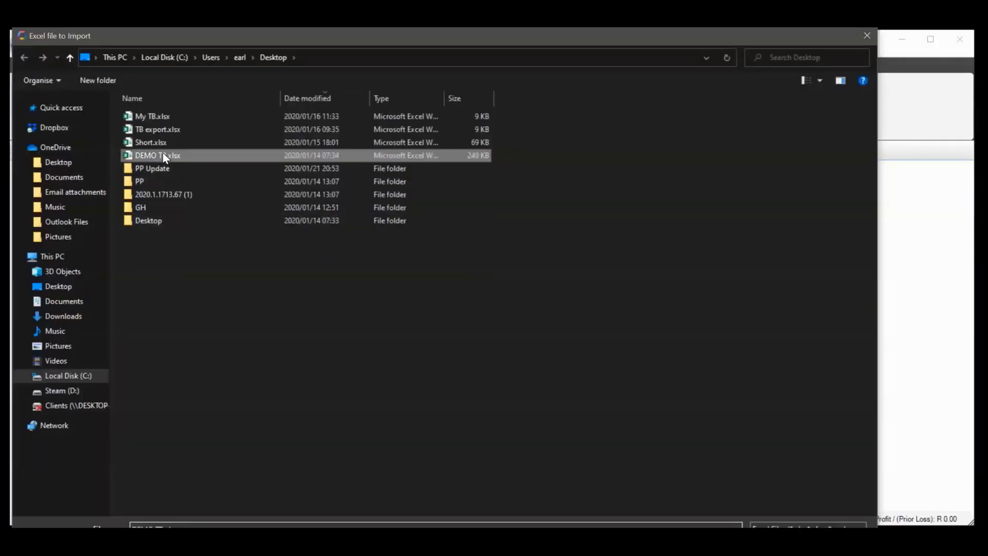
double_click(163, 152)
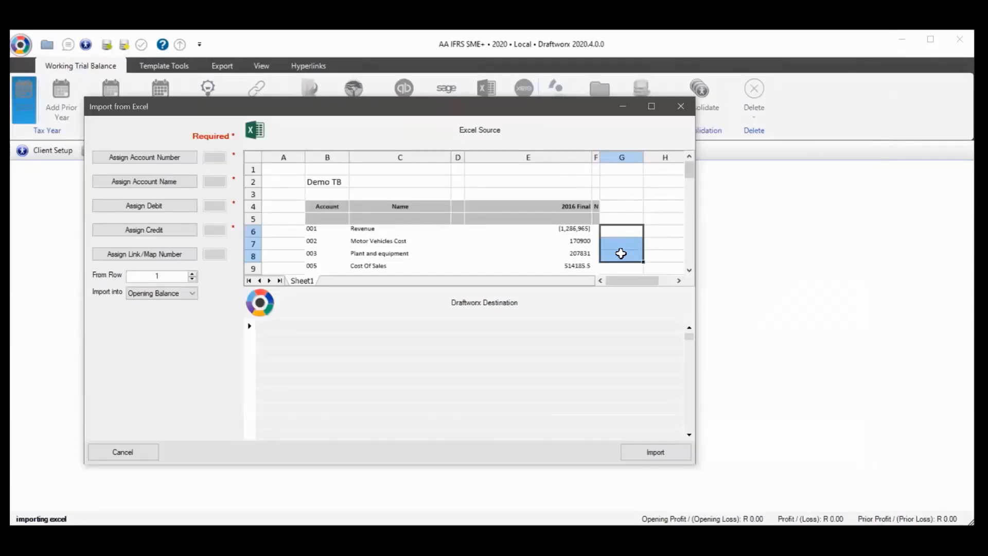
Take account numbers from column B, starting at row 6
drag(324, 208, 329, 262)
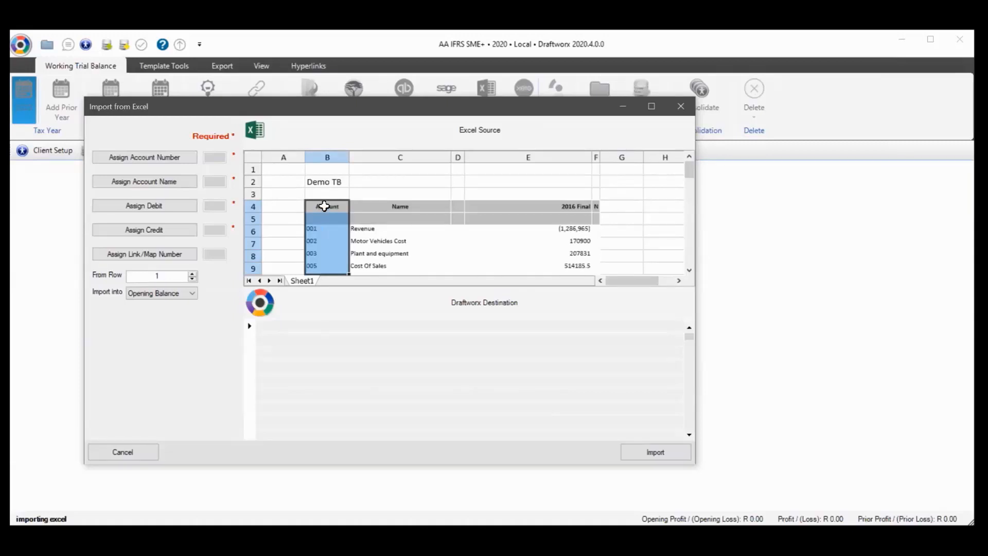
drag(323, 206, 327, 252)
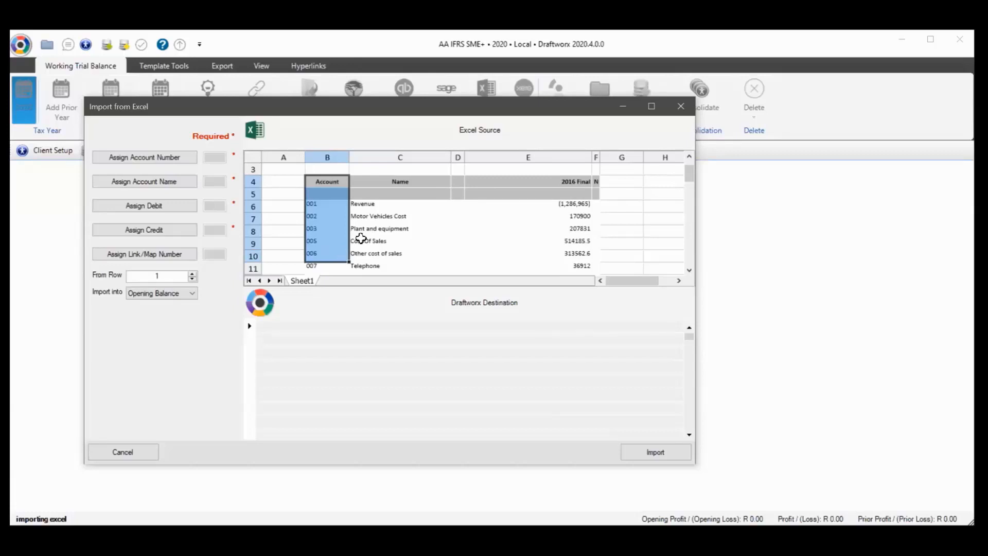
click(325, 218)
scroll(325, 216, up, 1)
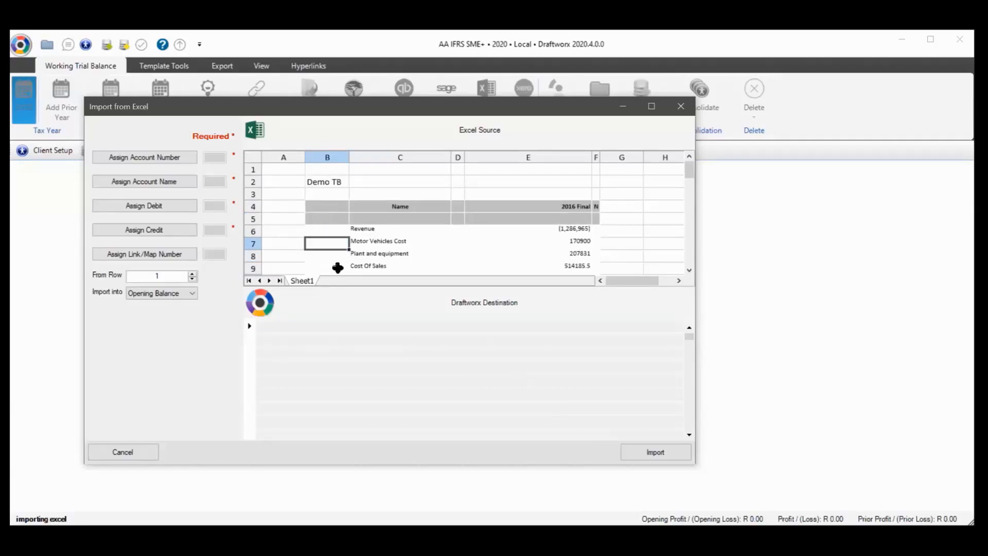
click(140, 157)
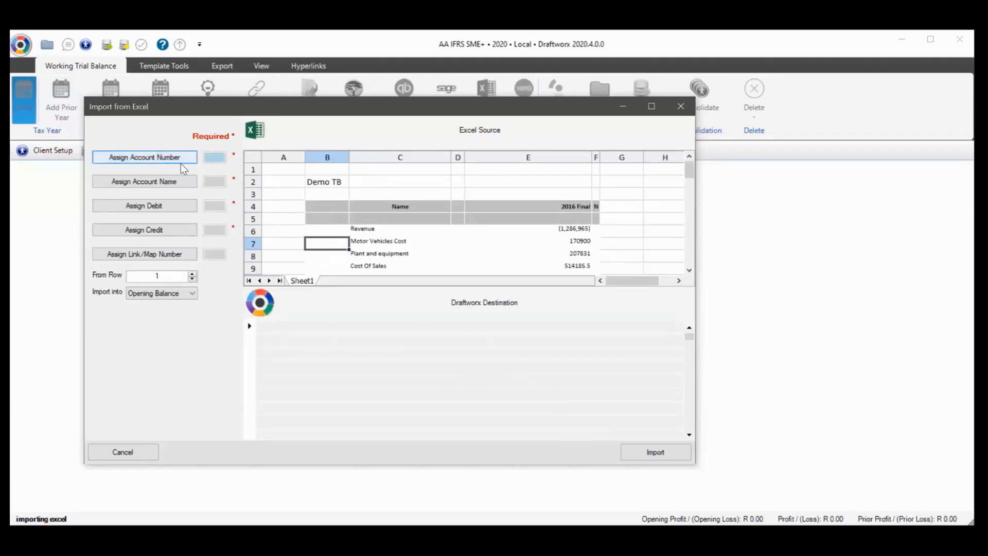
click(329, 233)
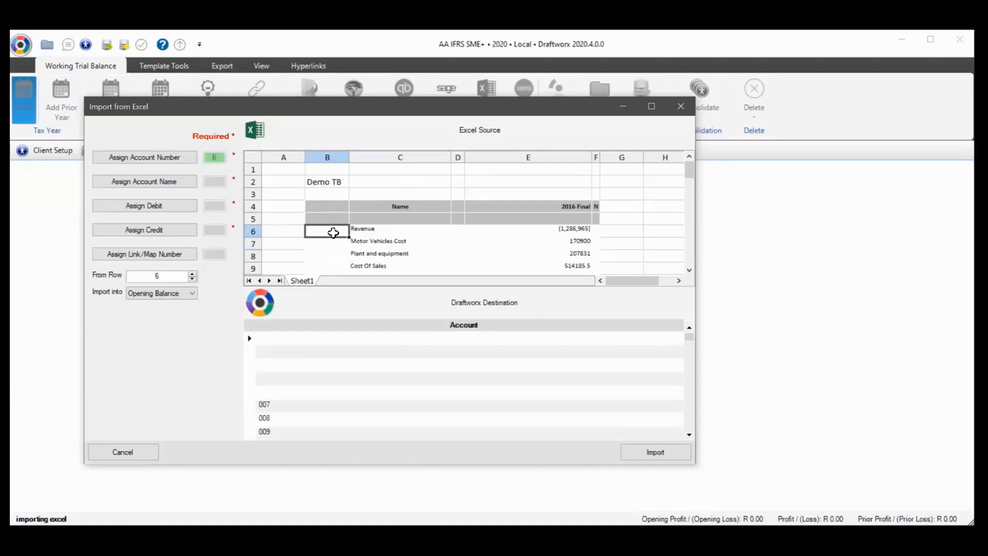
Enter account numbers 100 and 101 in B6:B7 and extend the series to 103
text(100)
key(Return)
text(101)
key(Return)
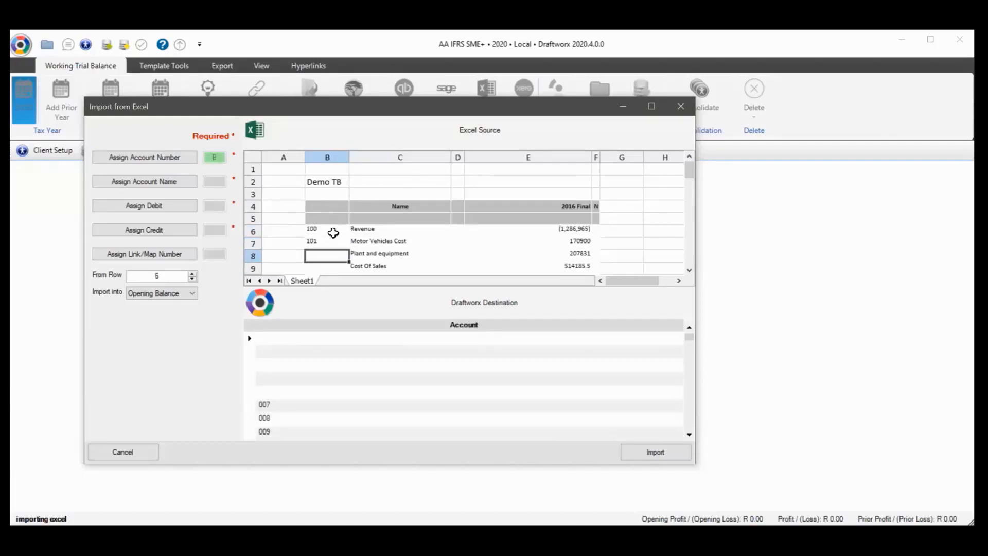
drag(334, 232, 342, 261)
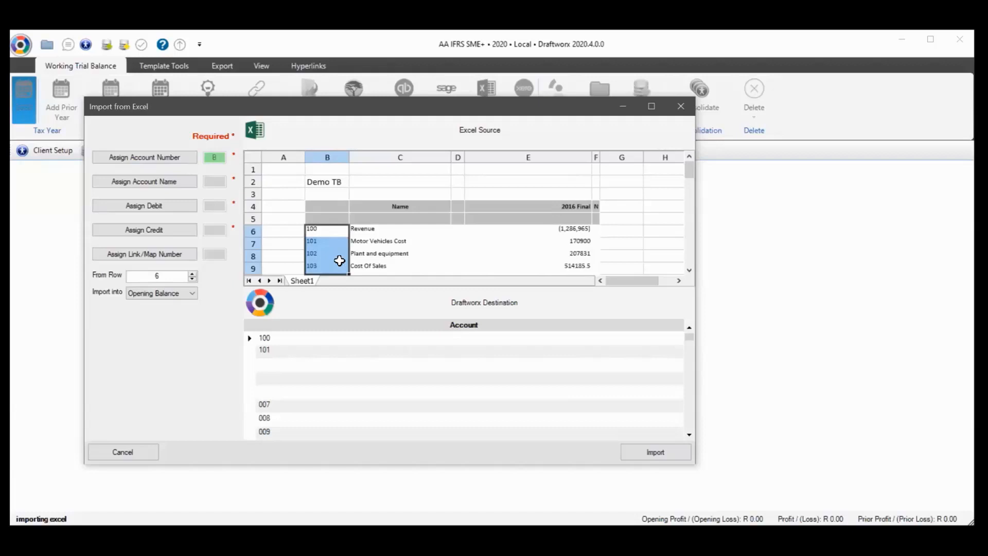
click(251, 256)
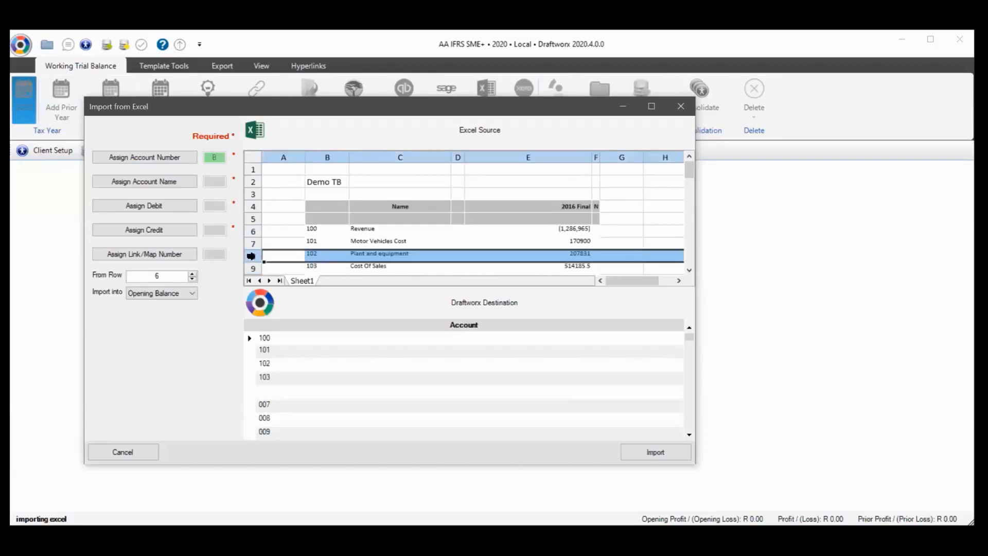
Insert a new row 8 in the source sheet and enter F&F in C8
right_click(256, 237)
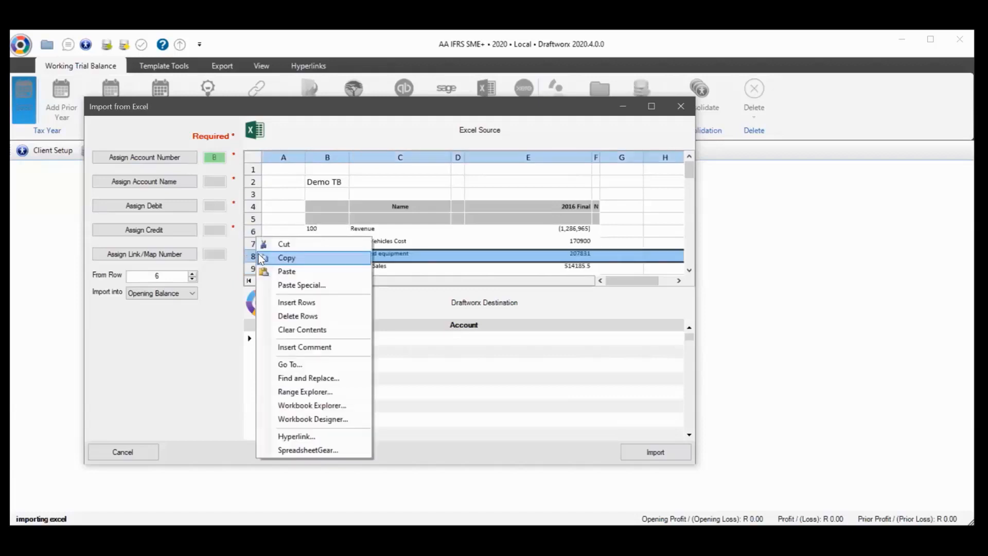
click(296, 303)
click(376, 257)
scroll(376, 259, down, 1)
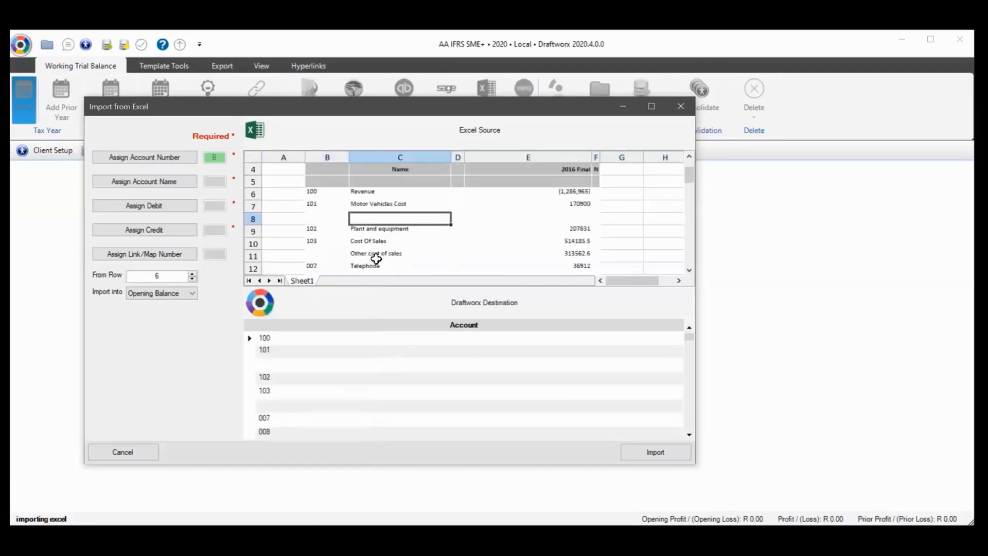
text(F&F)
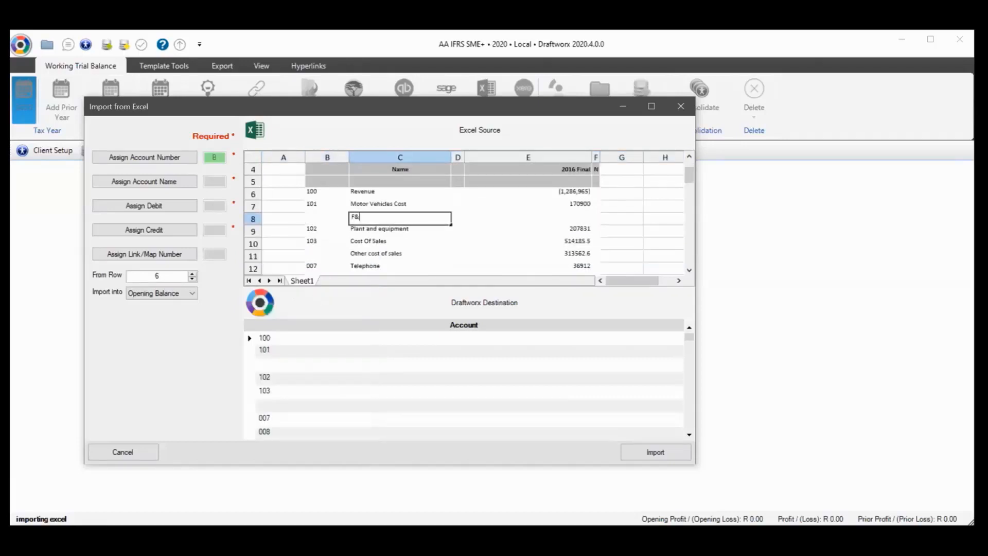
key(Return)
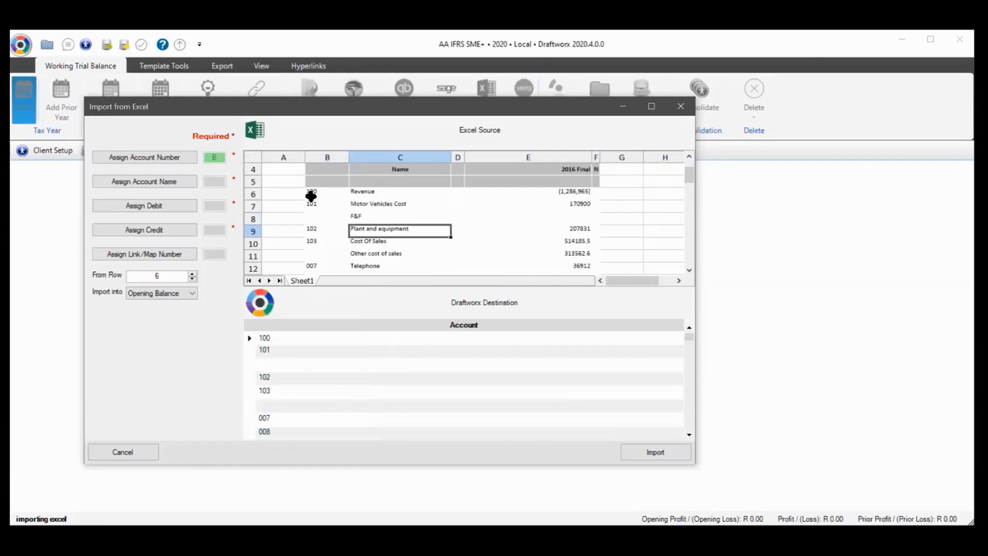
Clear B6:B12 and renumber column B from 101, filling down to 106
drag(312, 192, 313, 269)
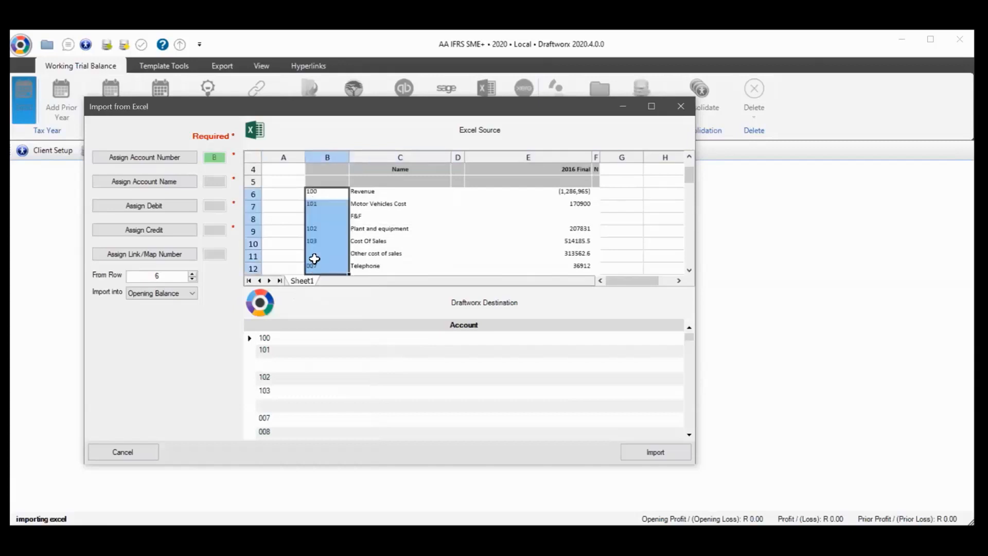
key(Delete)
click(321, 192)
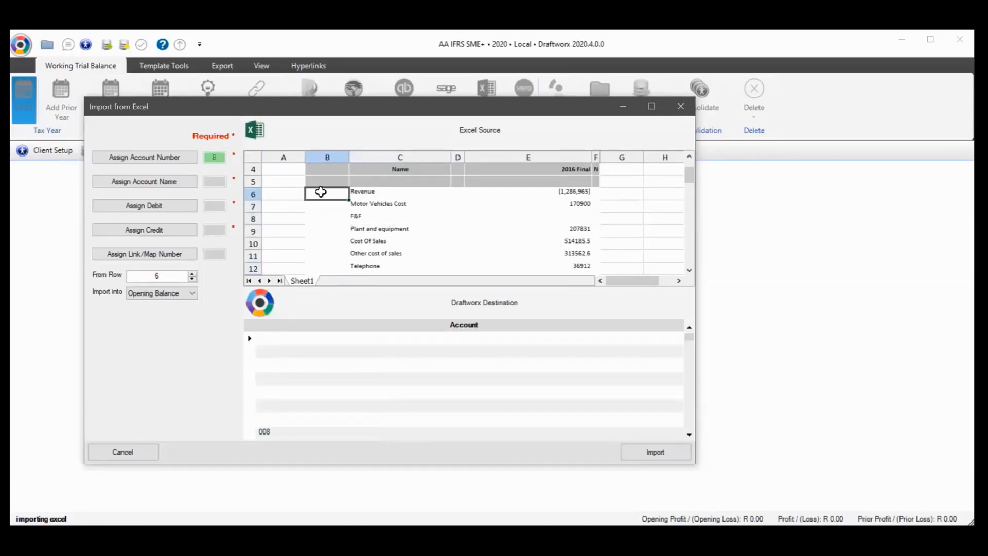
text(1000)
key(Return)
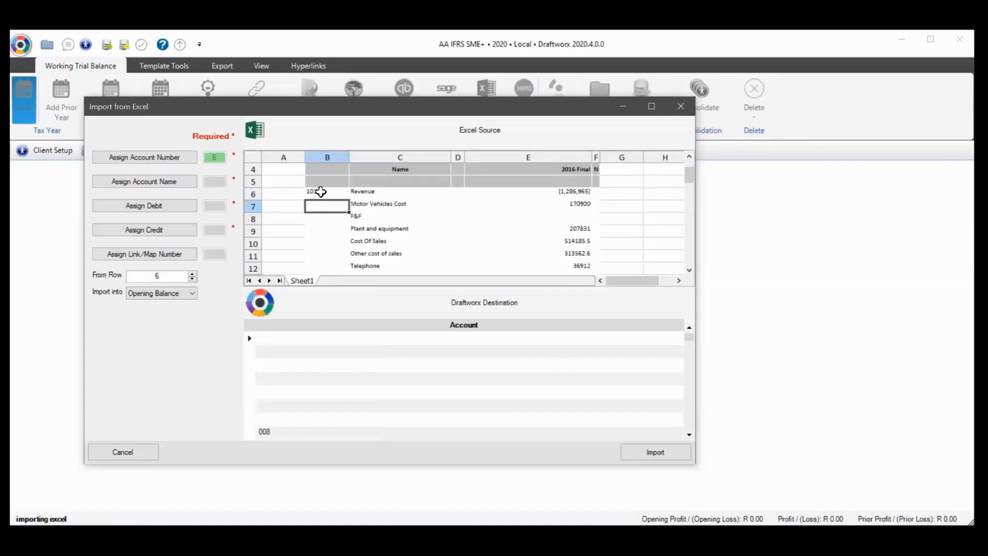
text(102)
key(Return)
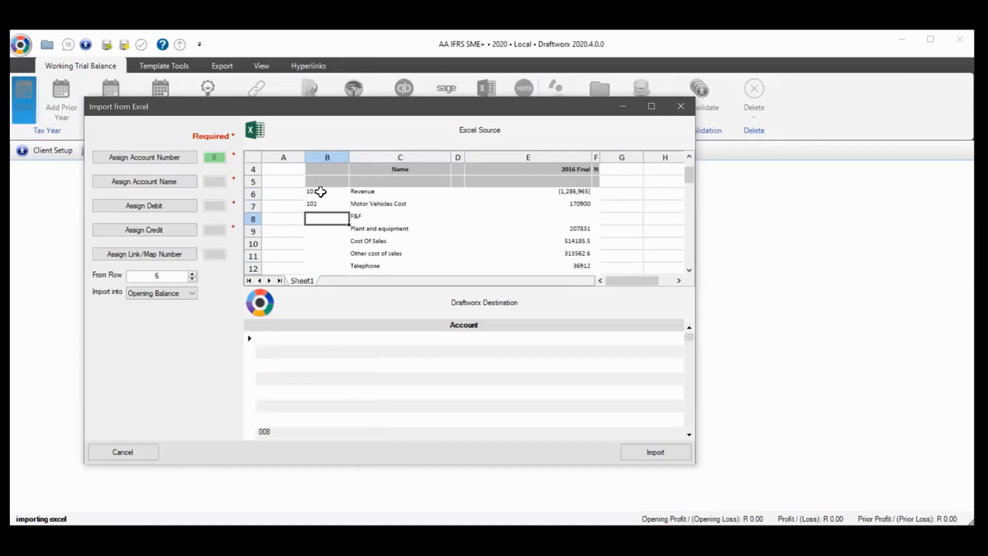
drag(321, 192, 350, 284)
scroll(360, 220, up, 2)
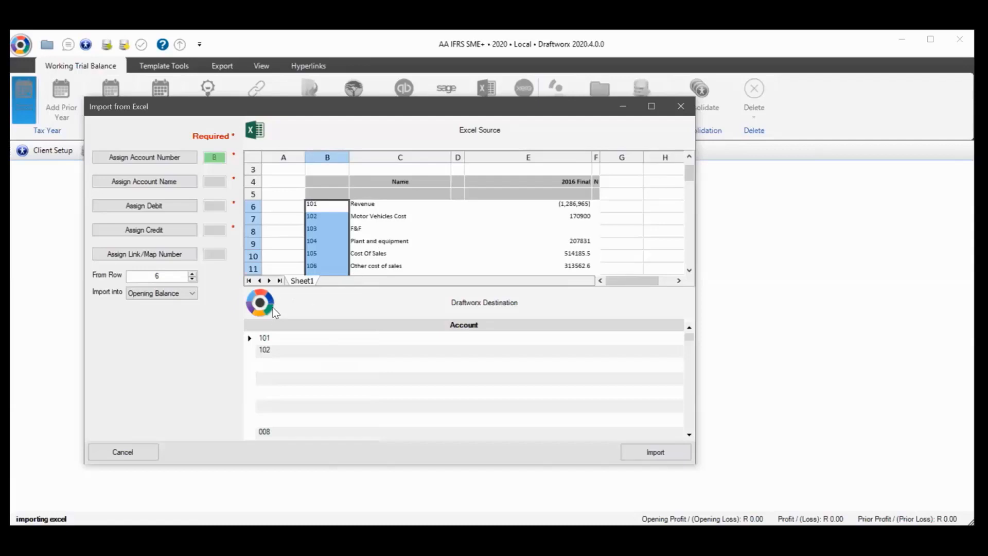
Map the account number to column C, starting at Revenue in C6
scroll(352, 235, up, 1)
scroll(333, 225, down, 2)
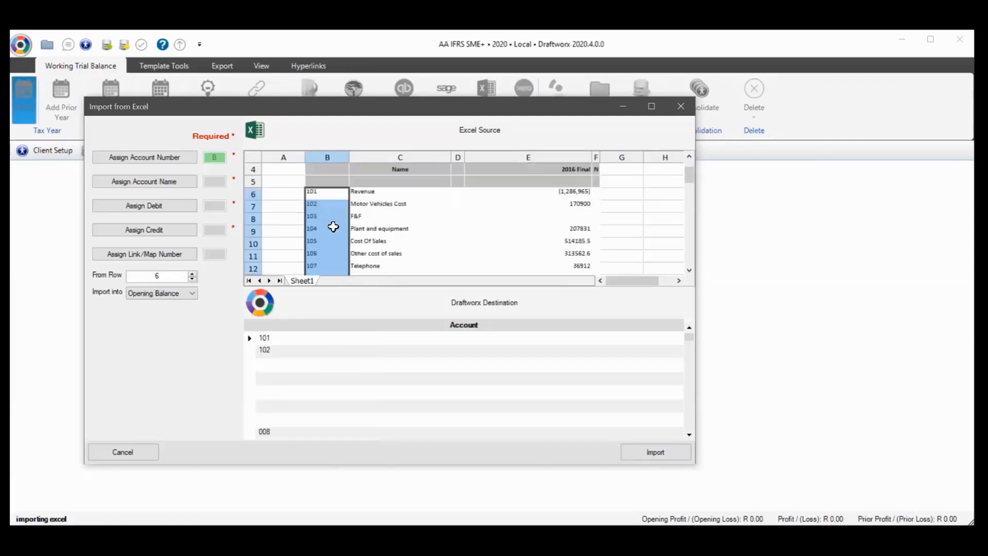
scroll(335, 226, down, 3)
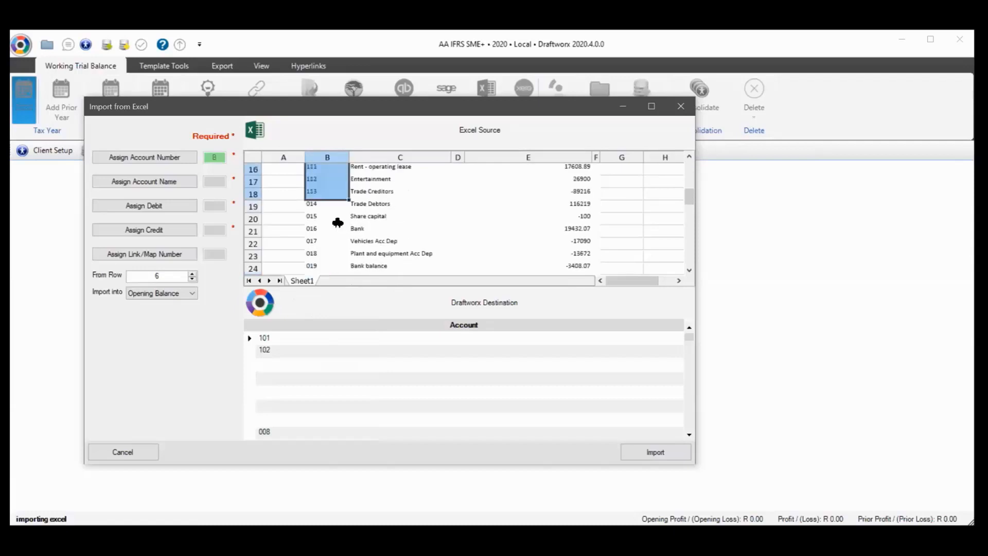
scroll(336, 225, down, 4)
scroll(338, 223, up, 2)
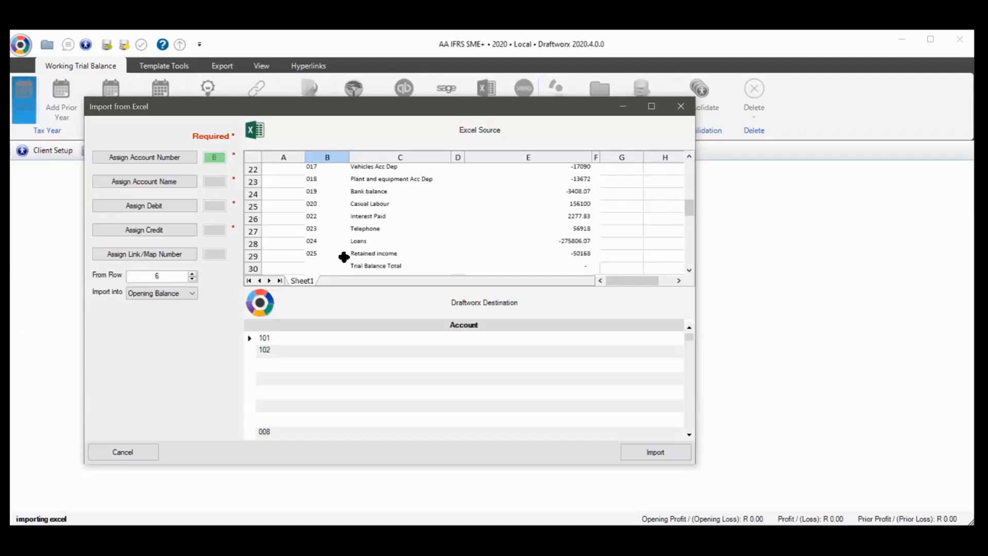
scroll(344, 257, up, 7)
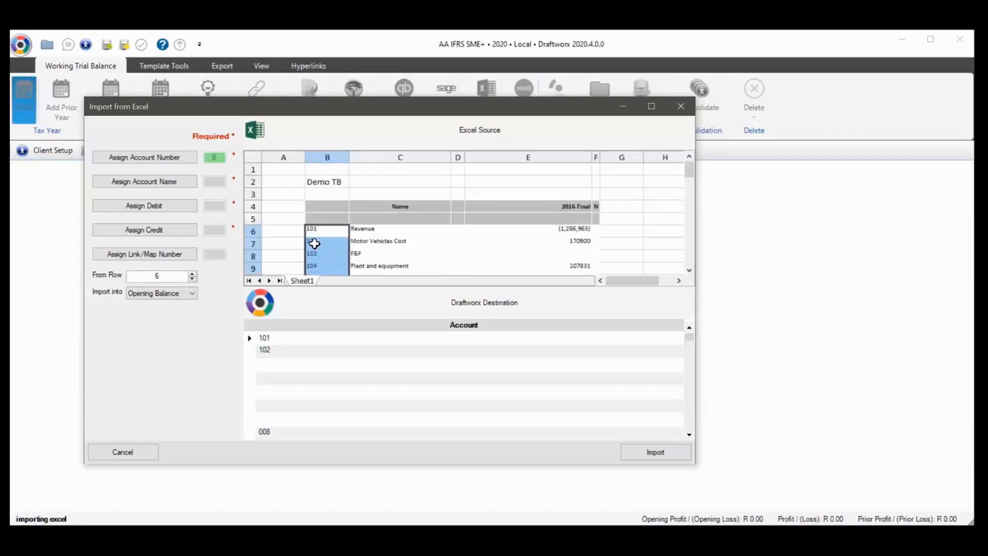
click(274, 233)
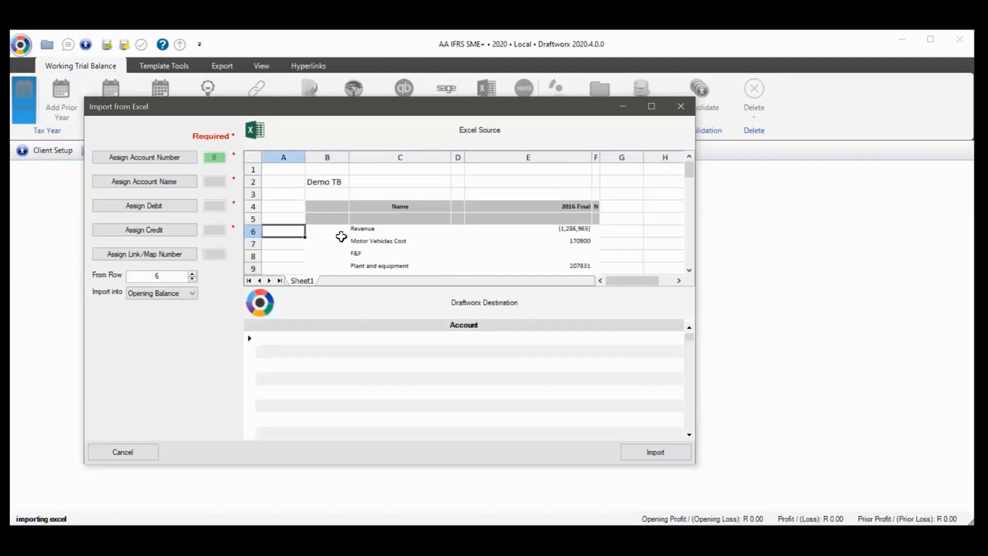
click(358, 231)
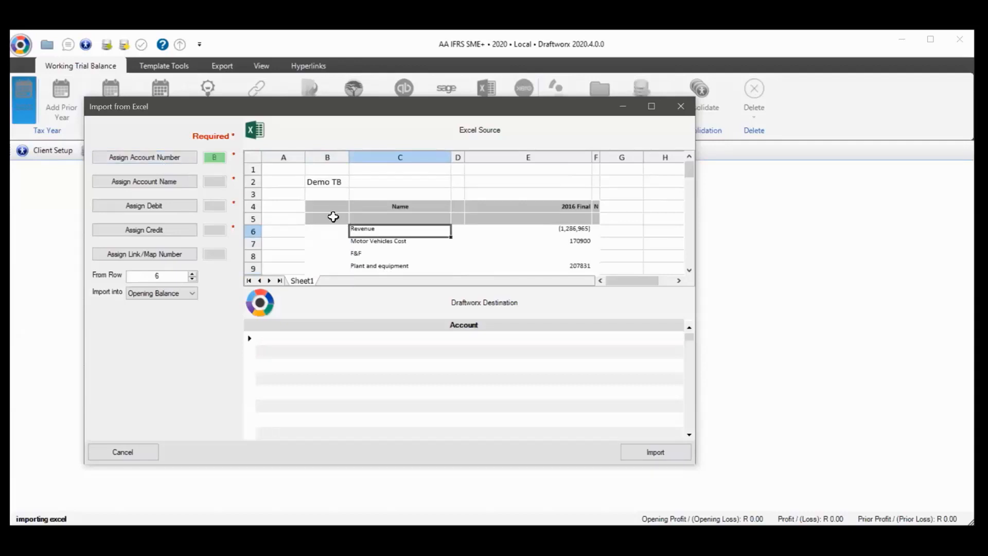
click(161, 161)
click(162, 160)
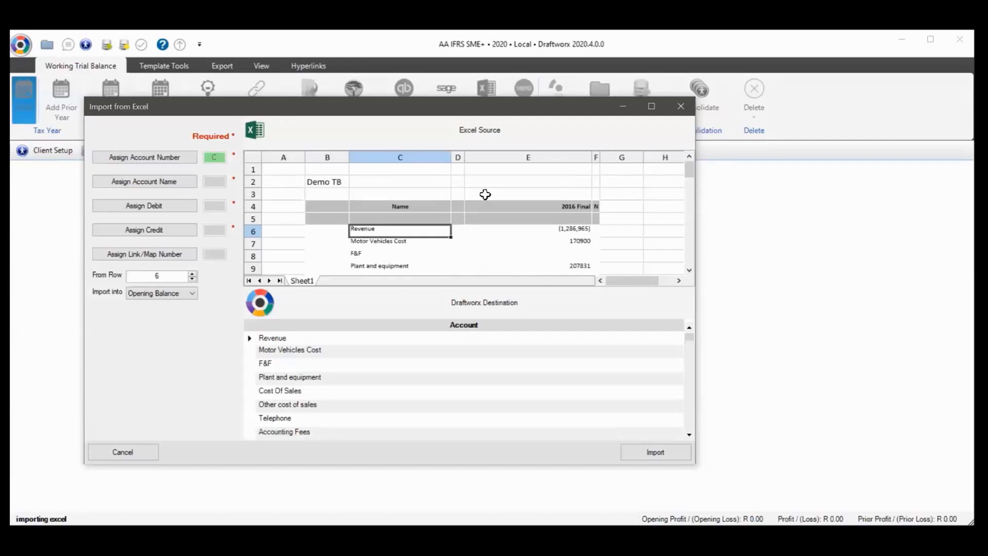
Map the account name to column C, then cancel the Excel import
click(128, 180)
click(358, 229)
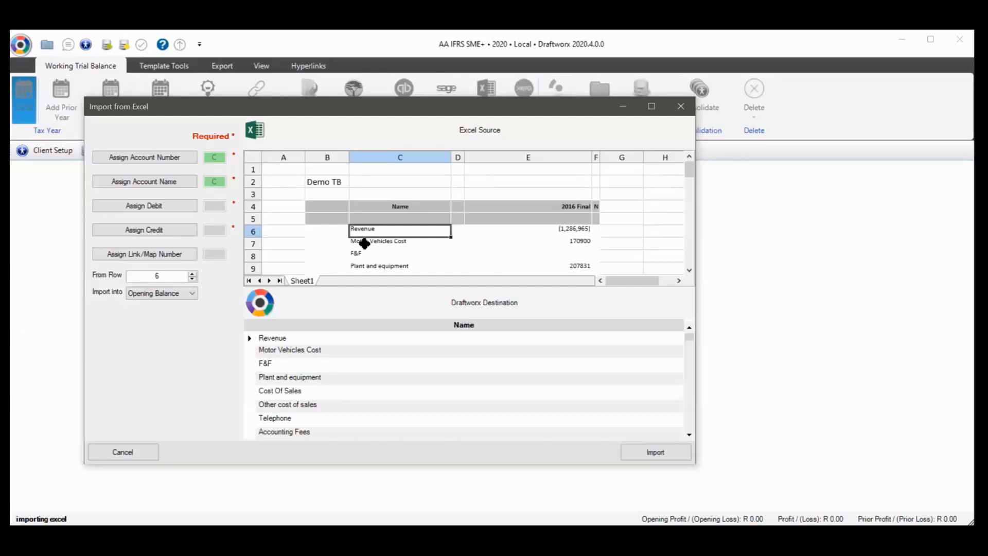
click(324, 221)
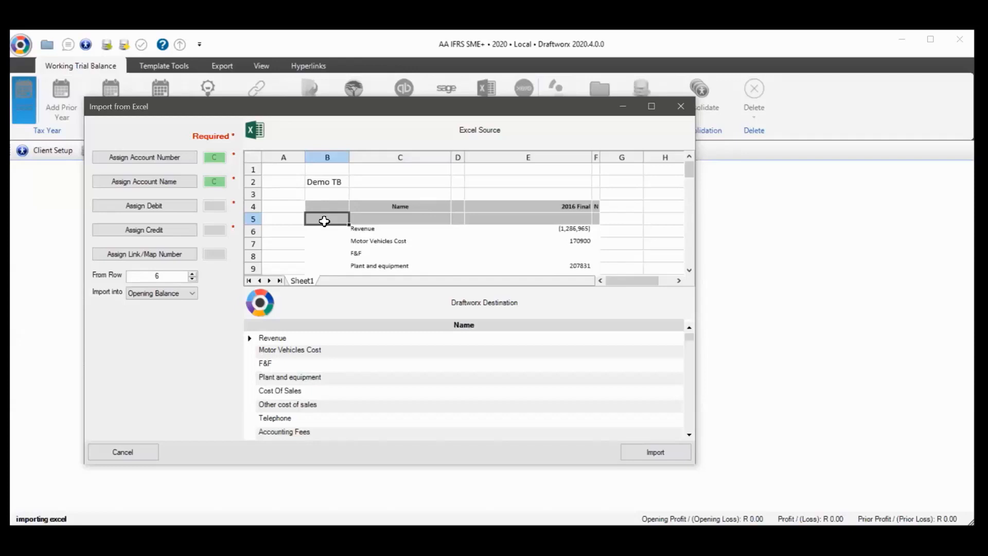
click(144, 459)
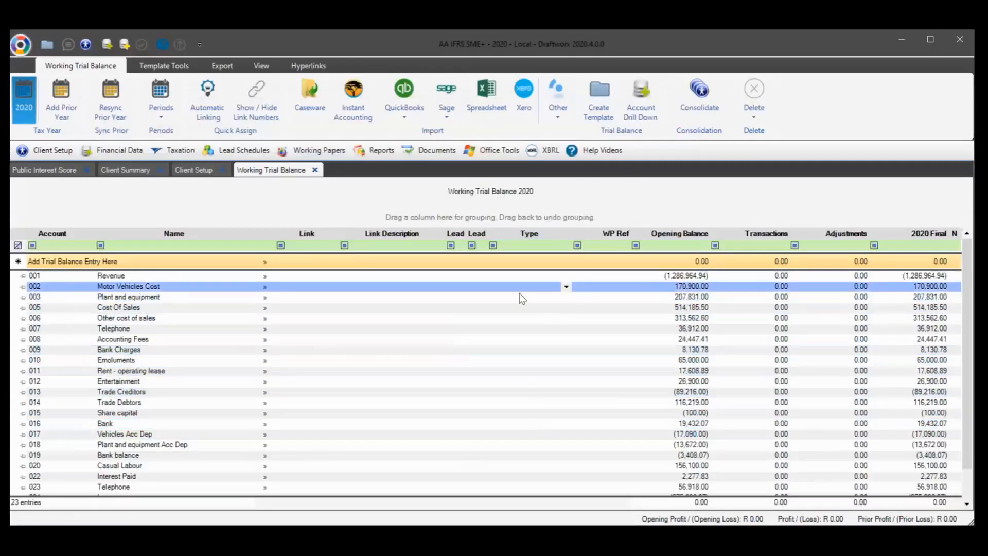
Show the Link Numbers panel and take the Telephone name from account 007's Name cell
scroll(518, 299, down, 1)
scroll(458, 318, up, 1)
click(371, 262)
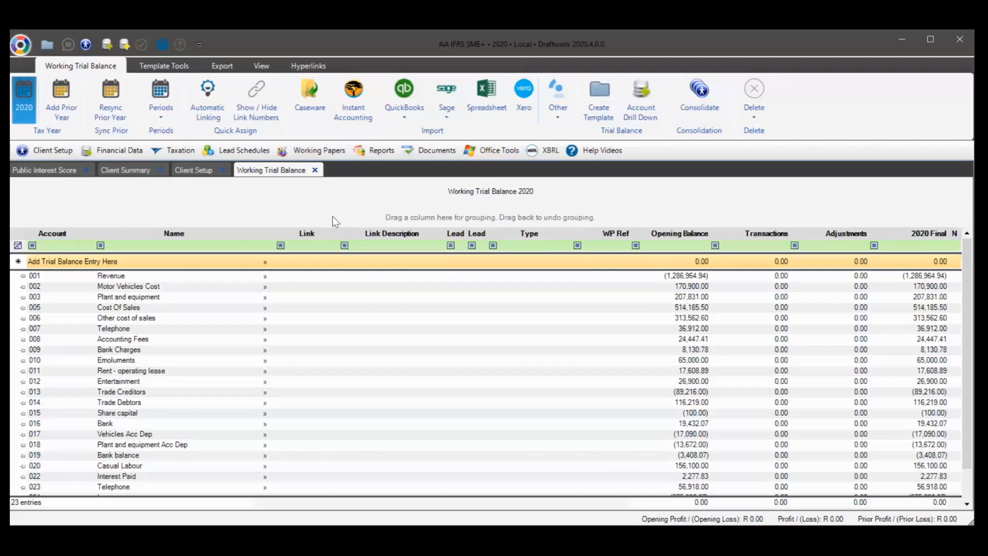
click(257, 100)
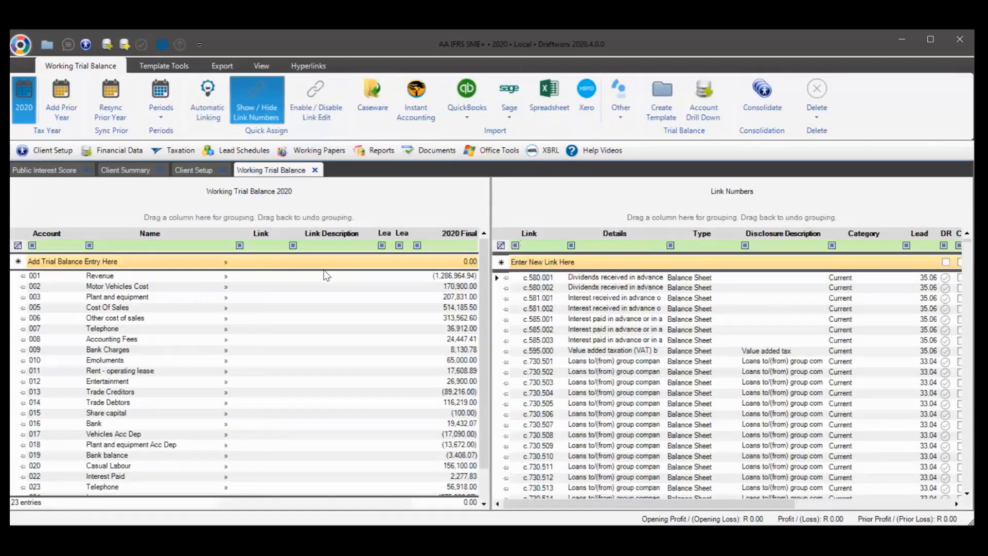
scroll(314, 367, down, 1)
scroll(314, 368, up, 1)
click(330, 362)
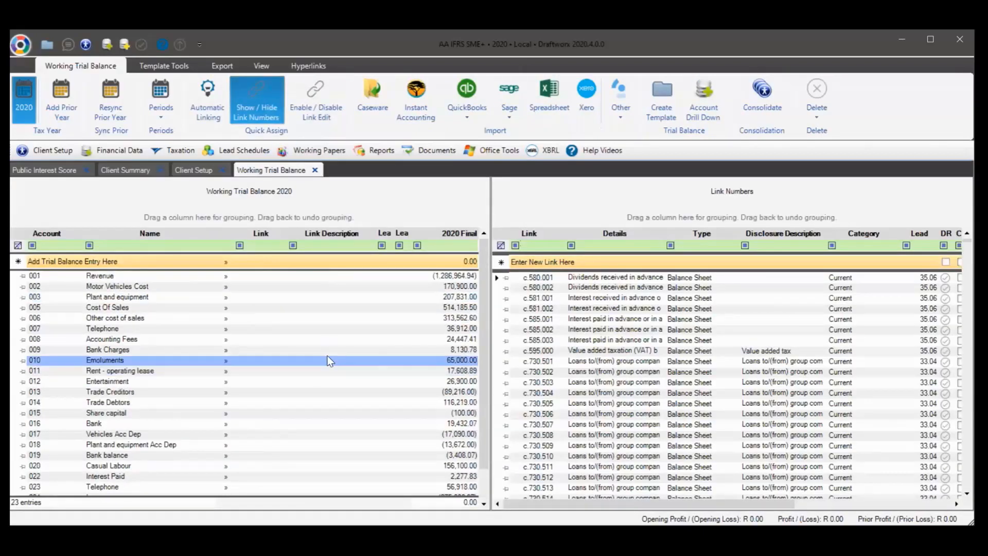
click(234, 330)
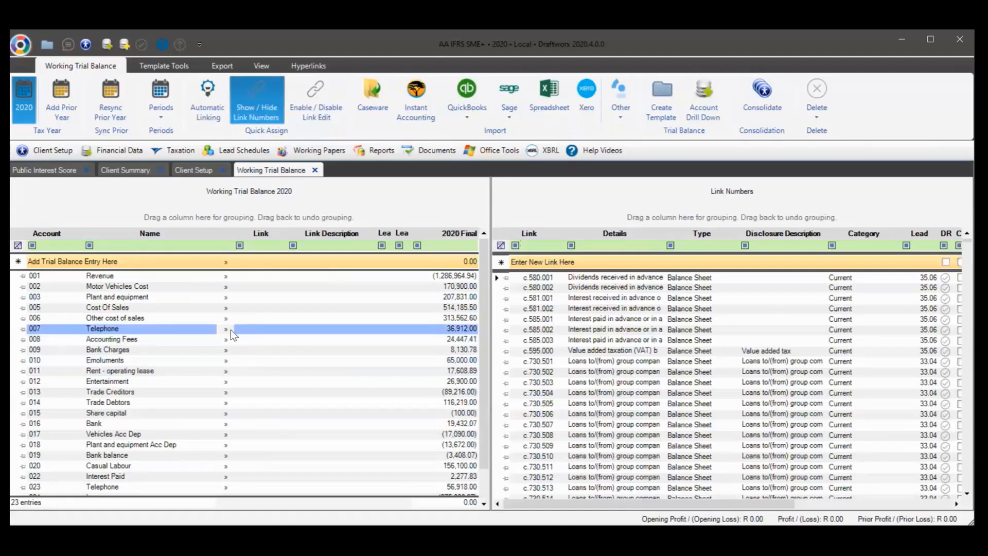
click(117, 338)
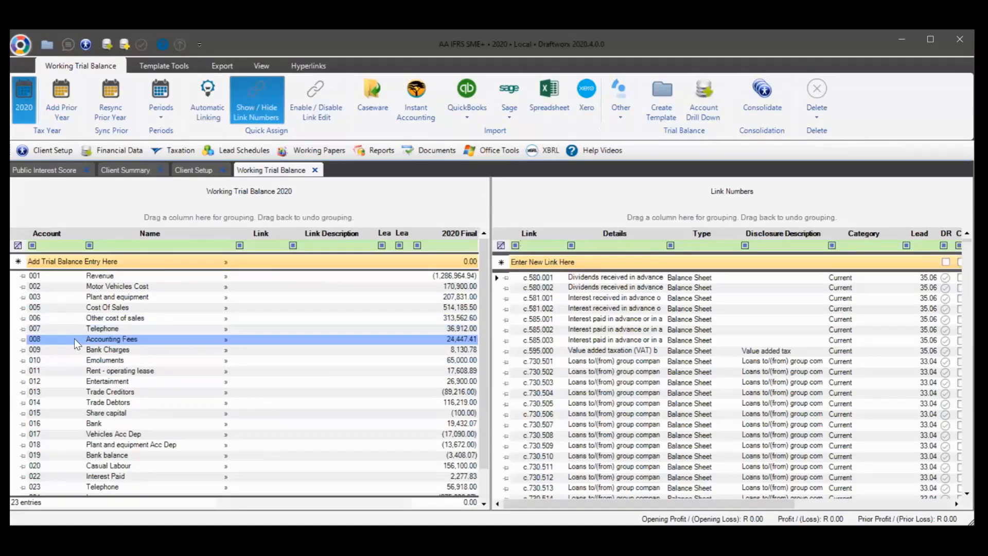
click(116, 338)
click(121, 329)
key(ctrl+c)
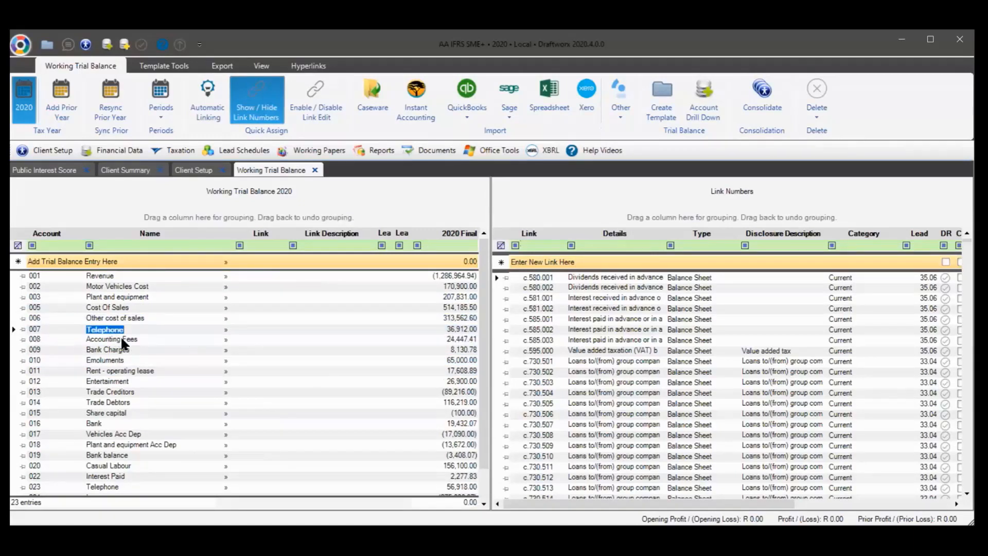
click(122, 339)
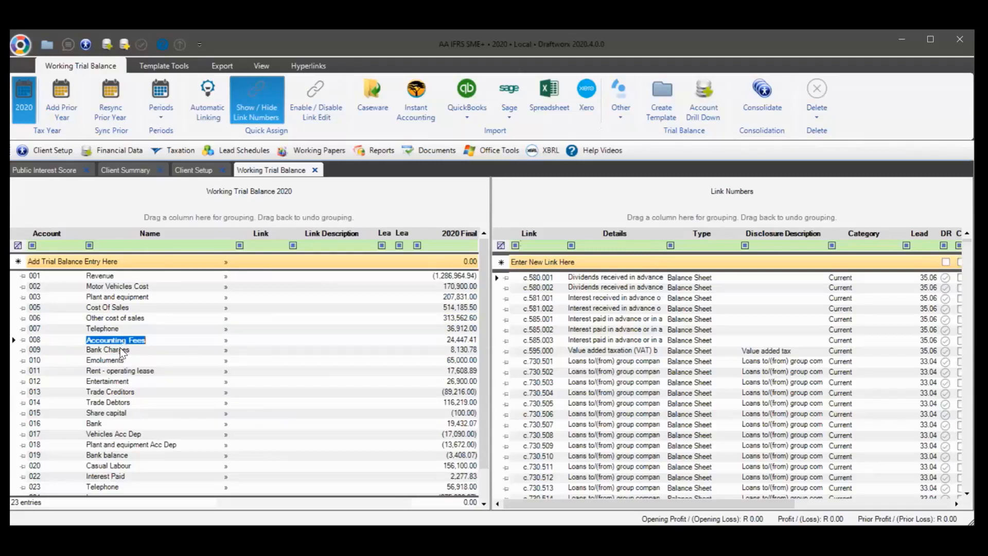
Paste Telephone into the Name cells of accounts 008 through 014, then select the Link Numbers Details filter
key(ctrl+v)
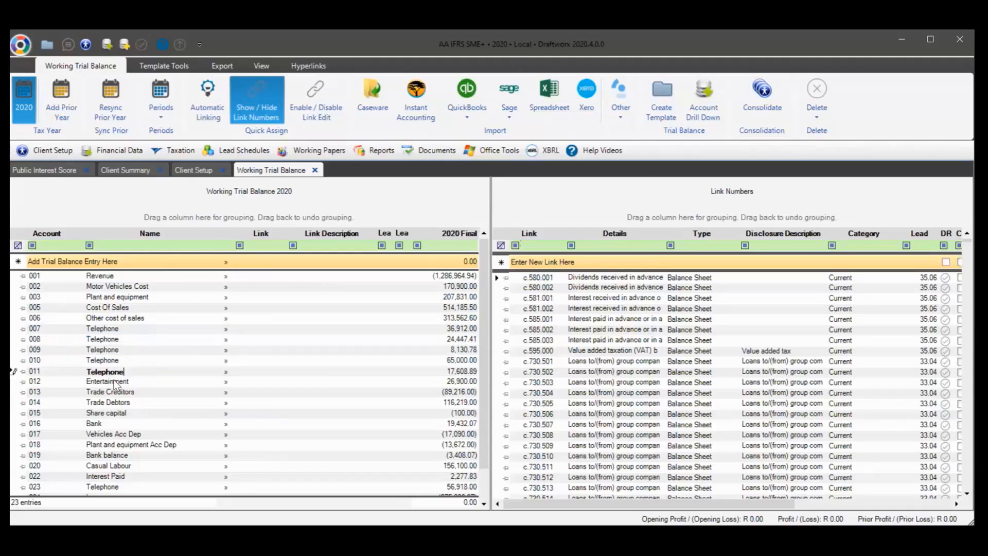
click(117, 382)
key(ctrl+v)
click(117, 392)
key(ctrl+v)
click(112, 402)
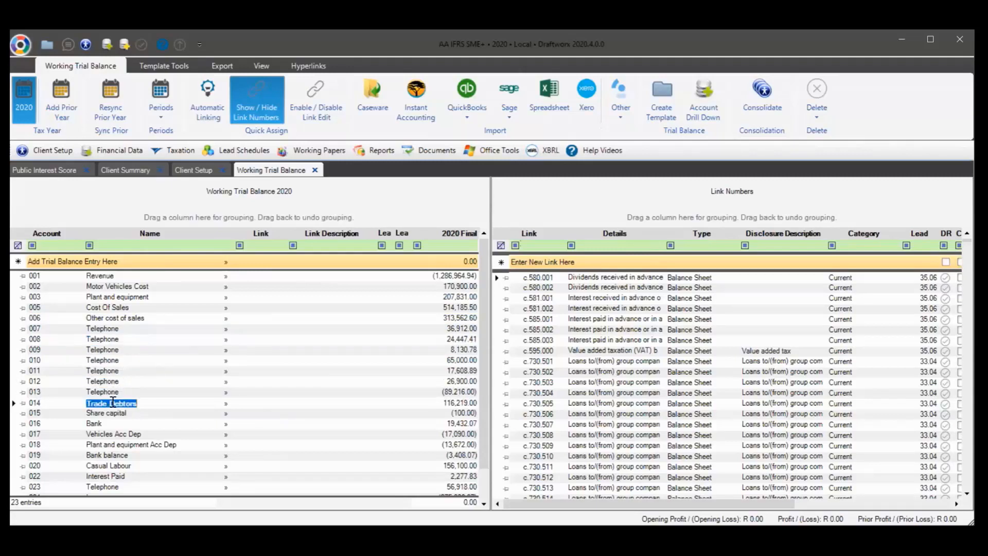
key(ctrl+v)
click(18, 329)
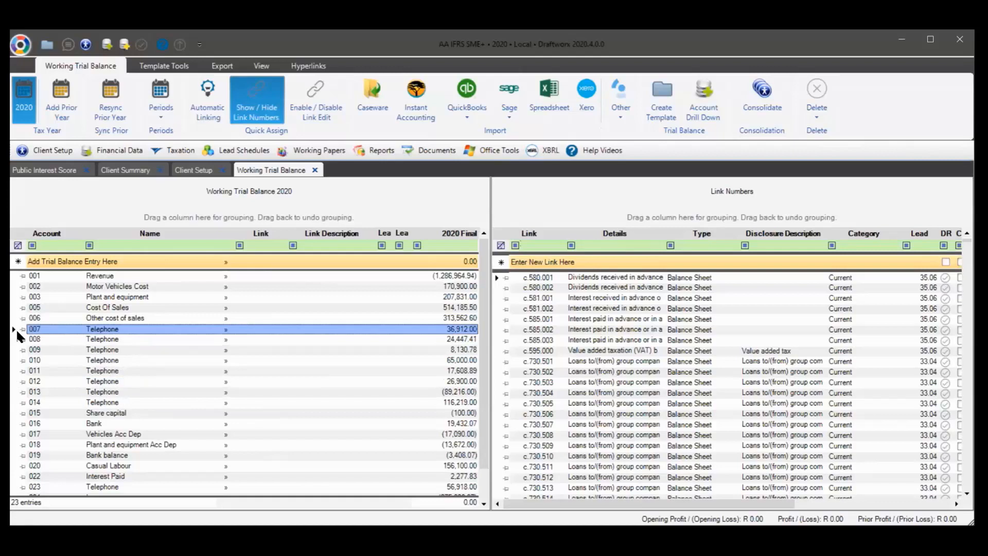
click(637, 265)
click(612, 245)
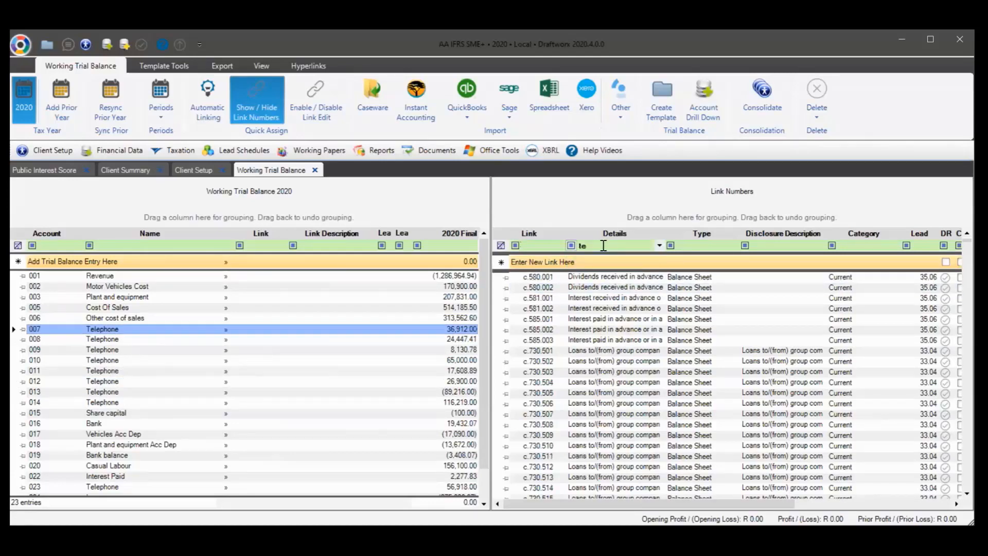
Filter link numbers by 'tele' and link accounts 007–013 to e.280.003 Telephone
text(tele)
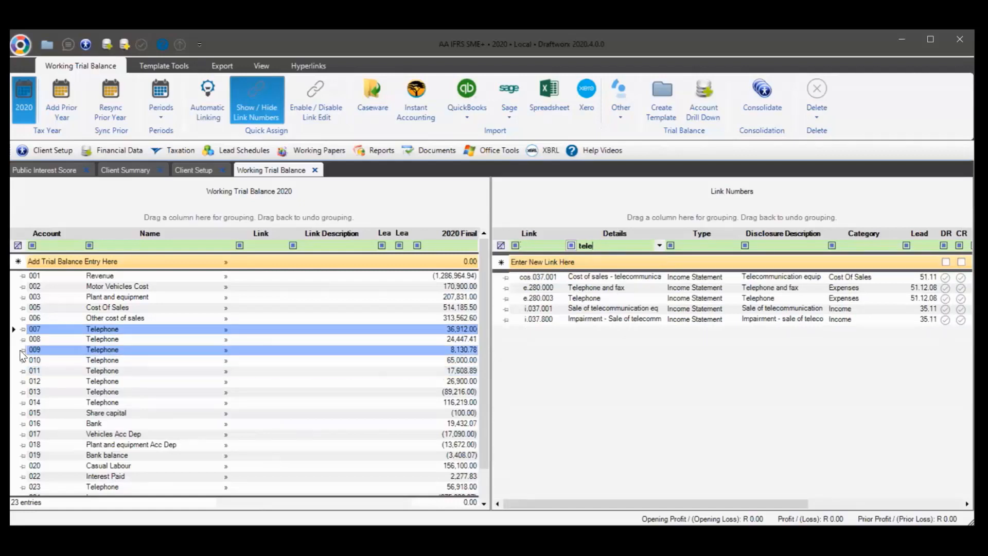
ctrl+click(14, 392)
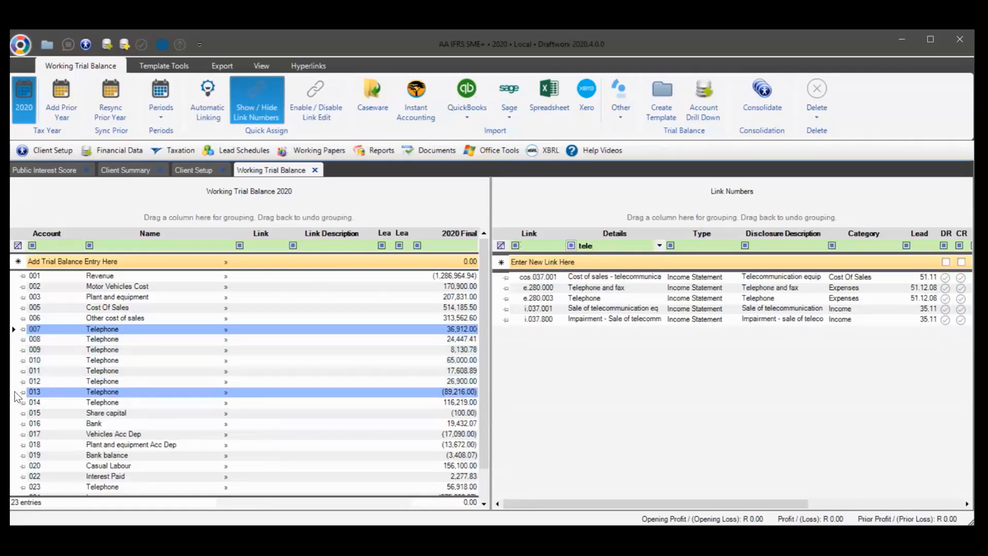
shift+click(14, 392)
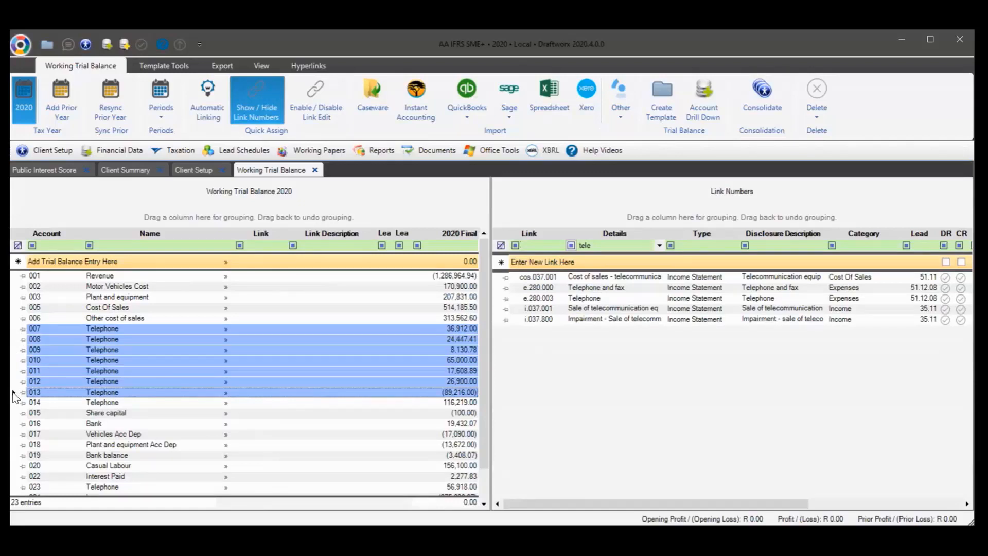
click(593, 300)
double_click(593, 299)
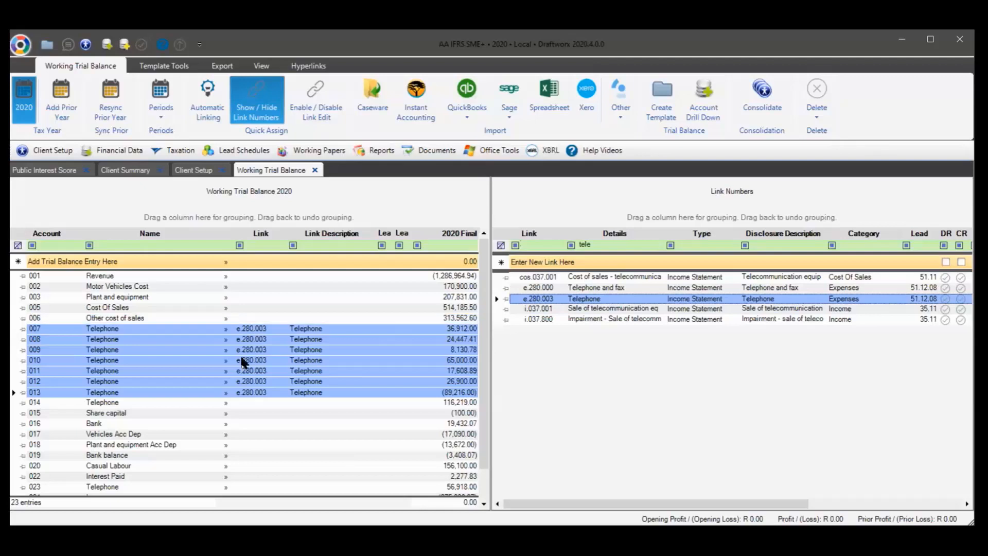
Link accounts 005, 015, 017, 019 and 022 to cos.037.001 Telecommunication equipment
click(16, 308)
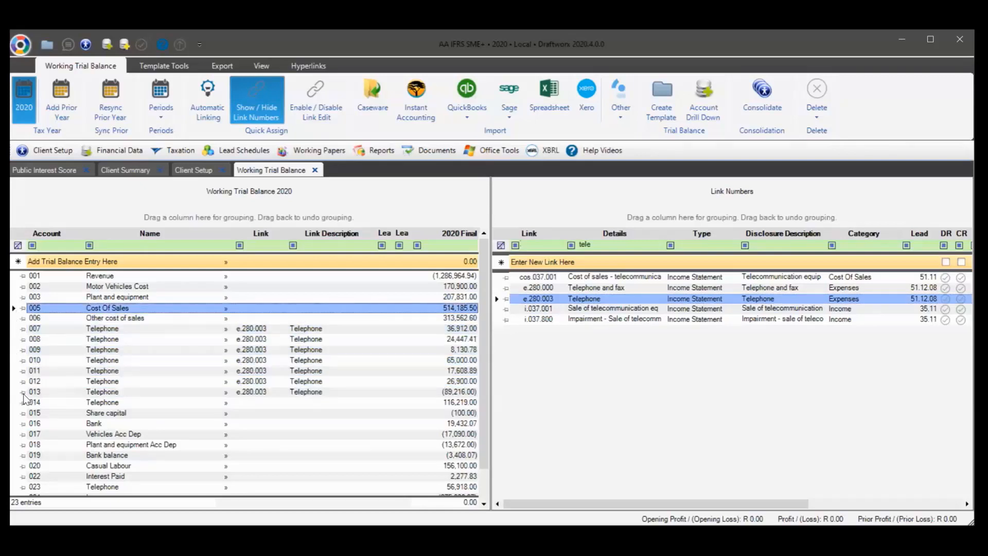
ctrl+click(15, 413)
ctrl+click(14, 435)
ctrl+click(15, 455)
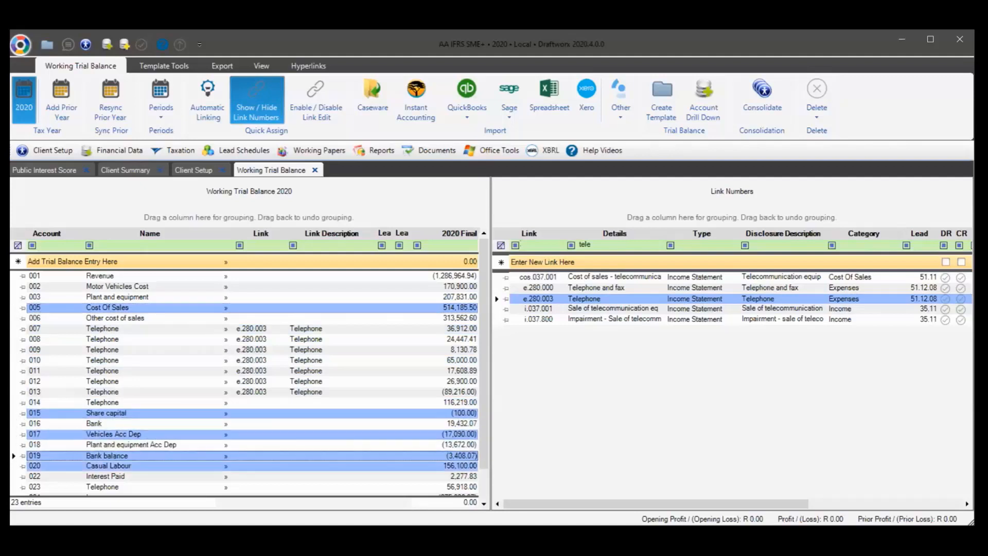
ctrl+click(16, 476)
ctrl+click(599, 276)
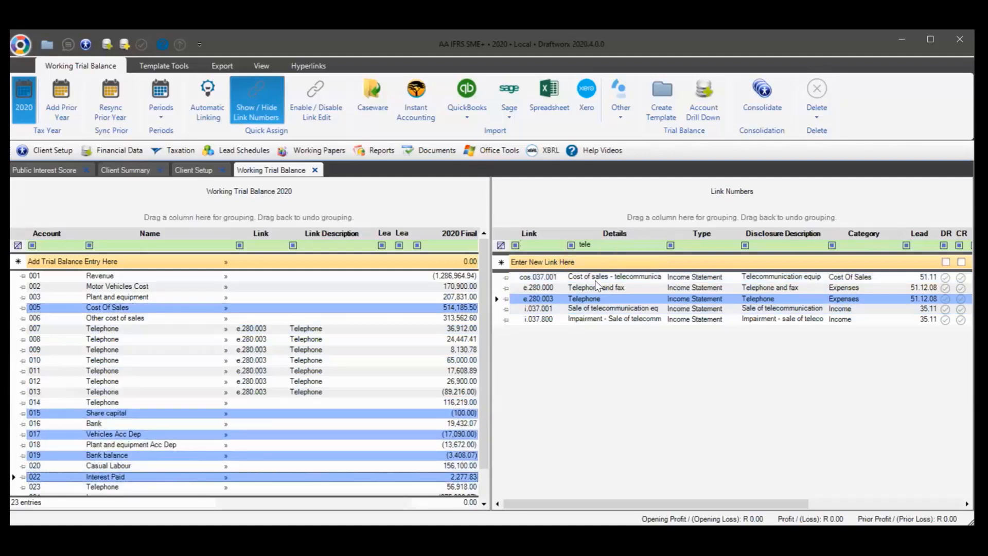
double_click(598, 278)
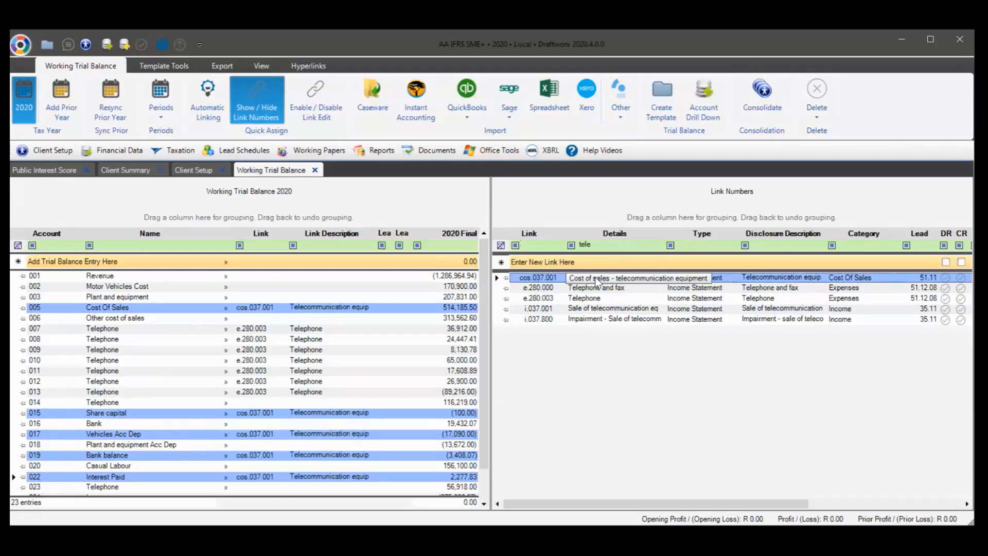
ctrl+click(249, 286)
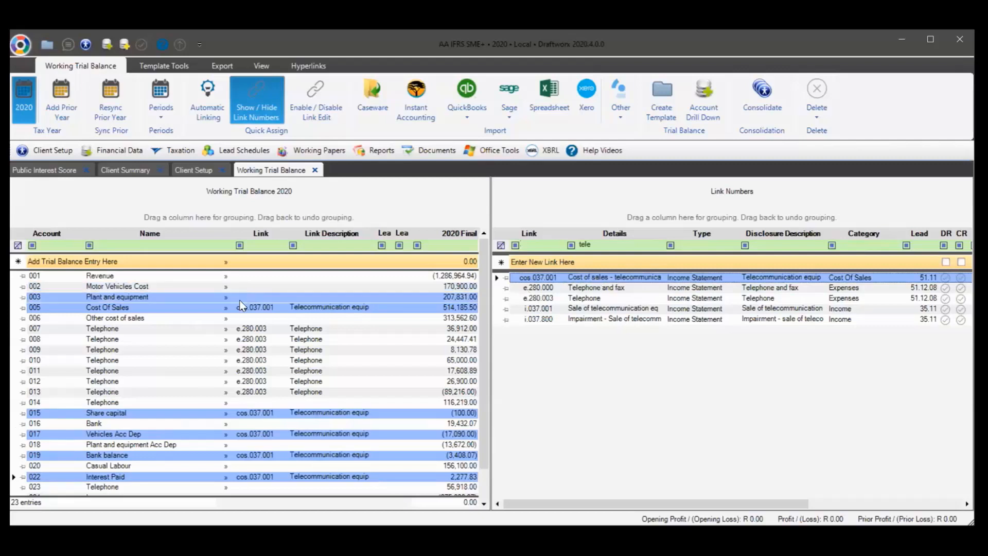
click(813, 102)
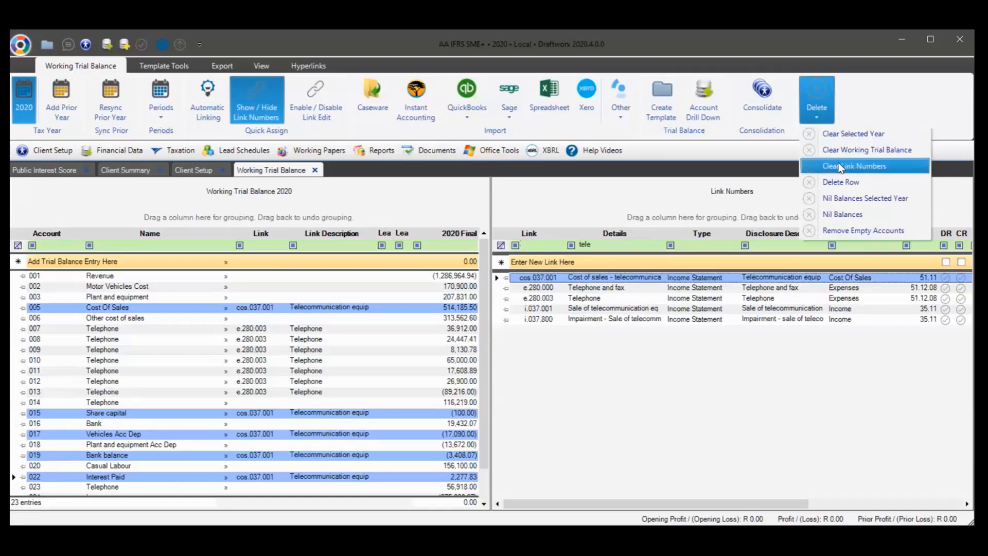
Clear all existing link numbers and filter the account names by 'tele'
click(836, 165)
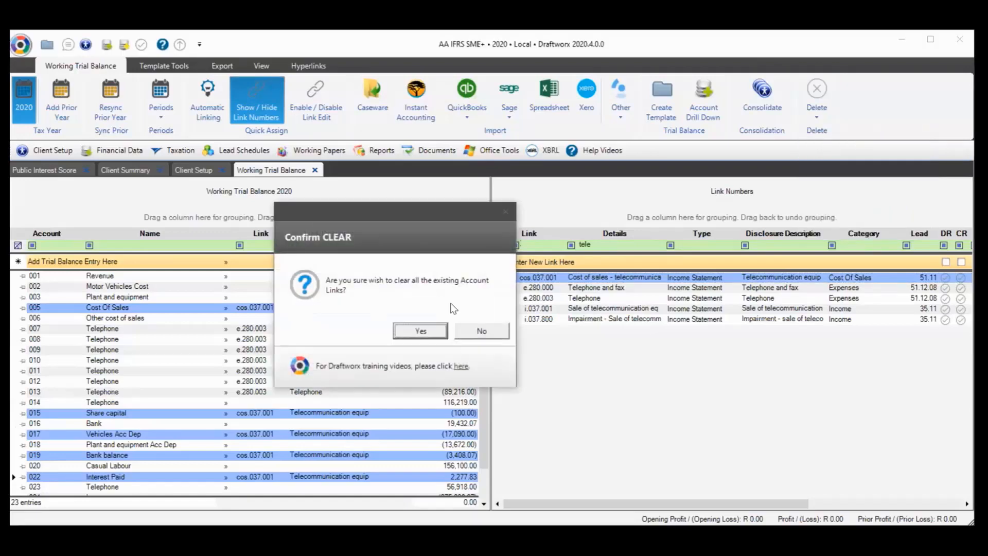
click(419, 331)
click(138, 247)
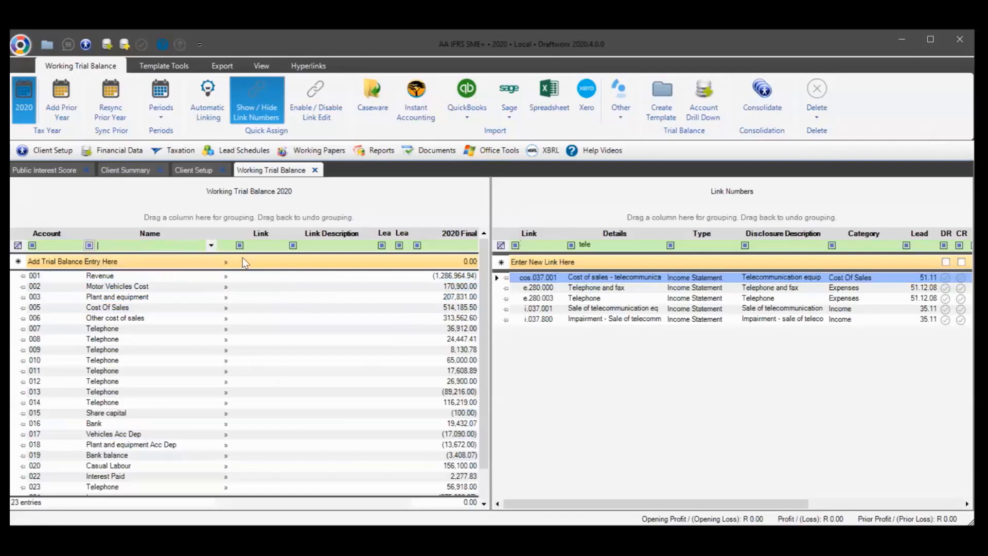
text(tele)
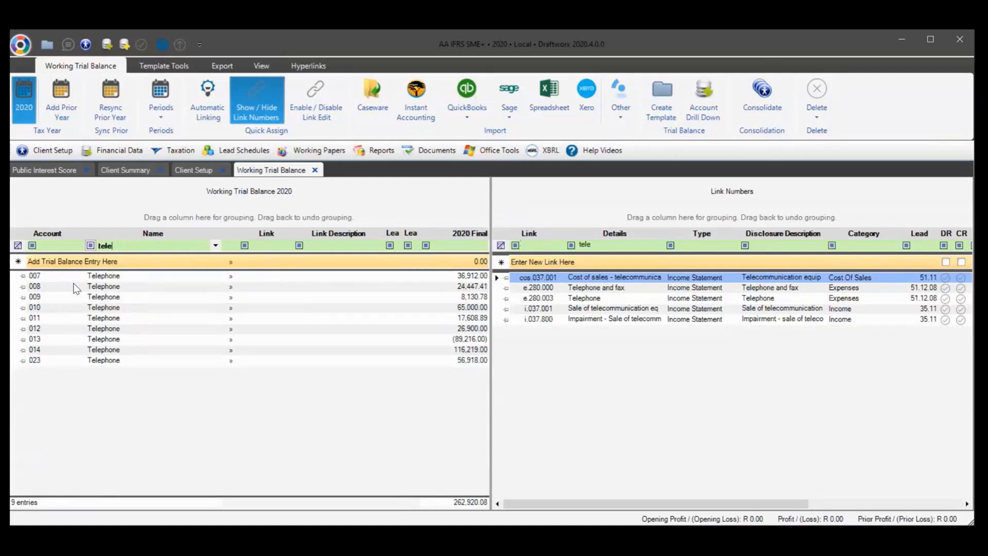
Link all nine Telephone accounts, including 023, to e.280.003 and remove the name filter
click(14, 276)
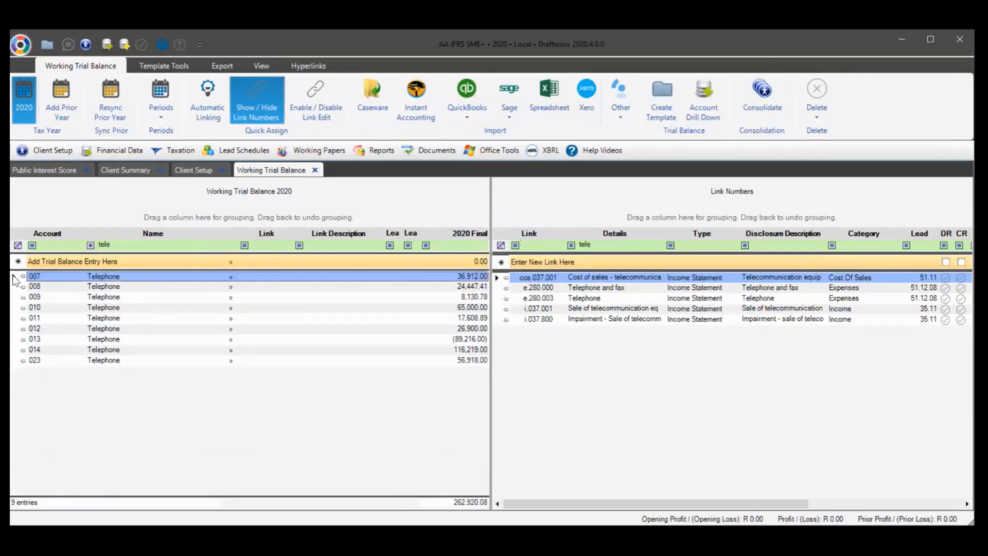
ctrl+click(13, 362)
shift+click(14, 363)
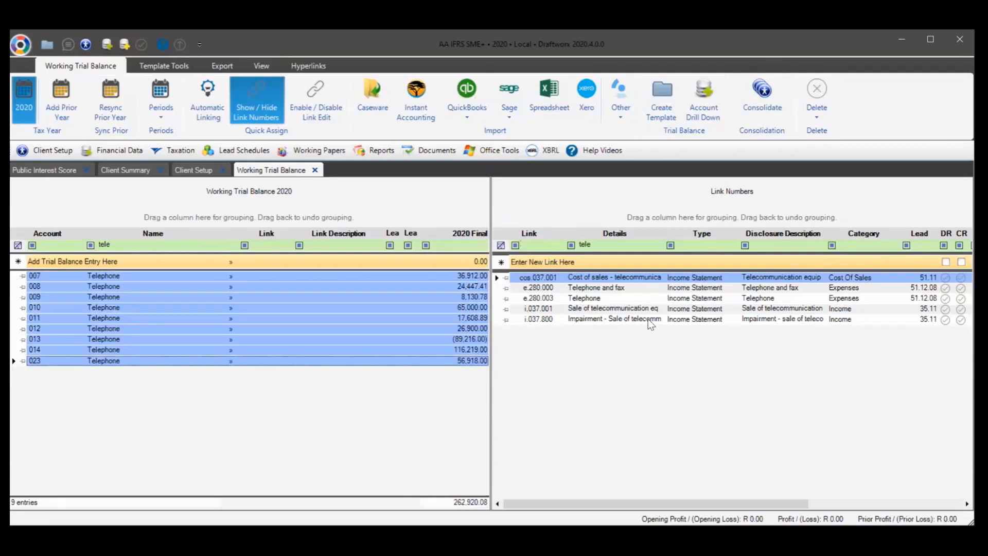
click(606, 297)
double_click(605, 295)
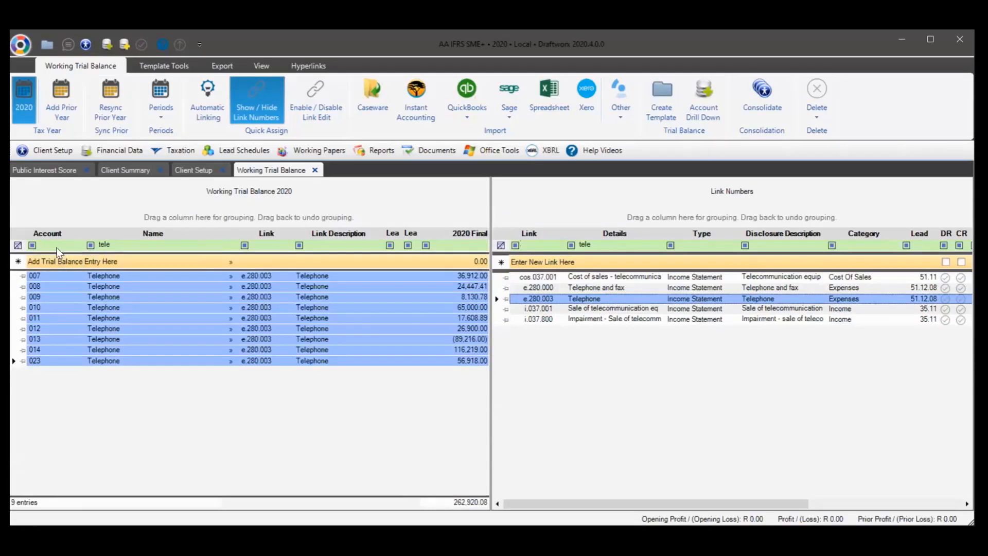
click(18, 246)
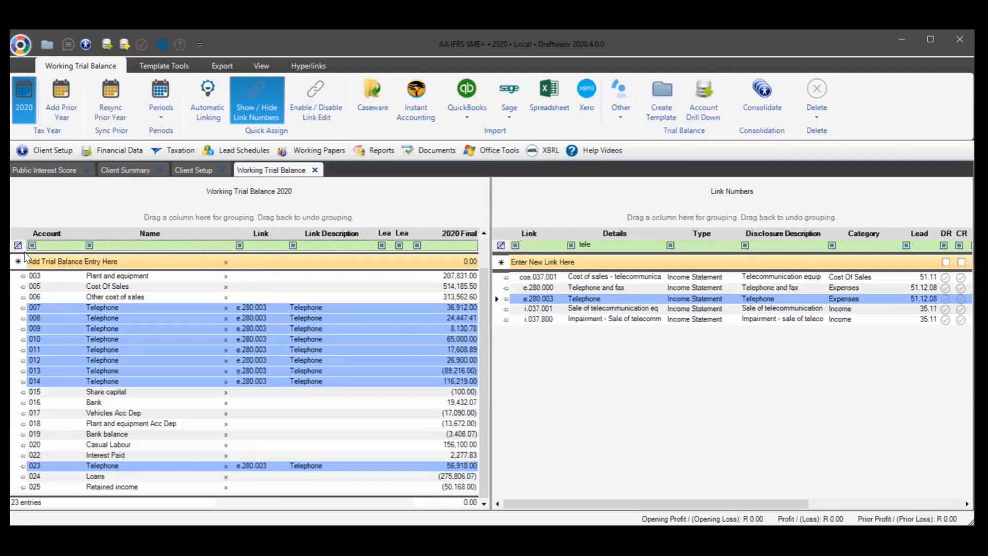
click(55, 262)
click(142, 244)
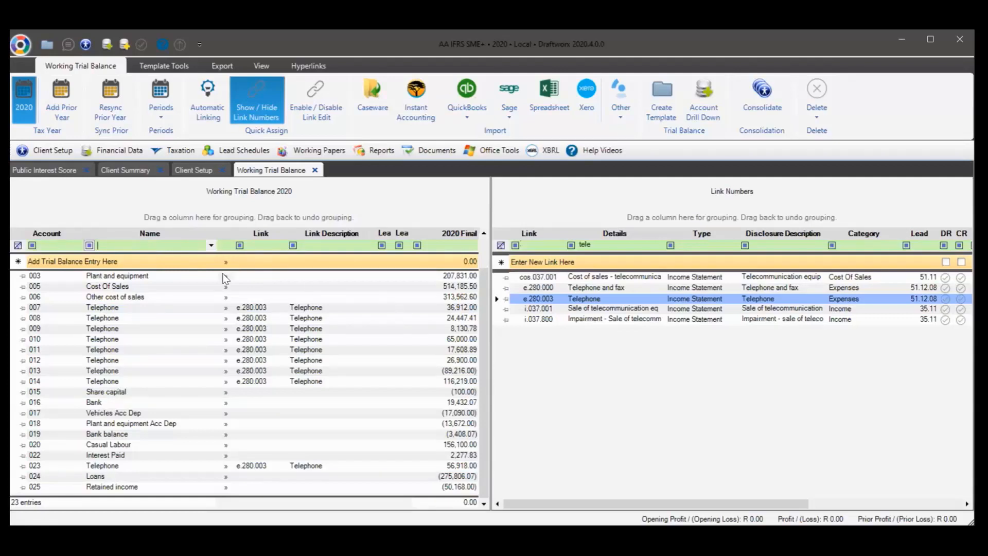
ctrl+click(585, 307)
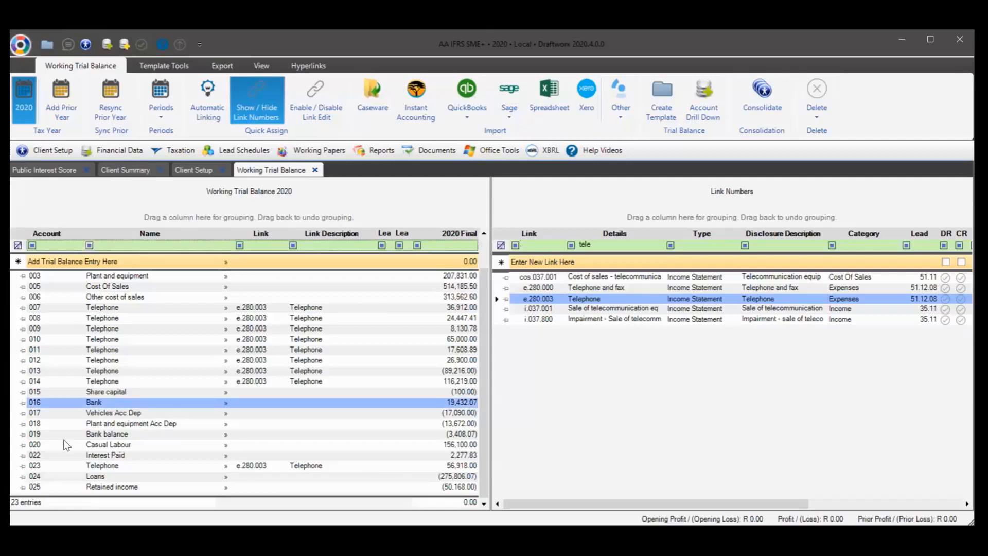
Remove 'tele' from the Link Numbers Details filter and scroll through the full link number list
click(500, 247)
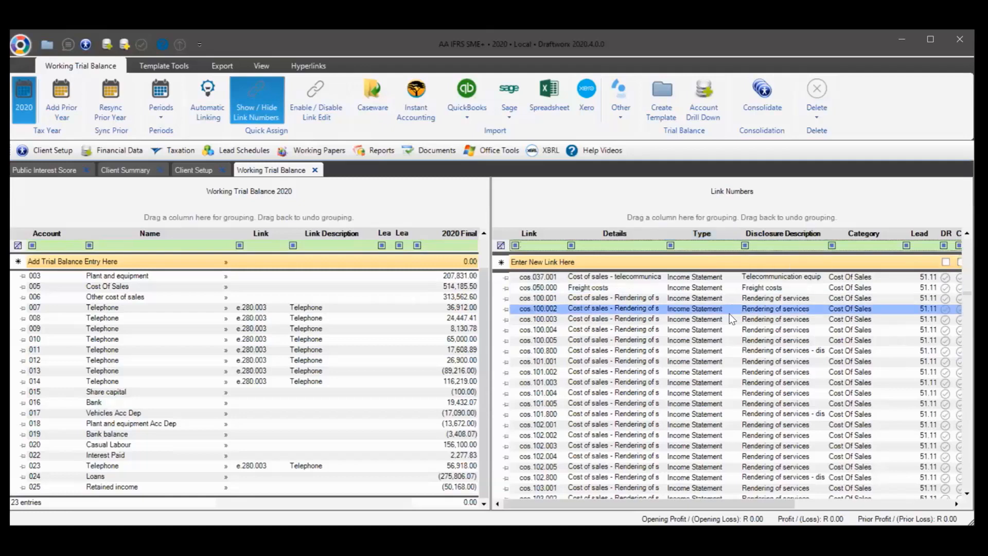
scroll(633, 355, down, 15)
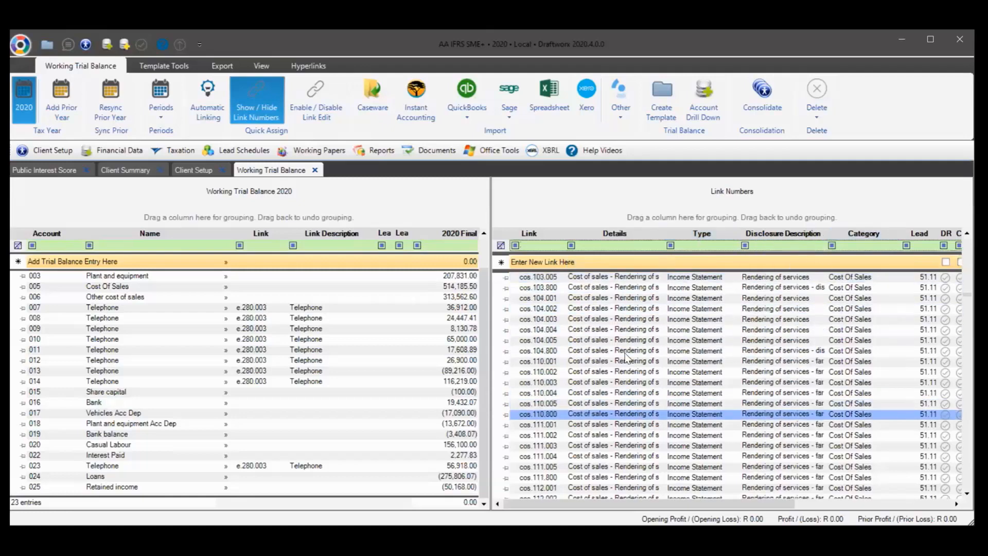
scroll(657, 390, up, 20)
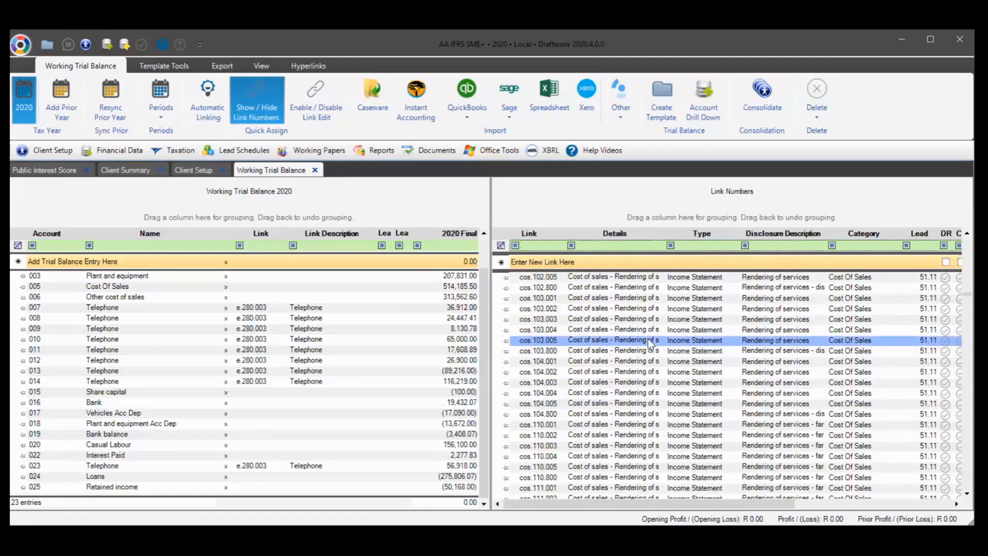
scroll(641, 355, down, 18)
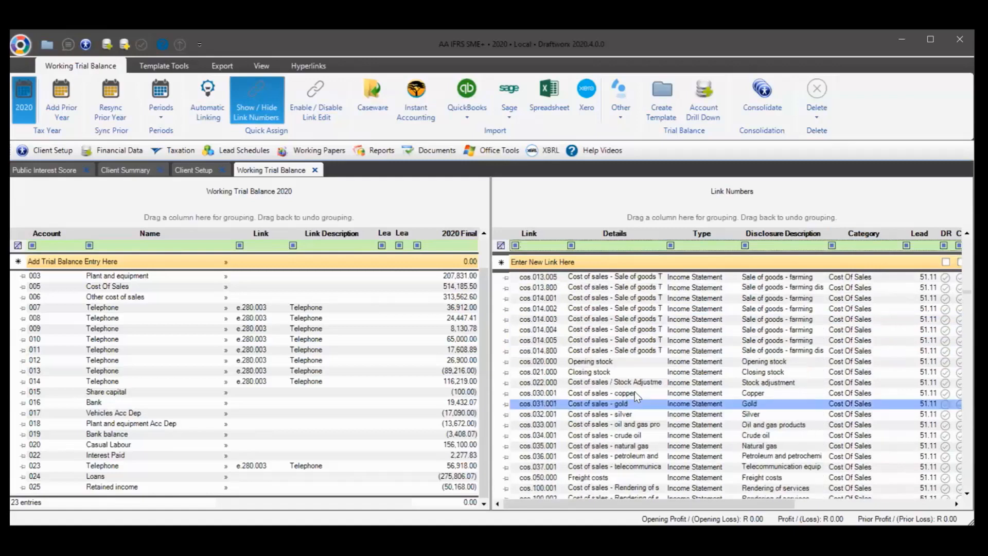
drag(967, 295, 961, 458)
drag(961, 402, 965, 228)
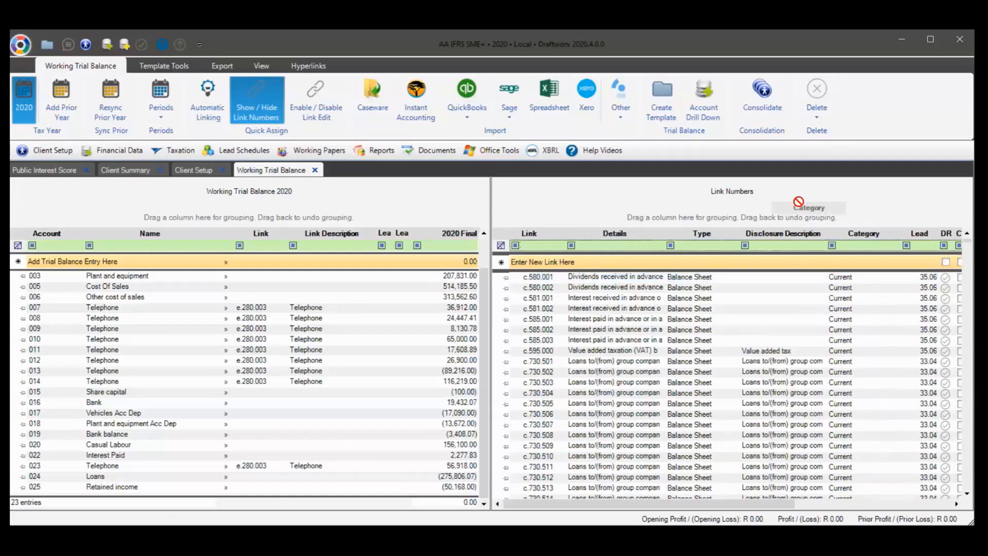
click(832, 374)
drag(863, 233, 810, 216)
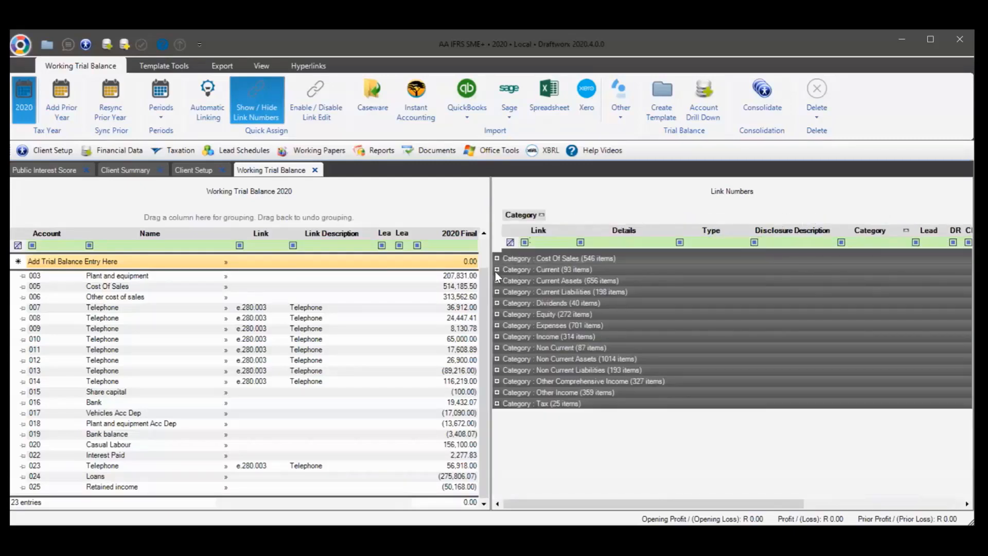
click(497, 270)
click(497, 270)
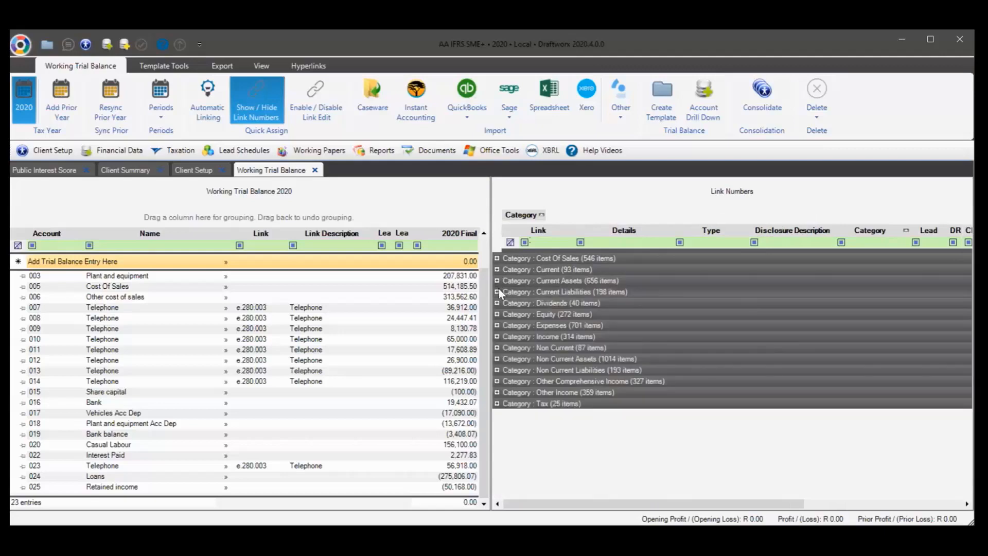
click(497, 292)
click(597, 324)
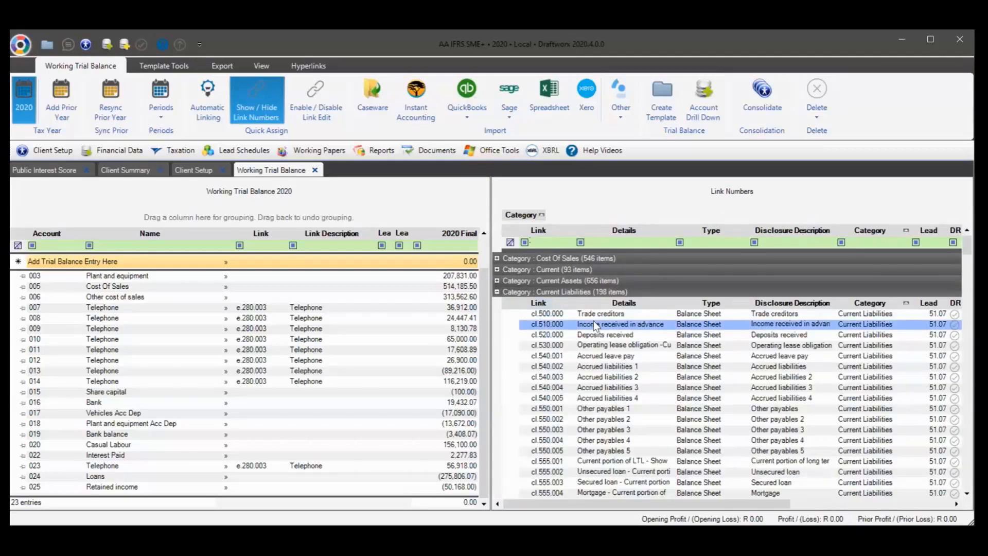
scroll(596, 326, down, 20)
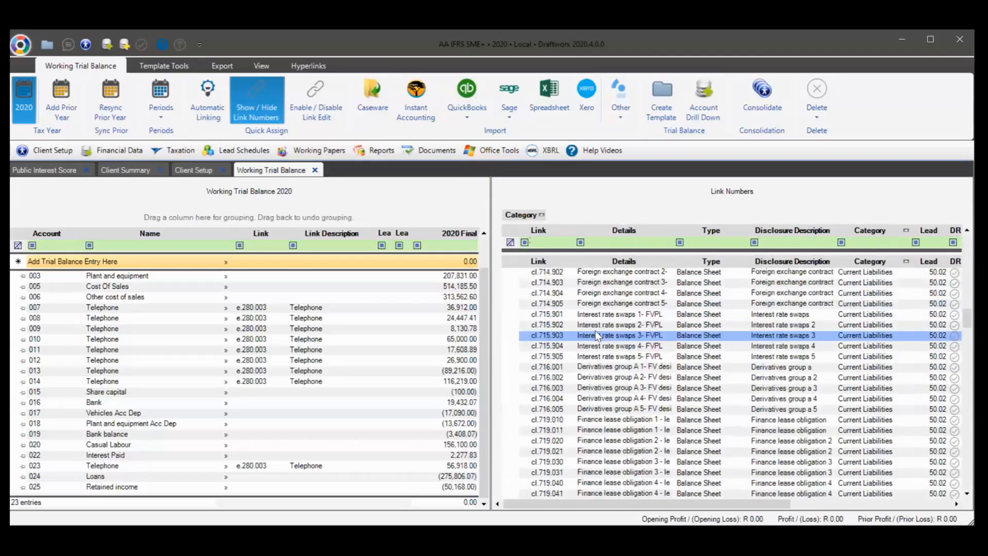
scroll(596, 335, up, 20)
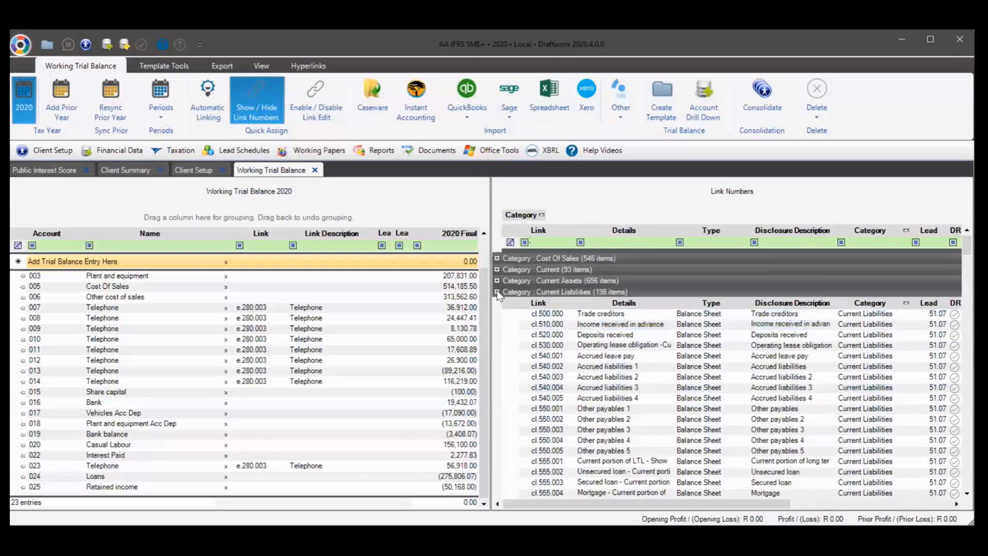
click(498, 292)
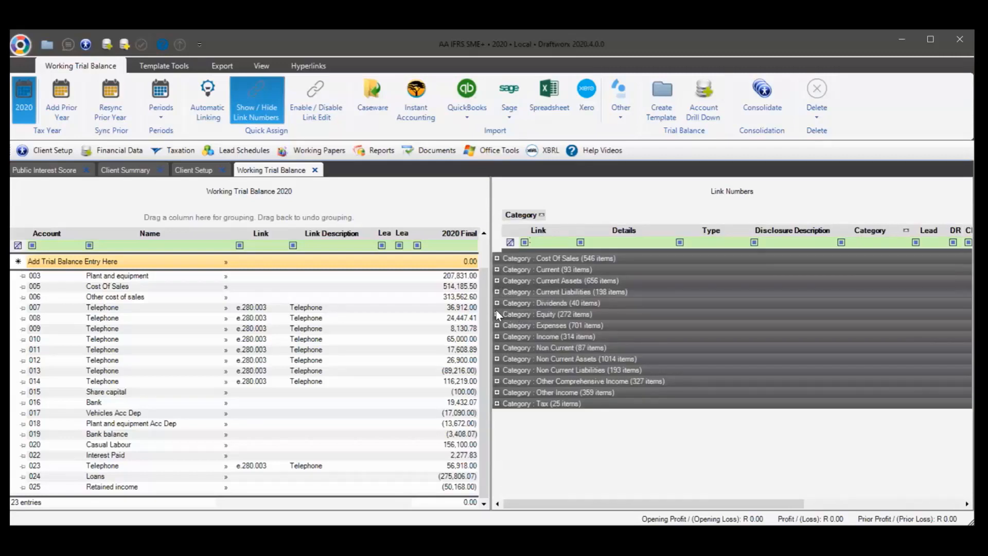
click(497, 314)
scroll(627, 326, down, 10)
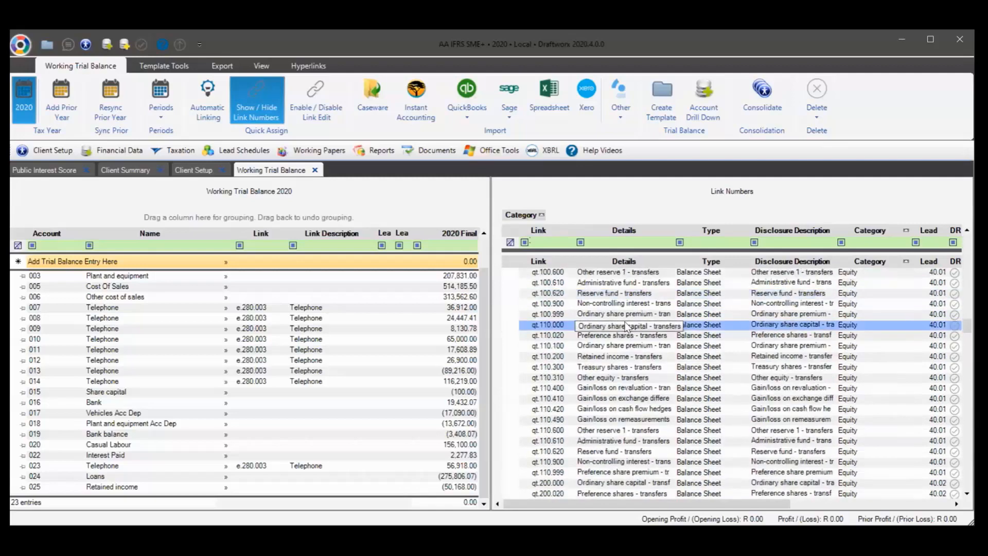
scroll(627, 326, down, 20)
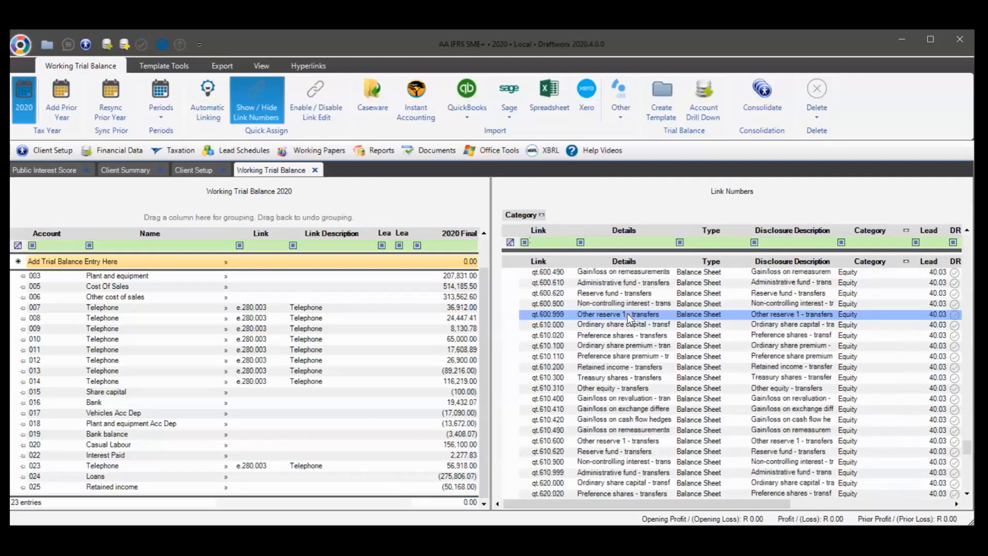
scroll(628, 313, down, 8)
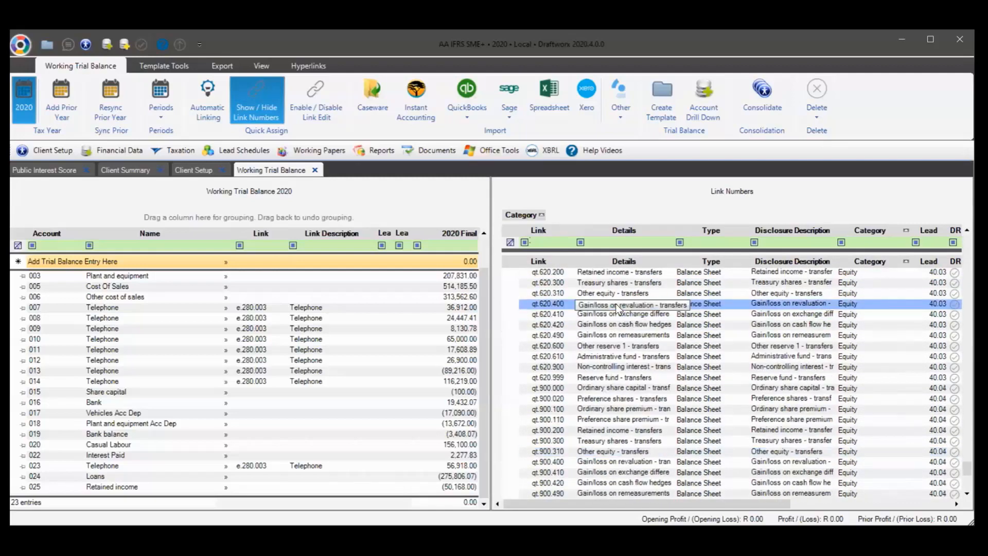
drag(532, 215, 873, 238)
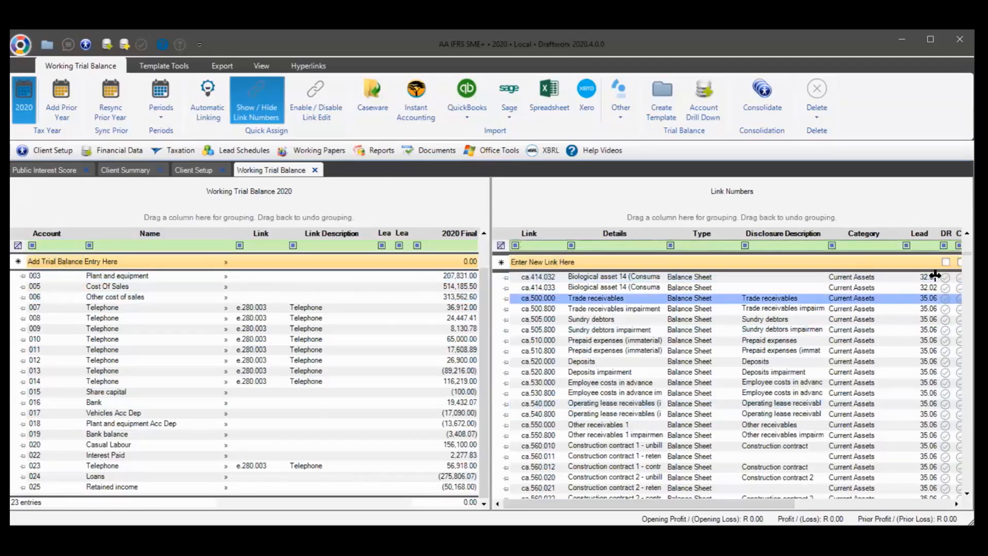
drag(967, 252, 946, 280)
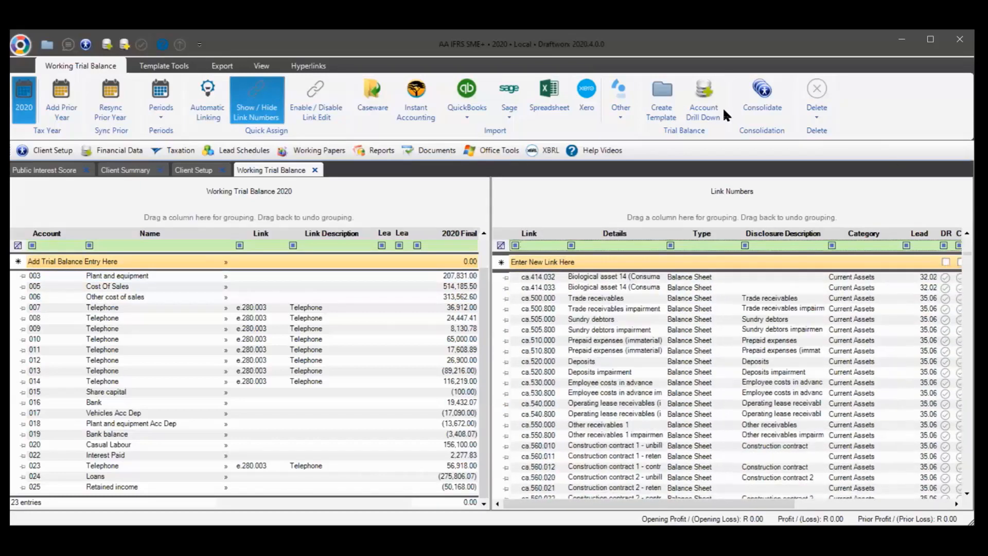
click(535, 245)
text(c.)
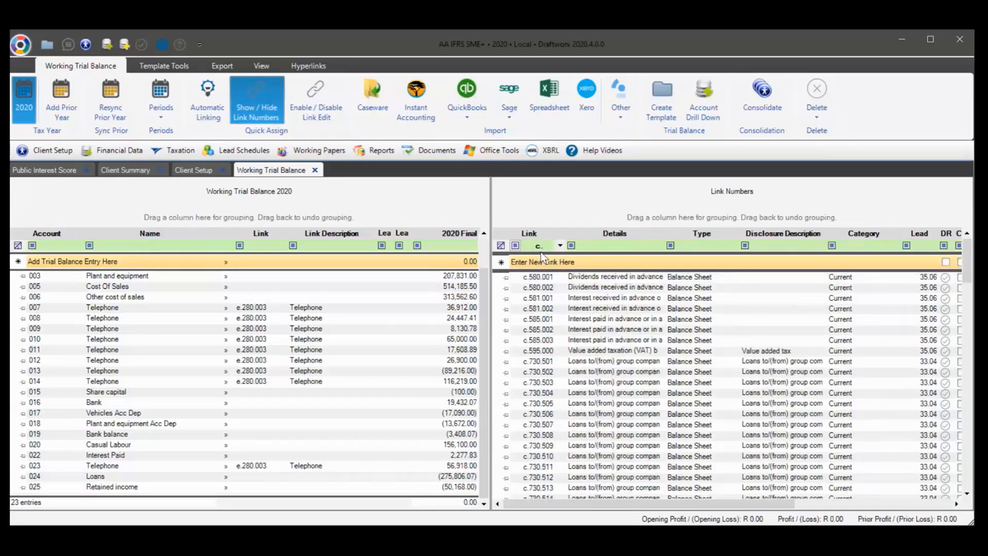
key(BackSpace)
key(BackSpace)
text(n)
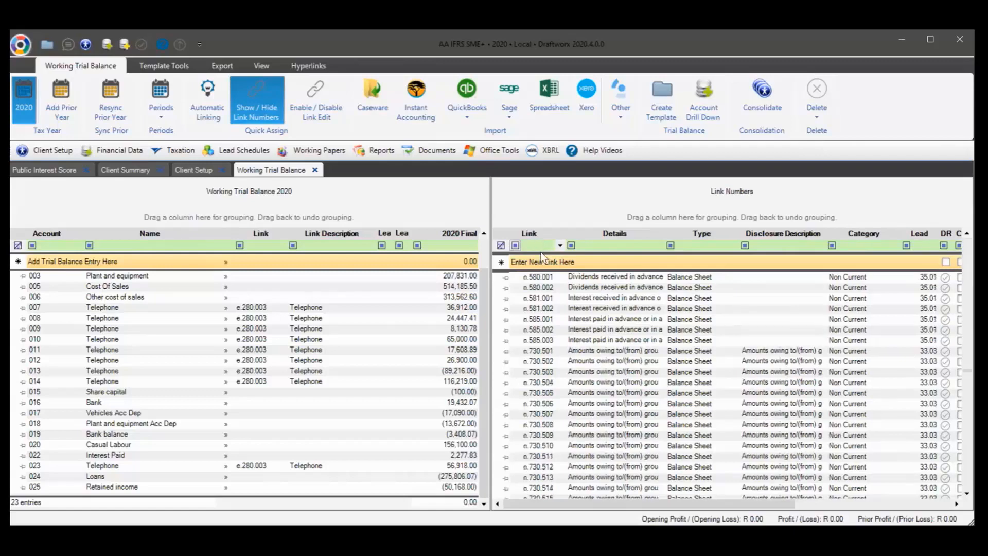
text(a)
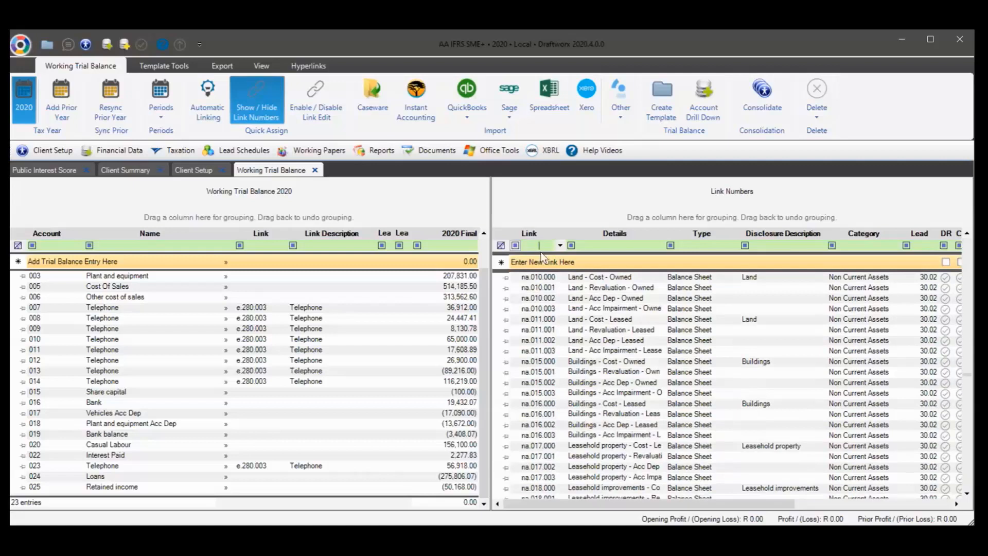
text(na)
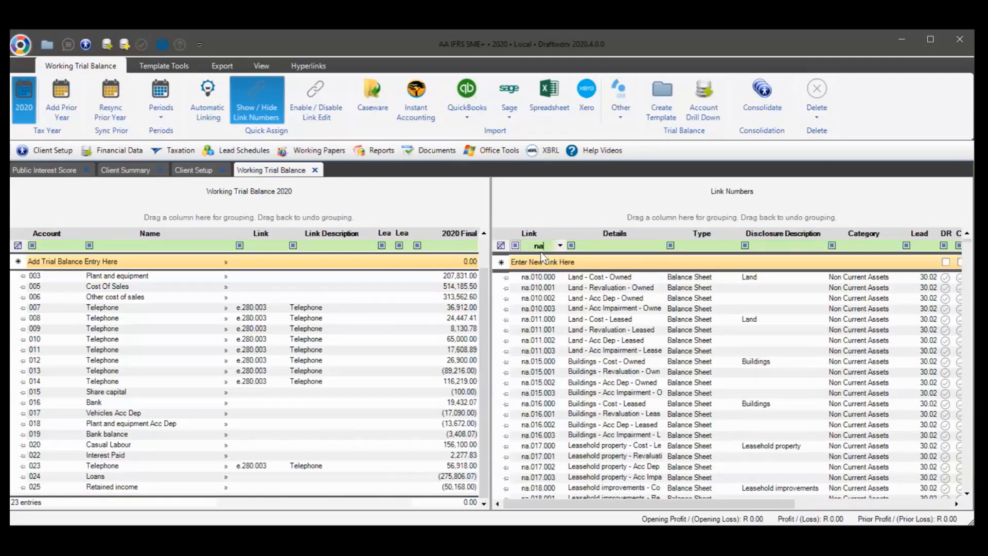
key(BackSpace)
text(l)
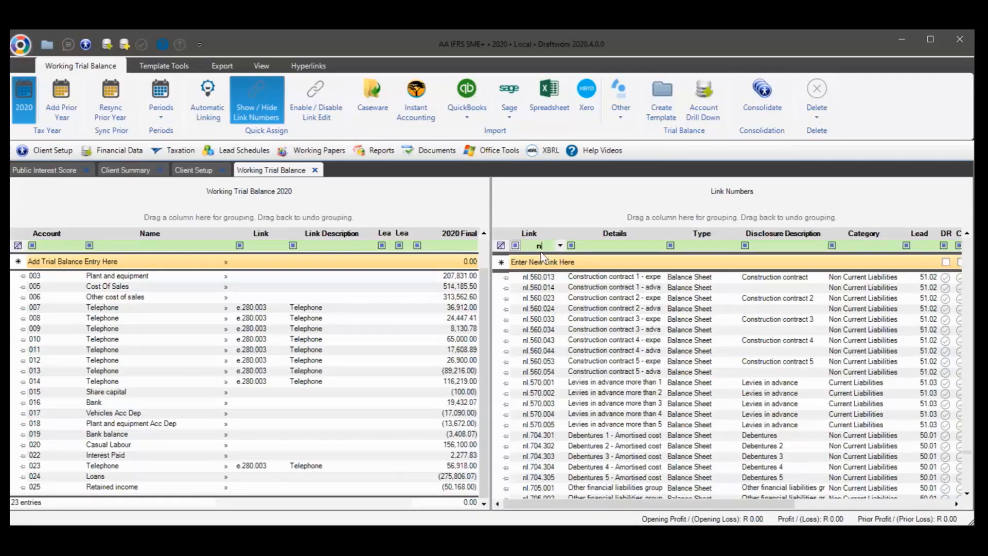
key(BackSpace)
text(.)
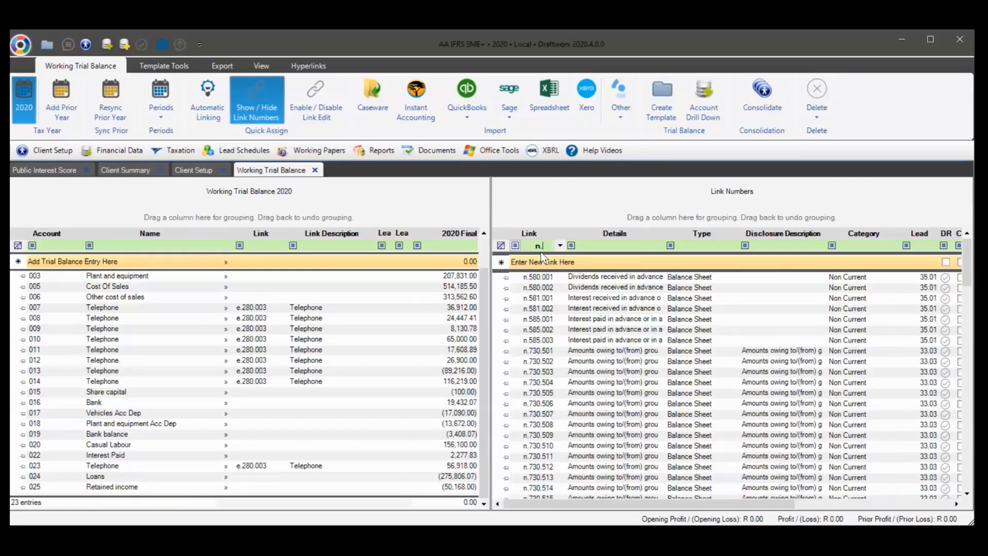
key(BackSpace)
key(BackSpace)
text(c.)
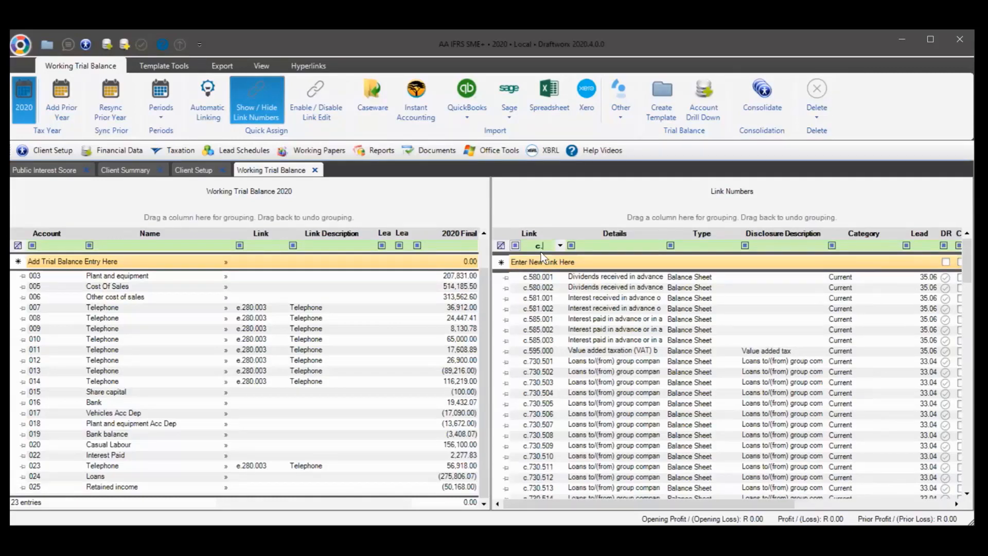
key(BackSpace)
key(BackSpace)
drag(685, 504, 841, 504)
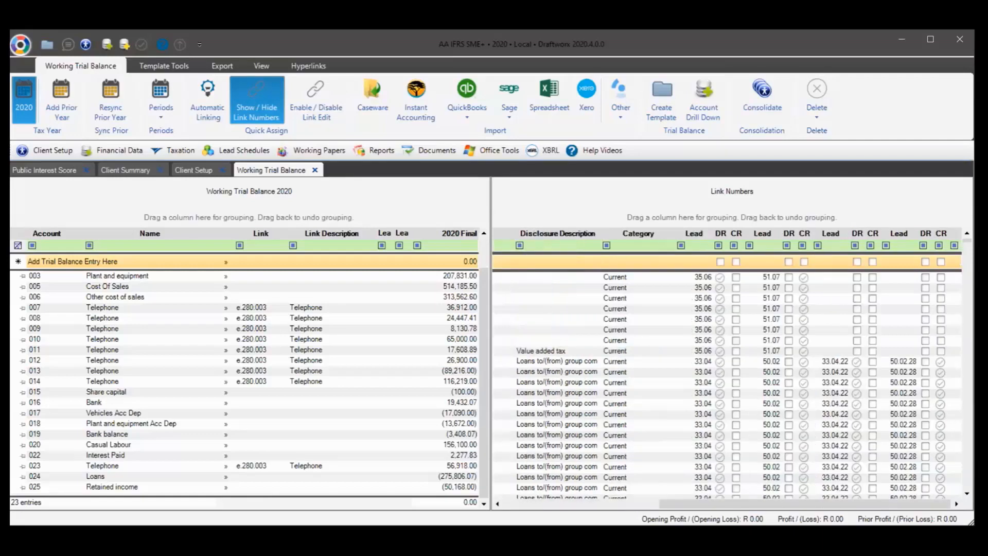
Hide the Link Numbers panel via Show / Hide Link Numbers in the Quick Assign group
click(779, 266)
drag(821, 504, 665, 504)
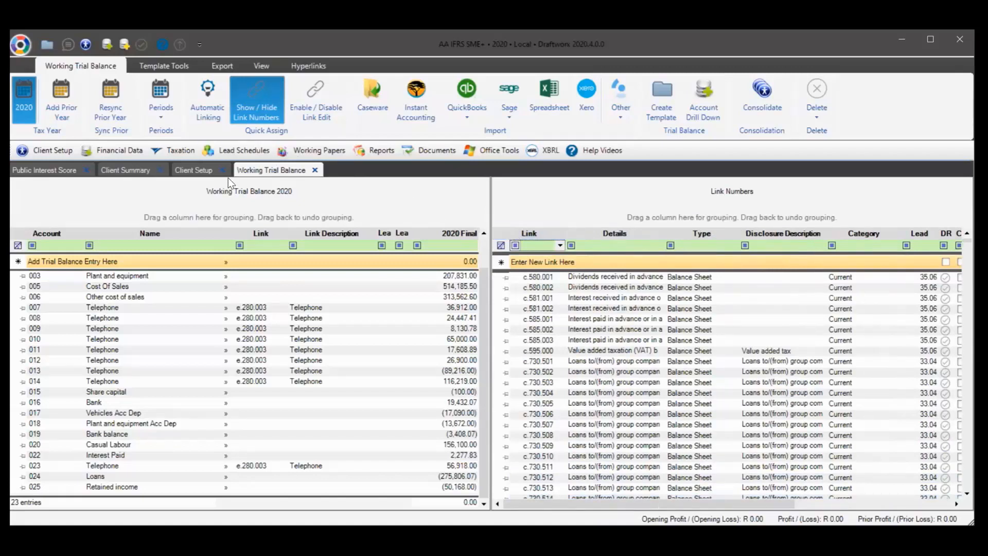
click(273, 94)
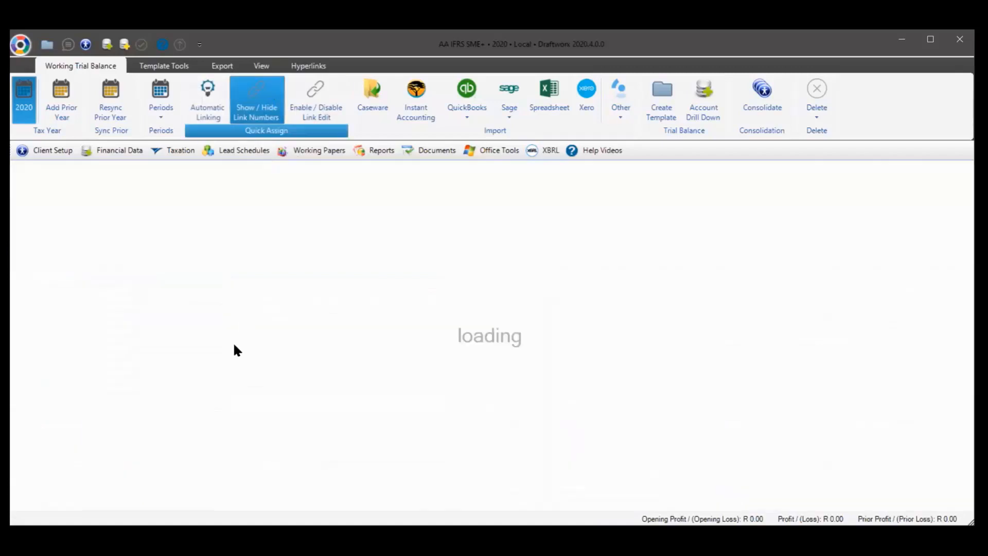
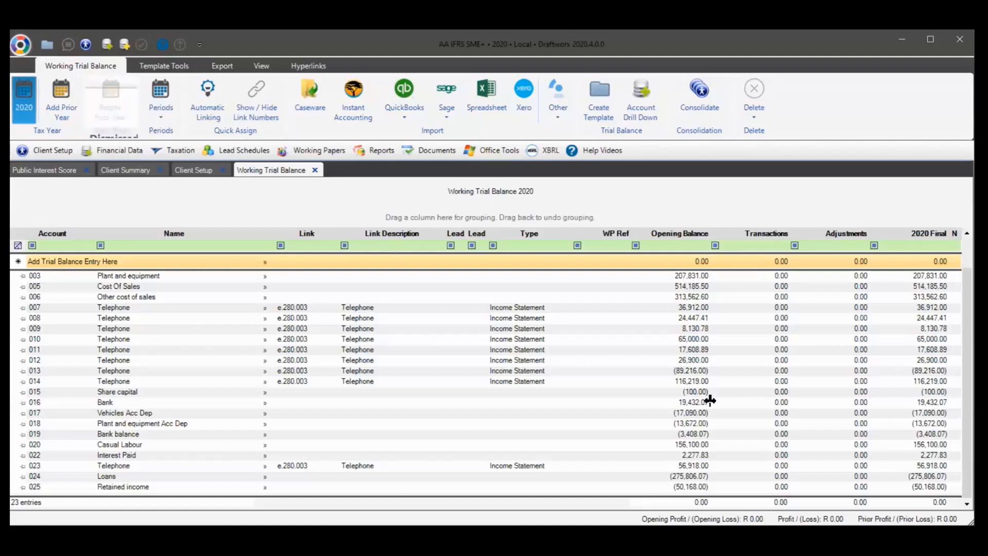
Select a trial balance row and run Resync Prior Year on the 2020 working trial balance
click(828, 328)
click(645, 317)
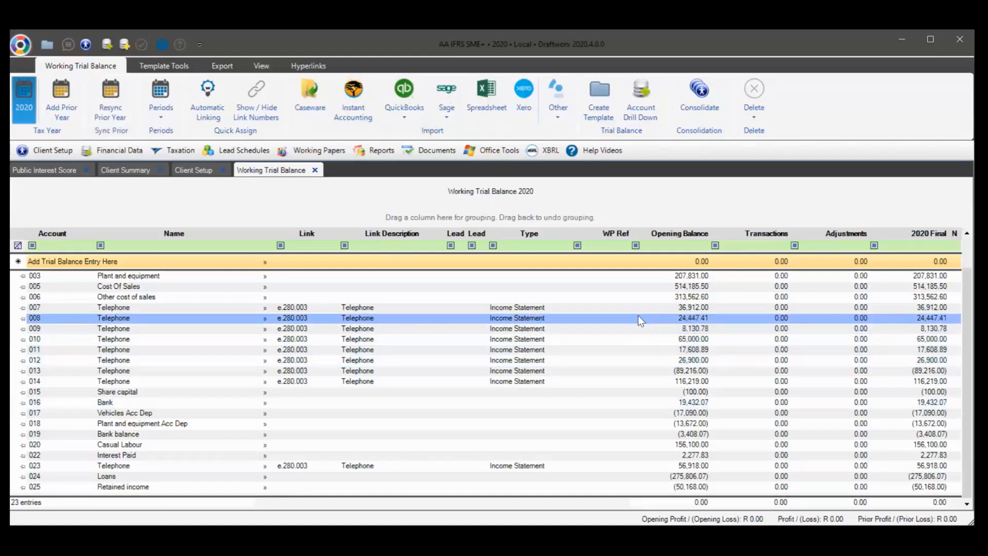
click(193, 275)
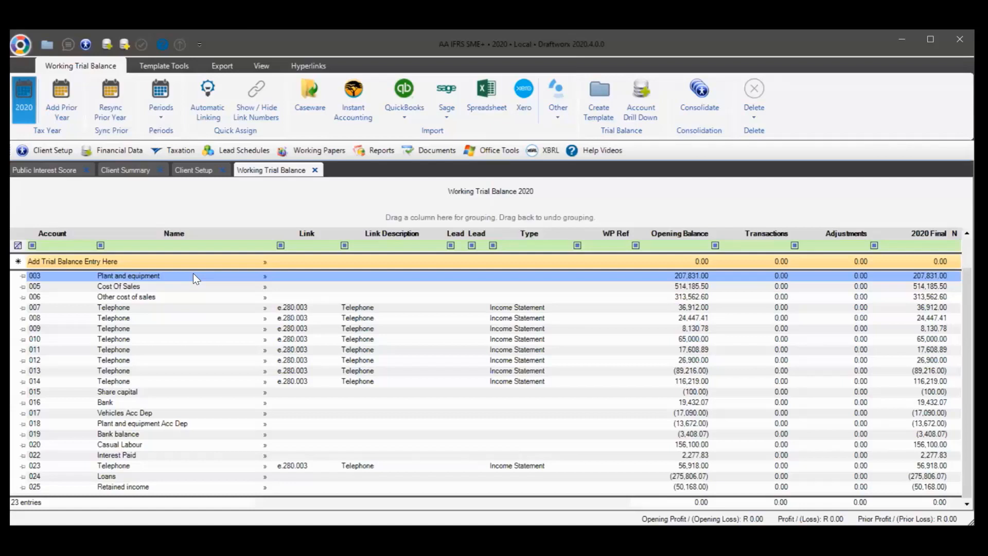
click(107, 102)
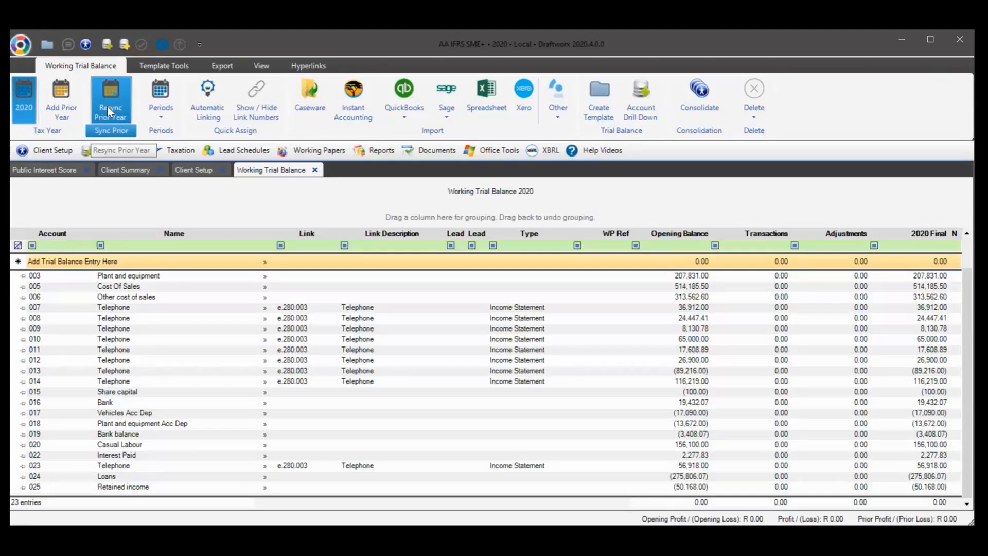
click(107, 106)
Clear all existing account link numbers from the trial balance
click(759, 110)
click(778, 165)
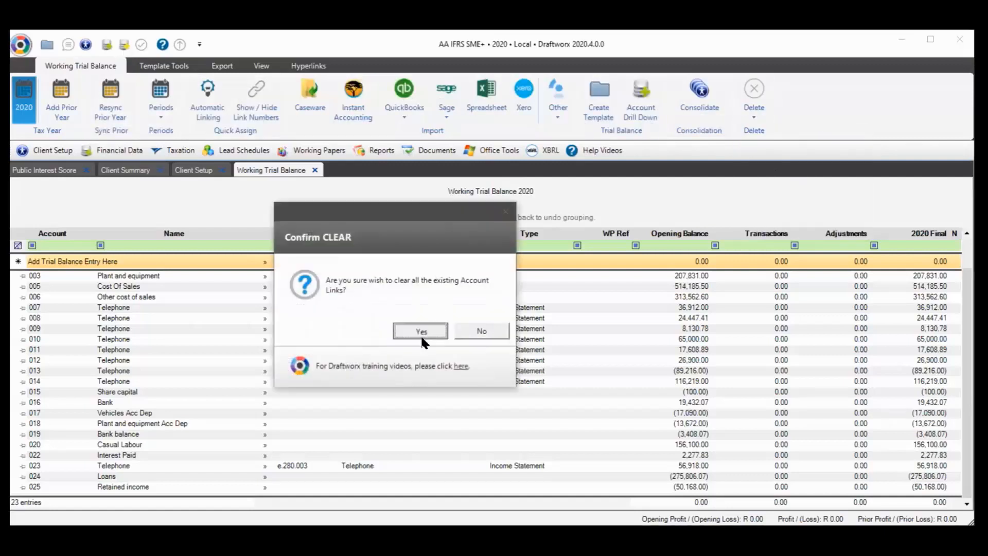
click(420, 332)
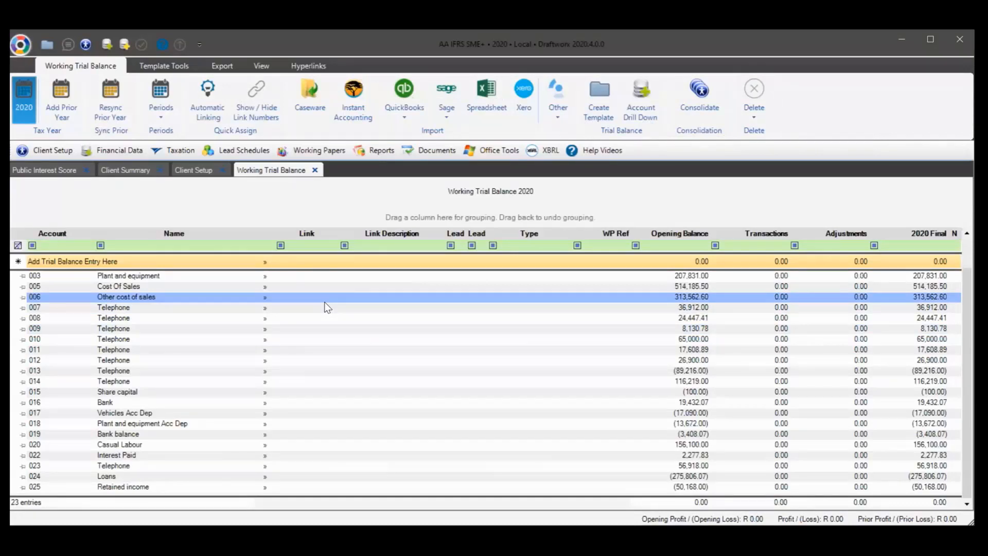
Run Automatic Linking to assign link, lead and type to every account
click(206, 97)
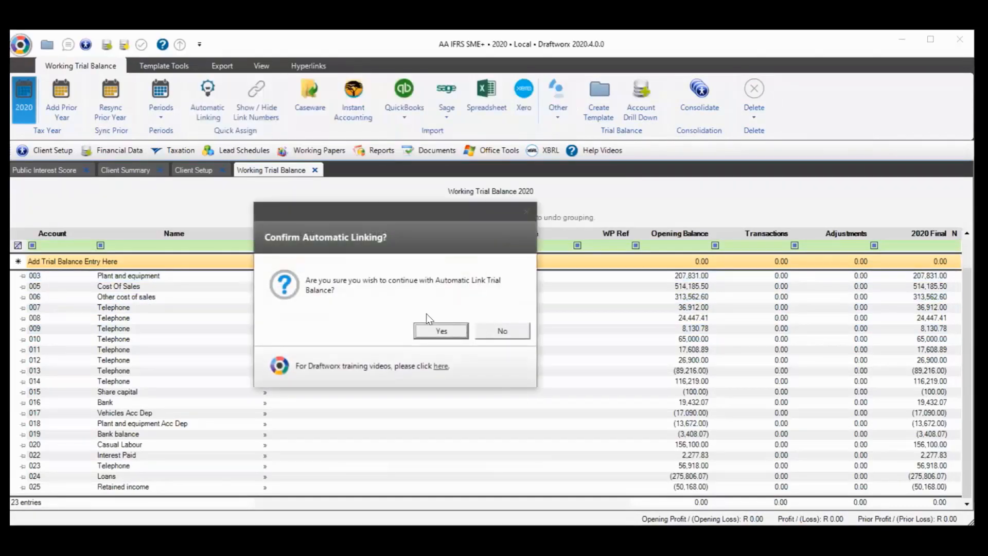
click(432, 330)
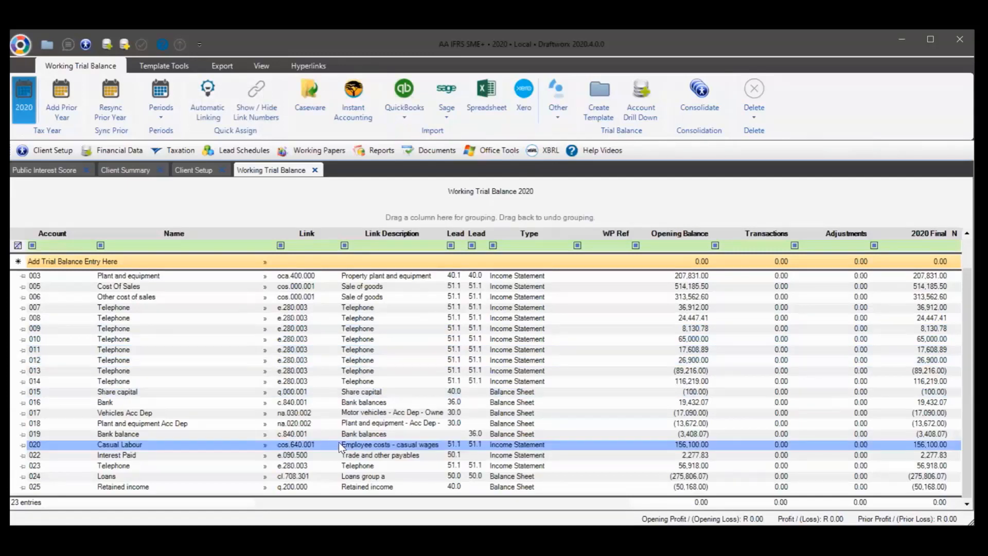
scroll(339, 446, up, 1)
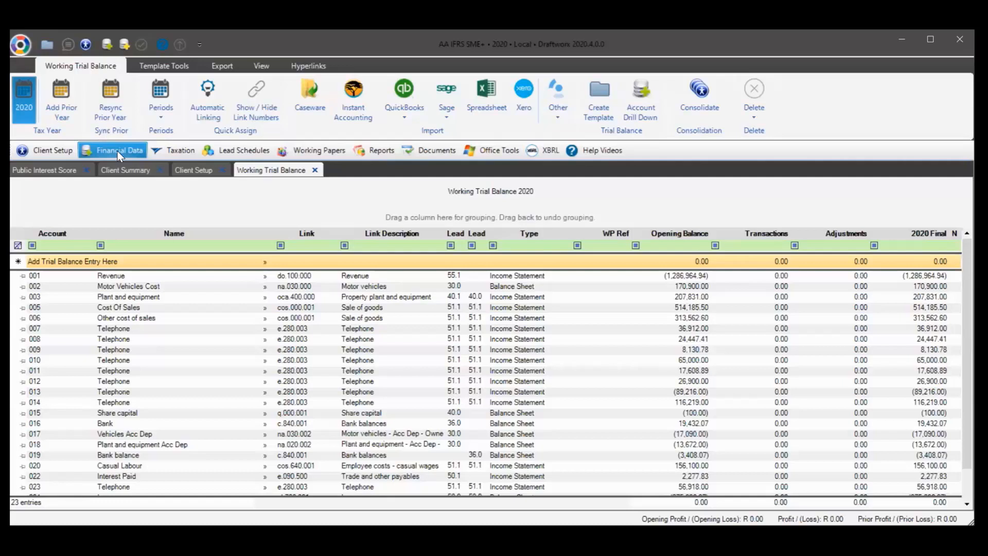
Open Journal Entries and look through the Move and Copy journal options
click(118, 152)
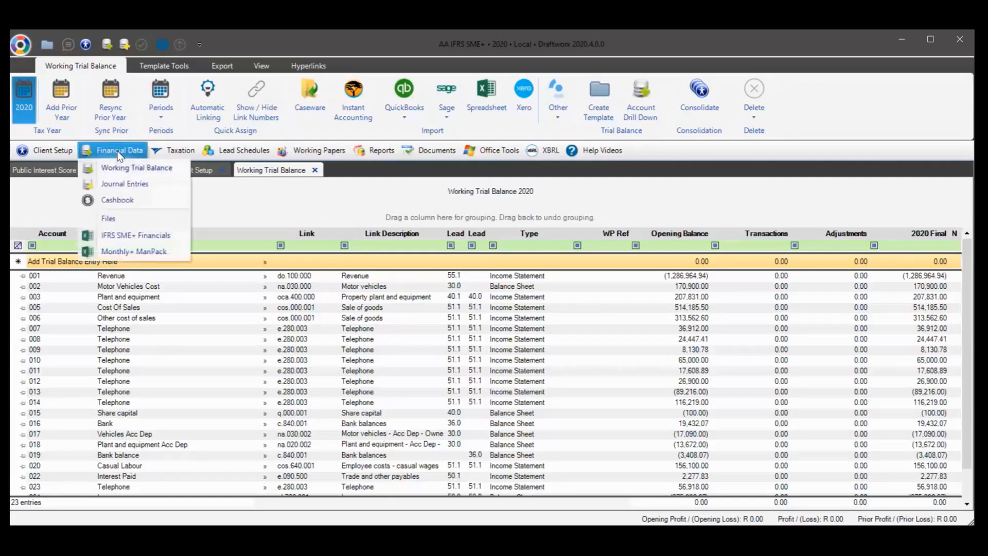
click(125, 186)
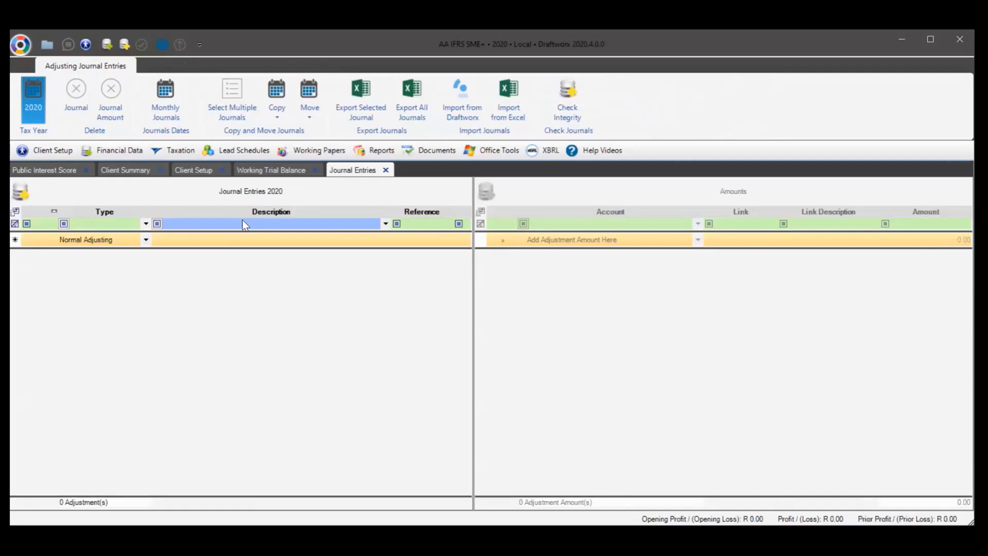
click(304, 111)
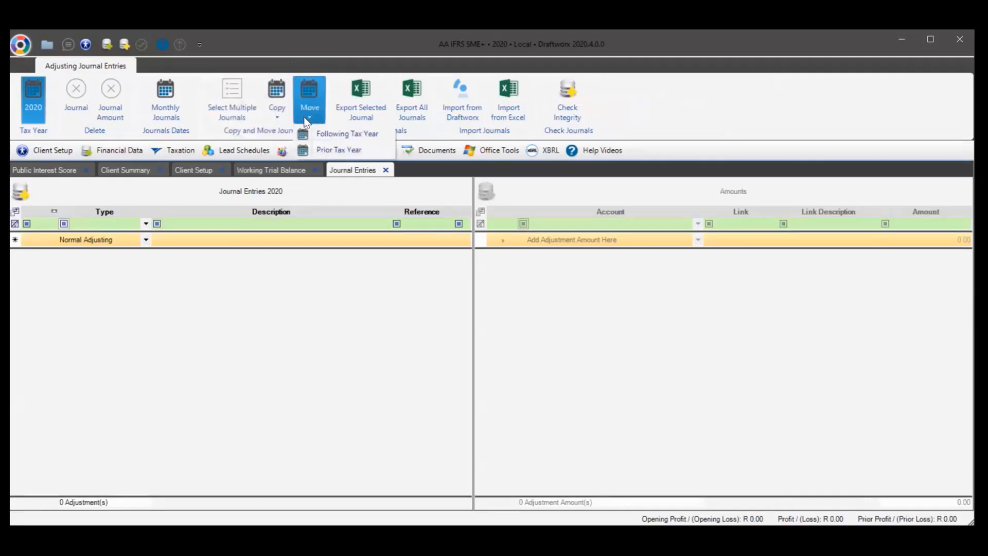
click(272, 110)
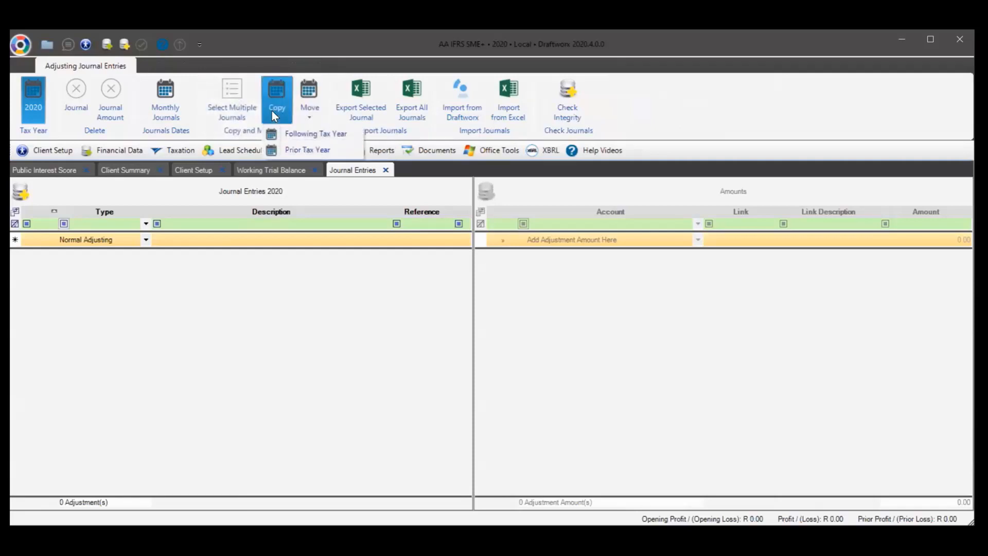
click(307, 111)
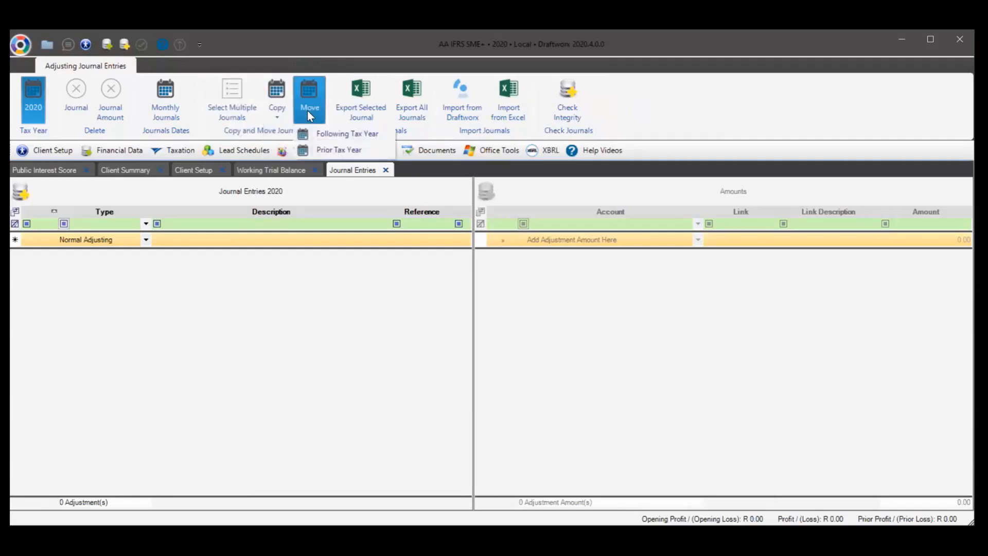
Switch to the 2019 tax year and start a new adjusting journal entry
click(265, 172)
click(49, 106)
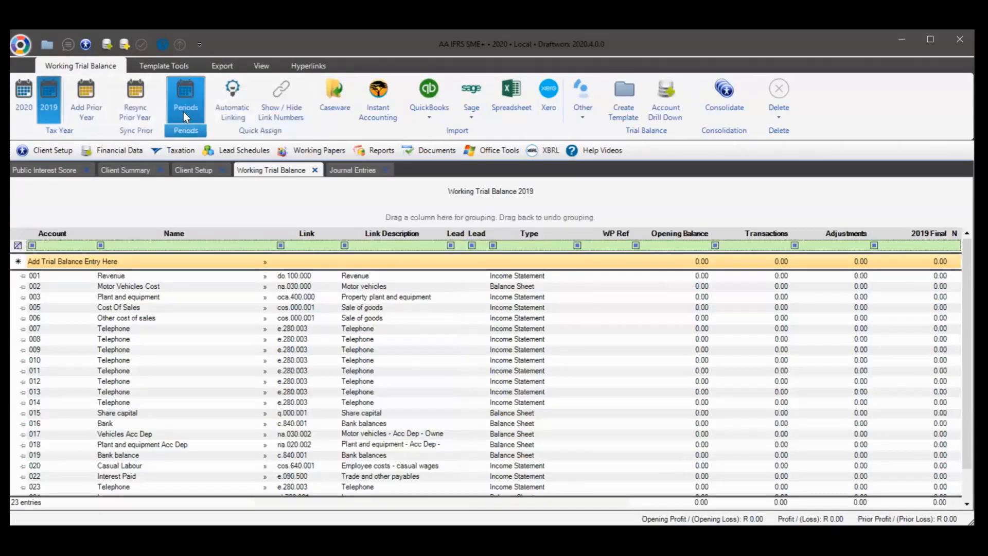
click(335, 172)
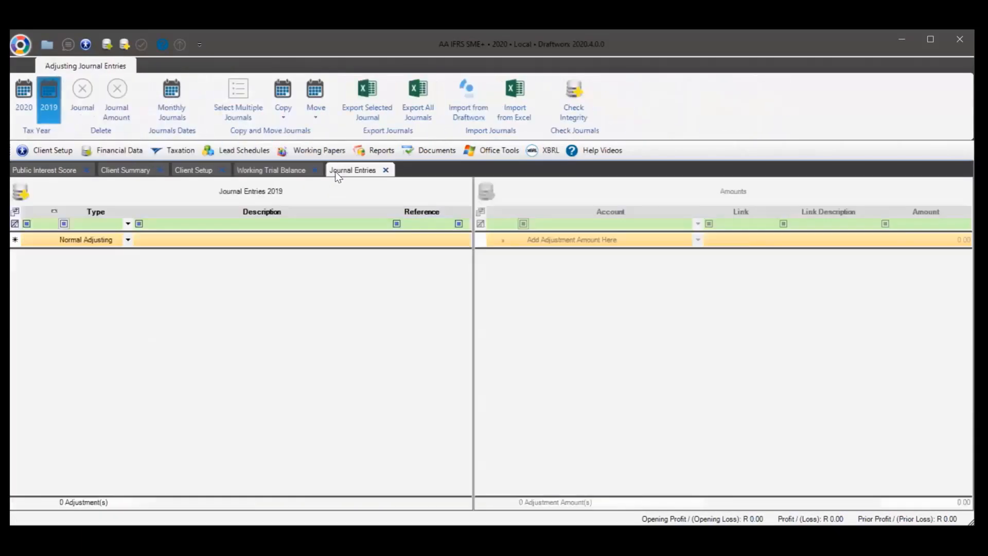
click(155, 240)
Describe the journal 'Journal to do xyz' and add 100.00 to 002 Motor Vehicles Cost
click(163, 240)
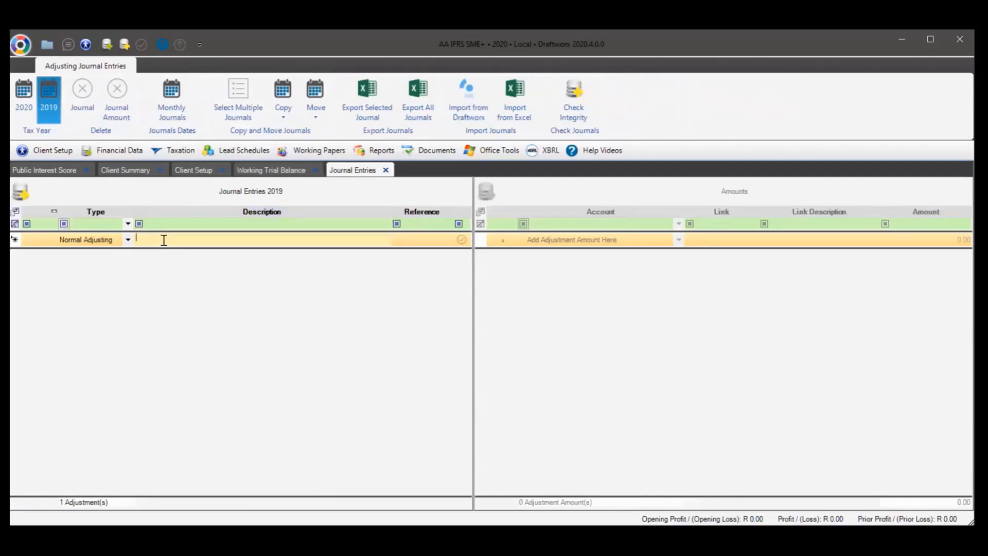
text(Journal to do xyz)
key(Return)
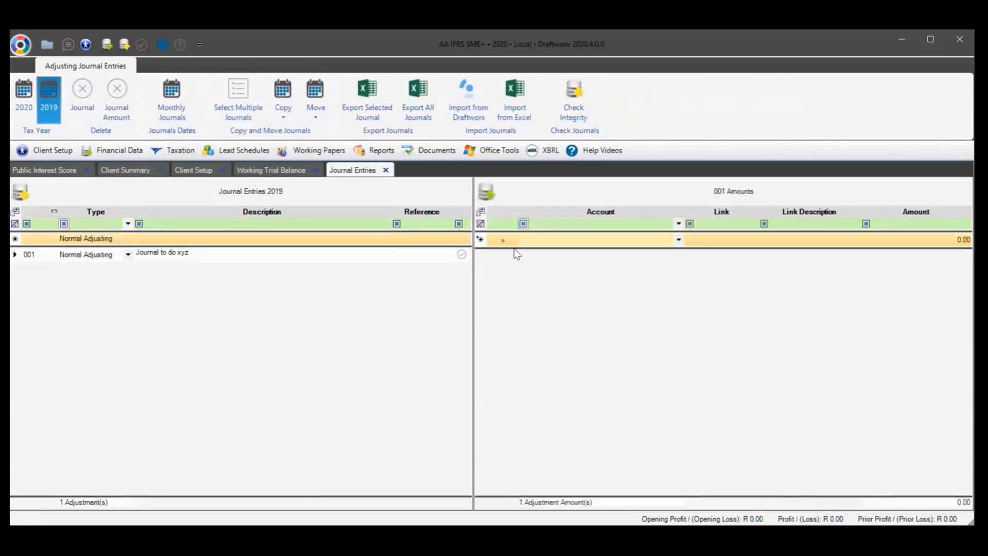
click(506, 239)
double_click(412, 196)
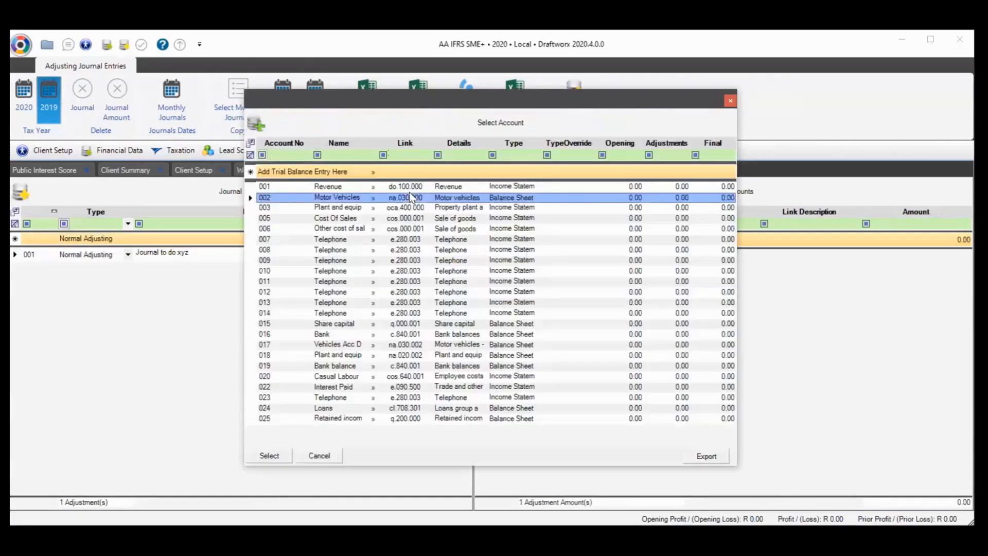
text(100)
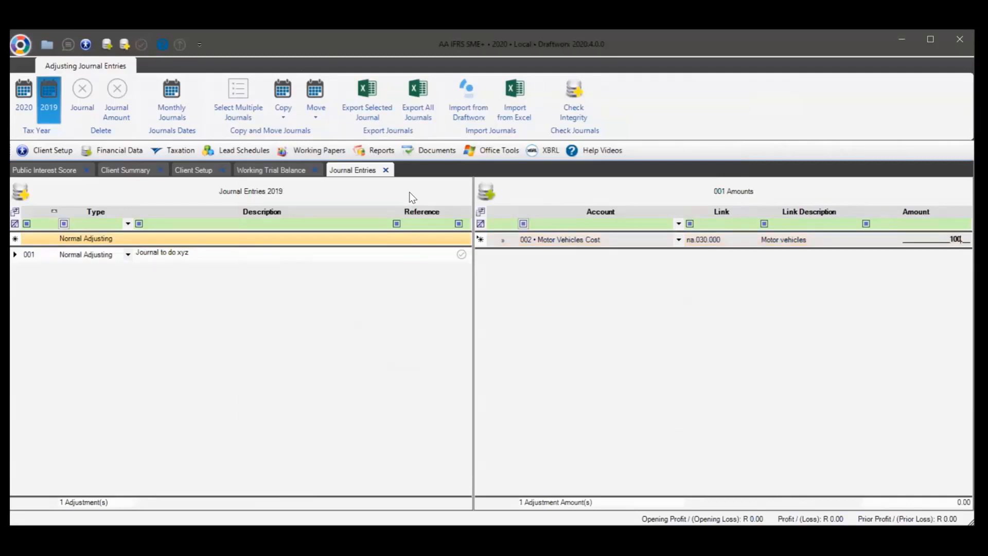
key(Return)
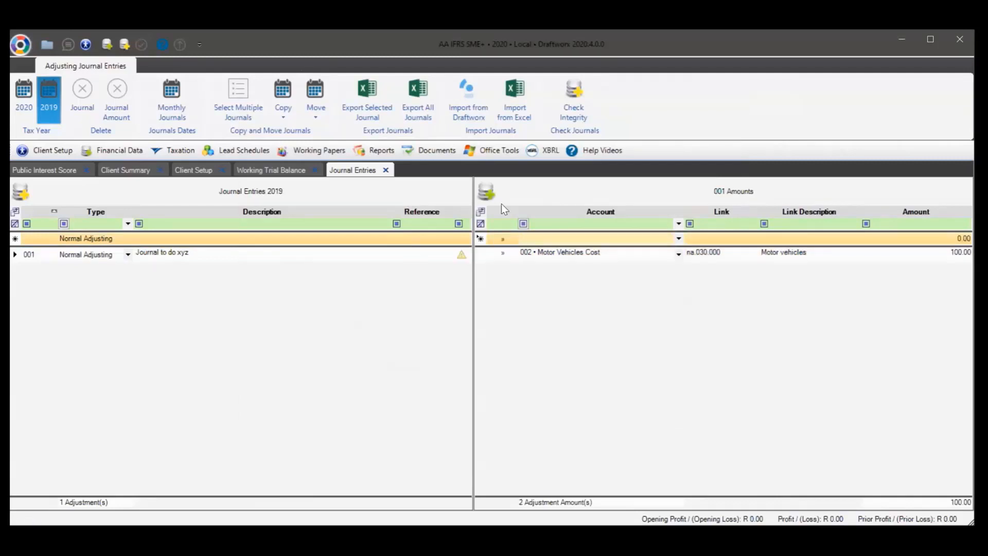
Balance the journal with a (100.00) line to 001 Revenue
click(504, 239)
double_click(412, 190)
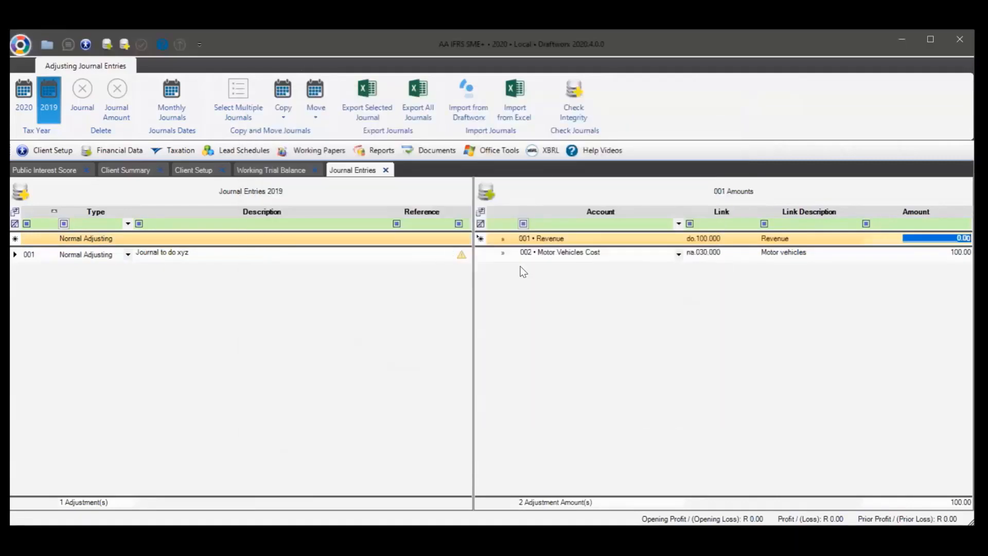
text(-100)
key(Return)
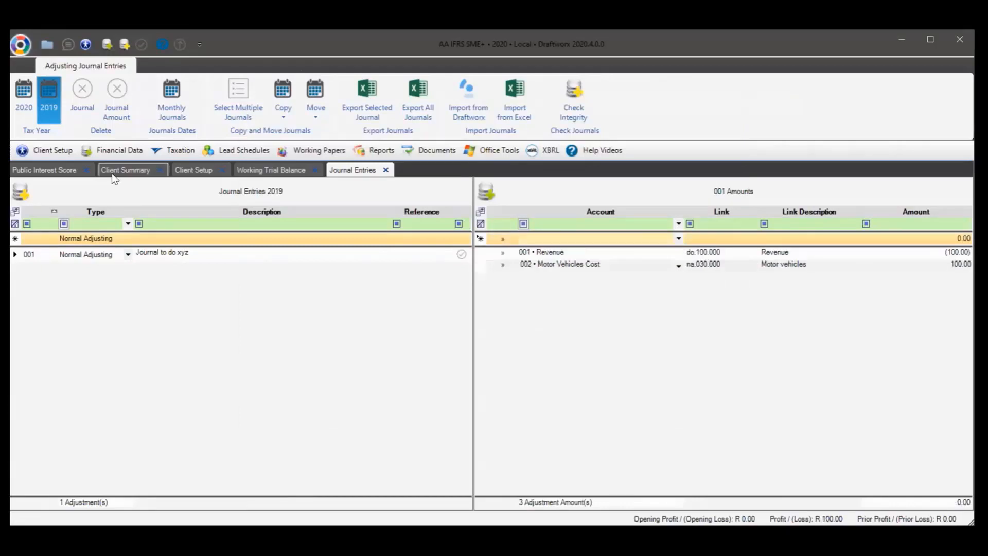
click(31, 105)
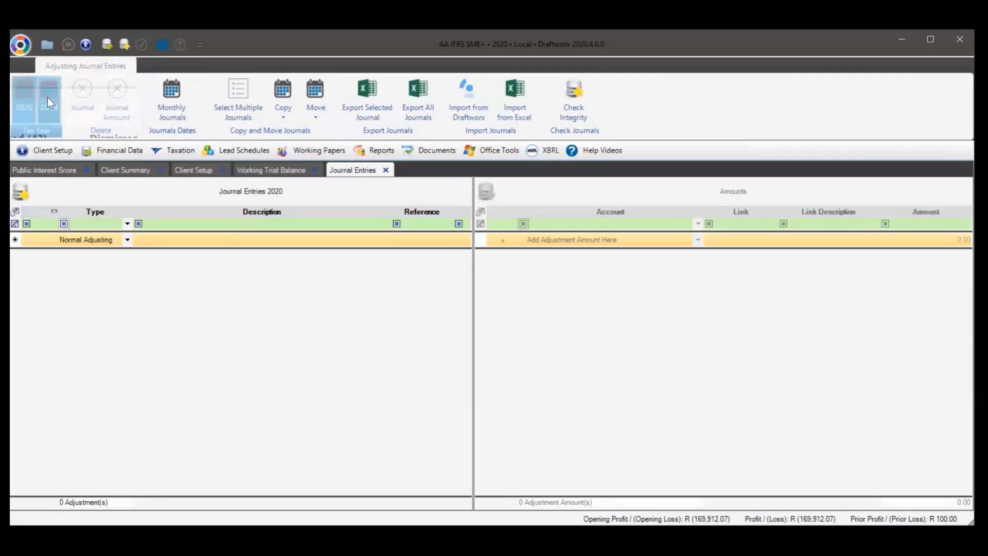
In 2019, try Copy > Following Tax Year and dismiss the journal-not-selected warning
click(48, 97)
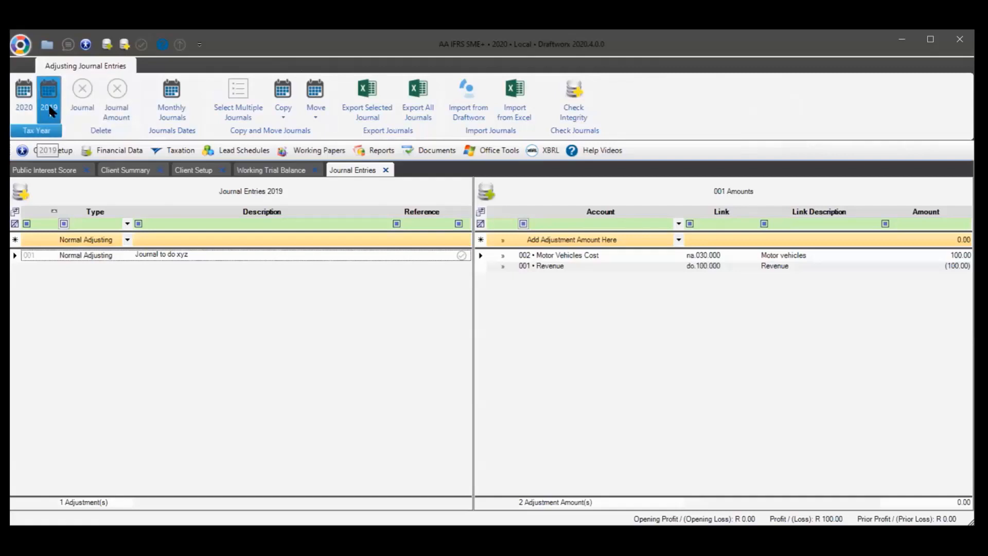
click(311, 112)
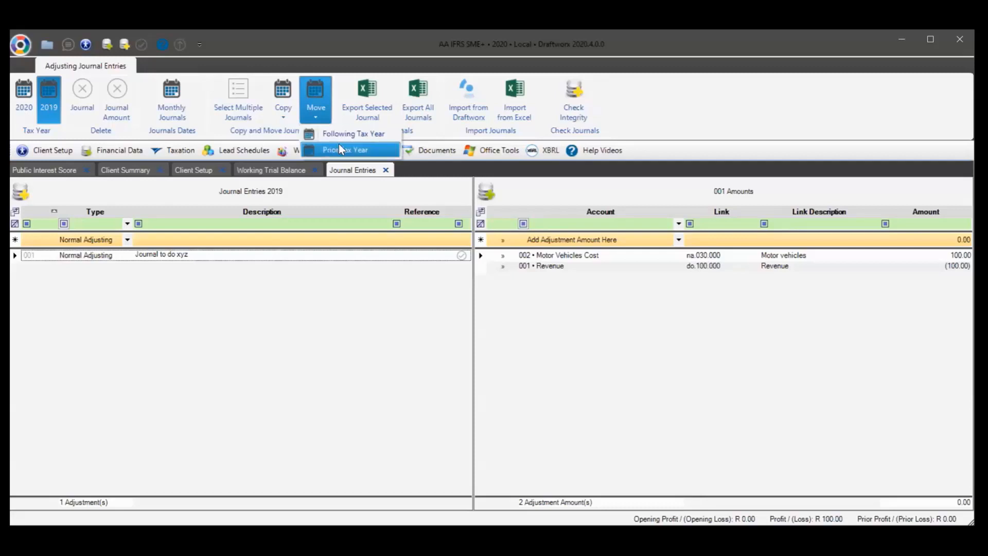
click(280, 96)
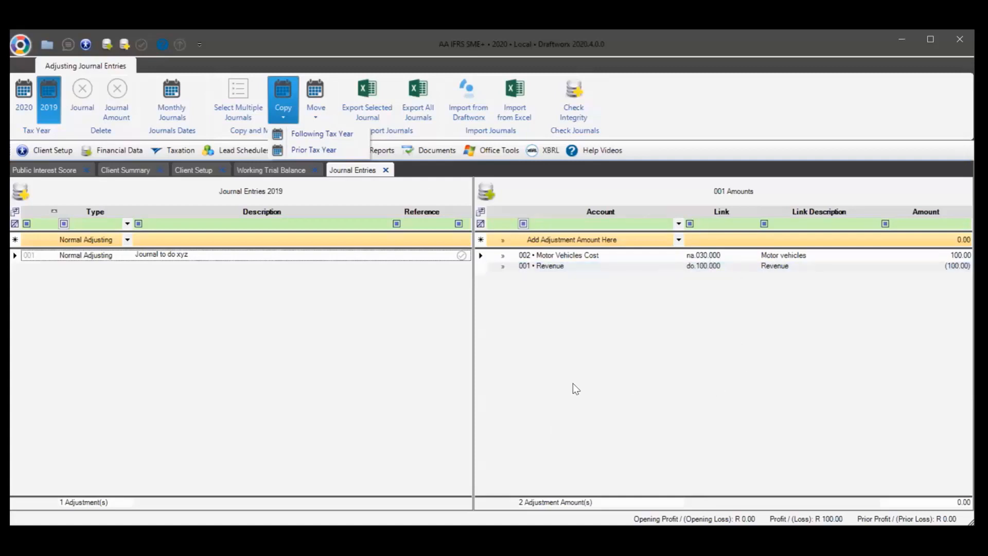
click(305, 135)
click(457, 338)
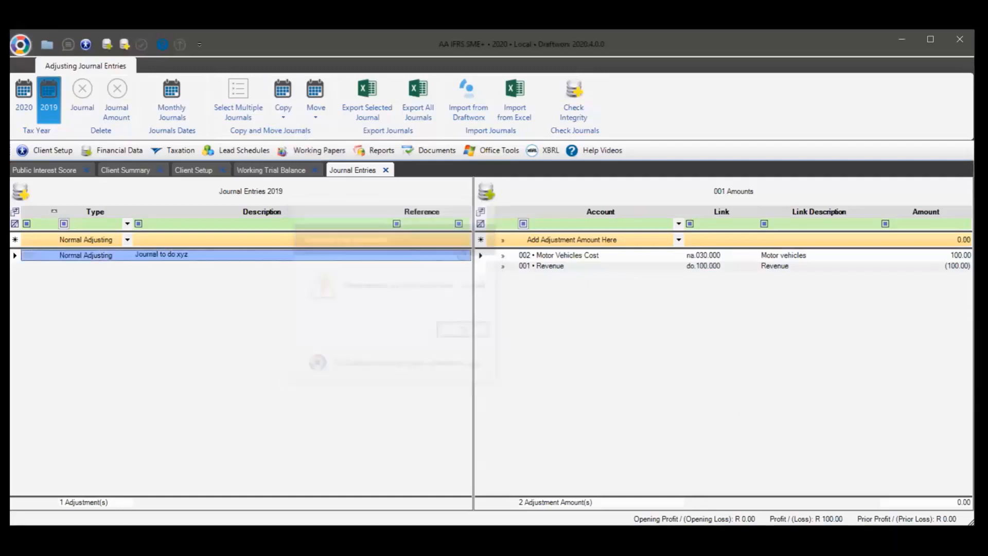
Copy 'Journal to do xyz' to the following tax year and confirm it appears in 2020
click(309, 255)
click(279, 106)
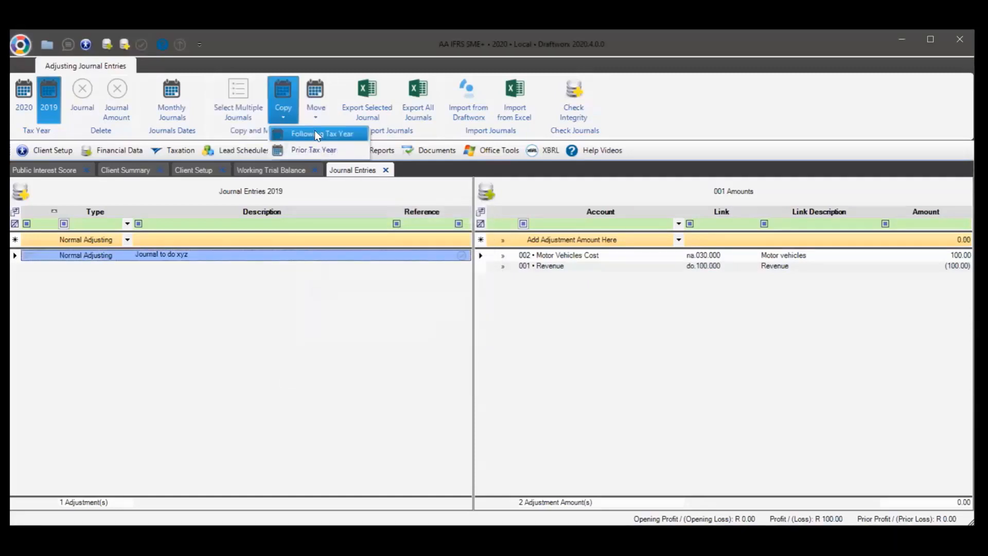
click(314, 133)
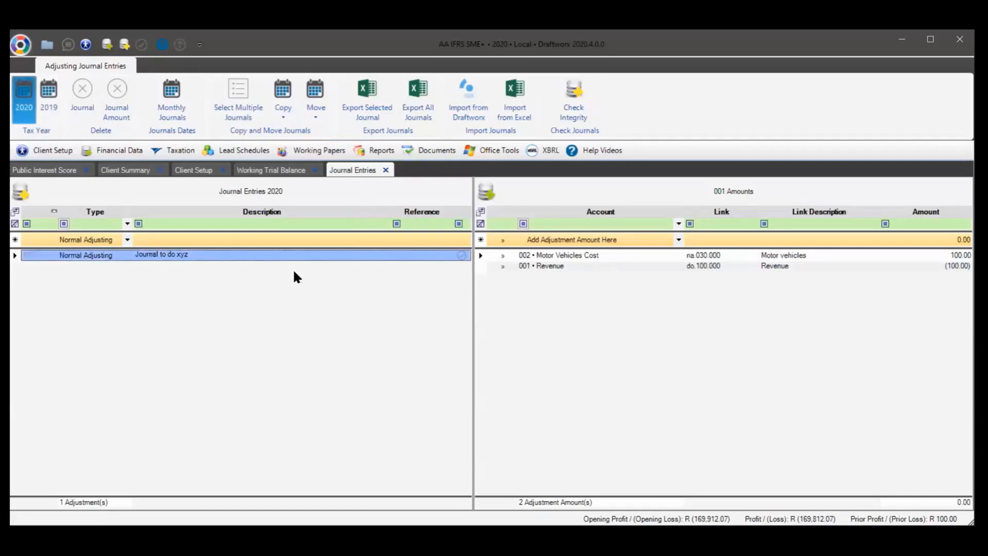
click(45, 90)
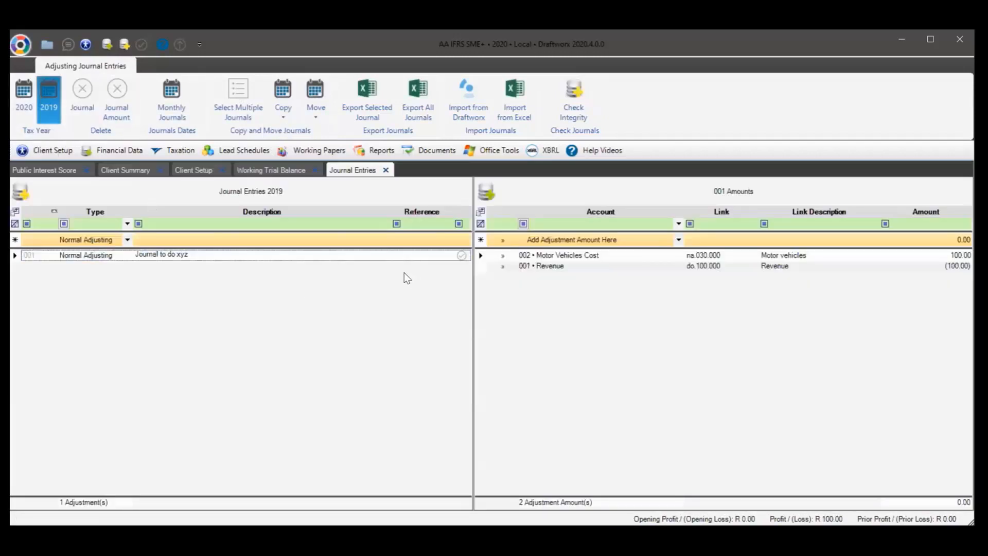
click(17, 94)
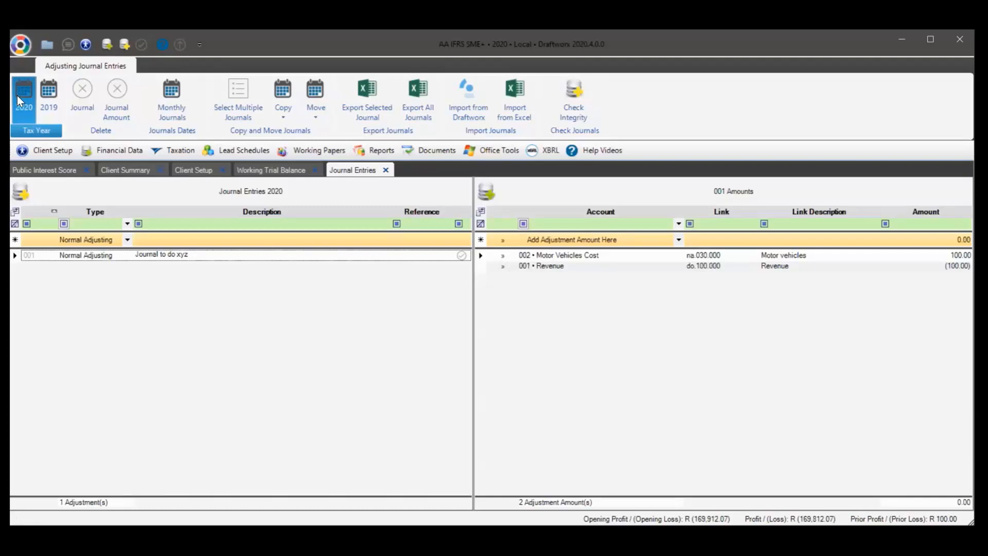
click(123, 254)
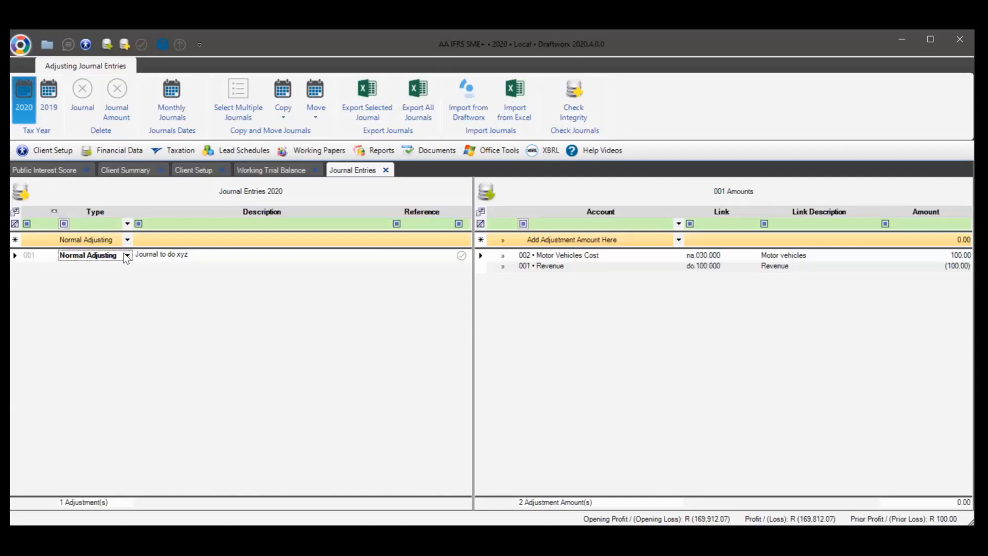
click(127, 256)
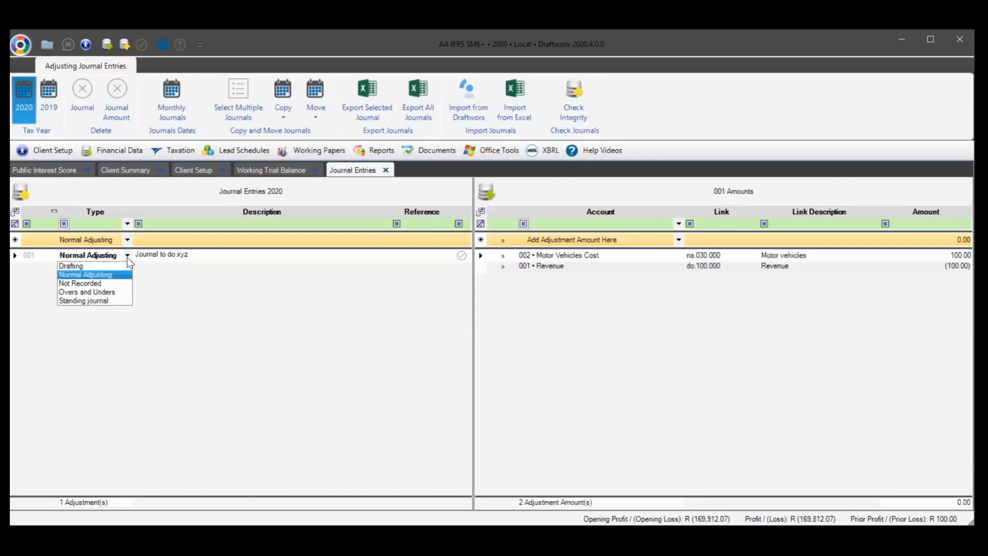
click(190, 299)
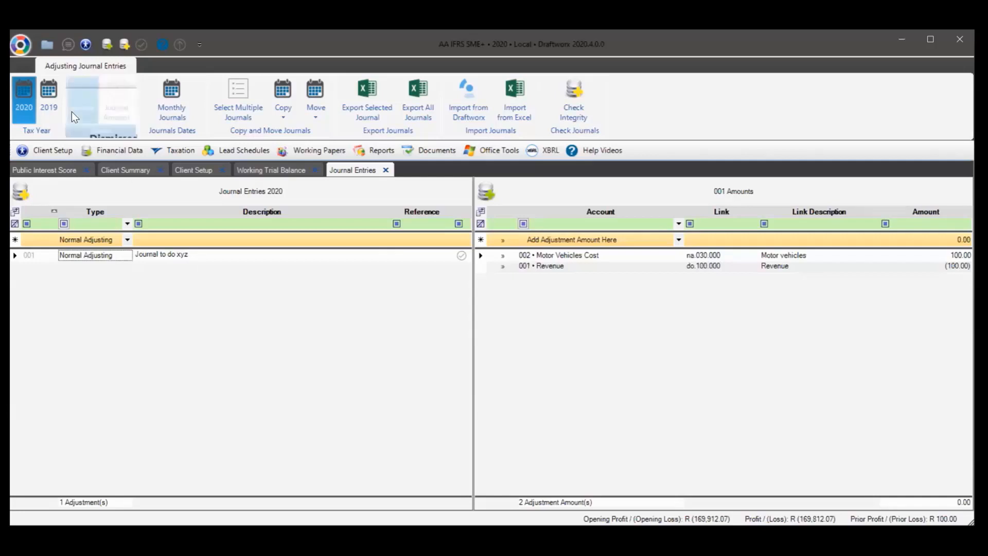
click(50, 100)
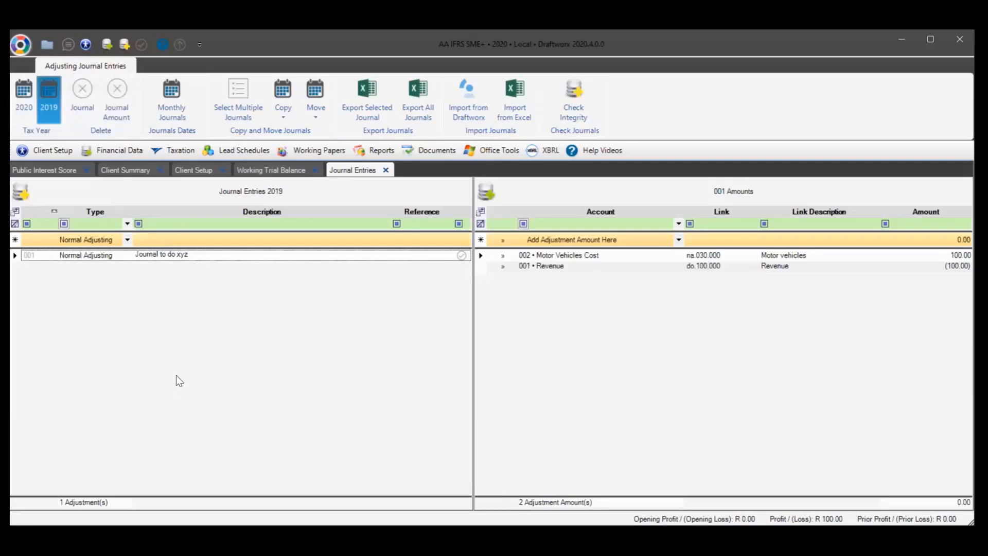
click(276, 107)
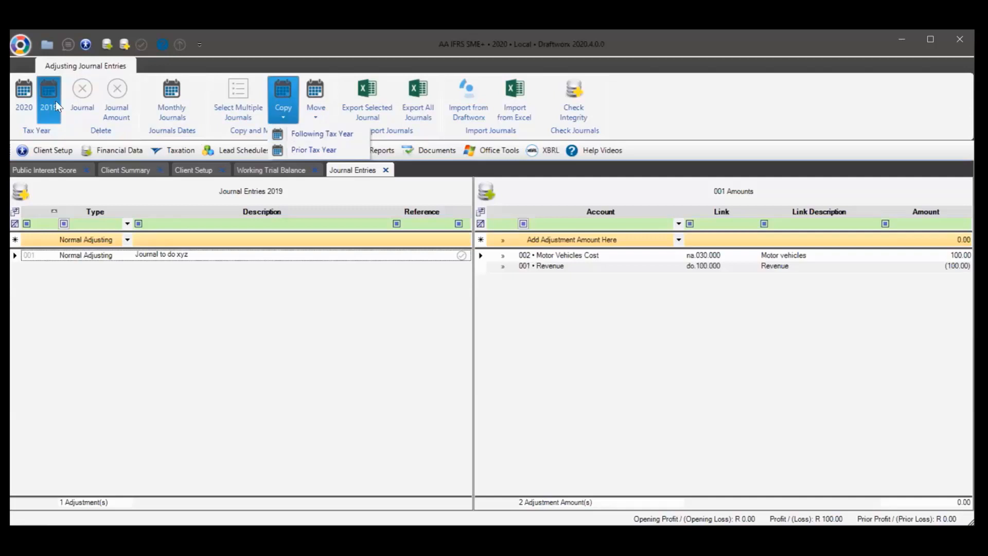
click(15, 106)
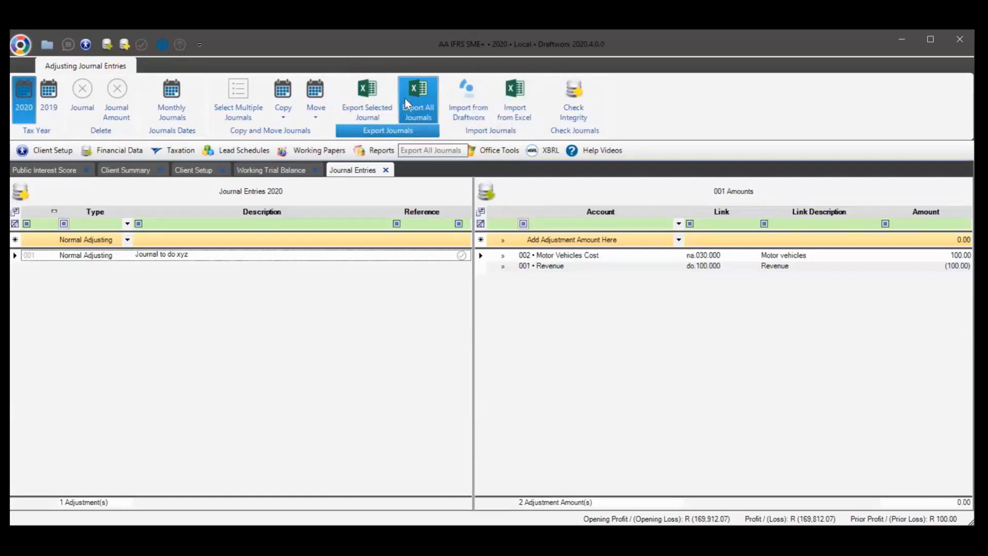
Turn on Monthly Journals so journal 001's lines are dated 28/02/2020, then view the trial balance
click(171, 93)
click(124, 258)
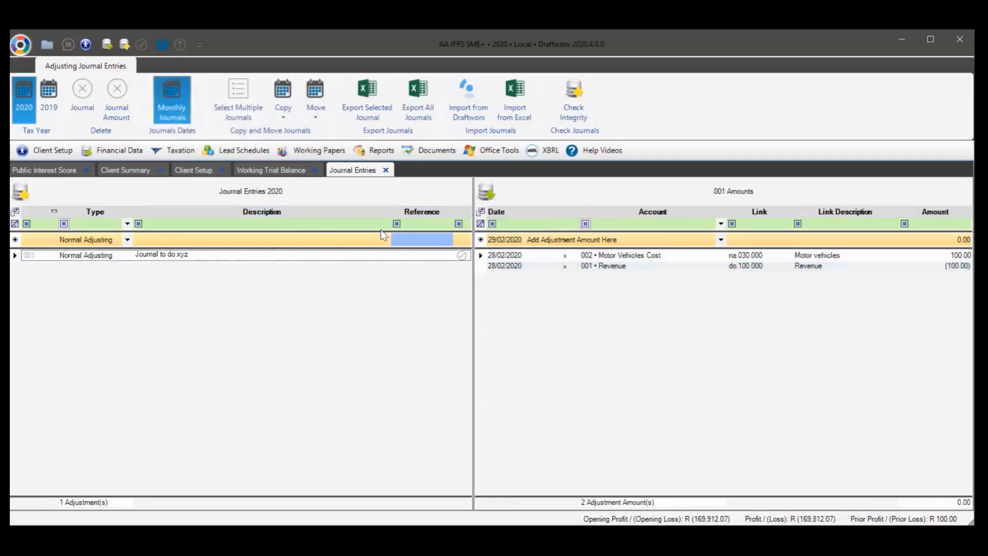
click(269, 170)
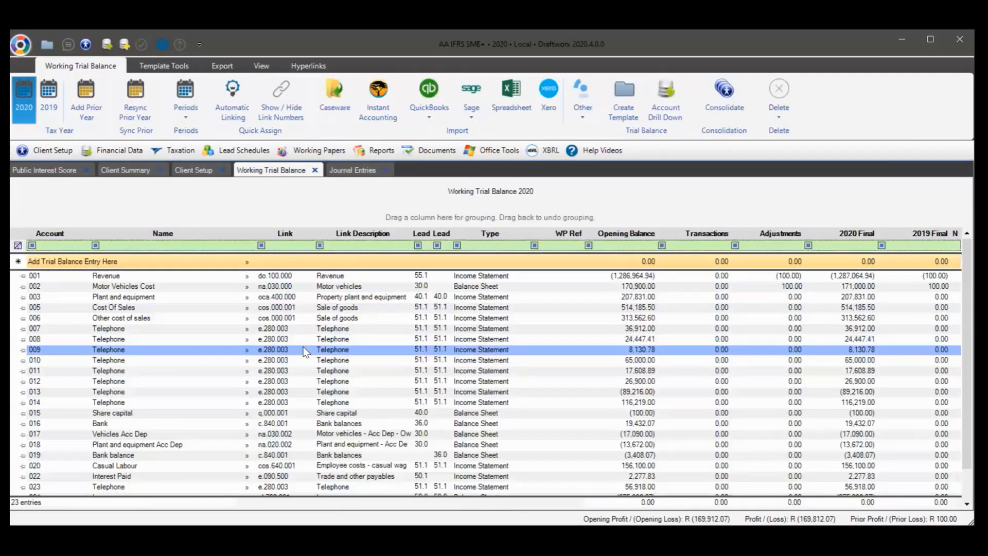
Show the trial balance in Monthly TB columns and scroll across them
click(188, 111)
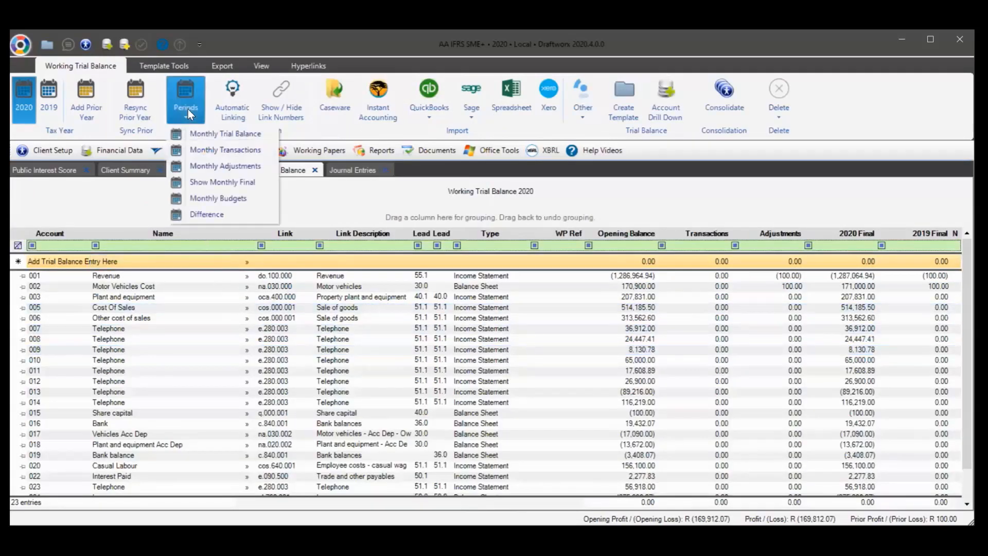
click(219, 132)
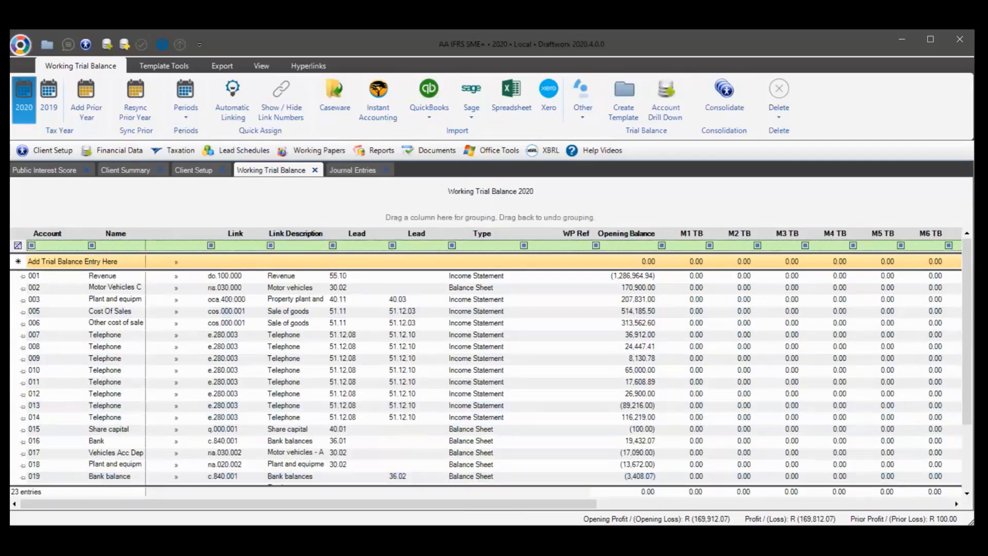
mouse_move(257, 504)
mouse_down()
mouse_move(612, 504)
mouse_move(252, 504)
mouse_up()
click(513, 323)
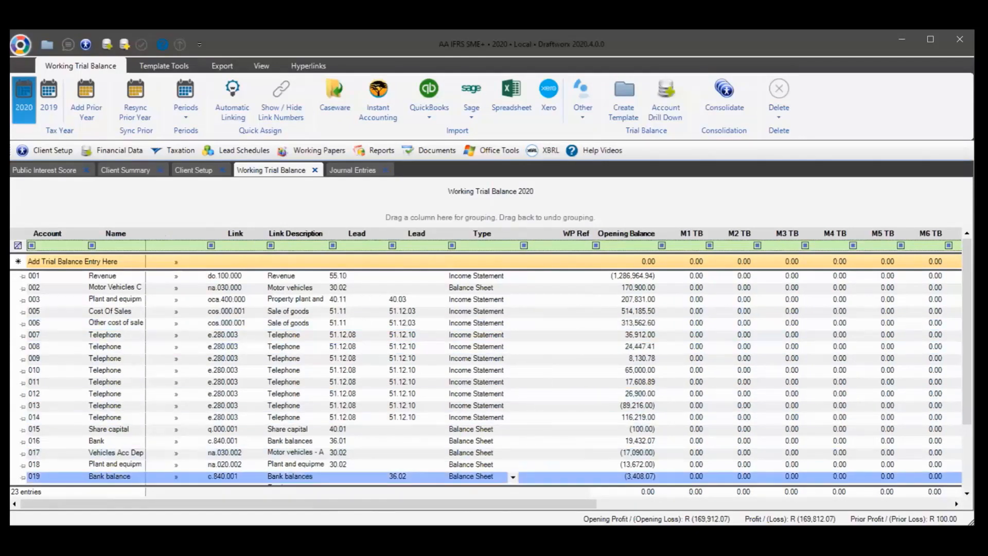
mouse_move(499, 504)
mouse_down()
mouse_move(819, 504)
mouse_move(497, 503)
mouse_up()
Return the trial balance to its yearly 2020 and 2019 Final columns
click(184, 111)
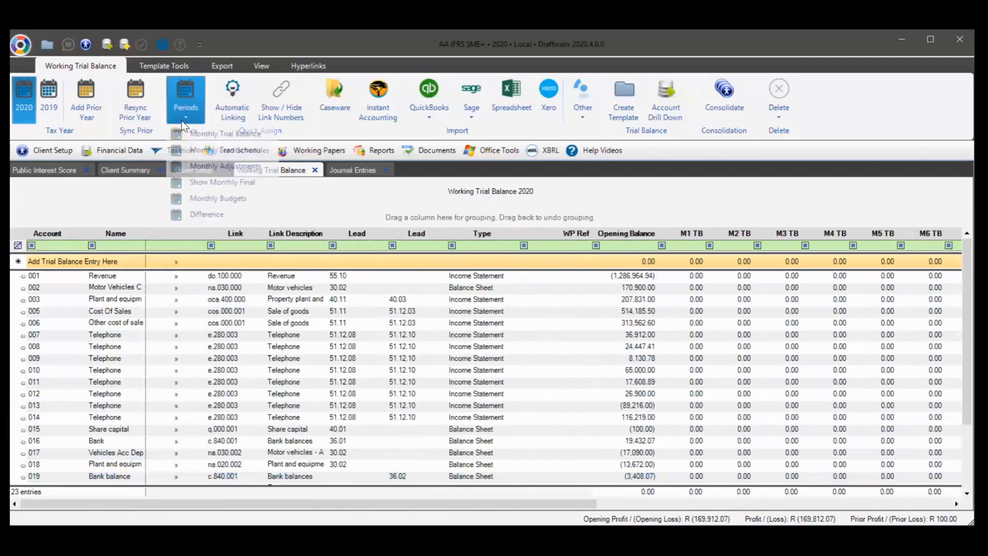
click(204, 137)
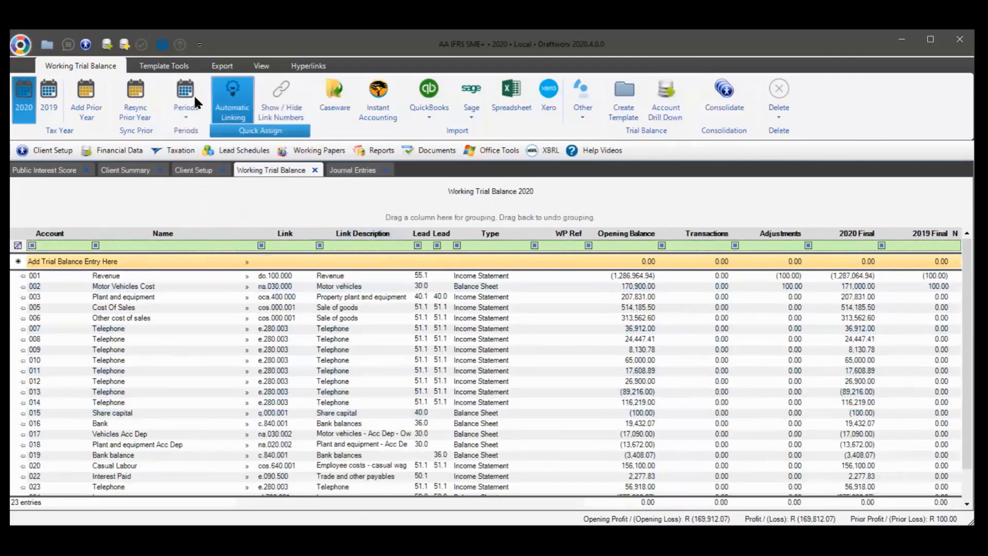
click(185, 96)
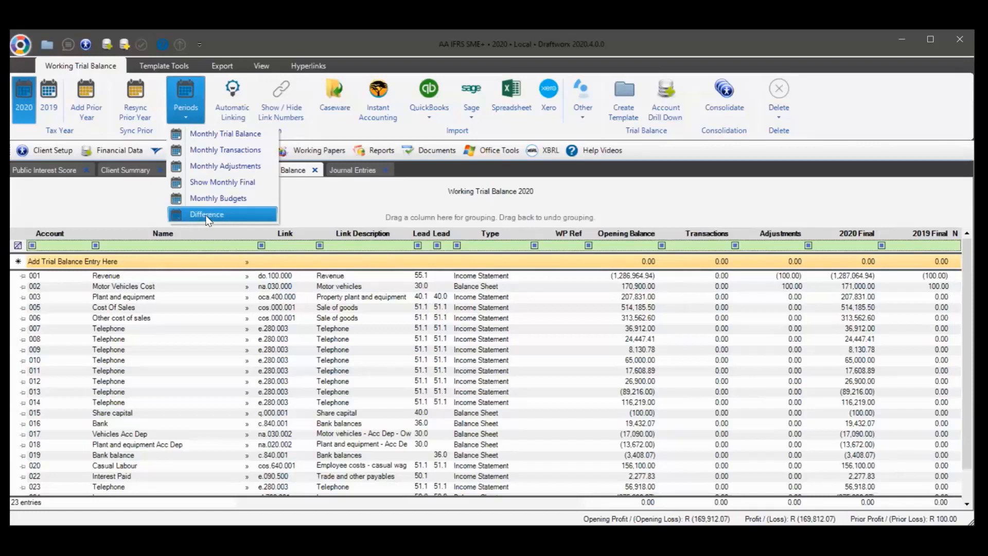
Add a Difference column showing 2020 Final less 2019 Final for each account
click(207, 215)
click(535, 296)
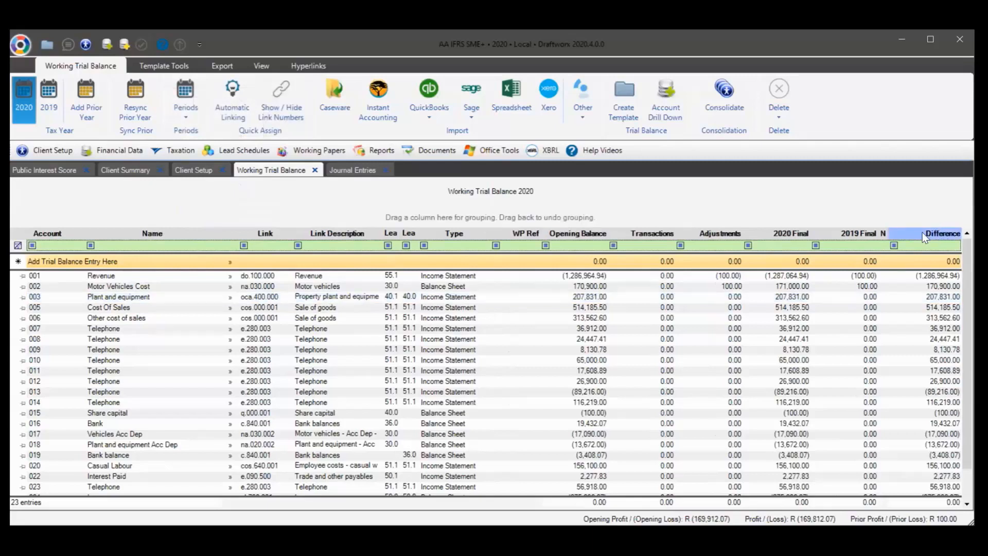
click(923, 360)
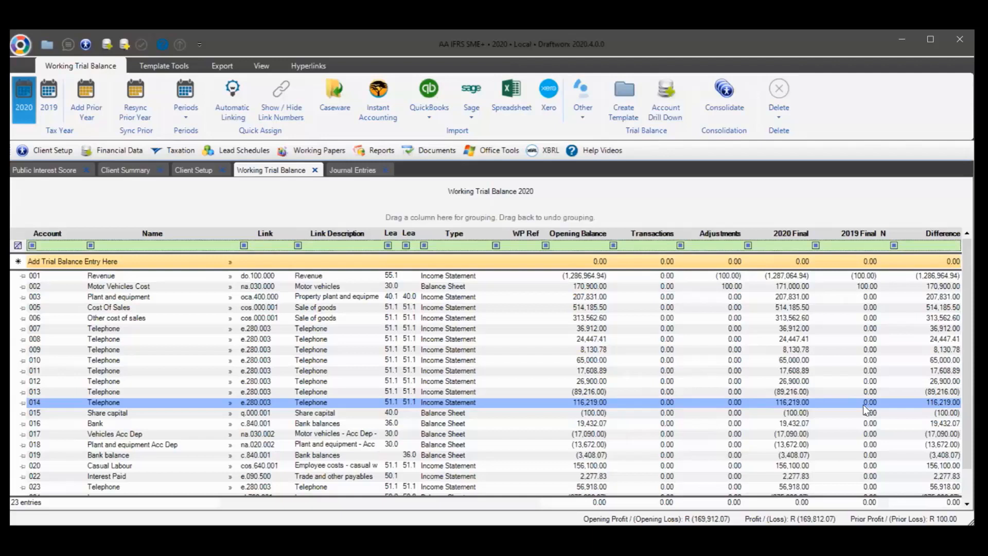
click(175, 117)
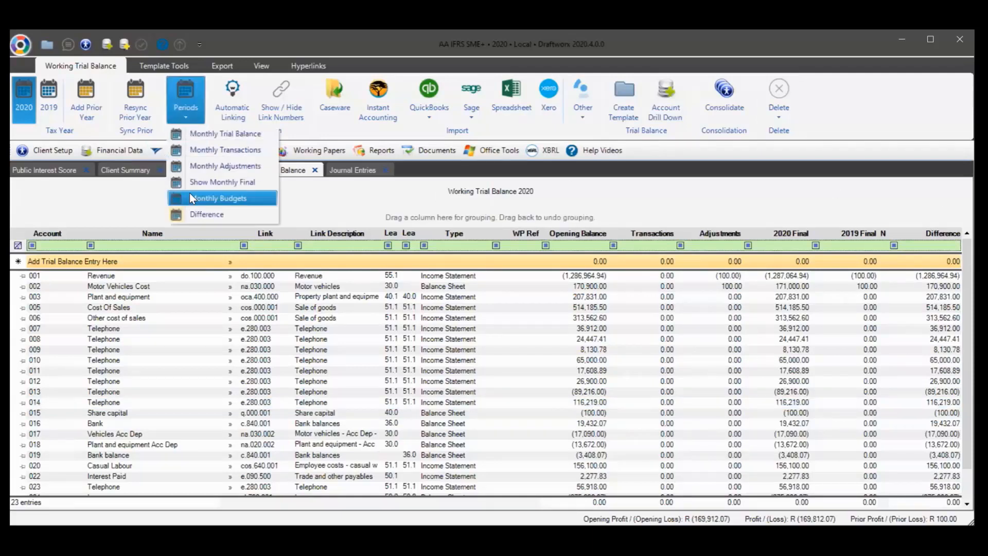
Relink Revenue account 001 from do.100.000 to i.000.001 Sale of goods, lead 35.1
click(268, 246)
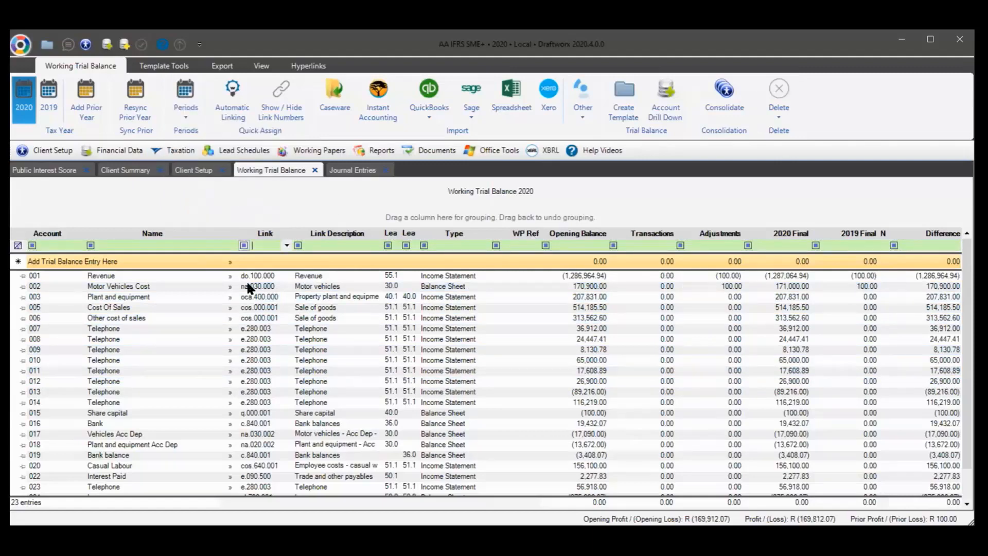
click(231, 276)
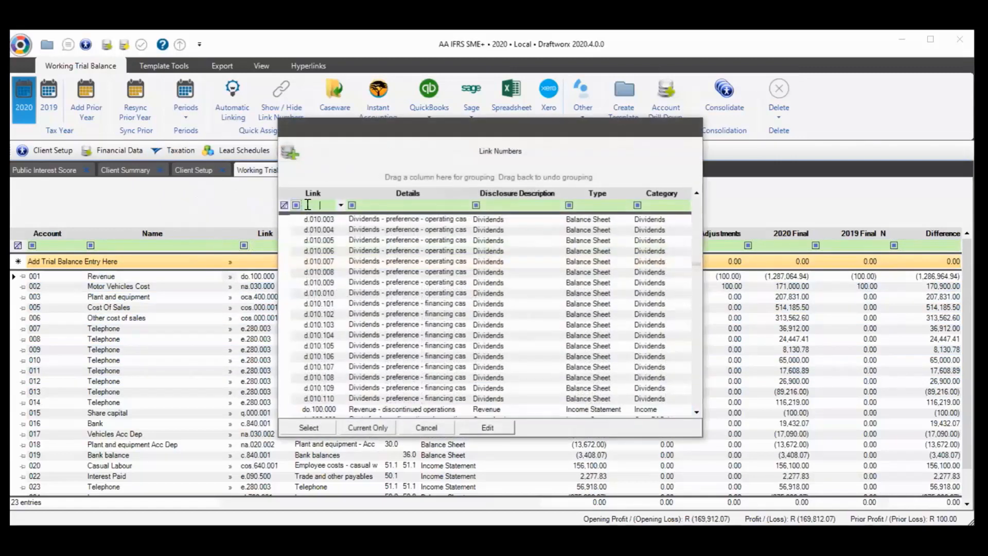
text(i)
double_click(323, 220)
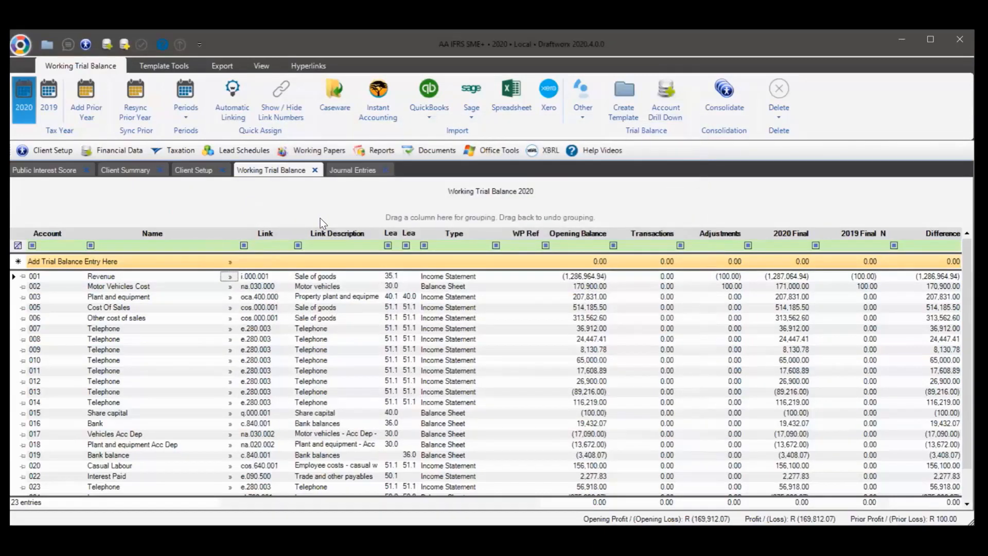
click(253, 246)
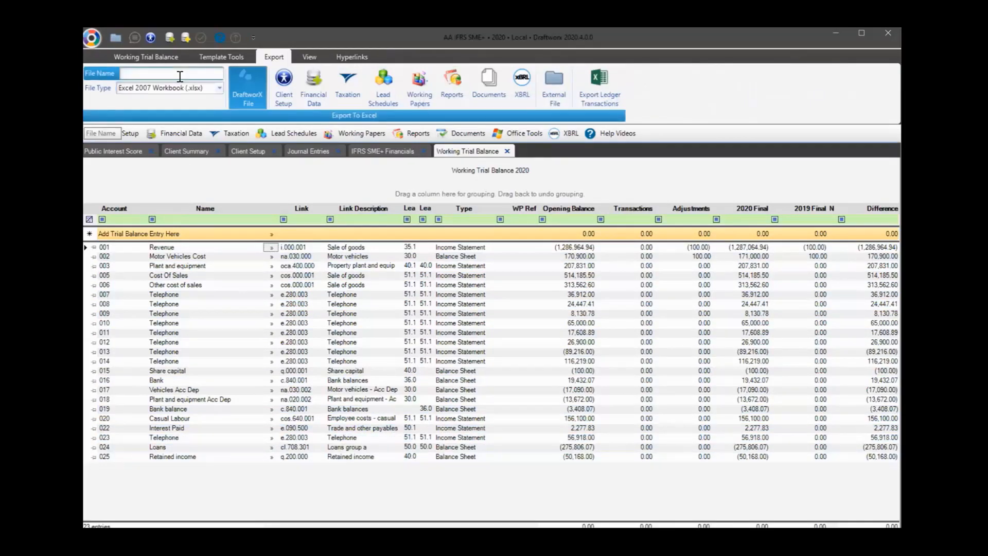
Leave the export file name blank and open the IFRS SME+ Financials checklist sheet
click(205, 78)
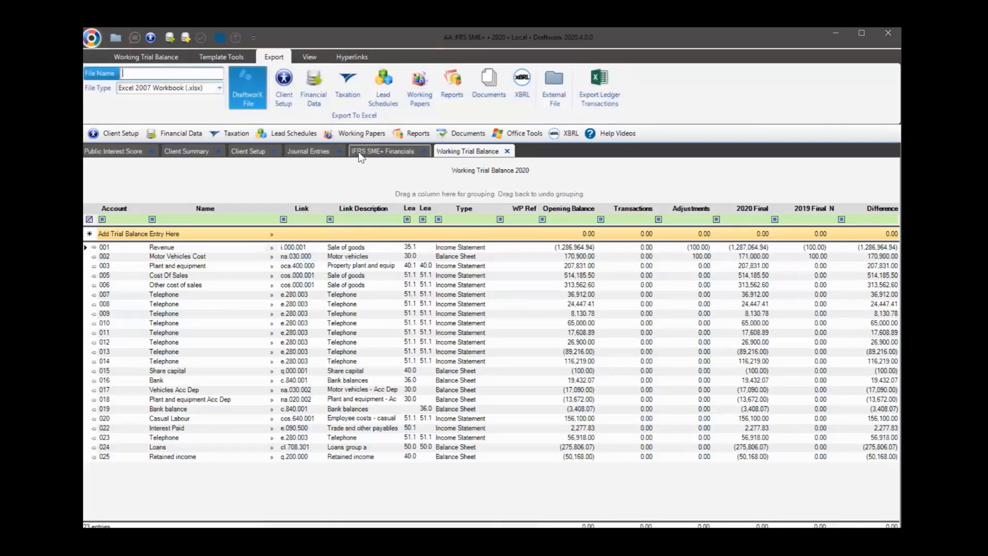
click(841, 60)
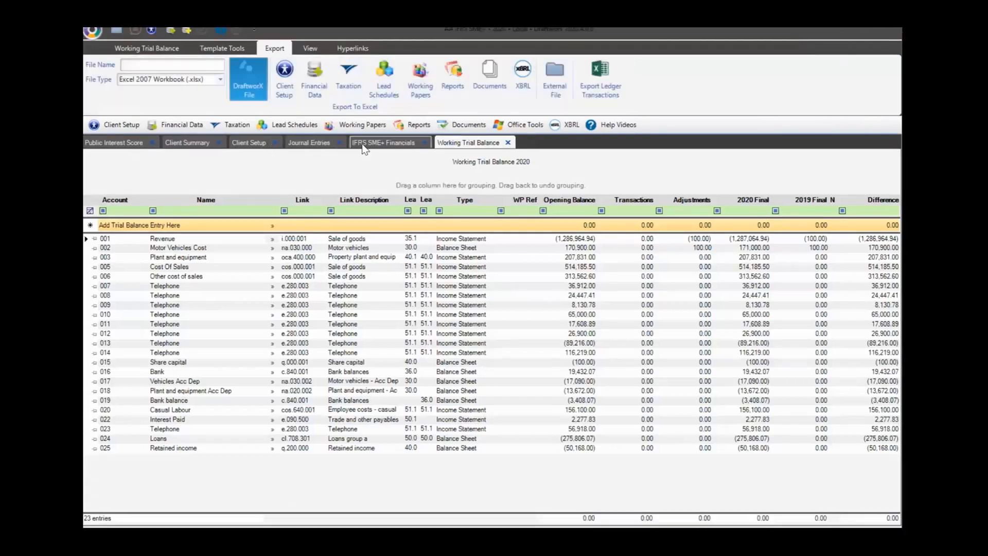
click(364, 146)
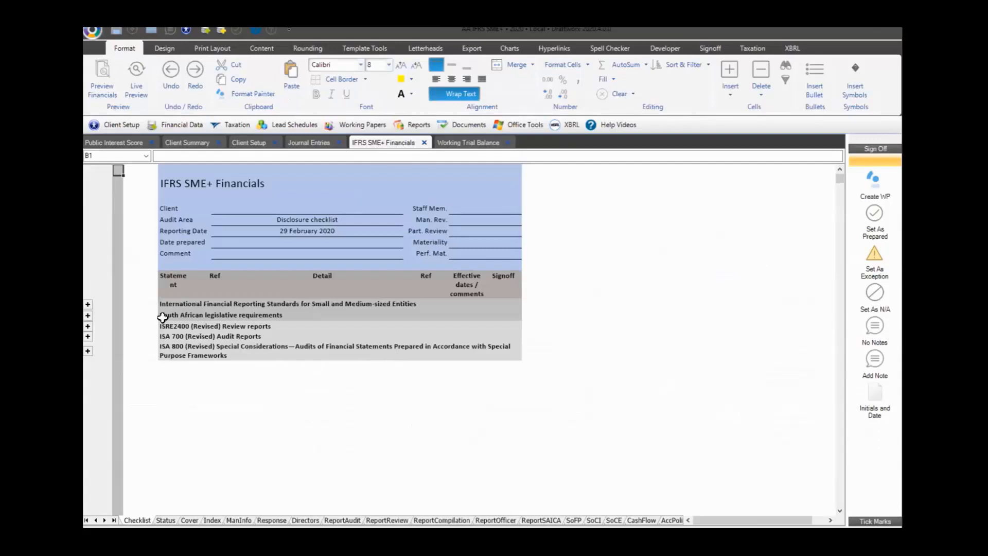
Expand the International Financial Reporting Standards checklist sections, scroll through them, then move to the Status sheet
click(88, 304)
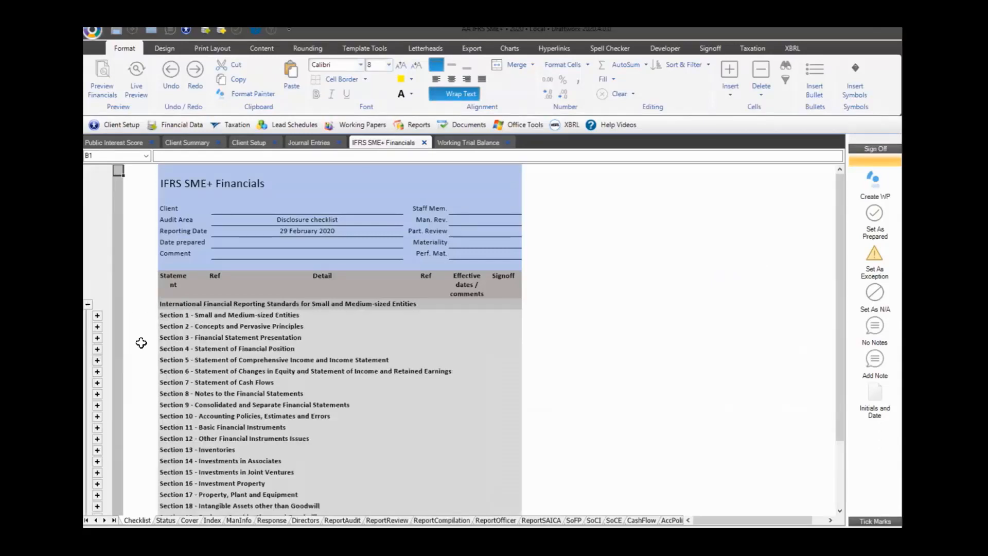
scroll(253, 360, down, 6)
scroll(206, 325, up, 5)
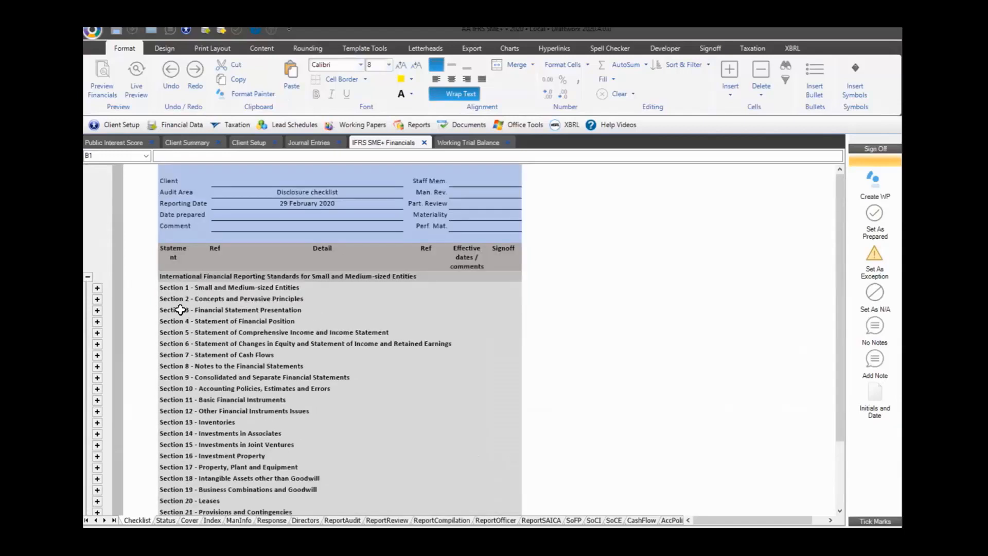
scroll(176, 288, down, 5)
scroll(186, 286, up, 5)
scroll(257, 300, down, 7)
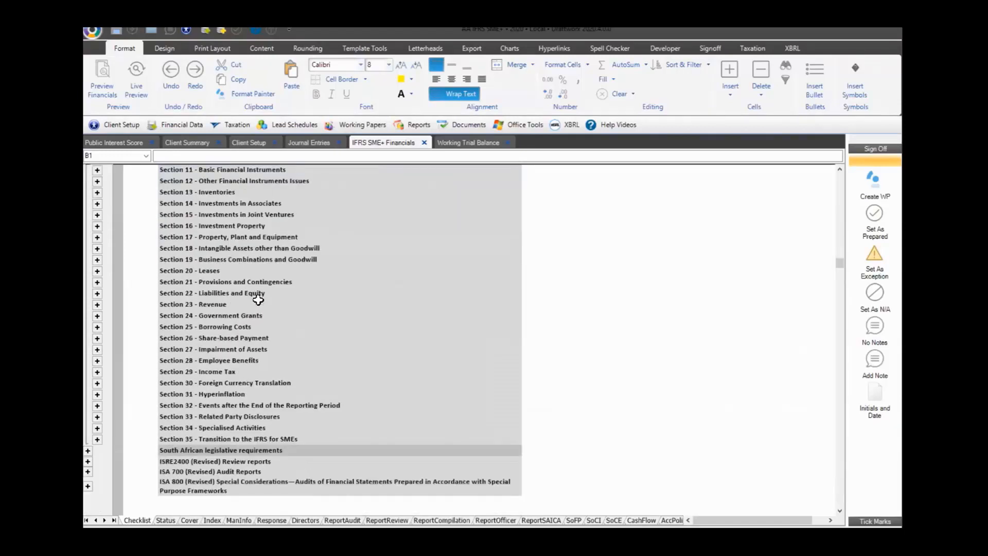
scroll(258, 299, down, 4)
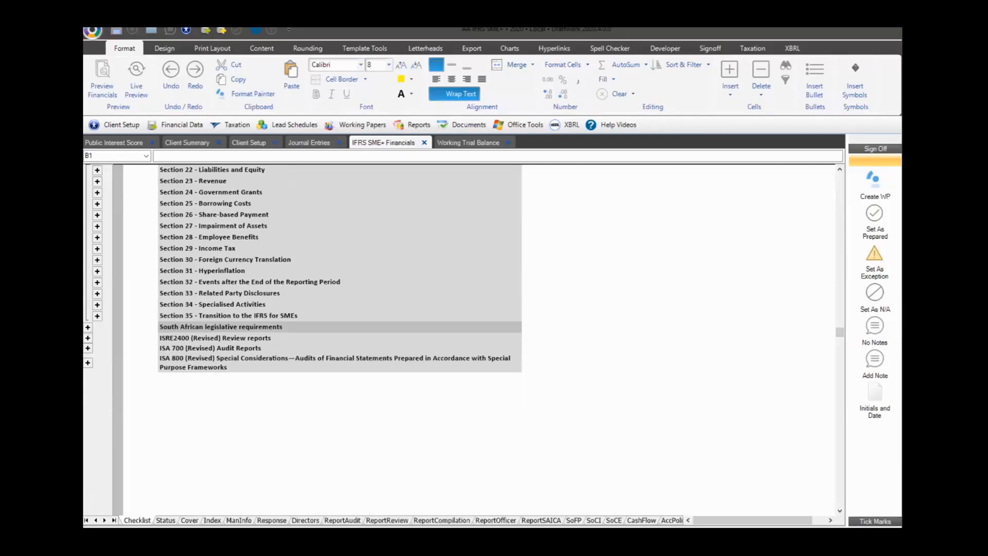
click(165, 520)
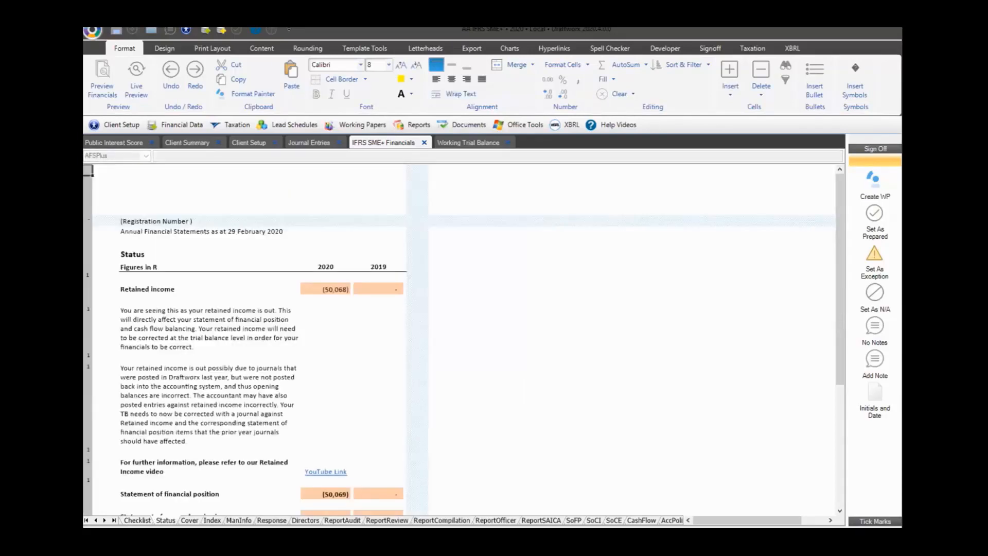
Inspect the (50,068) retained income formula in H13, then return to the working trial balance
click(326, 289)
scroll(333, 353, down, 2)
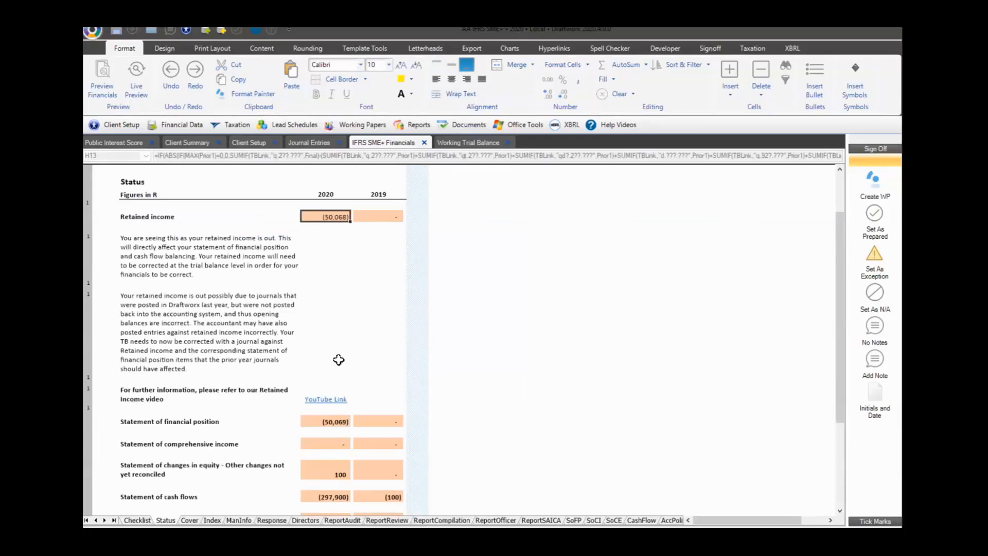
scroll(339, 360, down, 1)
click(453, 144)
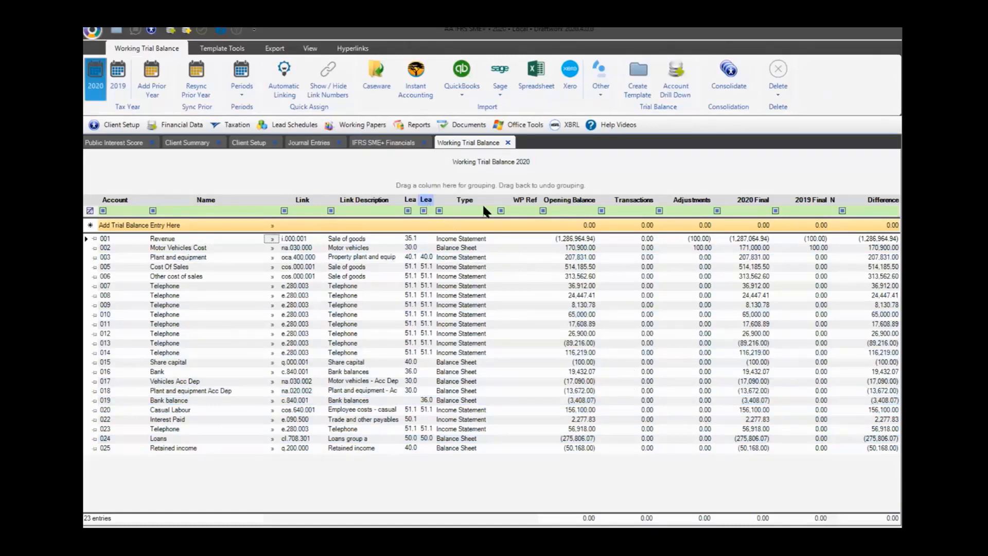
Clear the 2019 year from the trial balance and show the IFRS SME+ Cover sheet
click(118, 77)
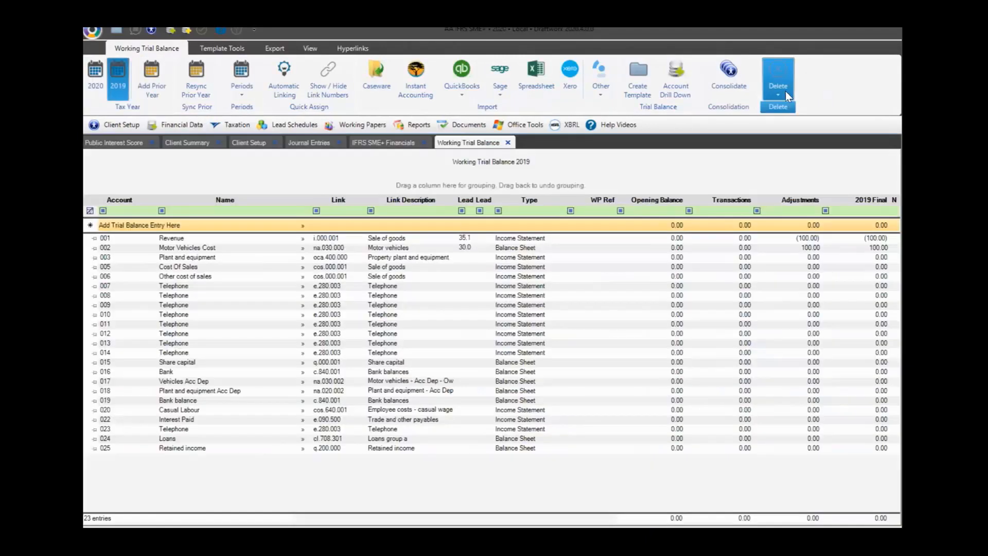
click(782, 93)
click(799, 109)
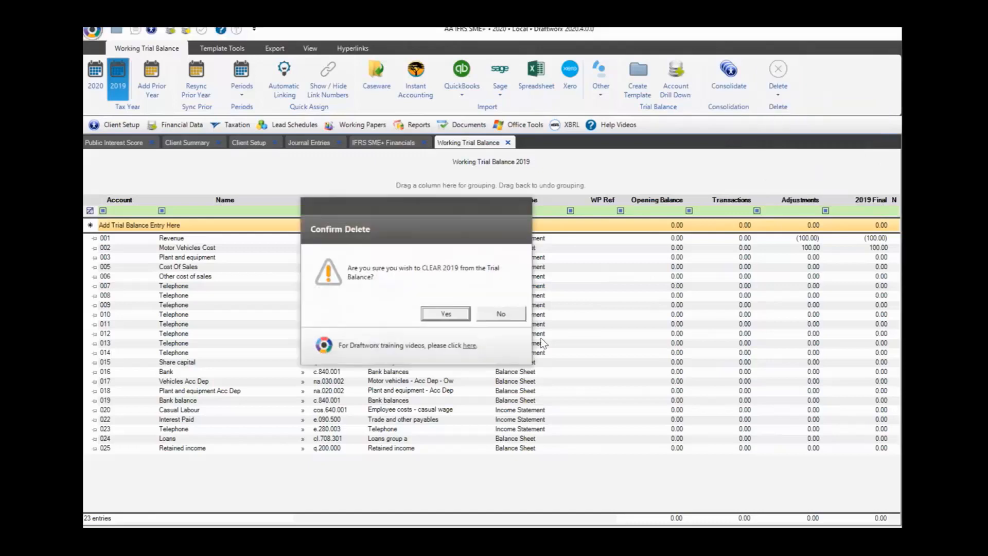
click(446, 312)
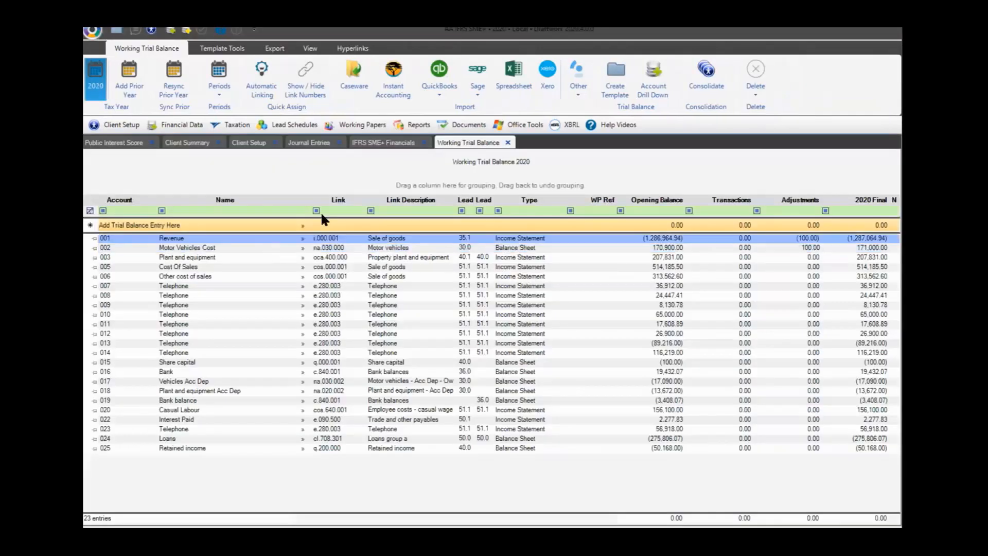
click(367, 143)
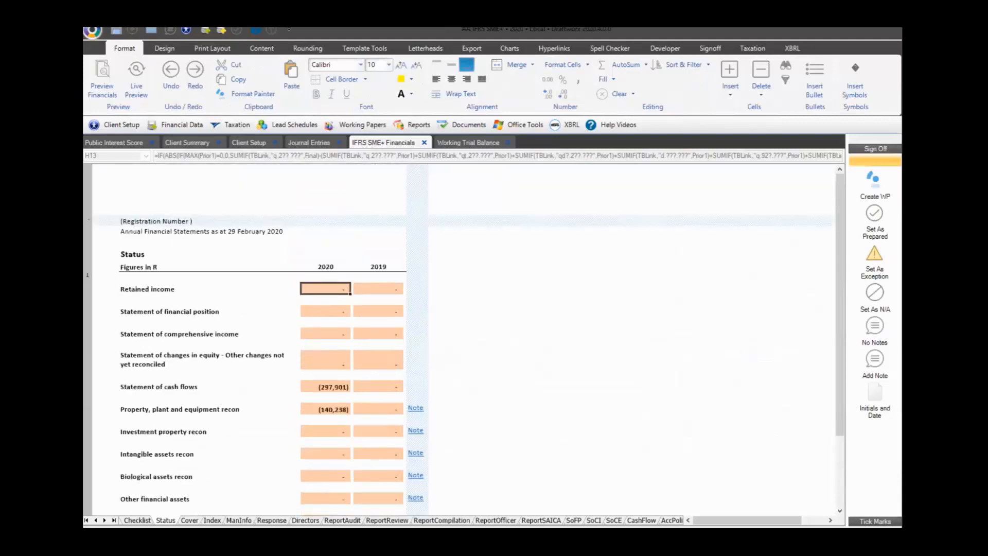
click(189, 520)
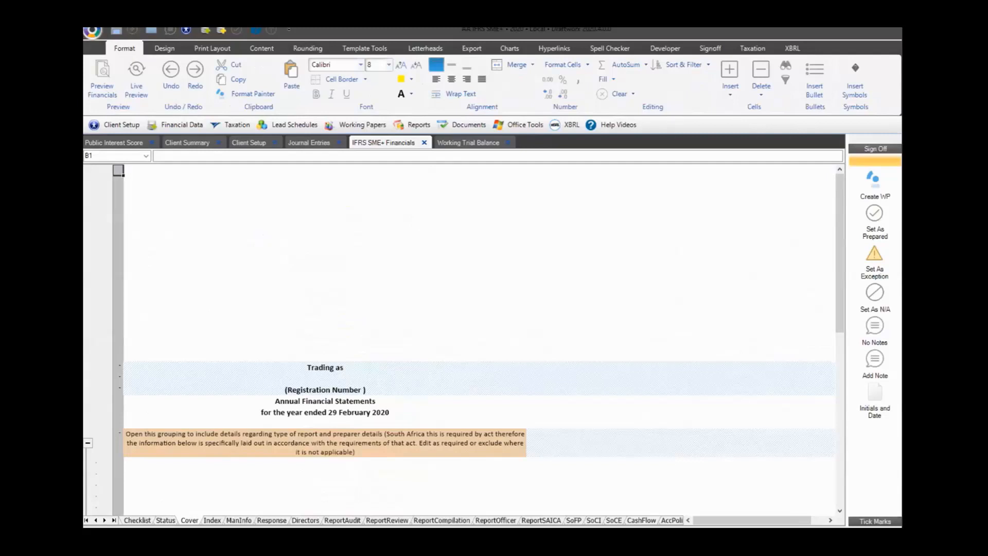
Enter 'Demo Co Pty Ltd' as the company name in client setup, then return to the financials
click(122, 127)
click(128, 140)
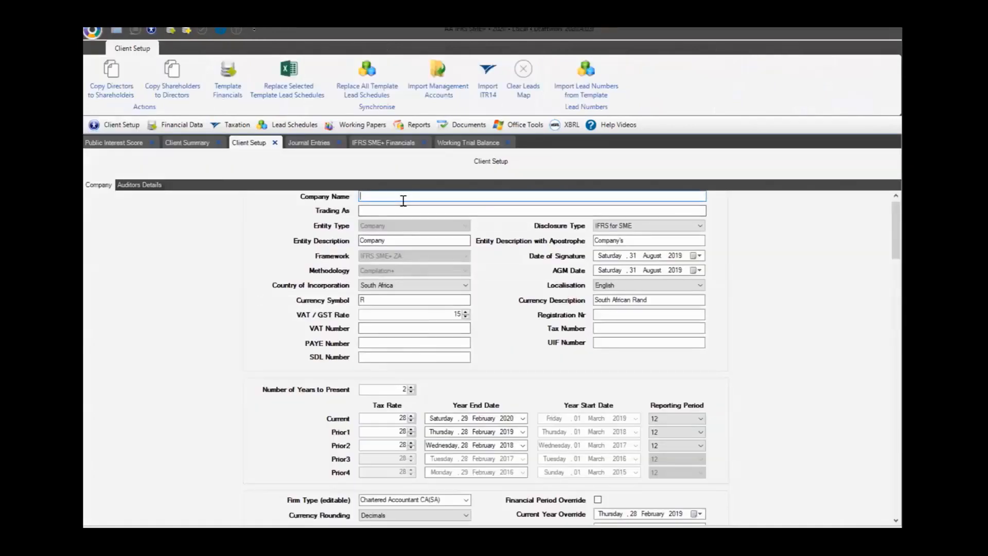
text(Demo Co Pty lt)
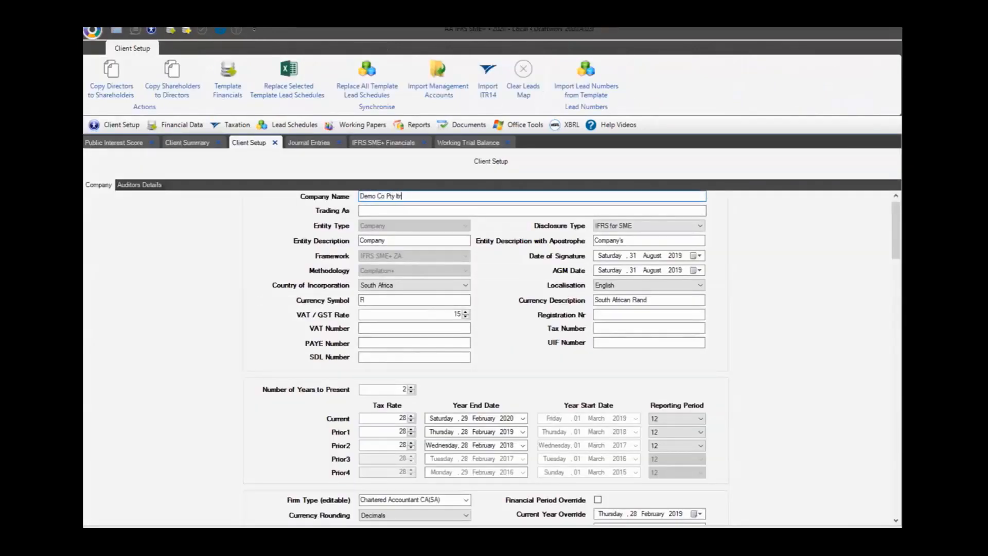
text(d)
key(BackSpace)
key(BackSpace)
key(BackSpace)
text(Ltd)
click(367, 144)
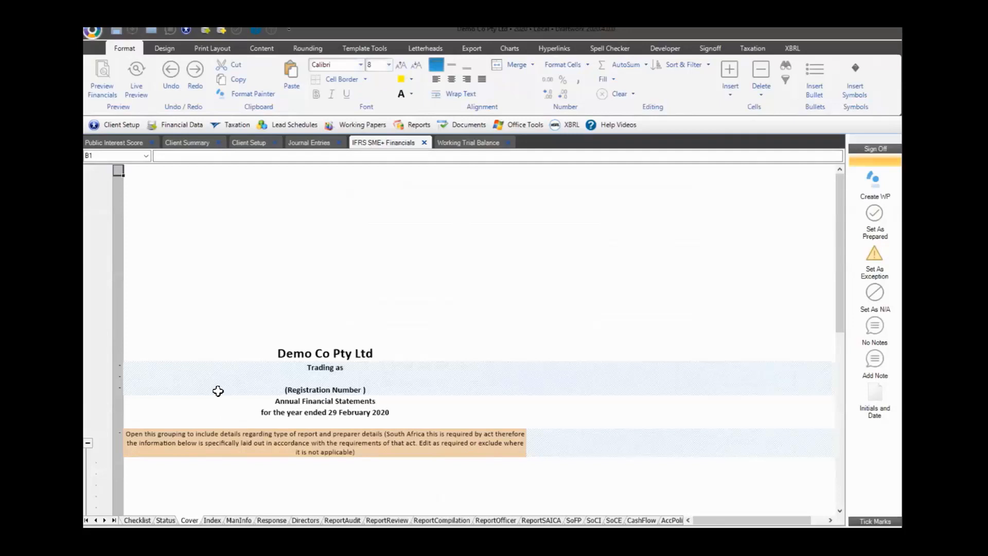
scroll(201, 360, down, 1)
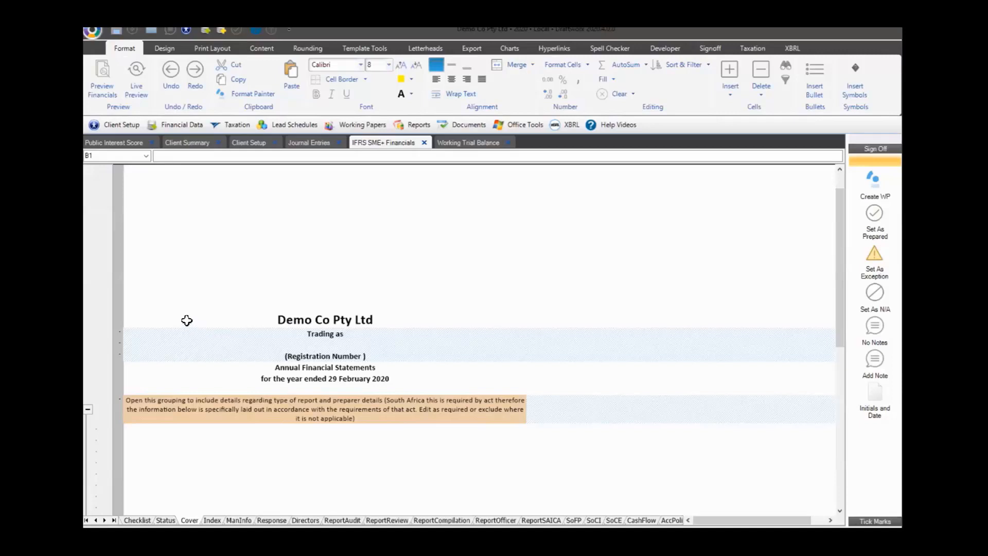
scroll(210, 235, up, 1)
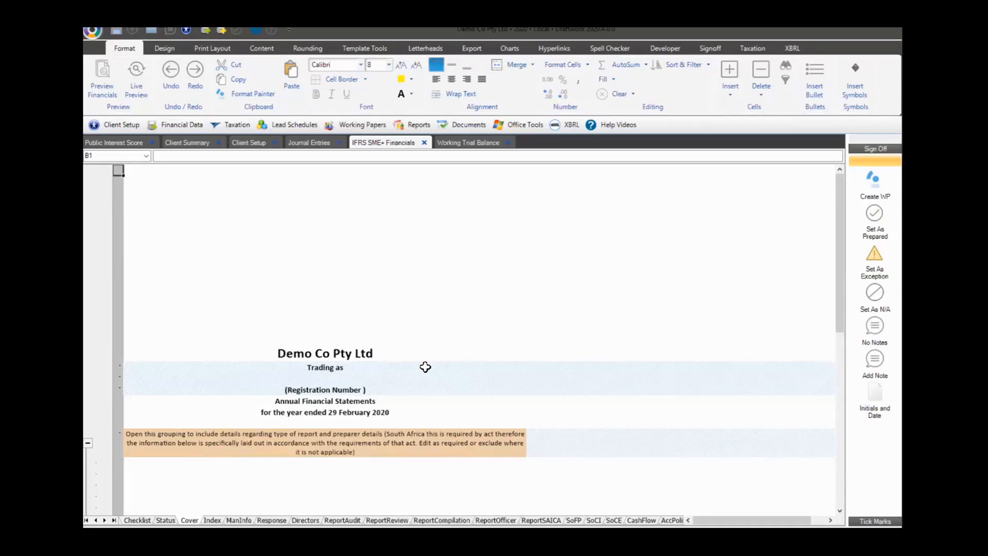
Select cell B14 on the Cover sheet and turn on gridlines and row/column headings
click(256, 281)
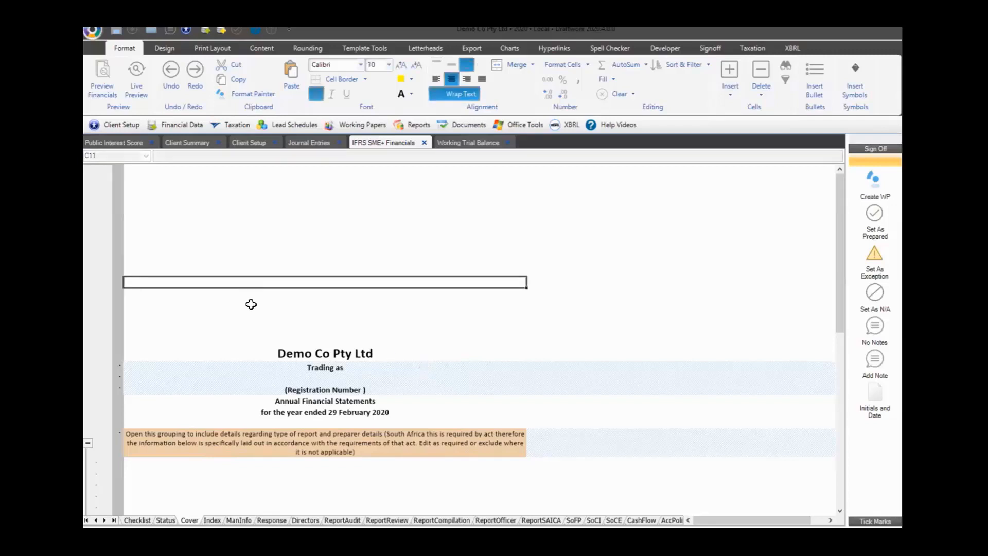
key(Down)
key(Left)
key(Down)
key(Down)
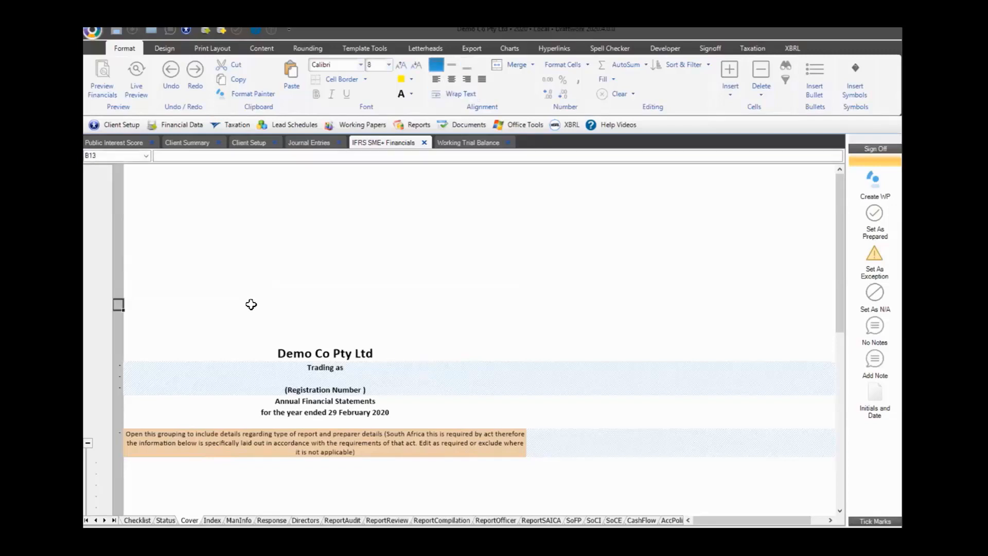
click(164, 48)
click(170, 74)
click(128, 75)
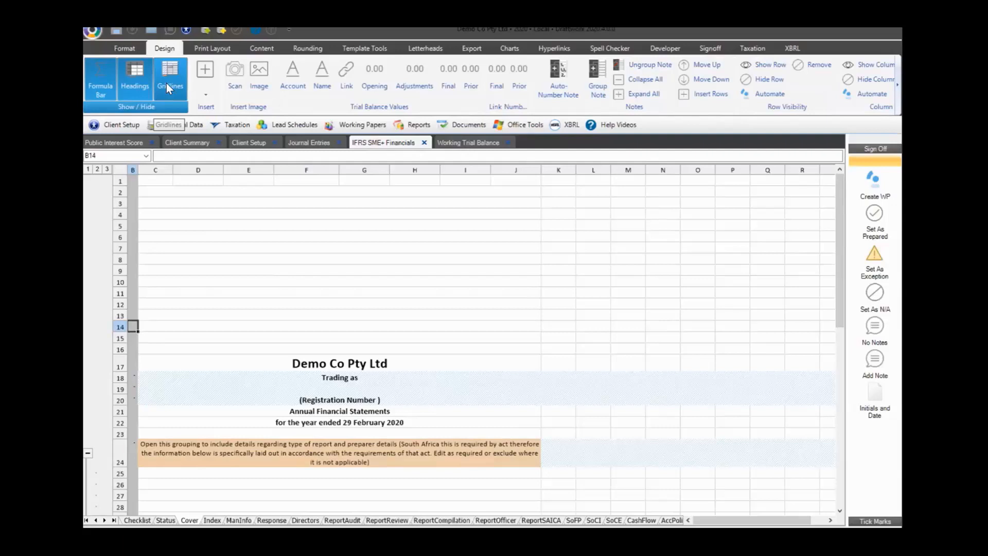
Turn gridlines and headings back off and enter 0 in cell B14 of the Cover sheet
click(166, 83)
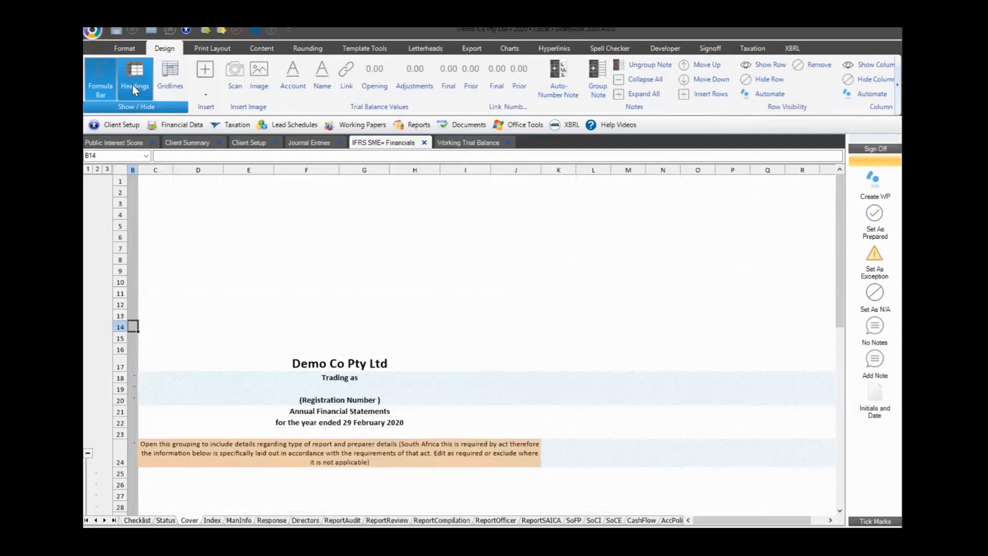
click(132, 84)
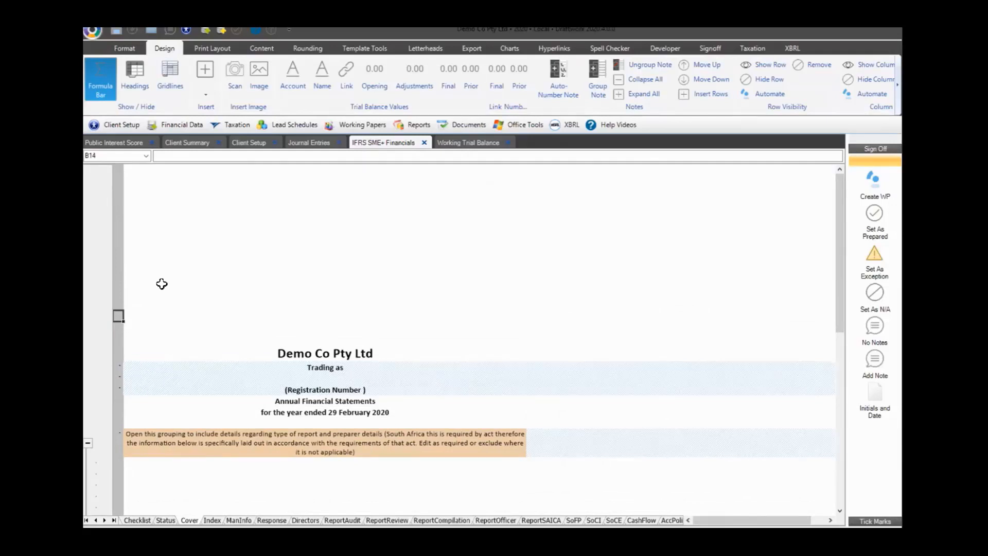
text(0)
key(Right)
key(Left)
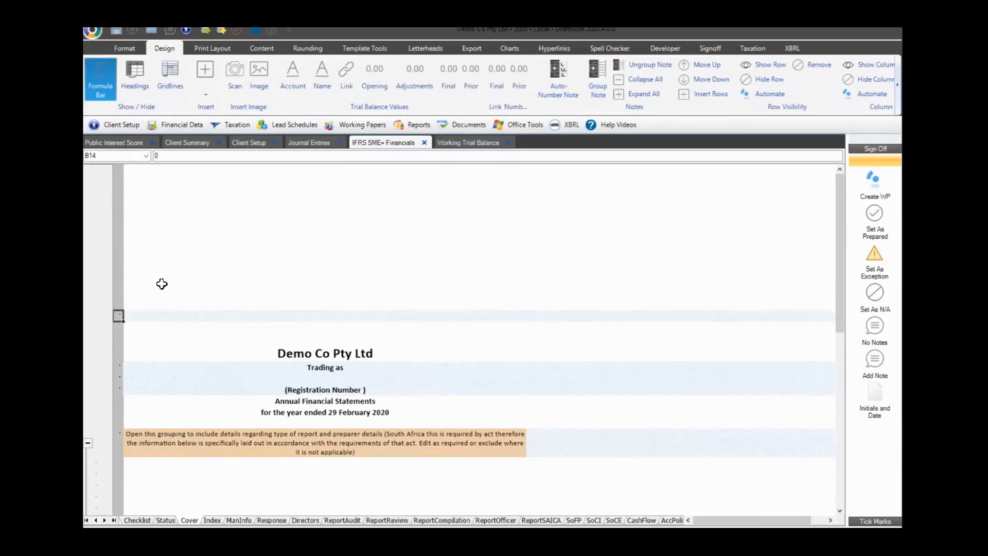
key(Up)
key(Down)
key(Down)
key(Down)
key(Down)
key(Up)
key(Up)
key(Up)
key(Up)
key(Up)
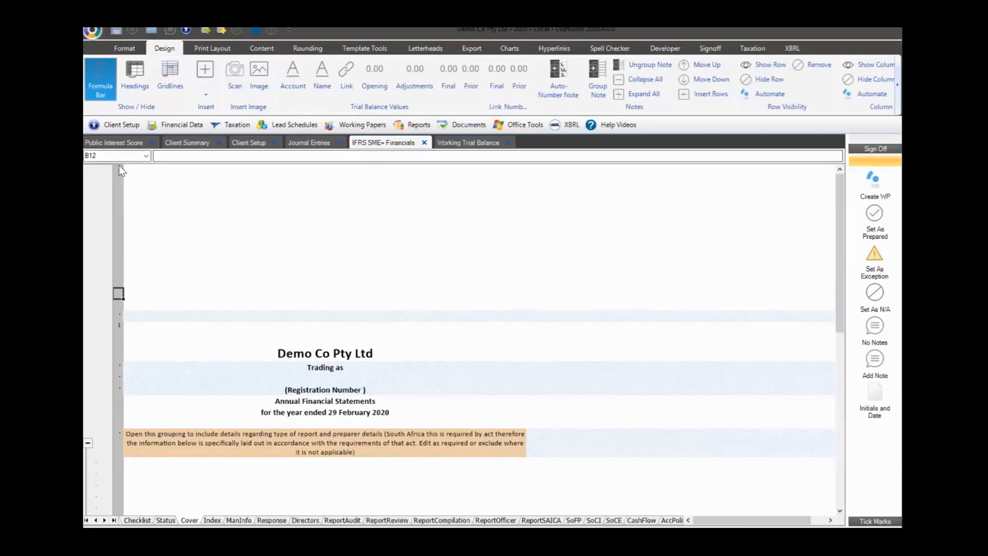
Select the top cover block and row, then open the SoFP sheet and select cell W1
drag(119, 165, 112, 427)
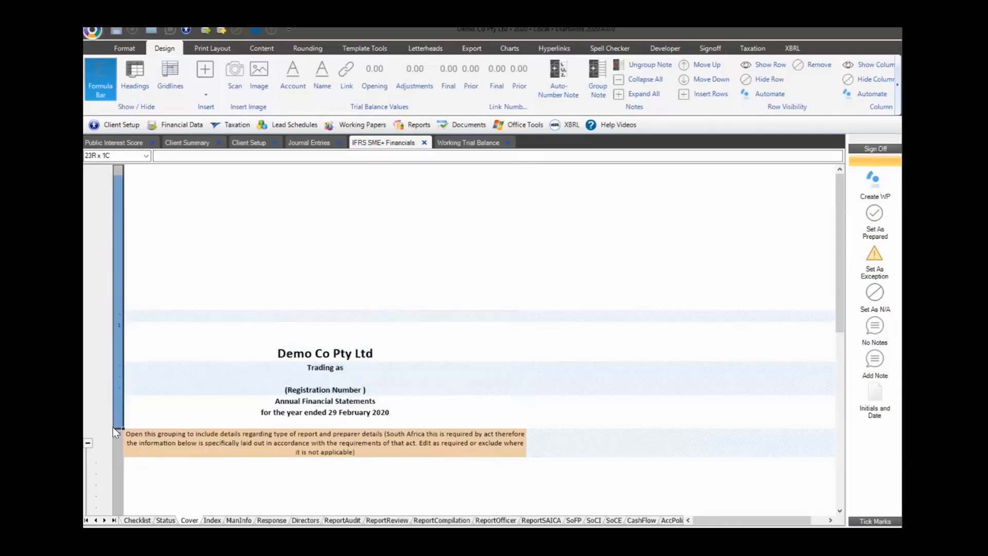
drag(140, 170, 816, 157)
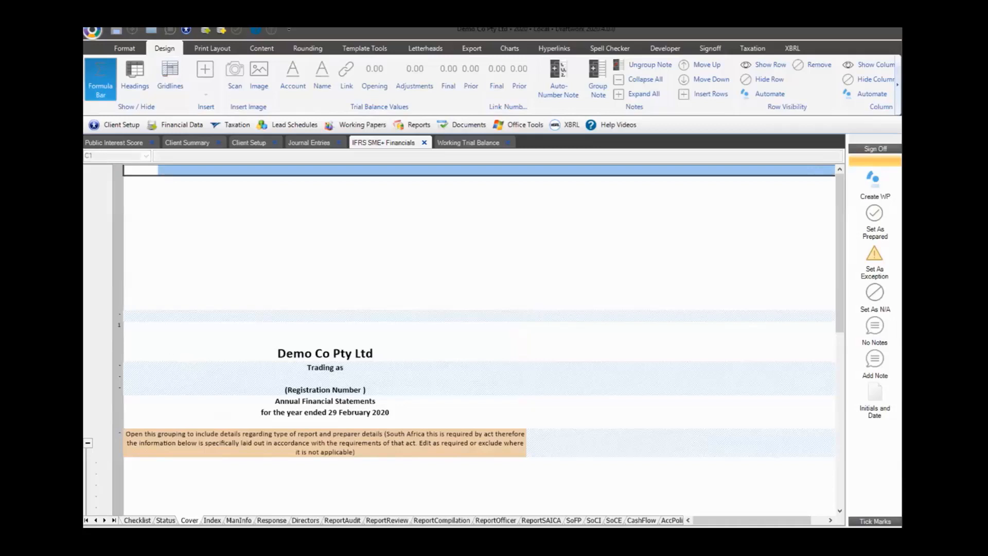
key(ctrl+Page_Down)
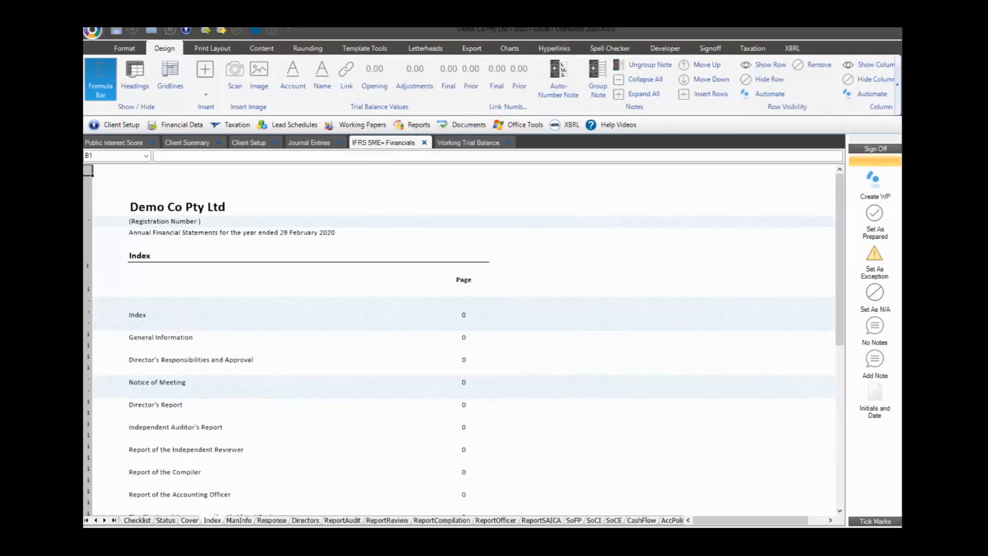
click(574, 521)
click(378, 176)
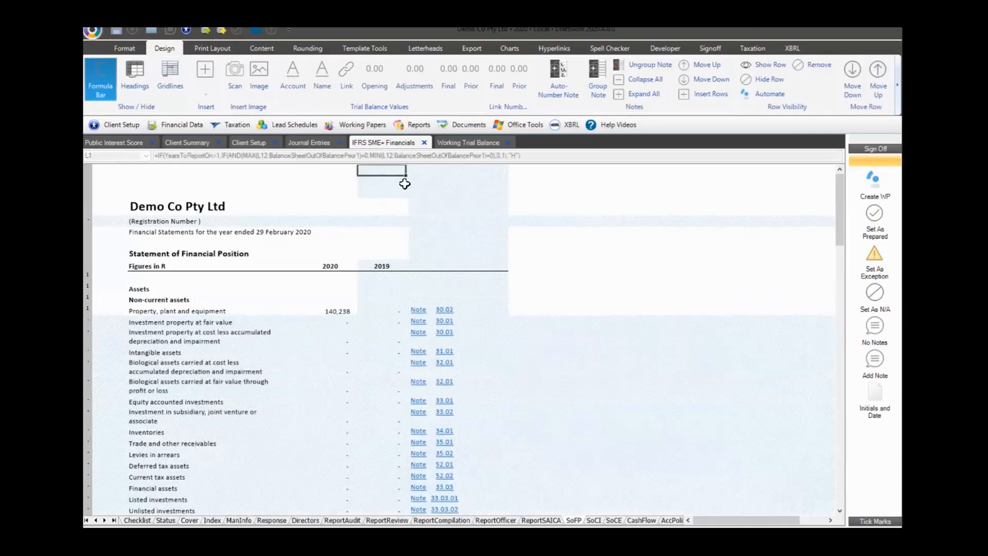
click(524, 171)
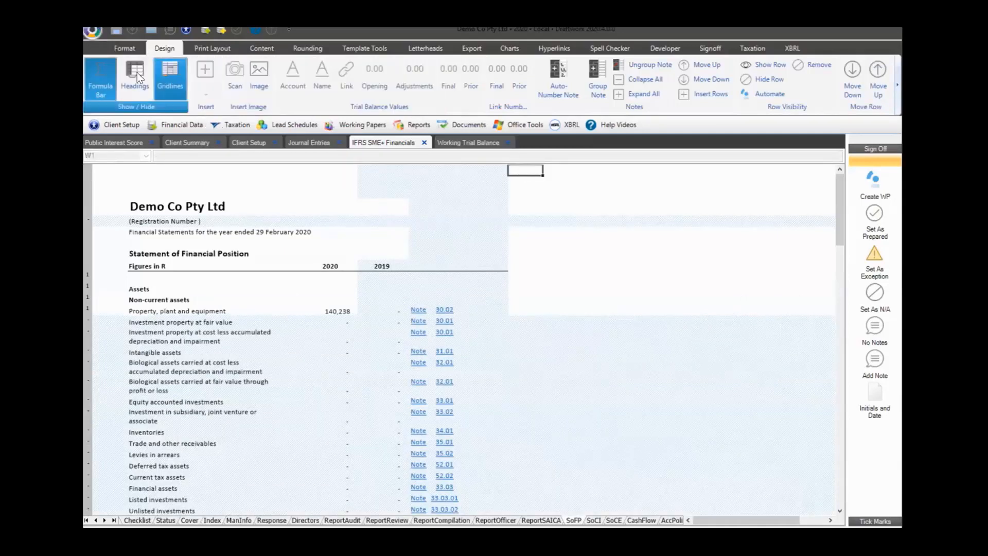
Log in from the application menu with the account password, then return to the SoFP sheet
click(93, 34)
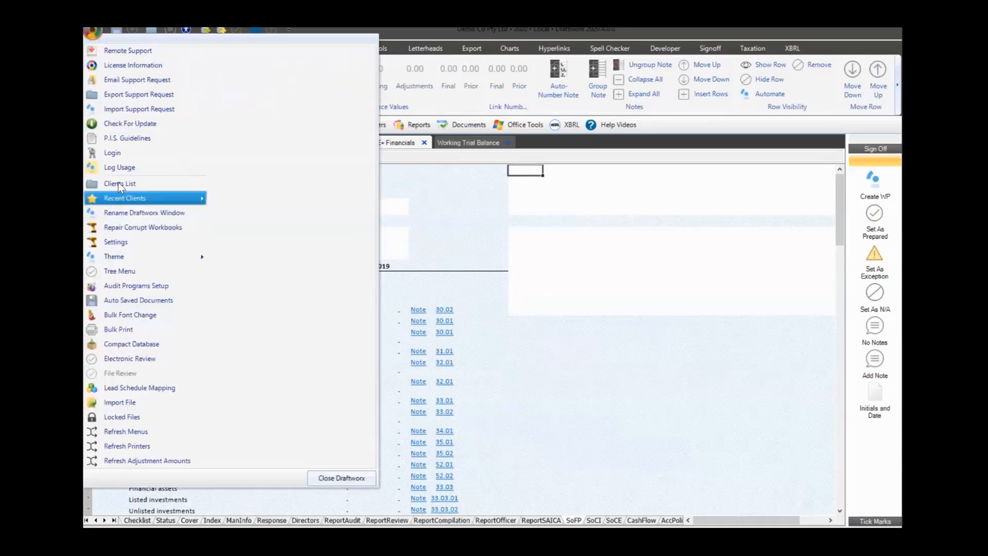
click(112, 152)
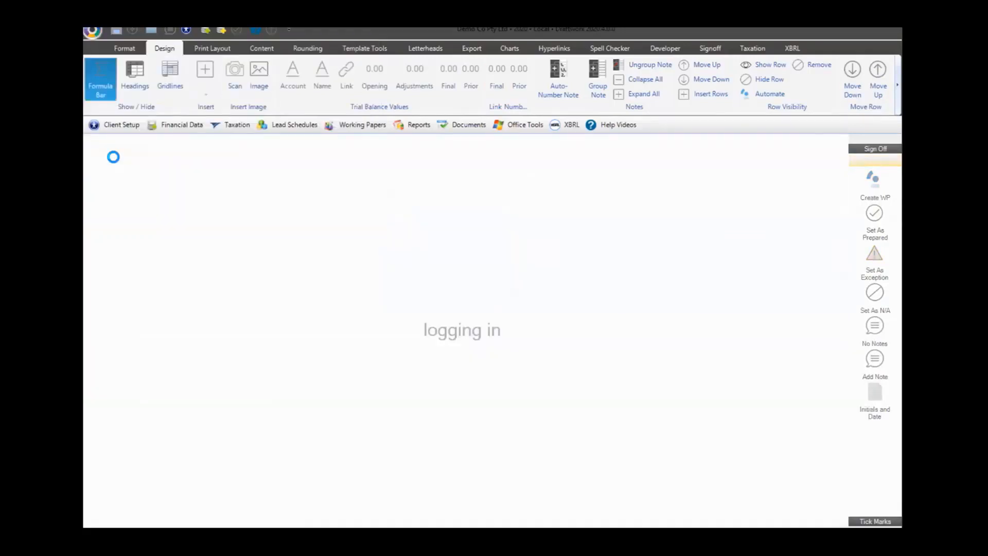
text(password)
key(Return)
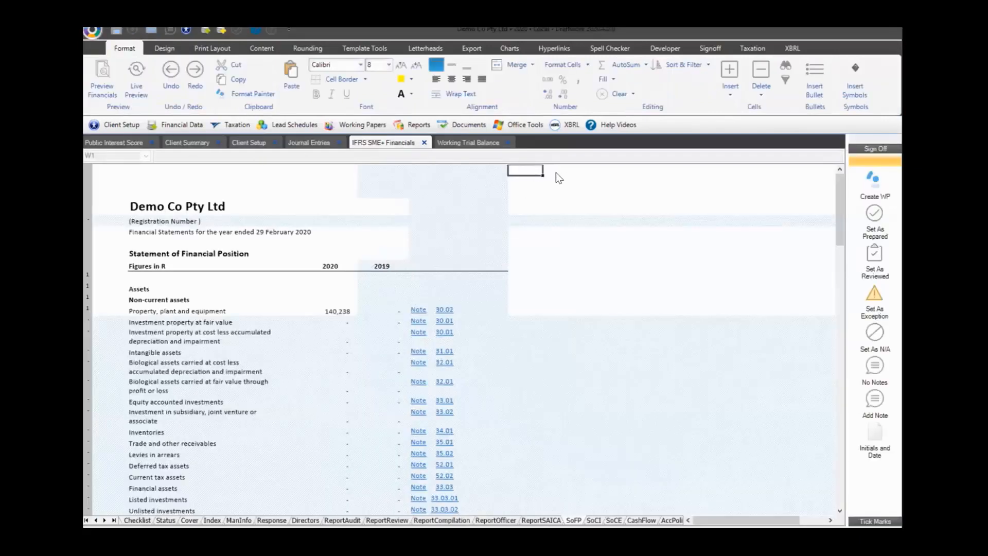
click(522, 182)
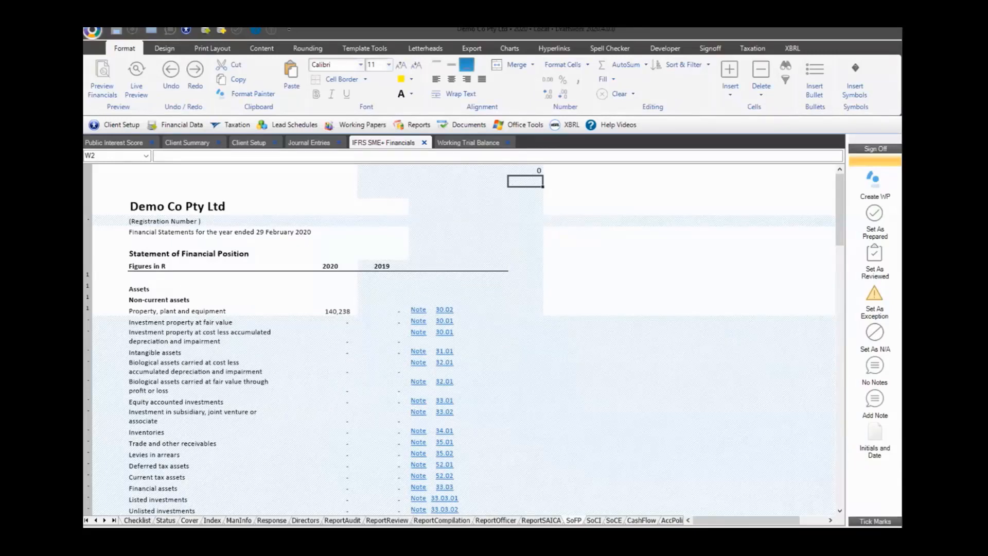
click(92, 32)
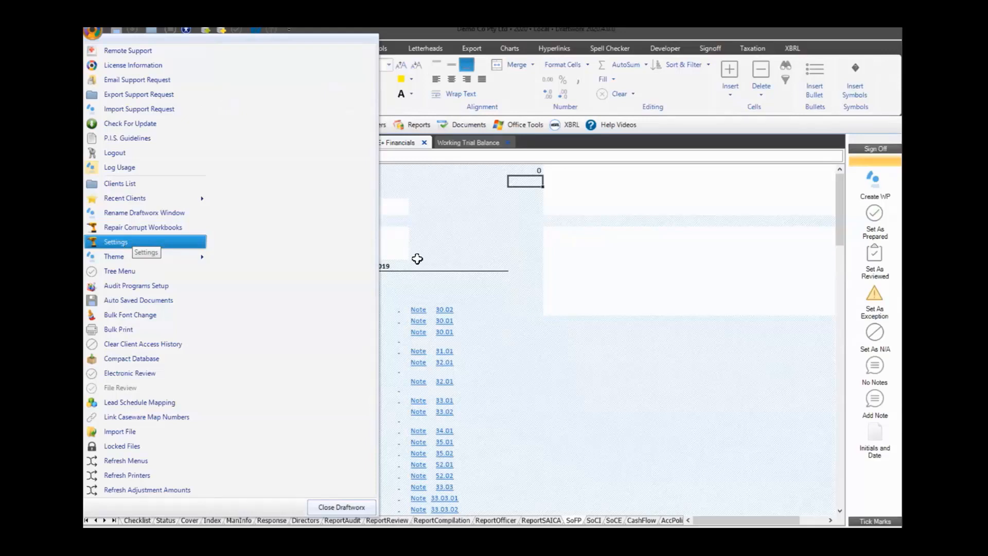
click(479, 225)
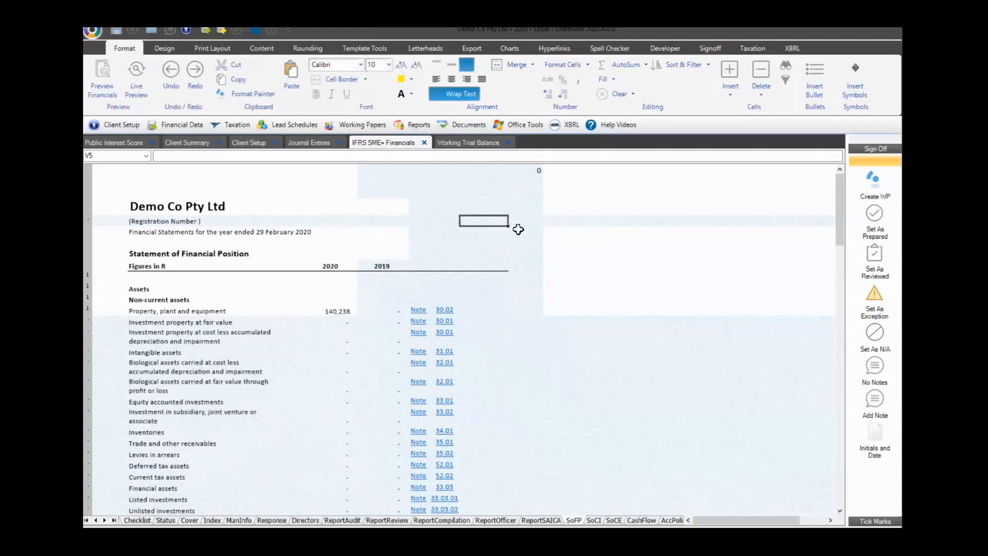
Override the 2020 Property, plant and equipment amount in J15 with 4,563,456
click(522, 225)
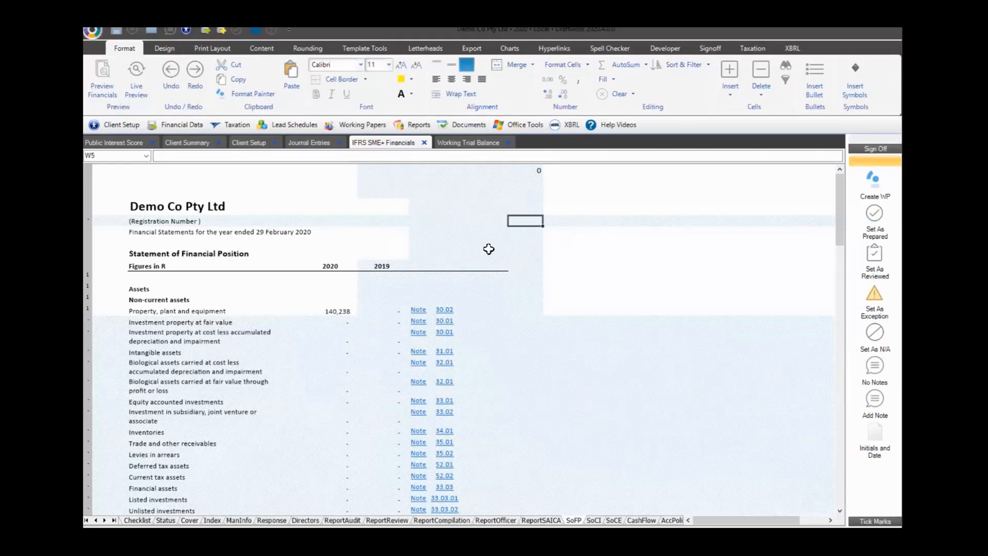
click(334, 309)
text(4563456)
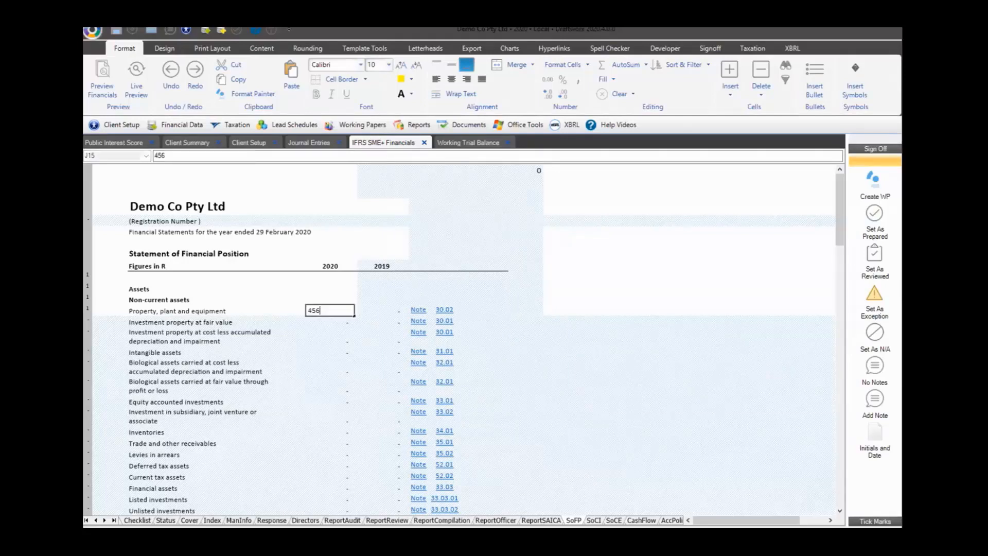
key(Return)
text(45)
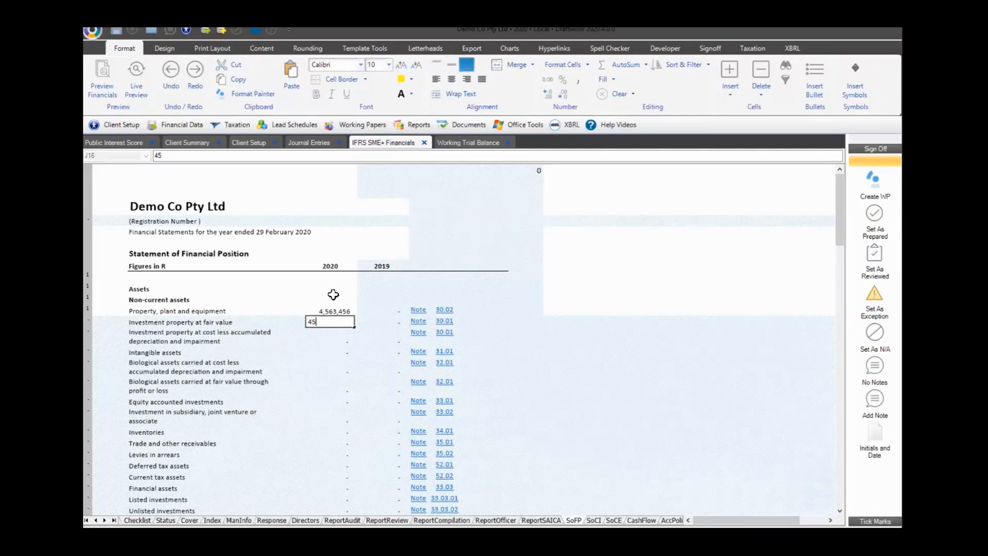
key(BackSpace)
key(BackSpace)
key(Return)
Review cells J15–J17, reselect the 4,563,456 amount and show the Template Tools ribbon
text(\)
key(Up)
key(Up)
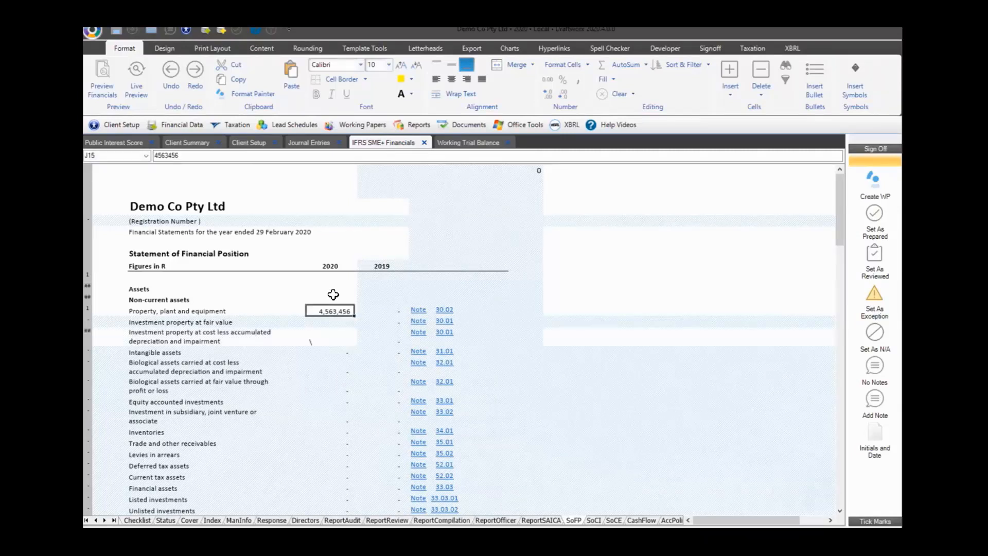
key(Down)
key(Down)
key(Up)
key(Up)
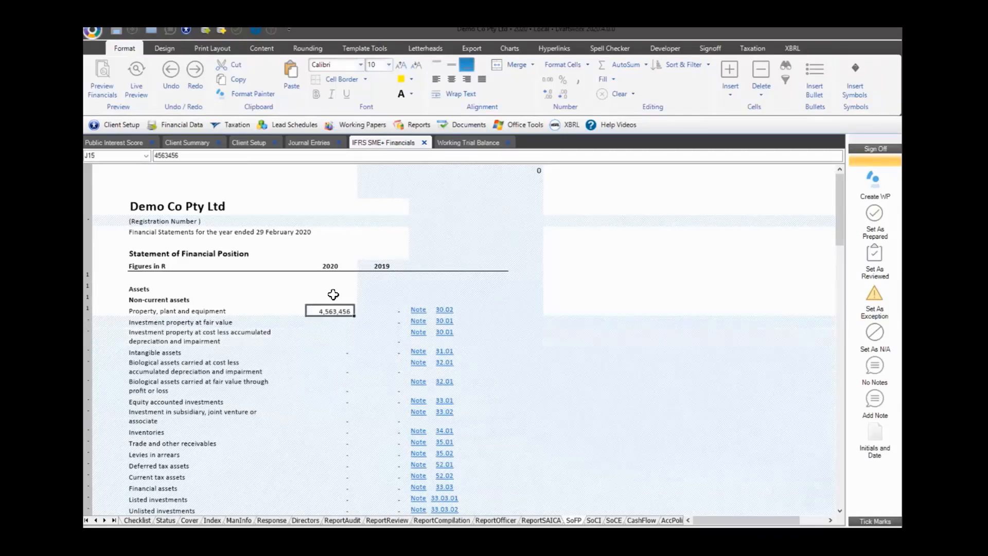
key(Down)
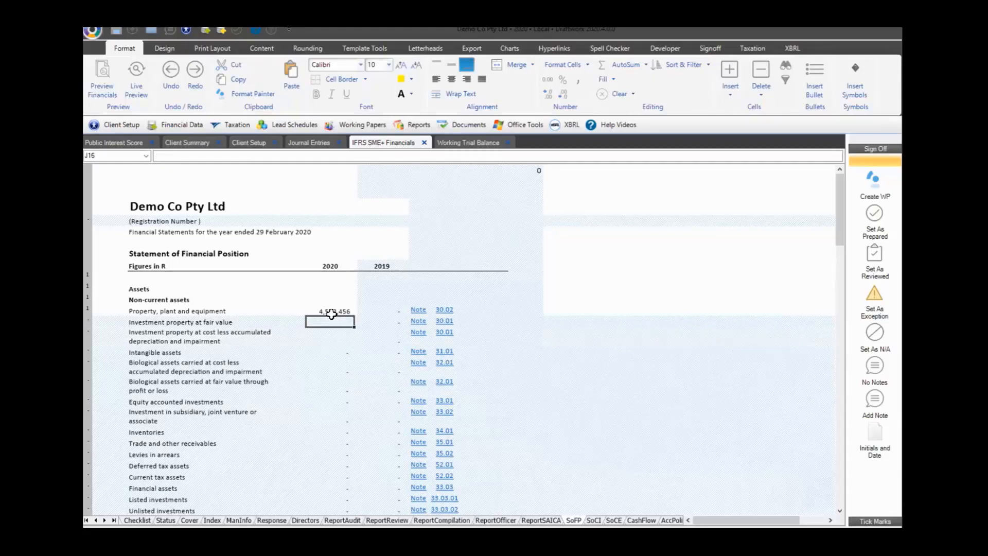
click(332, 312)
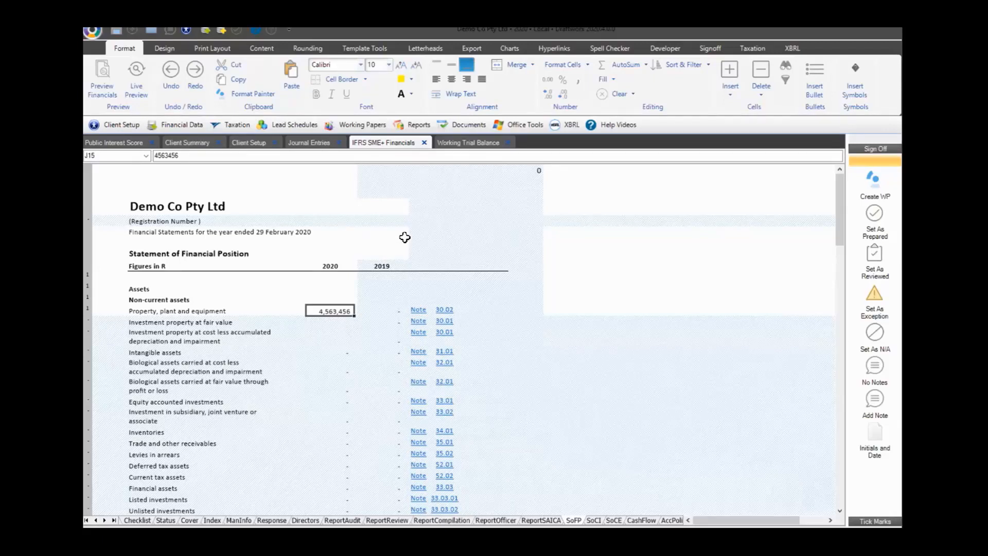
click(184, 130)
click(365, 48)
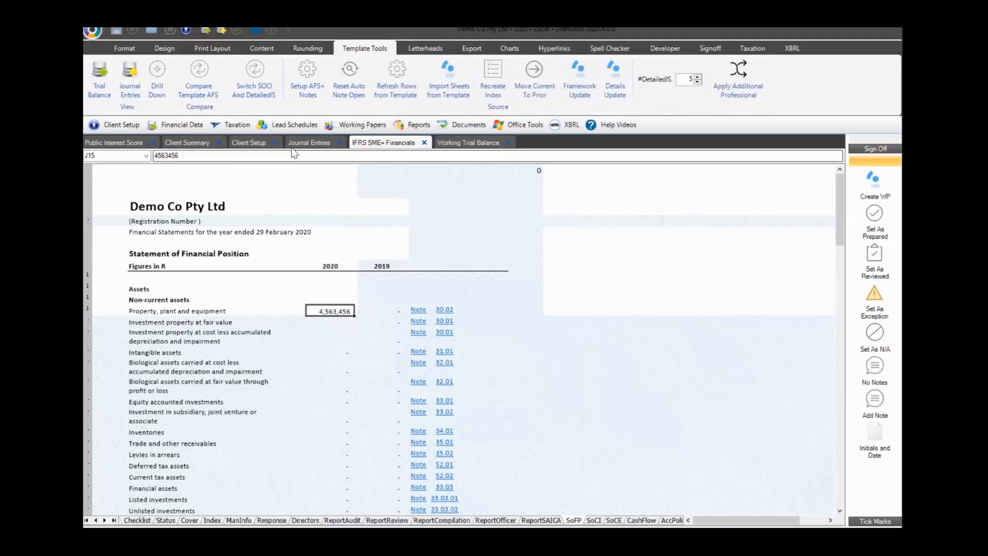
Refresh the SoFP rows from the template and confirm the overwrite, restoring 140,238
click(394, 72)
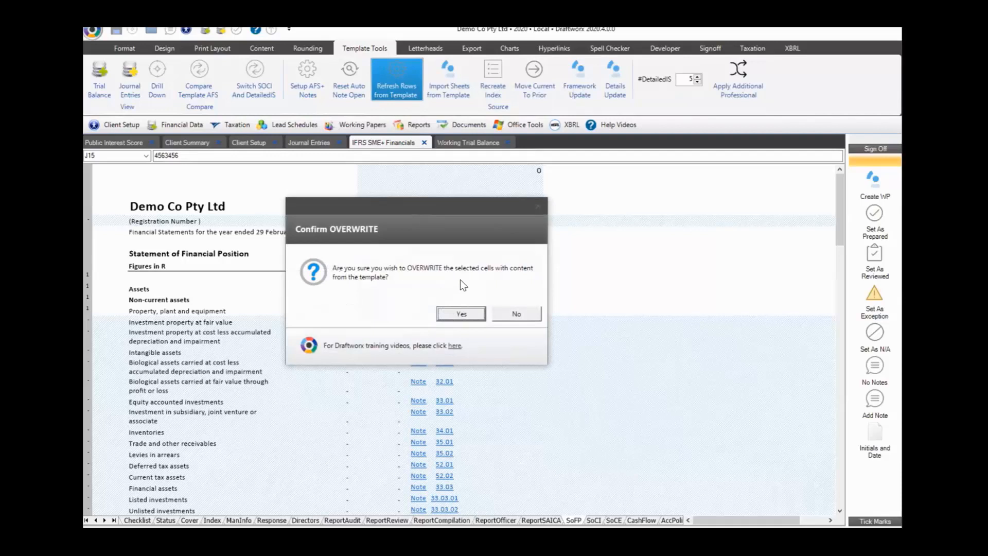
click(461, 315)
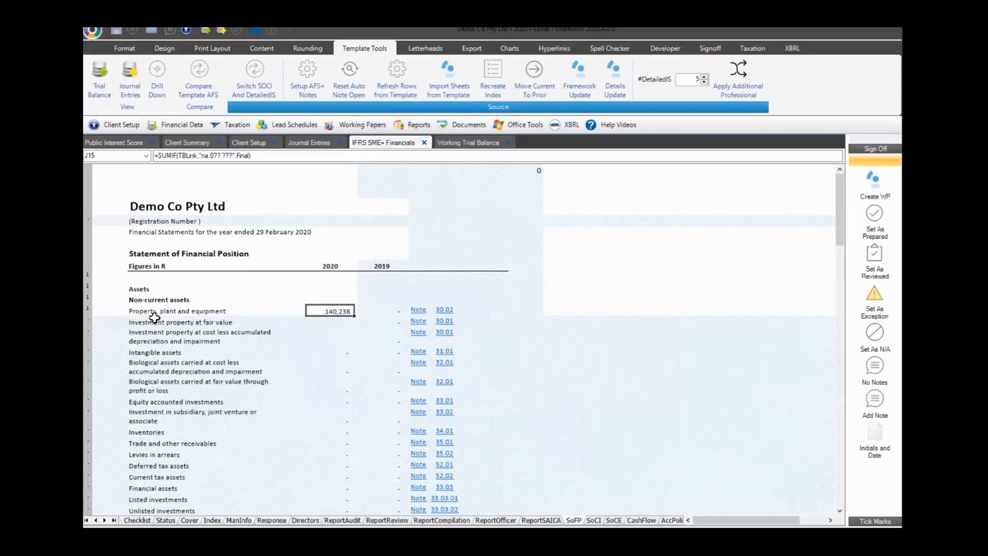
Overwrite the Investment property at cost and Intangible assets labels with junk text ghfdg and fdghdf
drag(154, 317, 401, 488)
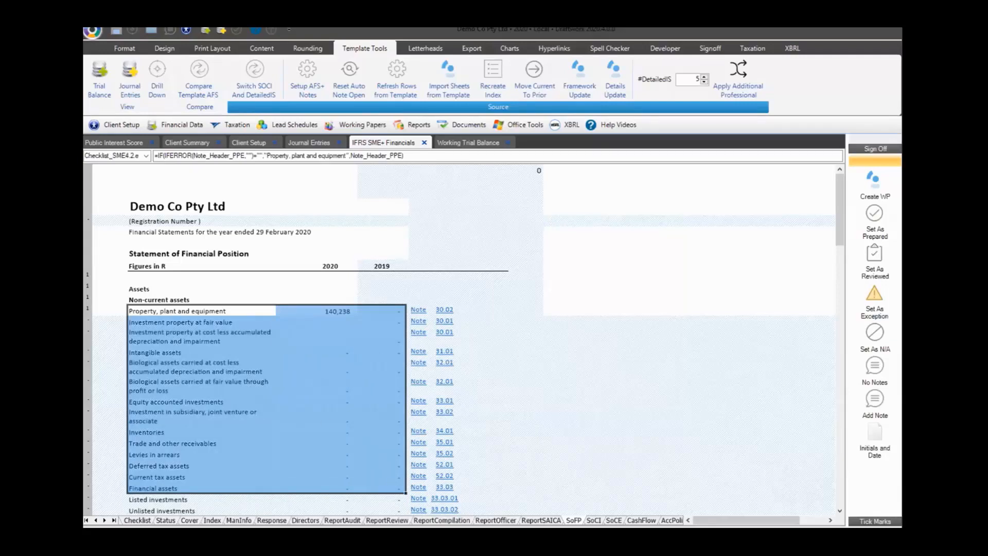
drag(217, 350, 216, 345)
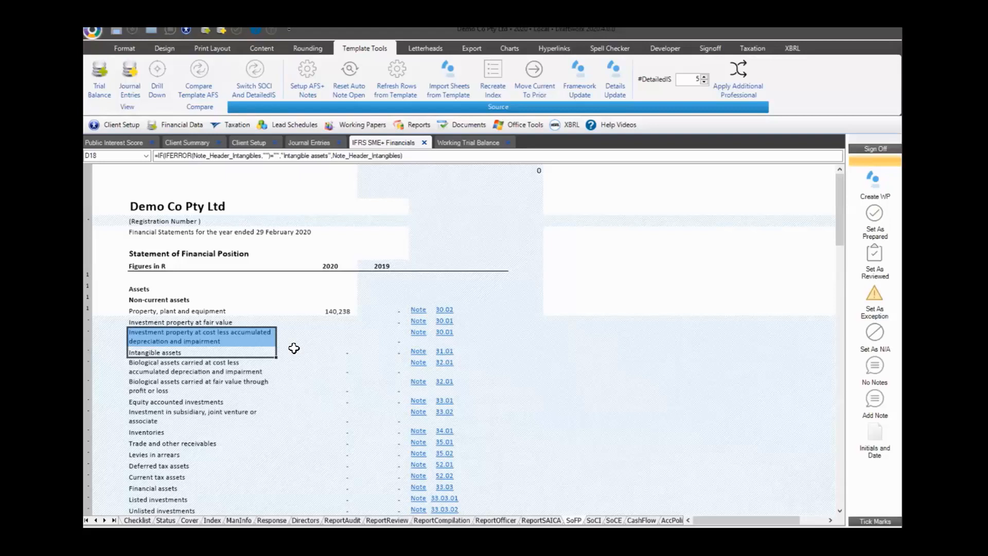
text(ghfdg)
key(Return)
text(fdghdf)
key(Return)
Fill the Notes column cells with random characters such as hfg, hfh, fghf and fgh
click(294, 348)
text(hfg)
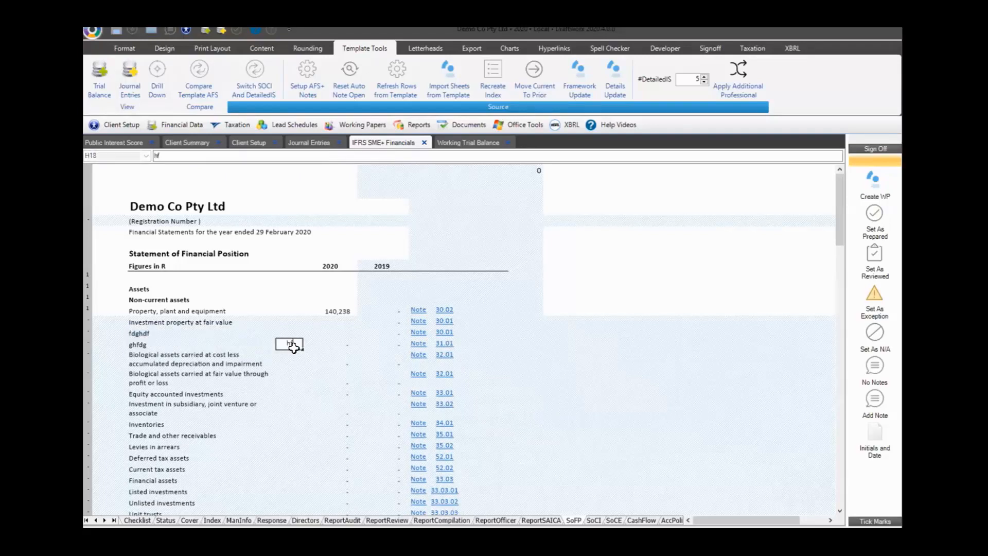
key(Return)
text(hfh)
key(Down)
text(fghf)
key(Down)
text(ghdfg)
key(Right)
key(Down)
text(h)
key(Down)
text(fgh)
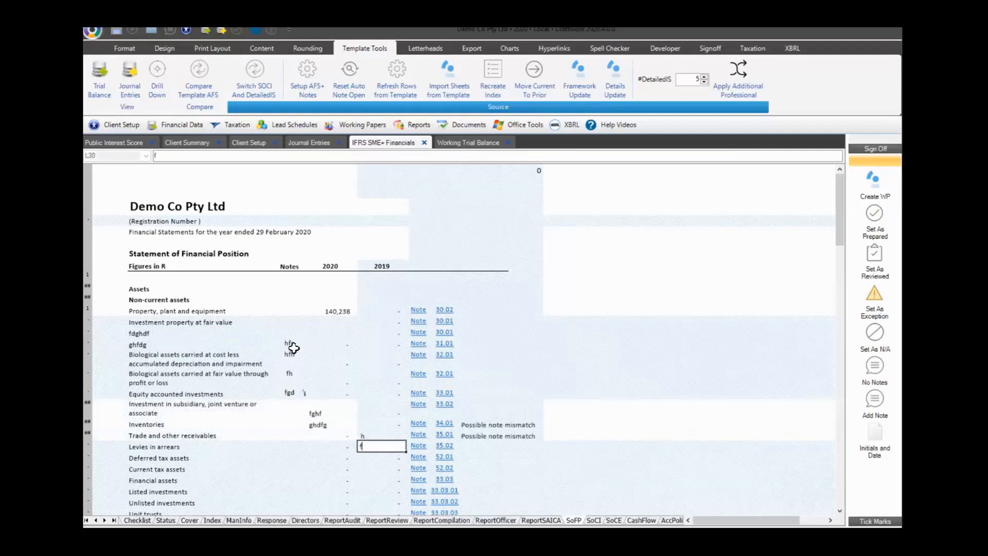
text(f)
key(Down)
text(g)
key(Left)
text(hf)
key(Down)
text(g)
key(Left)
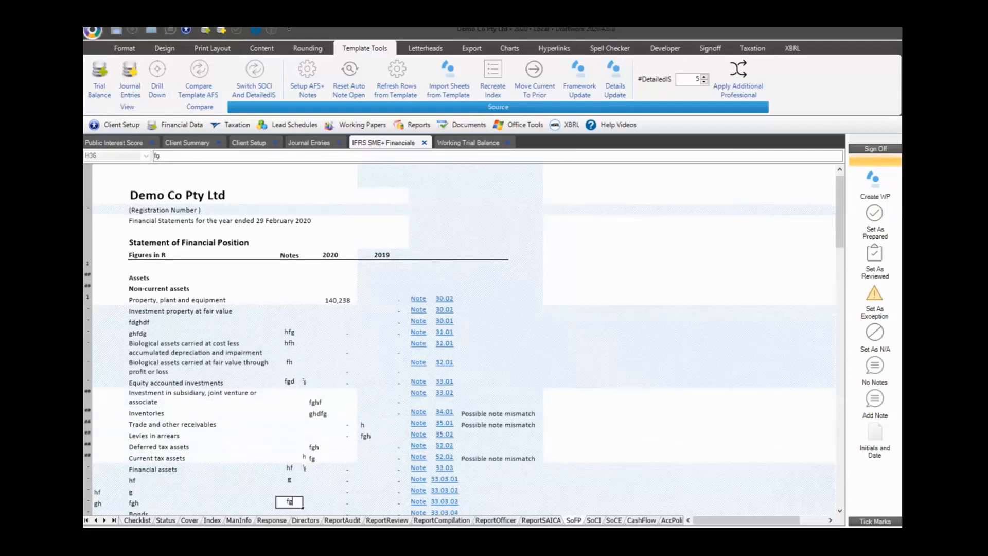
text(h)
key(Down)
text(fgh)
key(Down)
text(h)
key(Right)
text(f)
key(Down)
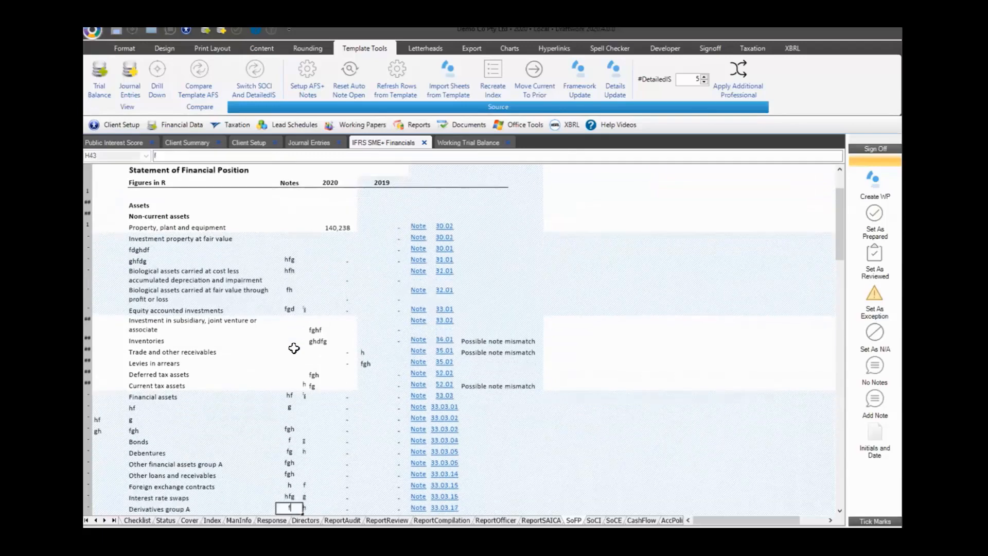
text(fg)
key(Right)
text(hfg)
key(Right)
text(h)
key(Down)
text(fgh)
key(Down)
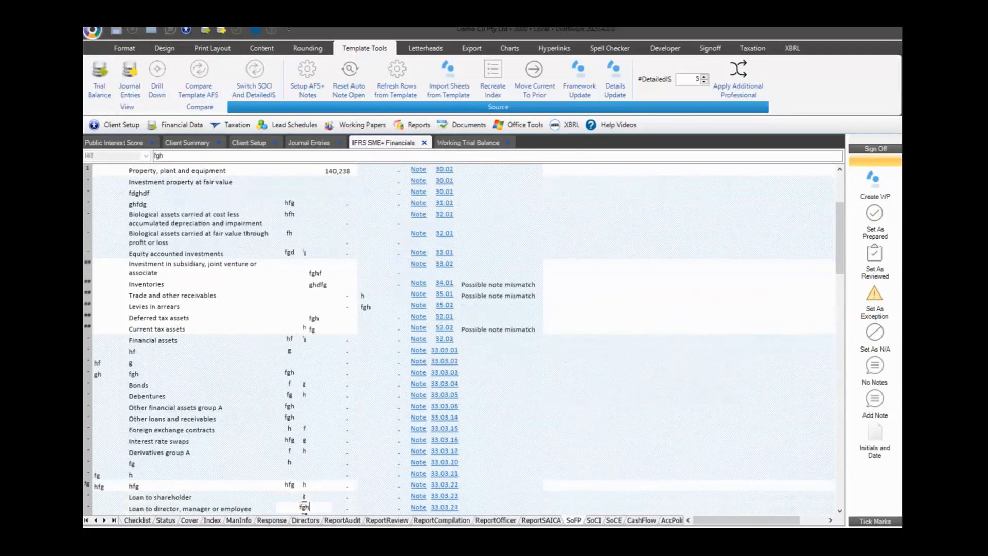
scroll(293, 349, up, 5)
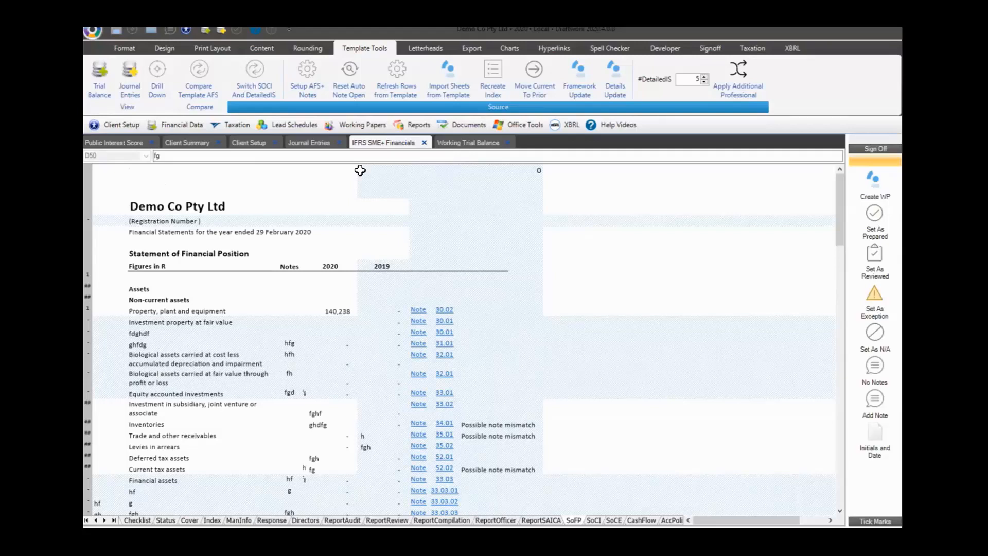
Import the SoFP worksheet from the template, answering No to recreating the Index page
click(423, 51)
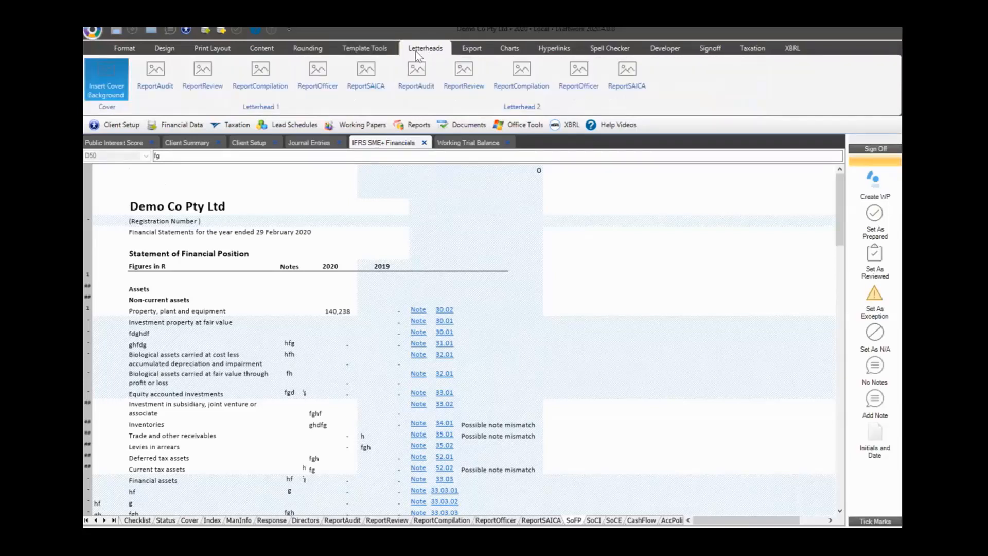
click(351, 49)
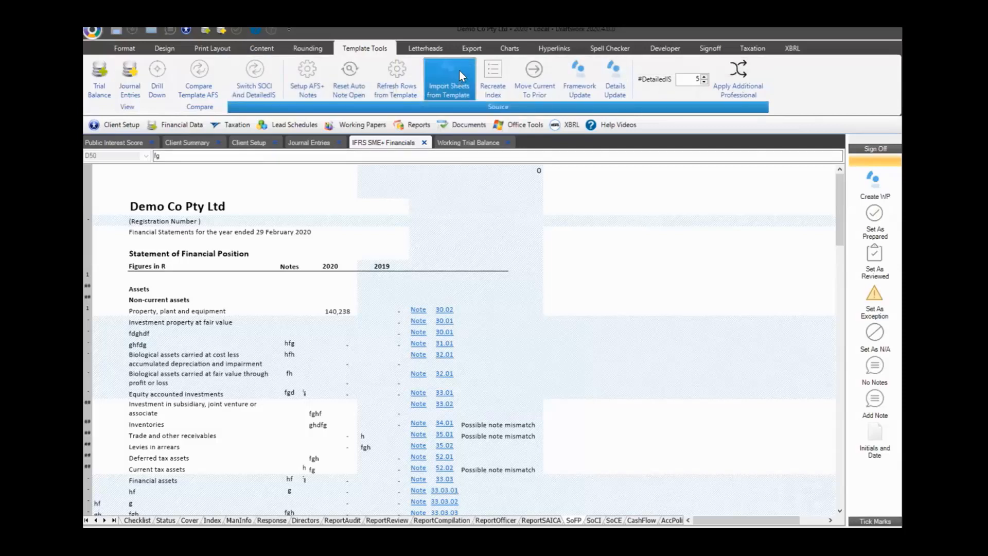
click(455, 69)
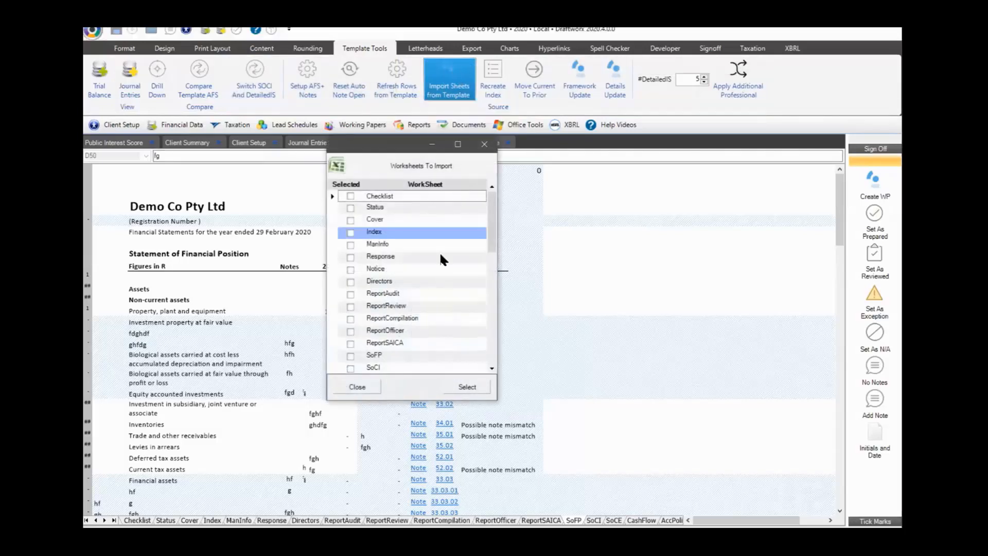
scroll(427, 318, down, 2)
click(350, 281)
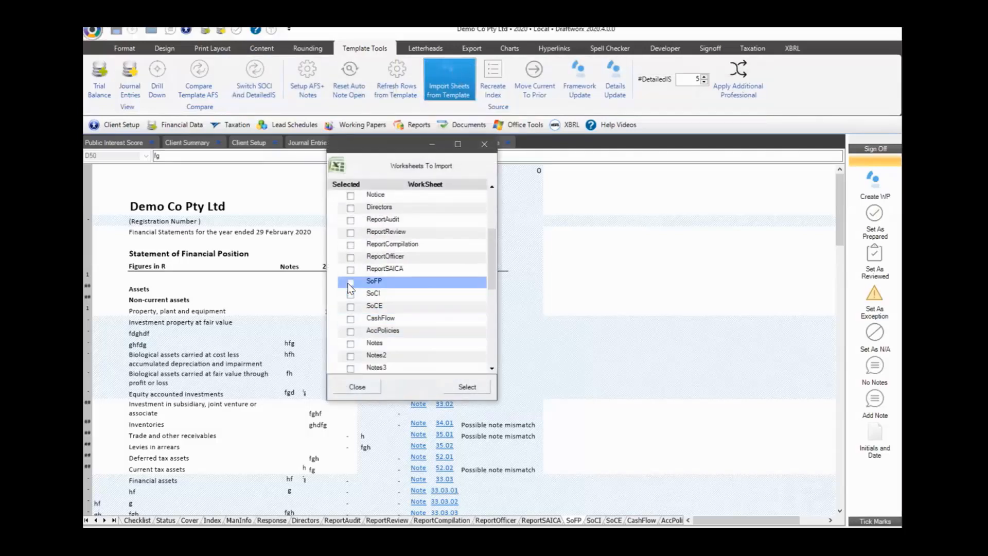
click(466, 387)
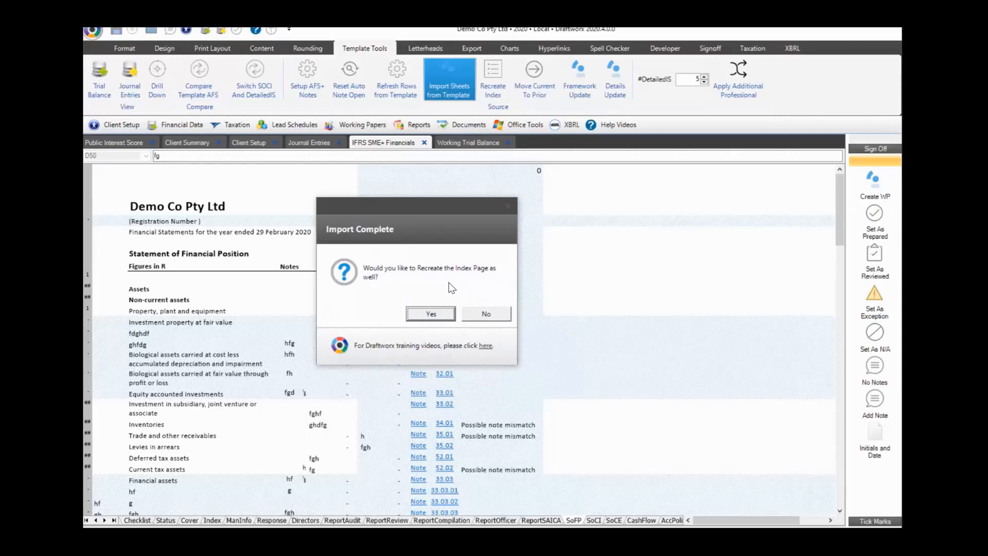
click(487, 315)
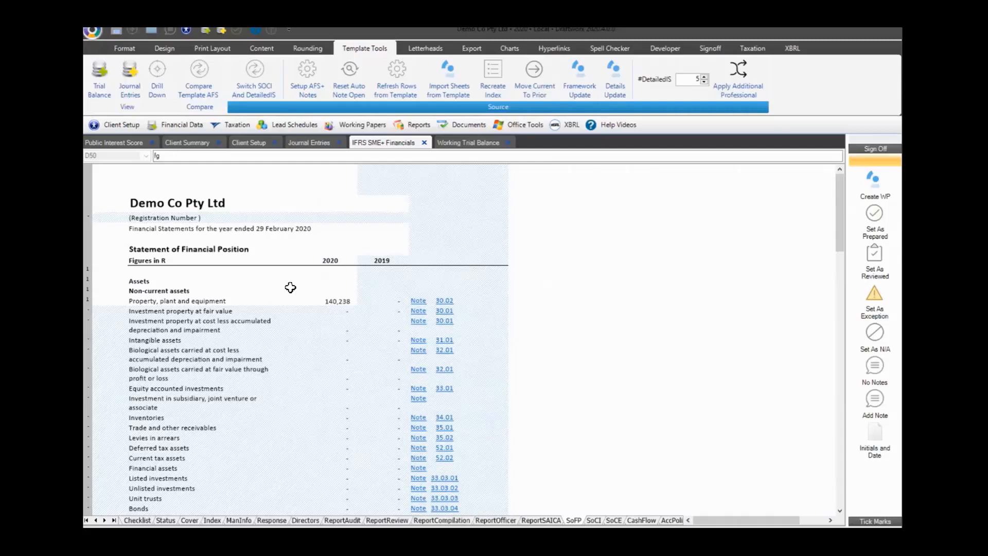
click(93, 32)
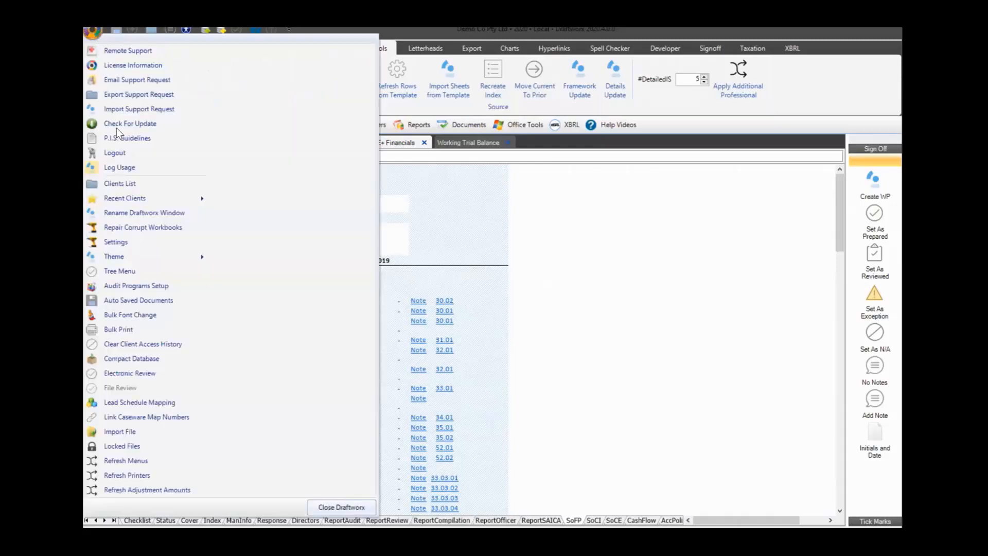
click(134, 150)
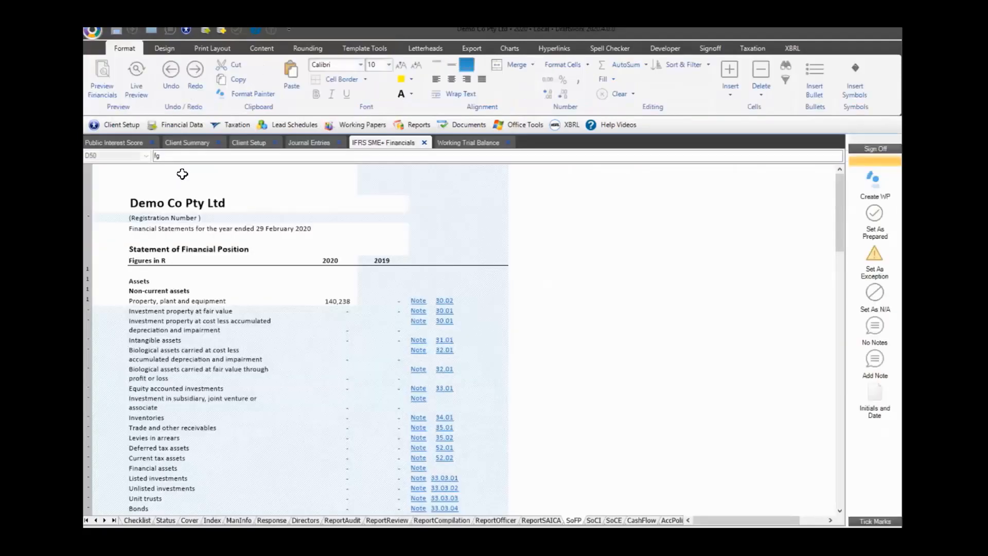
click(332, 302)
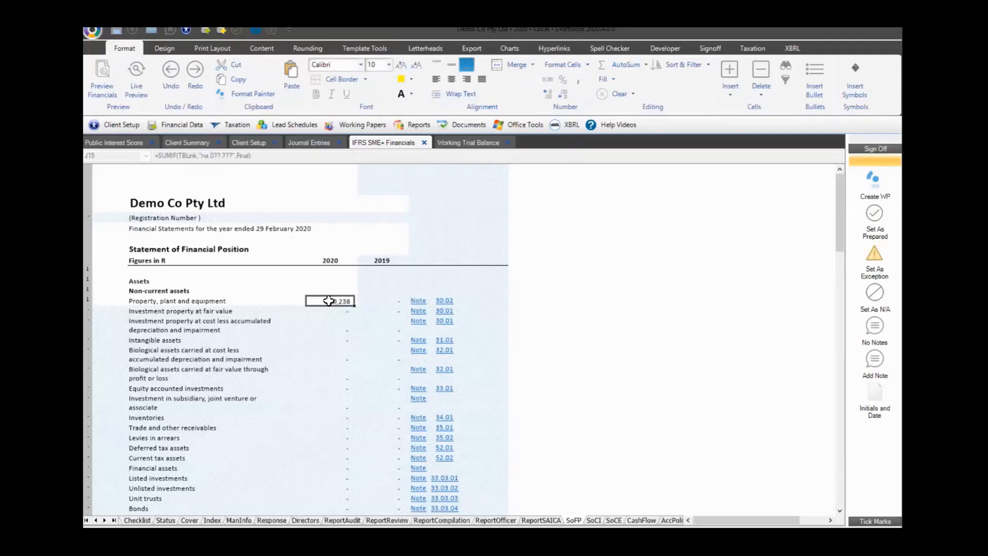
key(Down)
key(Down)
key(Down)
key(Down)
key(Down)
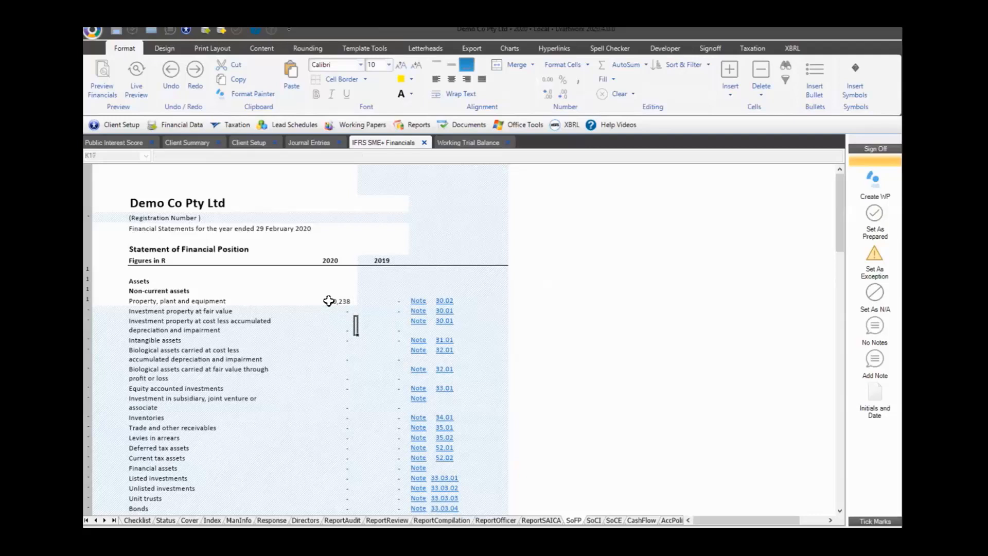
key(Down)
key(Down)
key(Down)
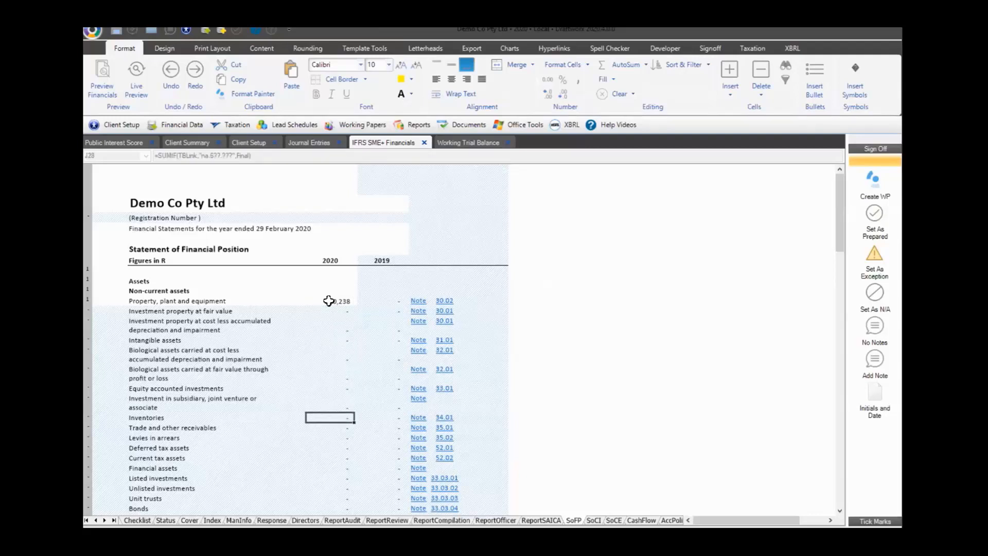
click(93, 32)
click(113, 153)
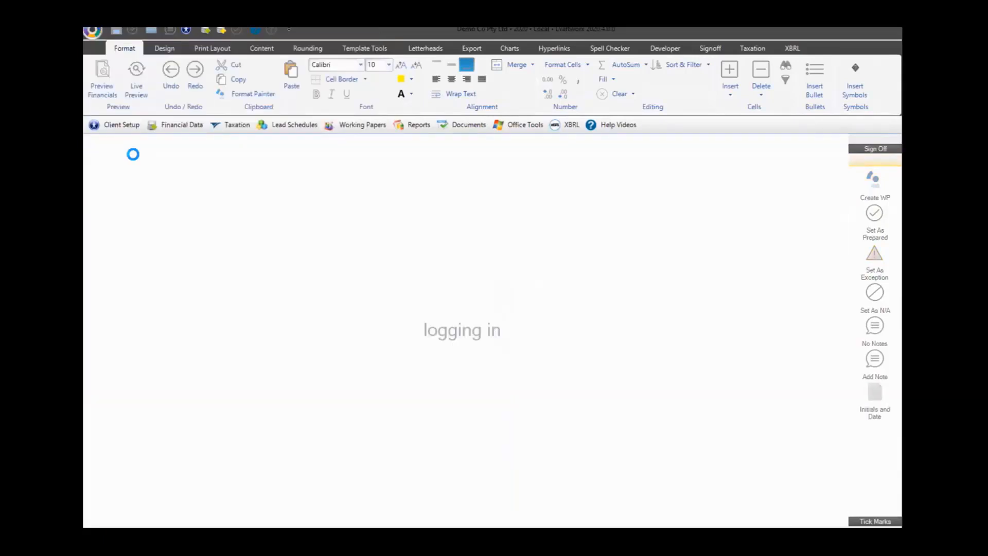
text(•••••••••)
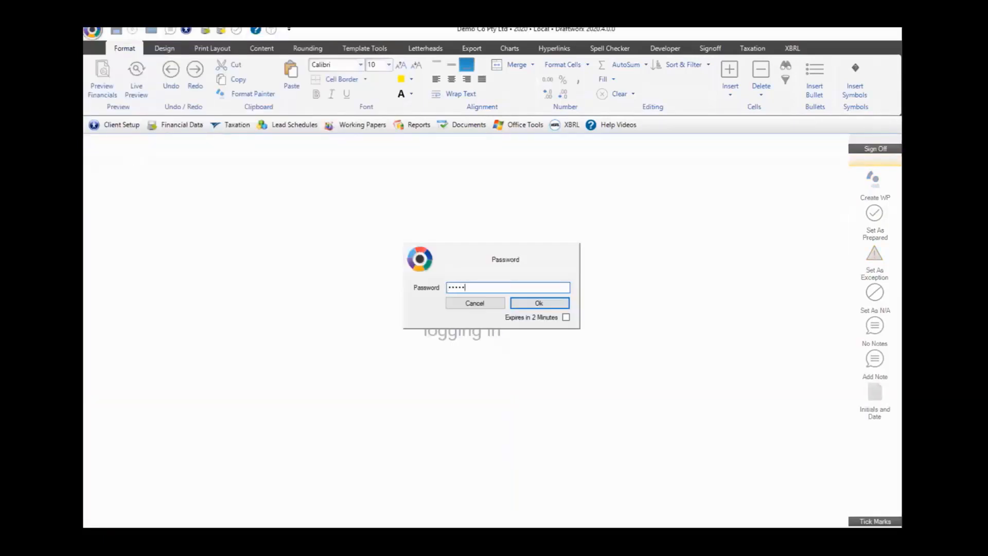
text(•)
click(542, 304)
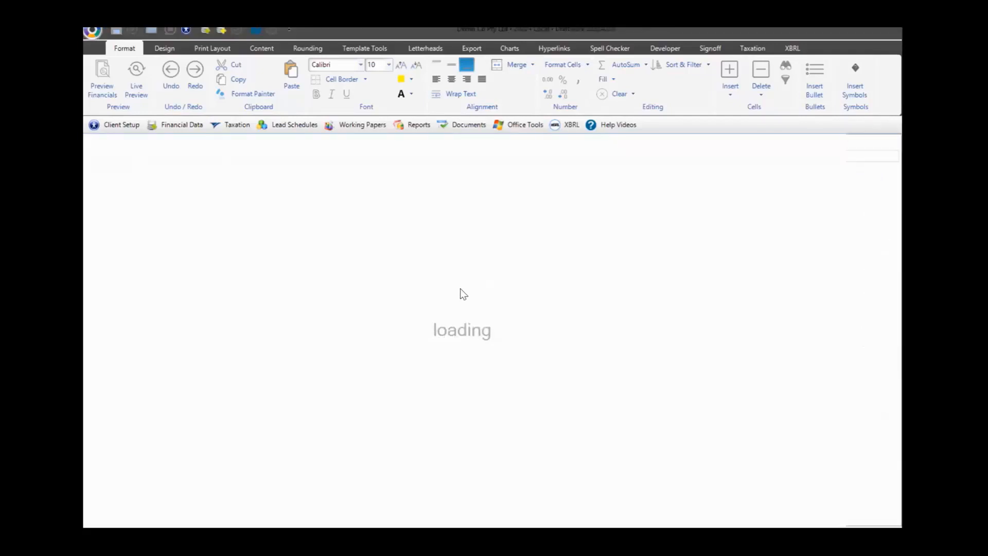
click(320, 300)
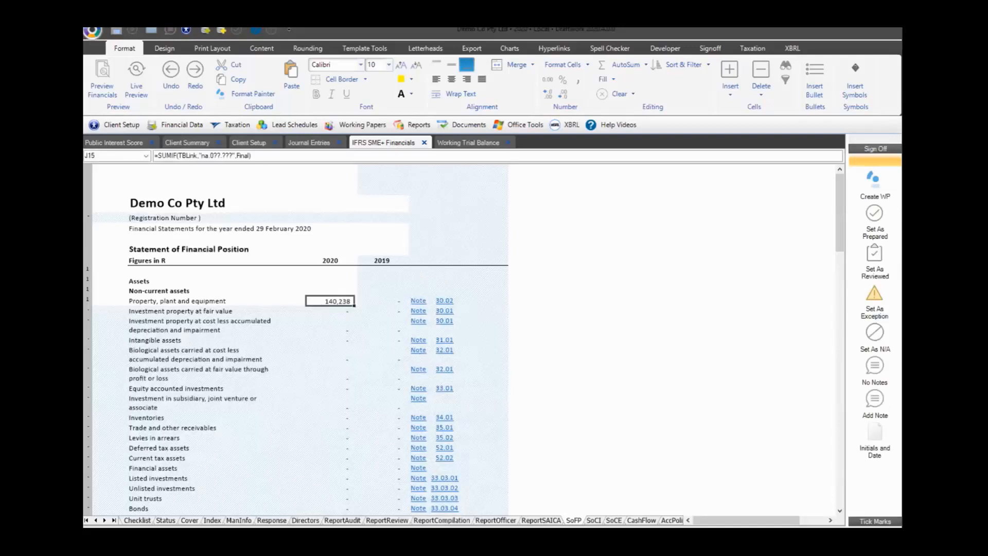
click(212, 520)
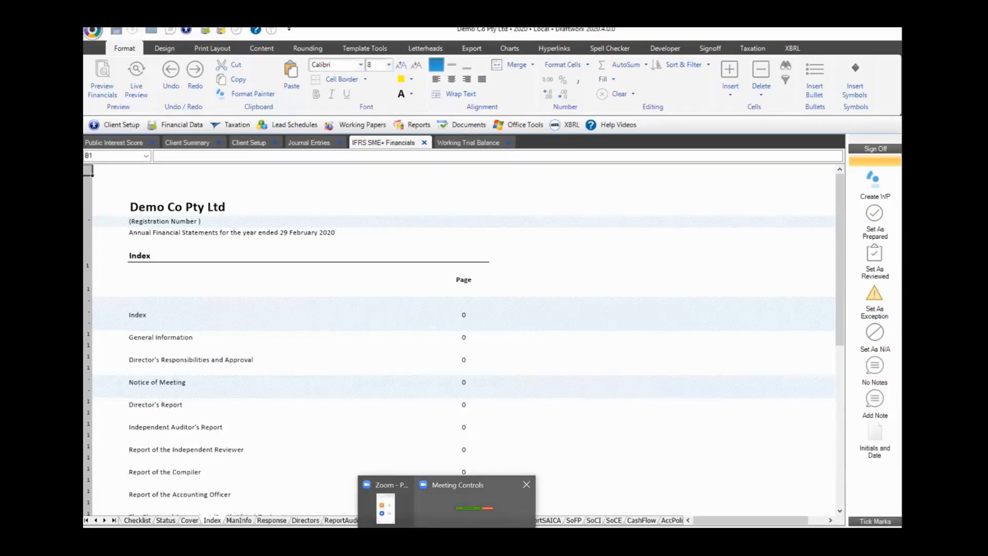
click(725, 306)
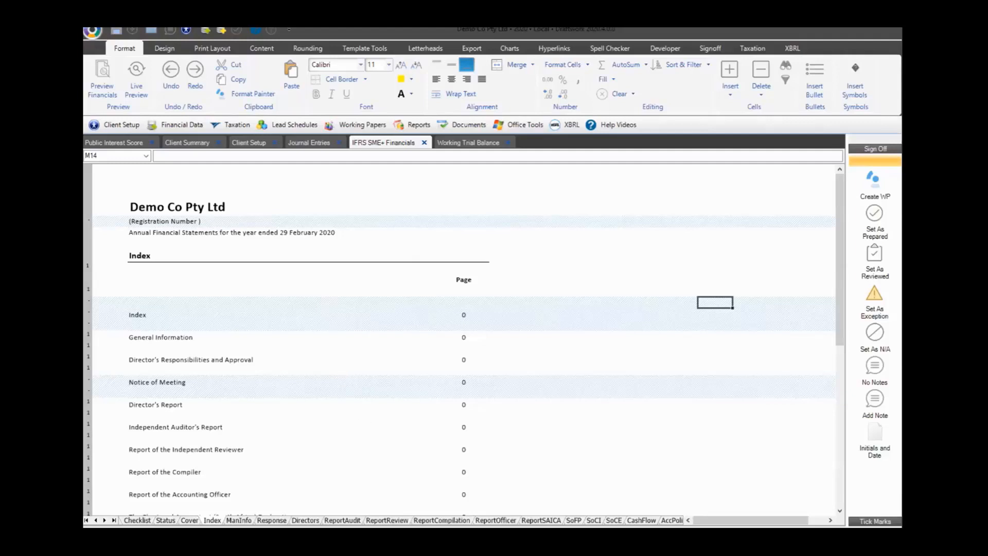
click(190, 359)
scroll(474, 339, down, 10)
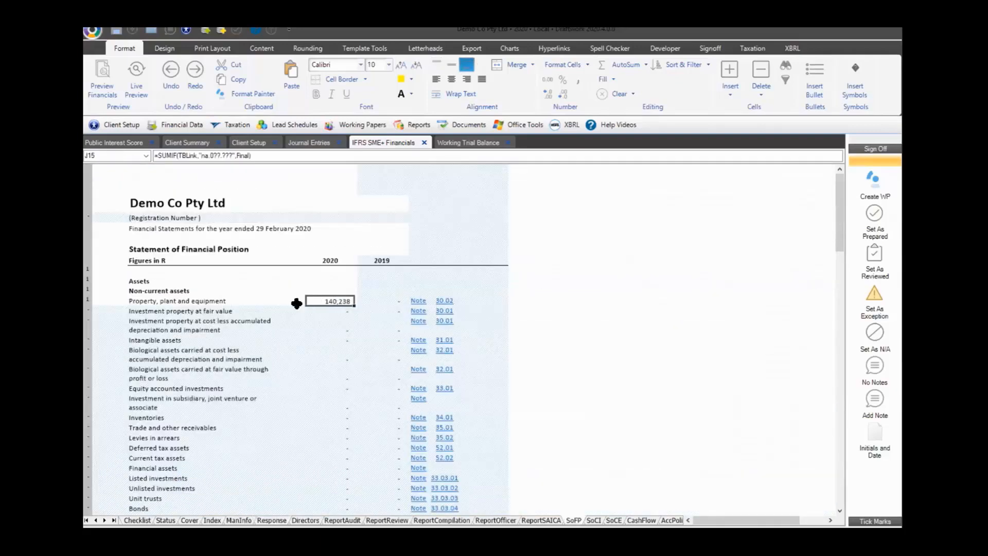
Link cell H13 beside Assets to the PPE note number in Notes!C29
click(291, 283)
text(=)
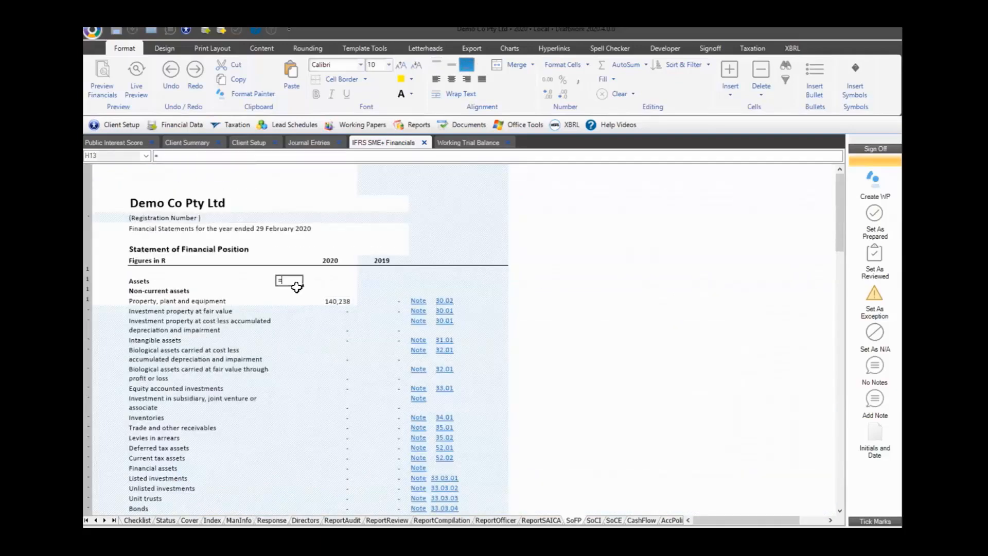
click(418, 387)
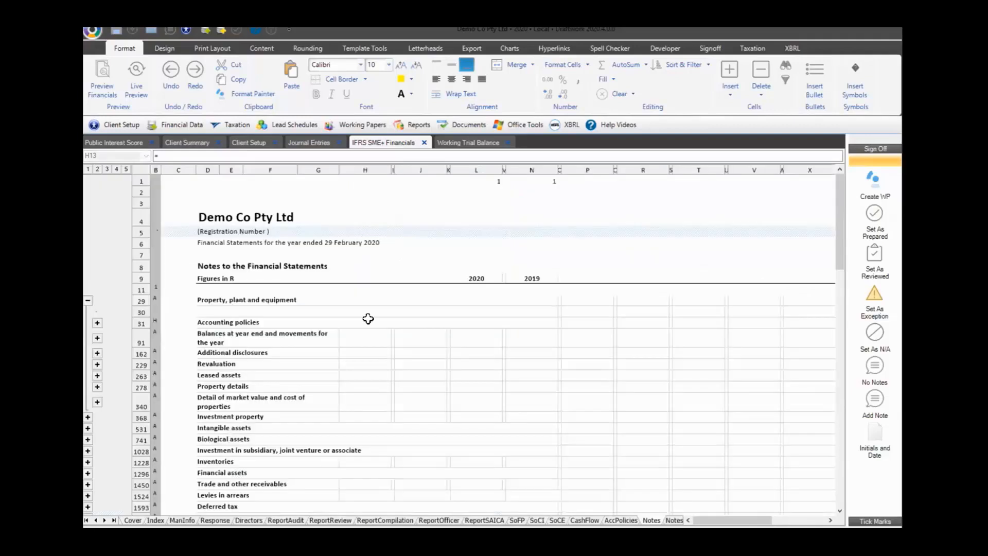
click(97, 323)
click(189, 304)
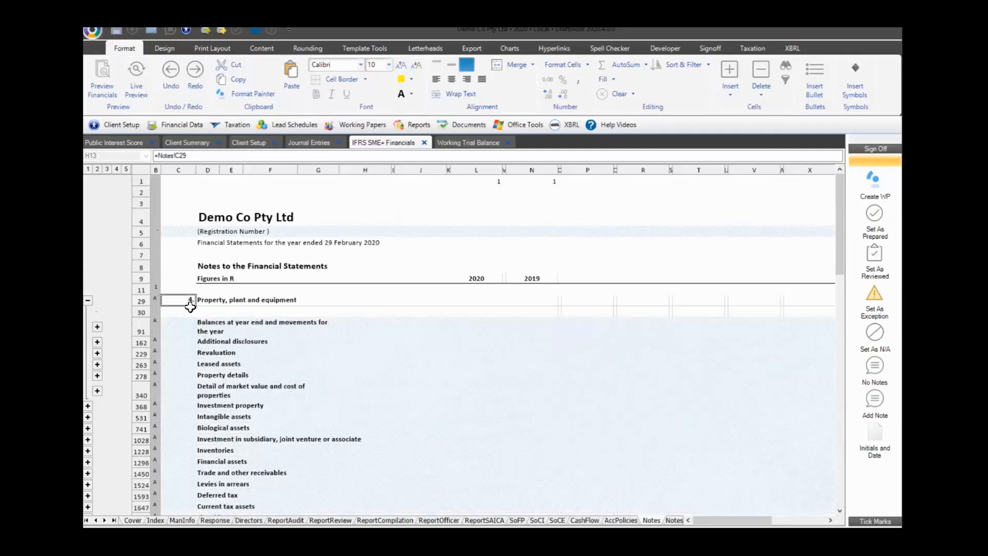
key(Return)
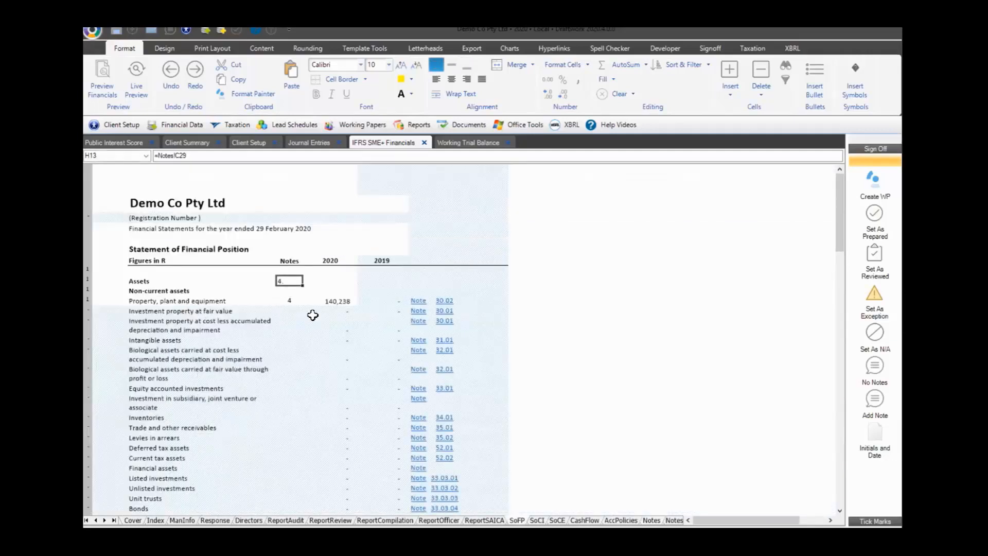
Change H13's formula to ="TExt and then the number "&Notes!C29
click(170, 155)
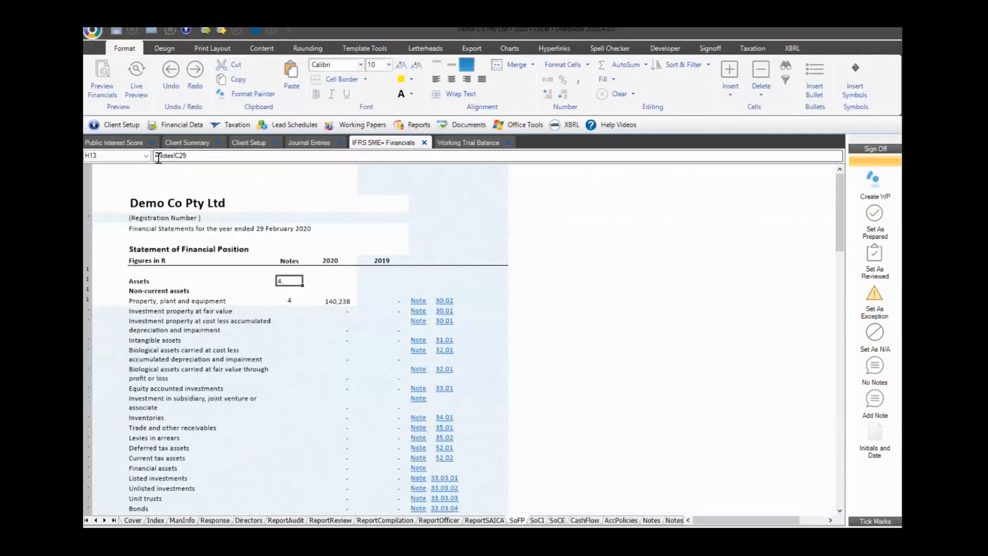
text("TExt a)
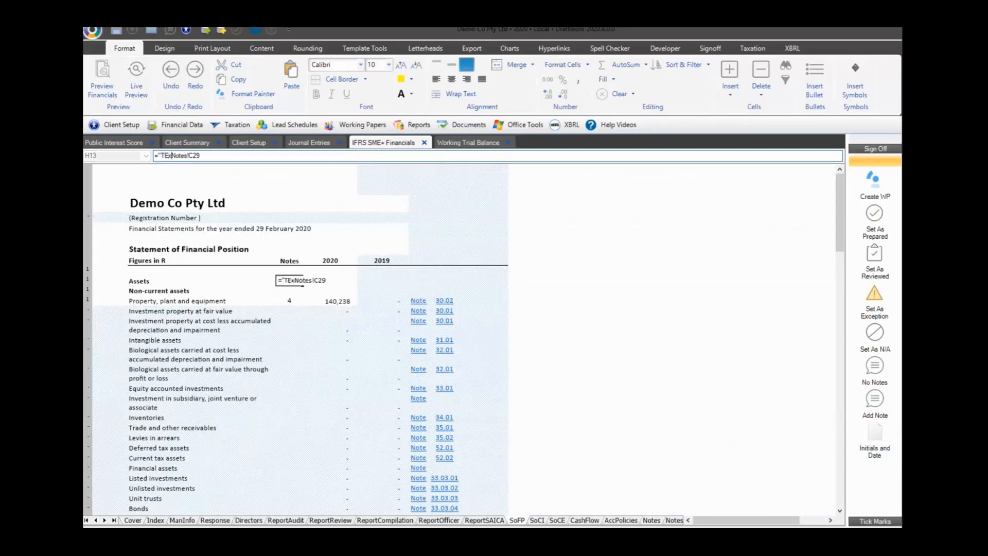
text(nd then the nu)
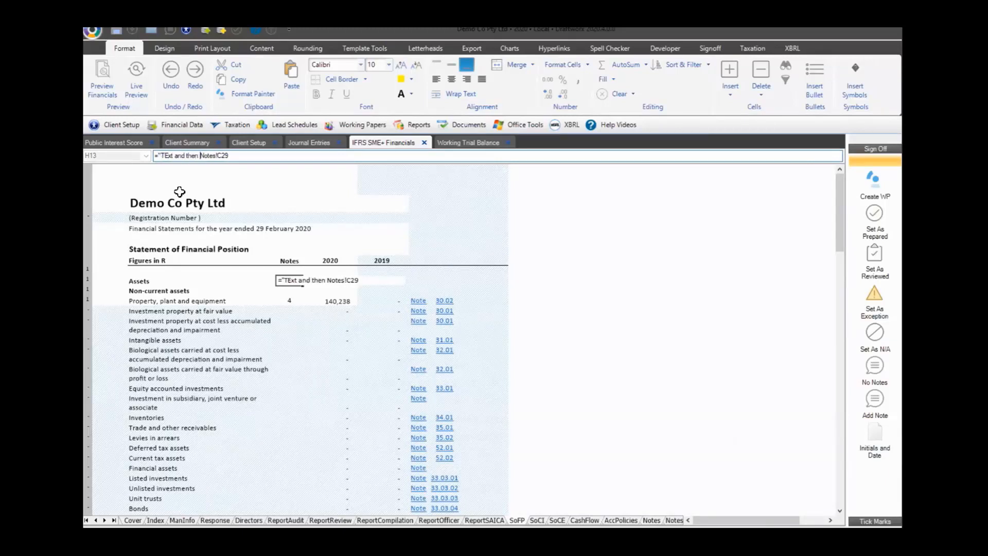
text(mber)
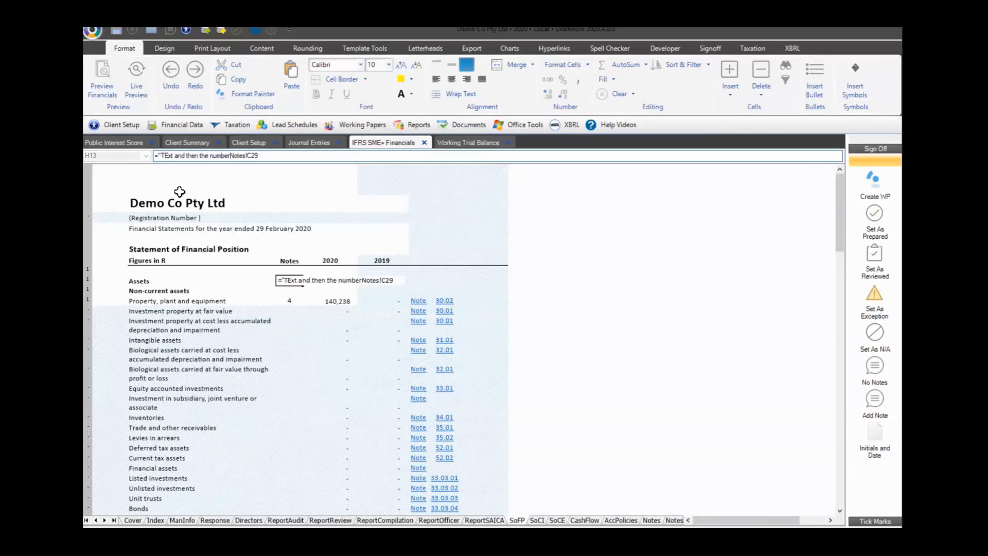
text( "&)
key(Return)
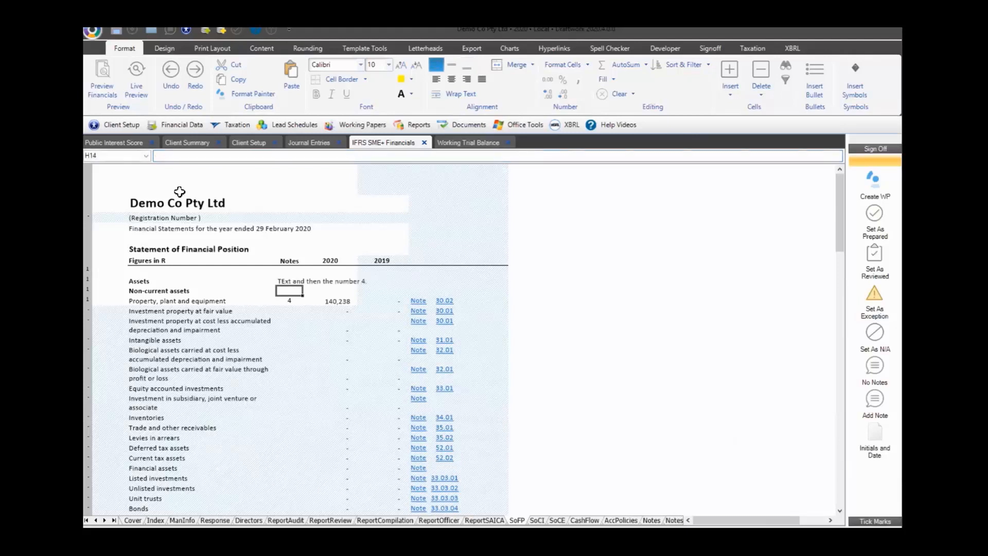
click(286, 282)
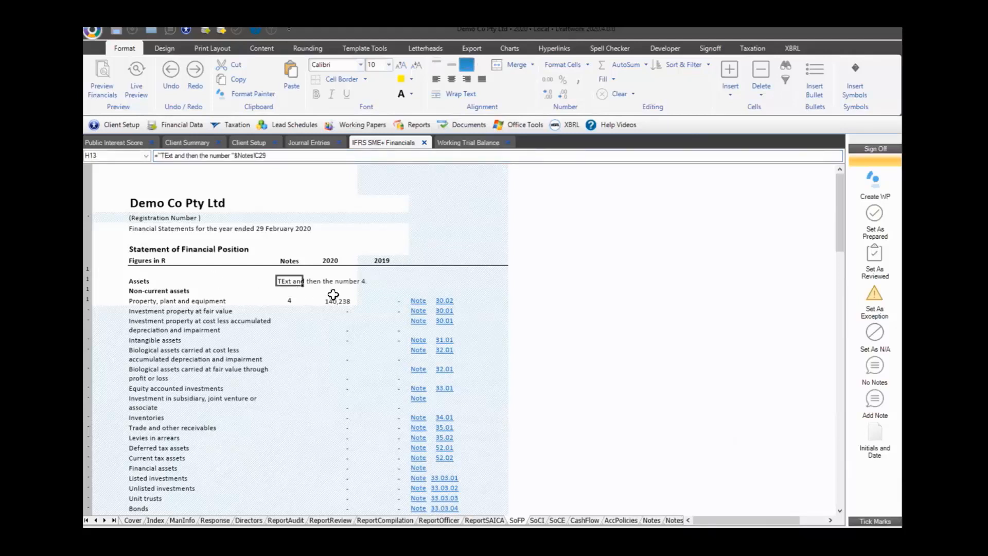
Switch to the Working Trial Balance view
click(162, 47)
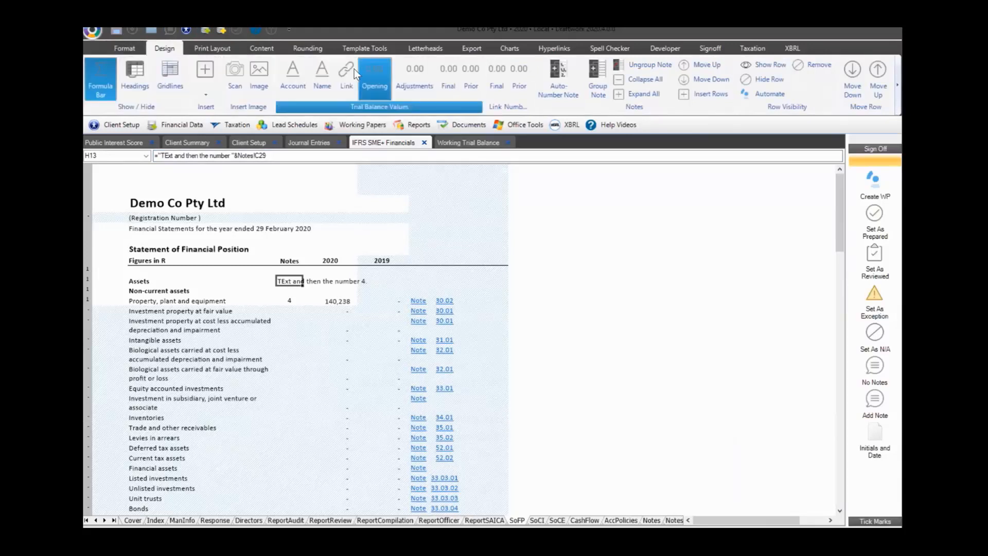
click(119, 49)
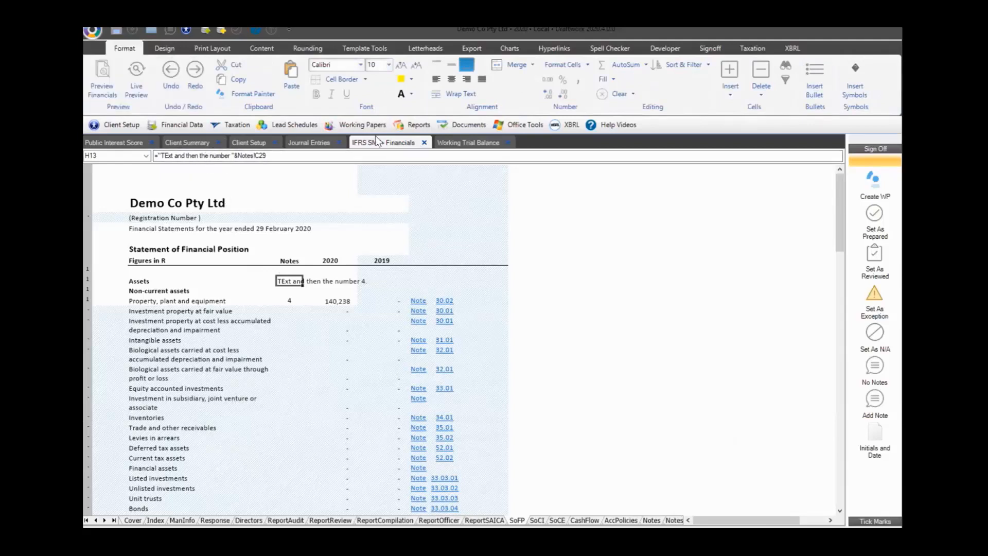
click(461, 147)
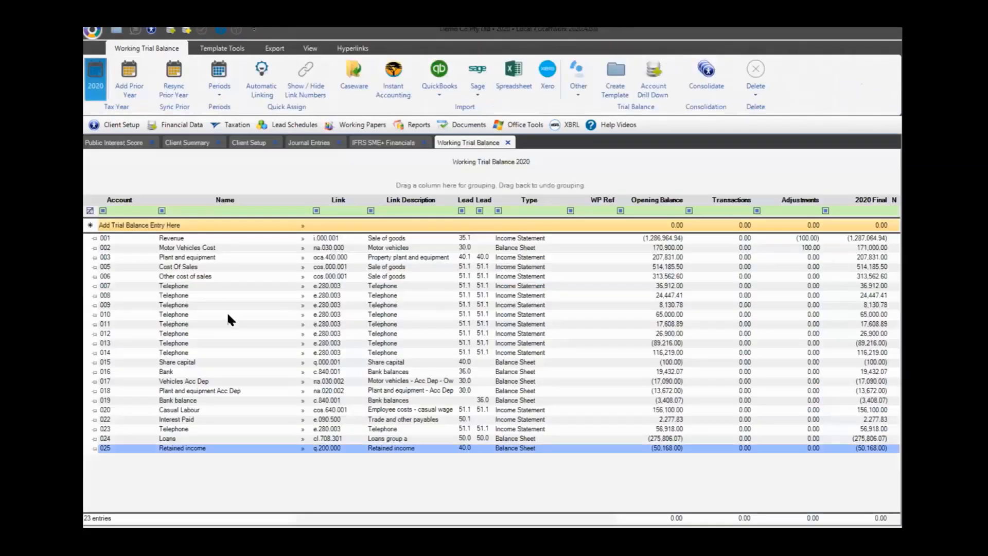
Display the Link Numbers panel beside the 2020 working trial balance
click(304, 89)
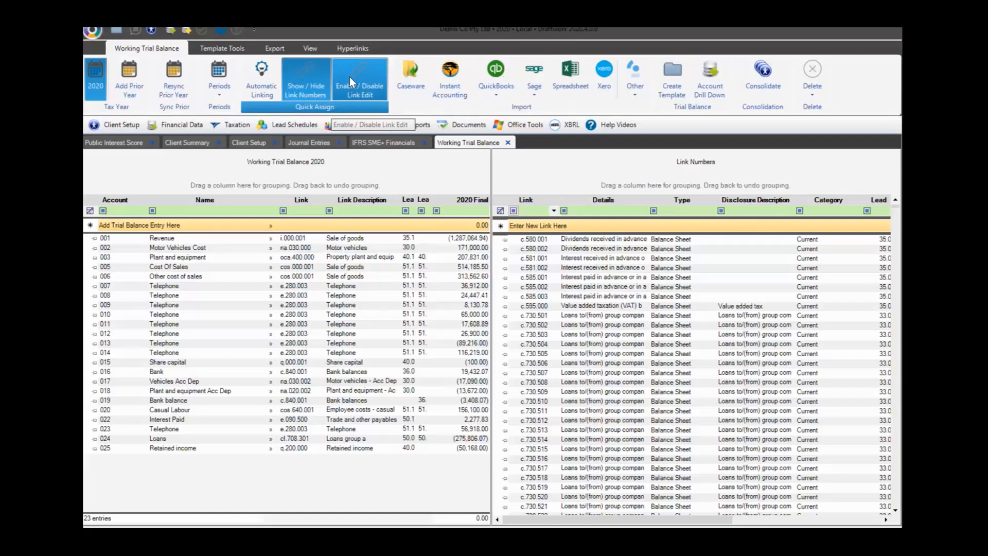
Filter link details by 'post' and set e.436.000 Postage's disclosure description to Courier
click(494, 240)
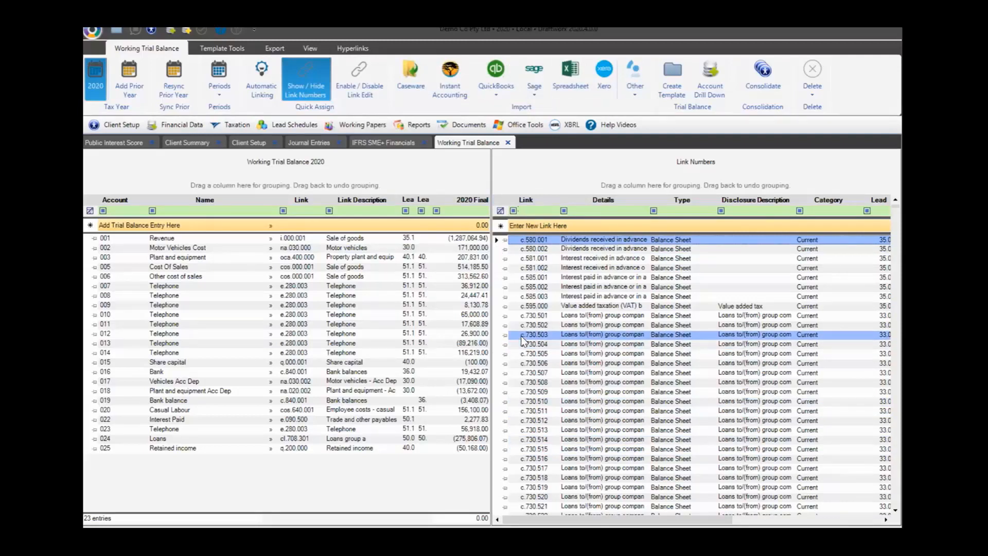
scroll(515, 332, down, 3)
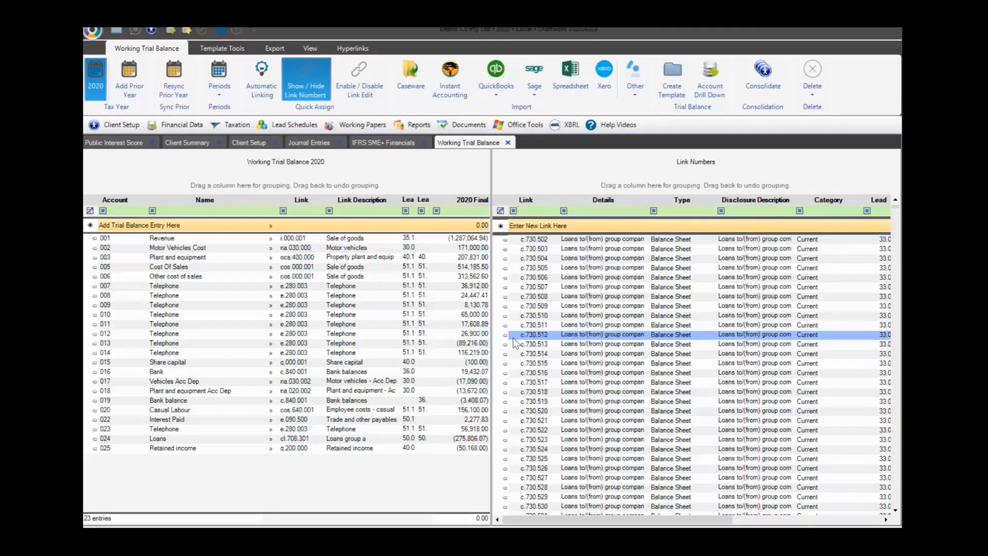
click(581, 211)
text(oth)
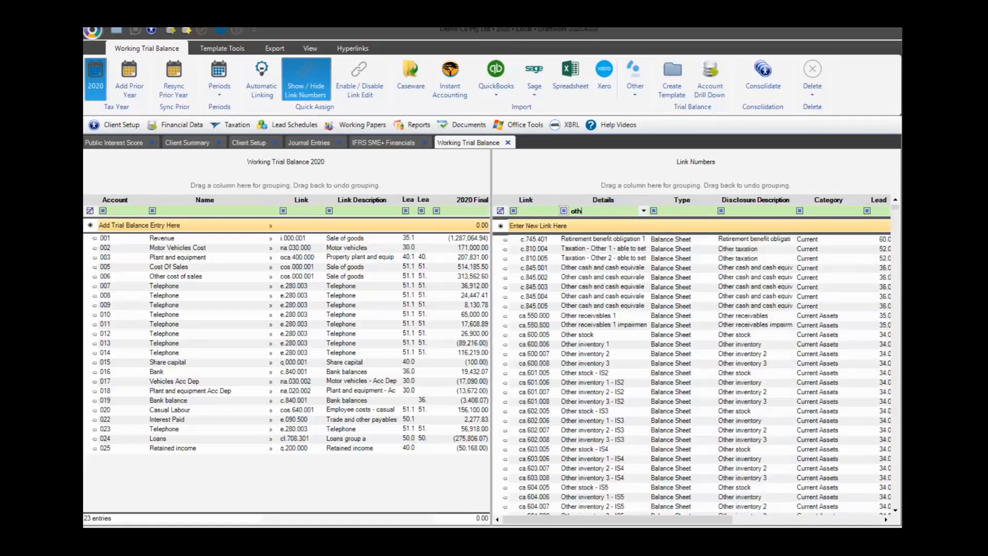
text(er ex)
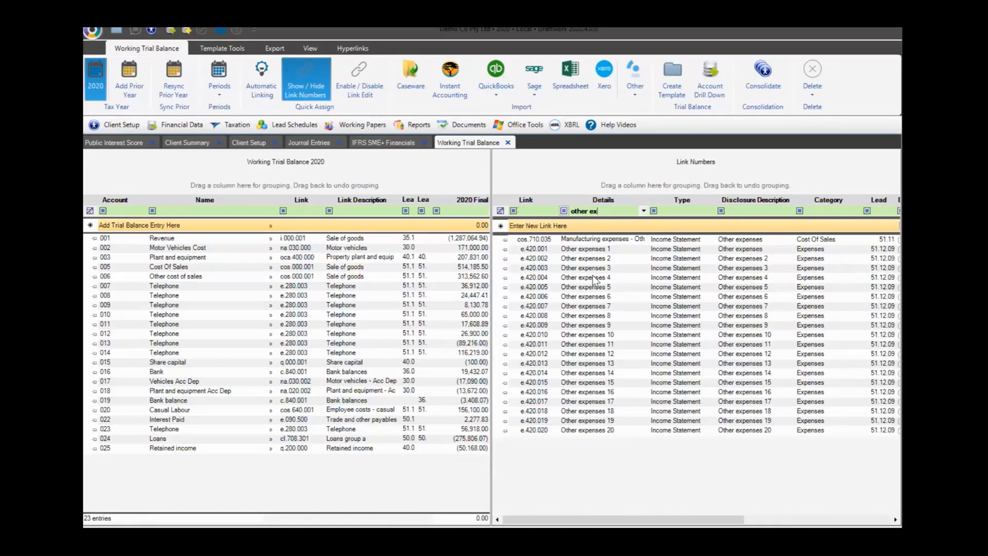
key(BackSpace)
key(BackSpace)
key(BackSpace)
key(BackSpace)
key(BackSpace)
key(BackSpace)
key(BackSpace)
key(BackSpace)
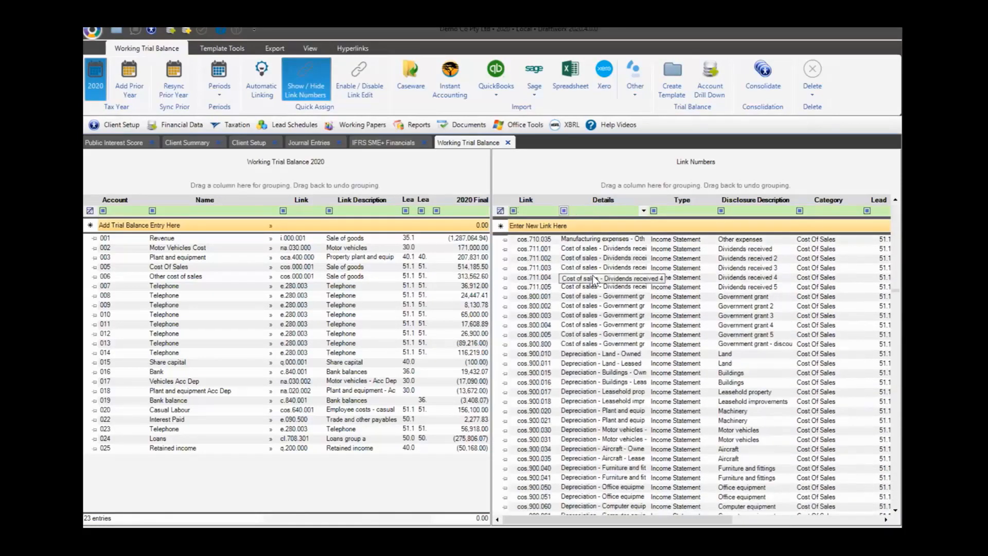
text(posdt)
key(BackSpace)
key(BackSpace)
key(BackSpace)
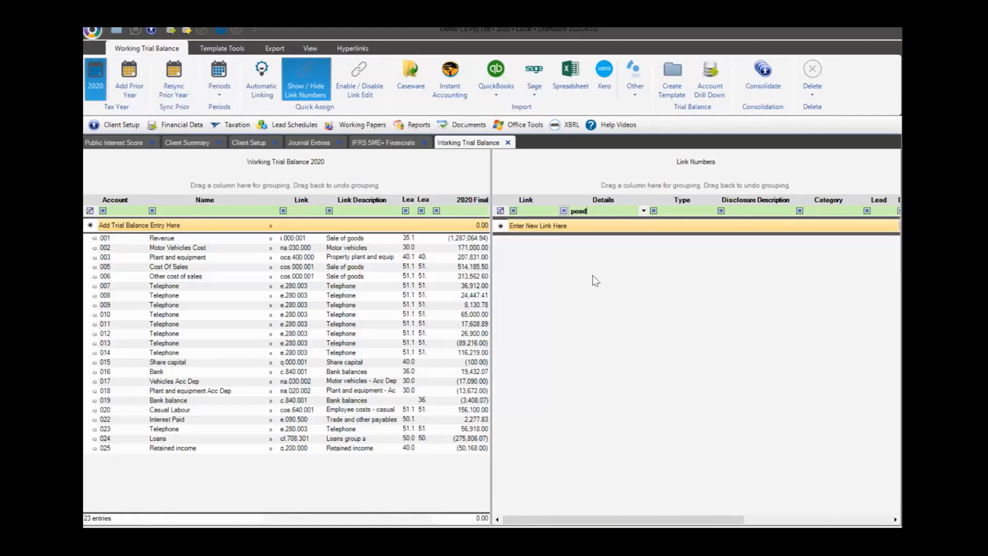
text(st)
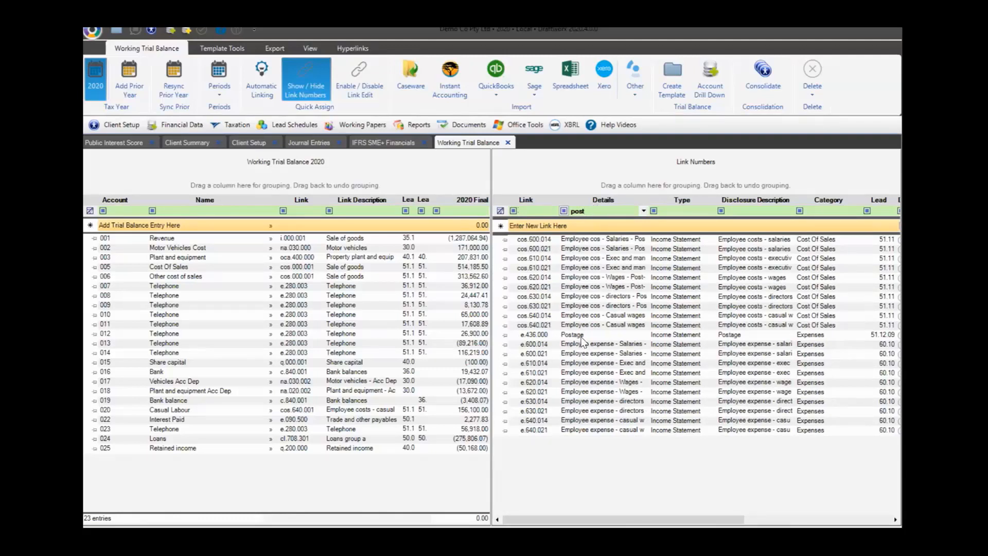
click(739, 335)
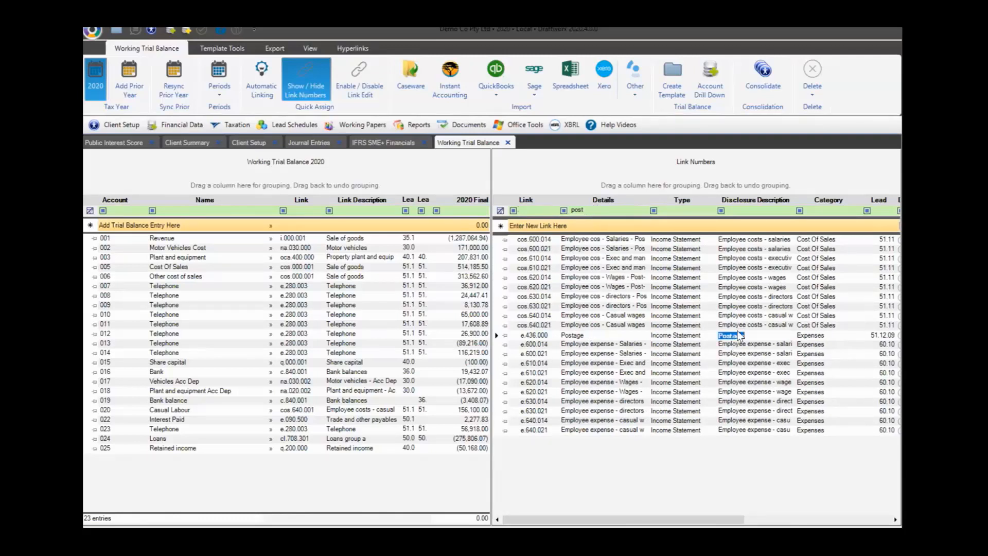
text(Courier)
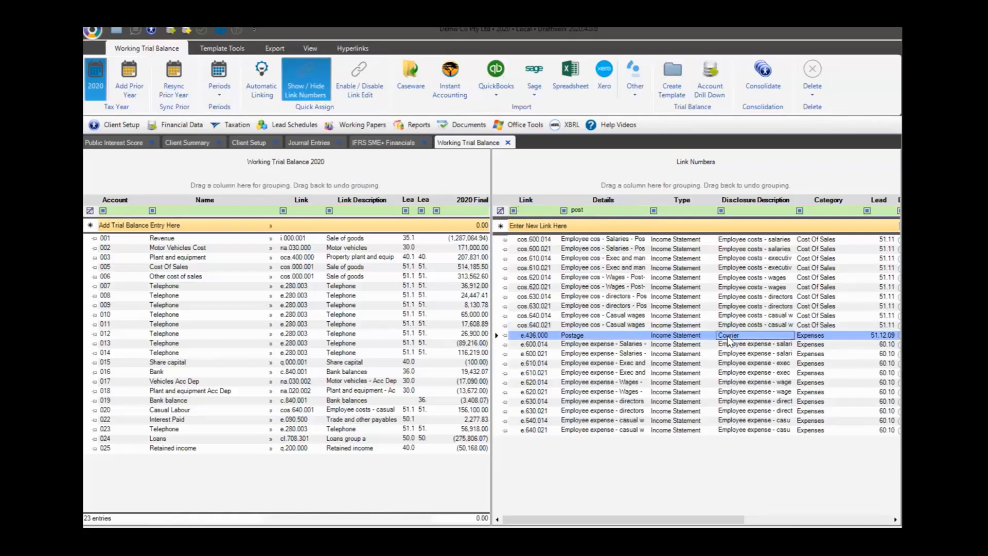
Remove the 'post' filter and filter the Link column by 'e'
click(500, 211)
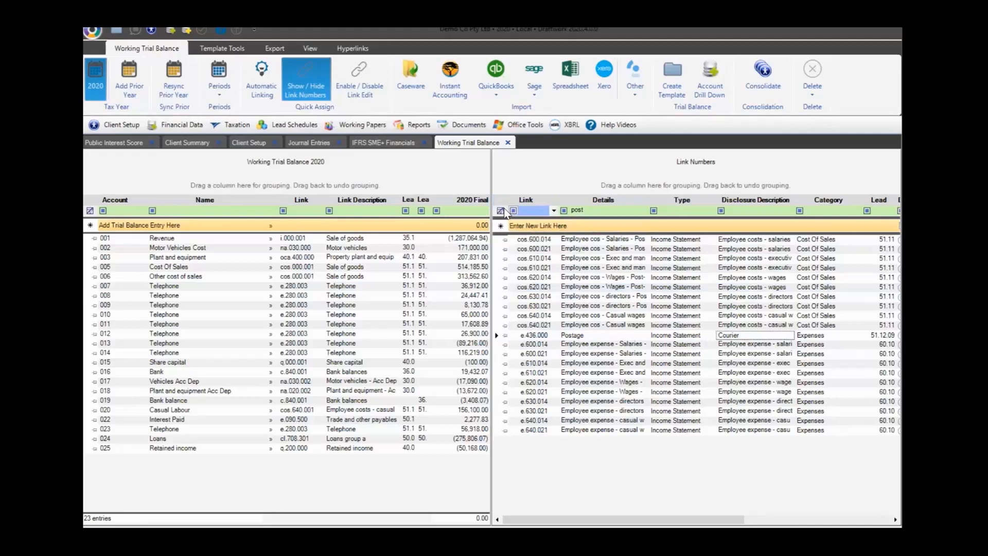
click(528, 211)
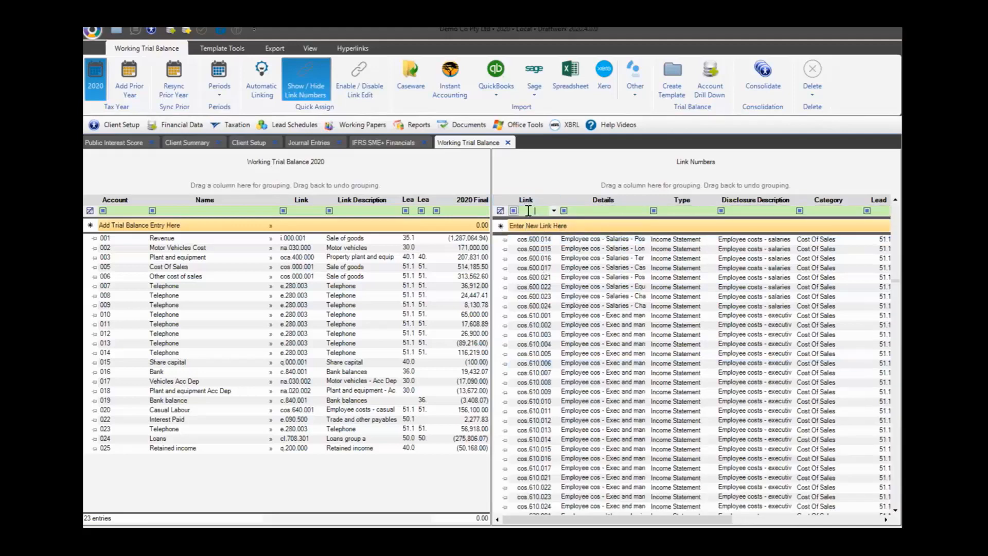
text(e.)
scroll(586, 362, down, 10)
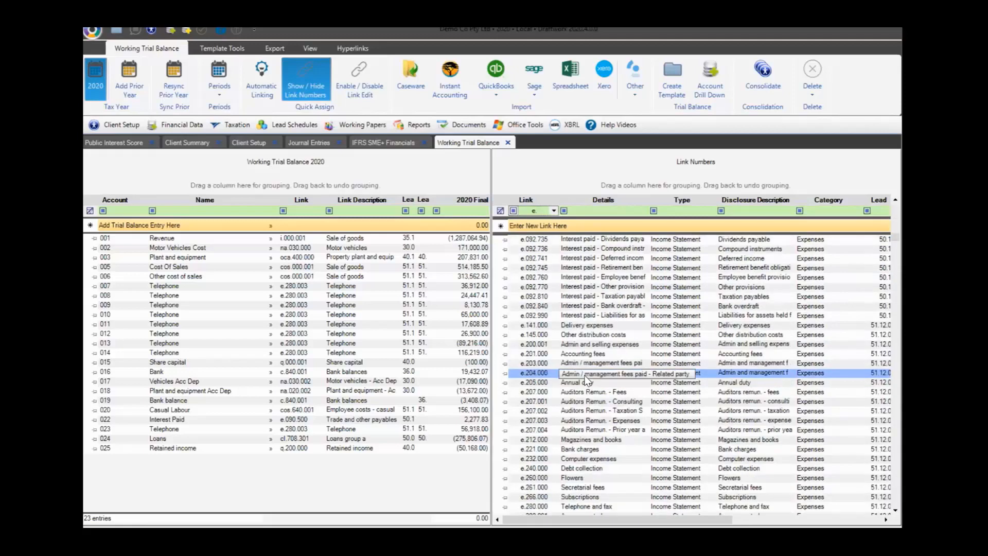
Set the Cleaning link's disclosure description to 'Courier expenses' and browse the e.420 expense links
click(580, 337)
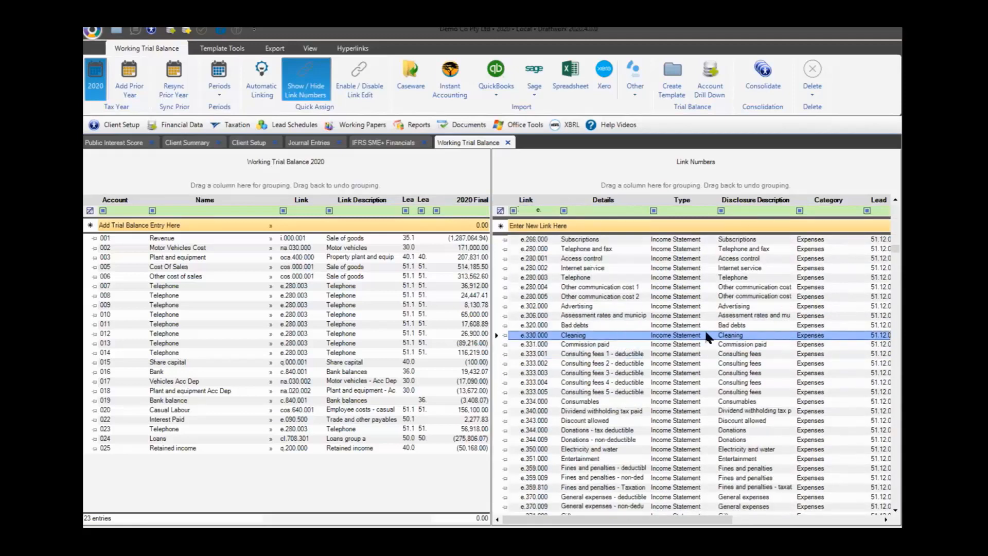
click(724, 335)
text(Courier expenses)
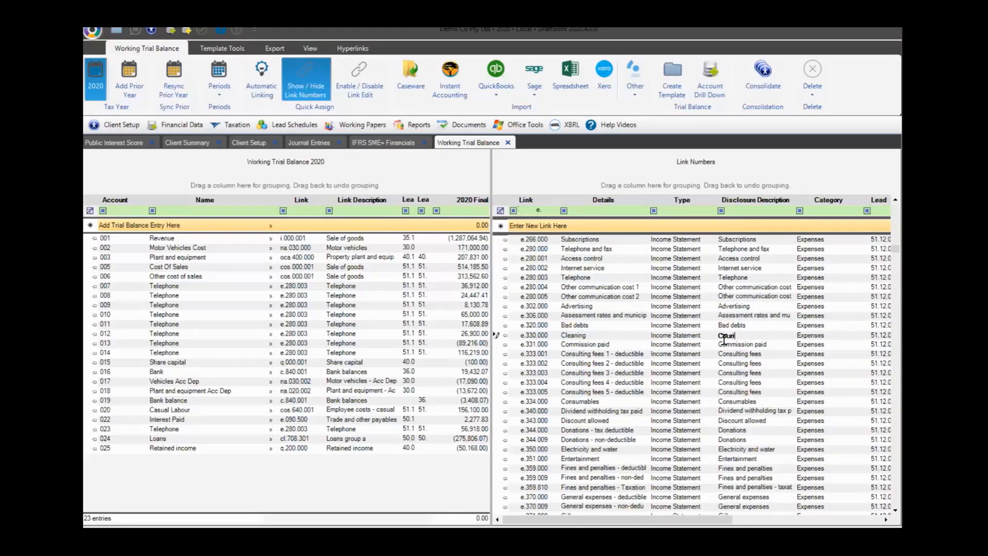
key(Return)
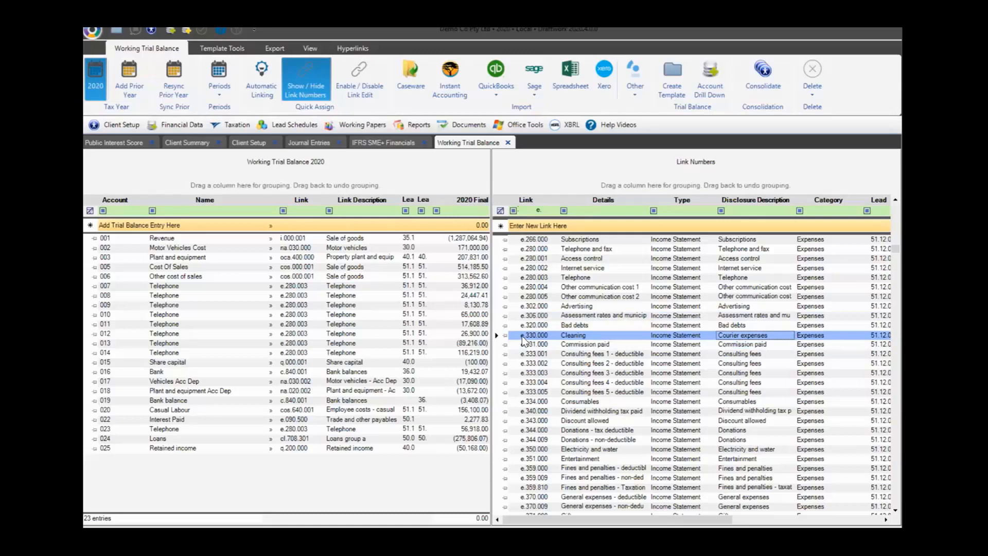
scroll(524, 338, up, 15)
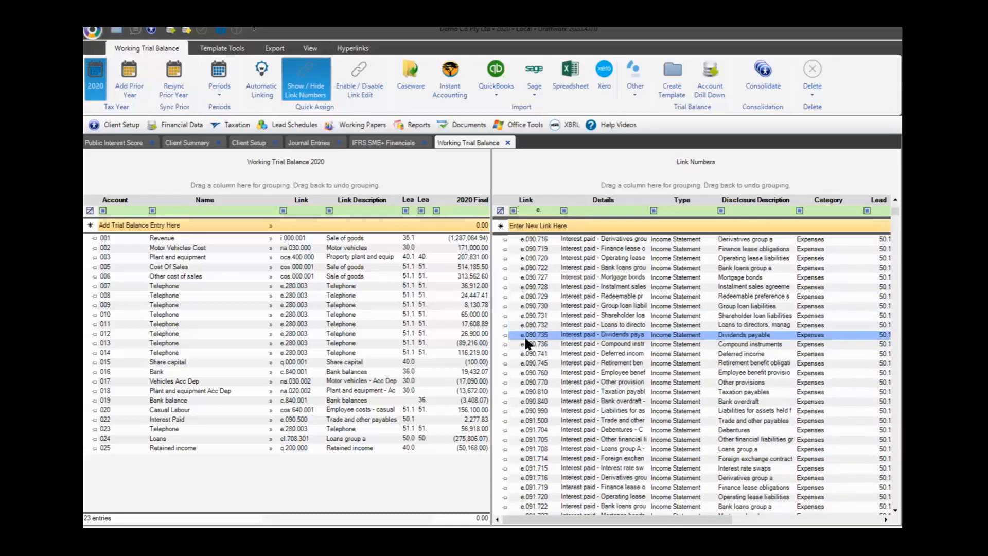
scroll(526, 338, down, 10)
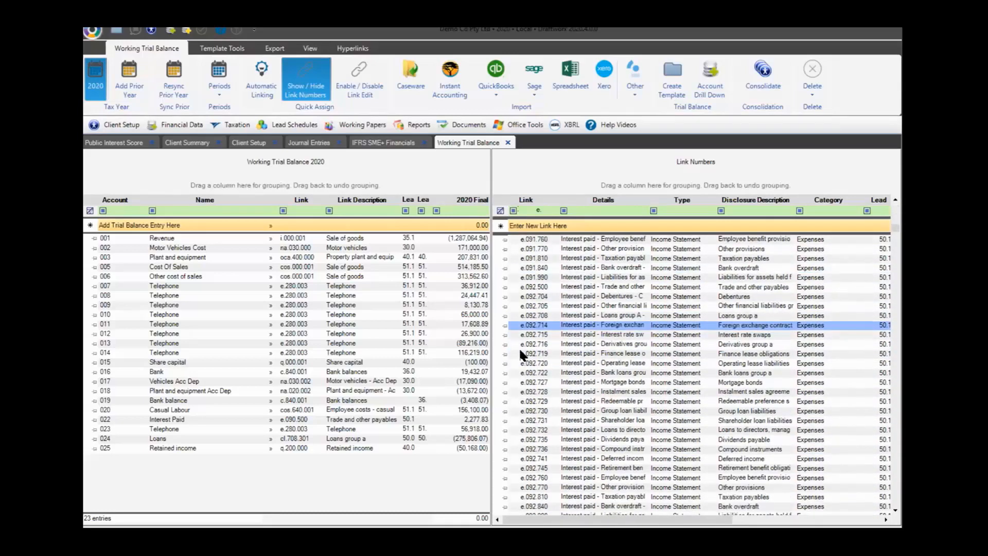
scroll(520, 354, down, 15)
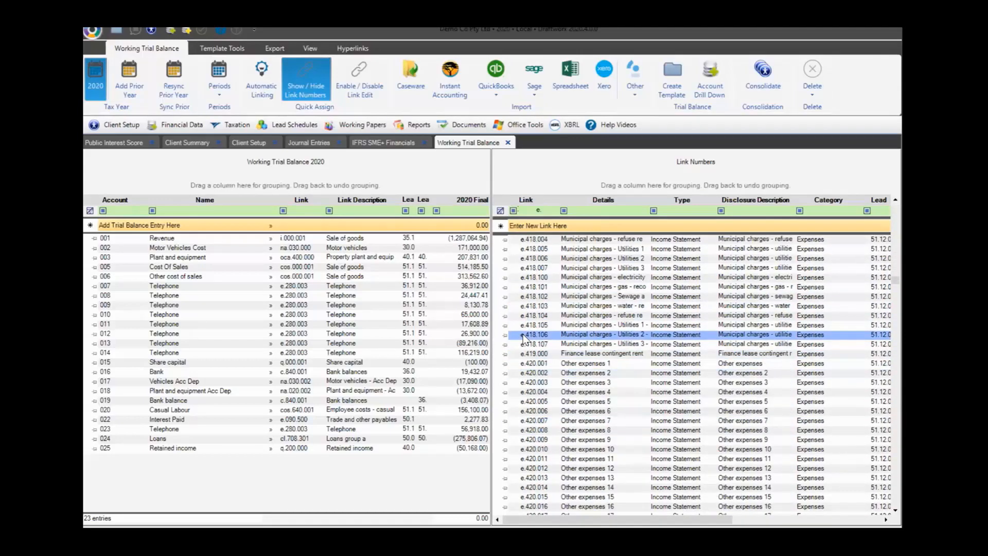
scroll(518, 336, down, 5)
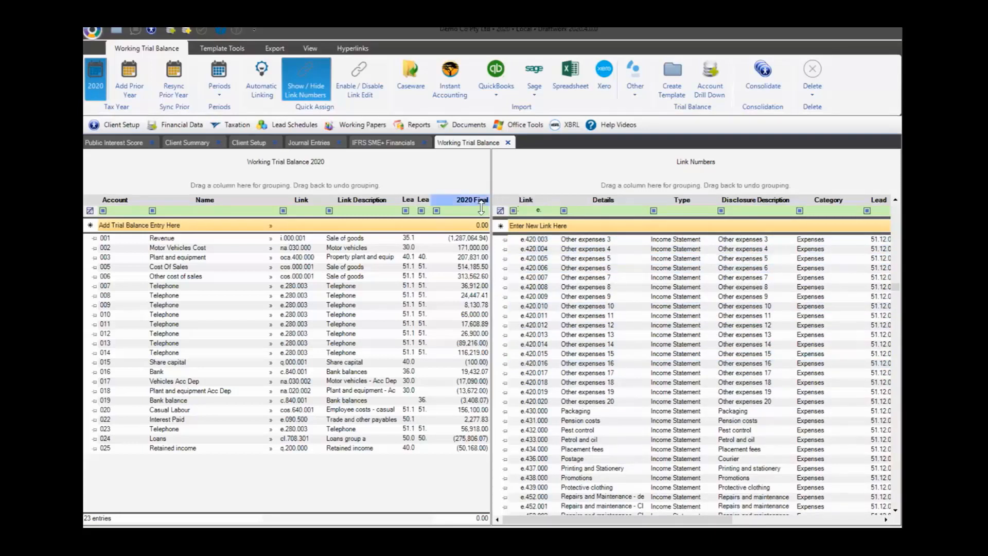
Clear the link filter, return to the top of the list, and enable link editing
click(499, 211)
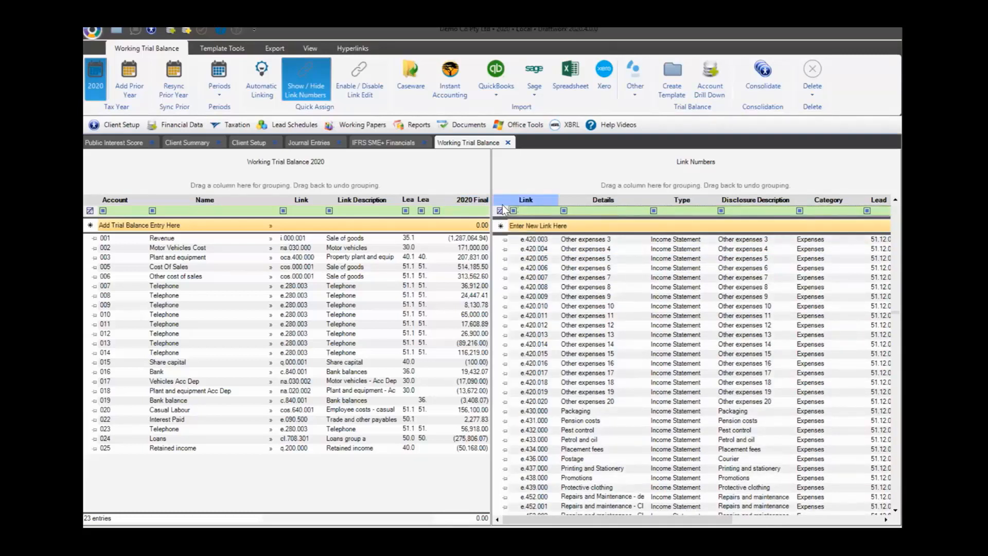
click(511, 211)
scroll(511, 213, up, 20)
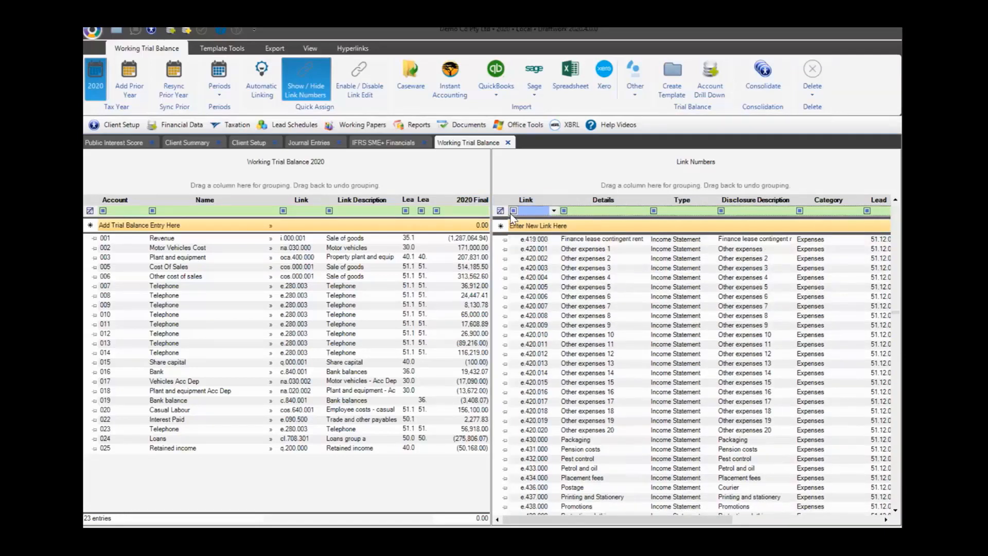
scroll(507, 214, up, 20)
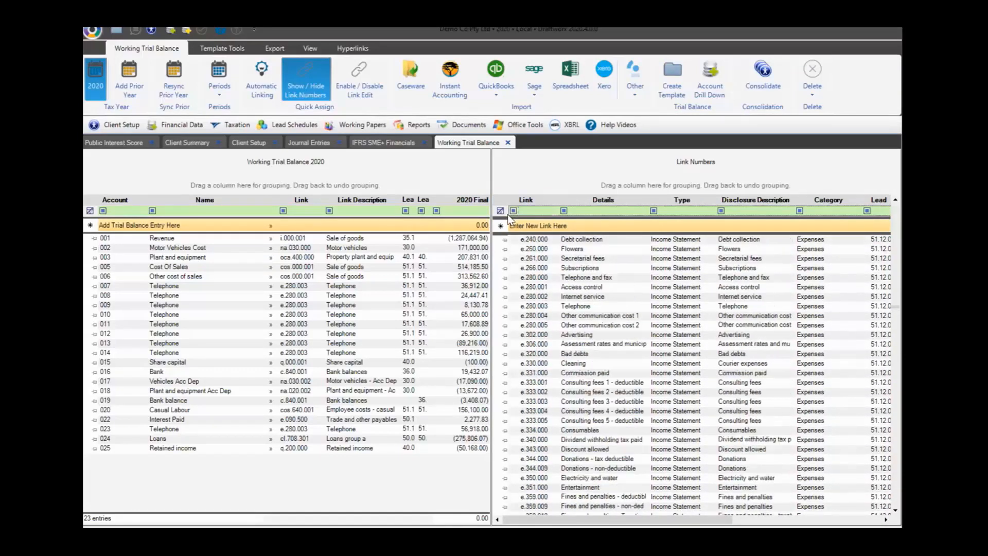
scroll(508, 201, up, 20)
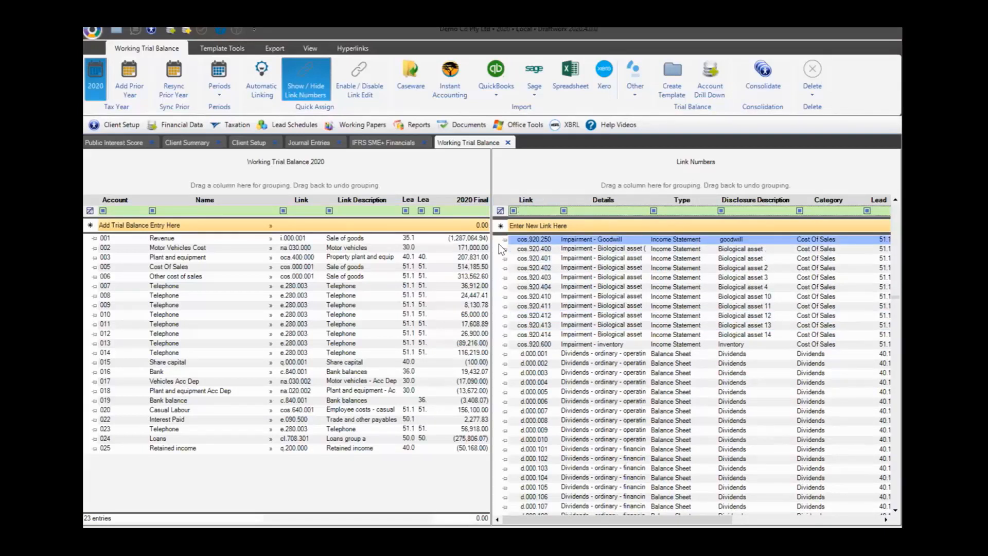
click(356, 77)
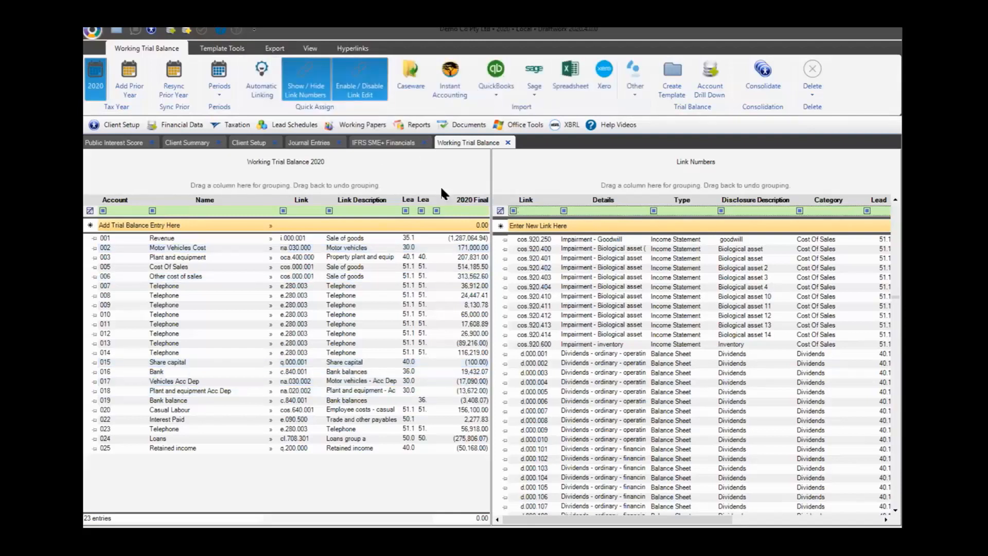
Add a new link number custom.001 with the description Earl
click(533, 226)
text(c)
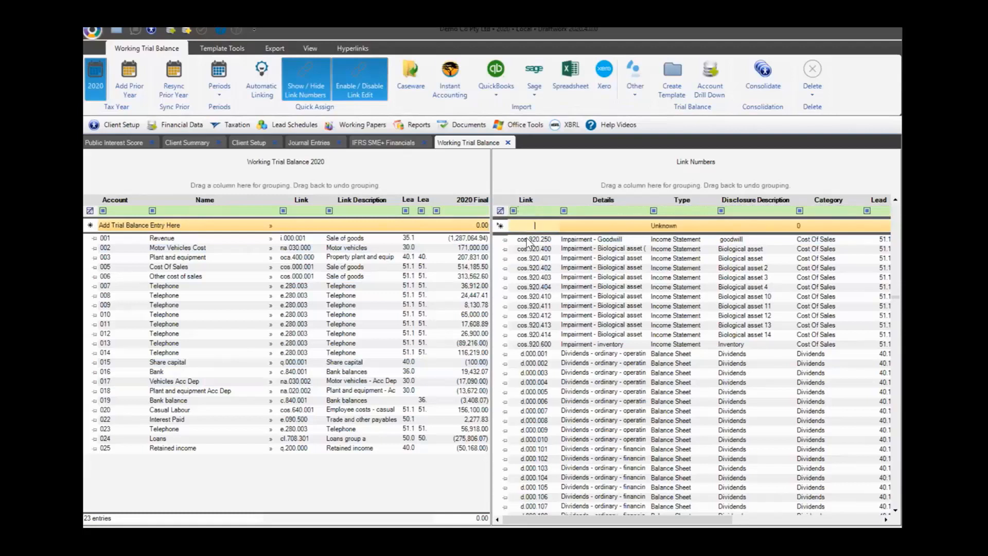
text(ustom.00)
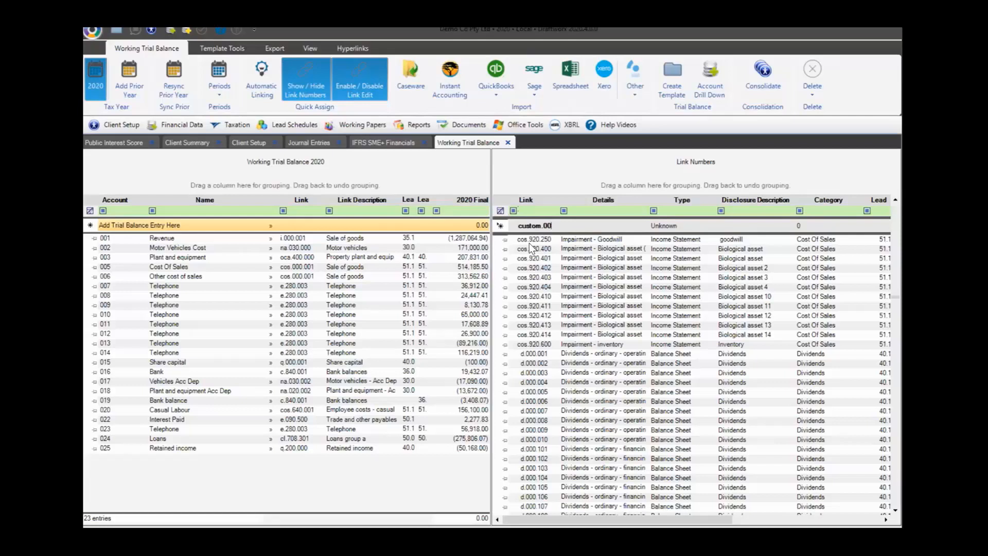
text(1)
key(Tab)
text(Earl)
key(Tab)
key(Tab)
key(Return)
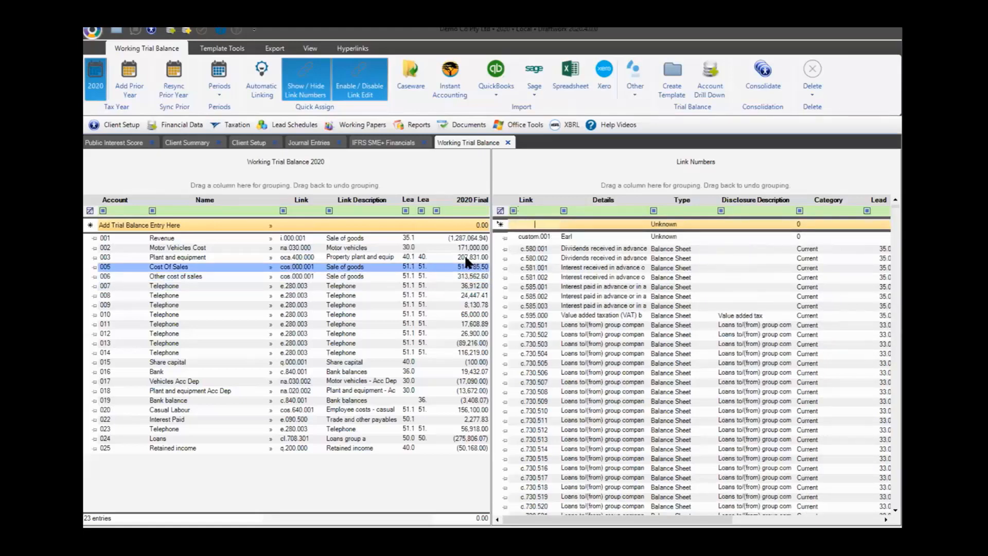
Turn link number editing off and begin a new trial balance entry
click(349, 93)
click(180, 227)
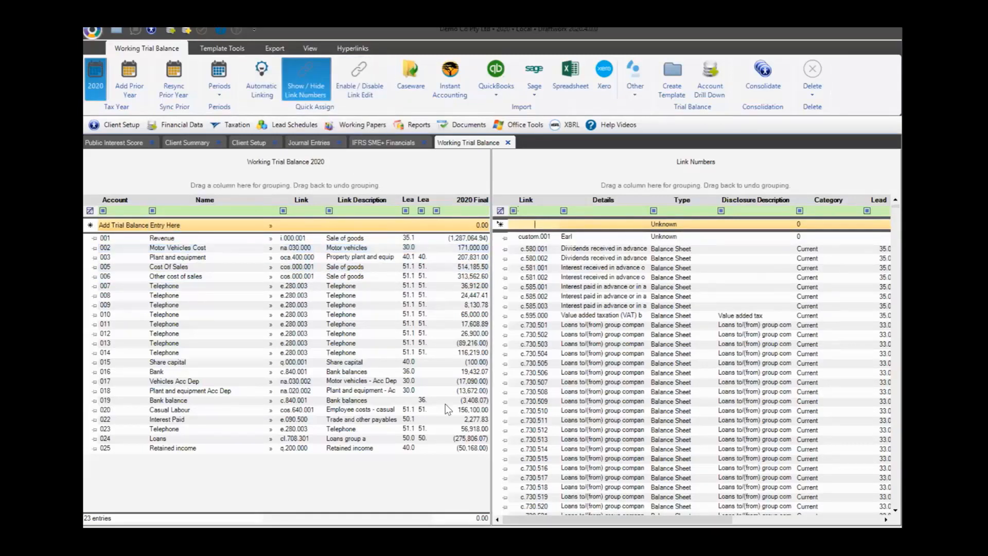
click(126, 225)
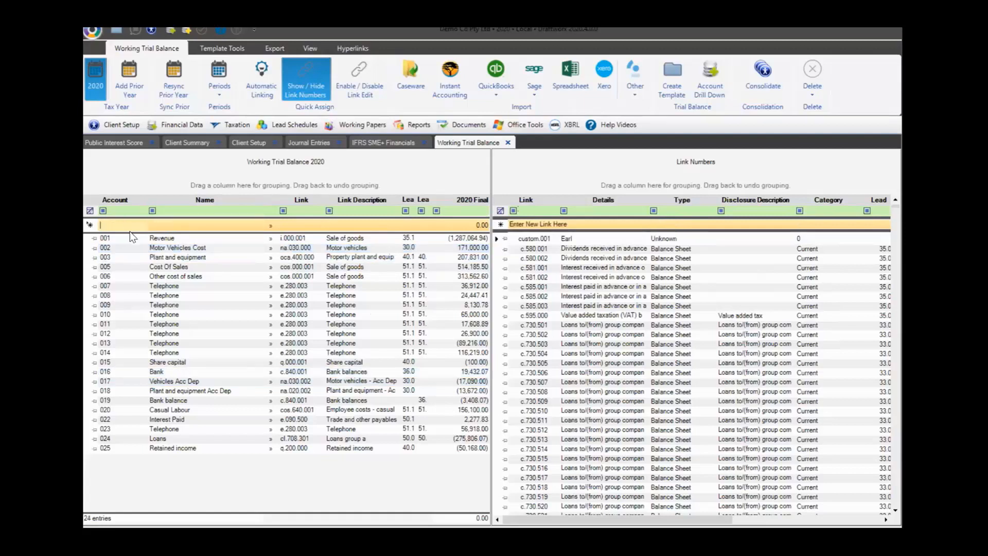
Add a trial balance account with code Cu(stom) named Earl
text(Custom)
key(Tab)
text(Earl)
key(Return)
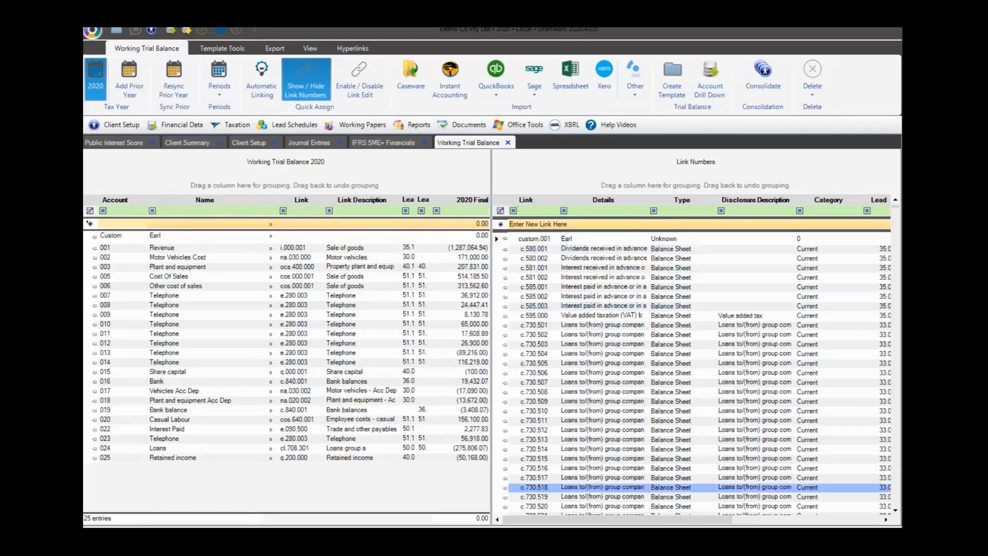
drag(607, 520, 755, 520)
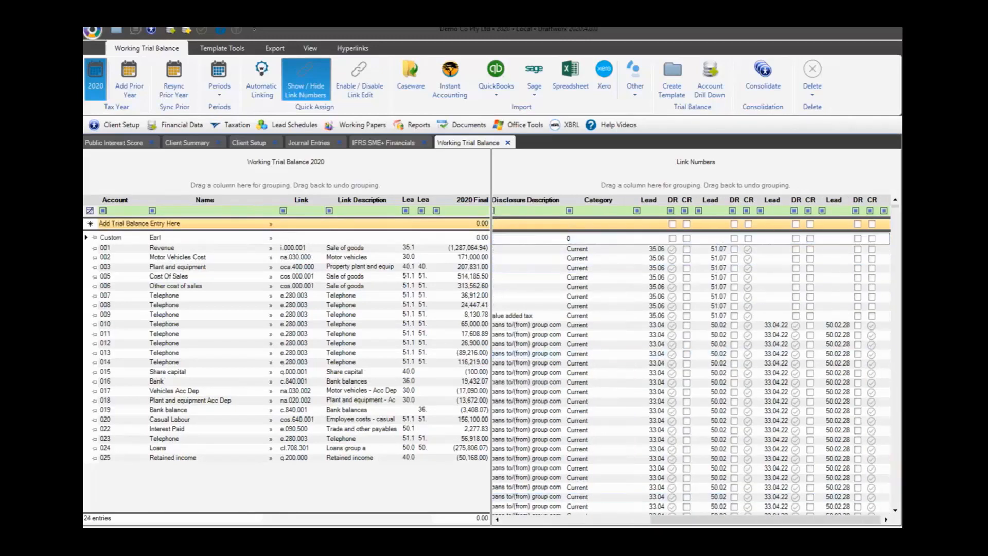
Filter link details by 'earl' and drag custom.001 onto the Custom Earl account
click(305, 84)
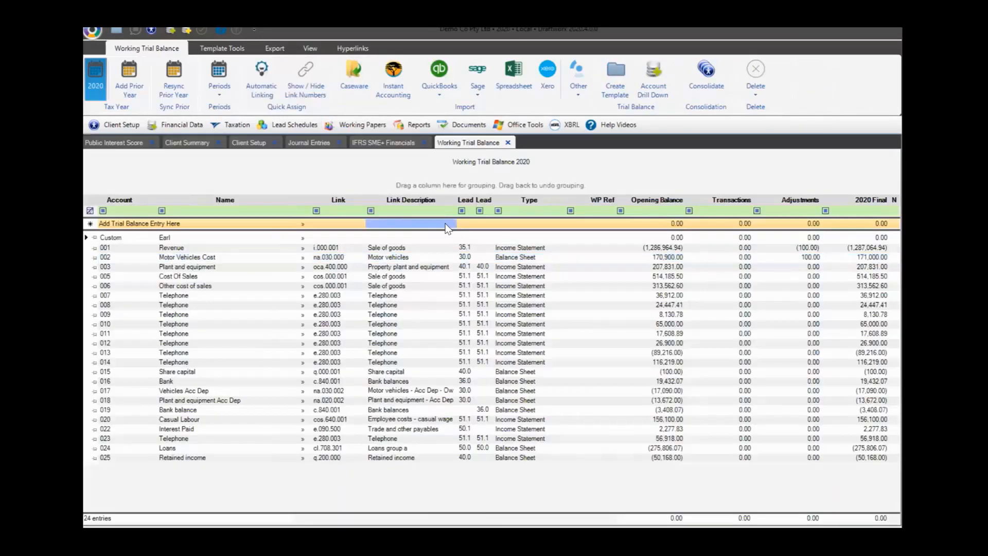
click(254, 236)
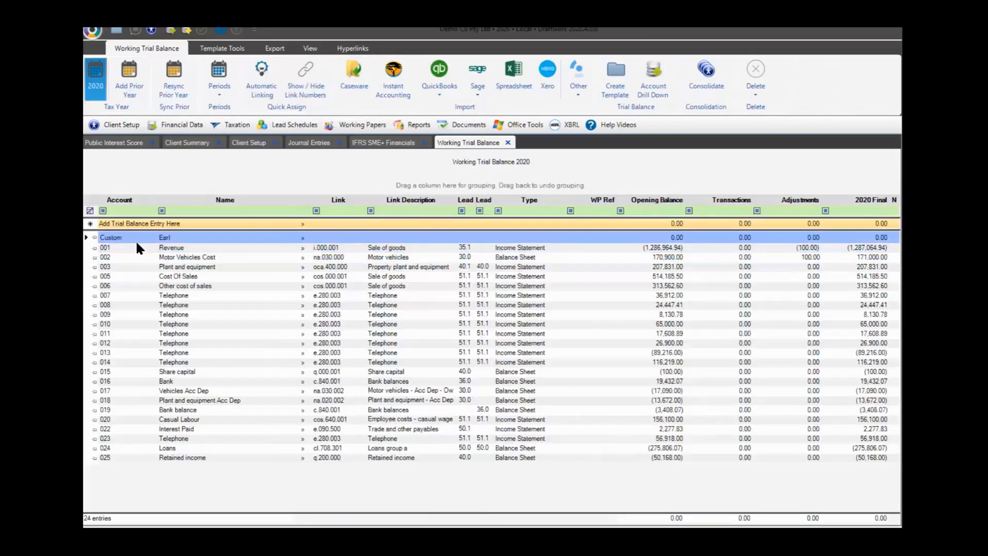
click(306, 85)
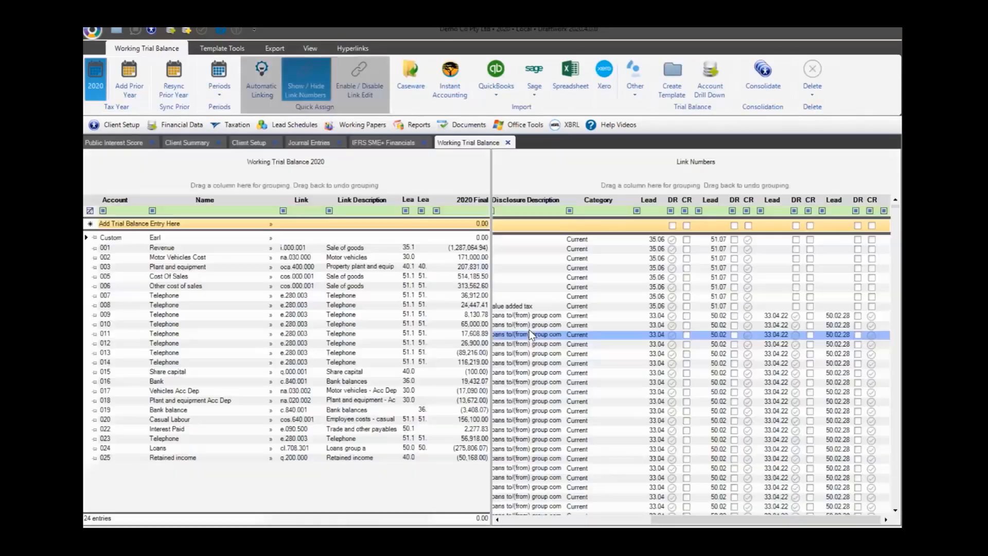
drag(690, 520, 546, 520)
click(586, 212)
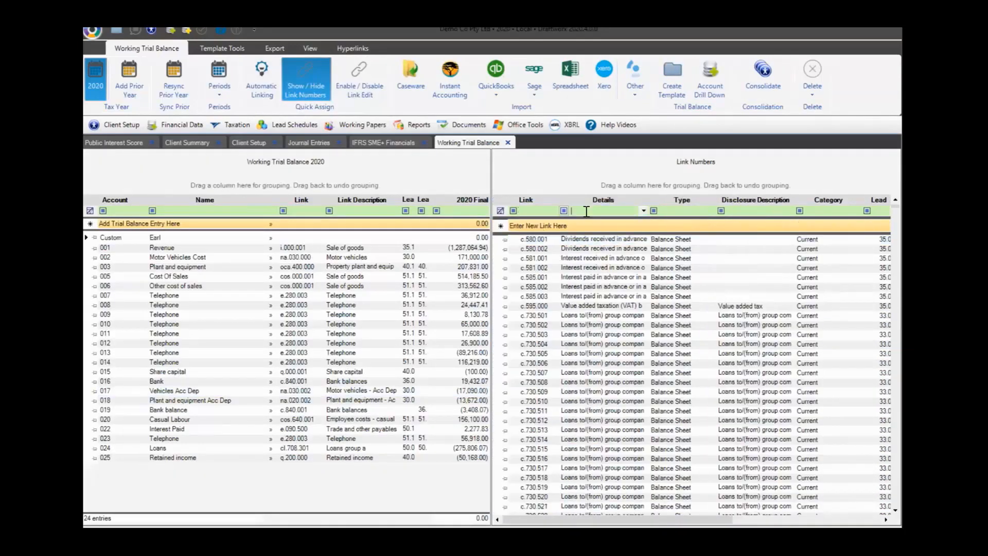
text(earl)
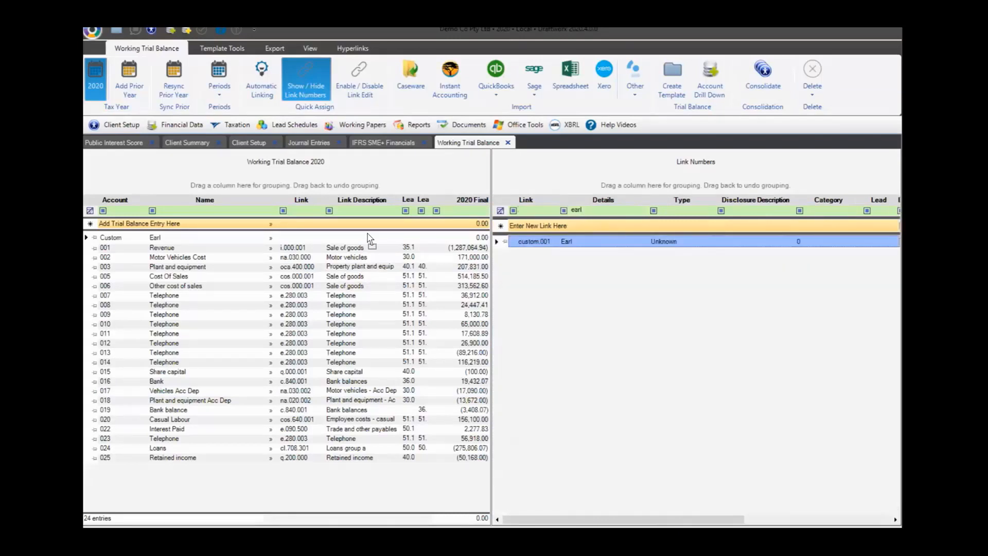
drag(368, 234, 368, 238)
Clear the 'earl' filter and filter link codes by 'cust' instead
click(499, 211)
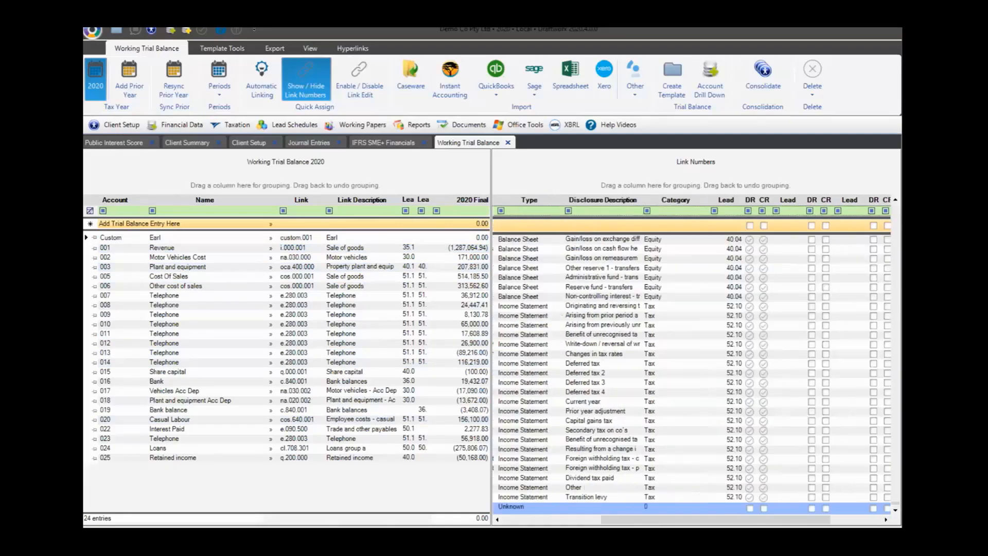
click(544, 211)
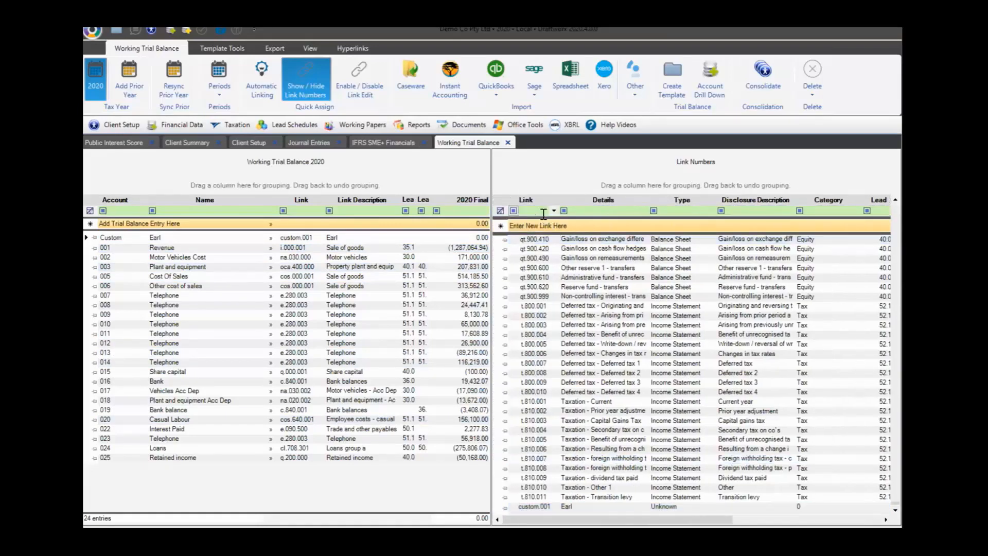
text(cust)
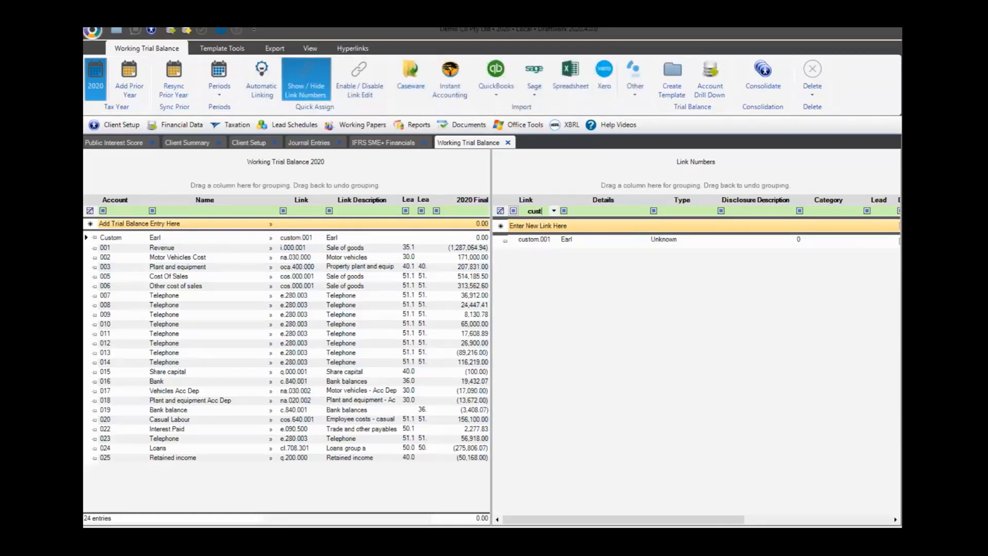
drag(623, 520, 770, 520)
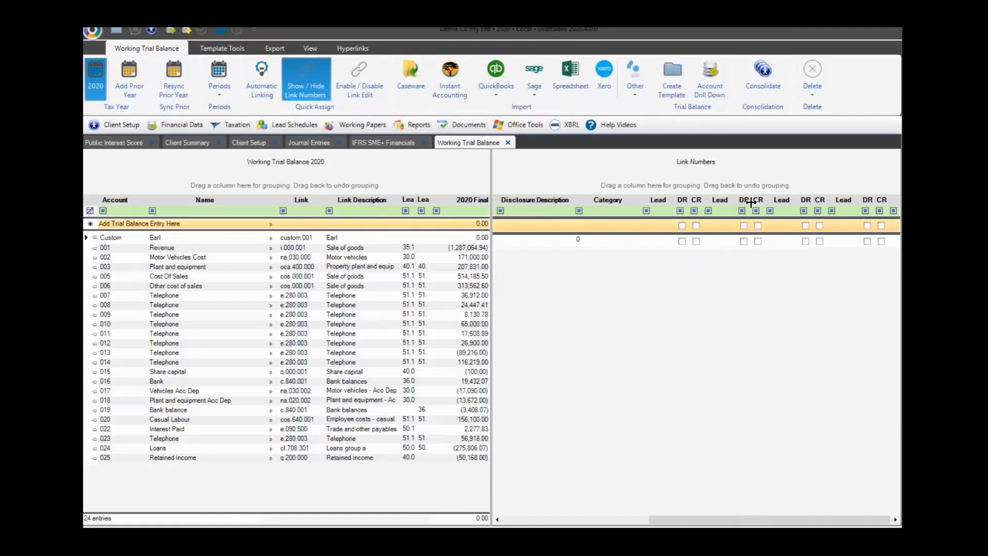
Close custom.001's Lead dropdown without choosing a lead, then hide the Link Numbers pane
click(662, 225)
click(669, 226)
click(676, 258)
click(671, 242)
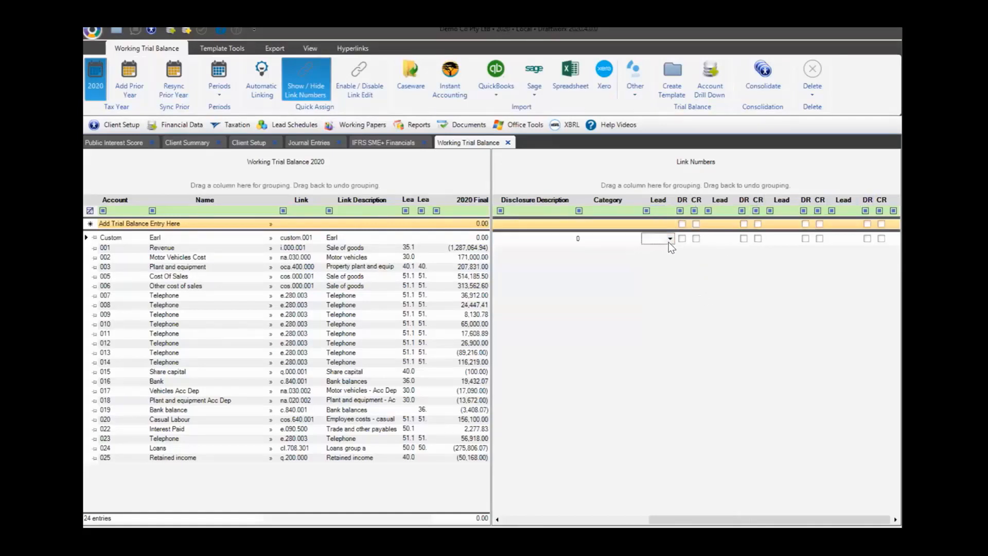
click(671, 240)
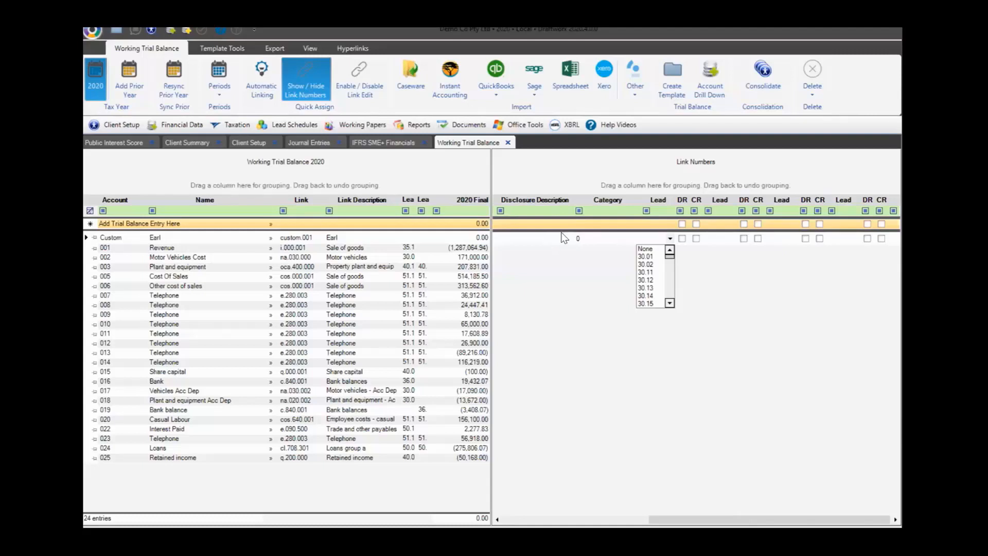
key(Escape)
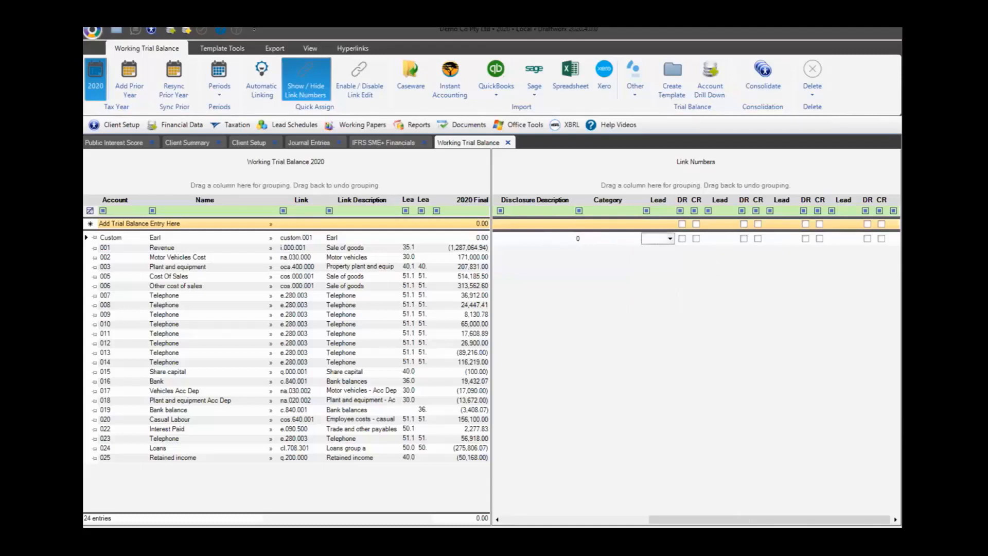
mouse_move(770, 520)
mouse_down()
mouse_move(623, 520)
mouse_move(771, 519)
mouse_up()
click(297, 83)
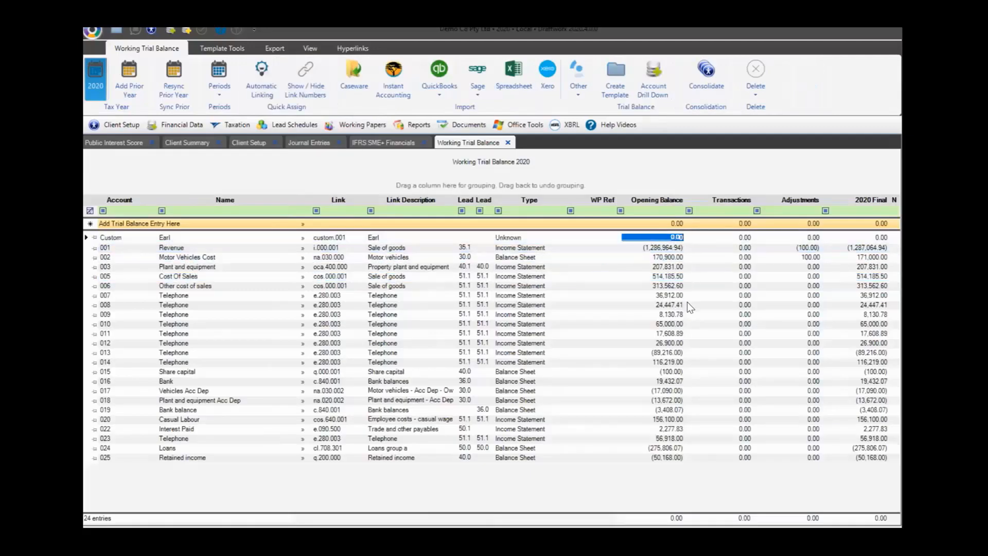
Give the custom Earl account an opening balance of 1,000.00
text(1000)
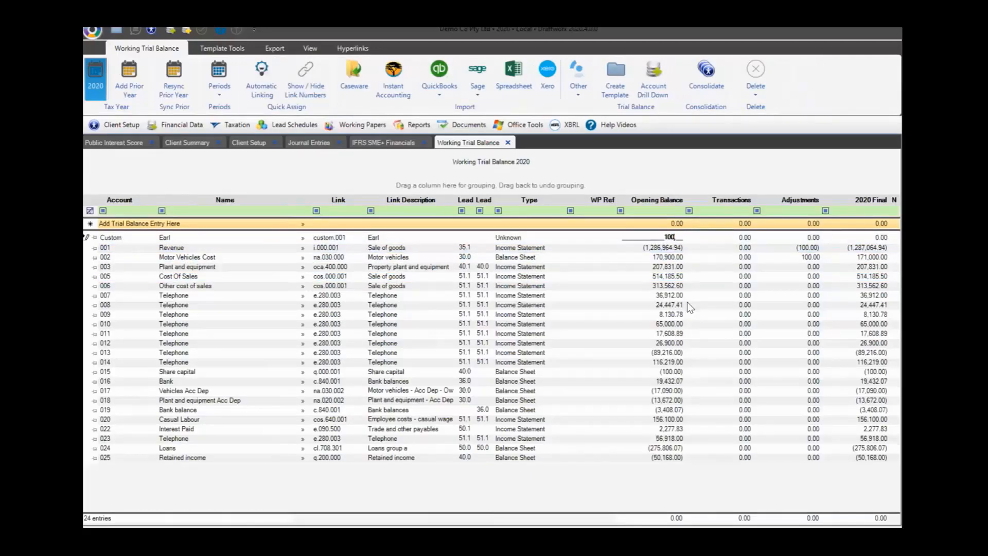
key(Return)
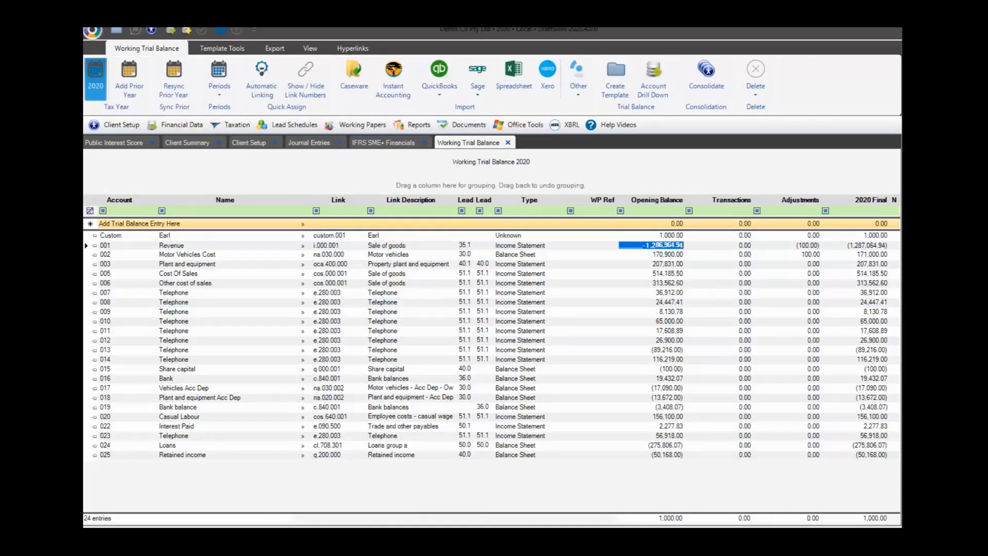
click(632, 236)
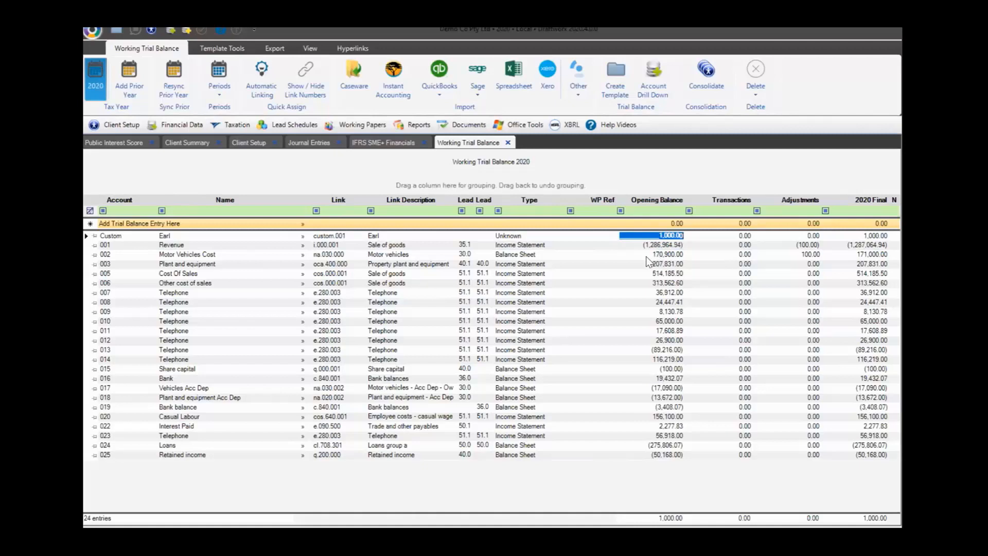
Reduce Telephone account 009's opening balance to 7,130.78 so the trial balance totals zero
click(666, 312)
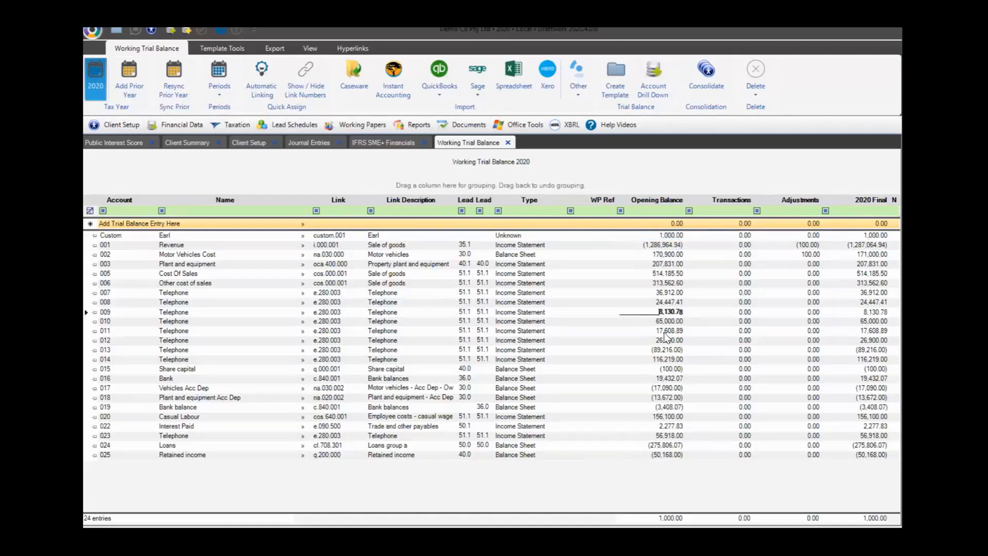
key(BackSpace)
text(7)
key(Return)
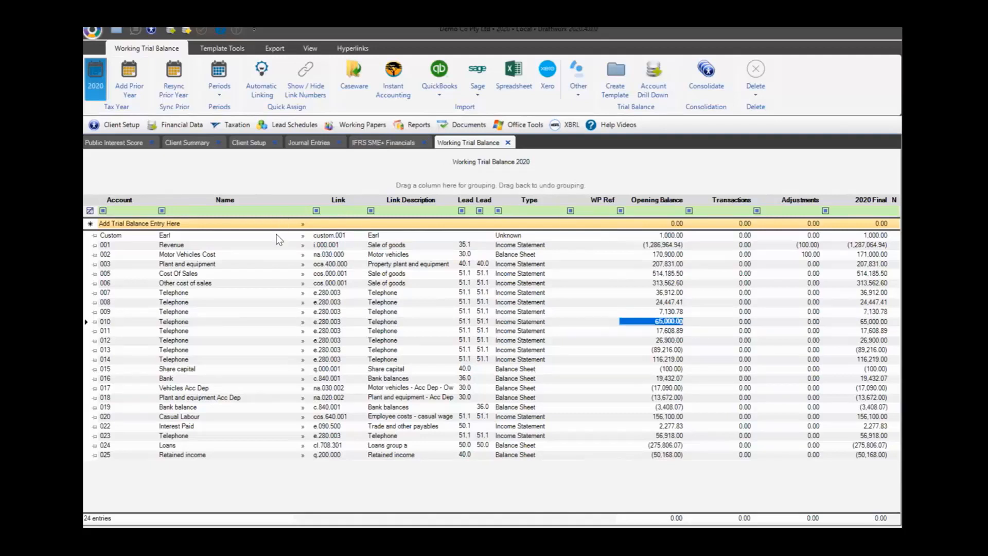
click(363, 147)
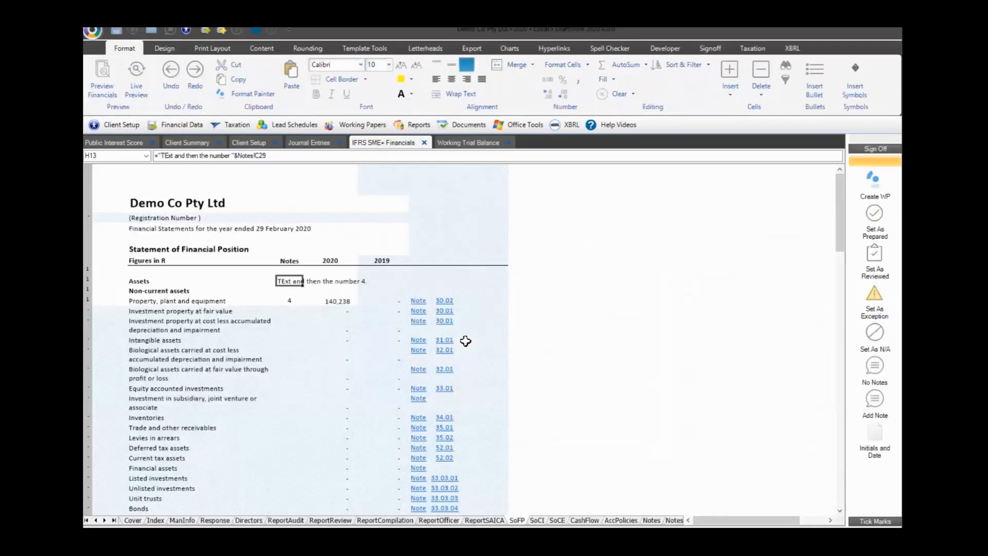
Clear the leftover test text from SoFP cell H13 and review the SoCI sheet
key(Delete)
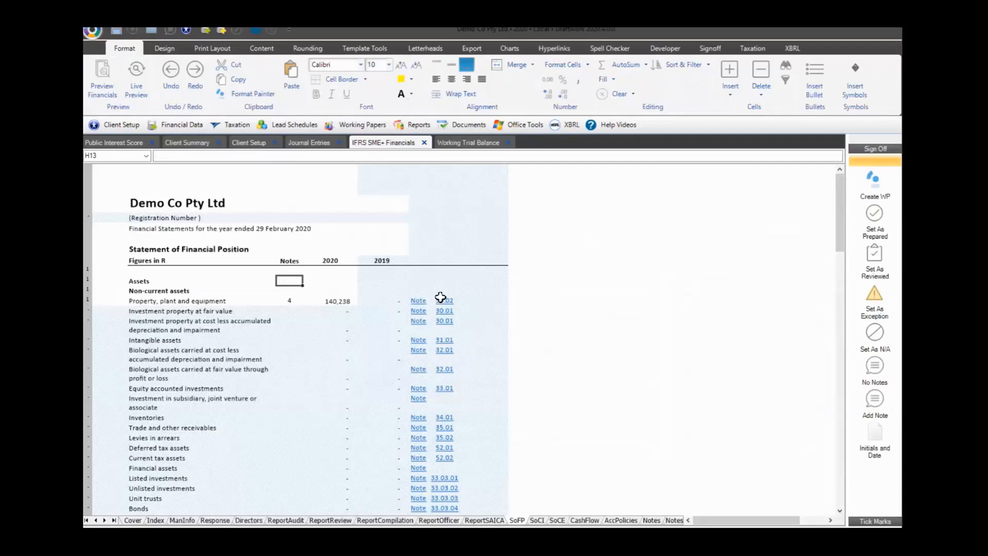
click(537, 521)
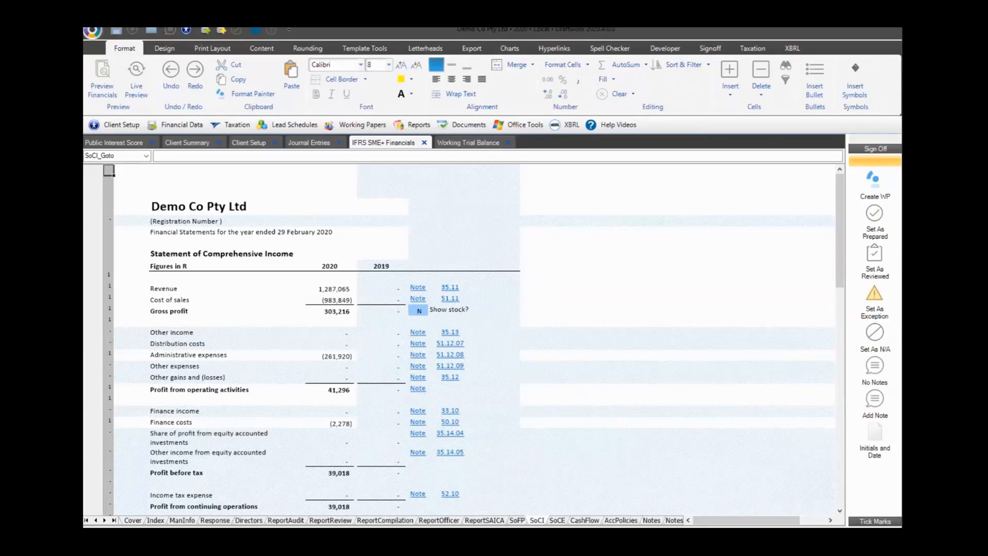
key(ctrl+Page_Up)
Inspect the SoFP Out of balance formula, then switch to the Working Trial Balance
scroll(387, 355, down, 15)
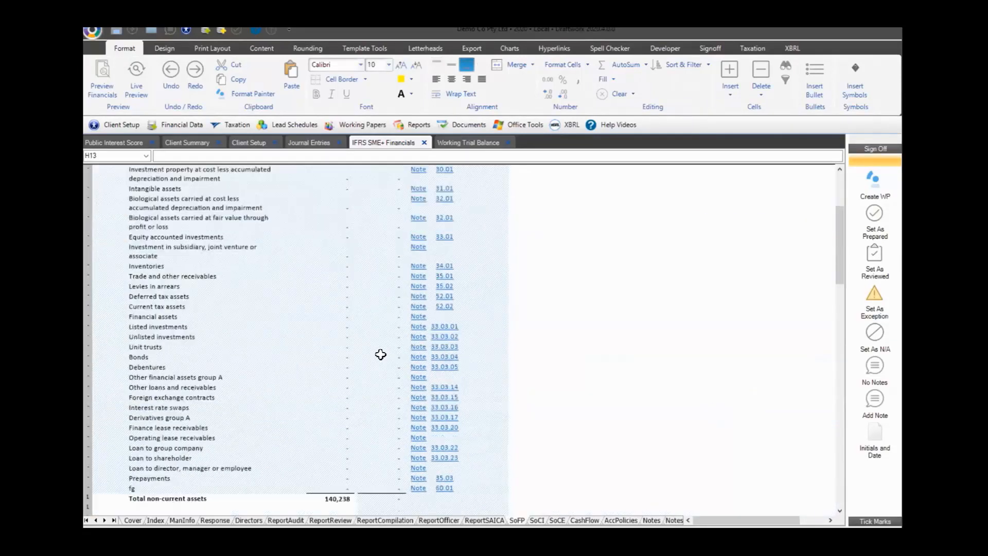
scroll(378, 365, down, 10)
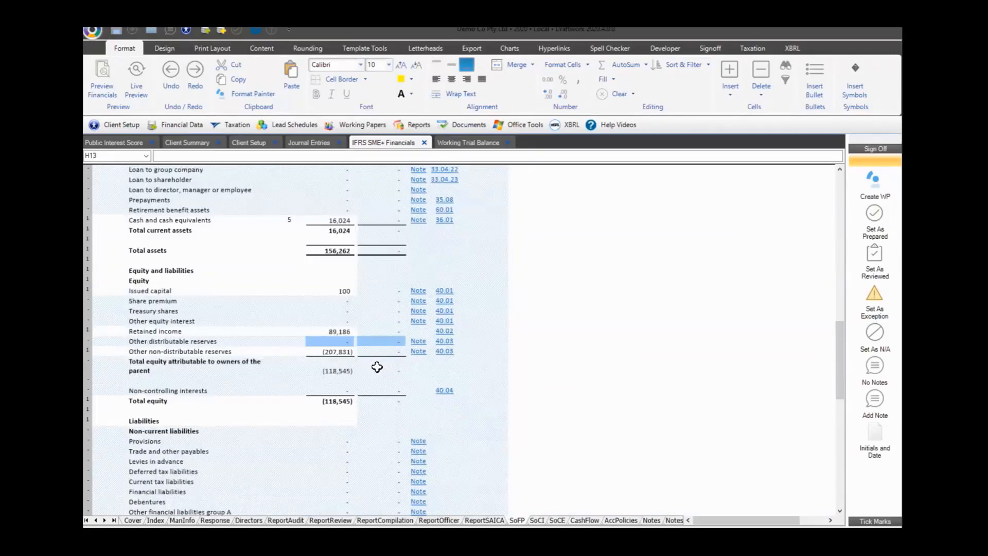
scroll(377, 367, down, 15)
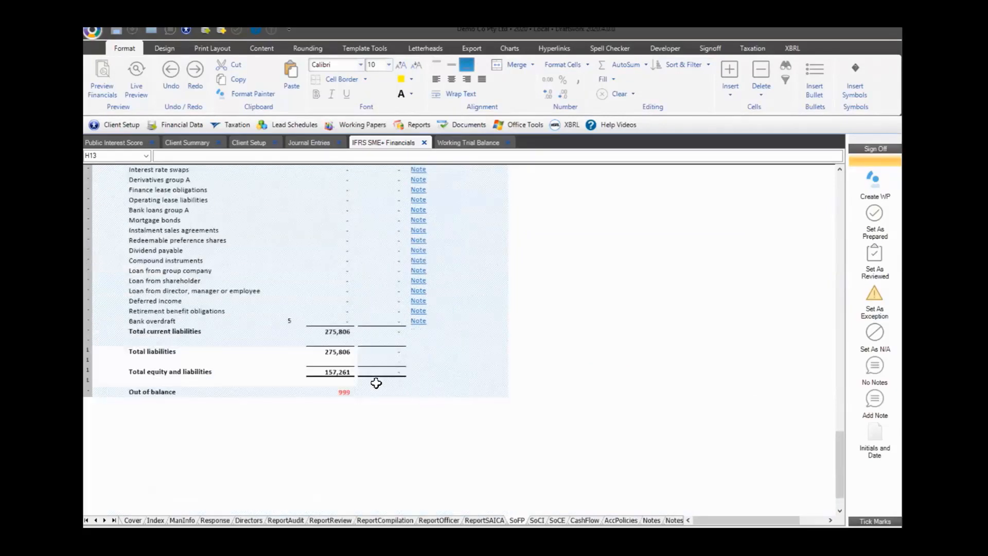
click(342, 393)
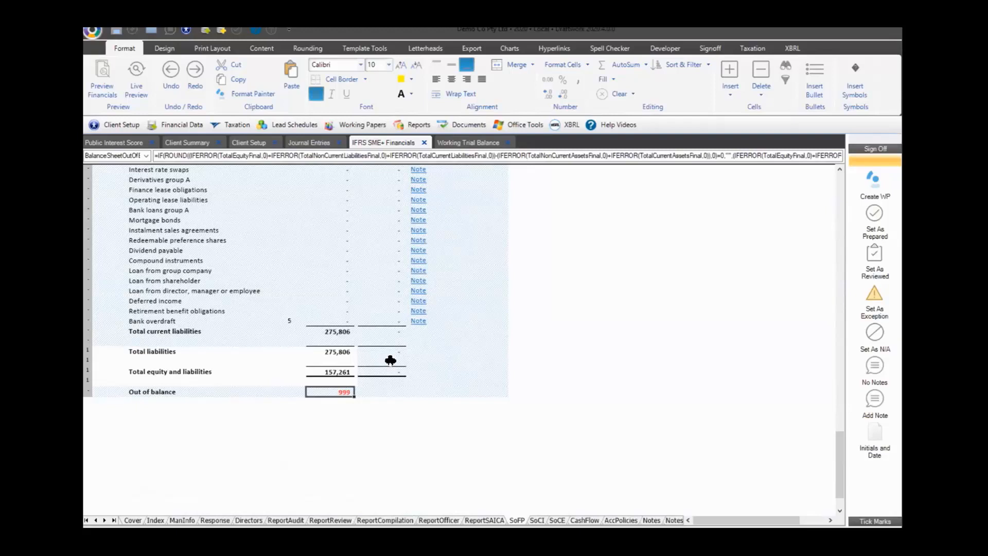
click(455, 142)
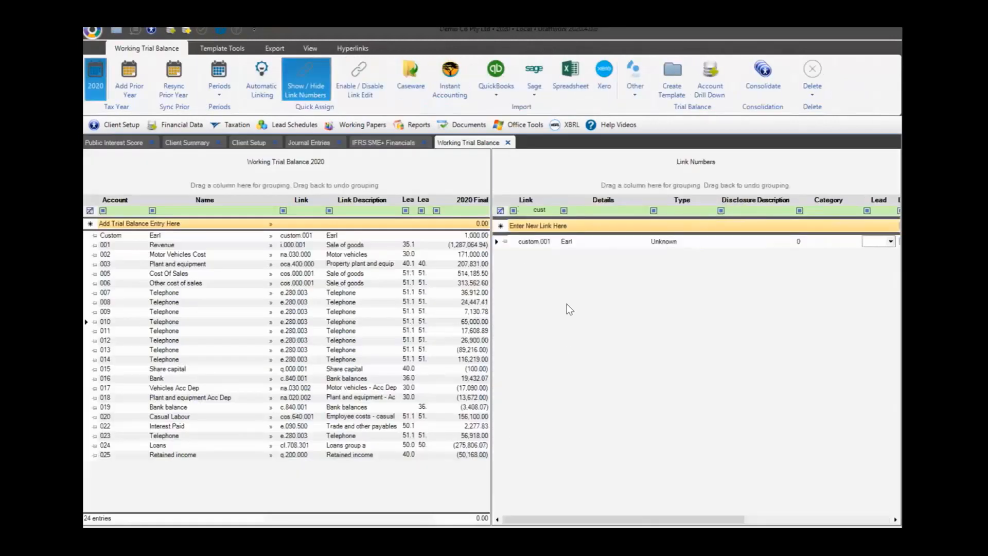
Select the custom.001 Earl link, hide link numbers, and return to the IFRS SME+ SoFP
click(546, 244)
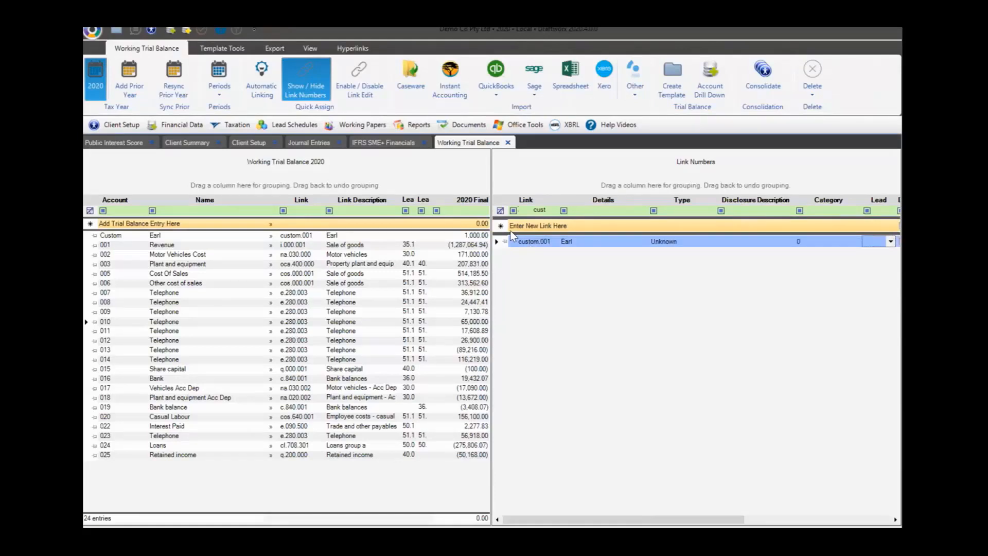
click(309, 82)
click(367, 141)
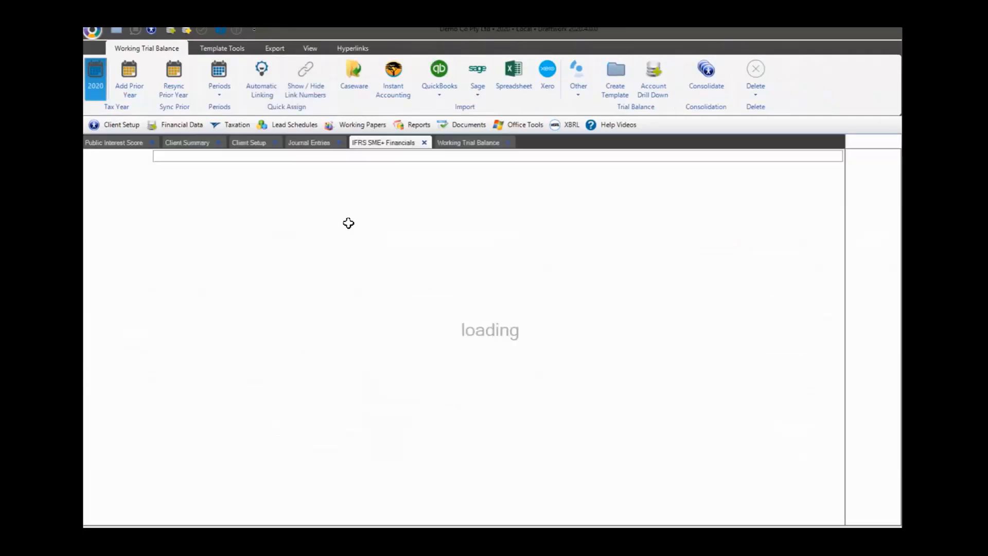
click(336, 237)
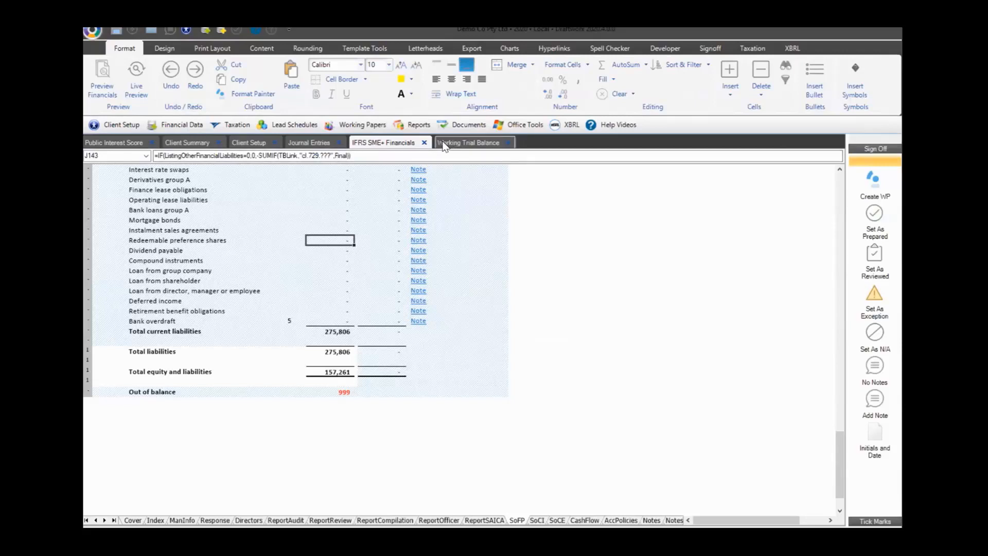
click(301, 210)
scroll(321, 236, up, 5)
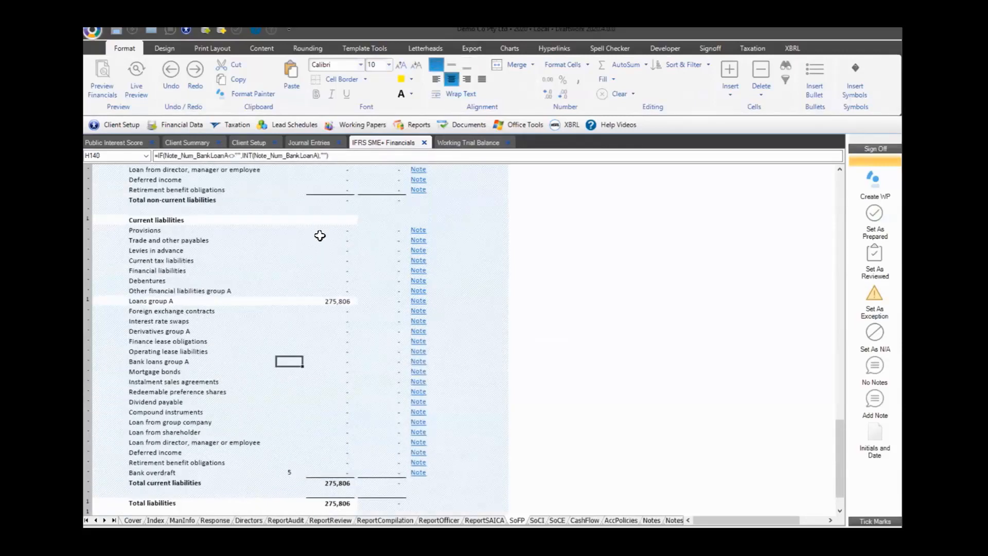
click(321, 222)
scroll(321, 231, up, 15)
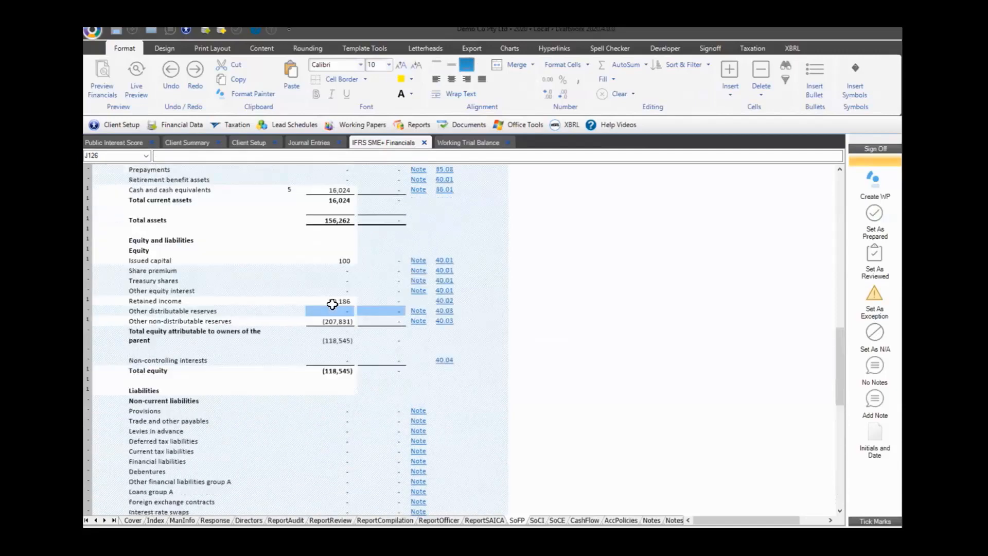
scroll(333, 304, up, 7)
click(331, 196)
scroll(335, 218, up, 5)
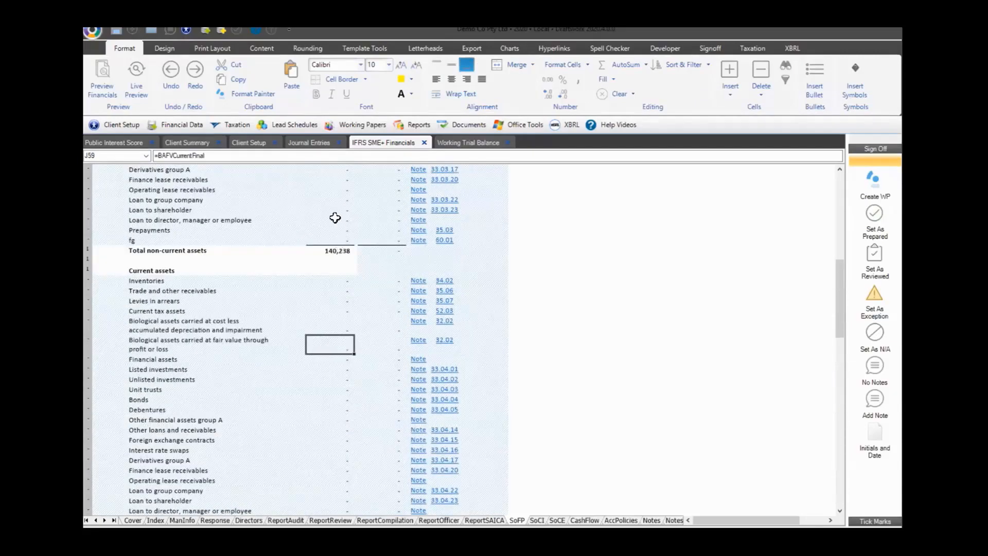
scroll(335, 218, up, 5)
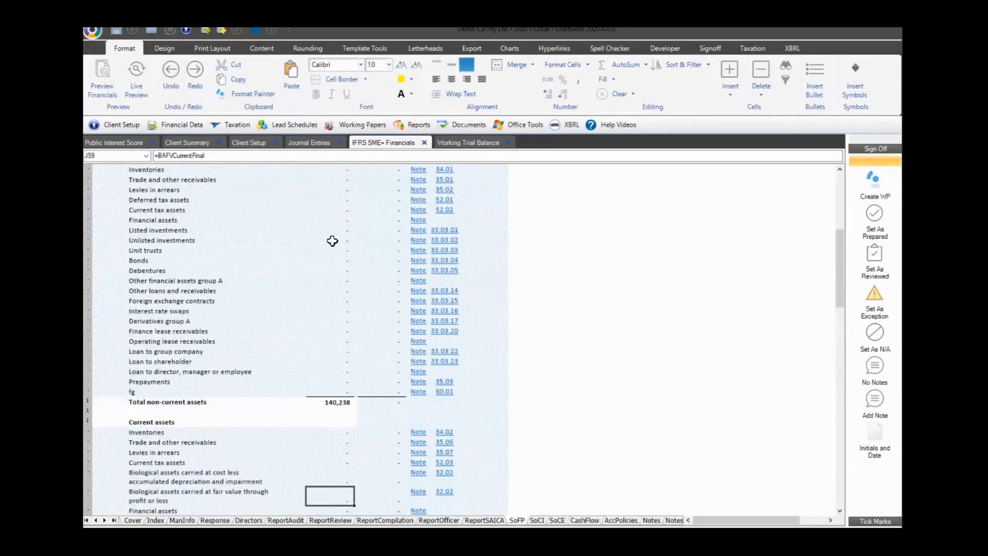
scroll(340, 237, down, 17)
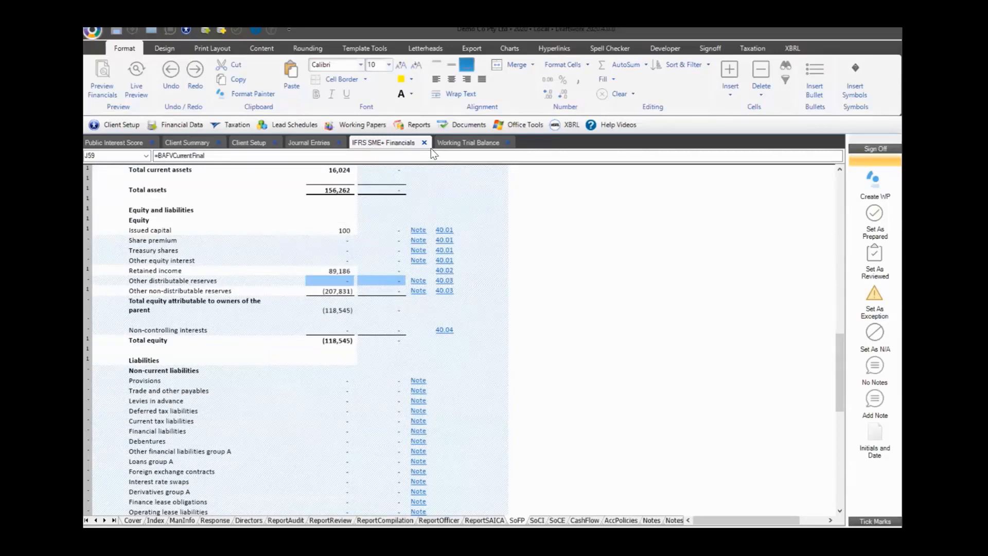
scroll(361, 234, down, 4)
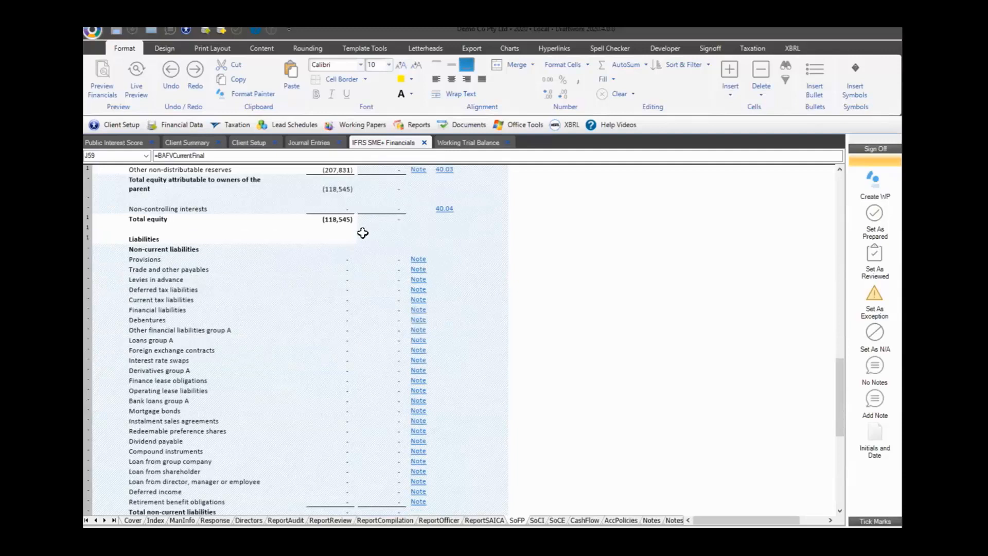
click(342, 261)
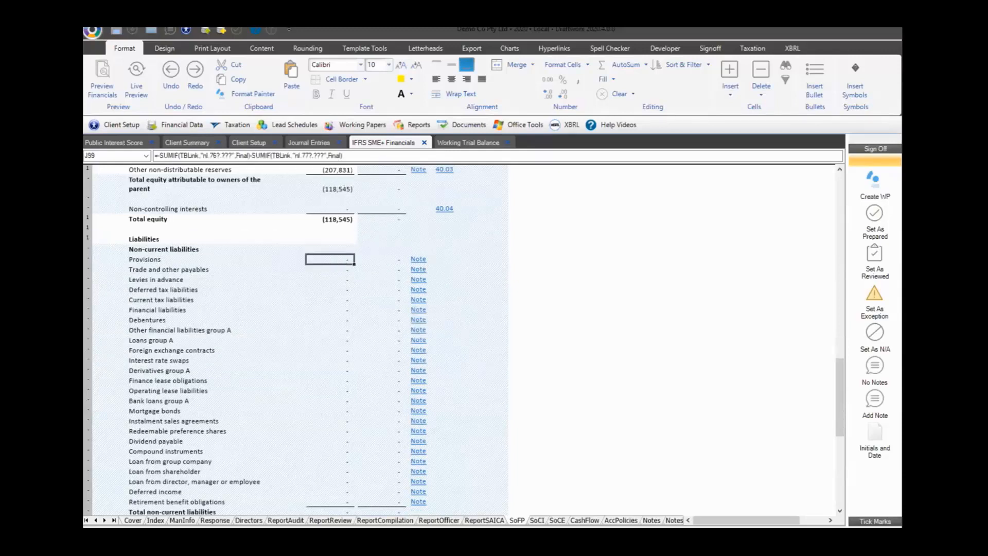
click(515, 324)
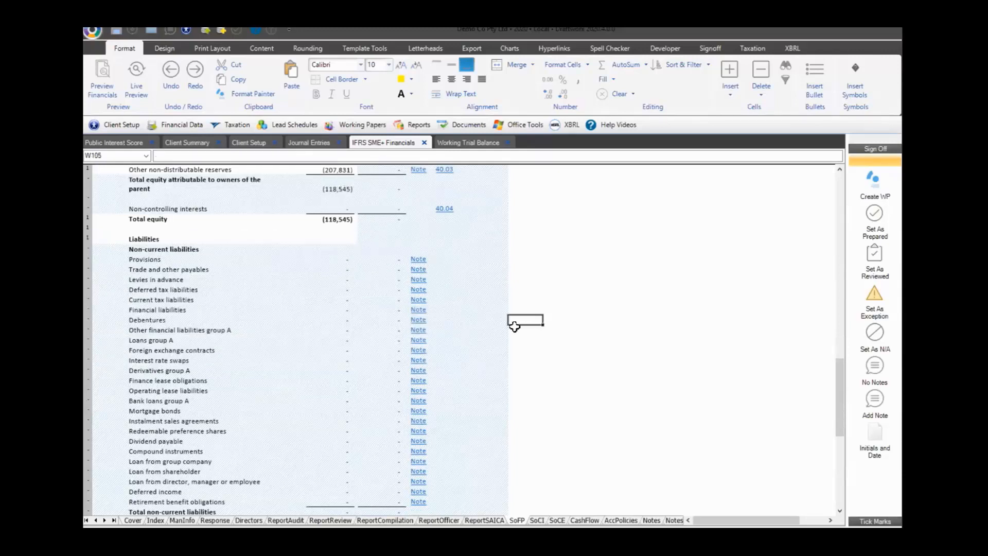
text(=Custom.001)
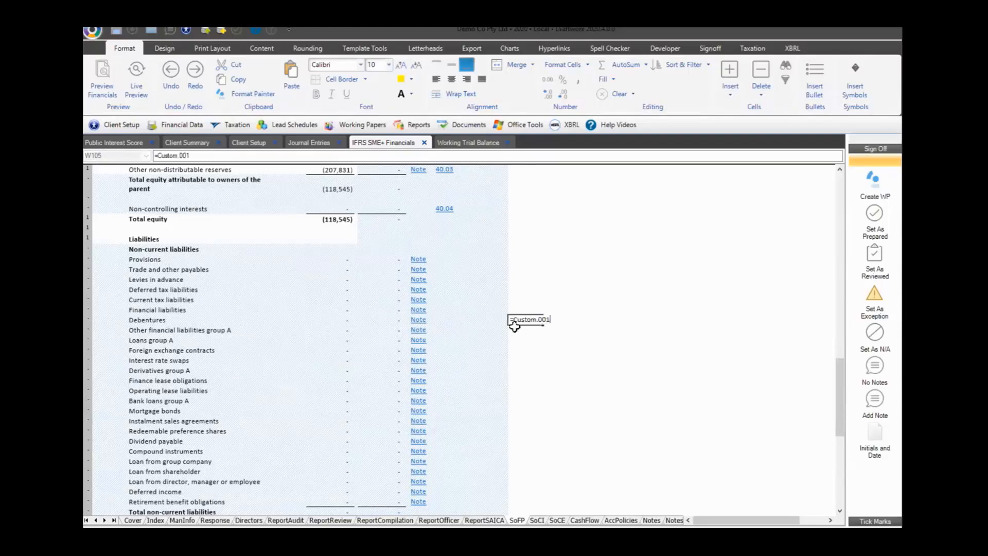
Enter SUMIF(TBlink,"custom.001", Final) in W105, fixing the stray 9 in TBlink
key(Return)
click(527, 324)
text(S)
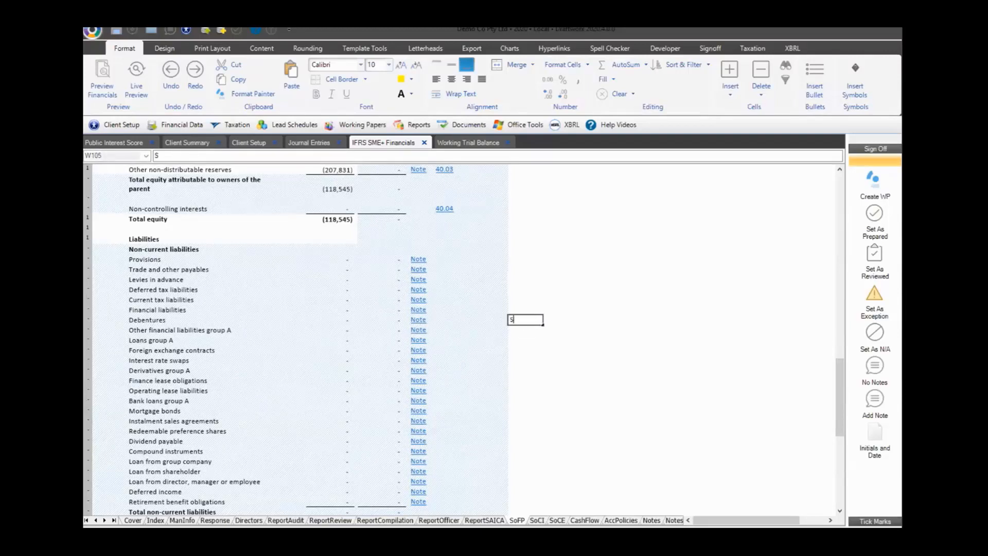
text(UMIF(TBli9nk,")
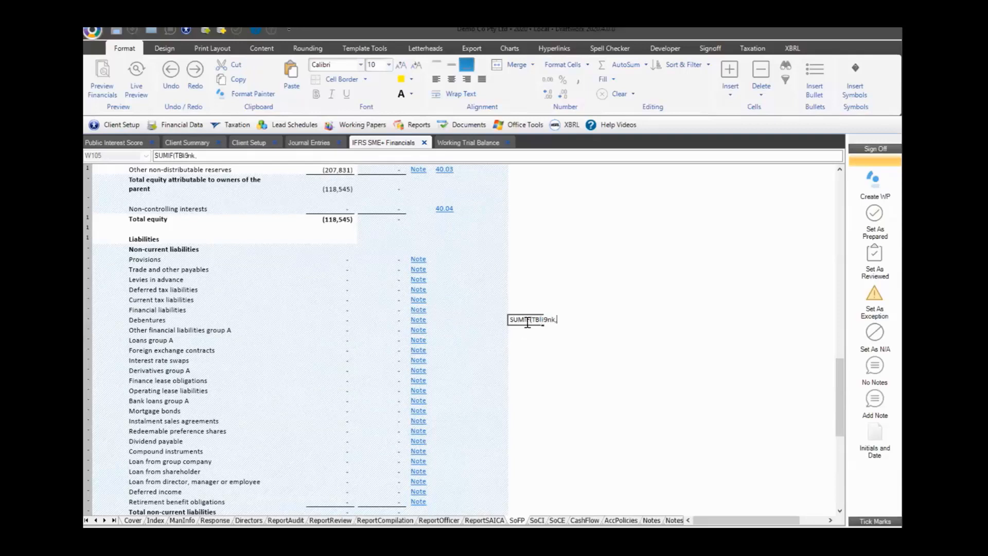
key(Left)
key(Left)
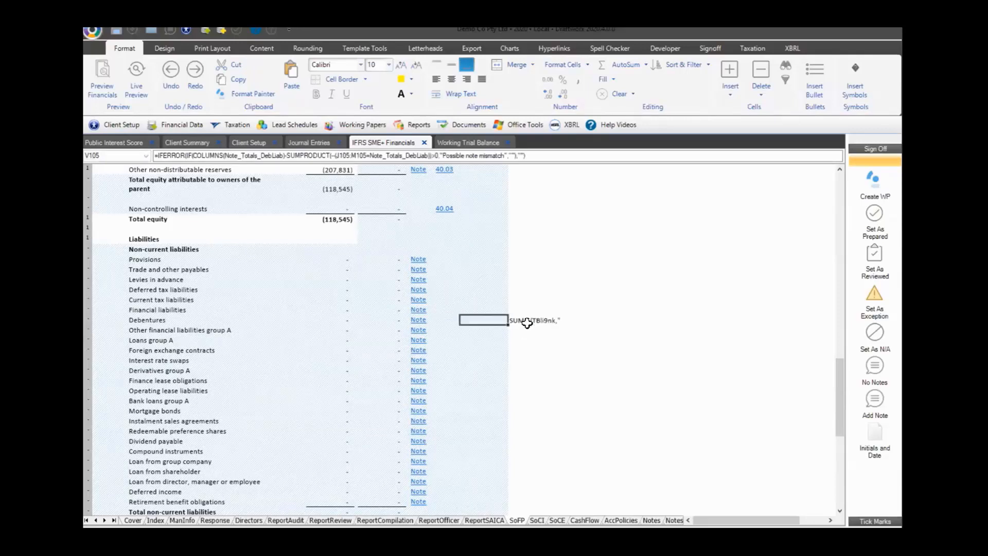
key(Right)
key(Right)
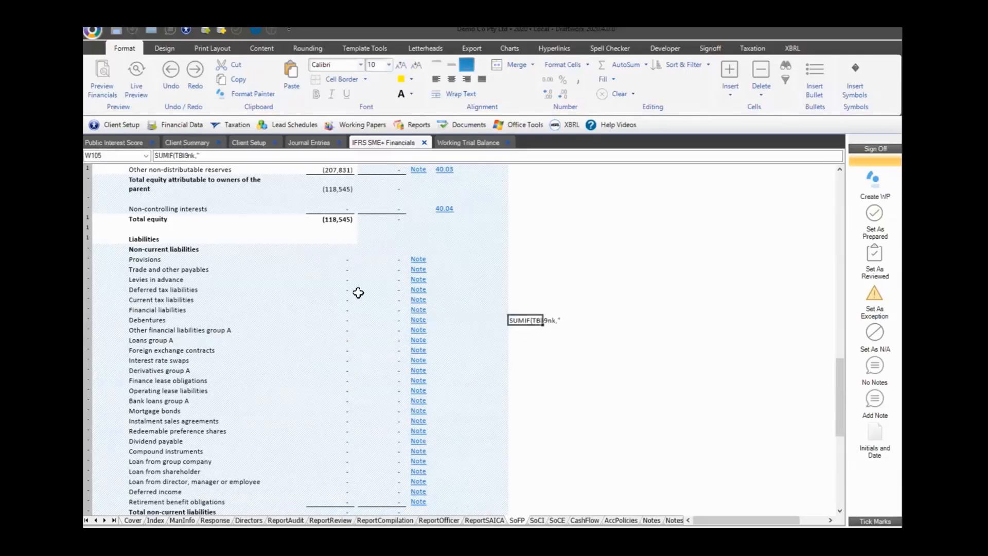
click(190, 155)
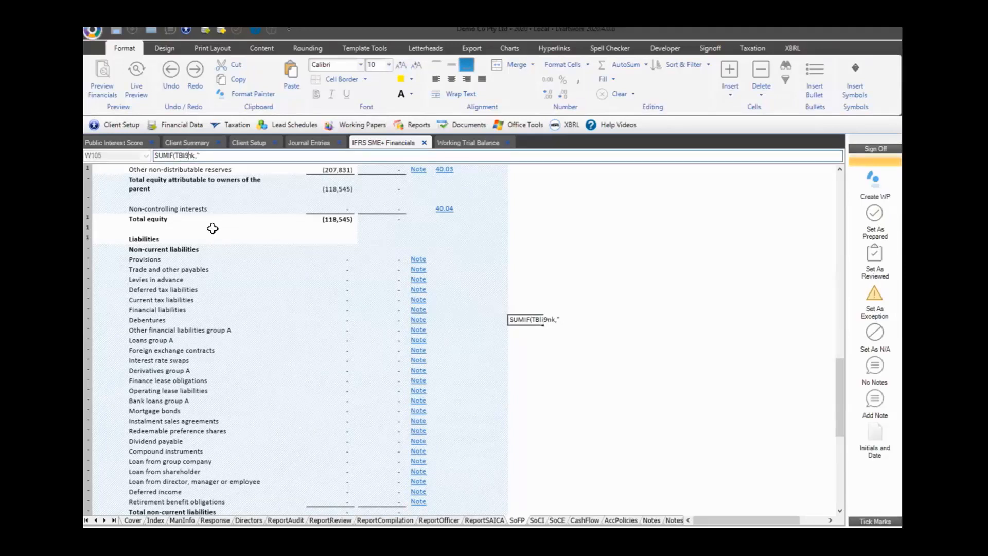
key(BackSpace)
text(custom.001", Final)
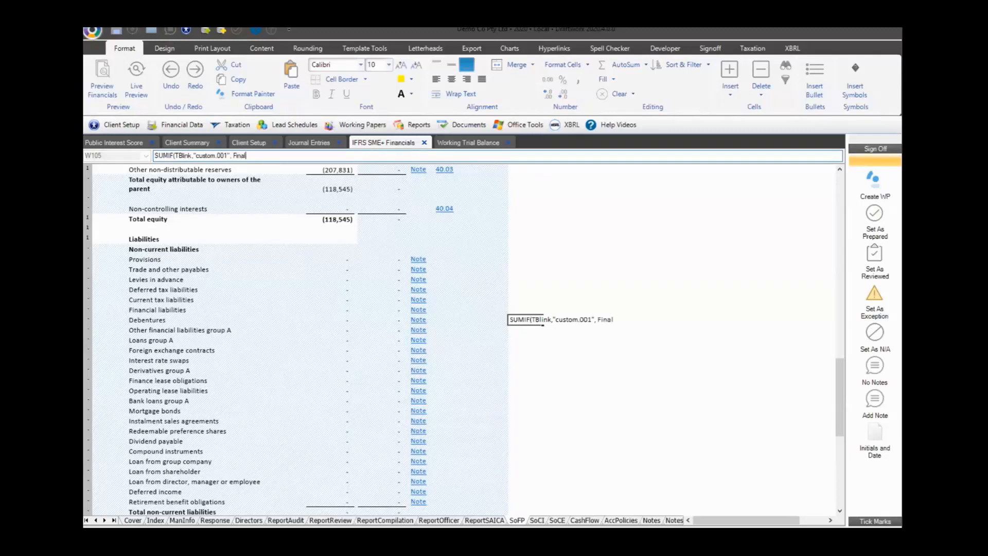
text())
key(Return)
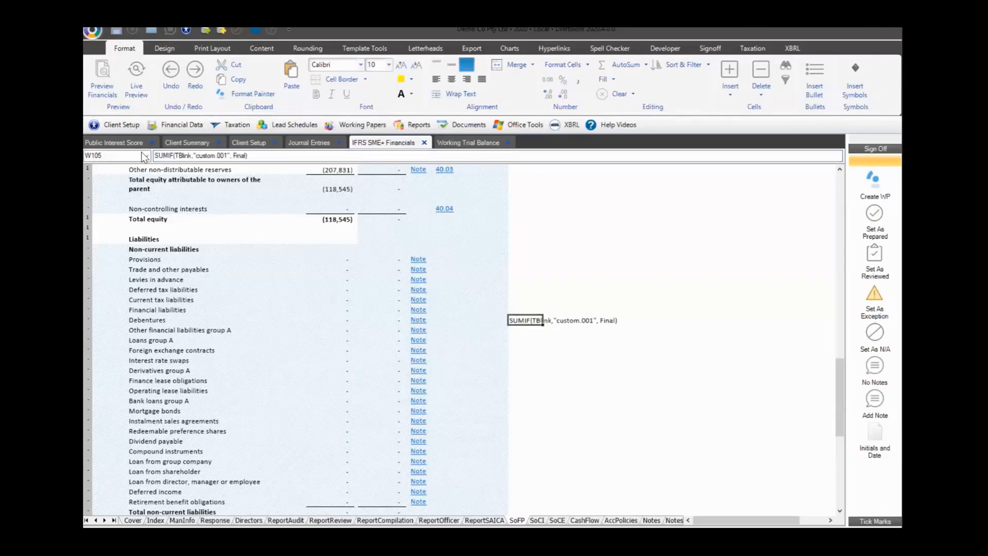
Add the leading equals so W105 returns 1000, then cut the formula text to the clipboard
click(153, 156)
text(=)
key(Return)
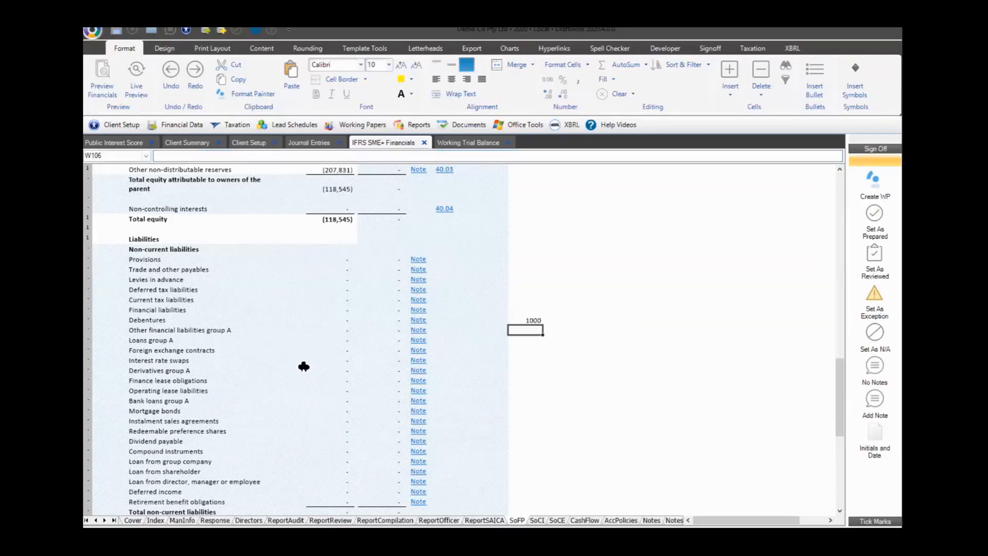
click(535, 321)
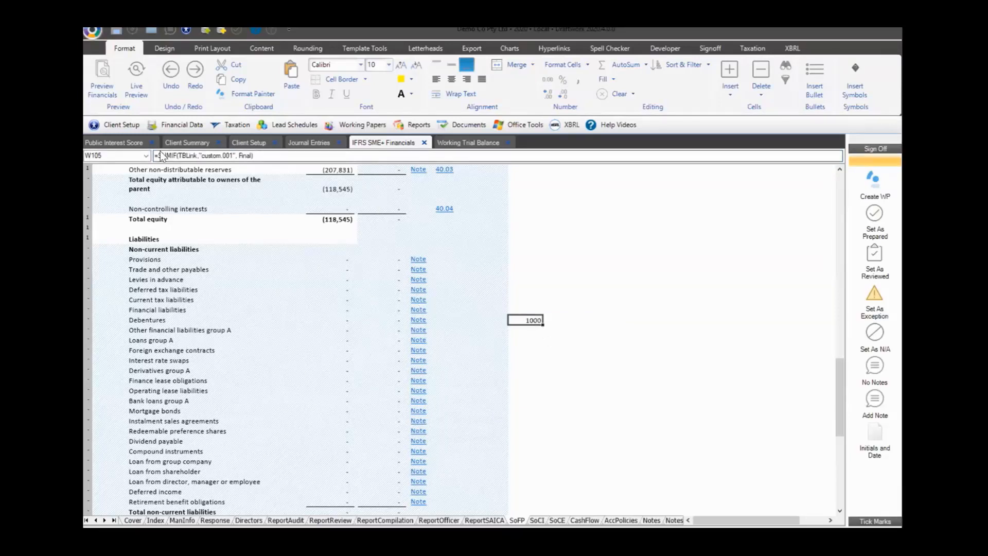
drag(158, 156, 304, 164)
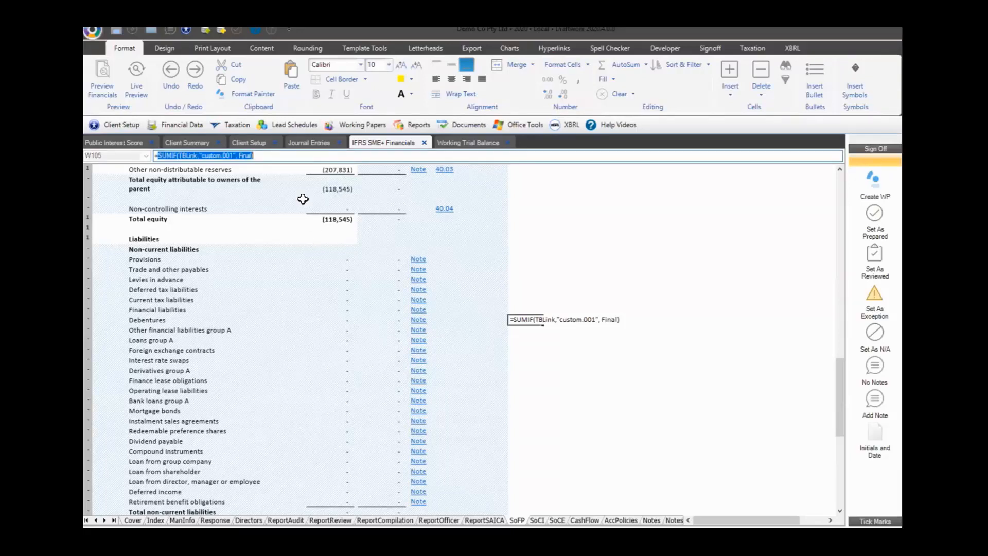
key(ctrl+x)
key(Escape)
Insert a blank sheet row below the biological assets at cost line in current assets
click(333, 263)
scroll(344, 341, down, 2)
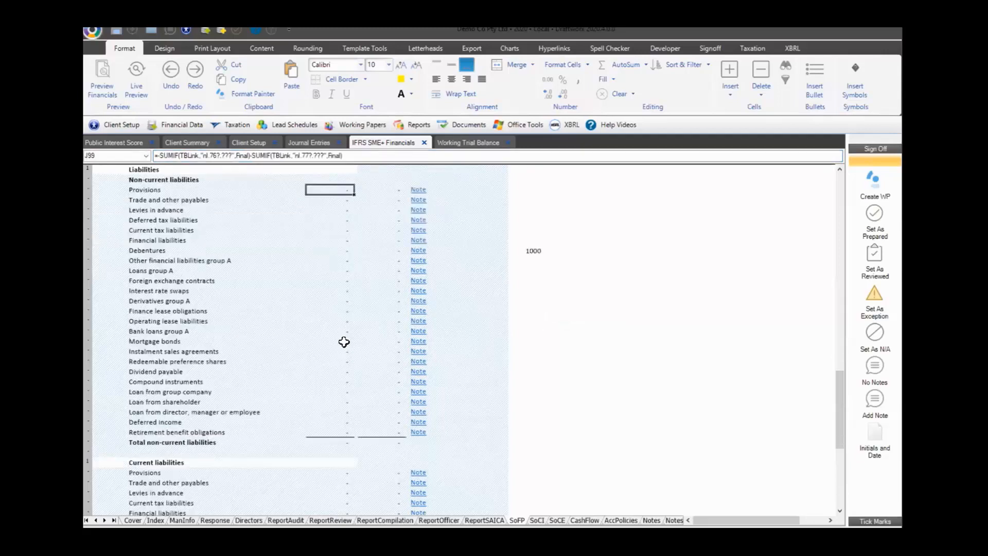
scroll(343, 342, down, 12)
scroll(345, 345, up, 6)
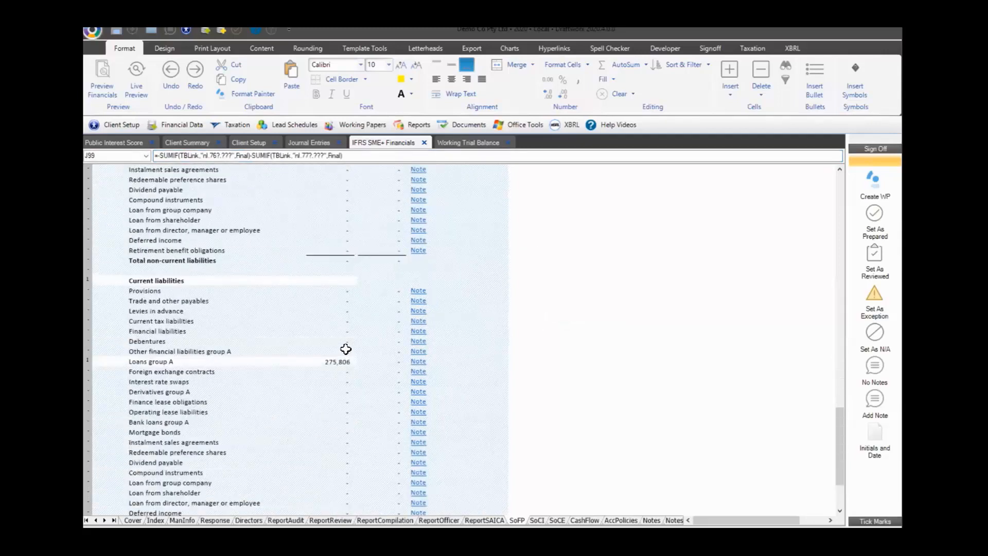
scroll(342, 288, up, 10)
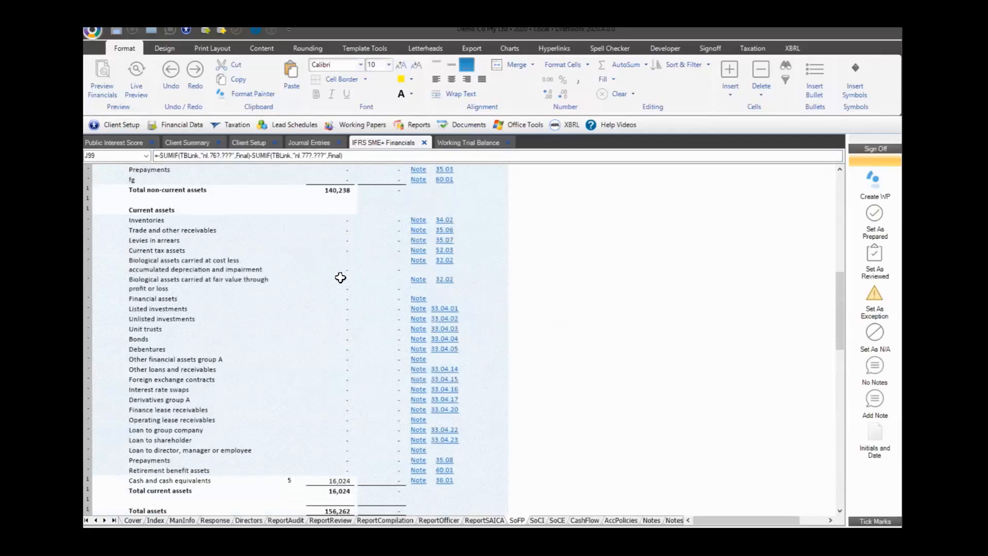
click(341, 277)
right_click(98, 283)
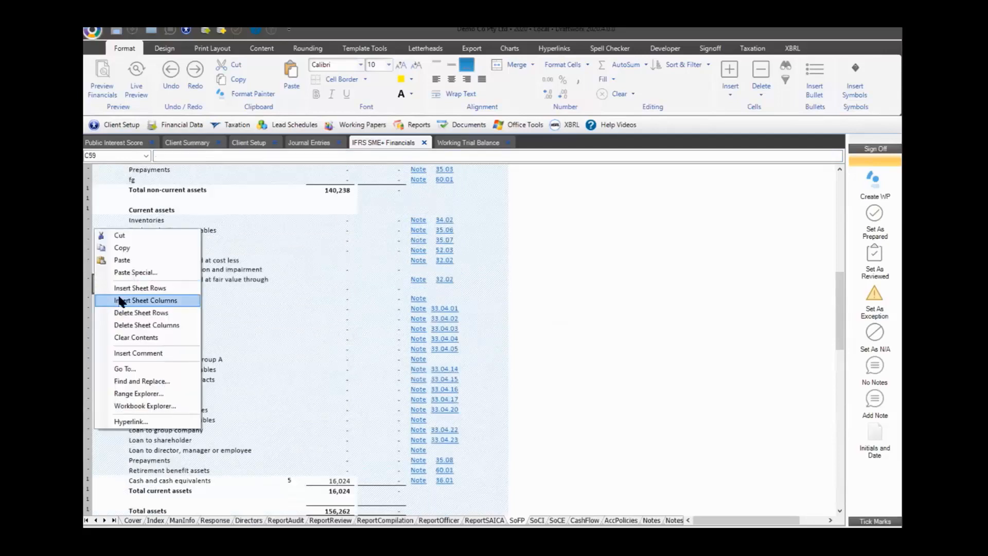
click(126, 289)
Paste =SUMIF(TBLink,"custom.001",Final) into J59 and label the row 'Custom link'
click(348, 286)
click(202, 156)
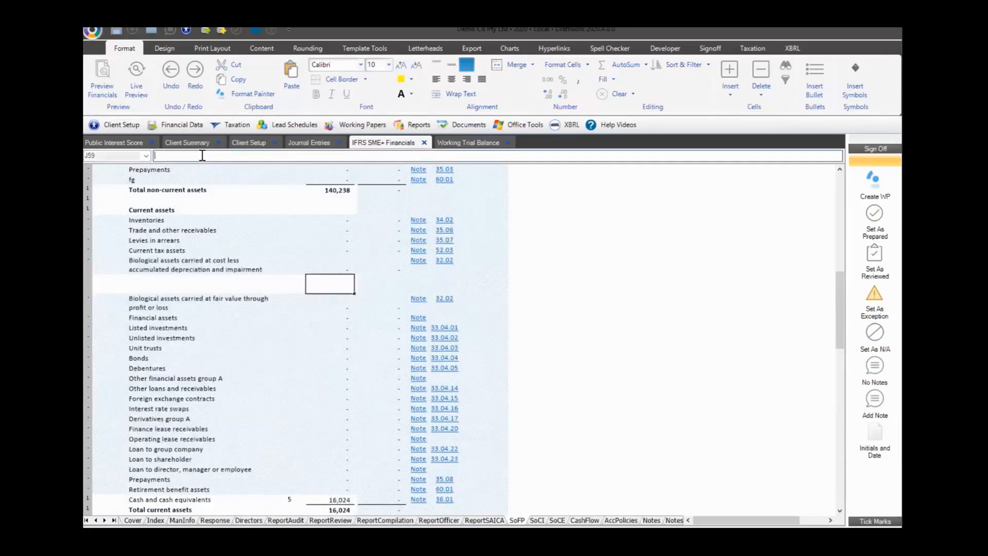
key(ctrl+v)
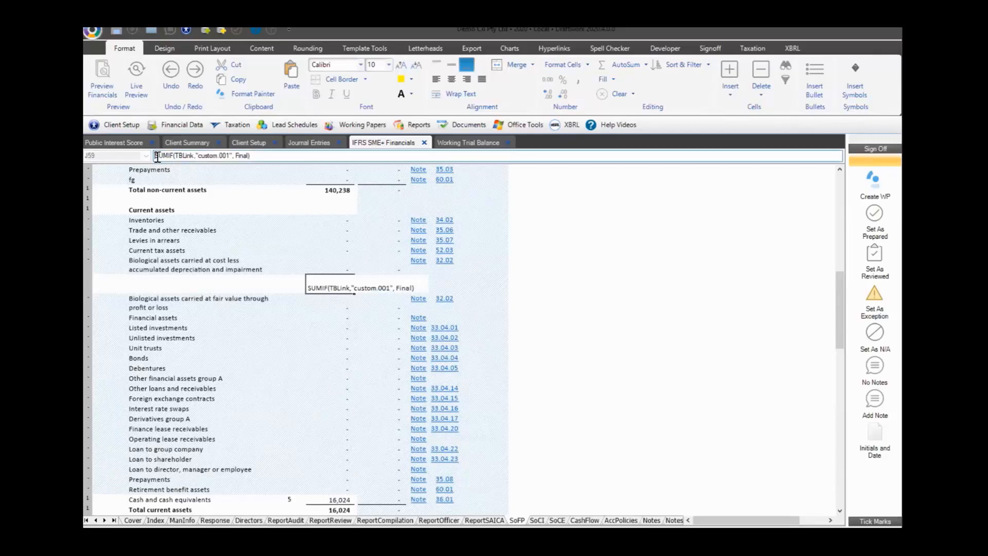
key(Return)
click(183, 278)
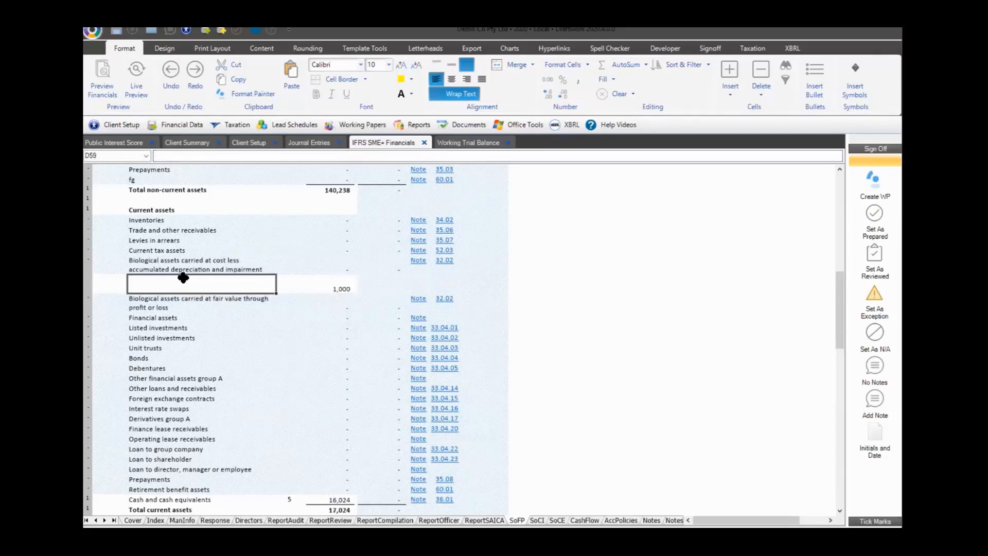
text(Custom)
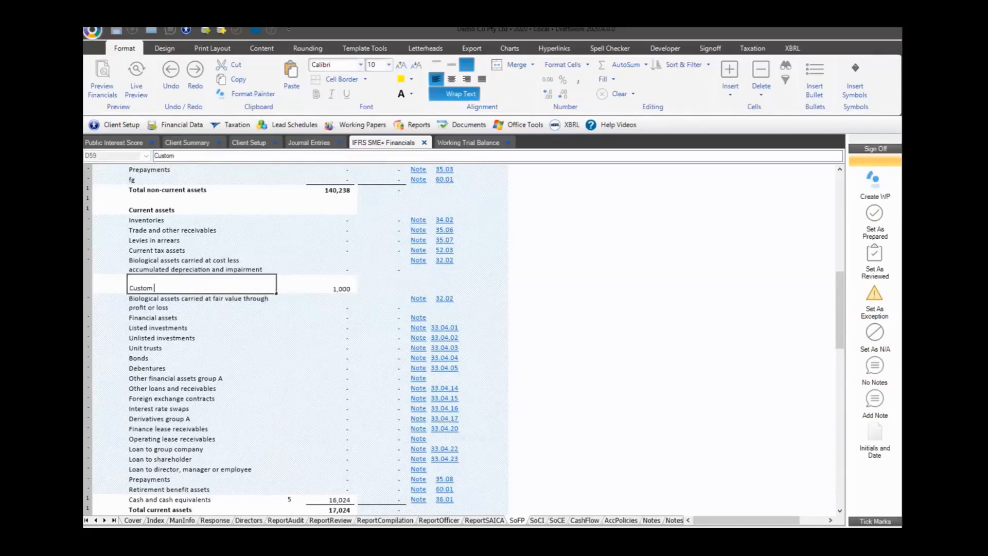
text( link)
key(Return)
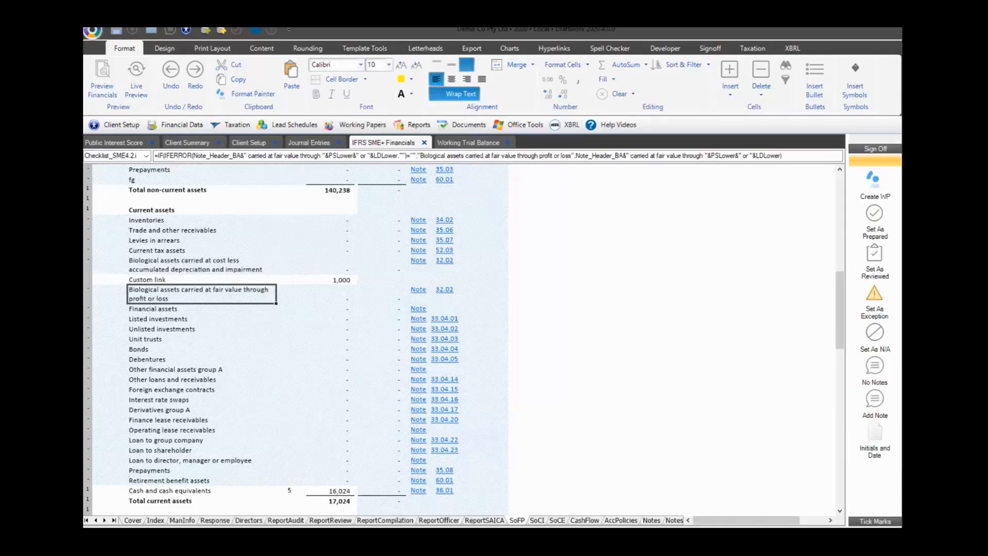
Review the Earl account in the Working Trial Balance, then return to IFRS SME+ Financials
click(474, 143)
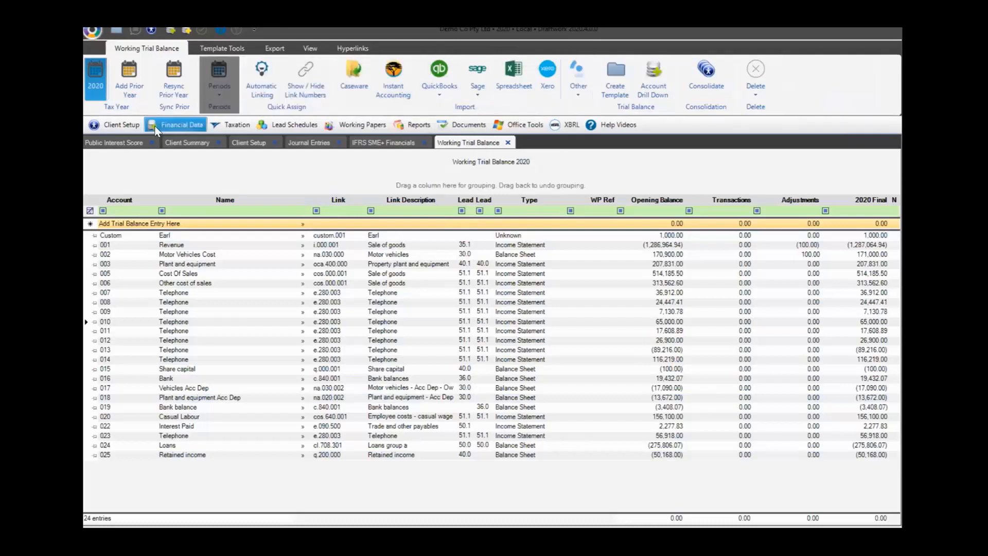
click(178, 125)
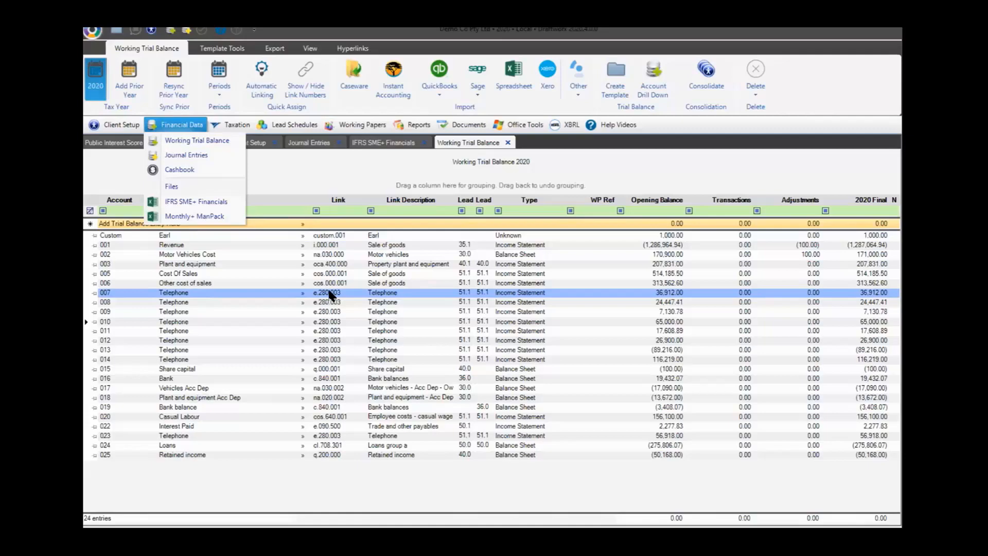
click(366, 143)
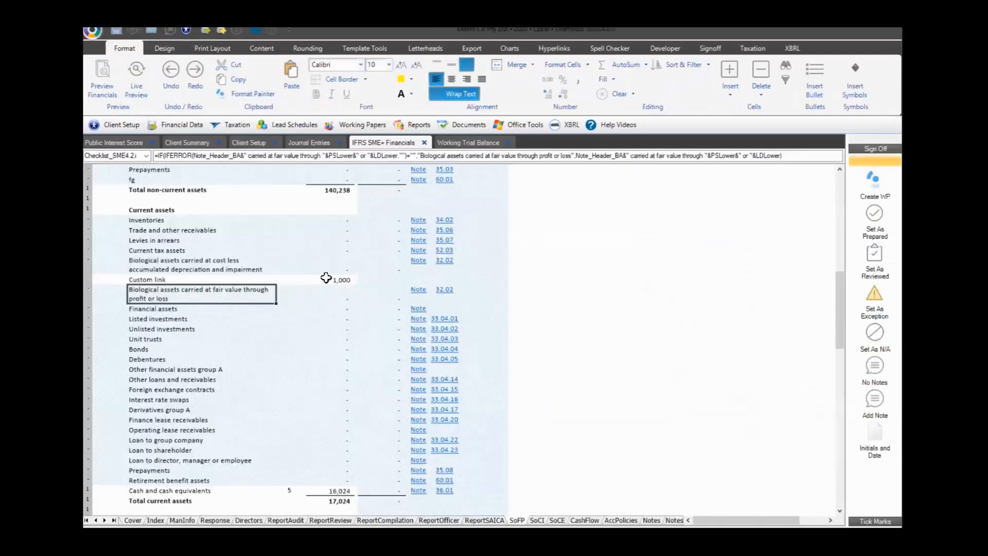
Check the current assets values J57 to J59 and show the Template Tools ribbon
drag(330, 281, 318, 252)
click(318, 251)
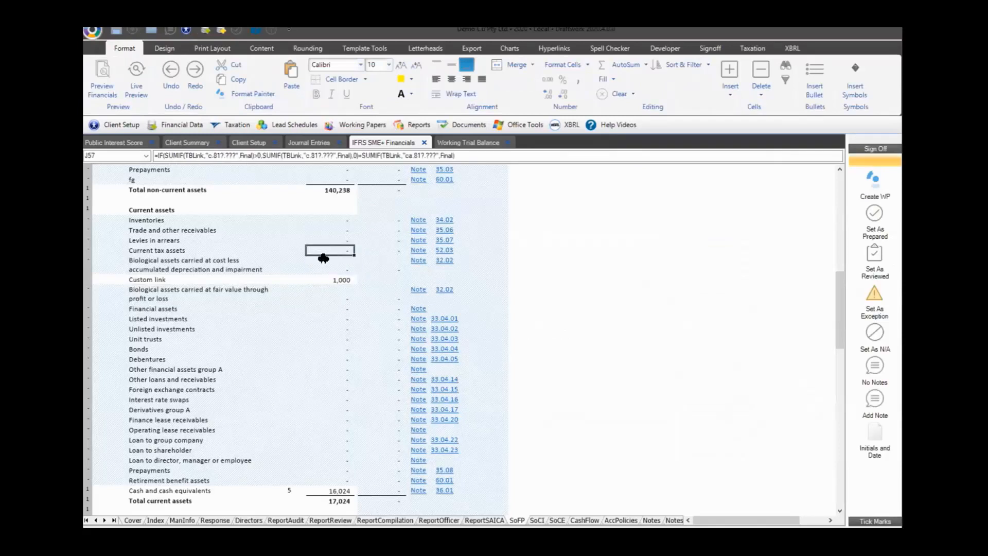
click(518, 127)
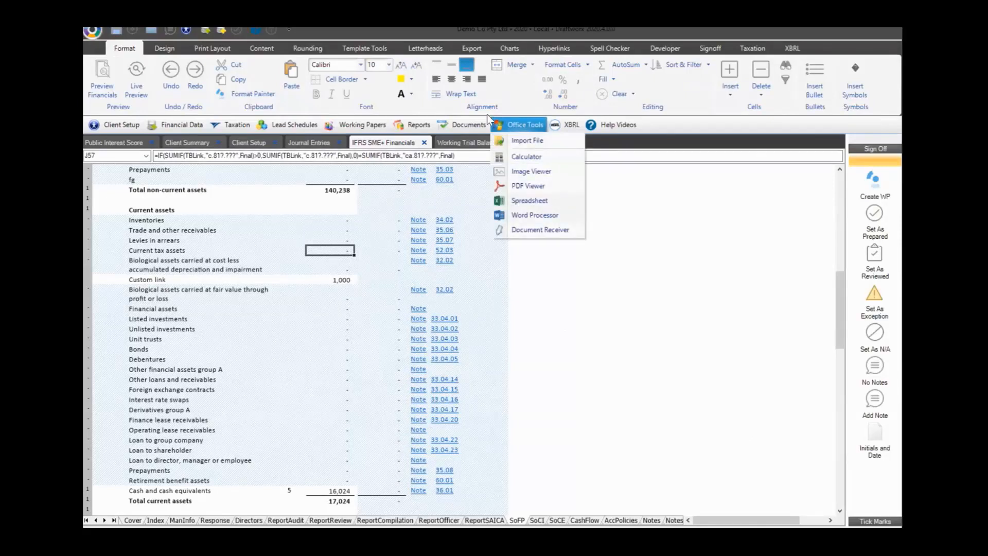
click(374, 49)
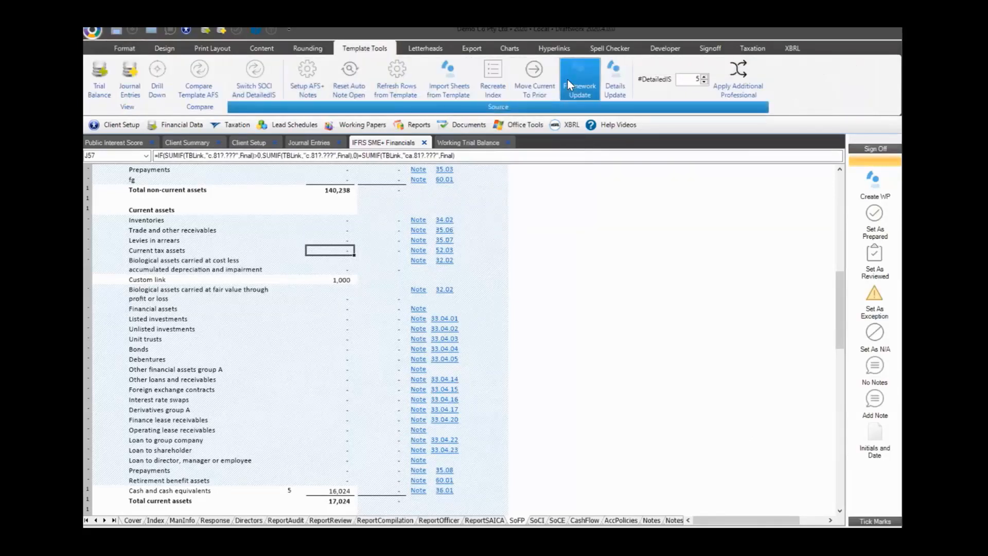
click(610, 80)
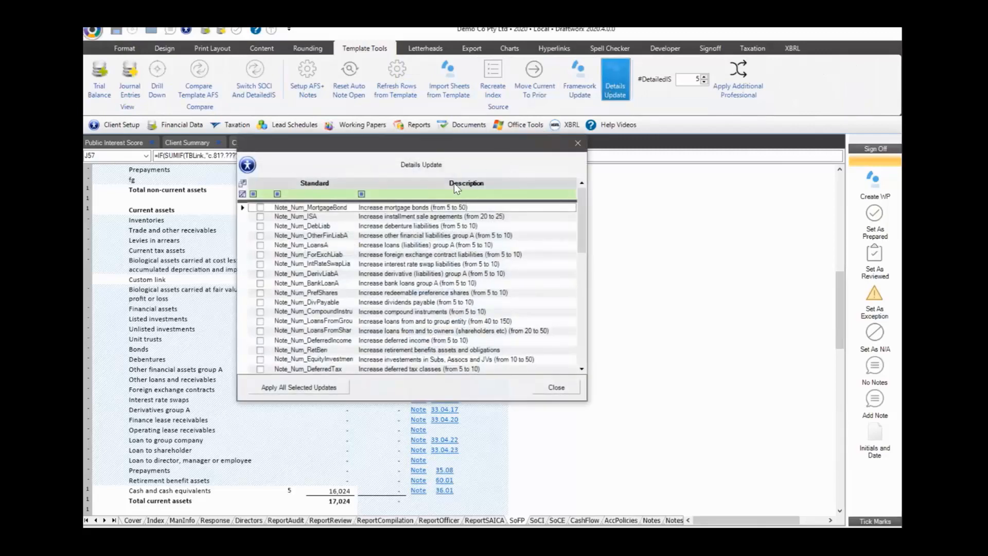
click(426, 208)
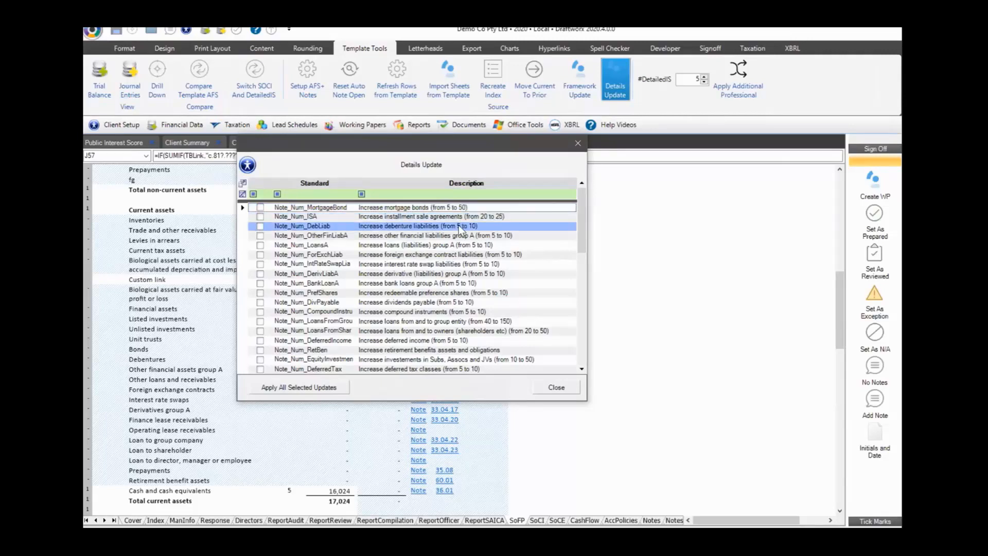
scroll(460, 233, down, 10)
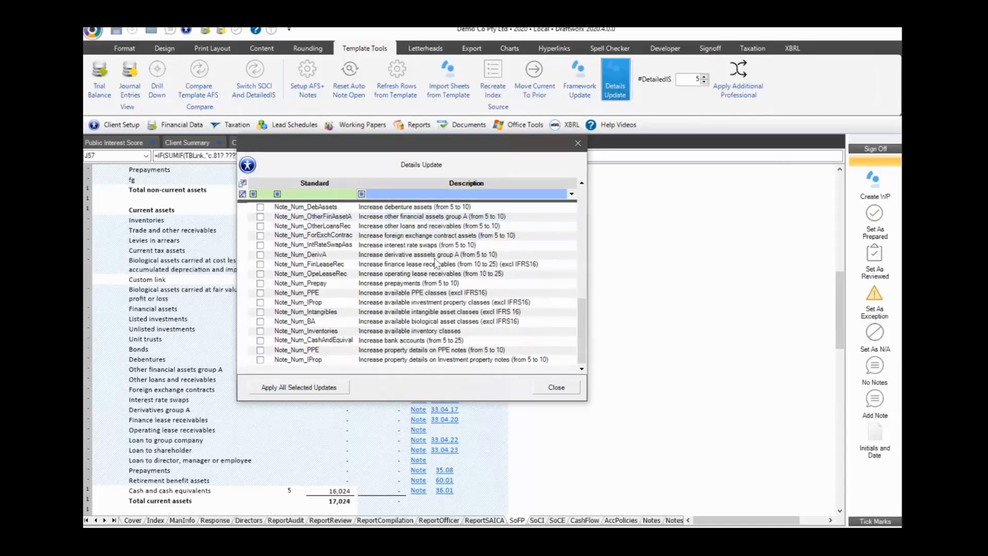
scroll(415, 275, up, 1)
scroll(413, 273, up, 6)
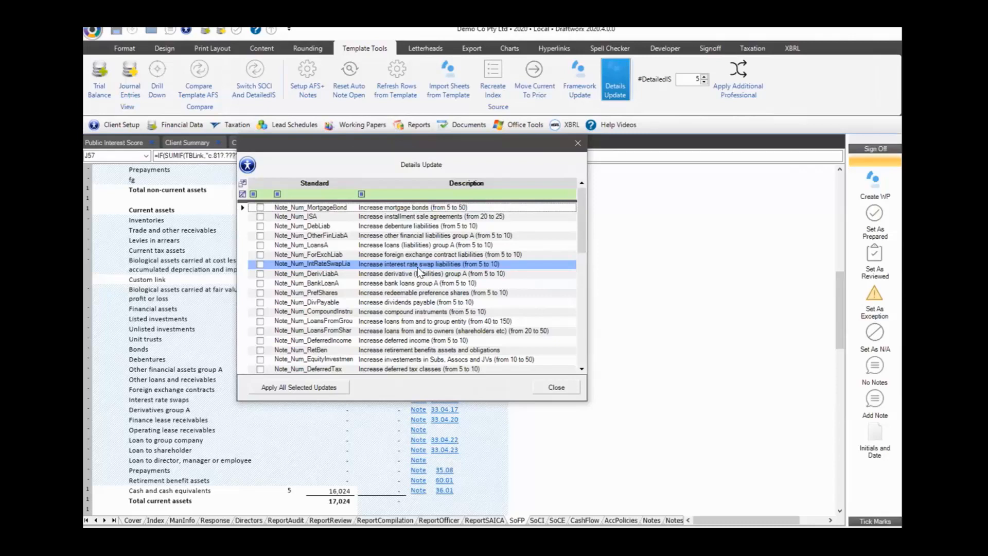
click(260, 207)
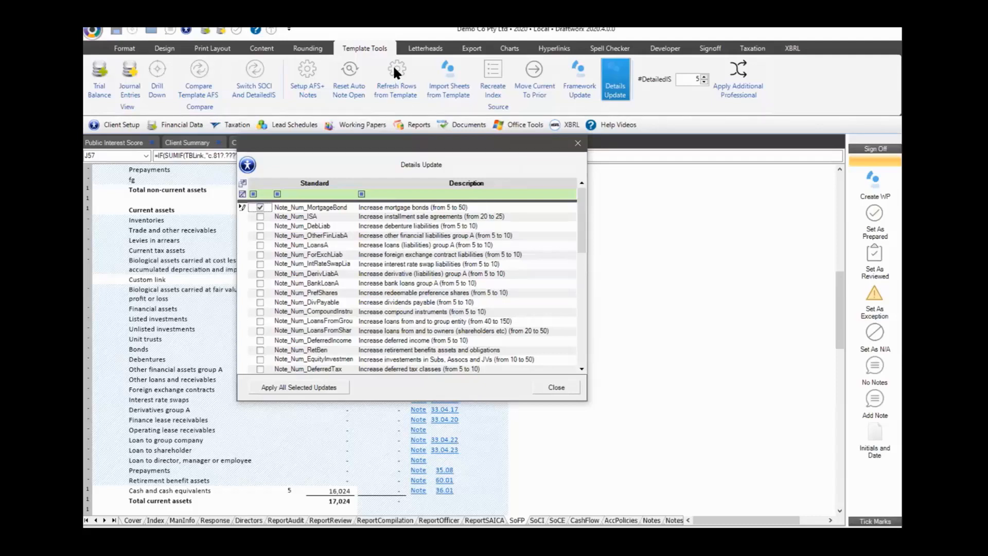
scroll(346, 271, down, 10)
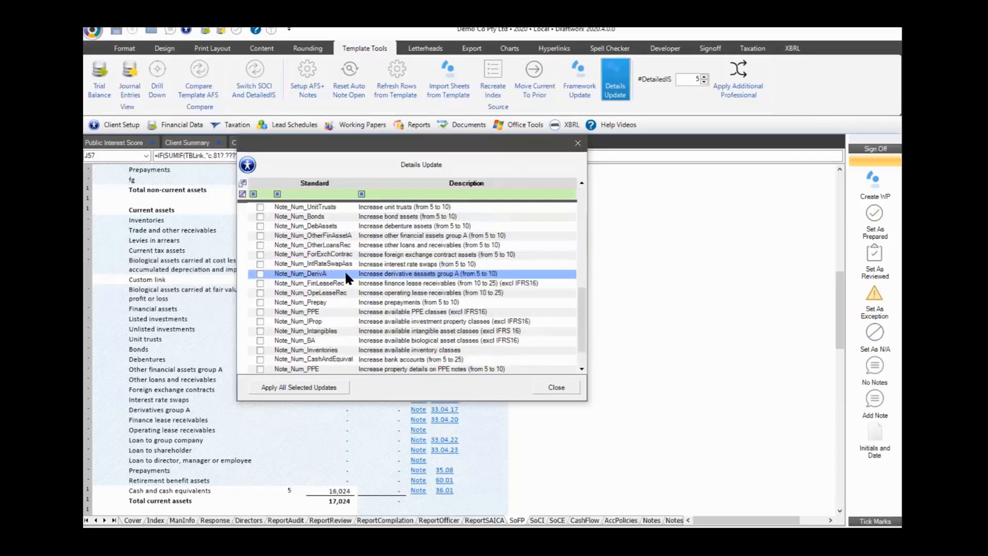
scroll(434, 262, up, 10)
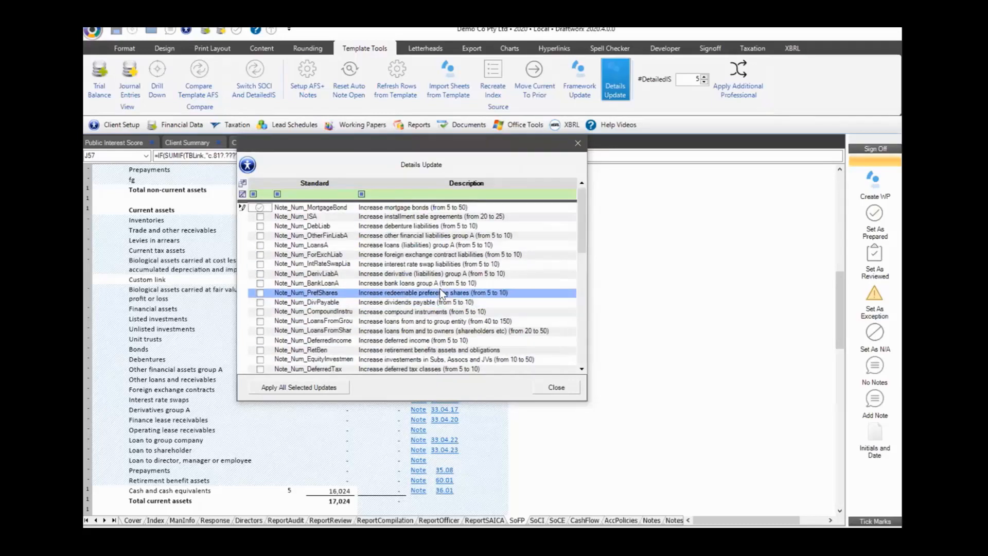
scroll(431, 267, down, 5)
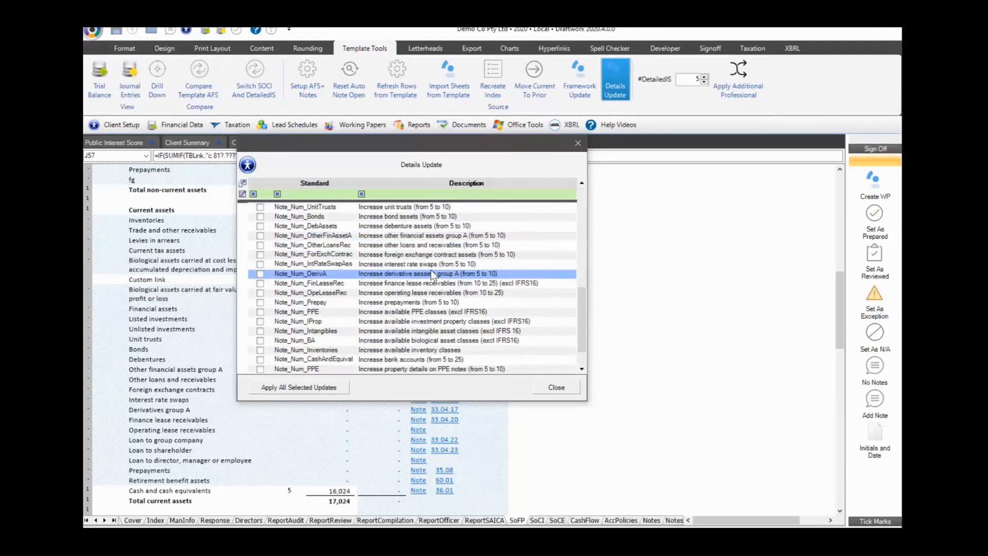
scroll(432, 272, up, 4)
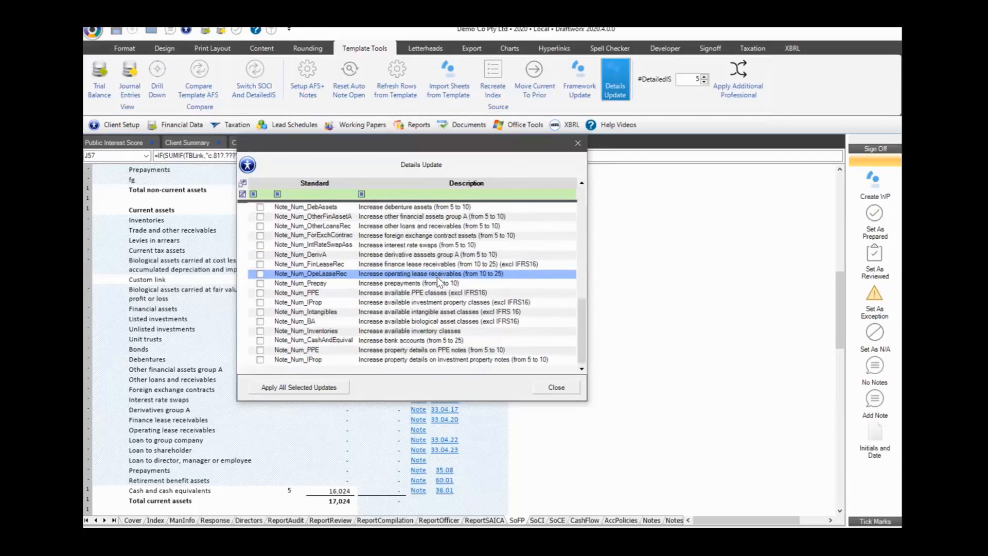
scroll(436, 271, down, 4)
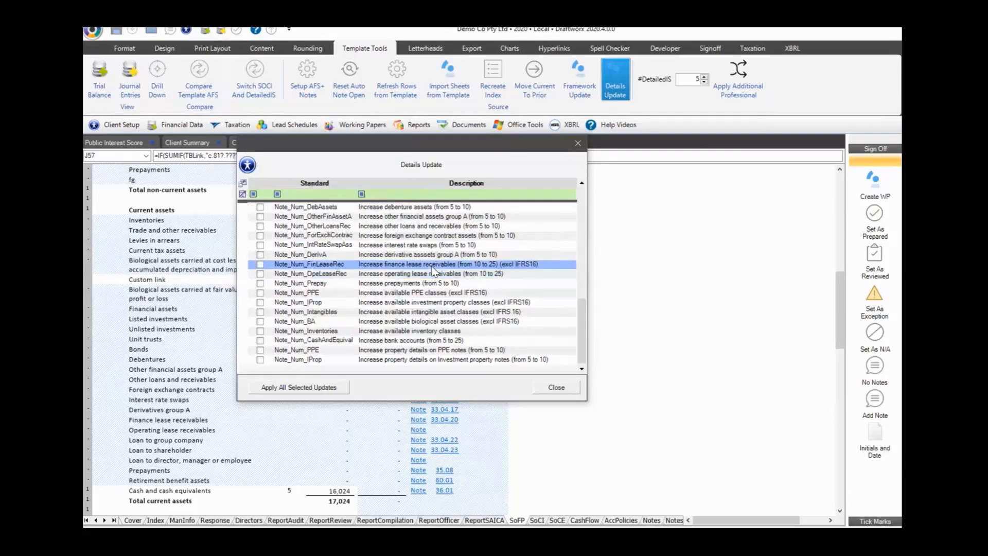
scroll(438, 278, up, 1)
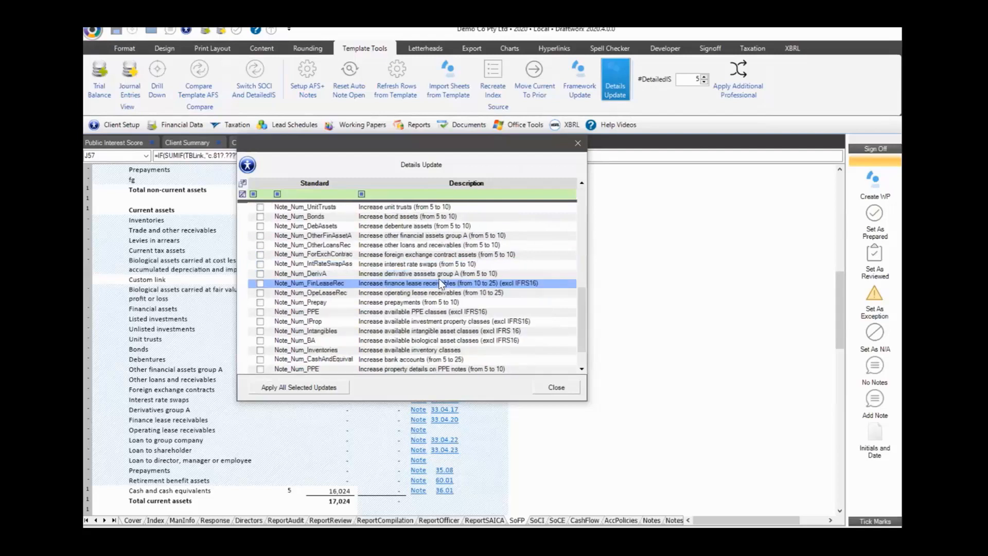
scroll(442, 286, down, 1)
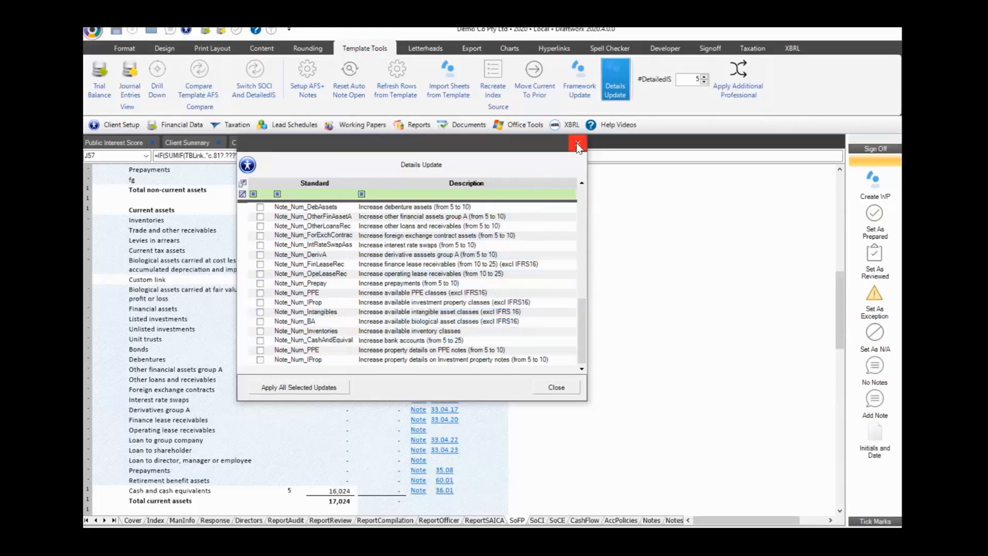
click(556, 387)
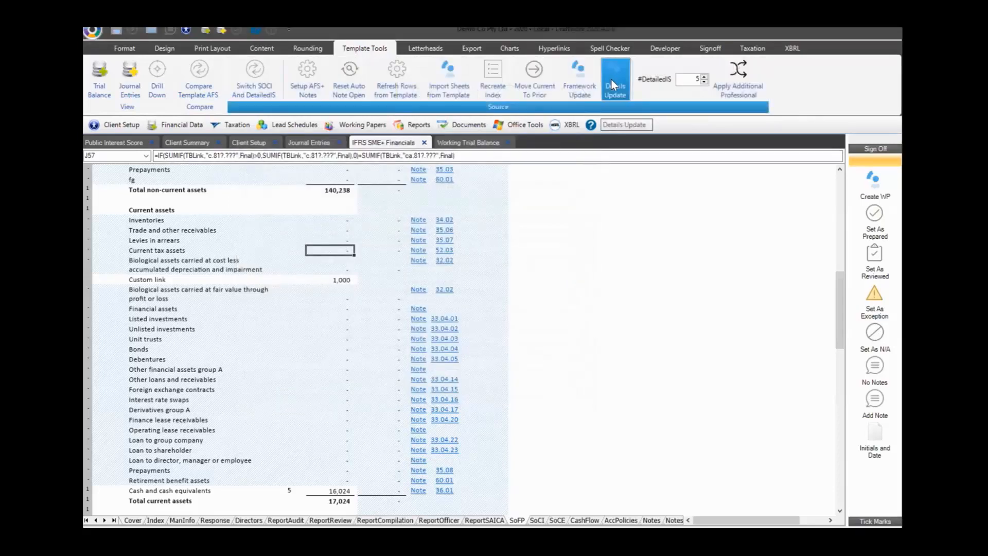
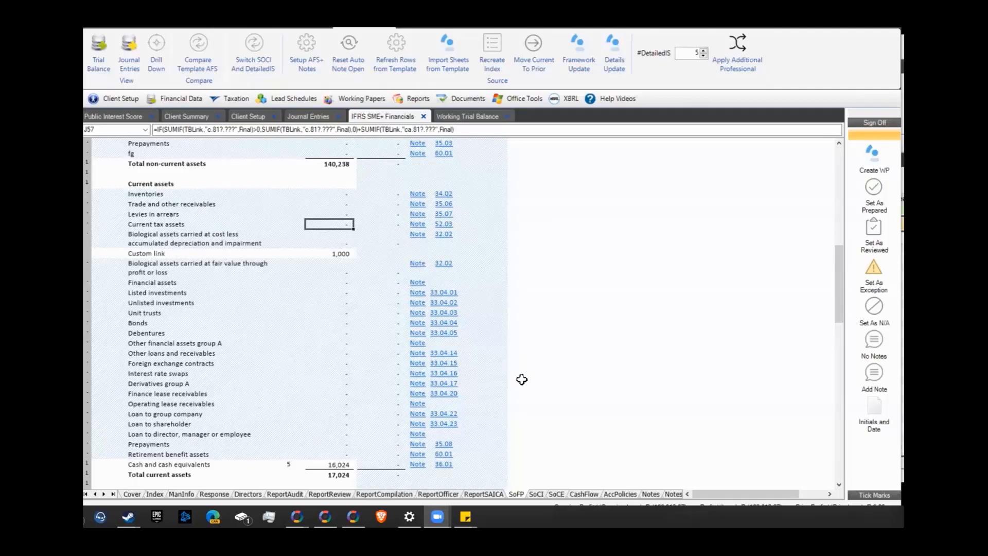
On the Notes sheet, expand Additional Note 2 at row 2781 and select cell D2783
click(651, 494)
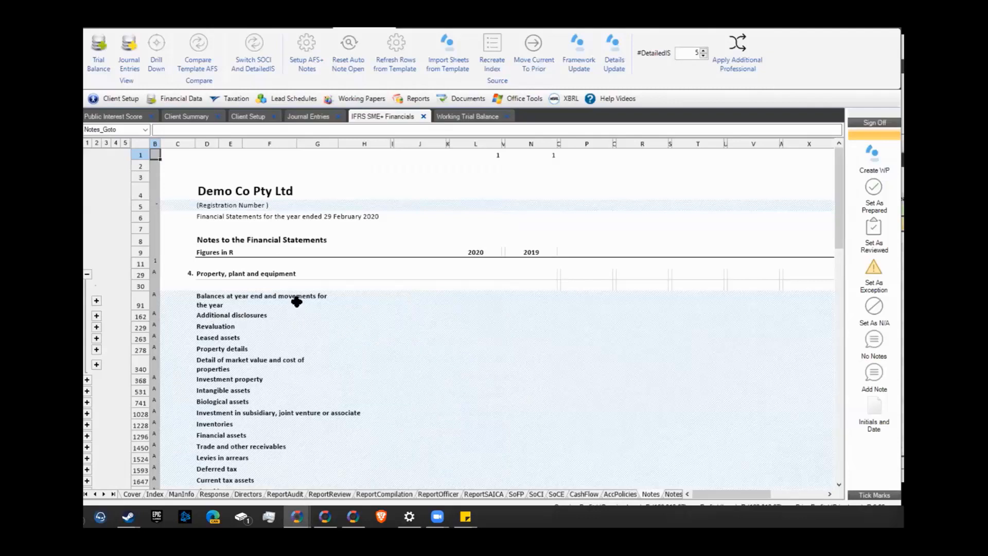
scroll(296, 303, down, 10)
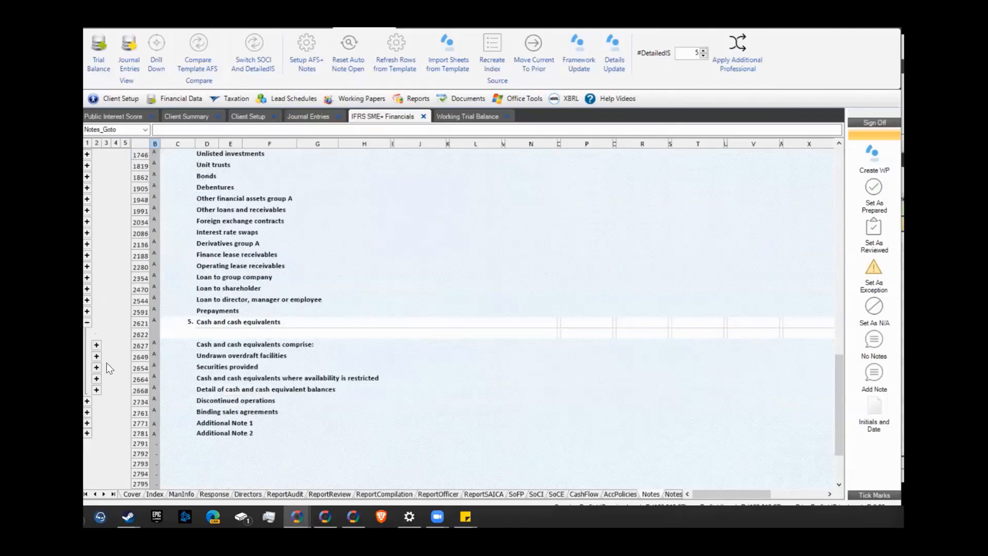
scroll(153, 379, down, 2)
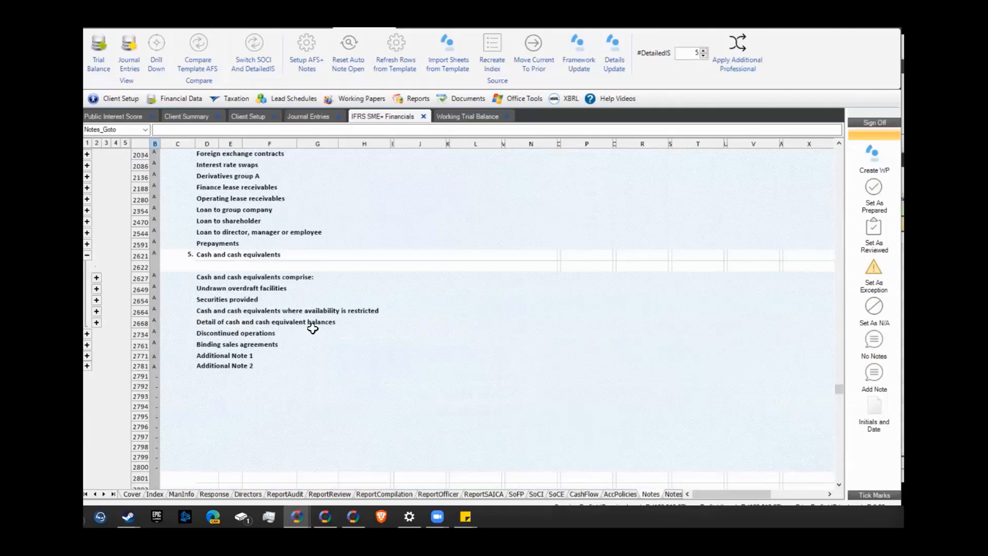
scroll(311, 329, up, 1)
click(87, 389)
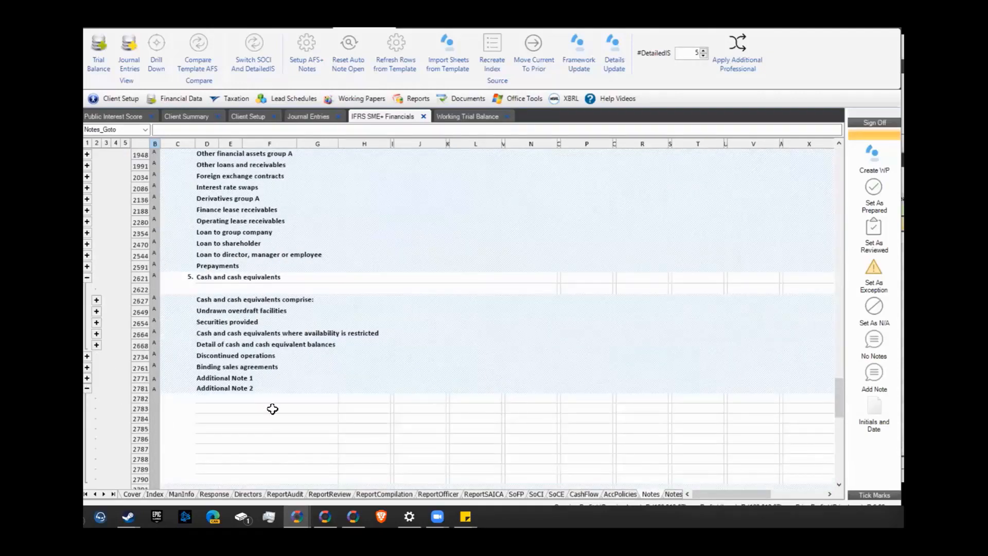
scroll(216, 366, down, 2)
click(220, 368)
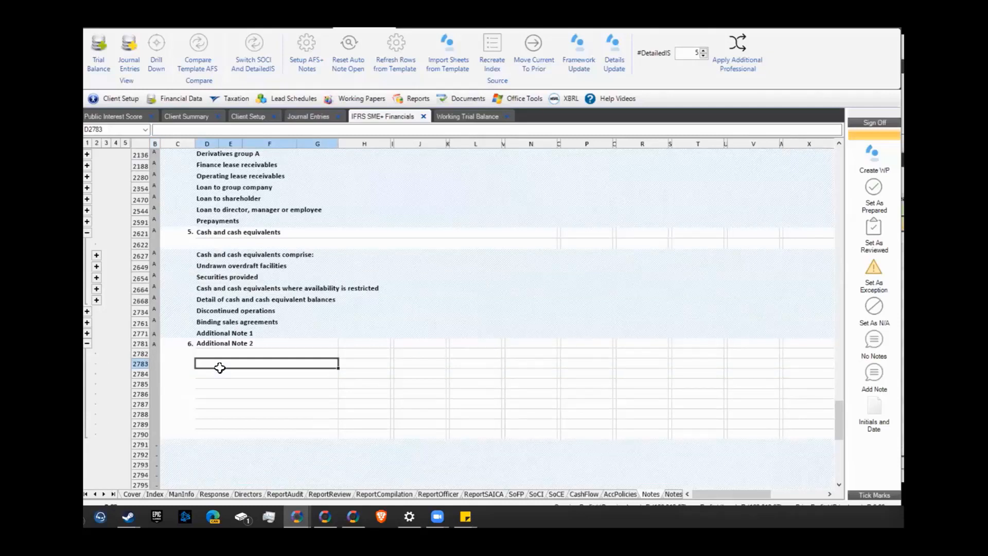
Link D2783 to the Cash and cash equivalents note number with =C2621, showing 5
text(=)
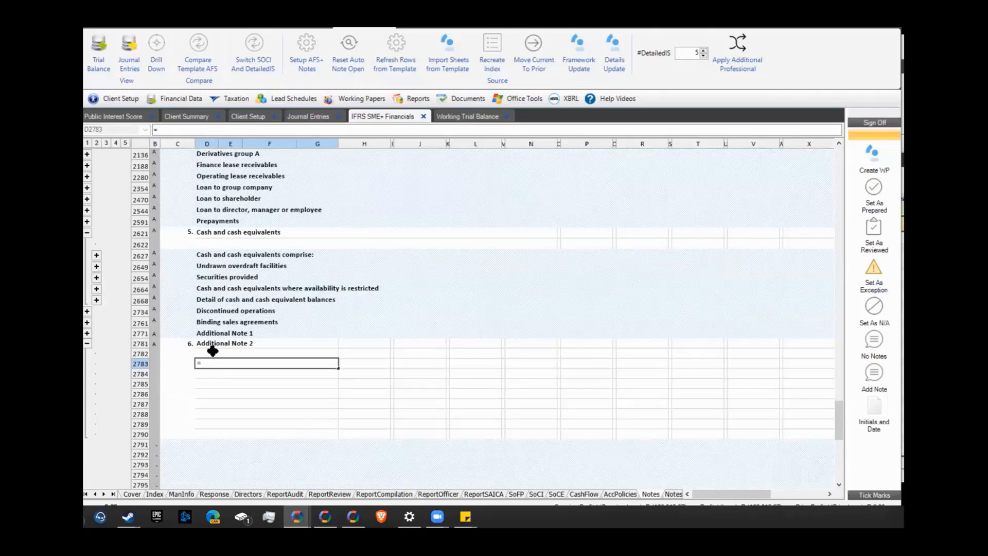
click(186, 233)
key(Return)
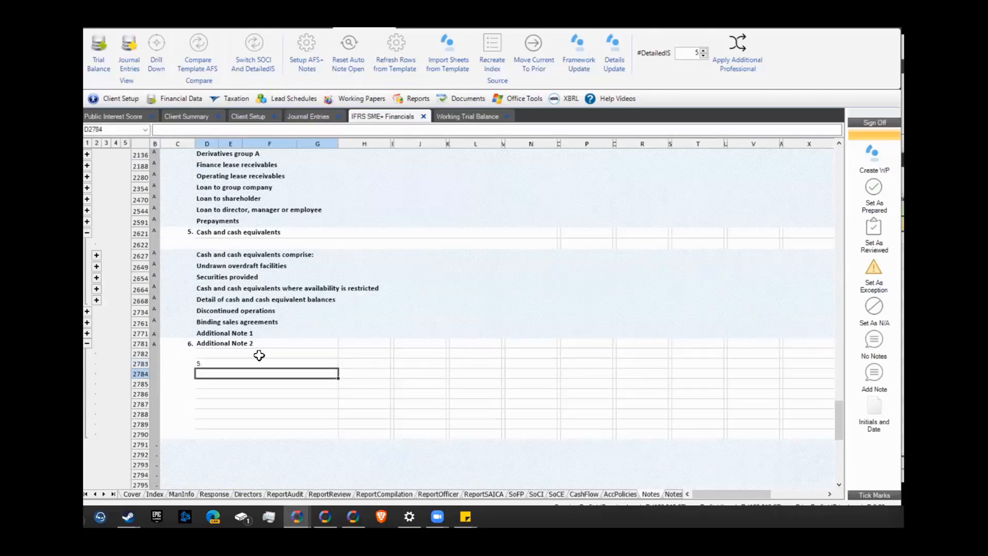
click(216, 362)
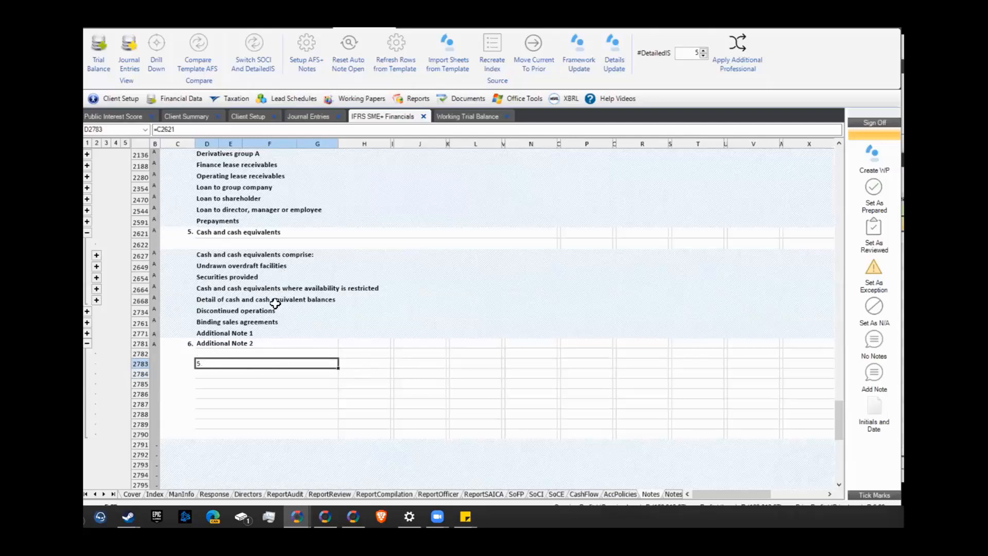
Enter the formula ="My sentence" in D2785
click(201, 384)
text(=)
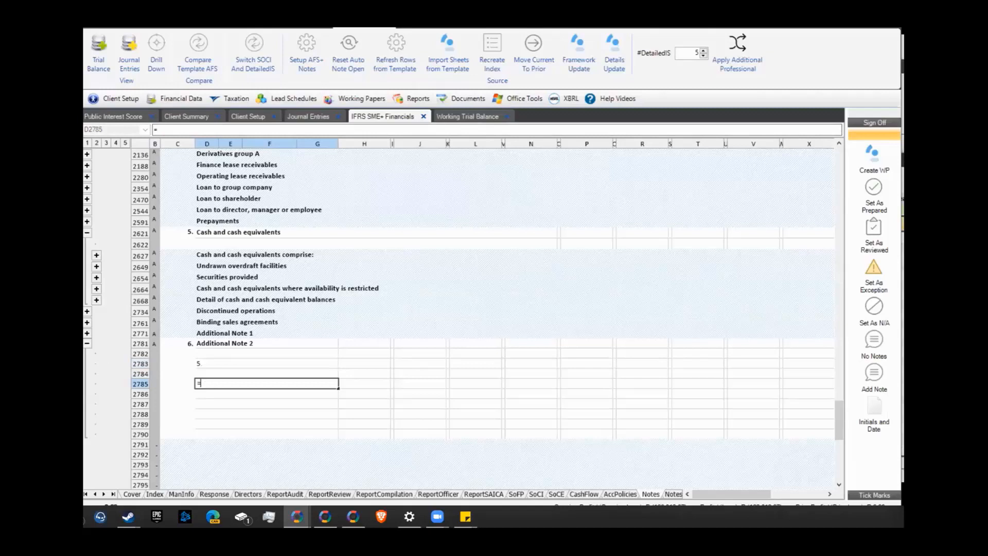
text("My sentence")
key(Return)
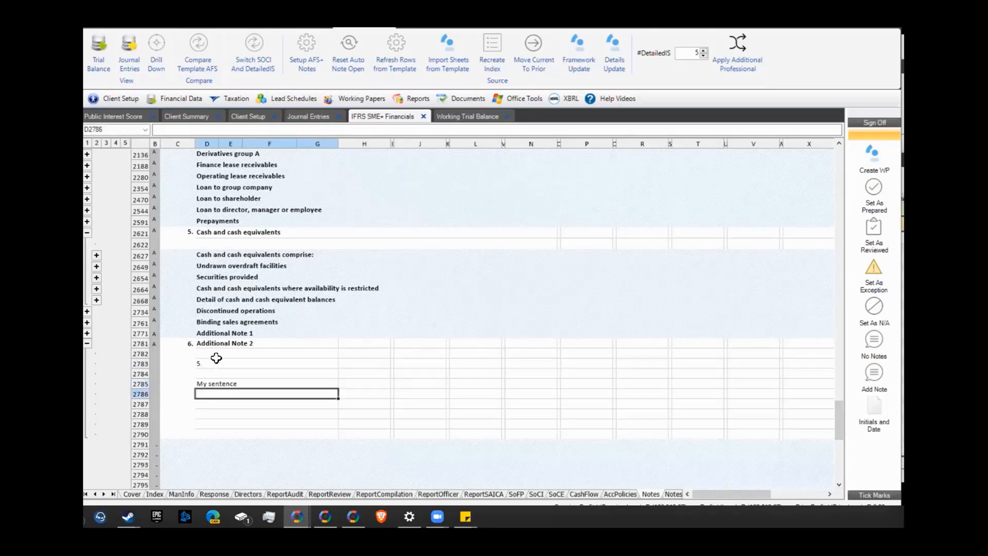
click(220, 386)
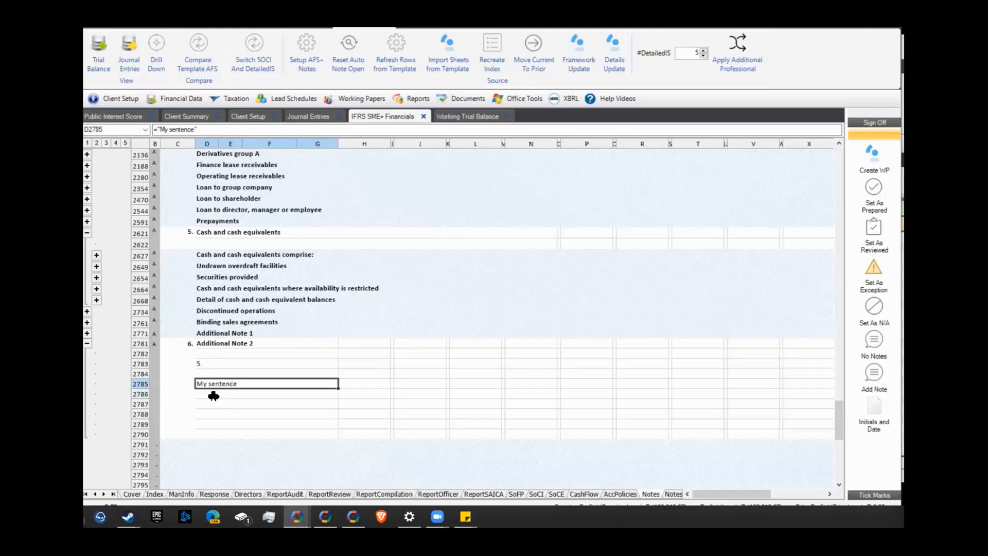
Type plain text 'My sentence' in D2786 and compare it with the formula cell above
click(214, 396)
text(My sentence)
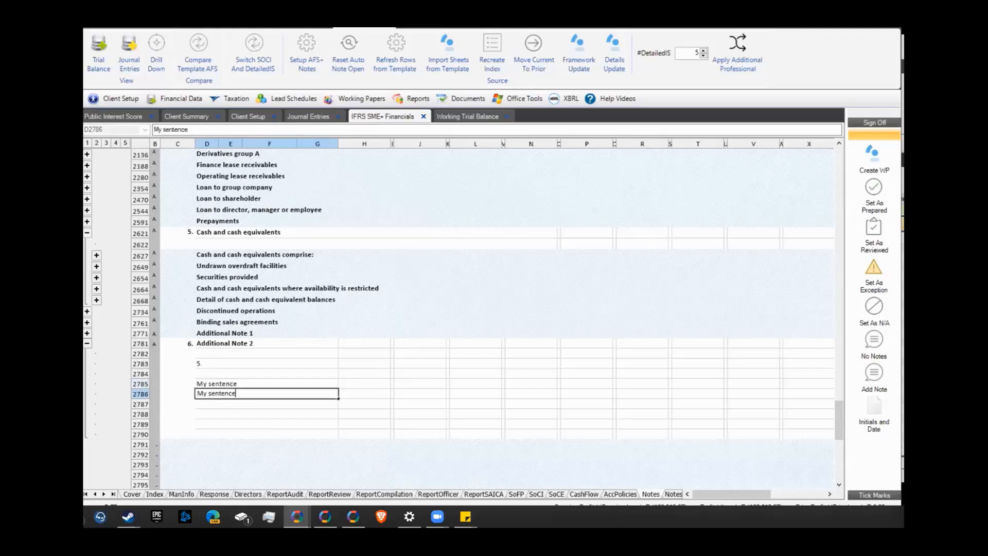
key(Return)
key(Up)
key(Up)
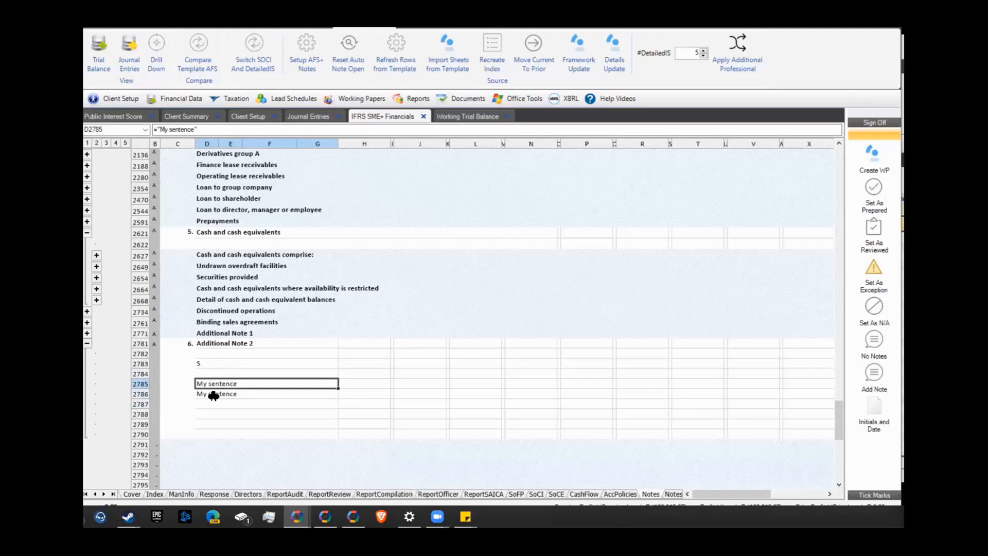
key(Down)
key(Up)
key(Down)
key(Up)
Append the Cash note number C2621 to the D2785 sentence formula, adding a space
click(204, 131)
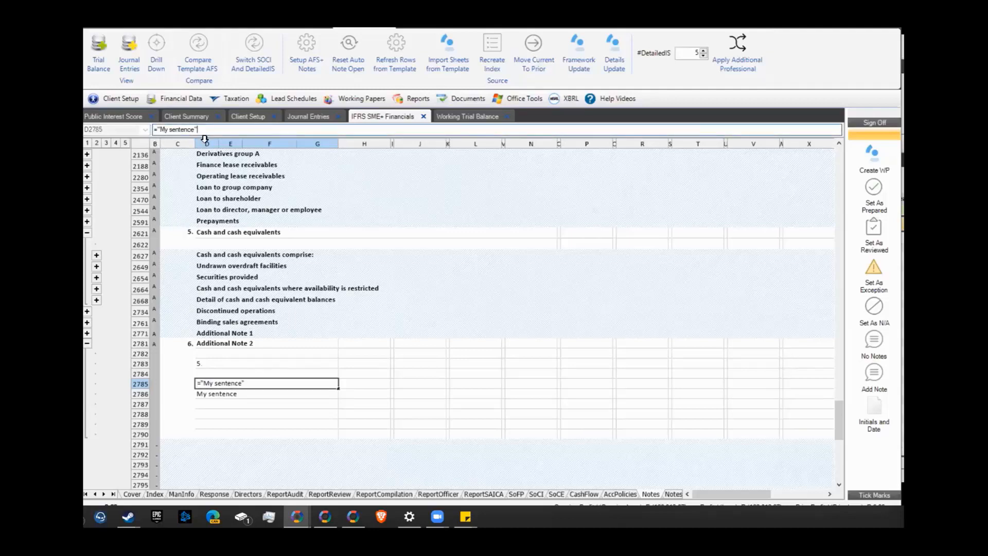
text(&)
click(174, 233)
key(Return)
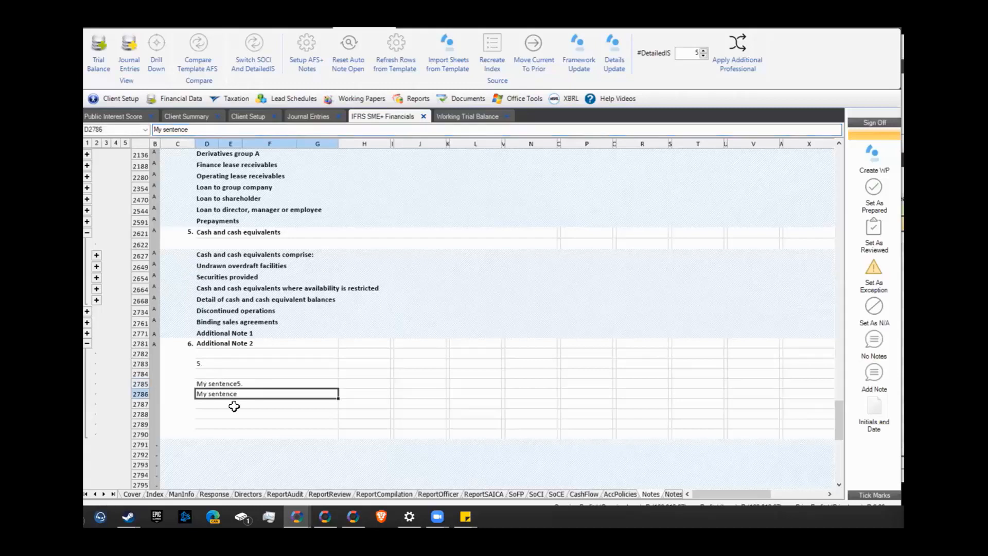
click(224, 385)
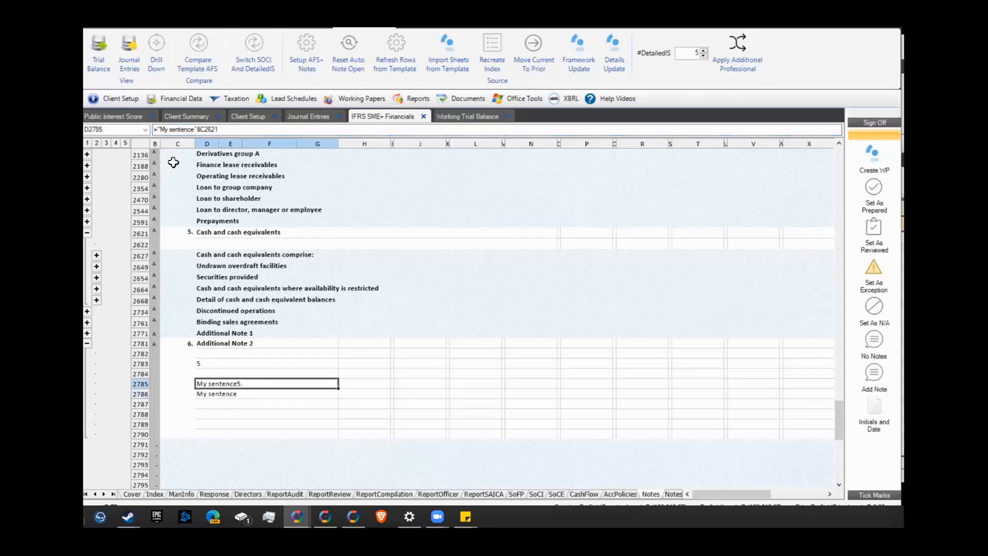
click(194, 130)
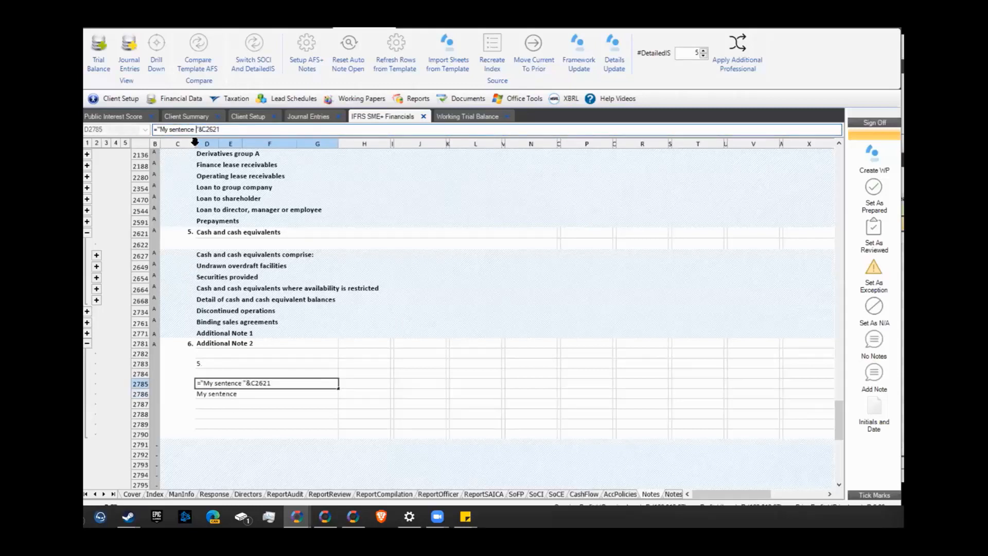
key(Return)
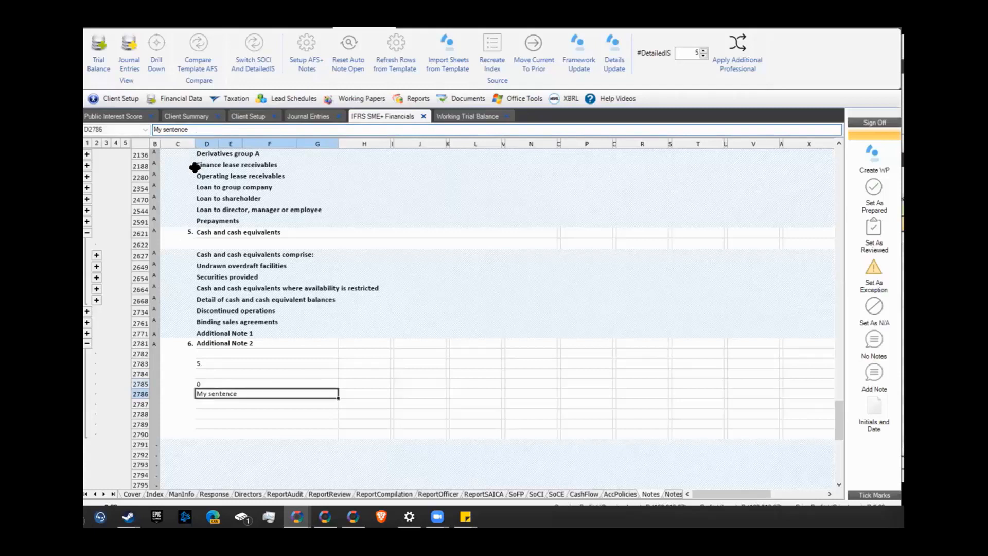
click(228, 384)
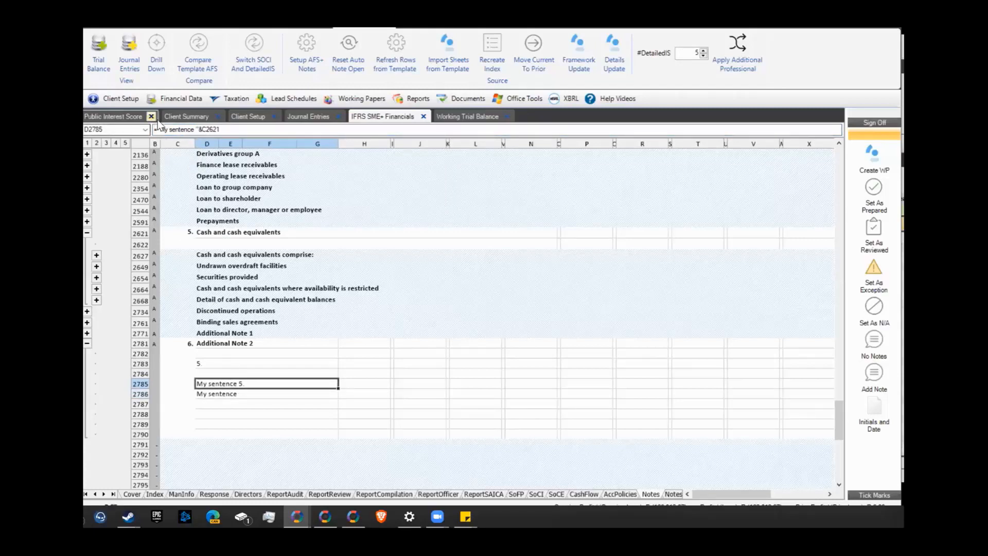
Reword the sentence to 'Refer to Cash and cash equivalents note num' before the note number
drag(161, 130, 186, 135)
text(Refer to)
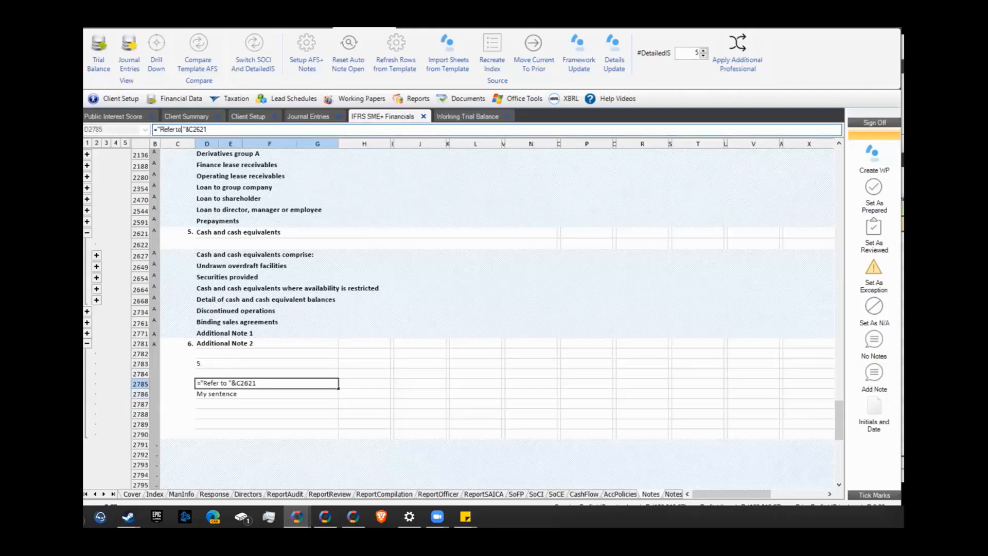
text( Cash and cash equil)
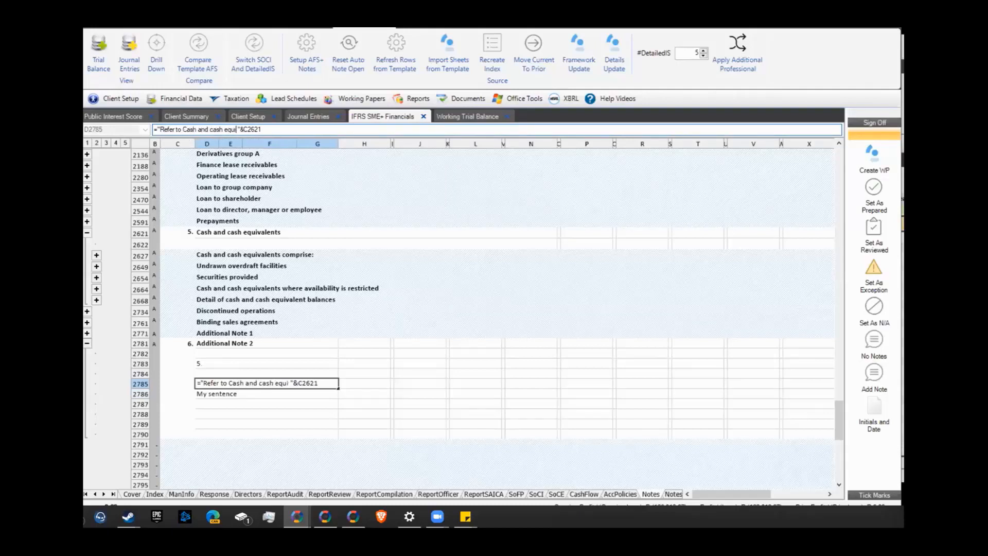
key(BackSpace)
text(vaalents note num)
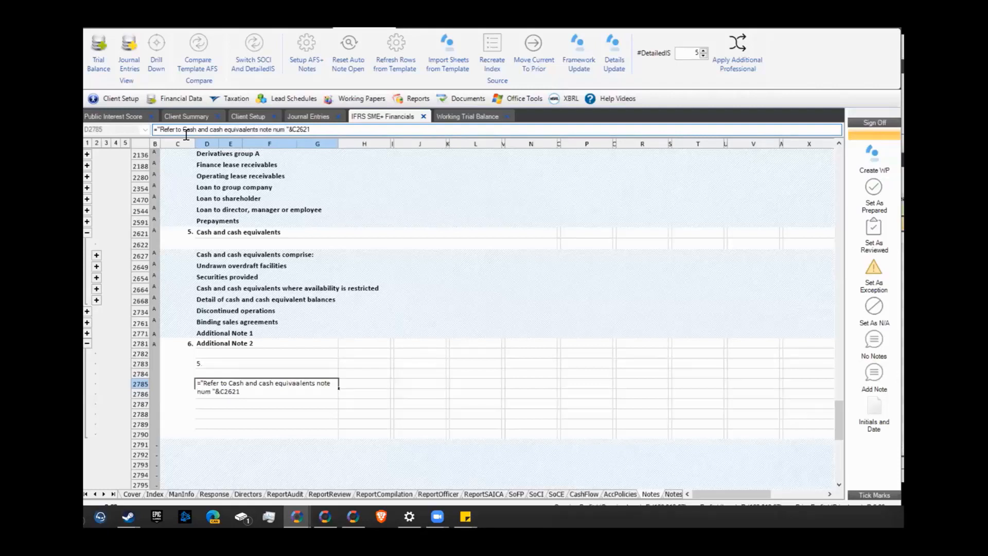
key(Return)
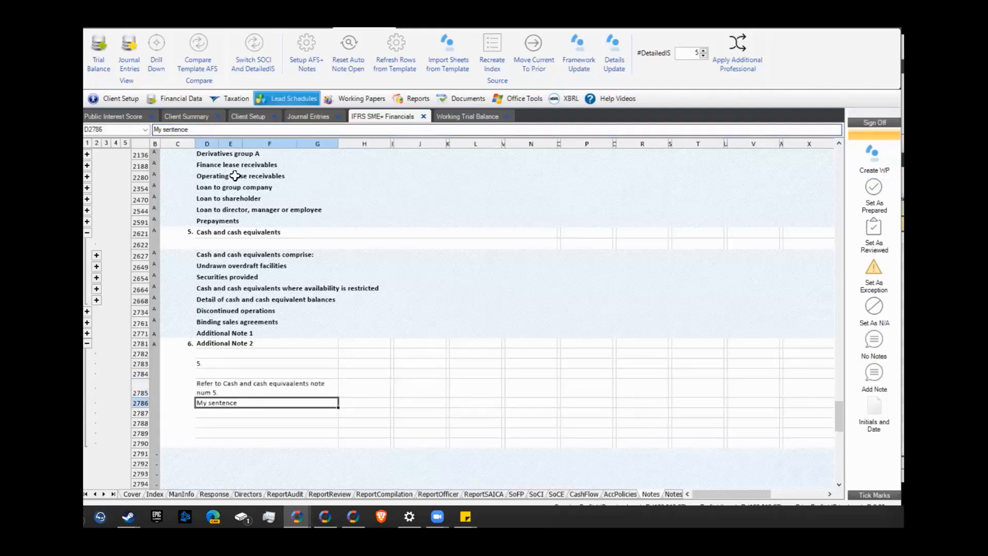
click(233, 392)
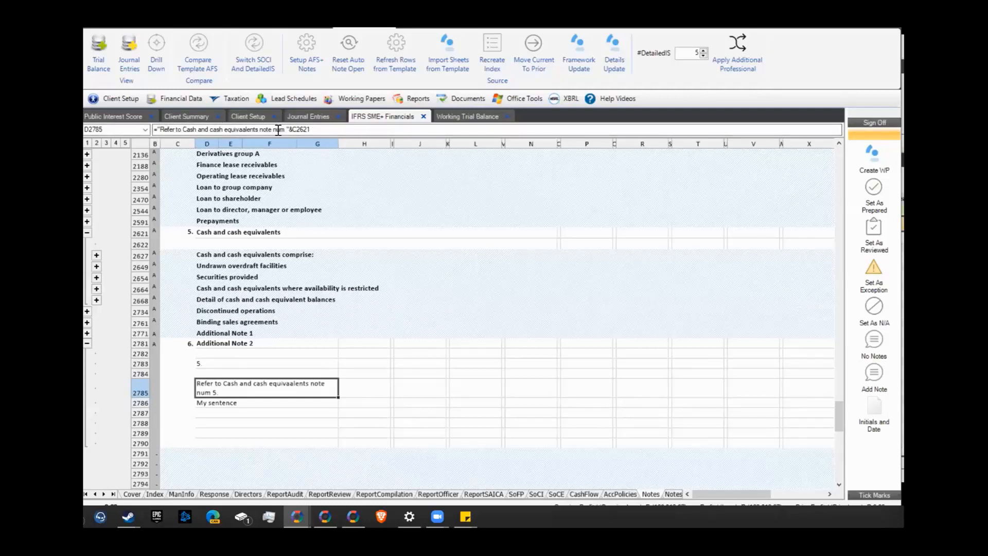
Append &" and more text" to the end of the D2785 formula
click(156, 130)
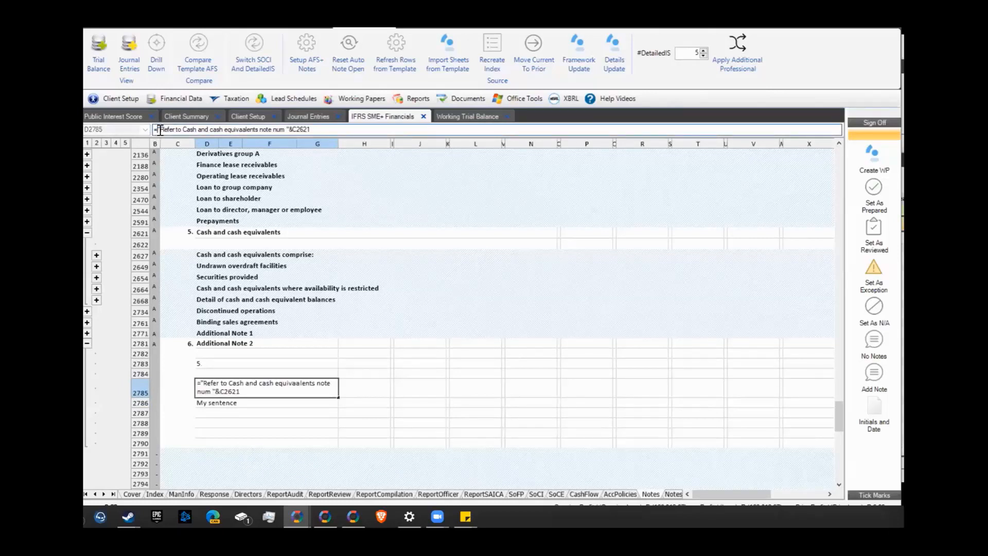
double_click(290, 129)
drag(289, 129, 293, 129)
click(317, 130)
text(&" and more text")
key(Return)
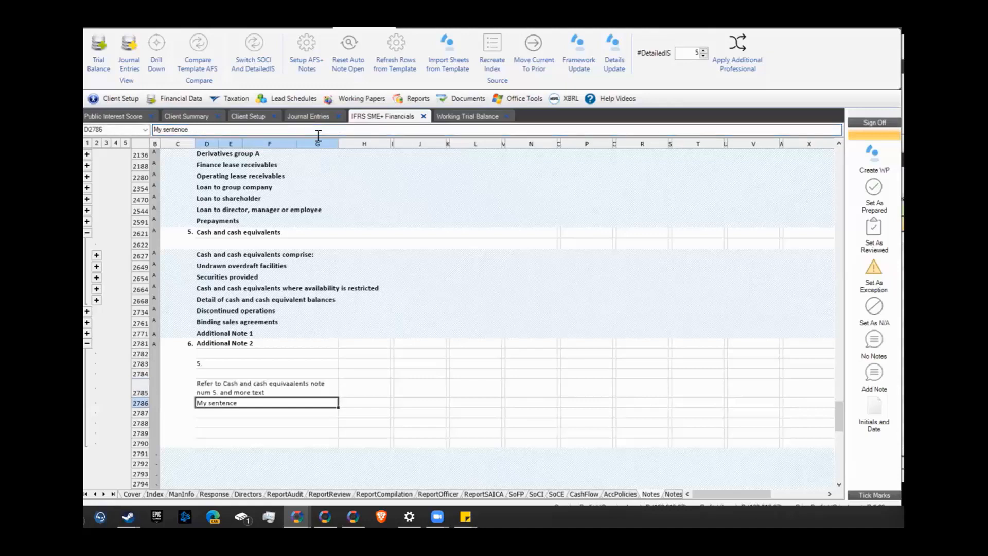
click(274, 394)
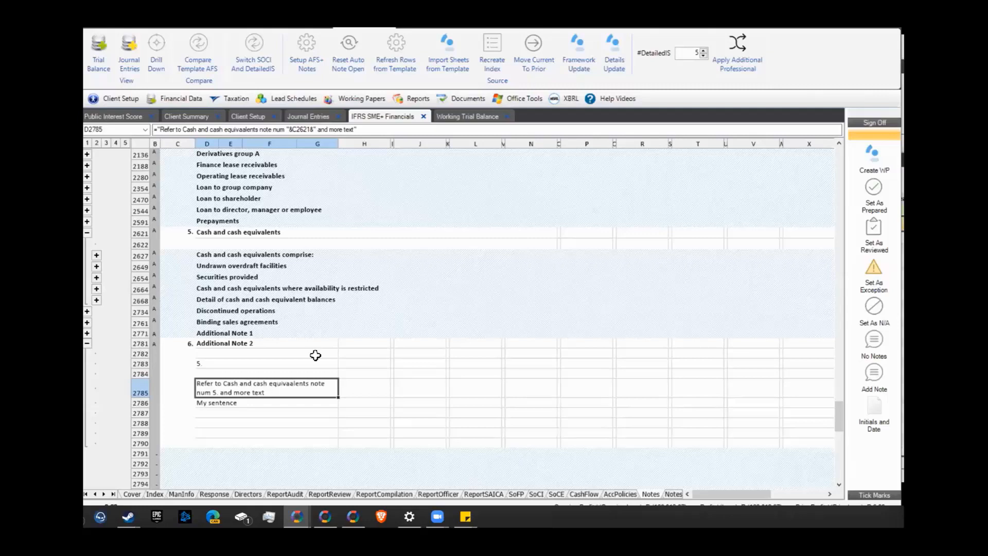
Expand the Prepayments note at row 2591 so the reference becomes note 6, then view SoFP
click(87, 222)
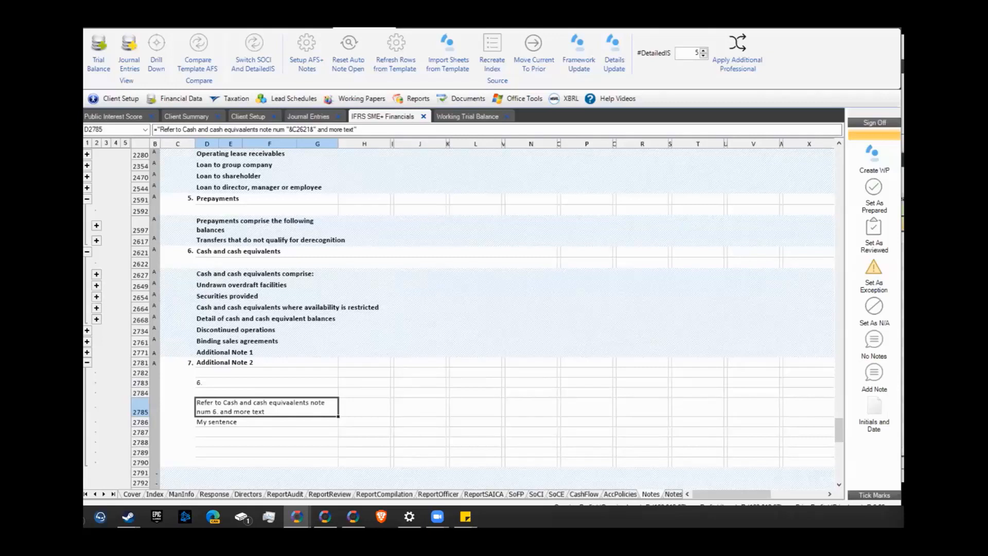
click(516, 494)
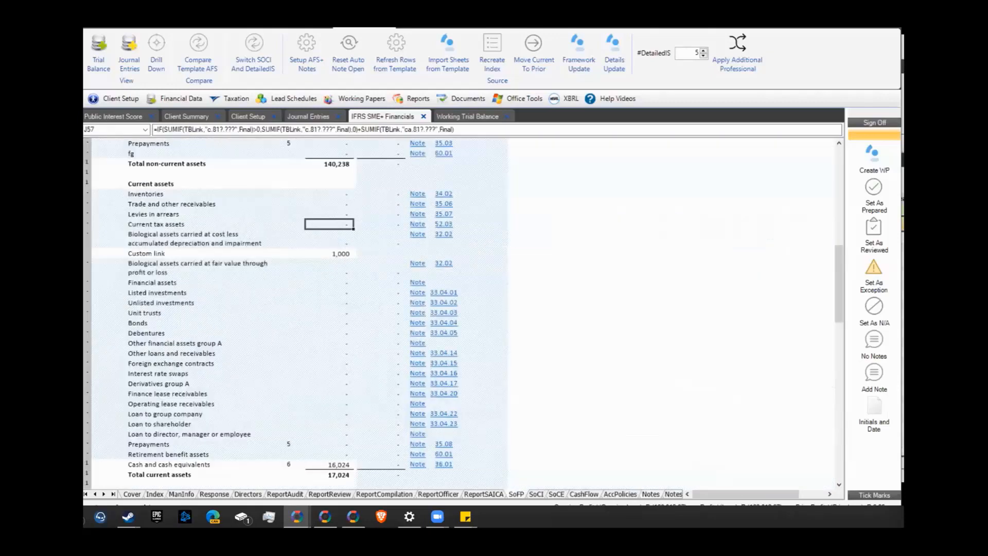
Inspect the Custom link amount's SUMIF formula and its TBLink range on SoFP
click(335, 256)
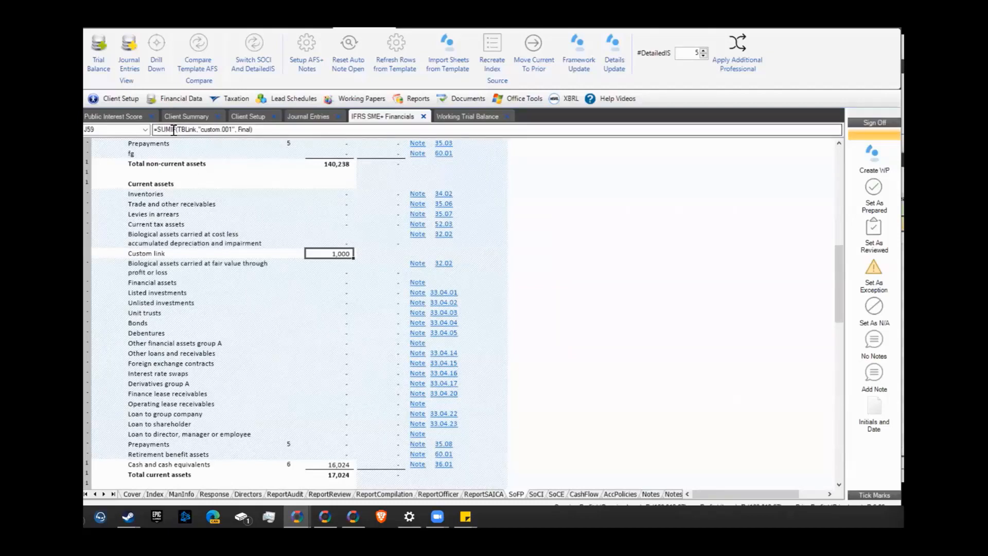
drag(177, 133, 251, 131)
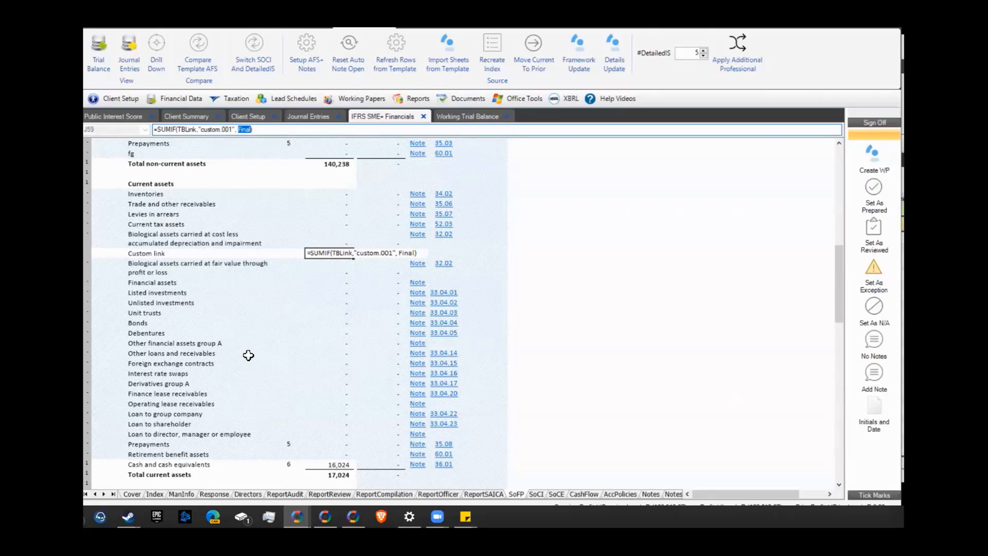
key(Return)
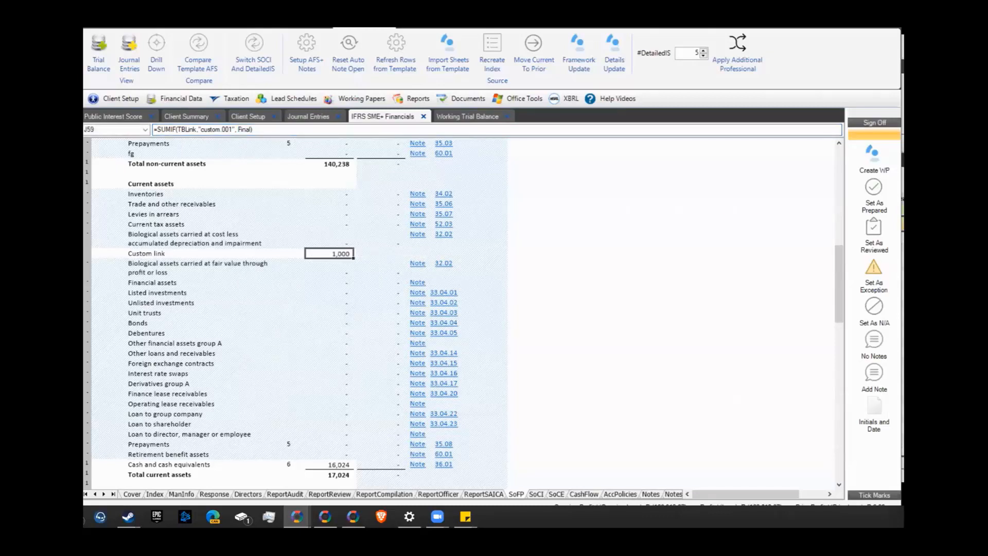
Page through SoCI and SoCE to the Notes sheet and select cell L2785
click(536, 495)
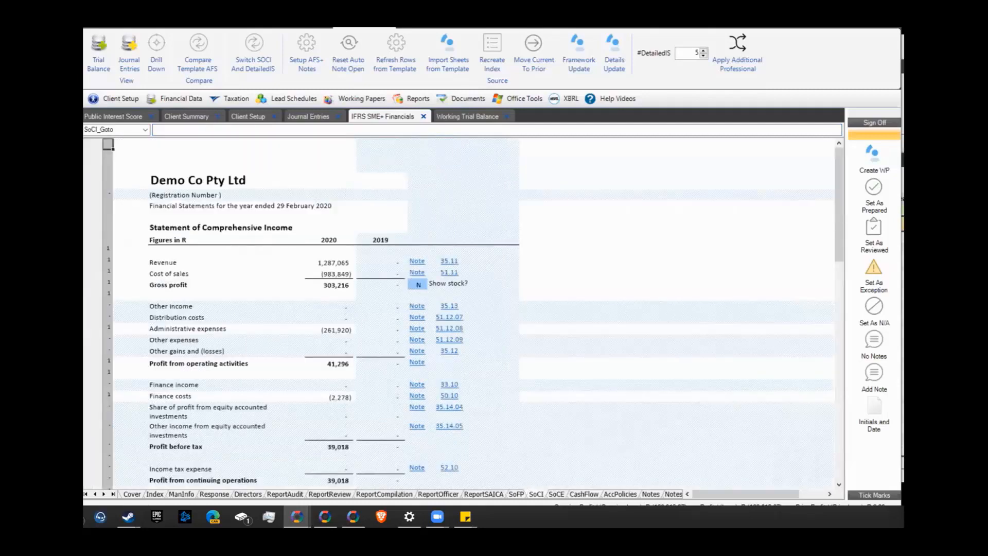
click(557, 494)
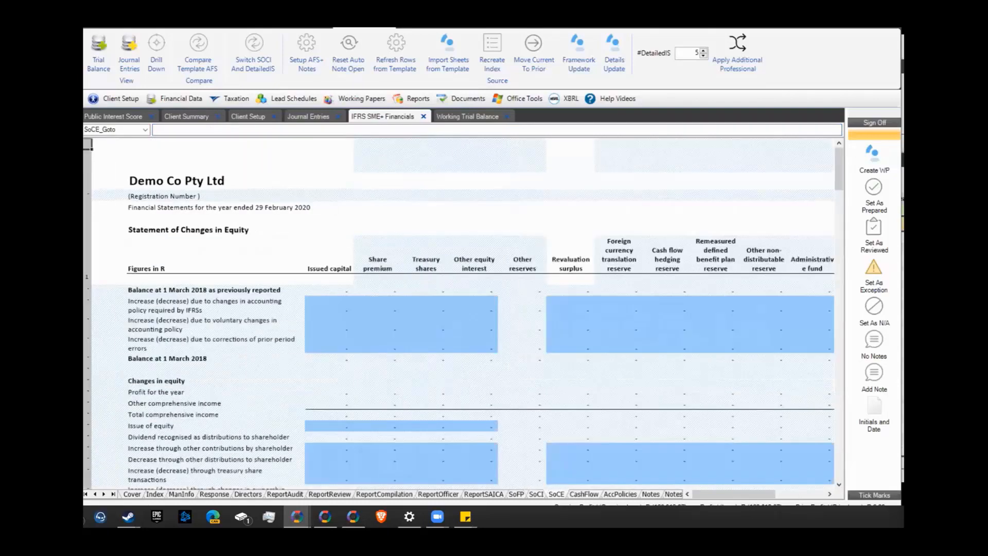
key(ctrl+Page_Down)
key(ctrl+Page_Down)
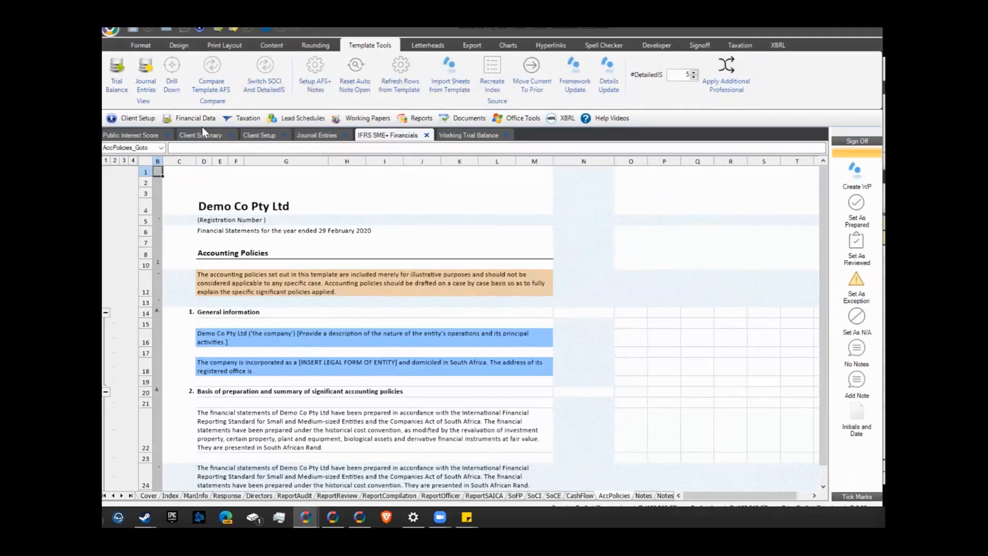
click(180, 45)
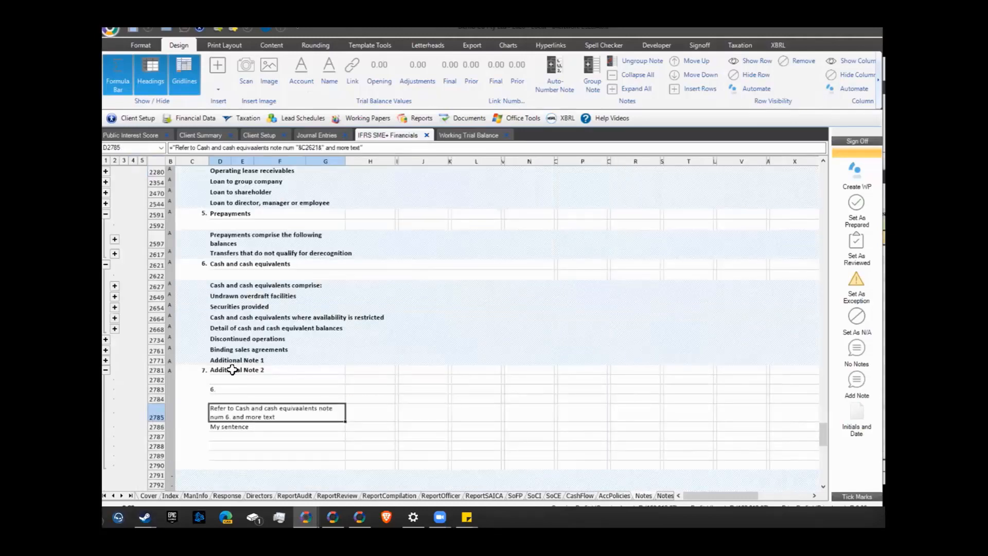
scroll(228, 371, down, 4)
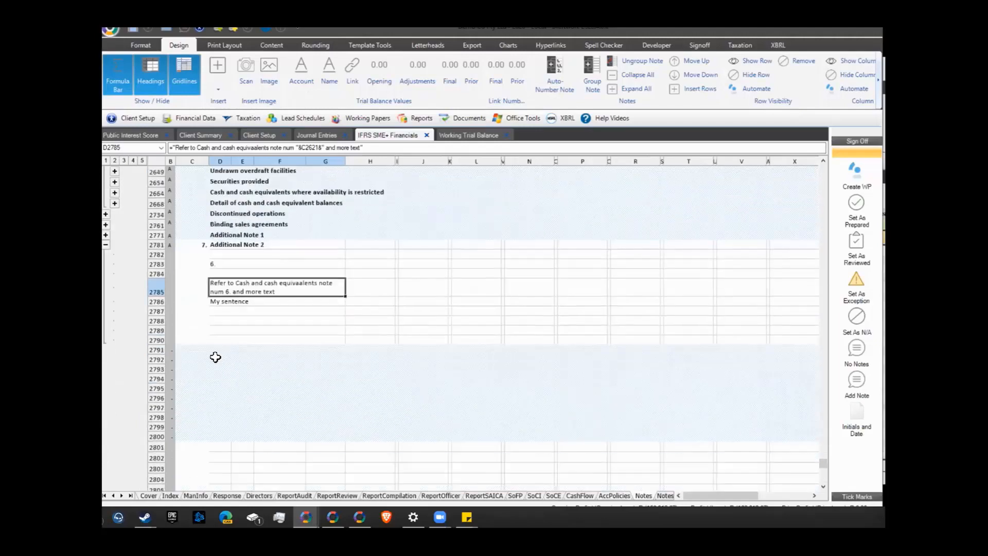
click(374, 300)
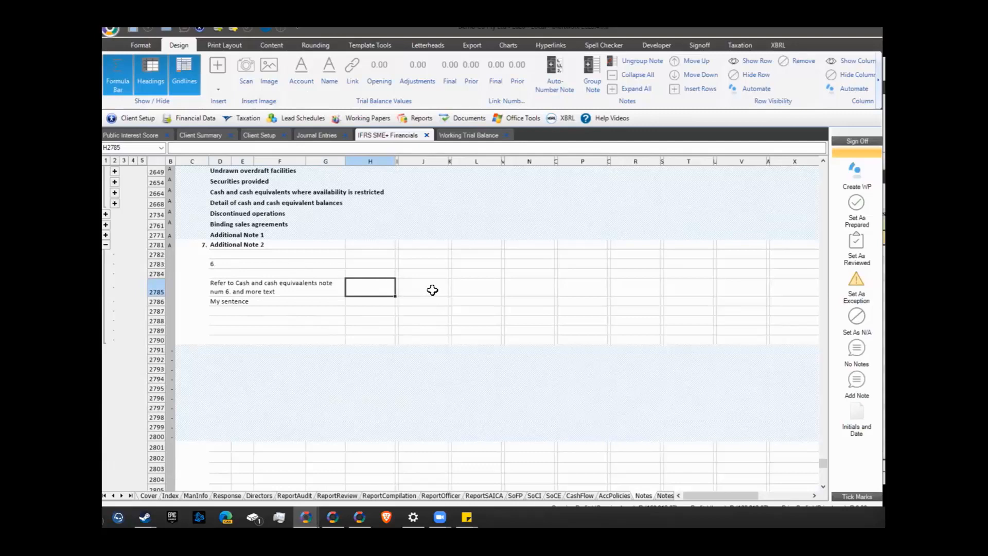
click(482, 289)
Enter 1000 in L2785 and apply the DraftworX number format
text(1000)
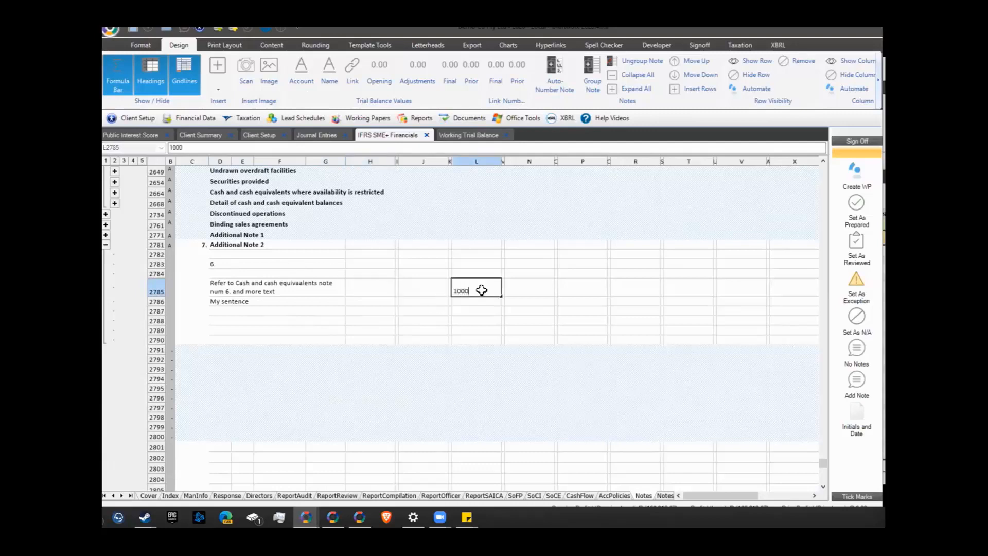
key(Return)
click(482, 290)
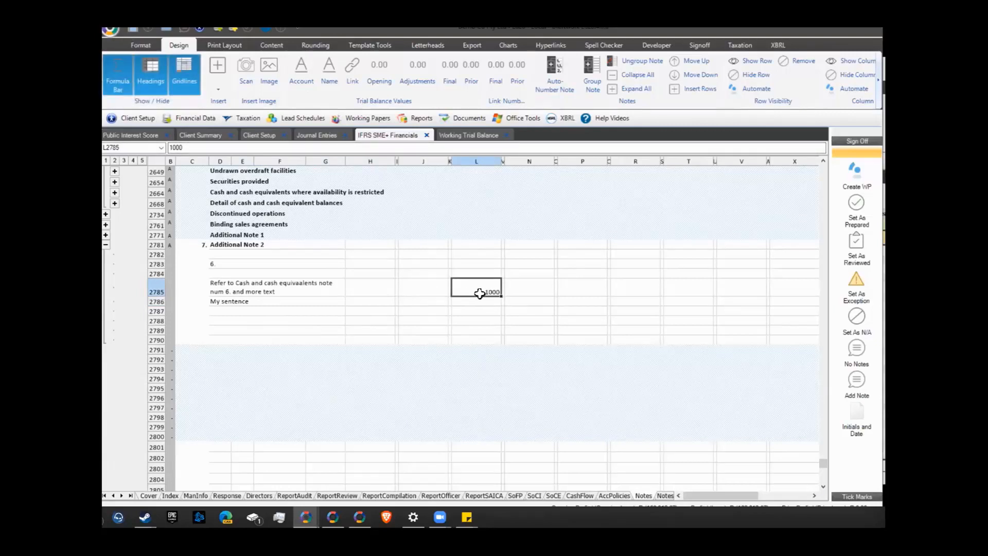
click(144, 46)
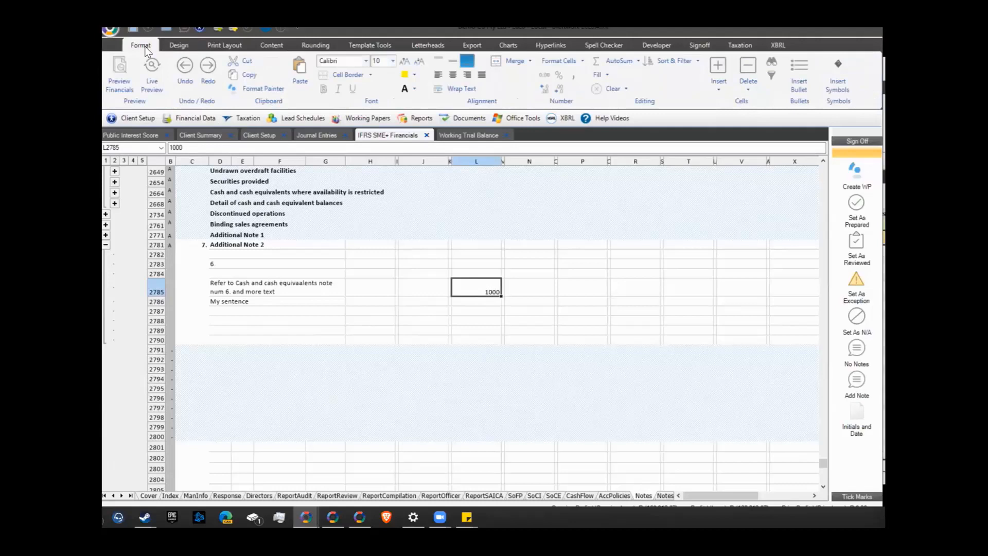
click(559, 60)
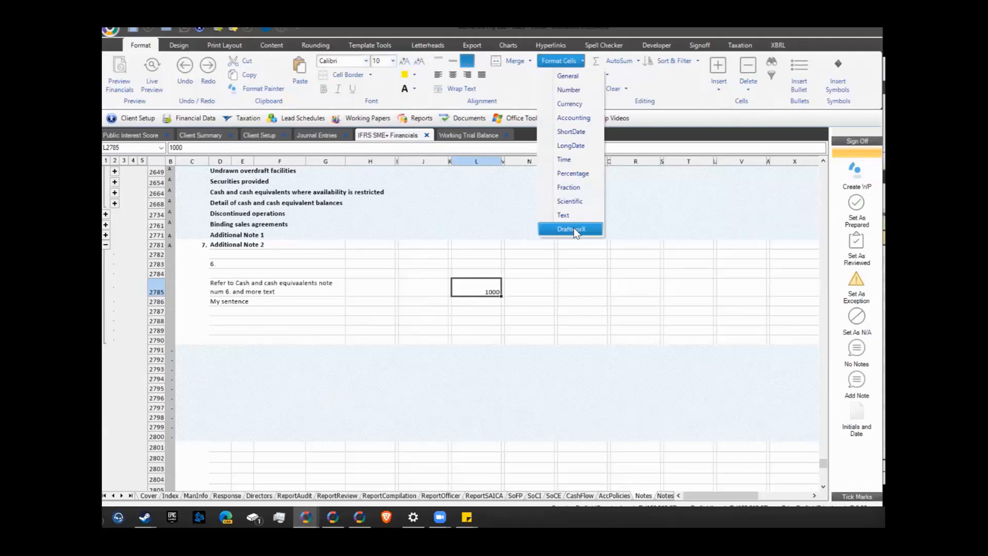
click(574, 229)
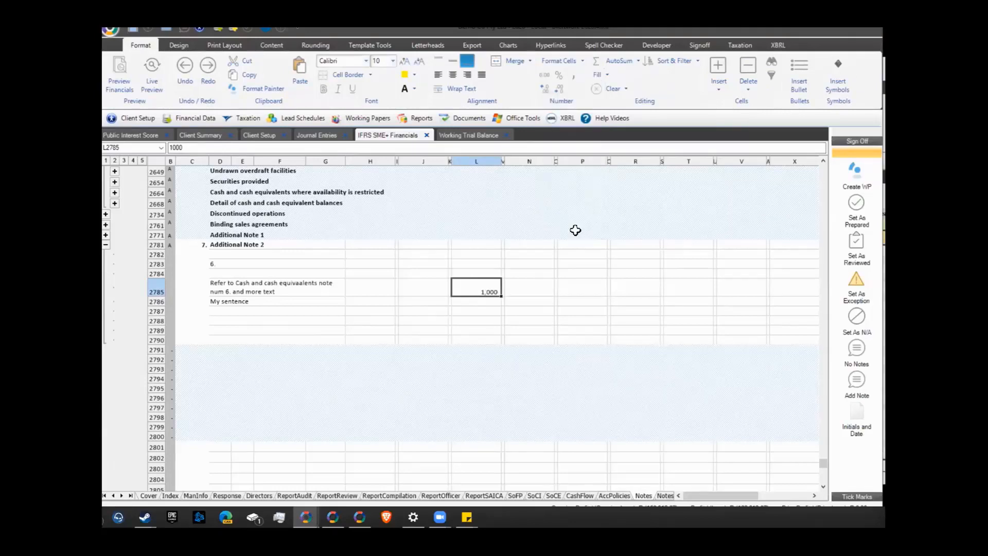
Confirm Thousand Grouping in the program settings so L2785 displays 1,000
click(110, 35)
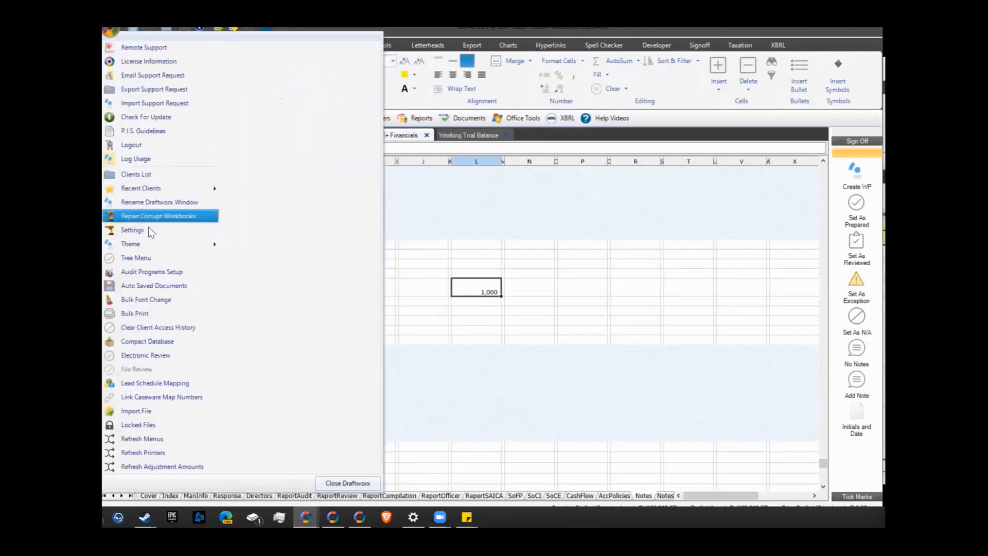
click(150, 216)
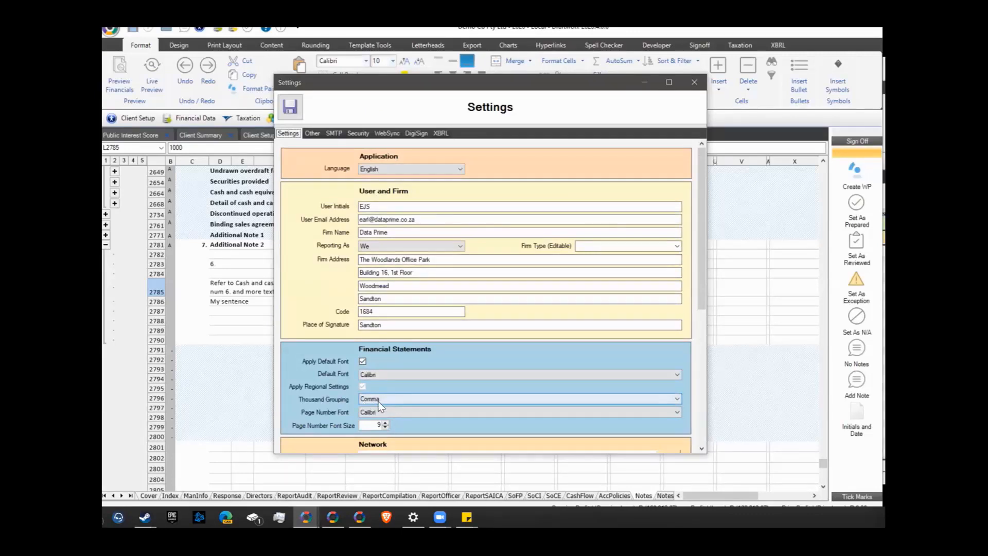
click(693, 82)
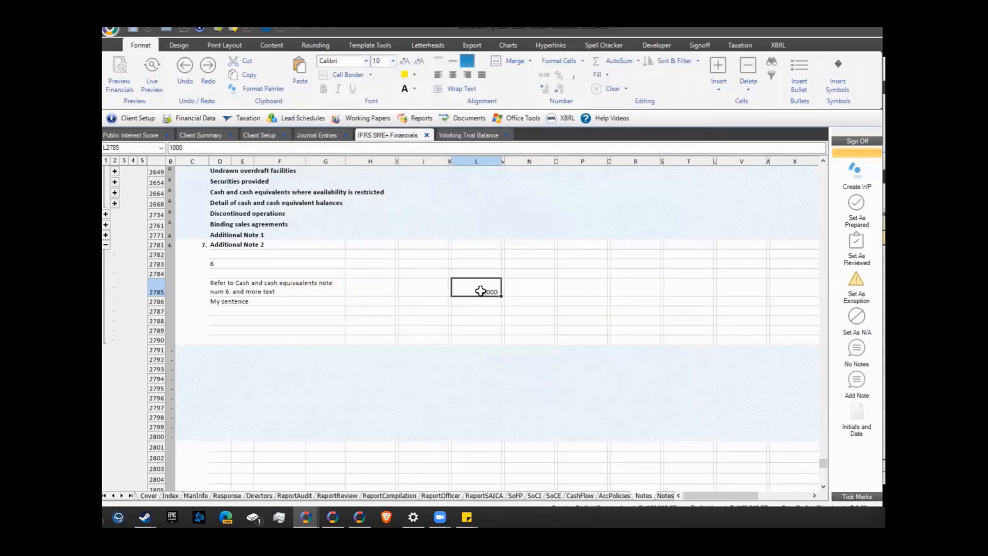
click(559, 60)
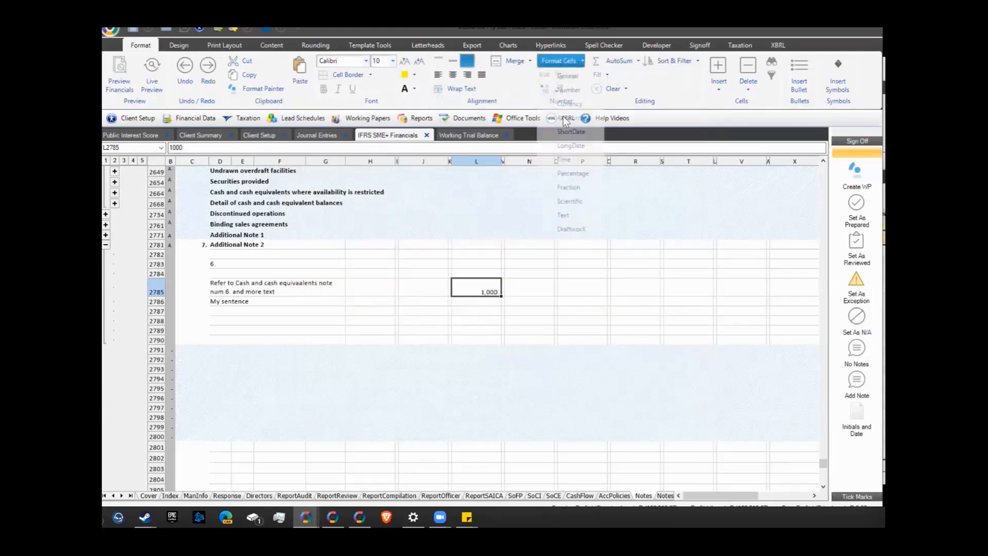
click(465, 305)
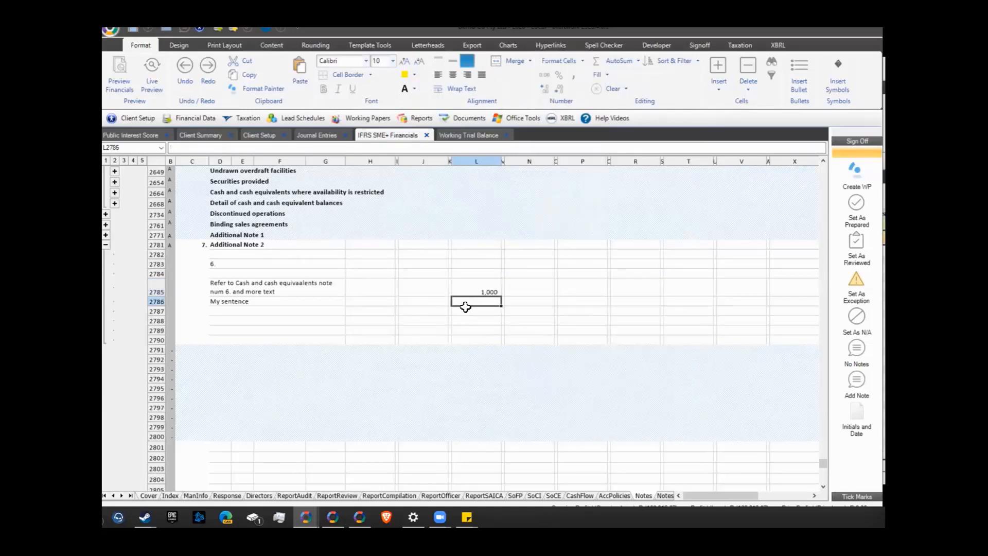
click(465, 292)
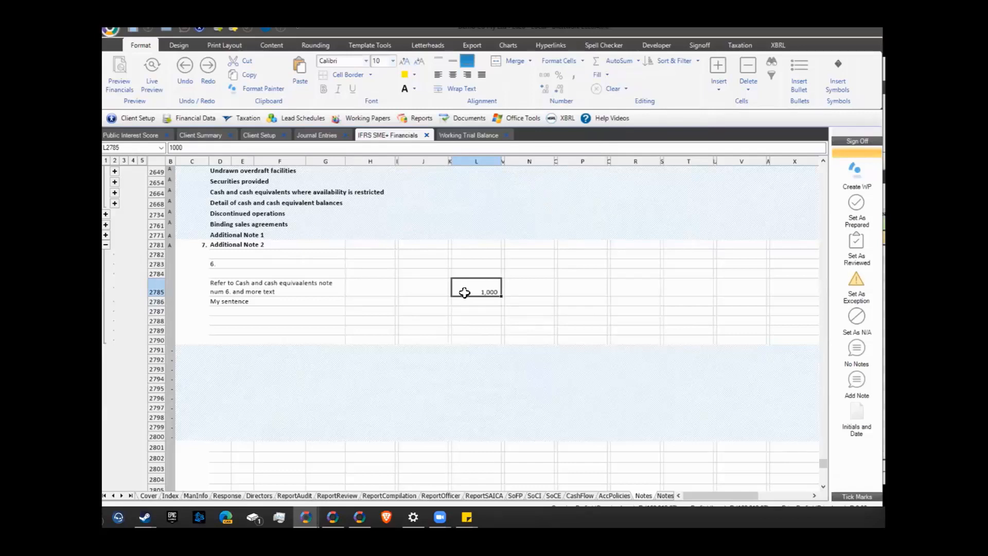
click(167, 45)
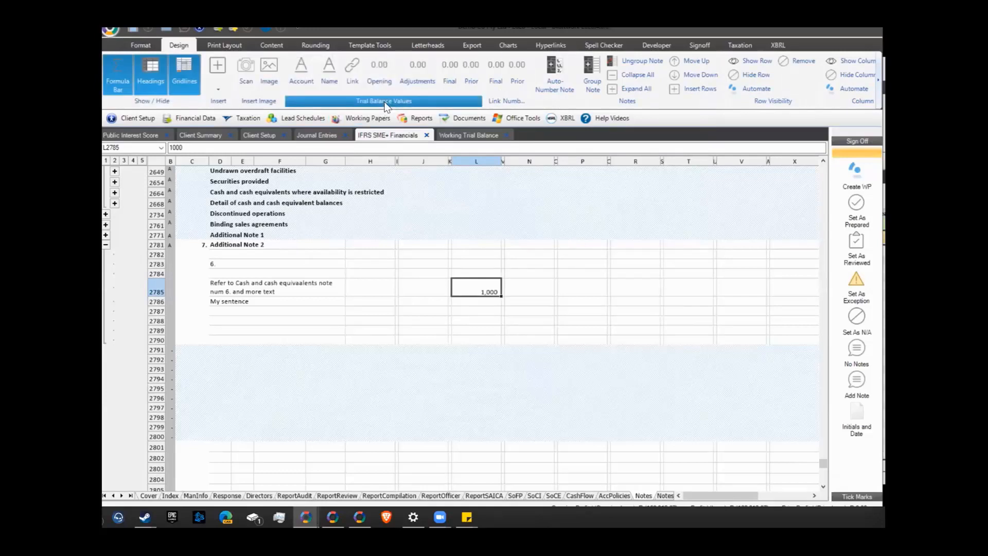
Link L2785 to account 015 Share capital's final balance via =SUMIF(Account,"015",Final), showing (100)
click(448, 73)
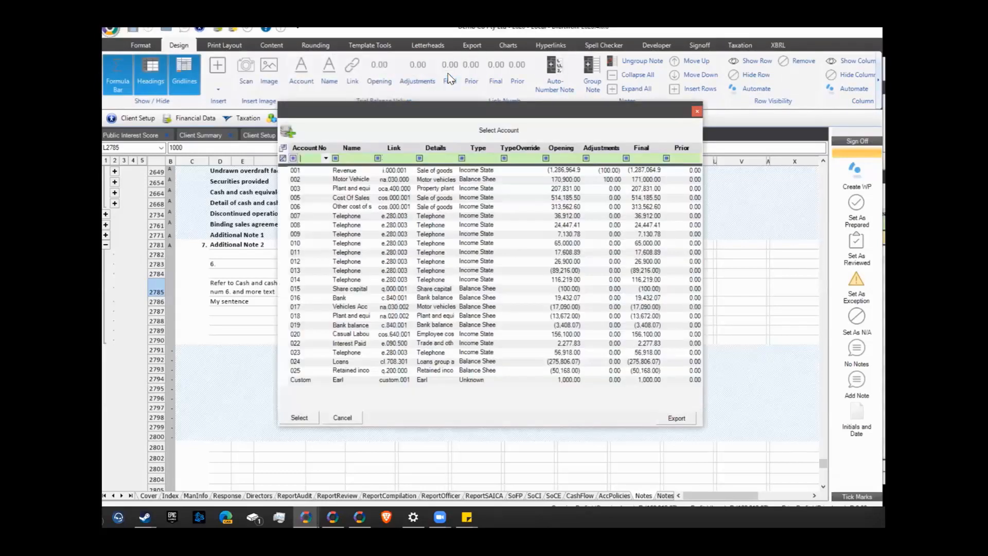
double_click(550, 289)
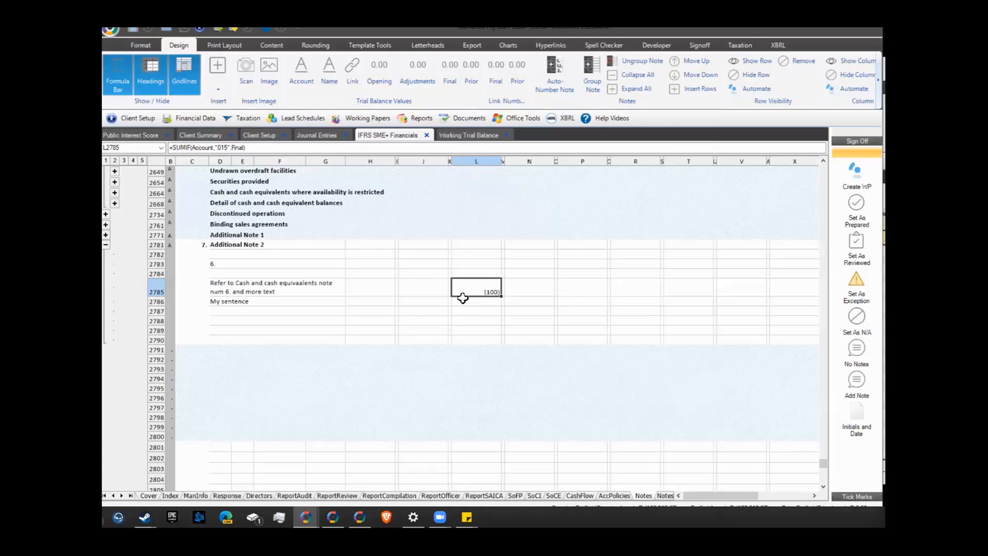
click(520, 117)
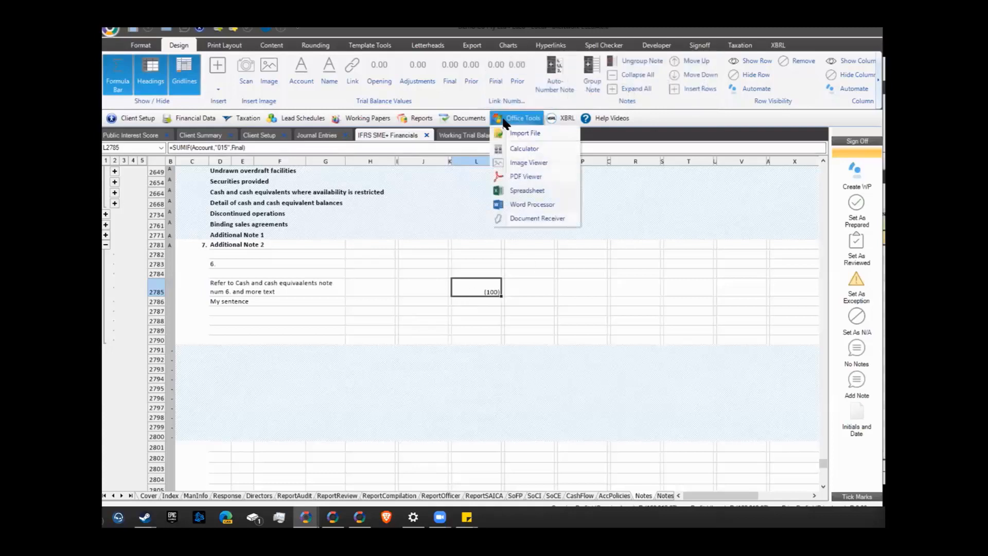
Dismiss the spreadsheet prompt and create the working paper '10:10 Test', which opens as 10.10 Test
click(525, 195)
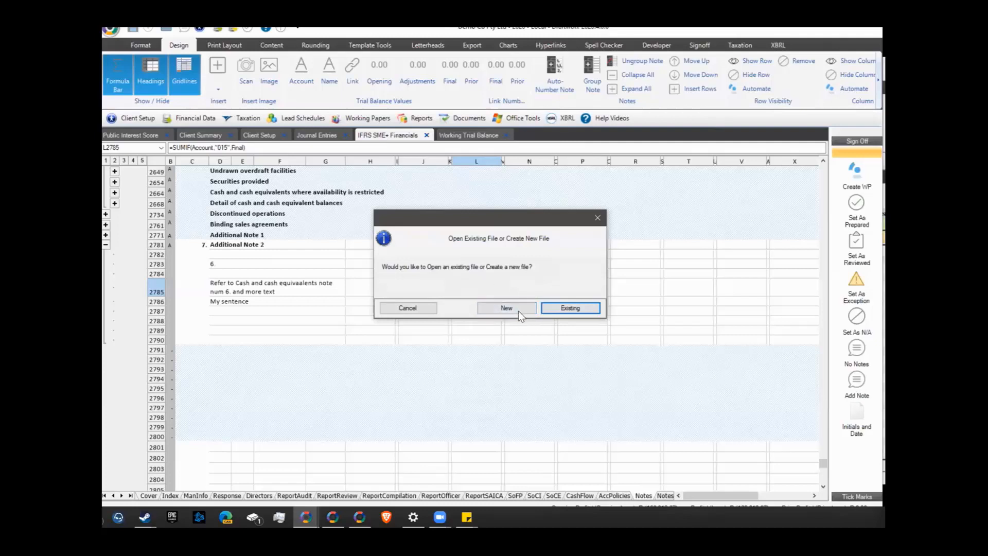
click(595, 218)
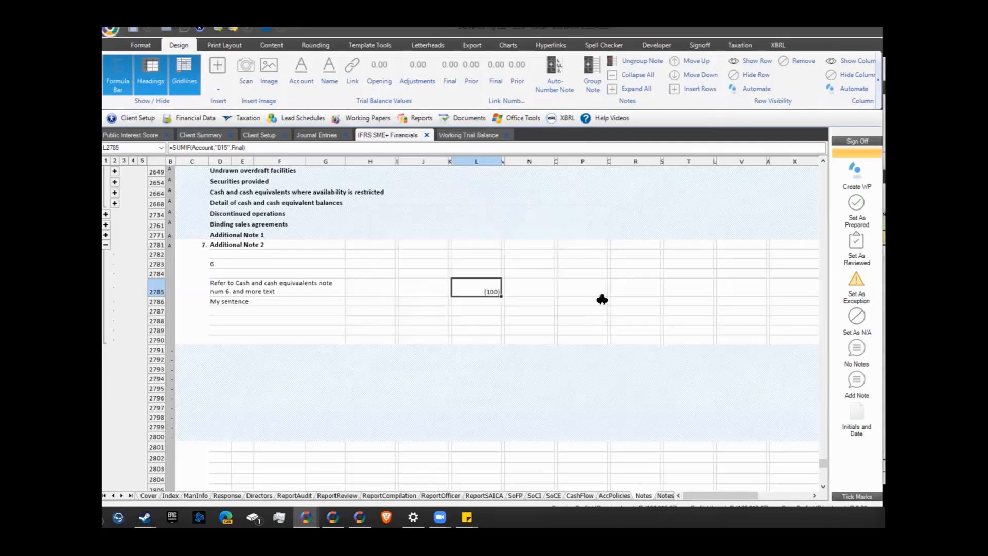
click(854, 178)
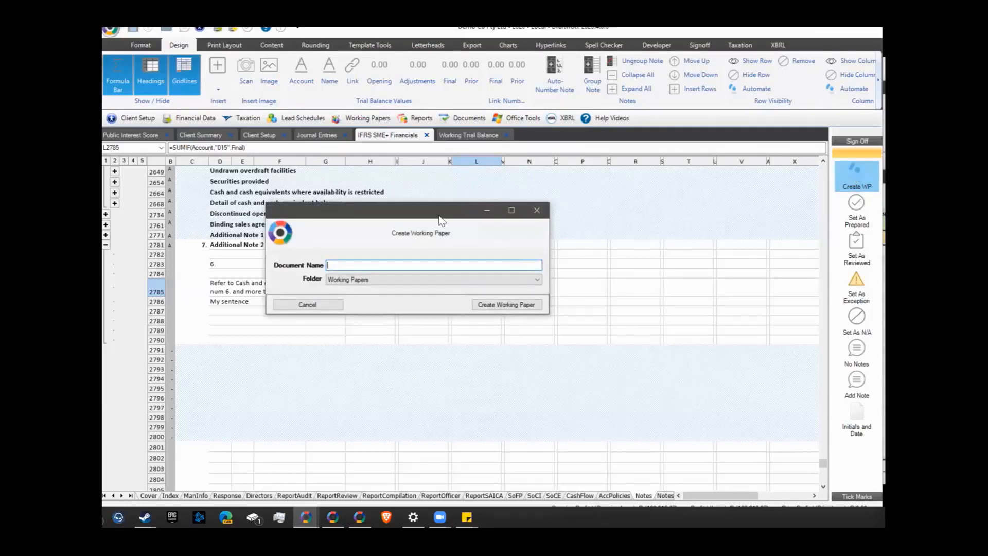
text(10:10 Test)
click(502, 302)
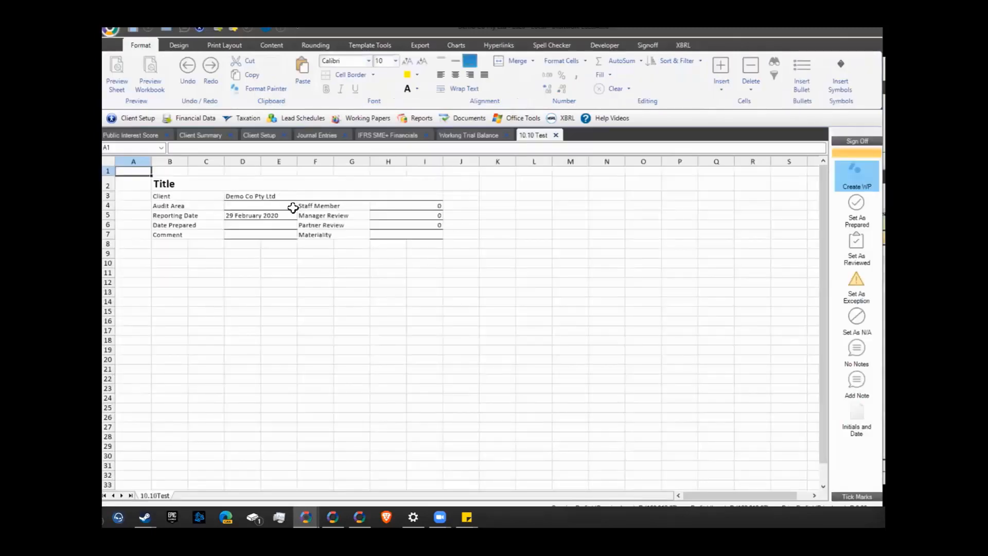
Type the 'Vat turnover recon' heading with filler lines from C13, and 'Sales per TB' in C24
click(388, 184)
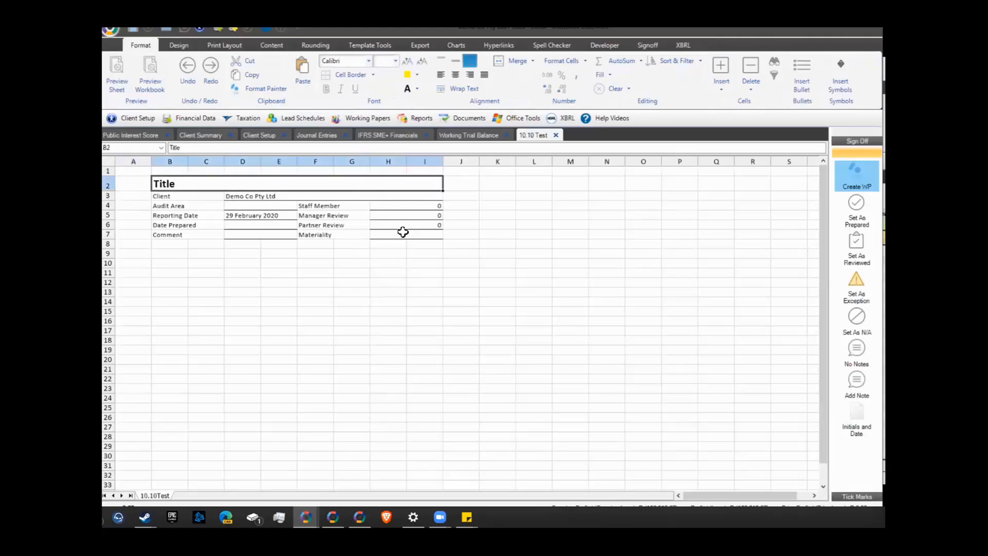
click(360, 118)
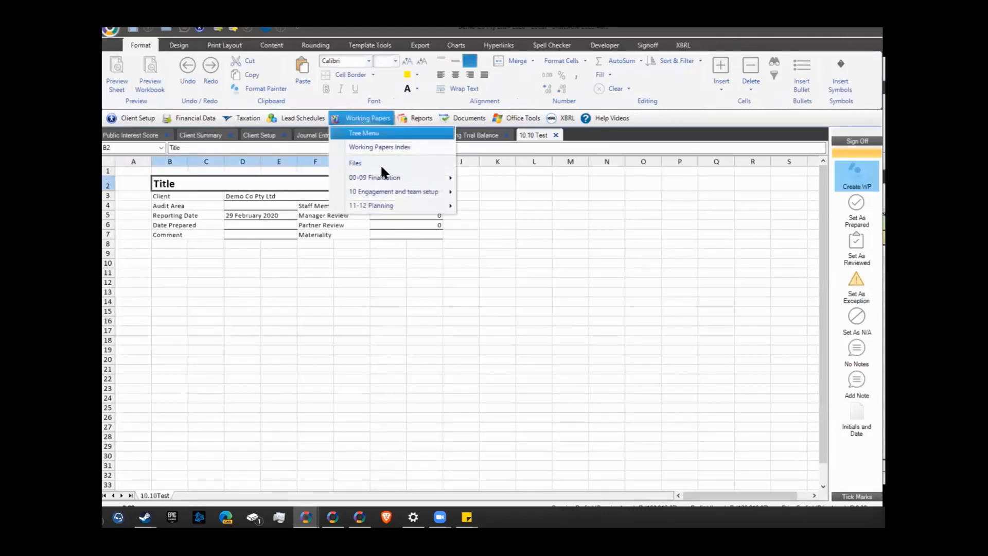
mouse_move(390, 184)
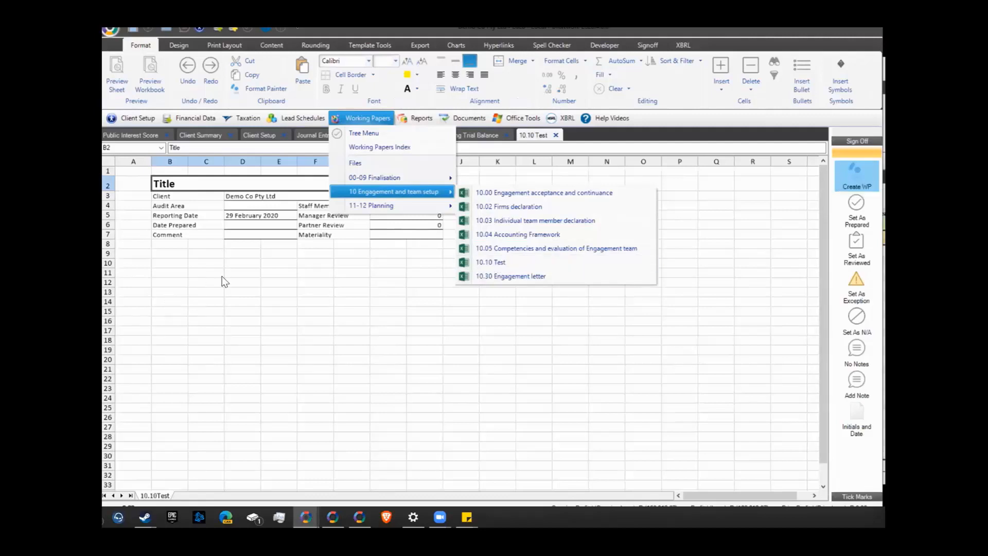
click(215, 296)
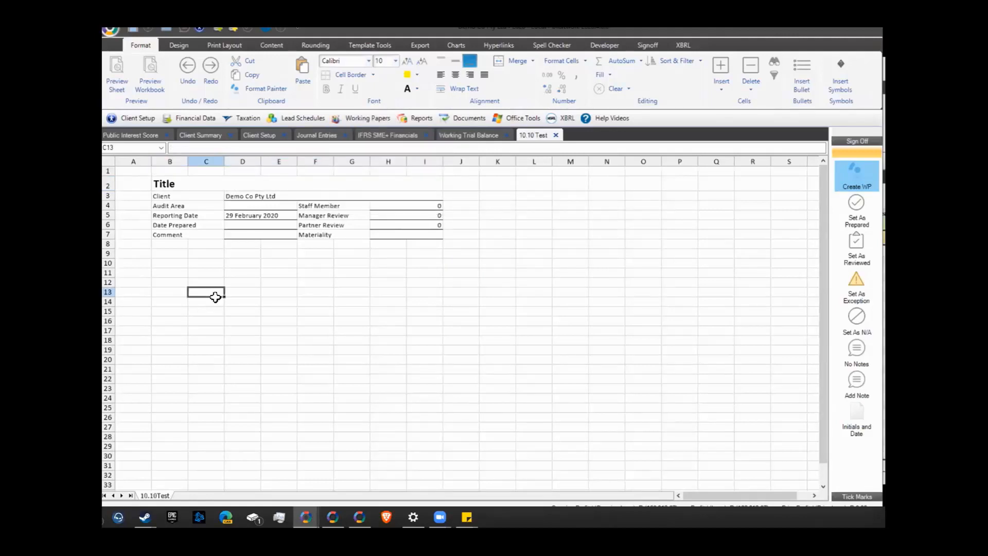
text(Va)
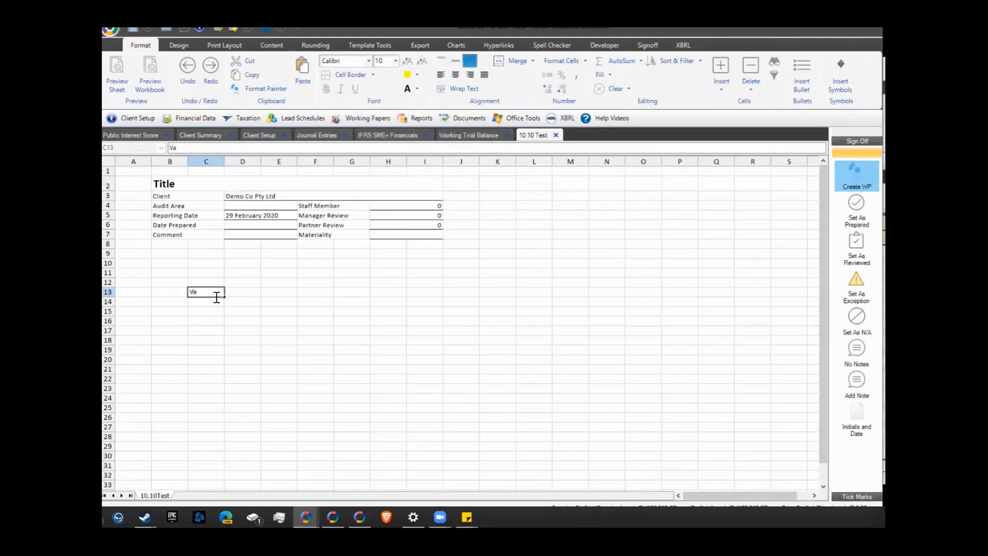
text(t turnover recon  sdfg sf sfs dfsd fsd fd)
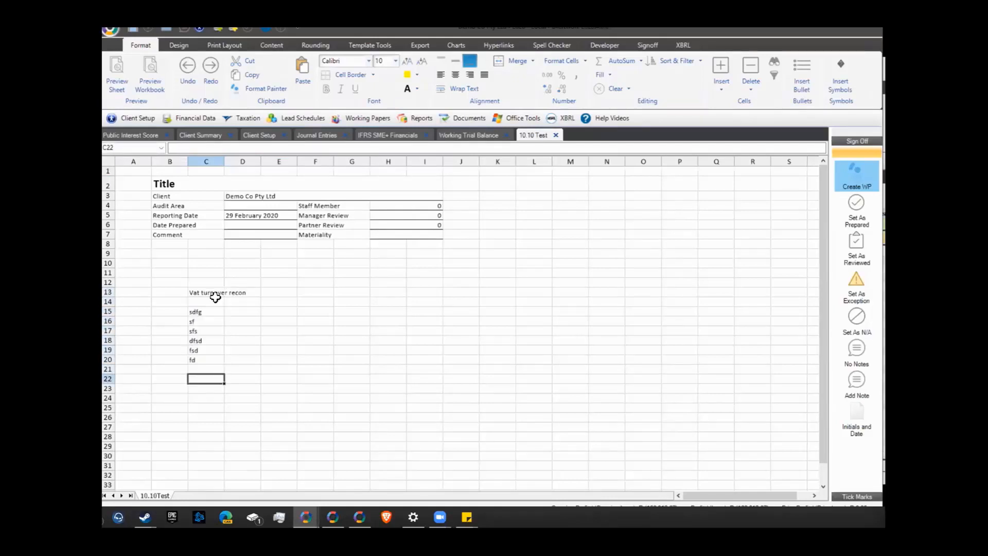
key(Return)
key(Return)
text(Sales)
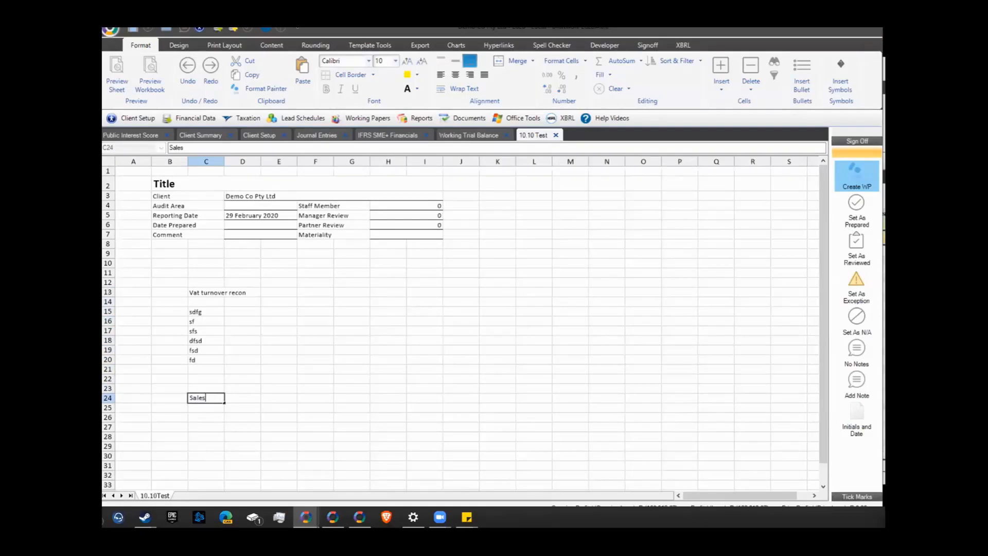
text( per TB)
key(Tab)
key(Tab)
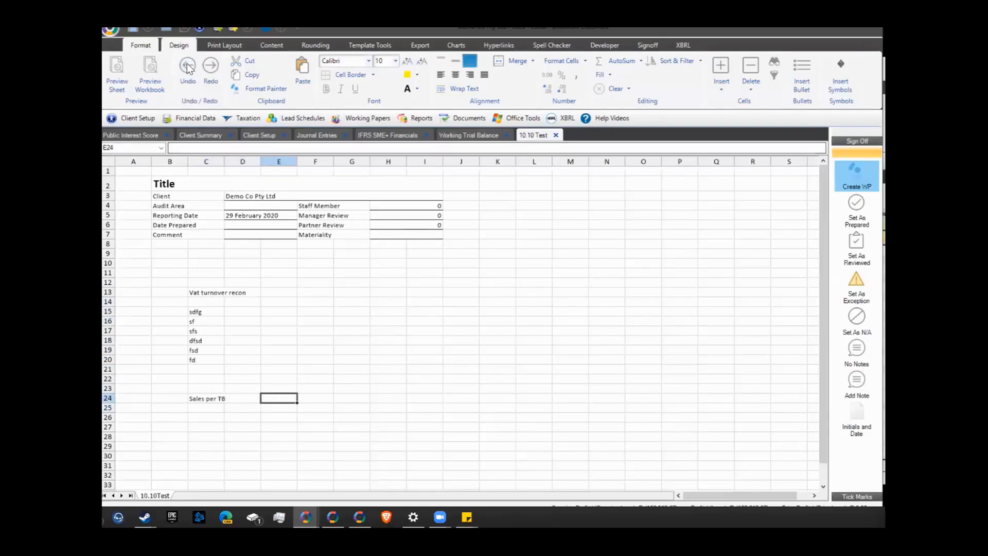
Insert account 001's final balance into E24 and negate it to show 1,287,065
click(450, 75)
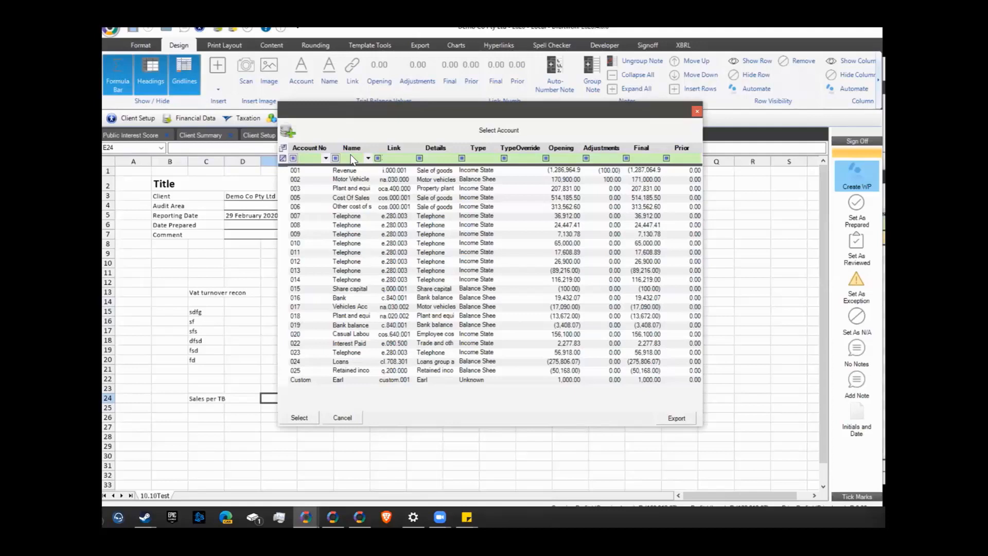
double_click(346, 170)
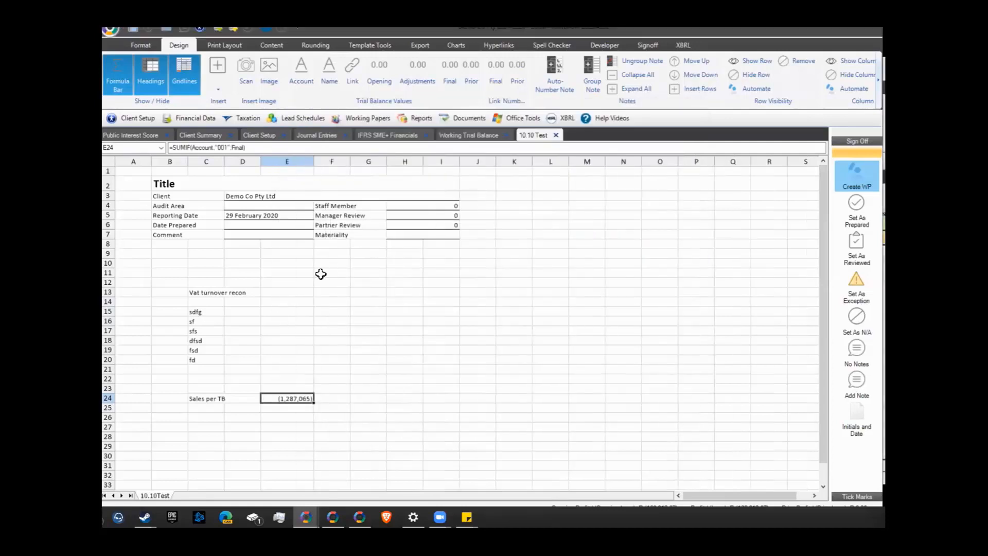
click(173, 150)
text(-)
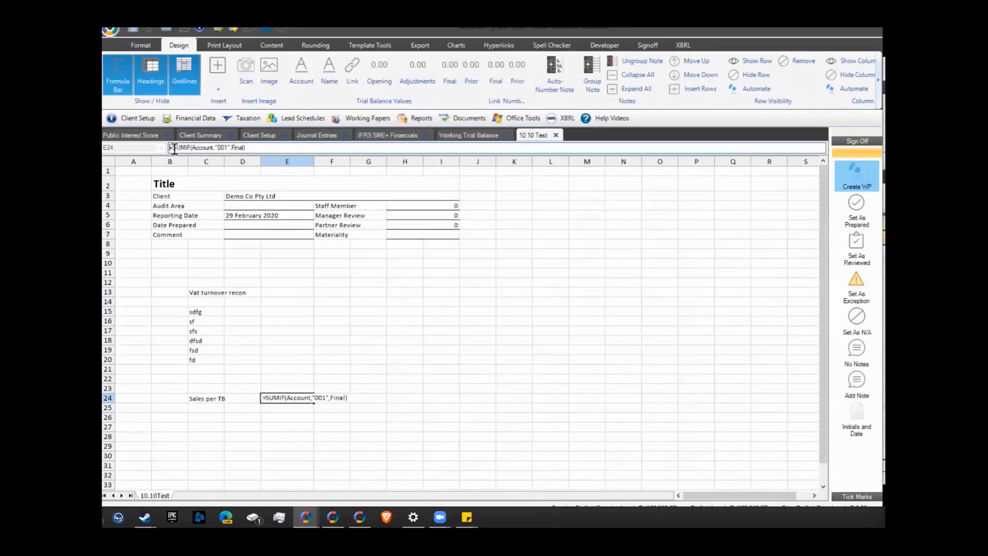
key(Return)
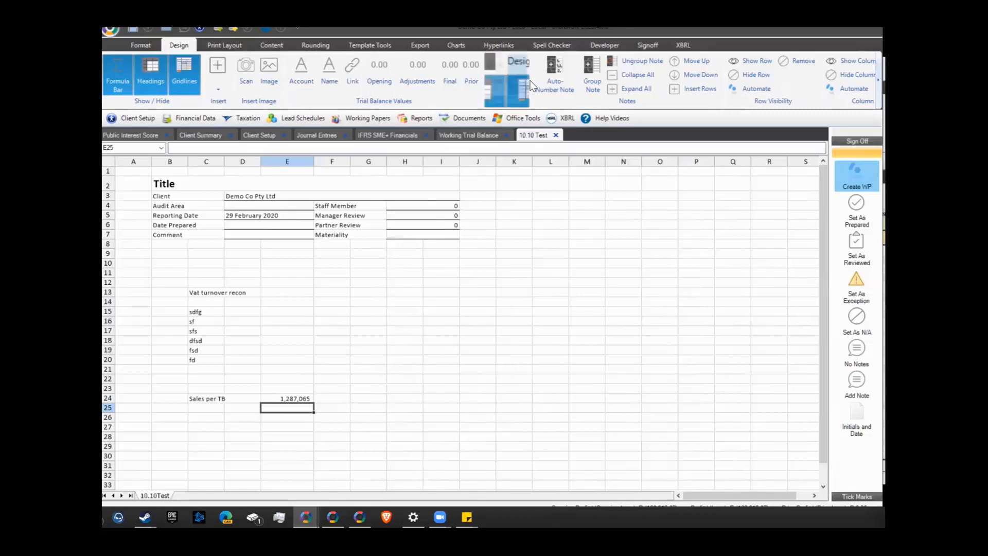
Put =SUMIF(Account,"001",Final) in E25, showing (1,287,065)
click(496, 70)
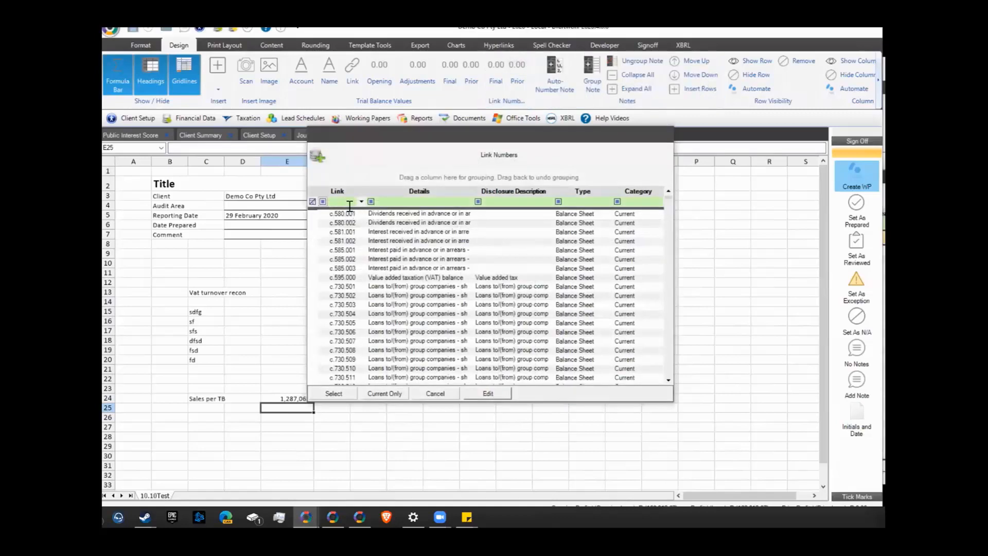
text(i.)
double_click(377, 218)
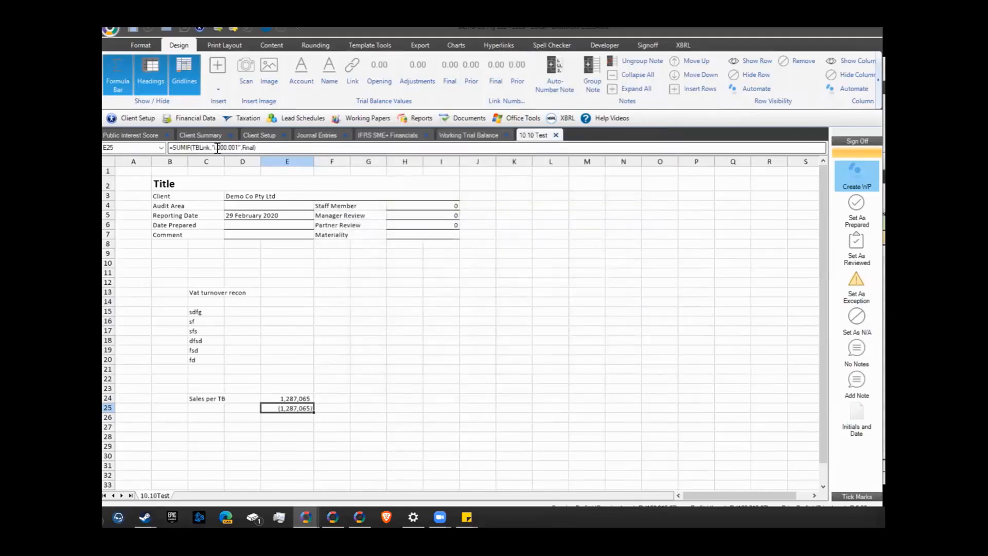
click(450, 82)
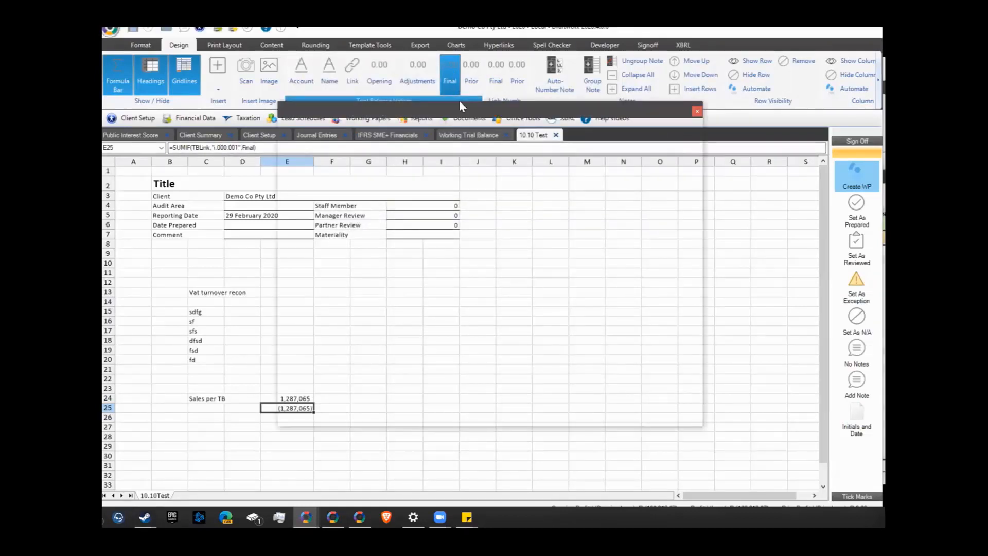
click(318, 172)
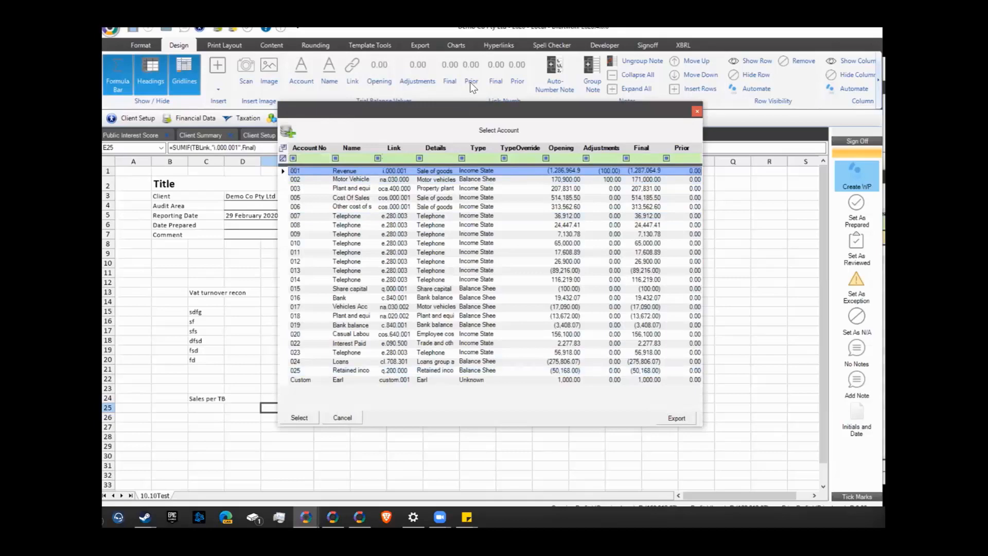
key(Return)
Browse revenue link numbers i.000.001 to i.001.006, then close the list without changes
click(495, 75)
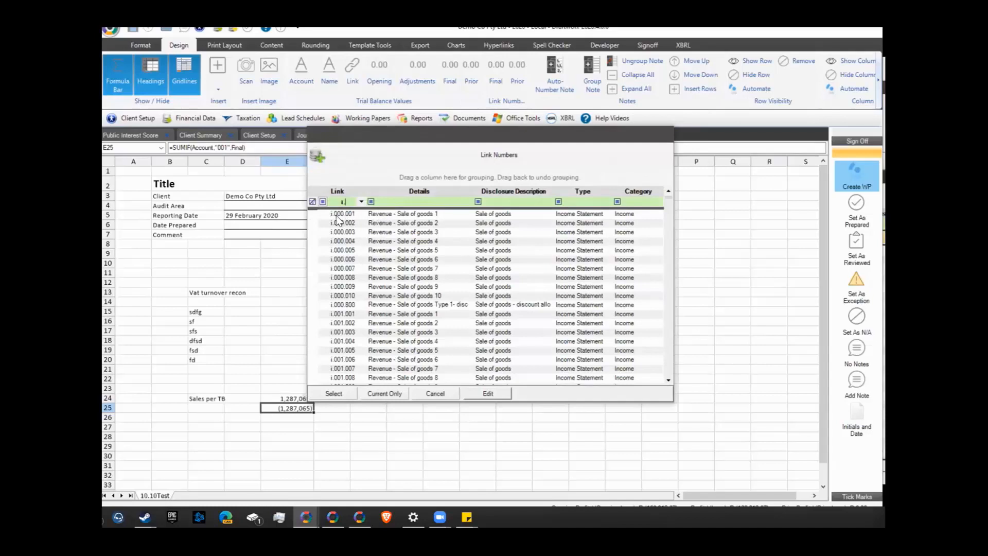
click(343, 215)
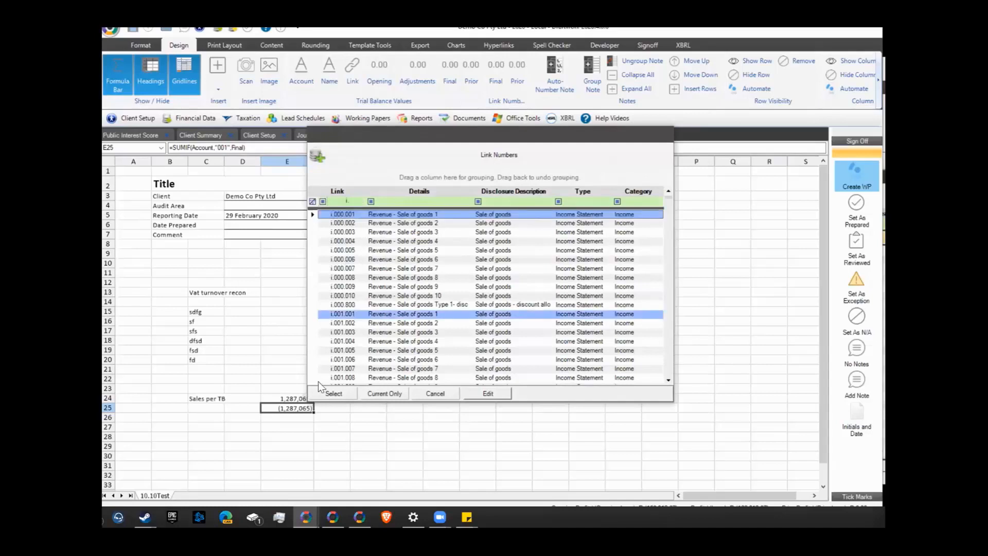
shift+click(312, 351)
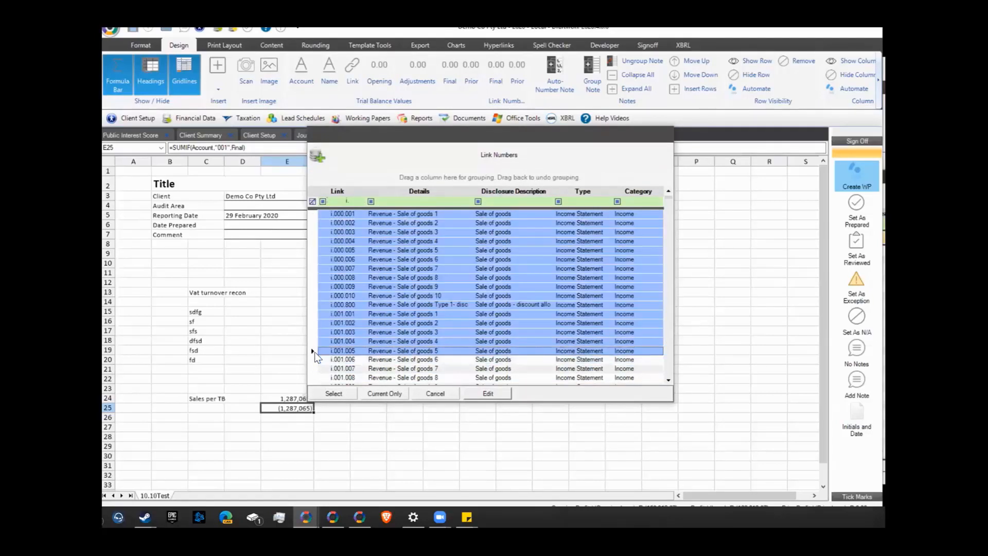
click(315, 251)
ctrl+click(312, 277)
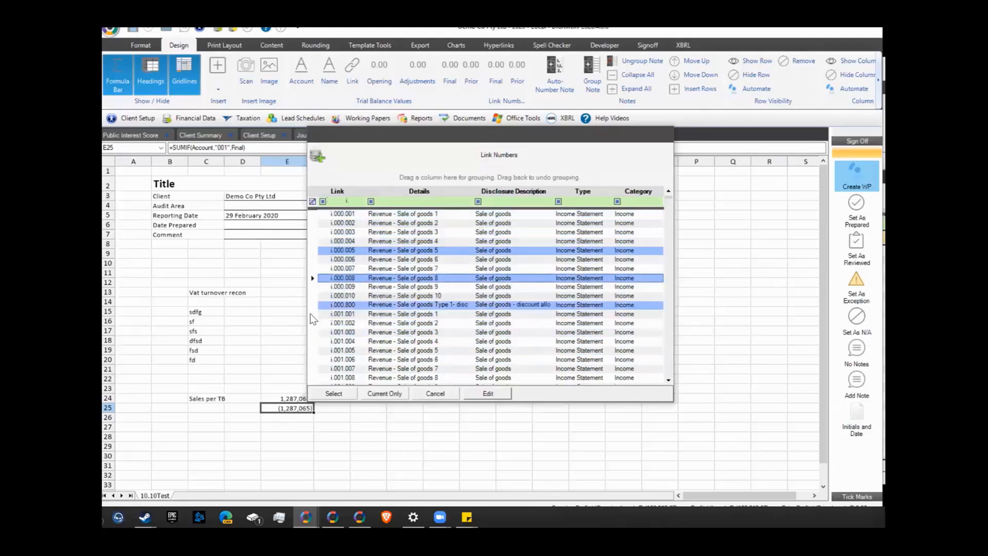
ctrl+click(313, 314)
ctrl+click(310, 357)
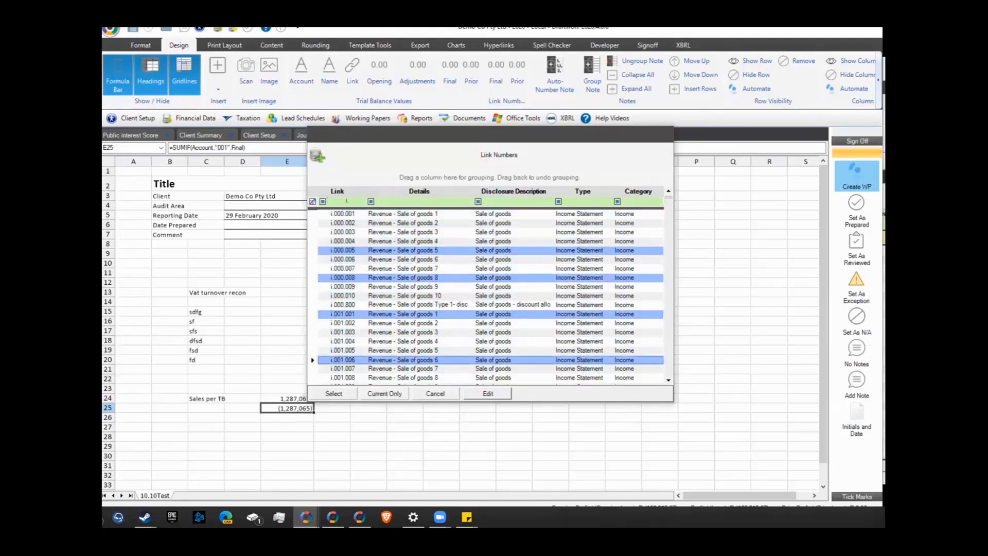
click(435, 393)
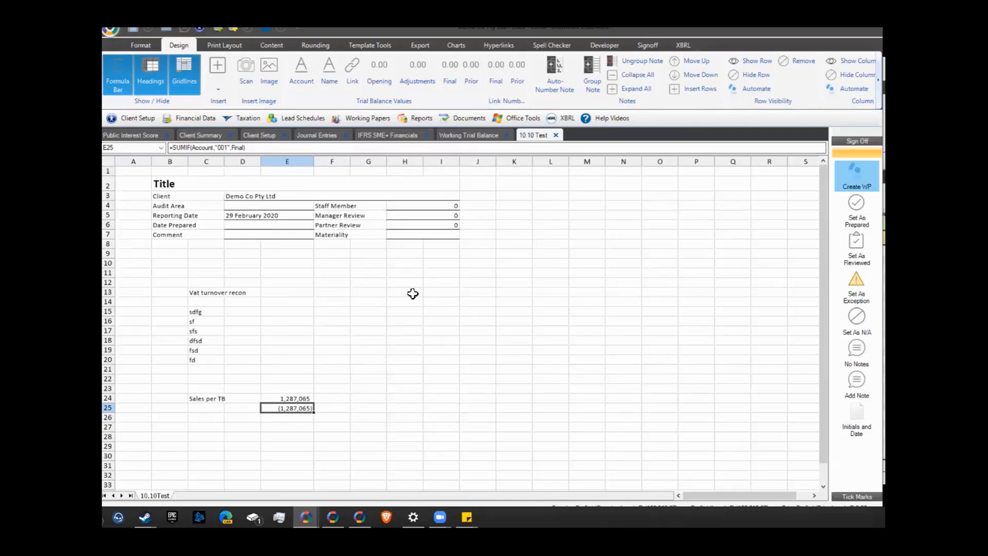
Insert a new blank sheet into the IFRS SME+ Financials workbook
click(406, 137)
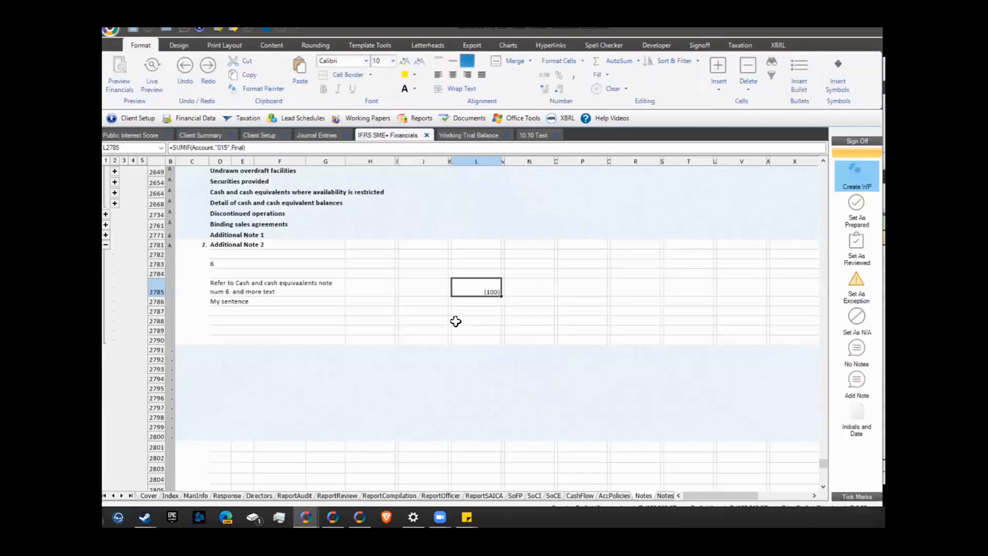
click(178, 45)
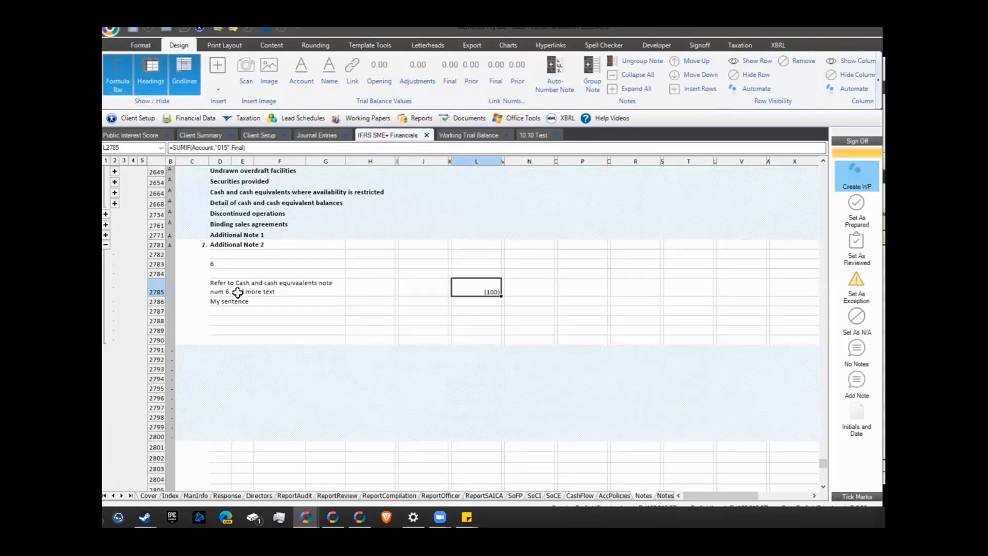
click(137, 44)
click(713, 67)
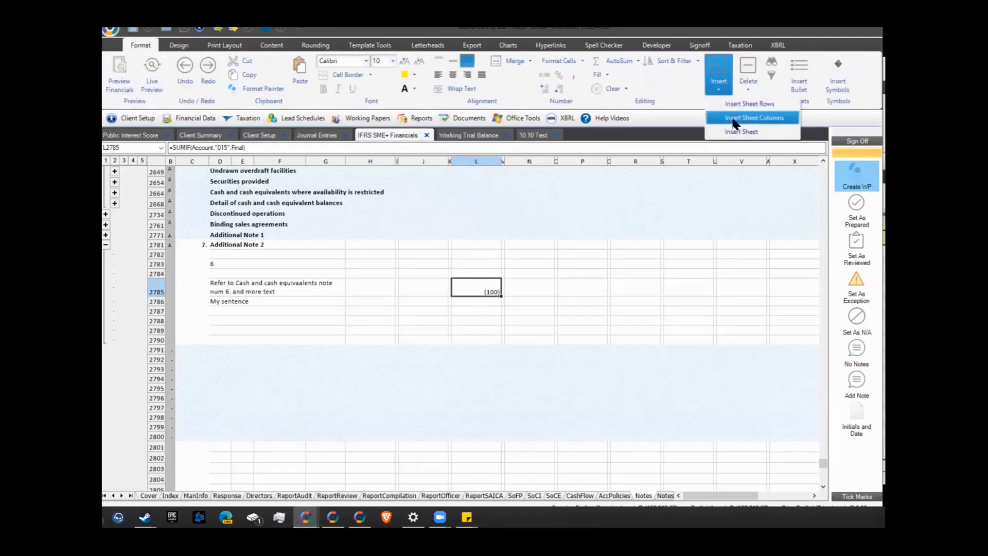
click(735, 132)
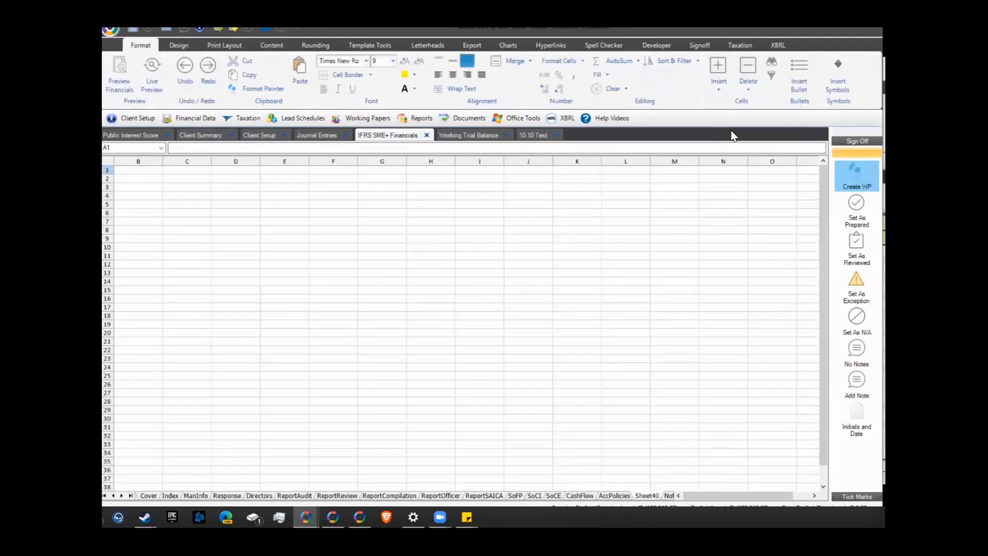
click(712, 77)
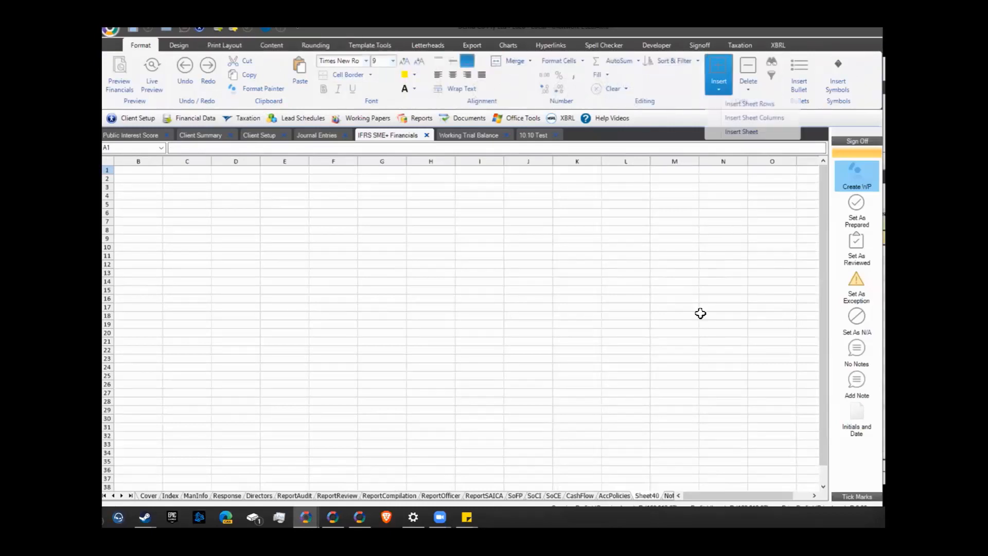
Rename the new Sheet40 to 'Annexure' and close the workbook explorer
double_click(647, 495)
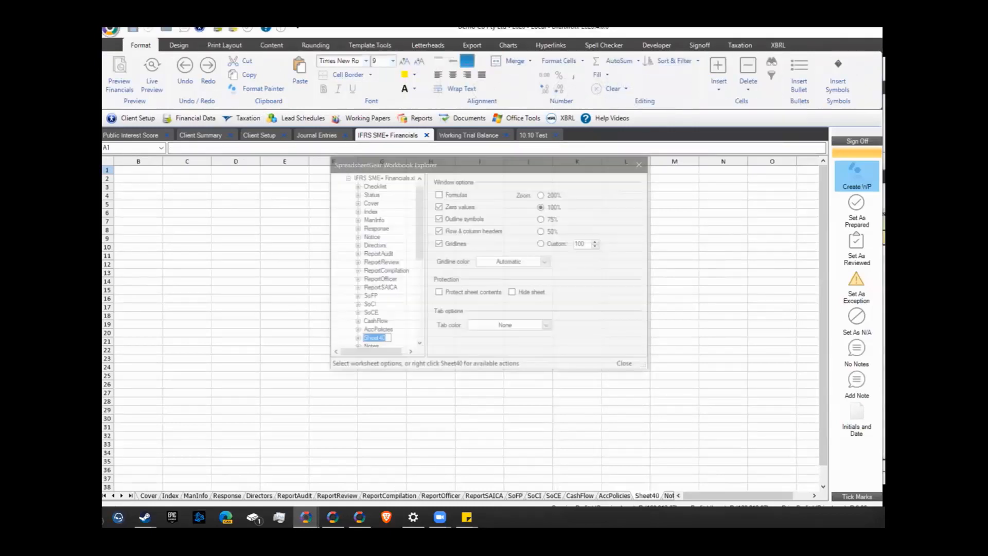
text(Annexur)
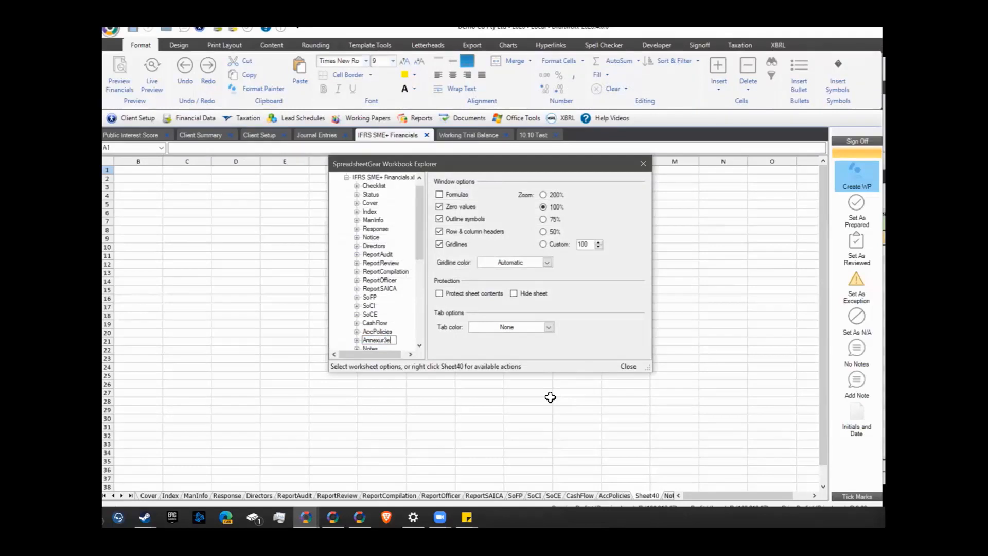
text(e)
key(Return)
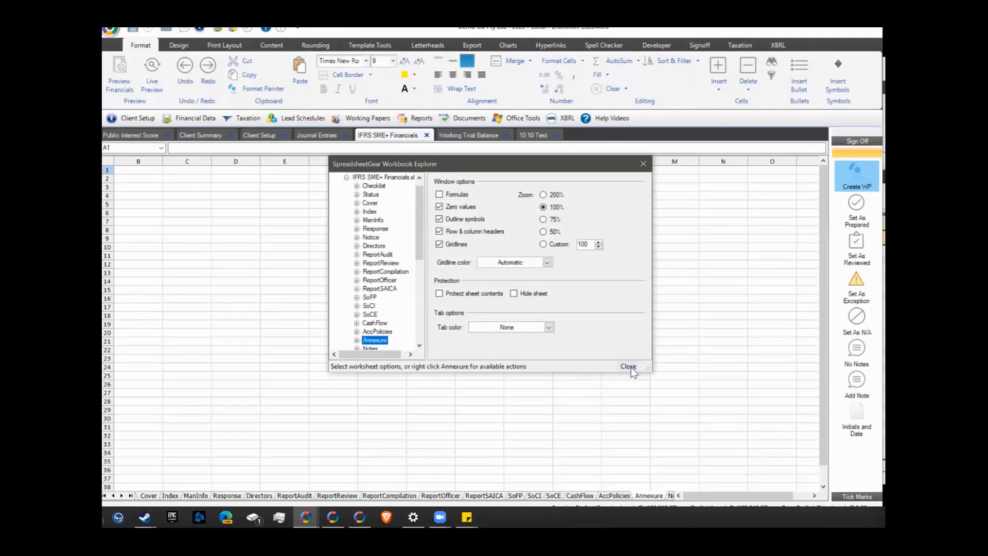
click(628, 366)
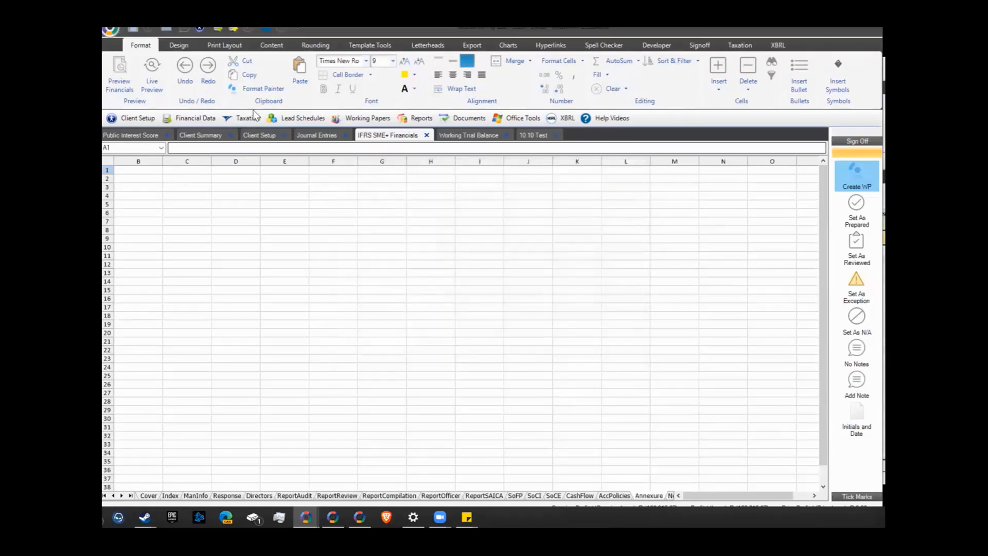
Browse the work sheet list and Cover sheet, then return to the Working Trial Balance
click(271, 45)
click(880, 99)
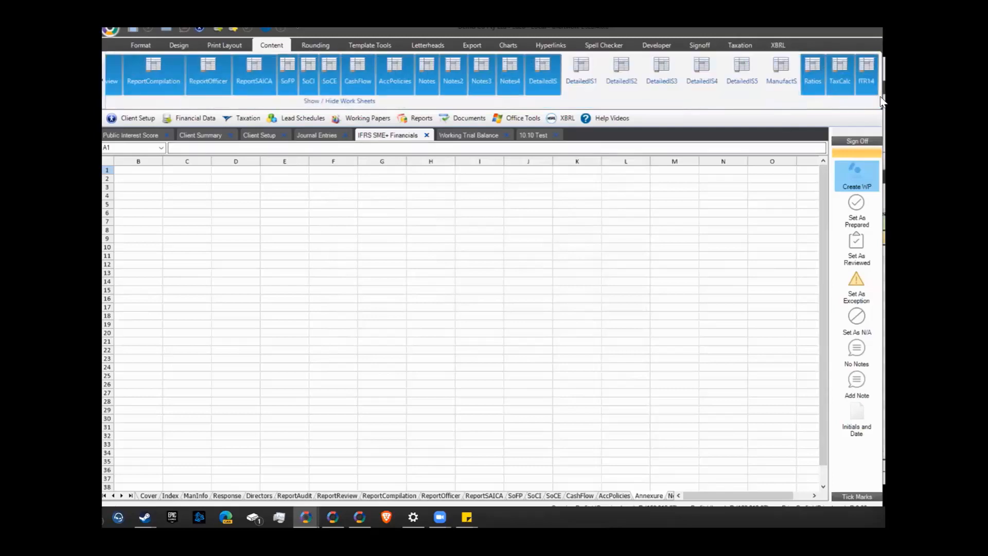
click(280, 47)
click(480, 445)
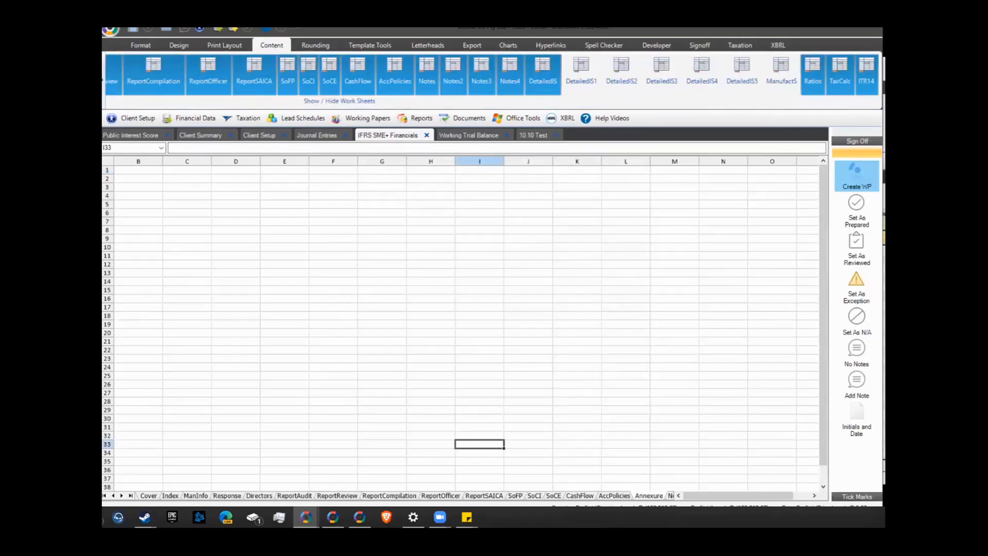
click(148, 496)
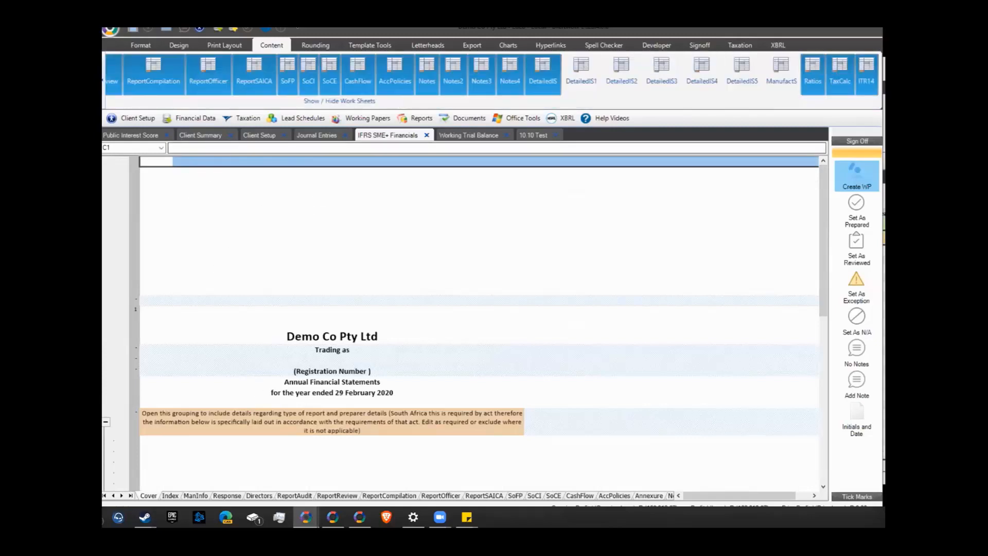
click(469, 137)
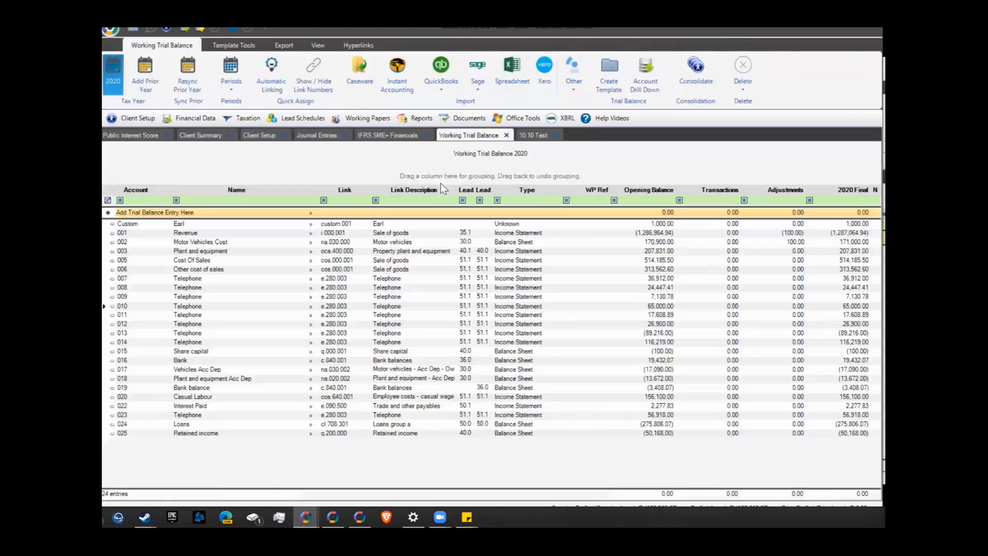
Add prior tax year 2019, giving a trial balance of the 24 accounts at 0.00
click(346, 306)
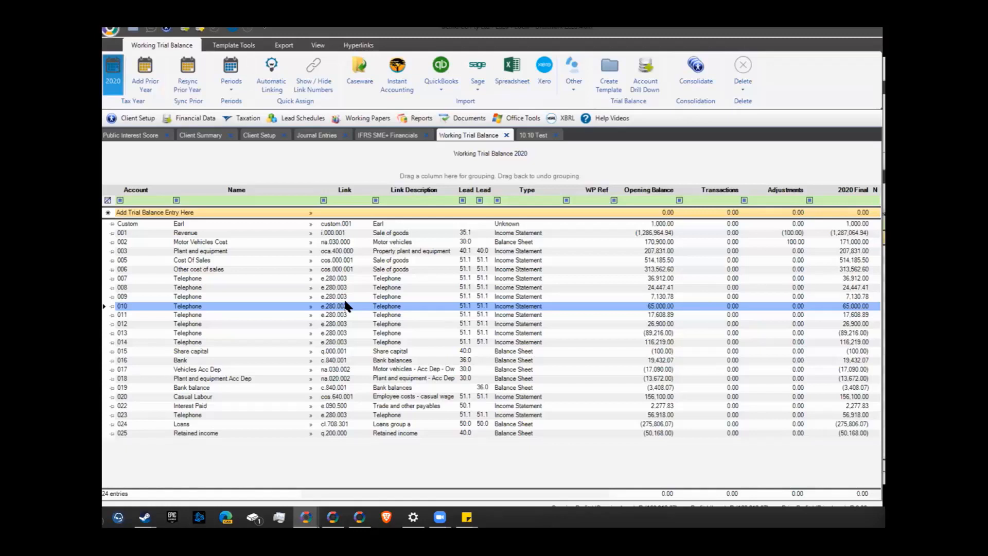
click(133, 71)
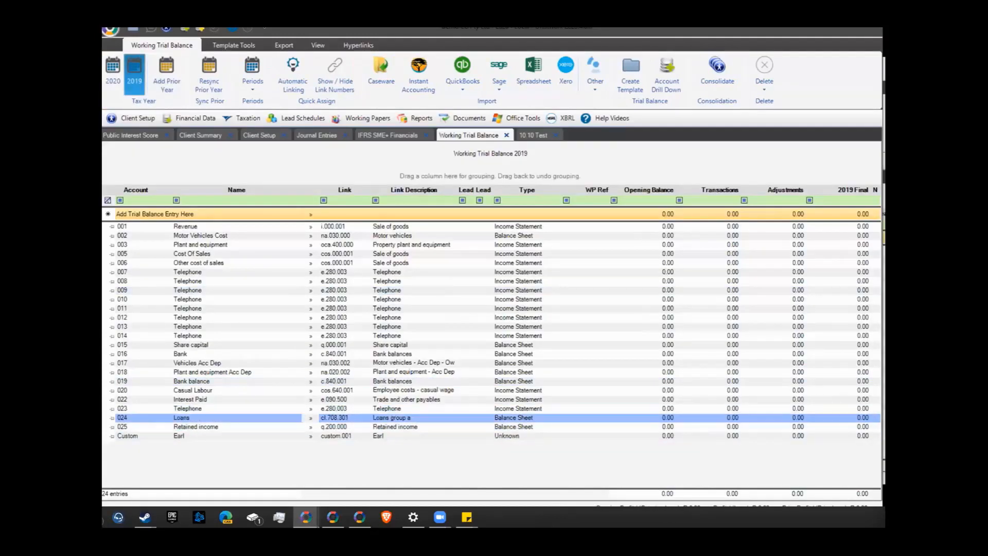
Reload the 2020 Working Trial Balance, now showing a 2019 Final column at 0.00
click(113, 70)
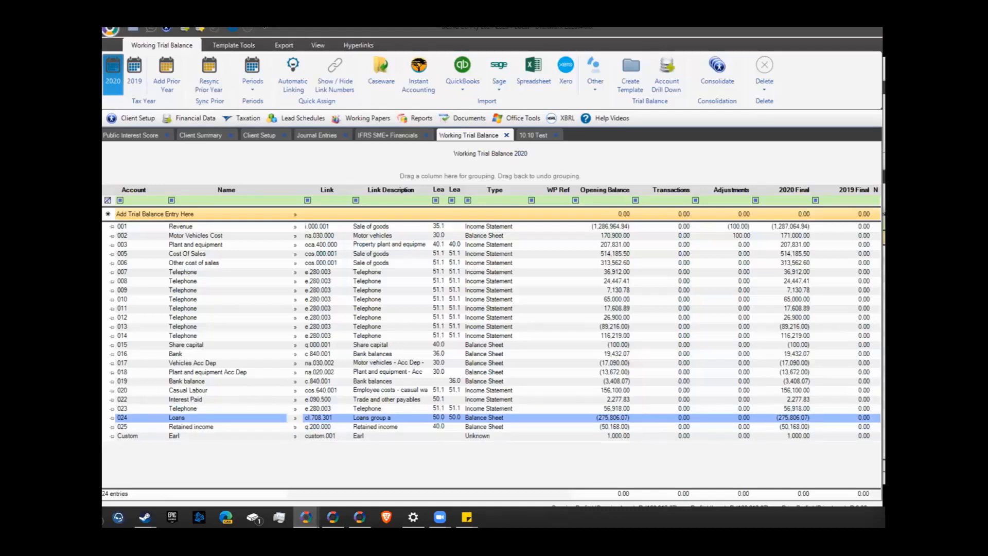
Filter link numbers by 'n' and 'own', then relink 024 Loans to n.731.501 for current only
click(295, 418)
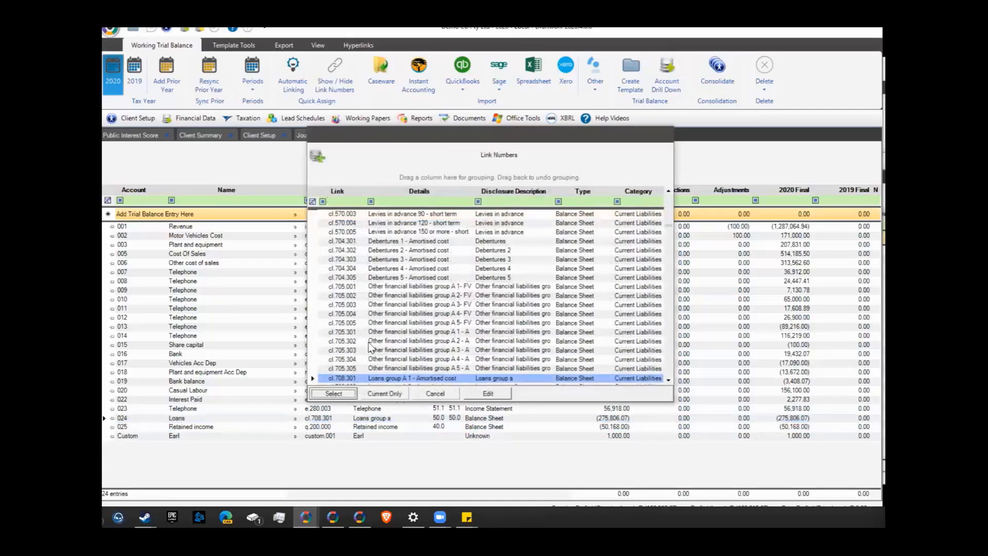
click(338, 201)
text(nl)
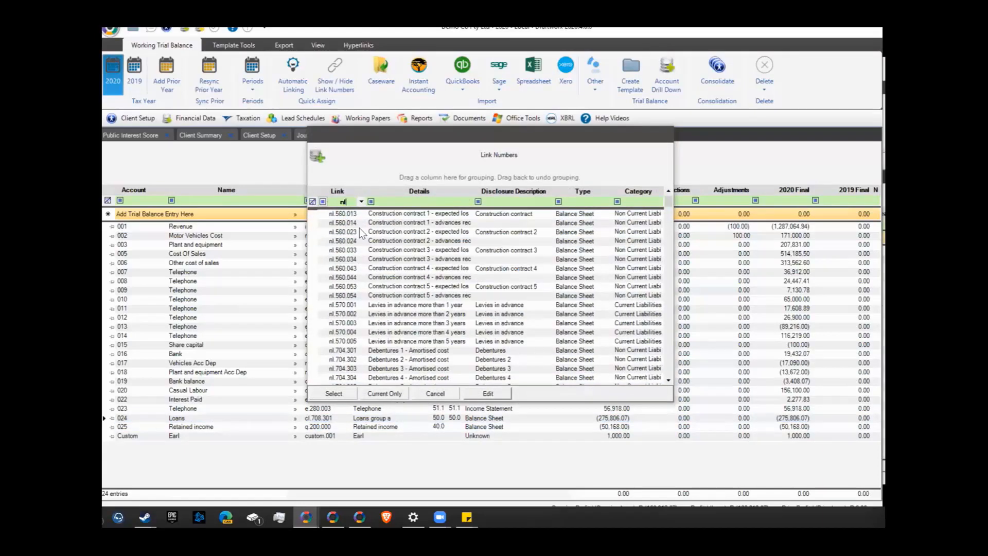
scroll(413, 329, down, 10)
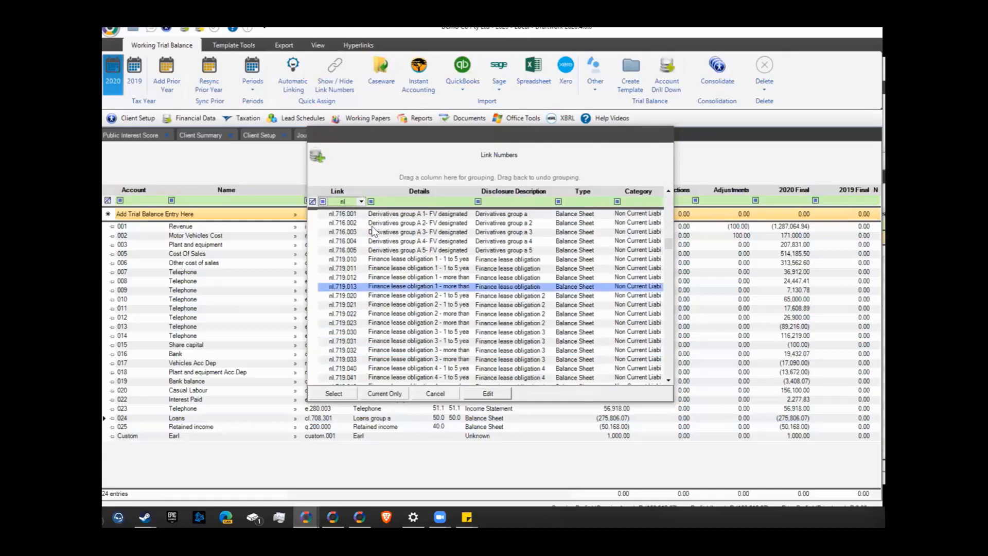
click(384, 202)
text(own)
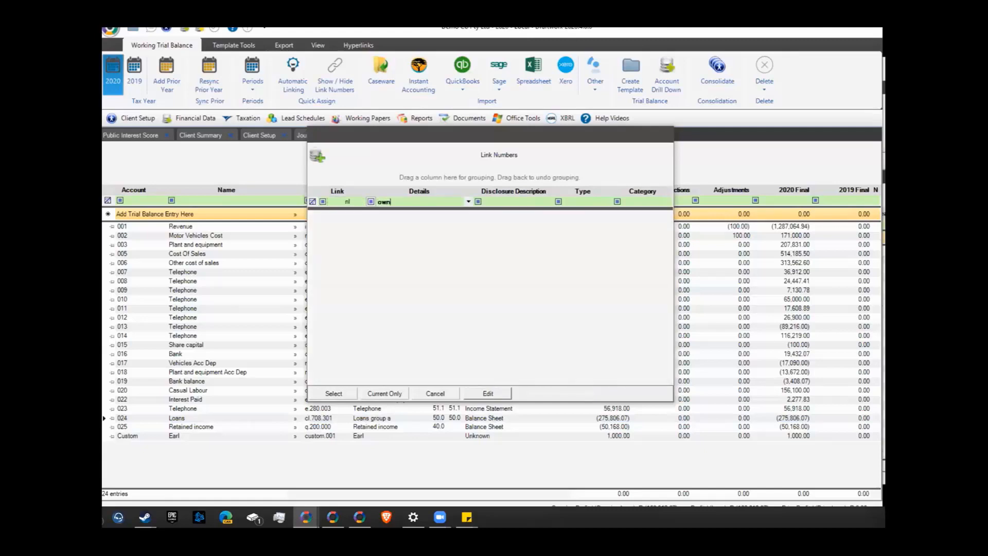
click(348, 202)
key(BackSpace)
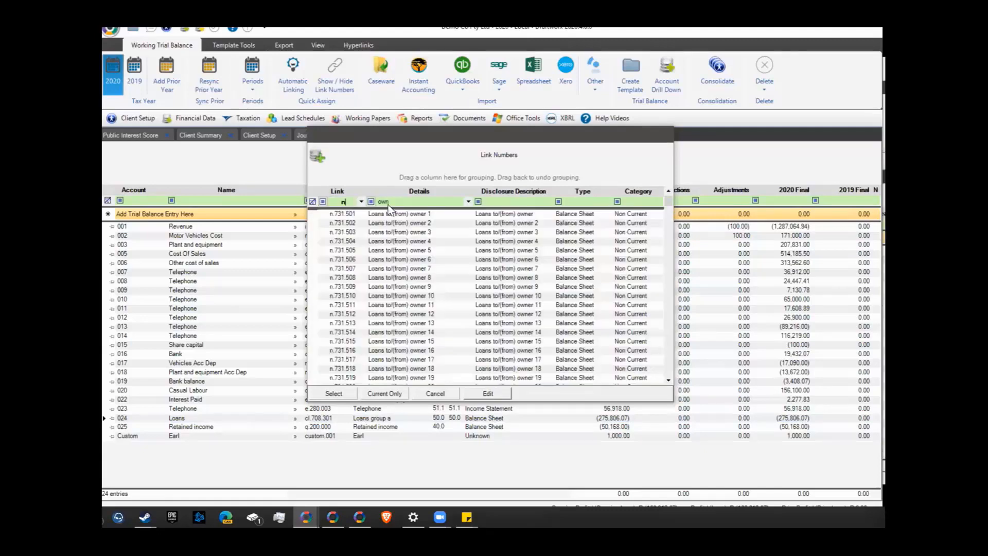
click(399, 214)
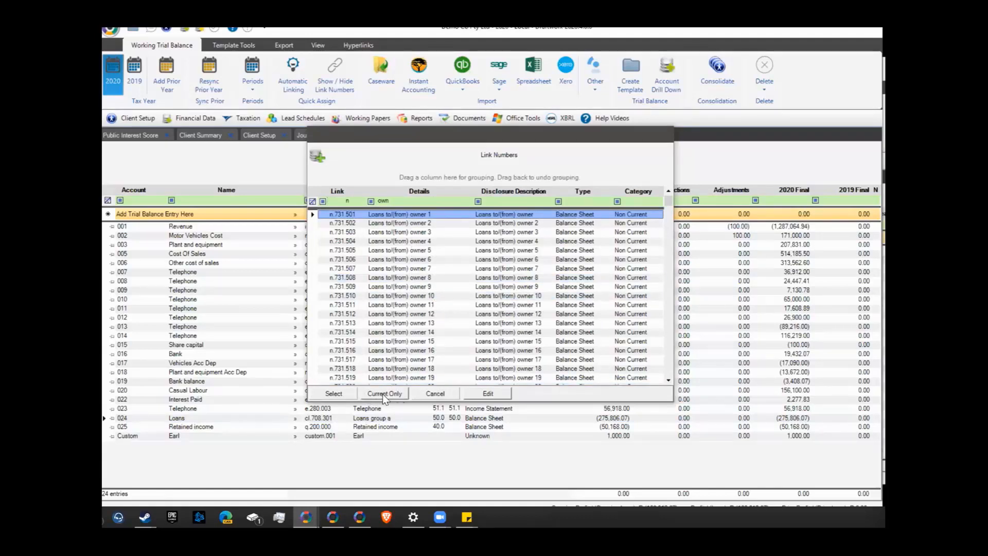
click(383, 394)
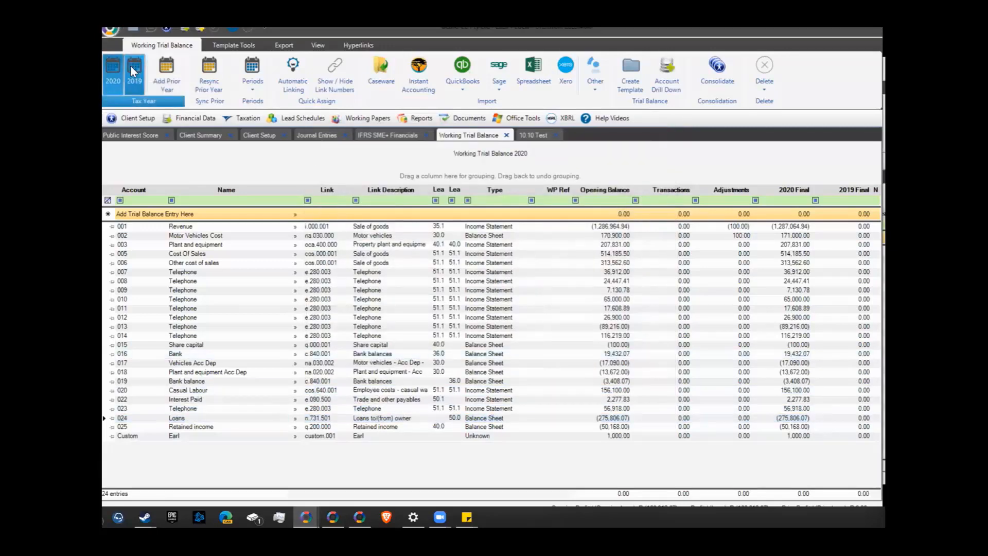
Toggle to 2019 and back to 2020, then open the 001 Revenue account drill-down
click(137, 83)
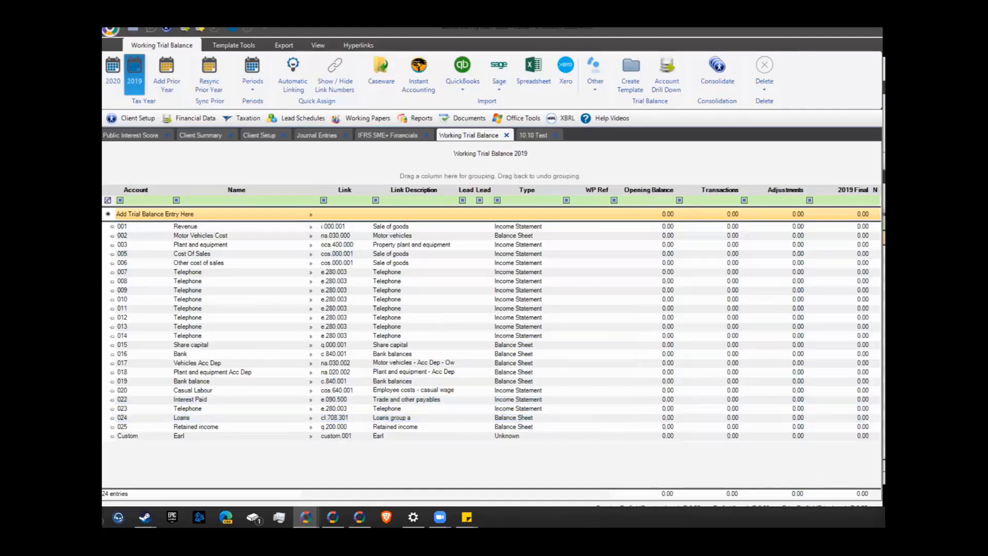
click(113, 73)
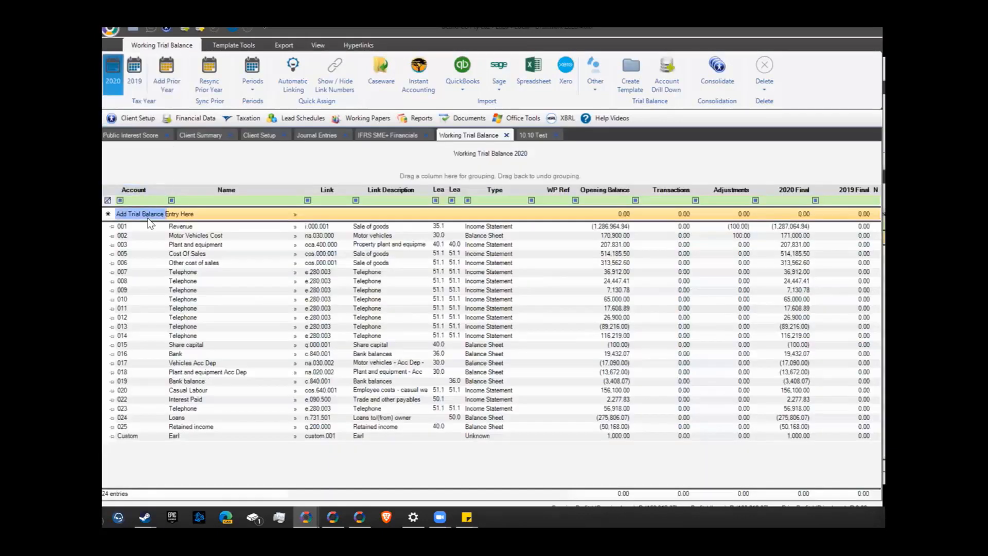
click(107, 226)
double_click(107, 228)
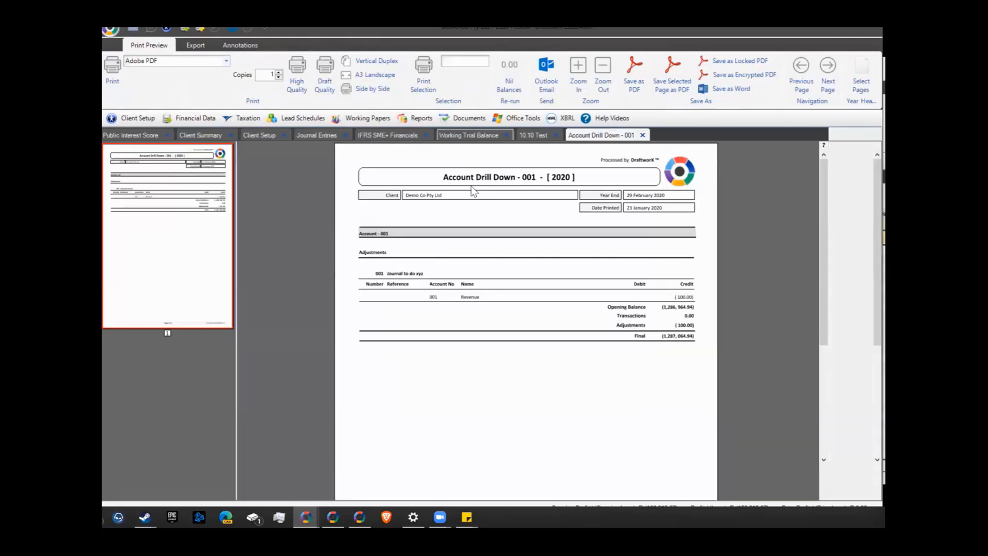
Check the Revenue and Motor Vehicles accounts, then view the 2020 'Journal to do xyz' entries
click(468, 135)
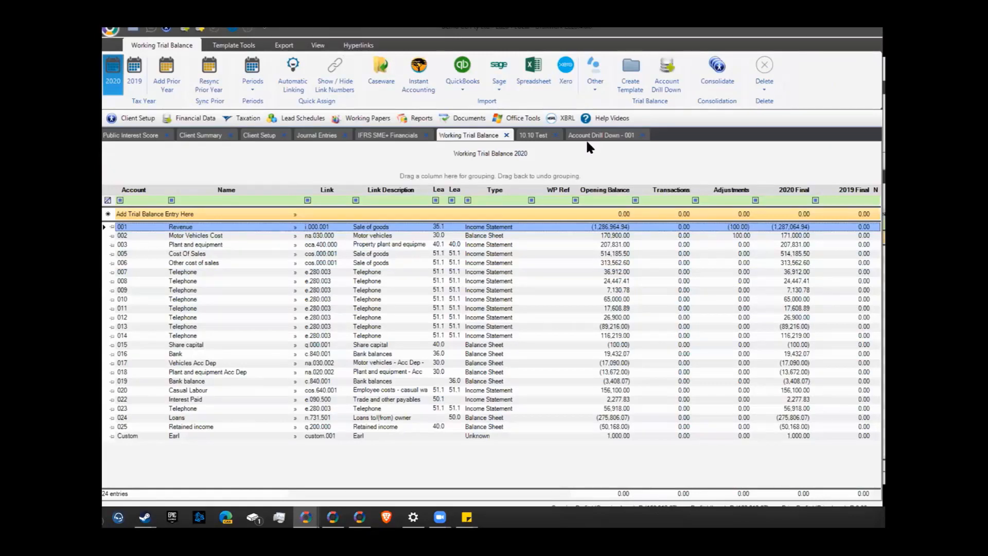
click(108, 236)
click(107, 227)
click(602, 136)
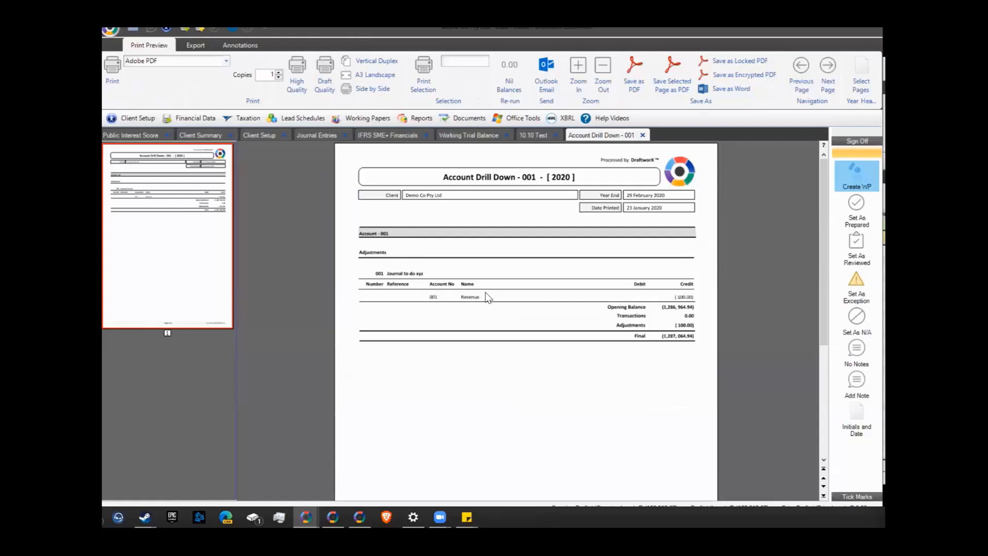
click(309, 136)
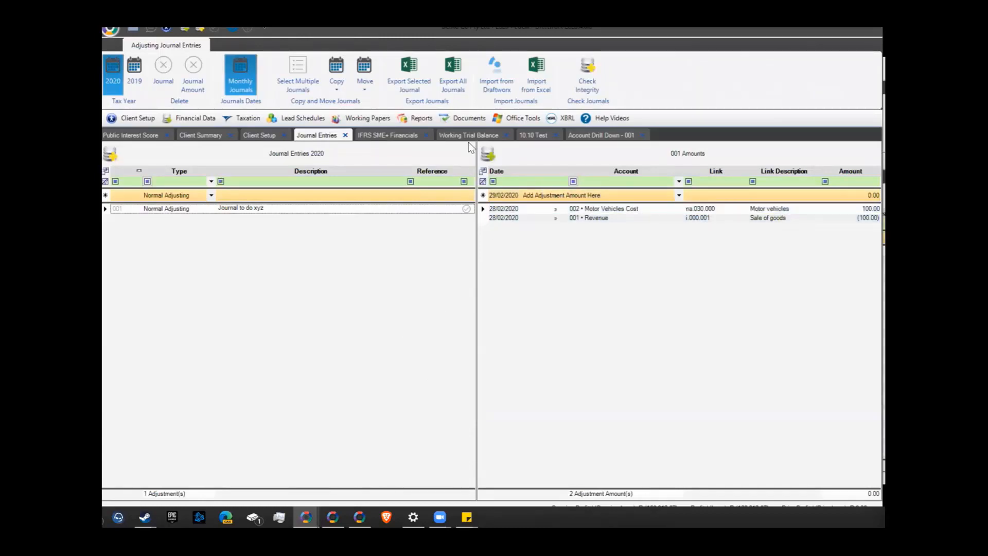
click(350, 208)
click(466, 517)
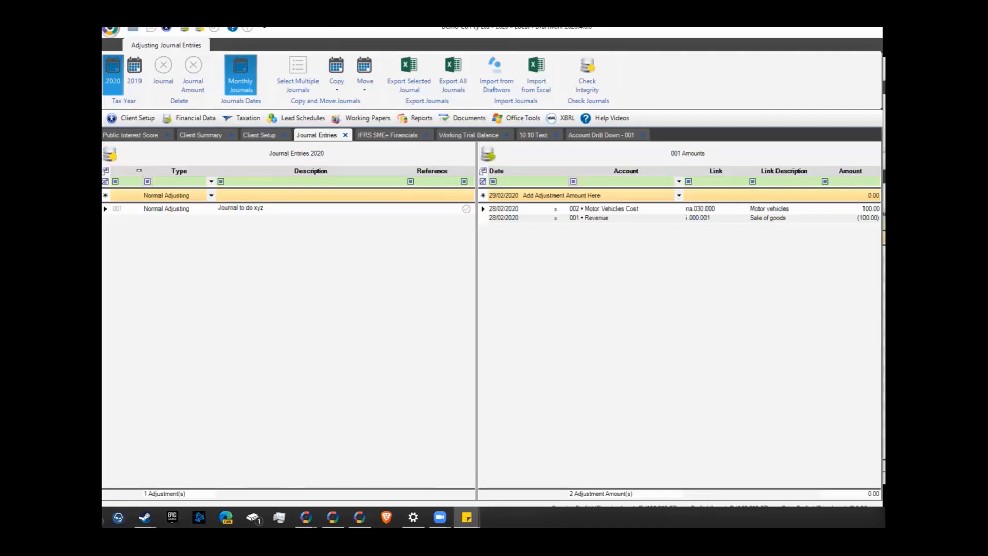
Bring the A New test client forward, maximise it, and select the 'Why is this here?1' note
key(alt+Tab)
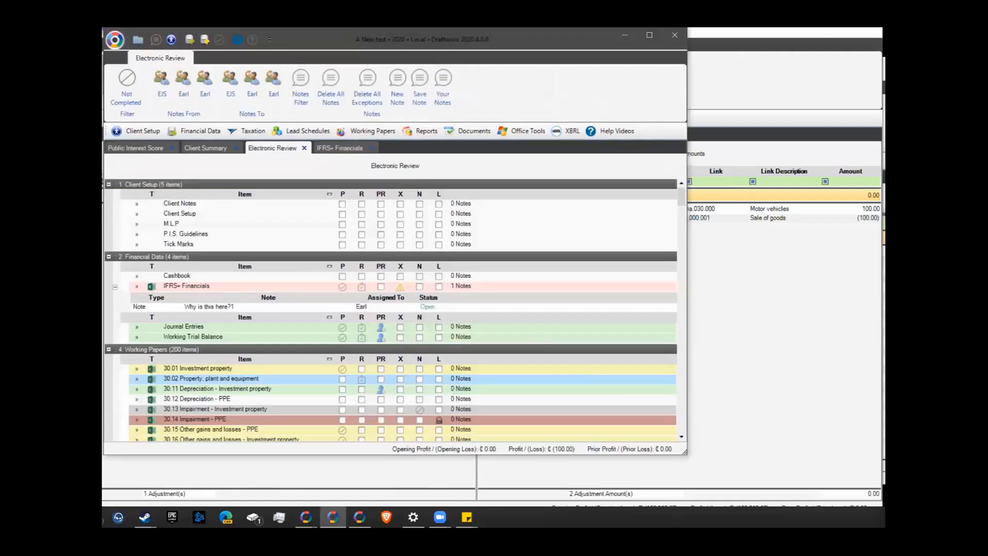
drag(686, 453, 882, 499)
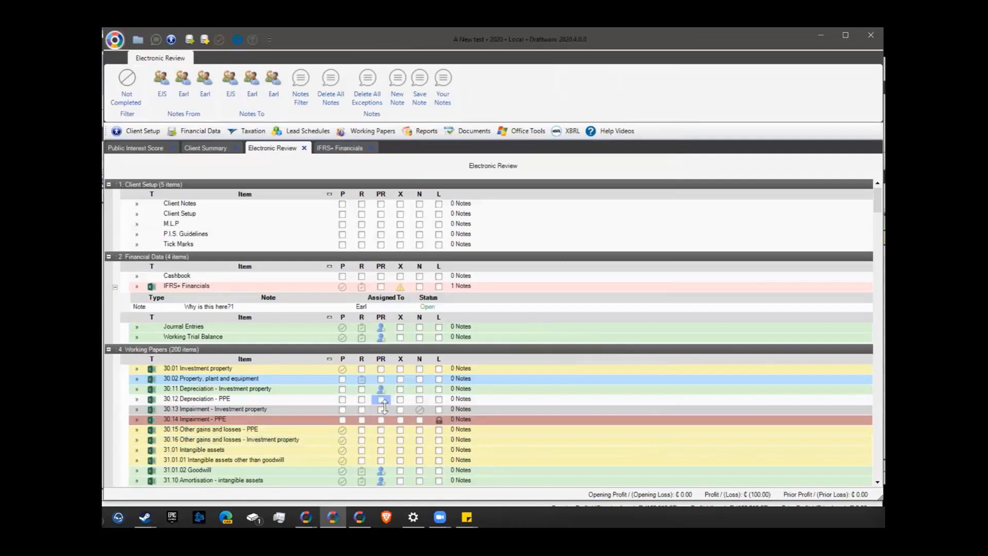
click(135, 307)
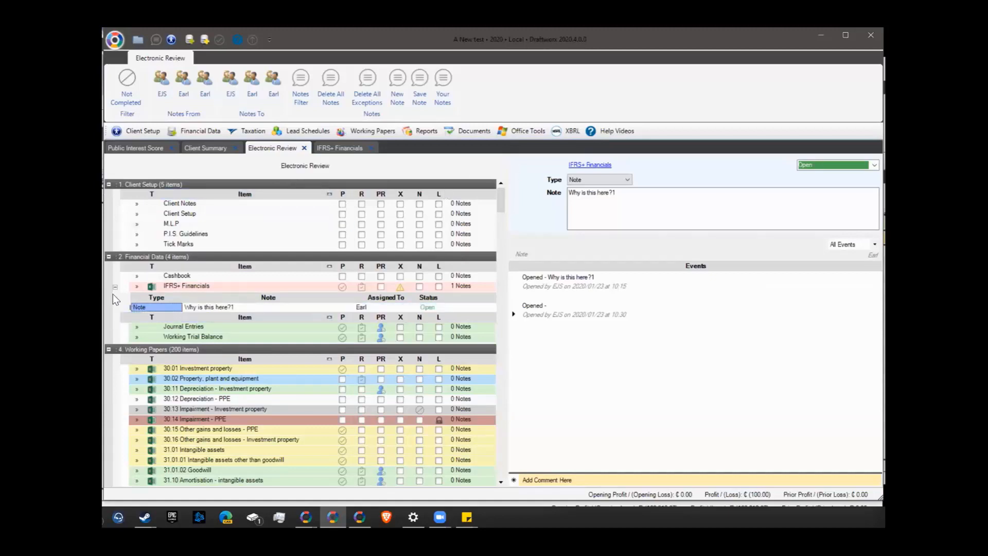
Close and reopen the electronic review, marking 30.02 Property, plant and equipment as reviewed
click(305, 148)
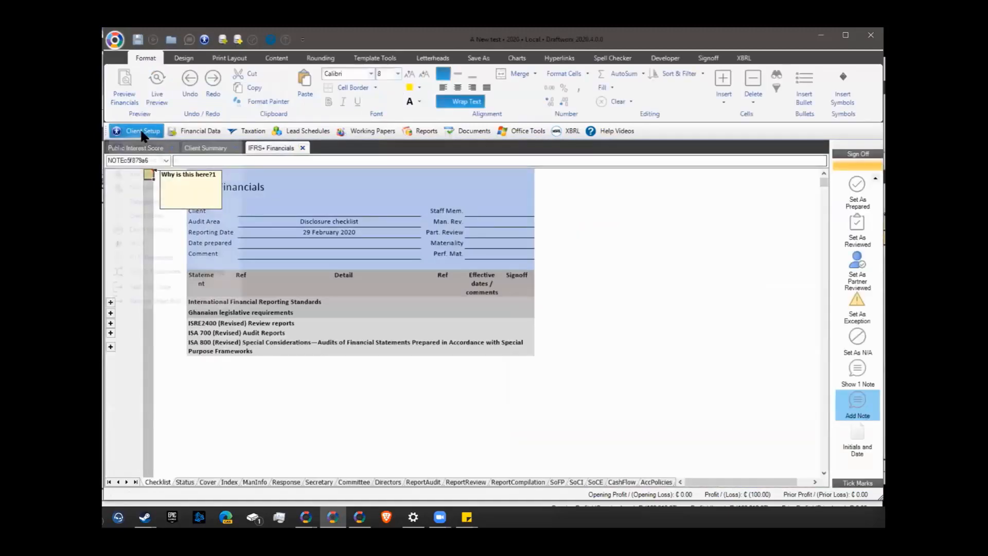
click(140, 129)
click(160, 161)
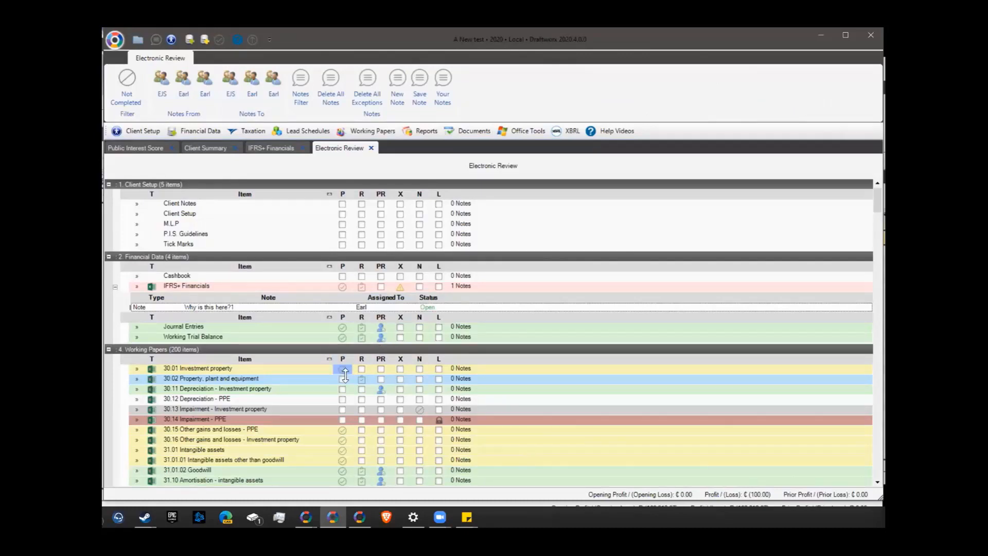
click(361, 379)
Open the 'Why is this here?1' note's details and event history
scroll(381, 401, down, 4)
scroll(184, 307, up, 4)
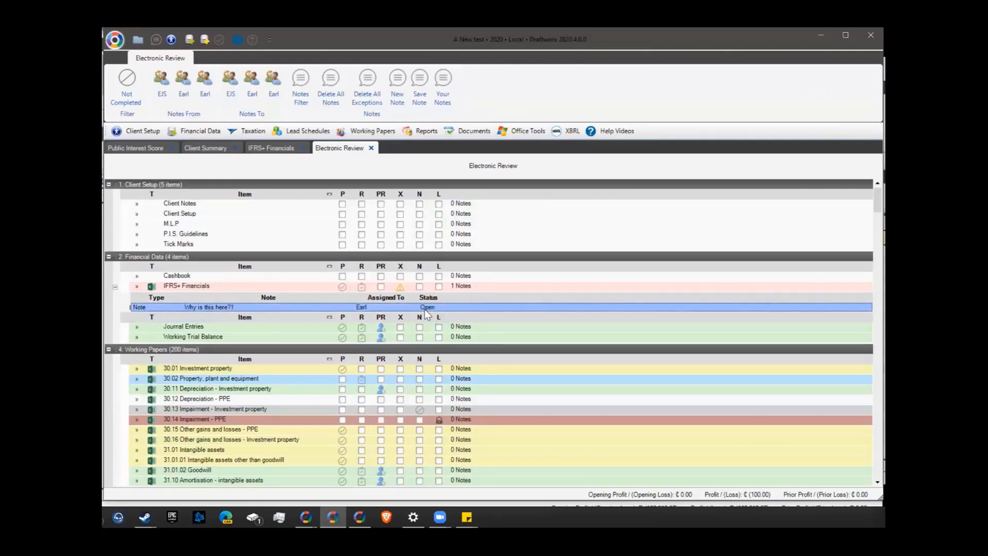
scroll(553, 416, down, 10)
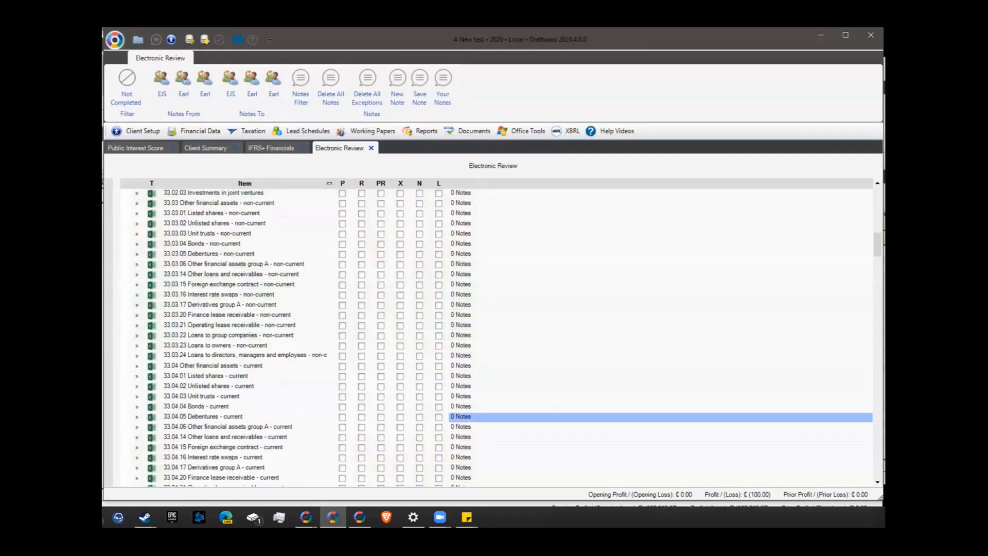
scroll(553, 416, up, 10)
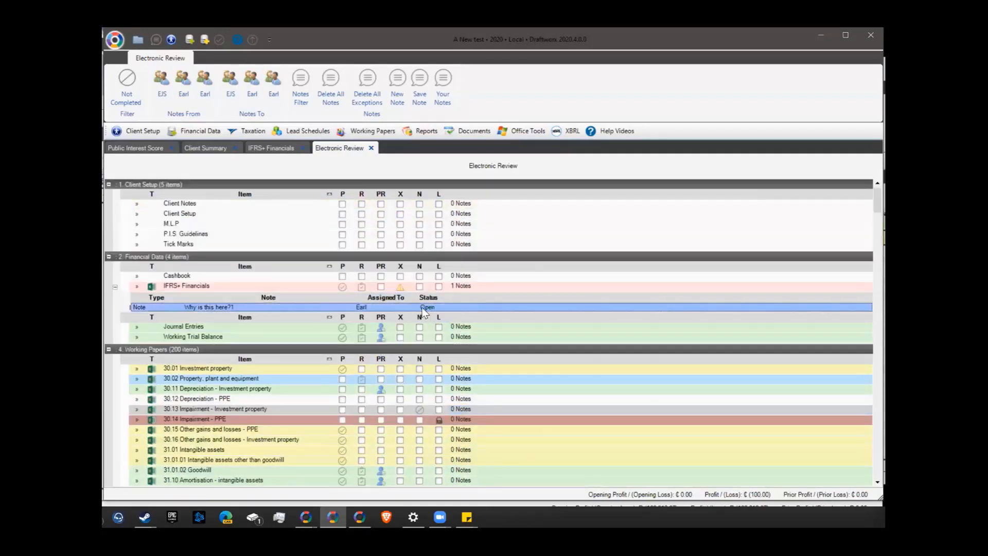
double_click(141, 307)
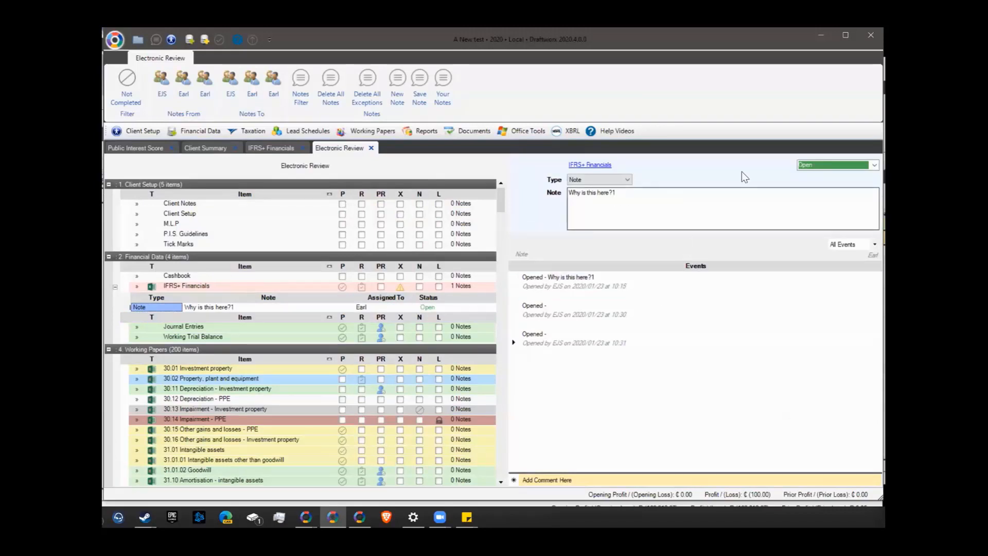
click(874, 165)
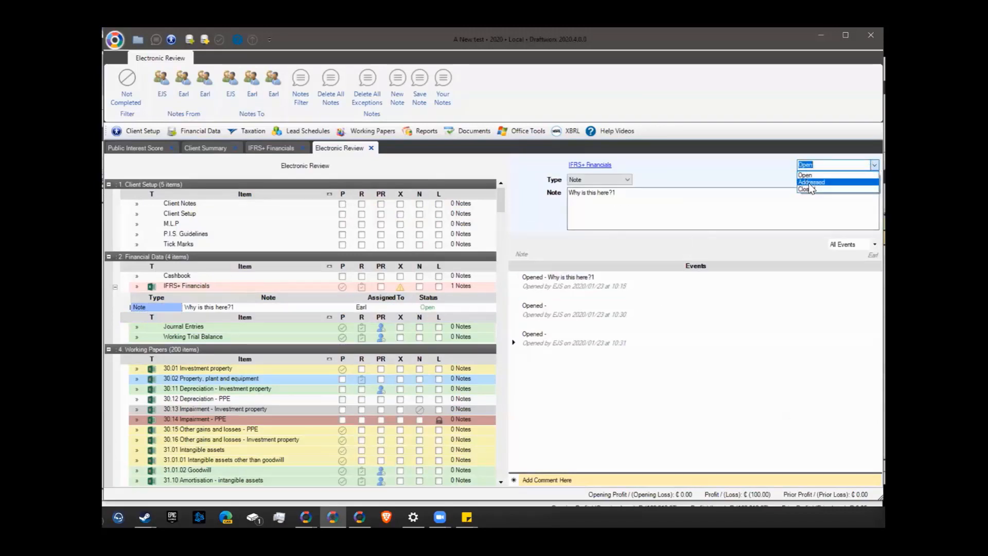
click(757, 174)
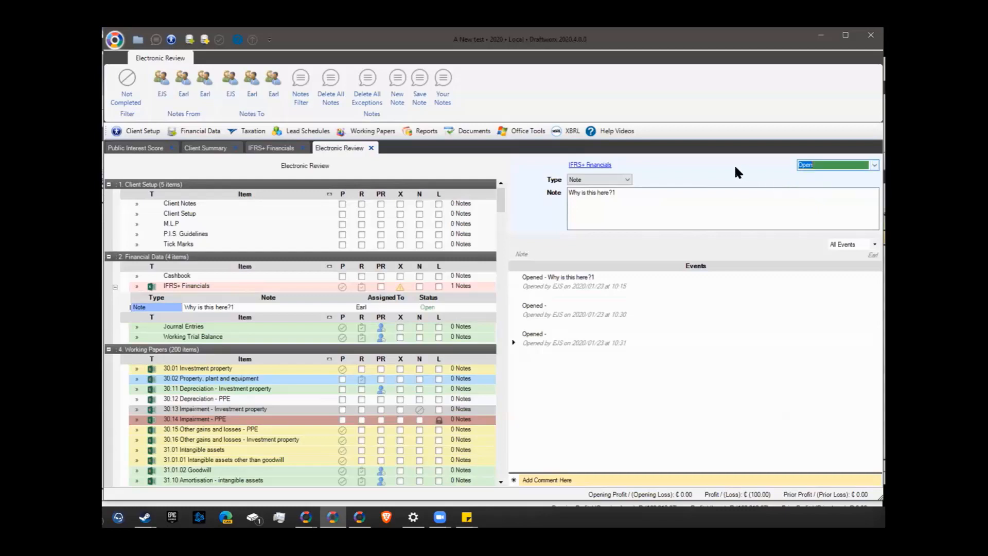
mouse_move(306, 517)
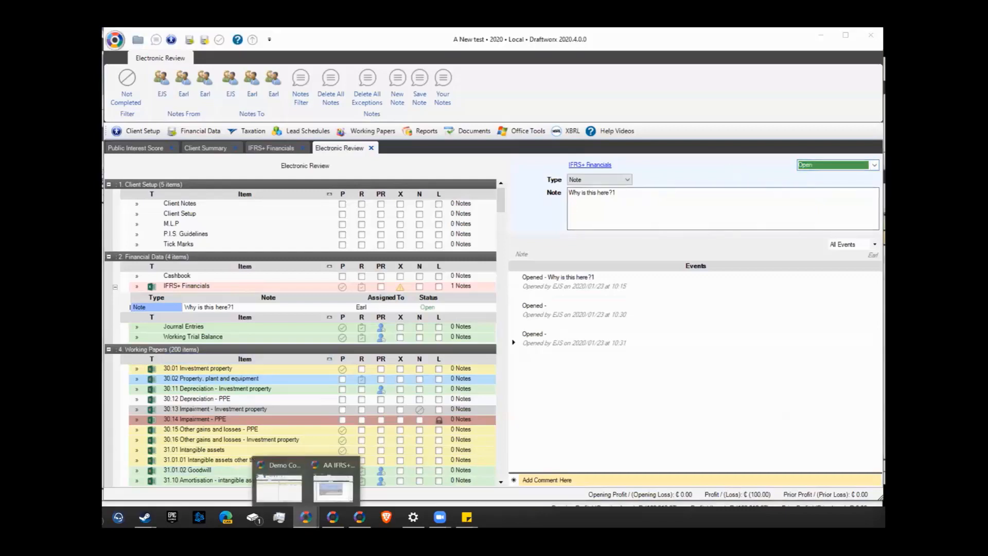
click(283, 483)
click(132, 121)
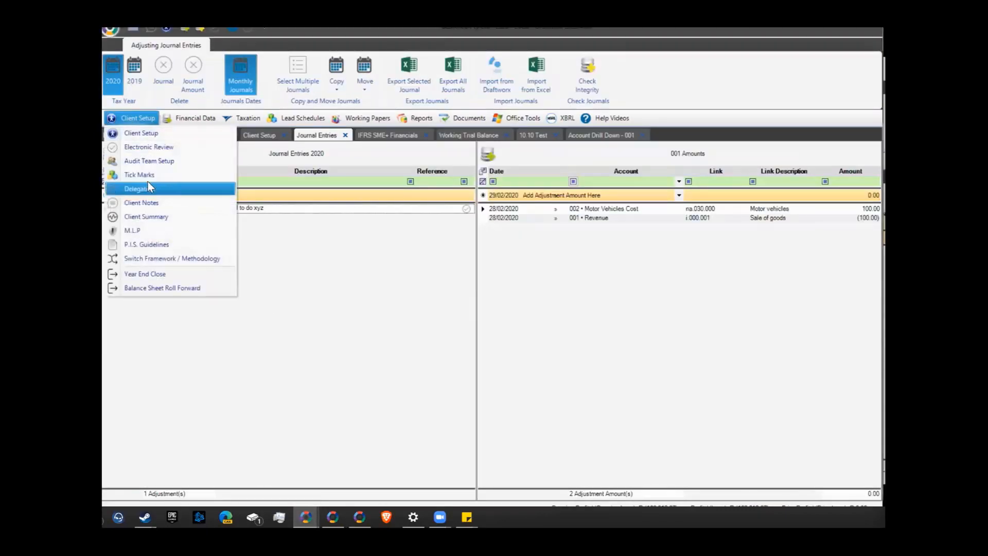
click(147, 147)
click(172, 344)
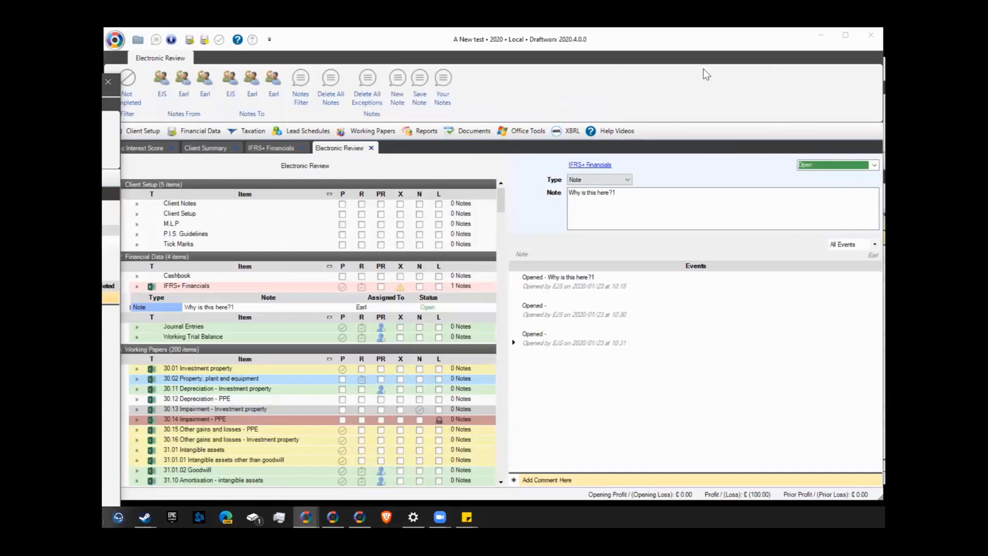
click(621, 195)
click(546, 480)
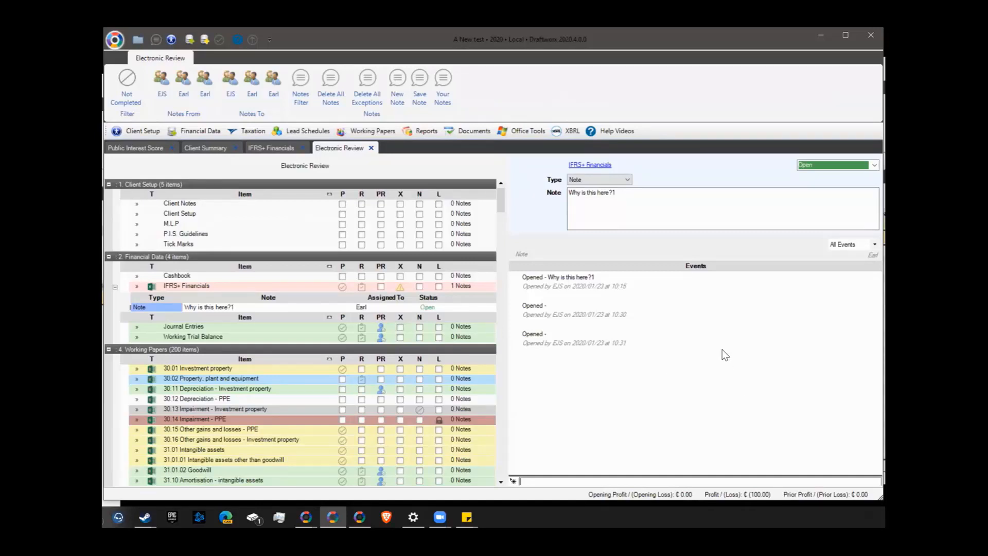
Filter the note's events to comments only, then to Open events only
click(870, 244)
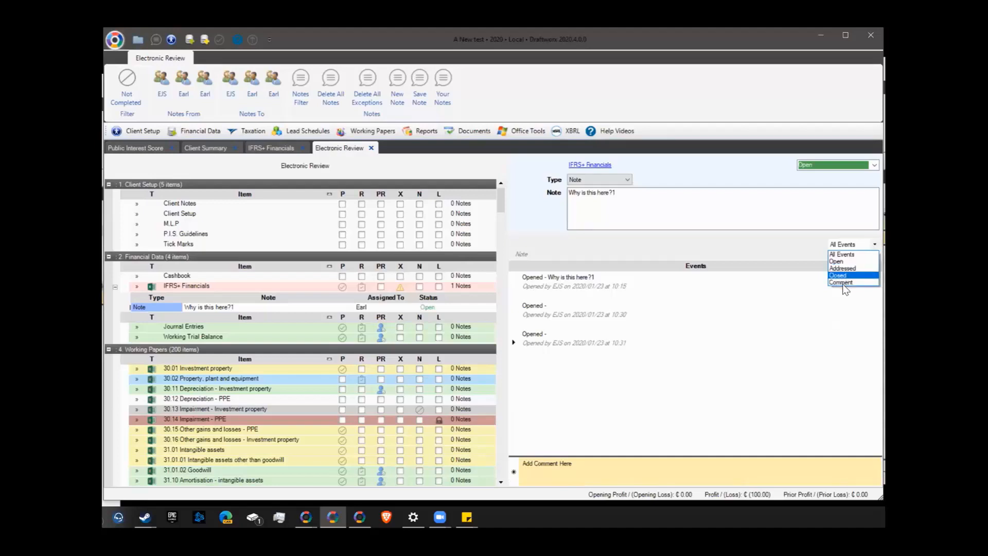
click(842, 282)
click(866, 247)
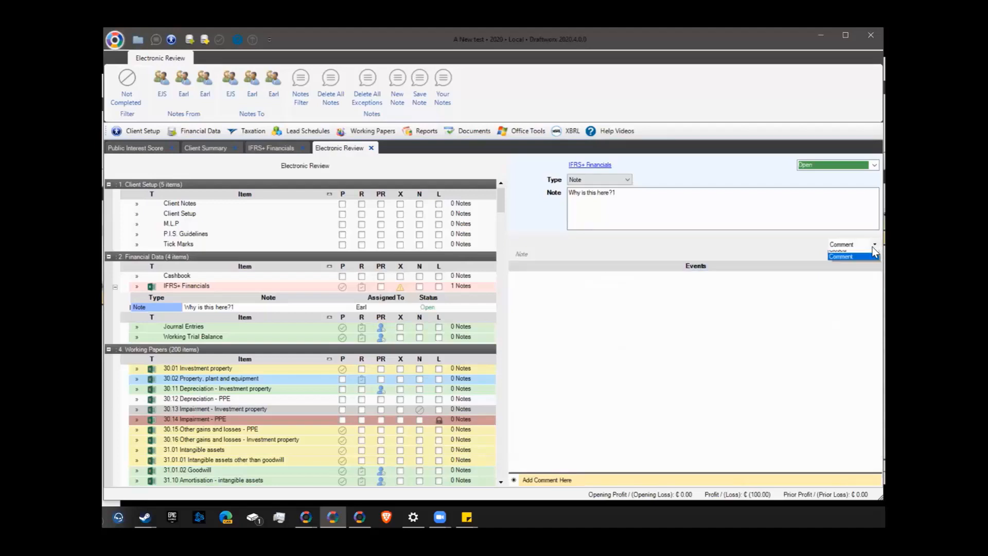
click(844, 260)
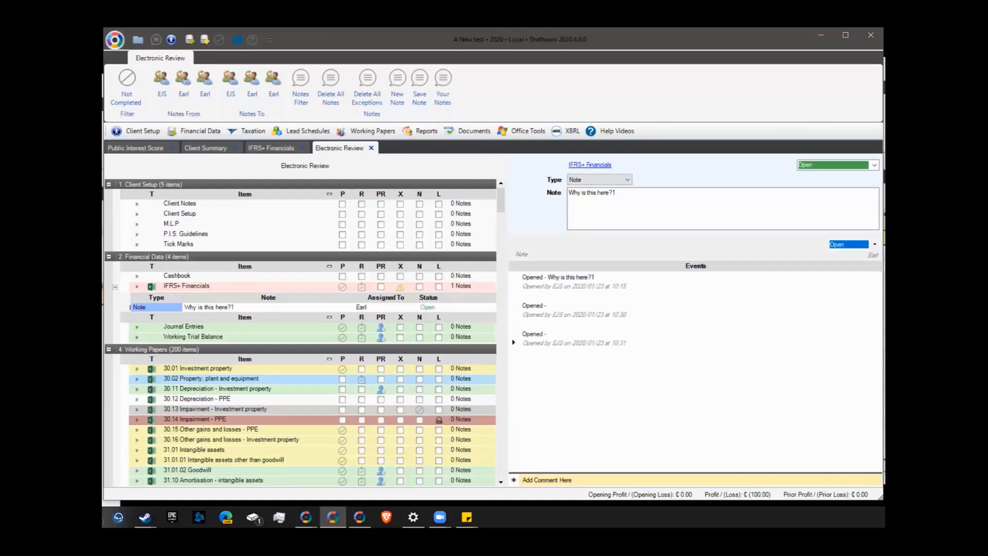
Add the comment 'cvgfdsgsdfgds' and set the event filter back to All Events
click(566, 481)
text(cvgfdsgsdfgds)
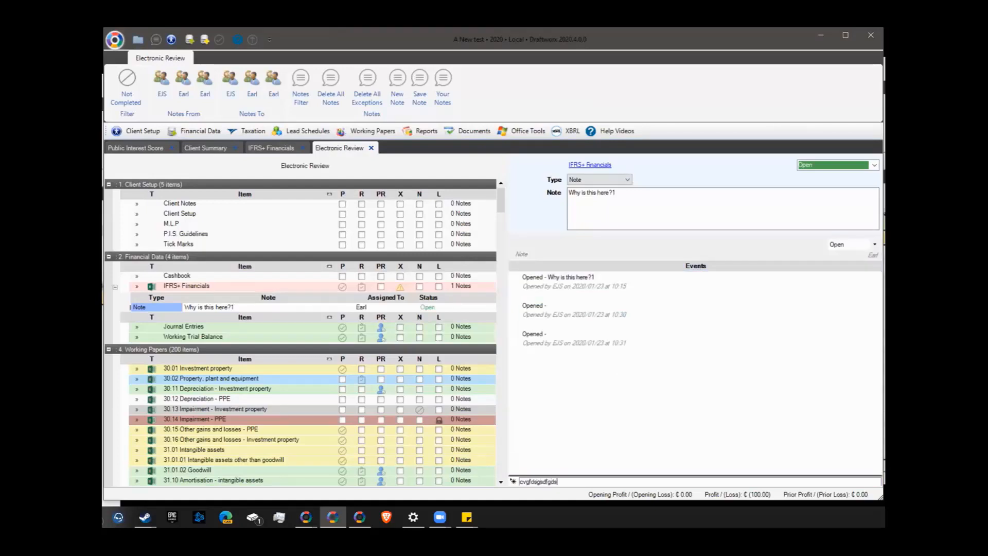
key(Return)
click(867, 247)
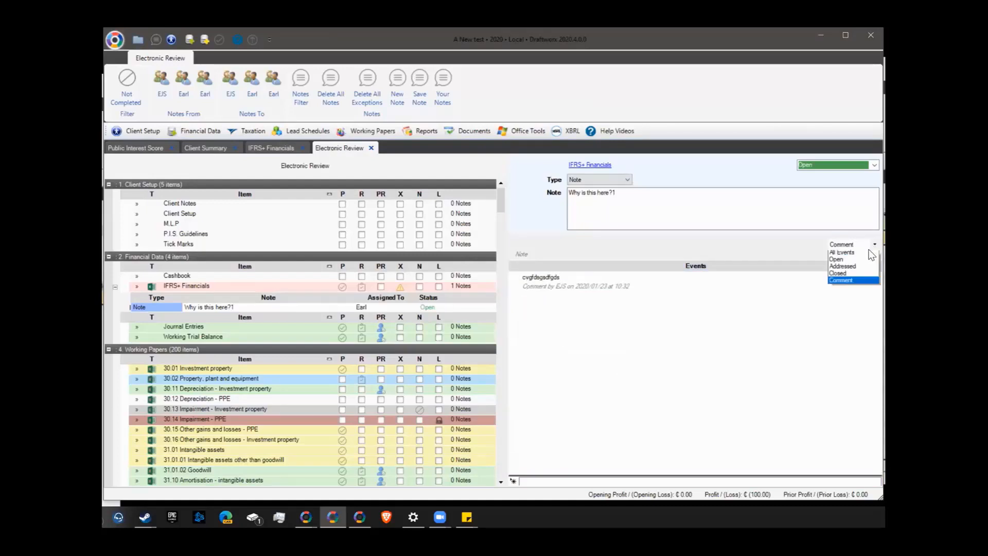
click(846, 254)
click(639, 345)
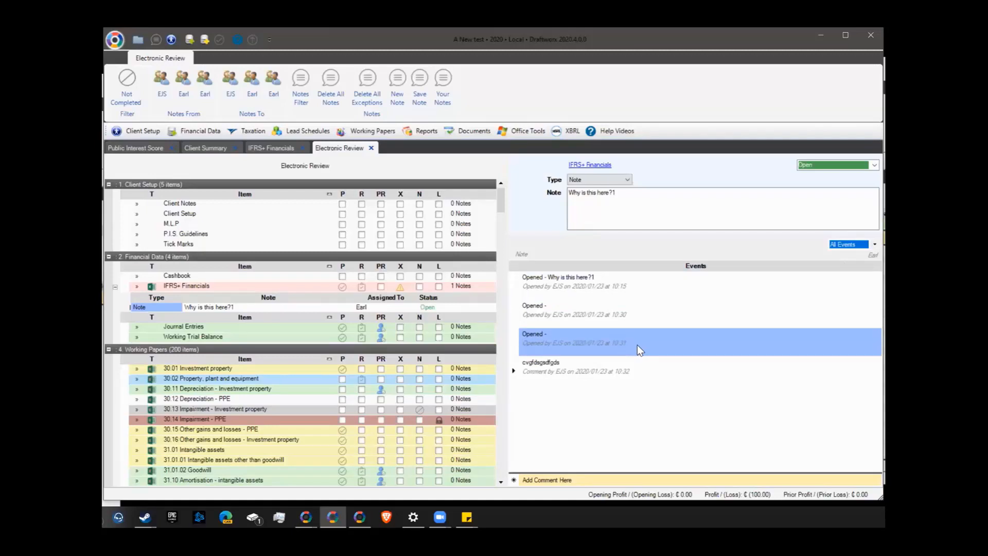
Set the note status to Addressed, then Closed, and move the review window aside
click(869, 165)
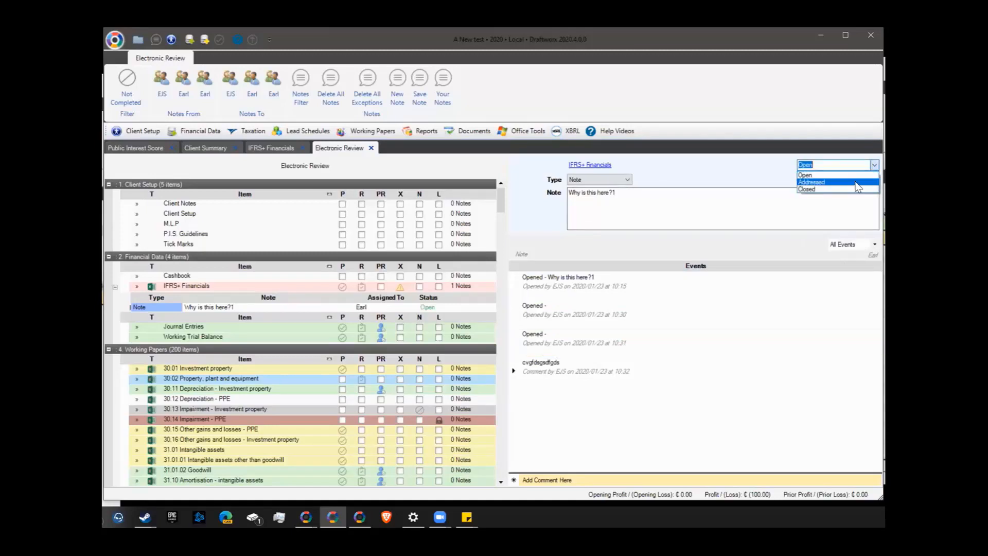
click(857, 183)
click(873, 164)
click(847, 189)
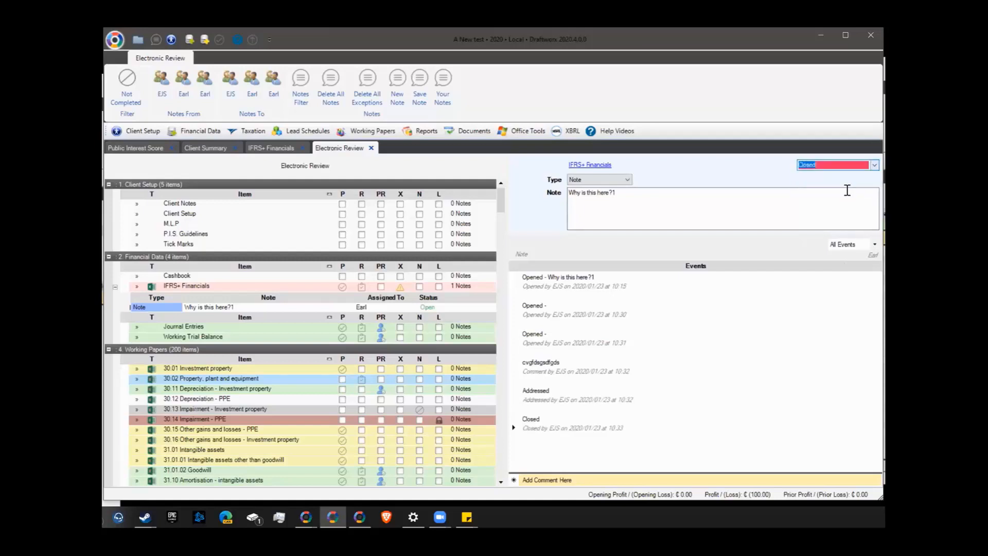
click(727, 396)
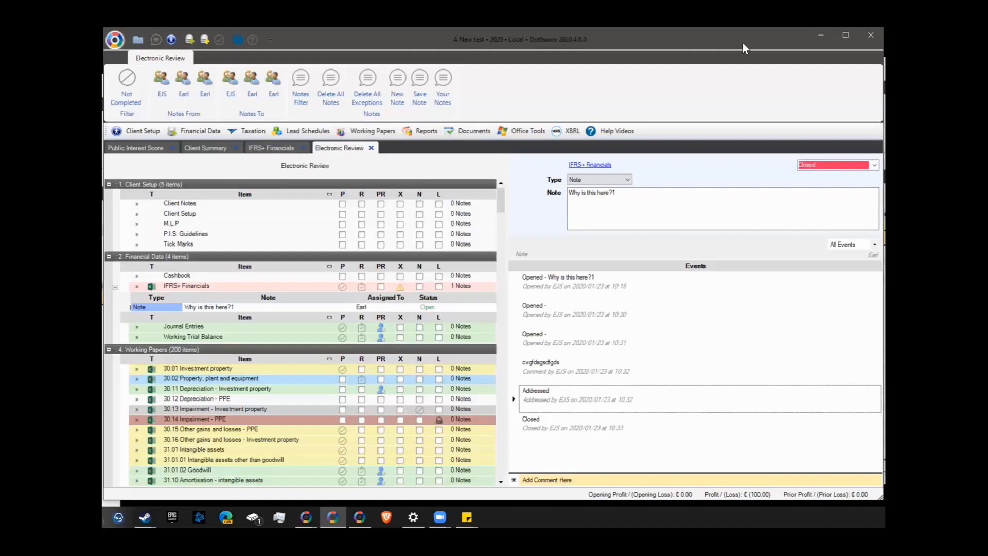
drag(743, 42, 70, 65)
Minimise the review window and bring the Client Select window forward
click(147, 61)
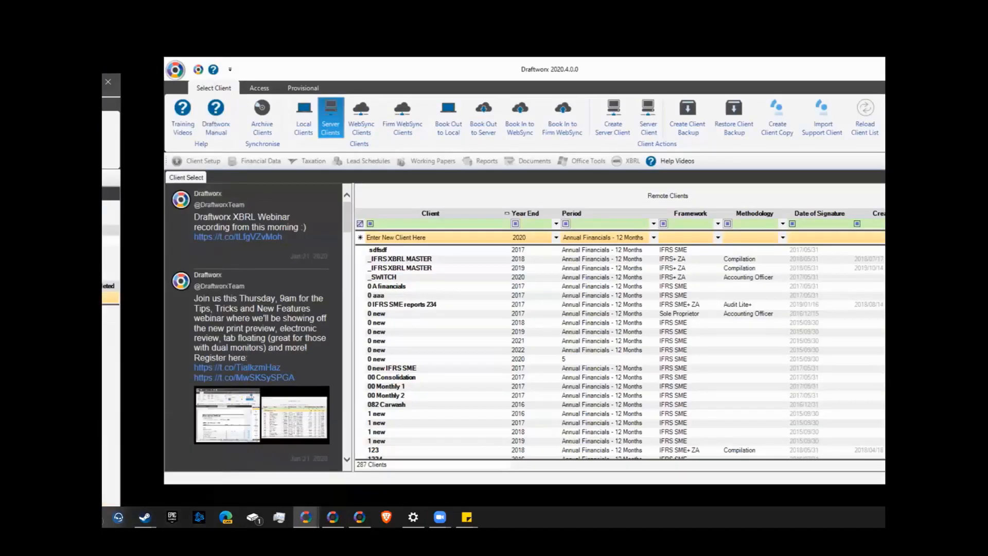
click(359, 517)
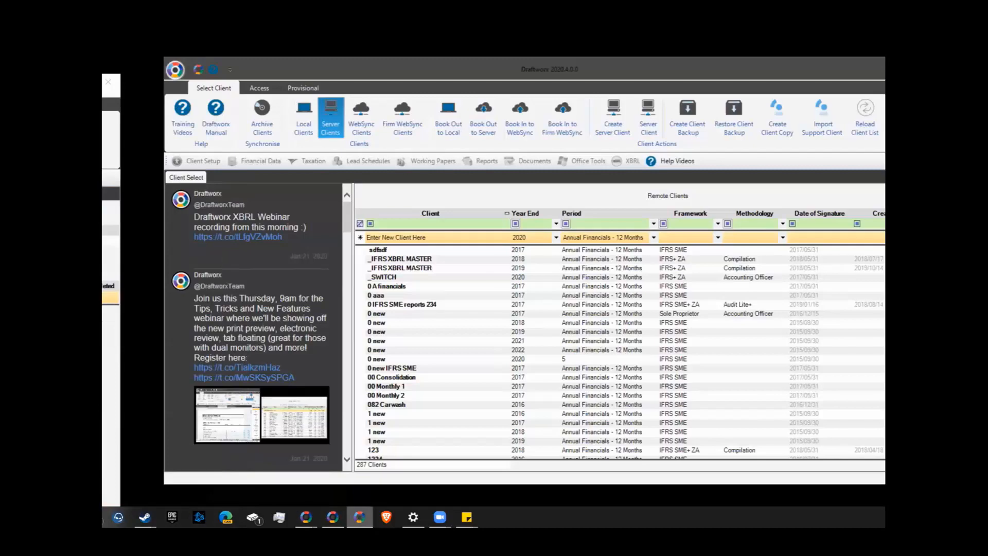
double_click(526, 67)
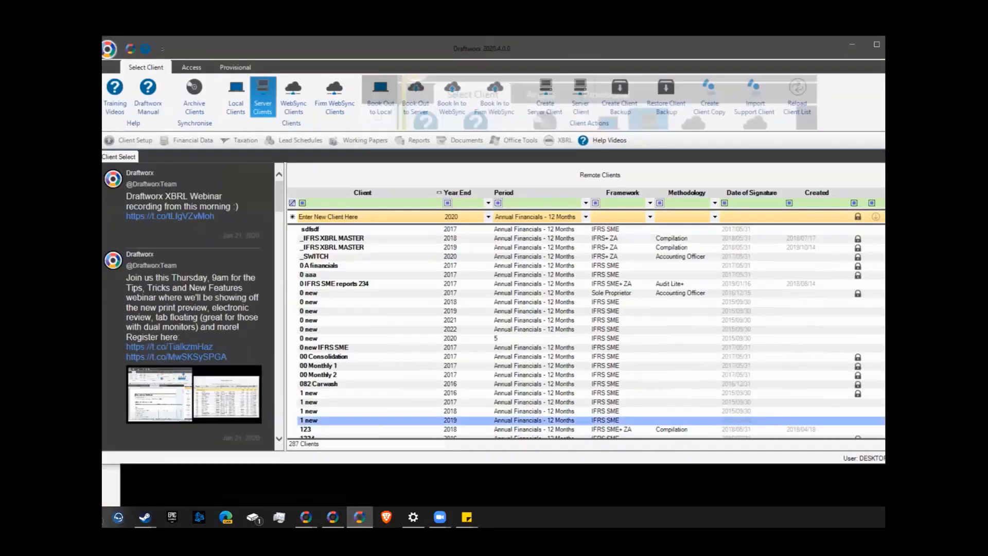
click(360, 517)
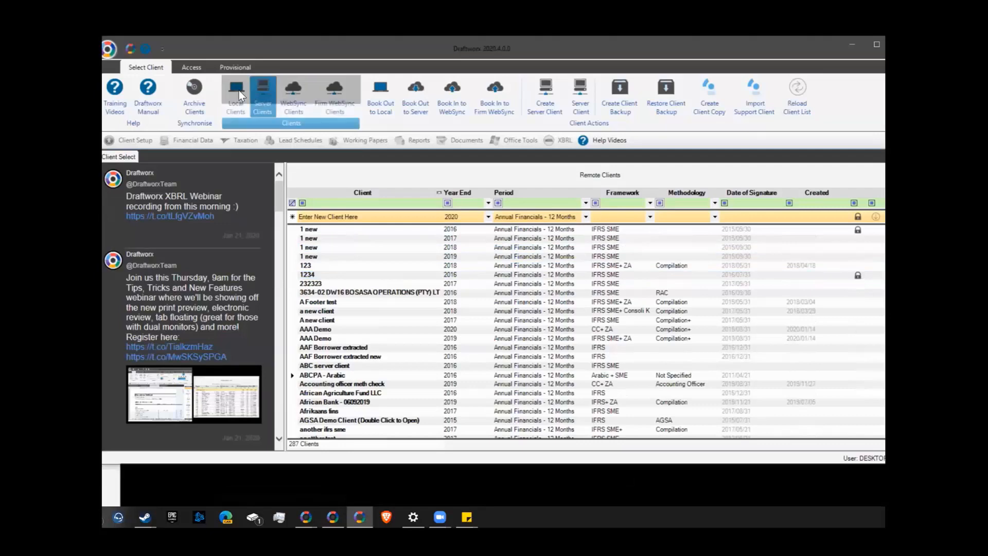
Open local client RAC Demonstration October 2019, accepting the Database Version warning
click(238, 91)
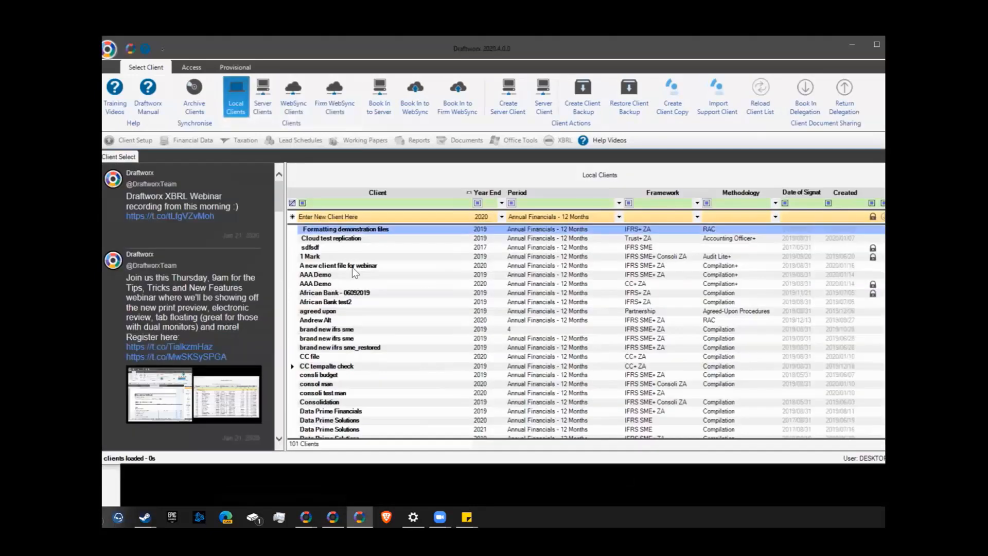
scroll(353, 266, down, 1)
click(388, 230)
double_click(389, 230)
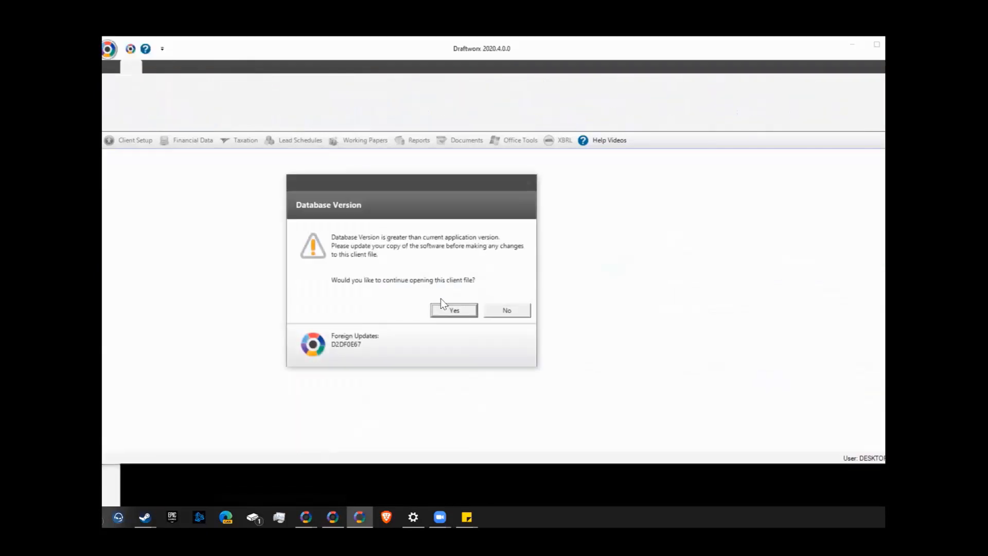
click(446, 305)
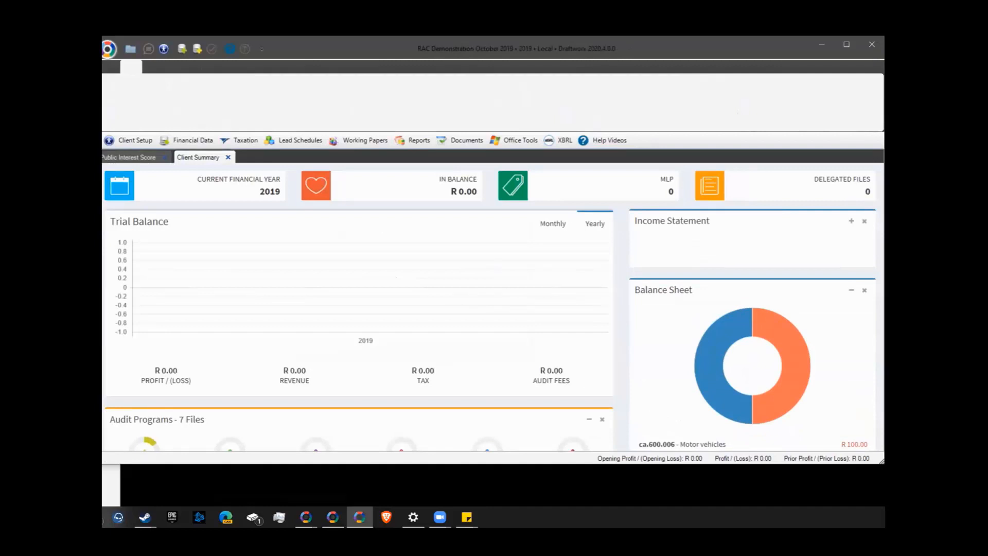
Maximise the client window and open Financial Data > IFRS+ Financials for RAC Demonstration October 2019
double_click(394, 44)
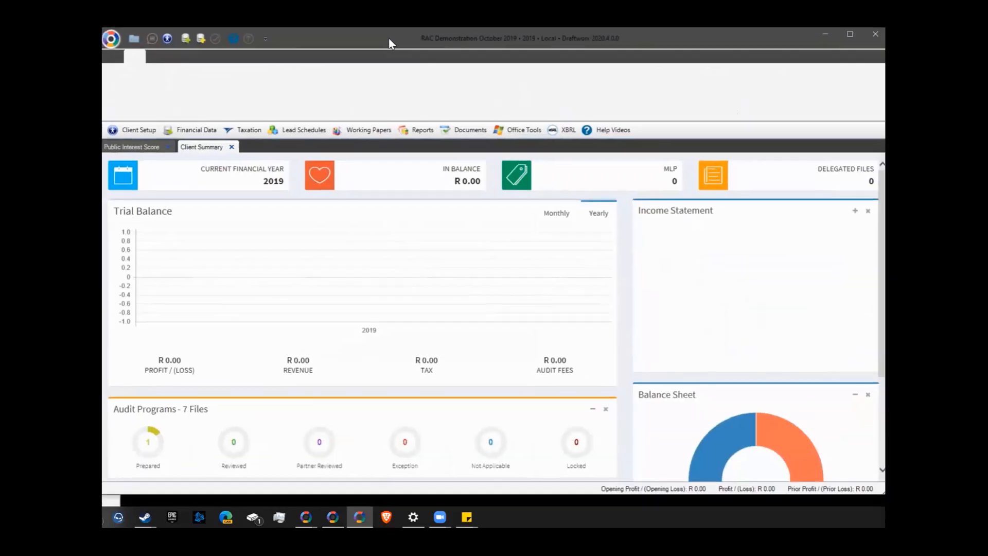
click(205, 130)
click(200, 203)
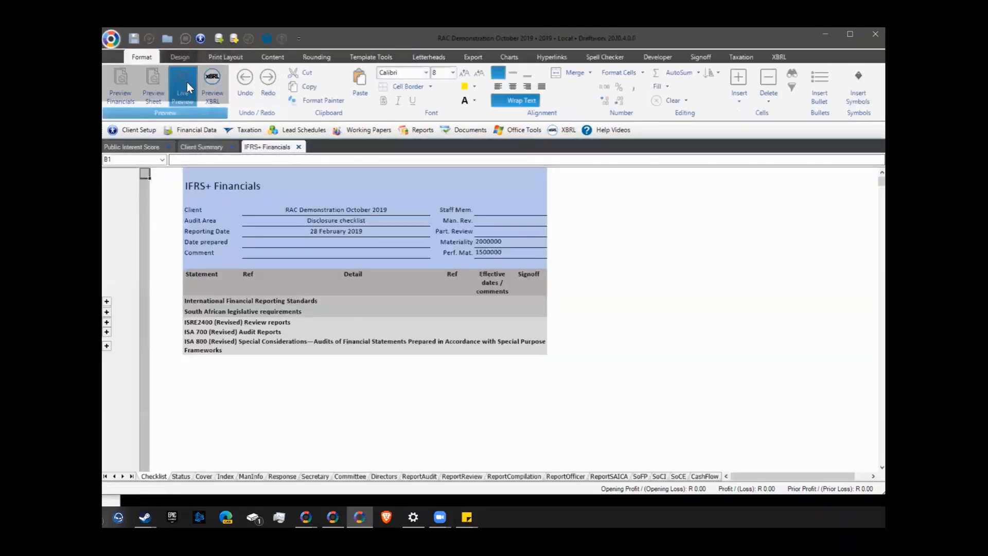
click(156, 78)
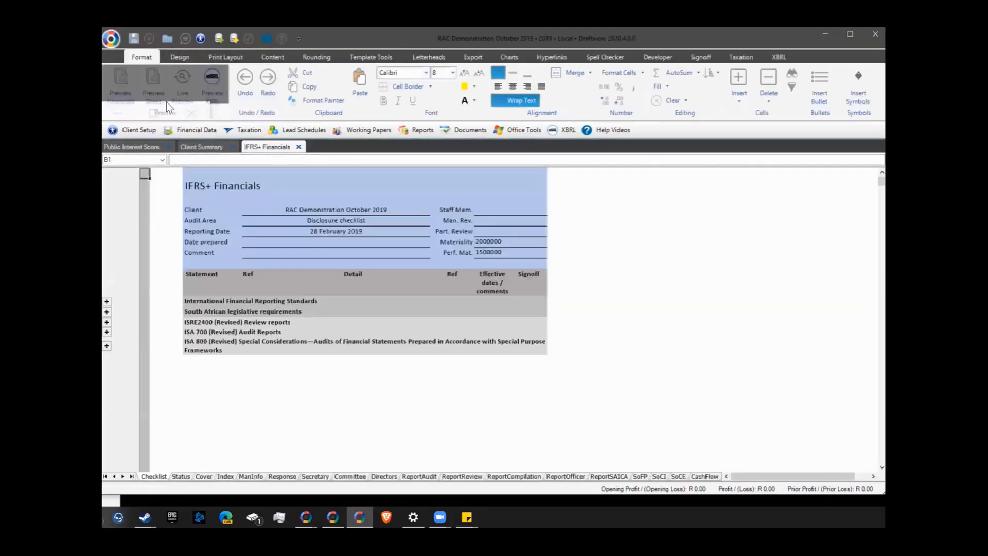
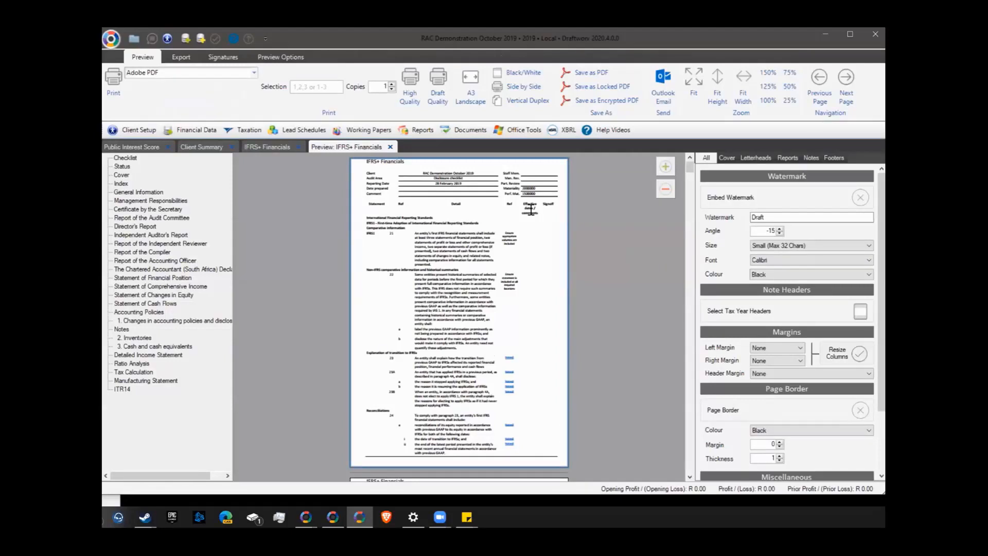
Hide the Checklist and Status sheets, then return to the financials preview
click(268, 147)
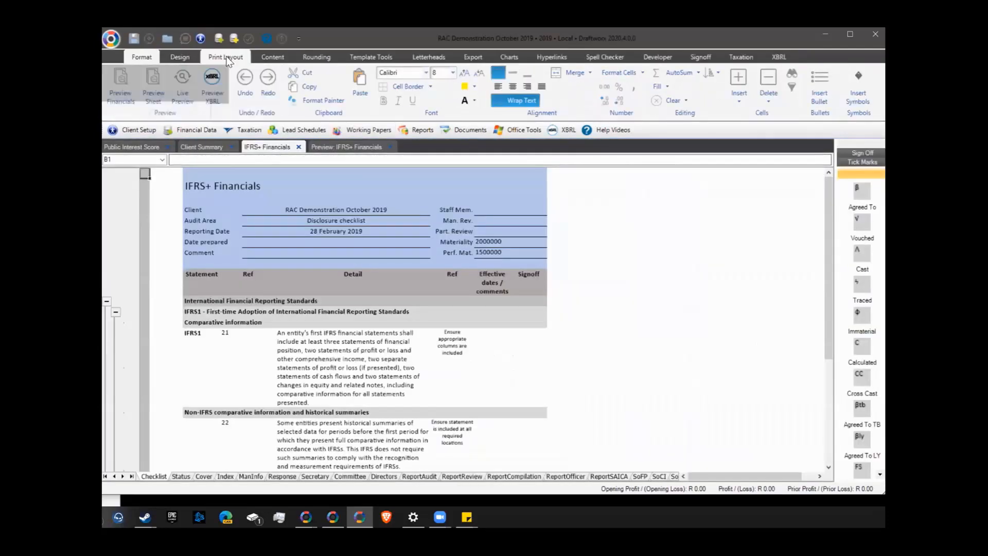
click(272, 58)
click(206, 90)
click(231, 88)
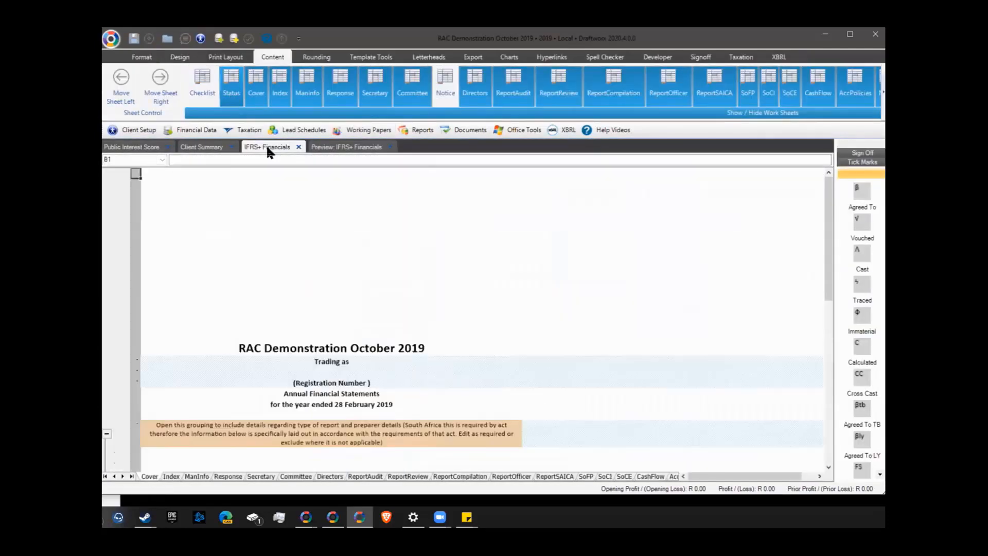
click(318, 149)
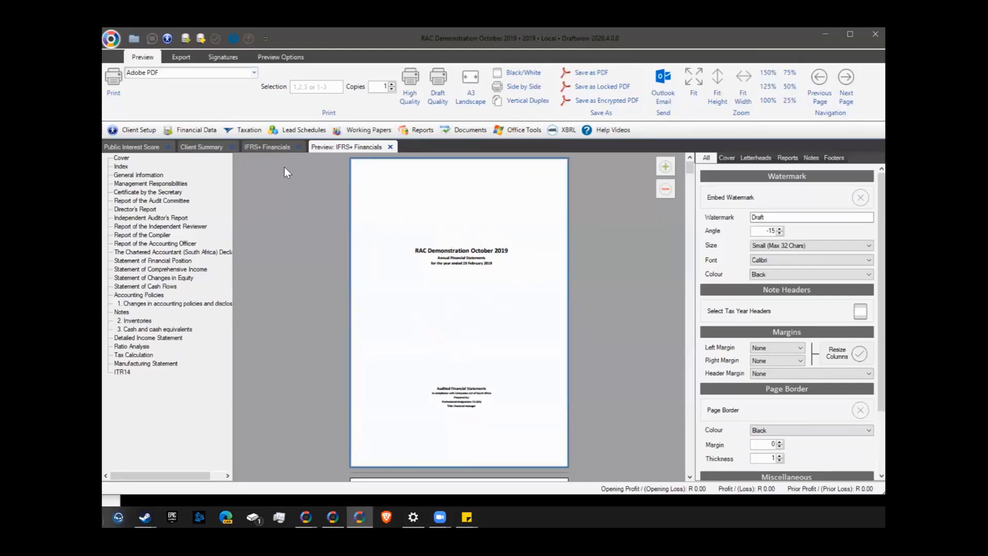
Hide the ReportReview, ReportCompilation, ReportOfficer and ReportSAICA sheets
click(266, 147)
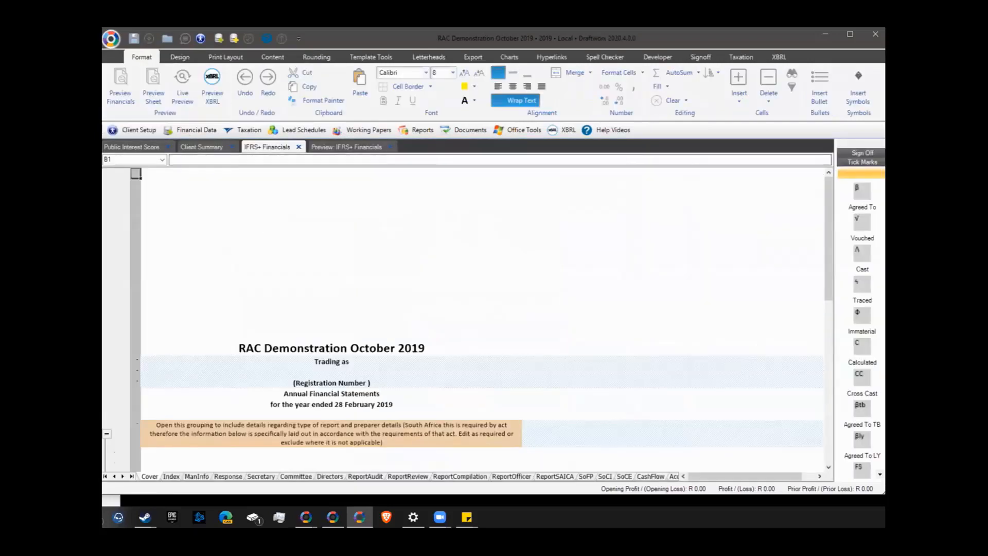
click(272, 57)
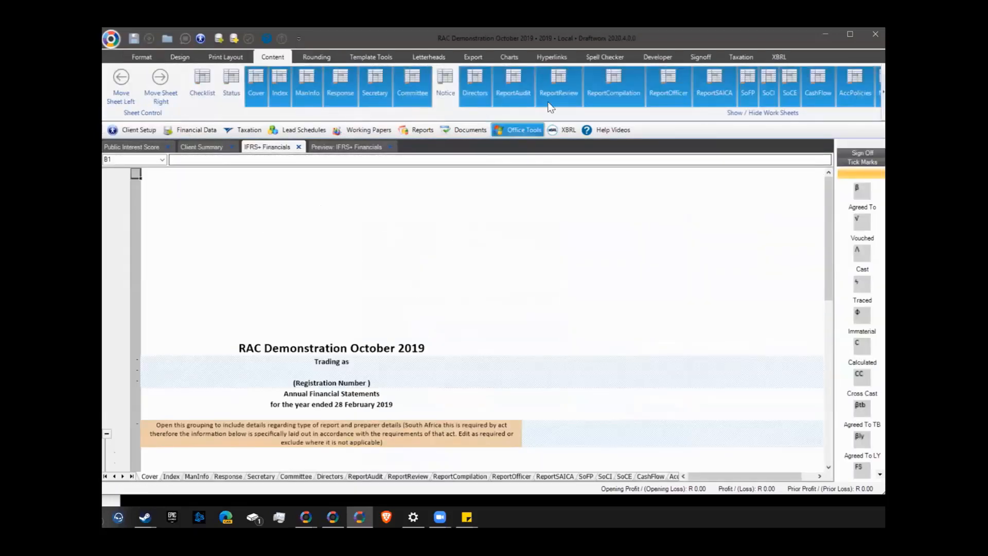
click(560, 84)
click(613, 79)
click(669, 80)
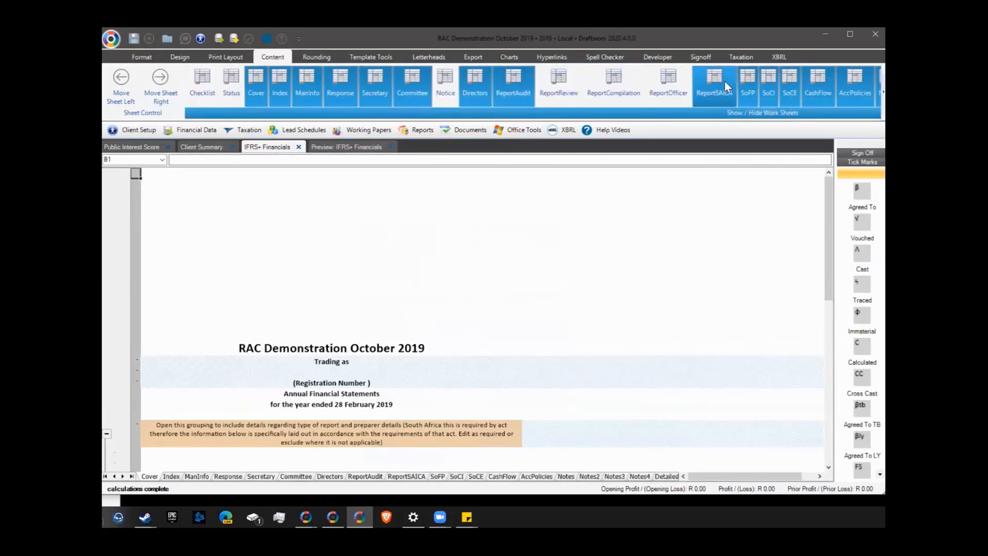
click(725, 81)
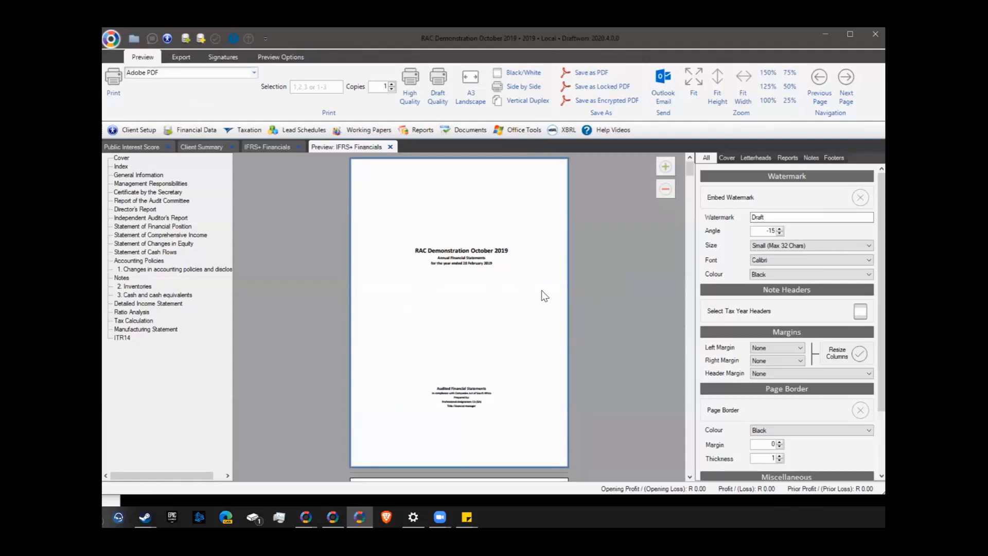
Embed a red Draft watermark at a 0° angle, then turn it off and bring up tax year headers
click(859, 199)
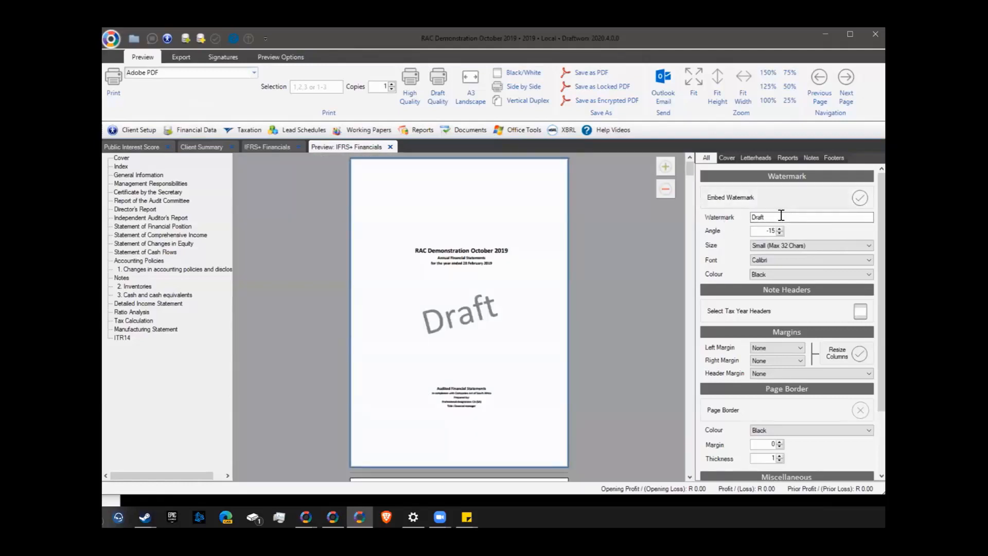
click(771, 217)
click(759, 273)
click(764, 306)
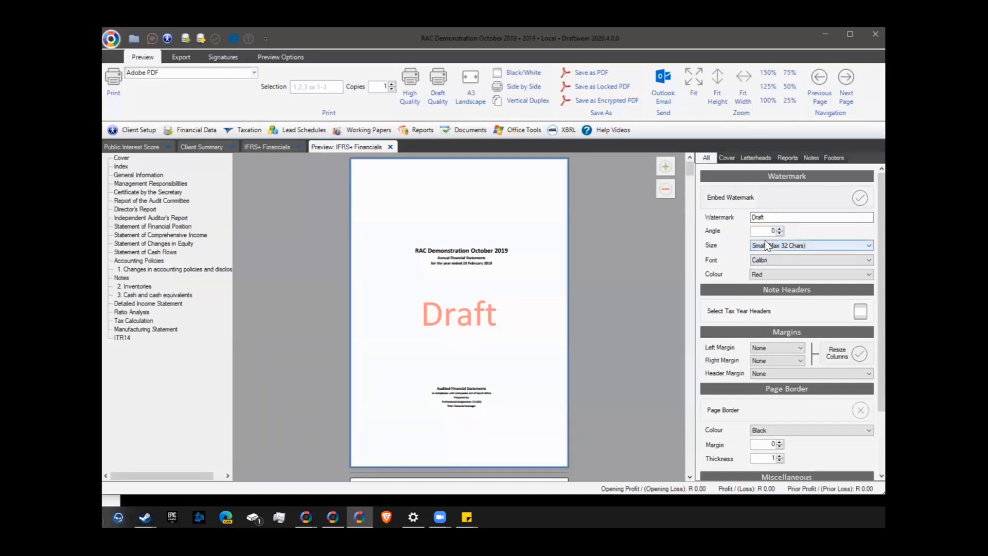
click(860, 198)
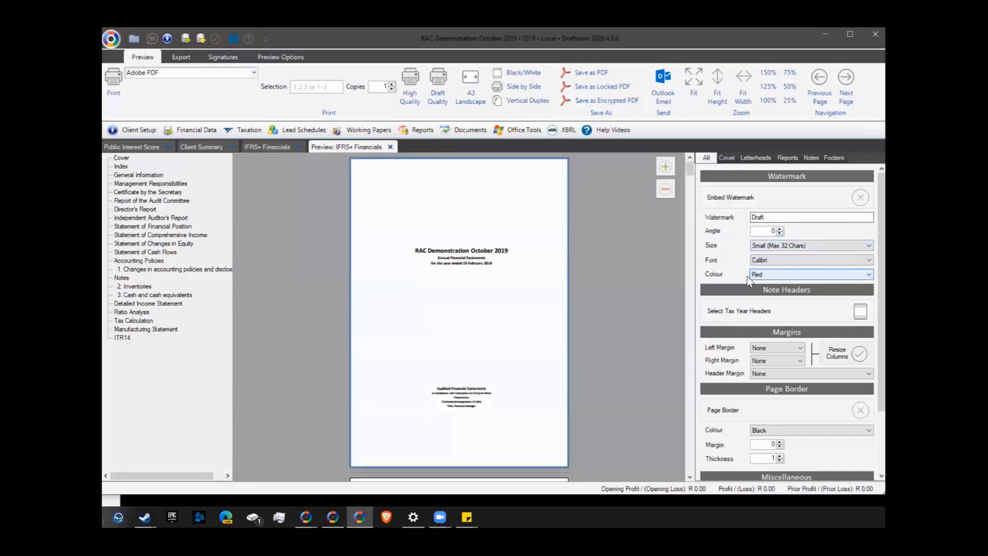
click(860, 315)
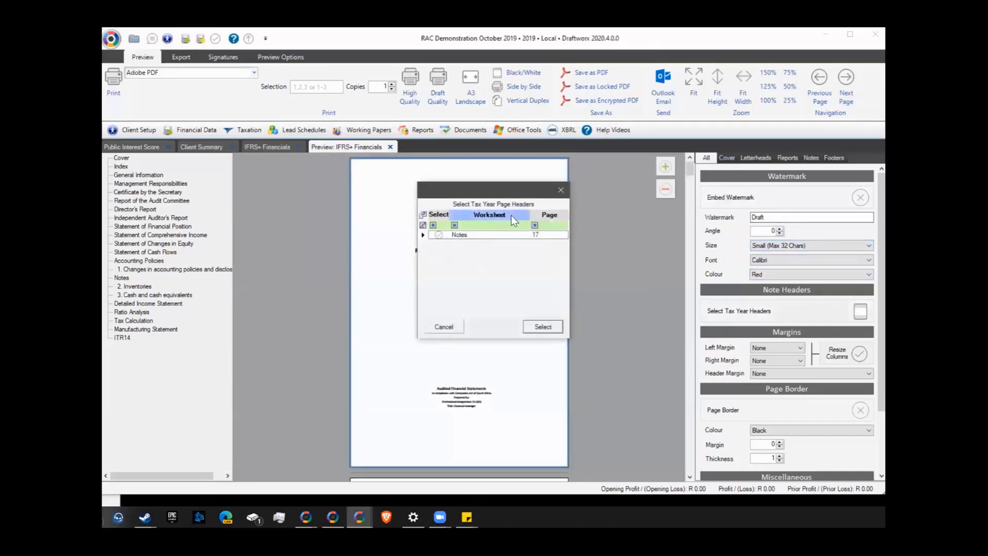
Cancel the tax year header selection and look over the IFRS+ Financials workbook zoomed in
click(561, 190)
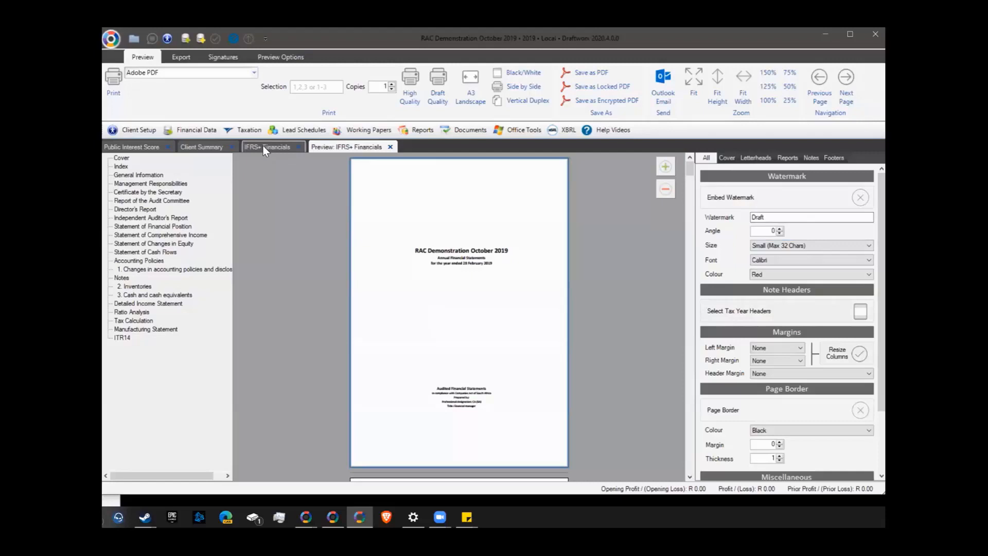
click(262, 147)
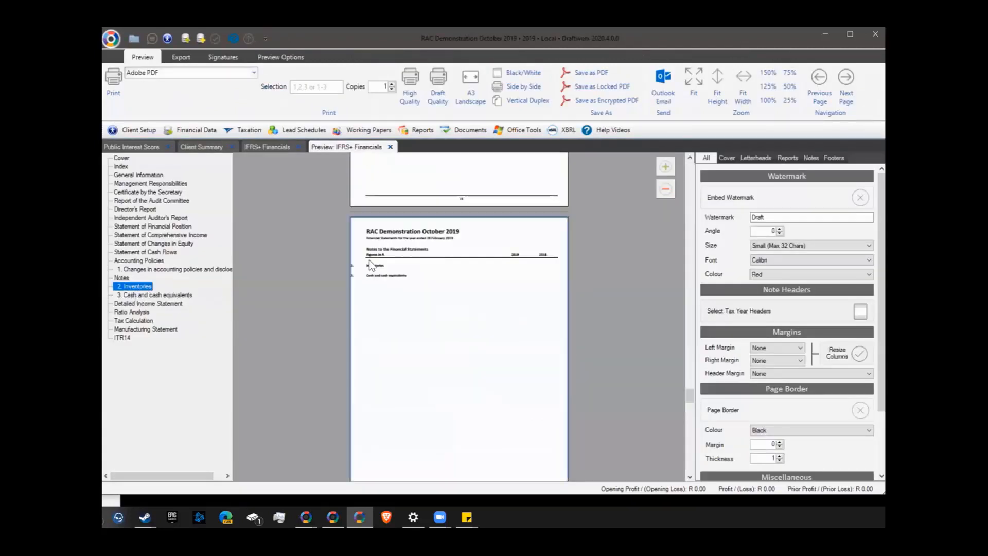
click(666, 165)
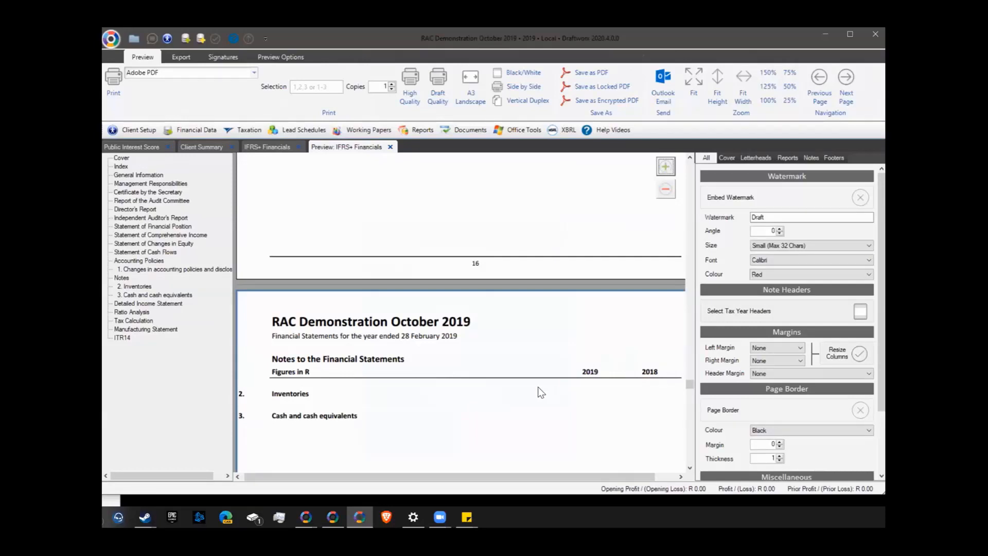
scroll(569, 239, down, 3)
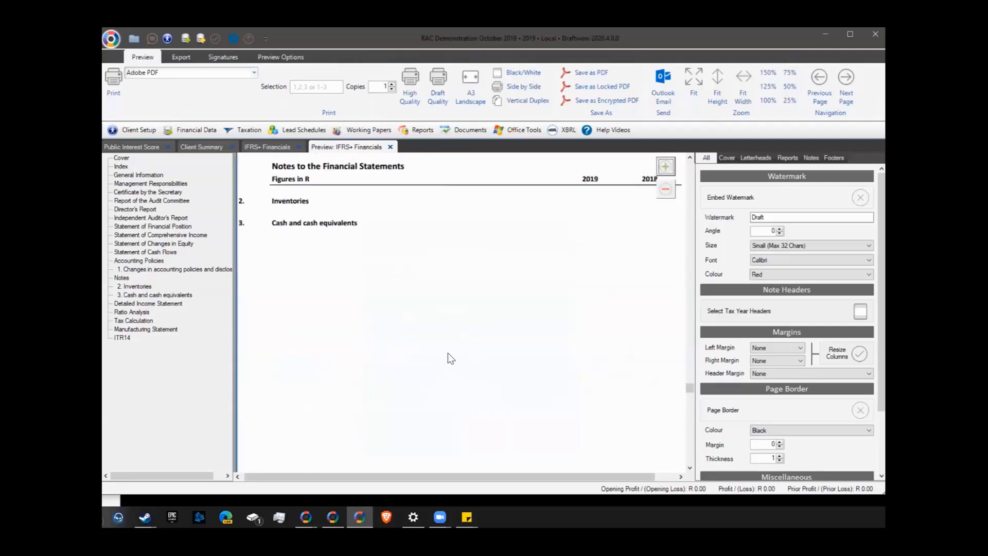
Apply tax year page headers to the Notes worksheet
click(860, 311)
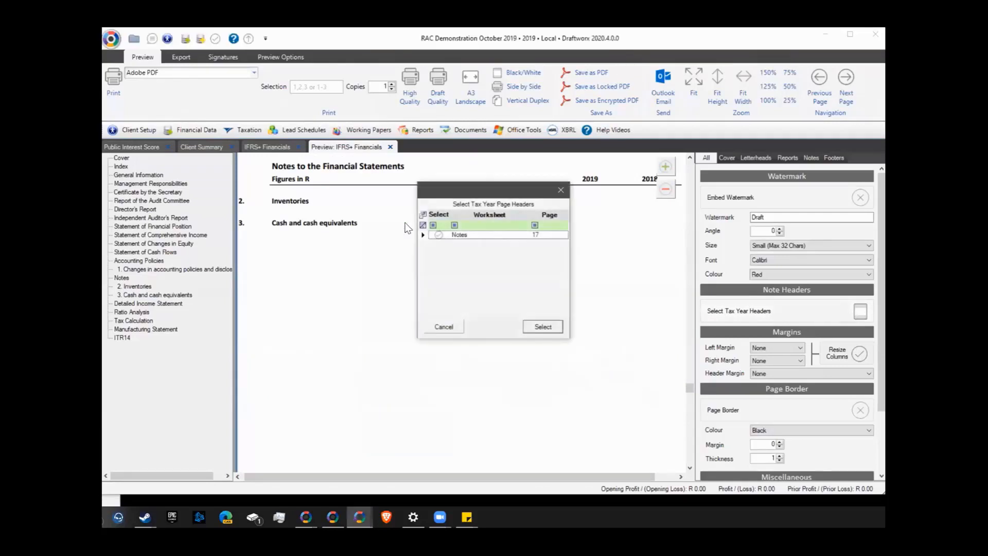
click(438, 235)
click(444, 327)
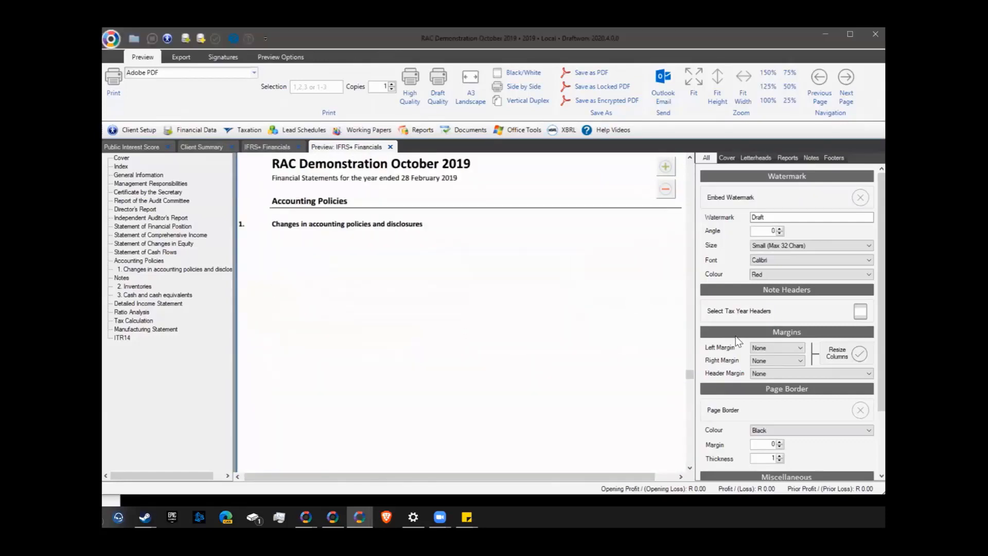
Turn off Left Align Note Numbers in the Notes layout settings
click(811, 157)
click(860, 310)
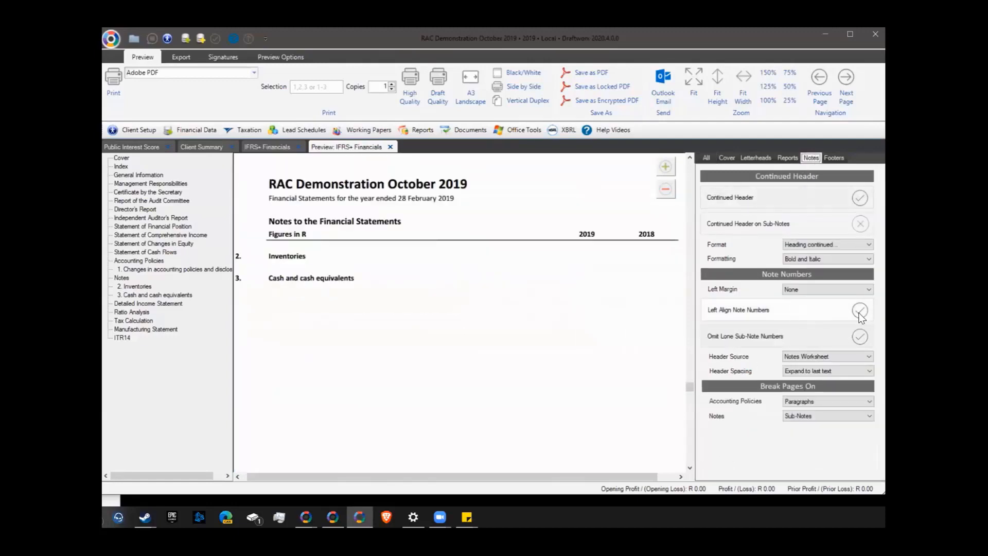
click(708, 158)
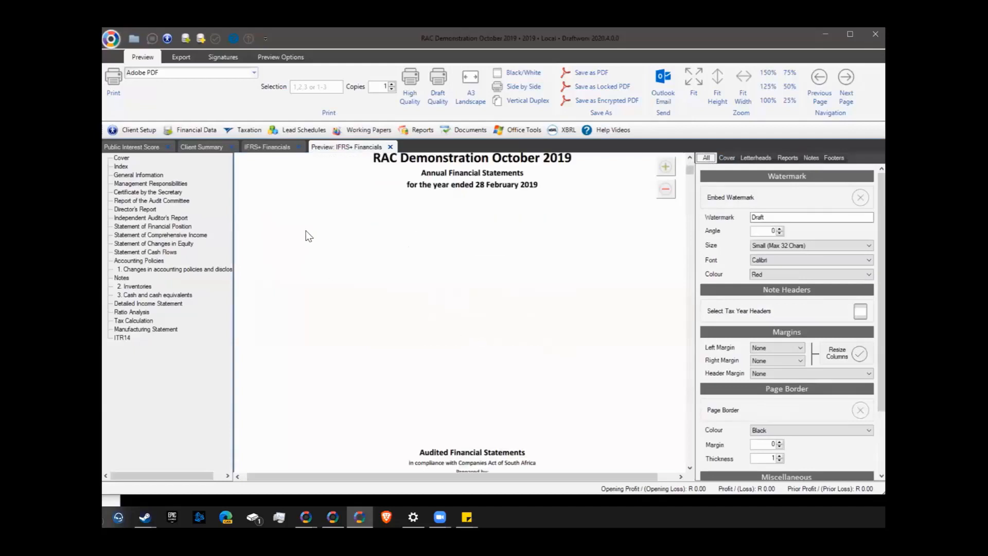
Check the Investment property note number cell in the workbook, then return to the preview
click(266, 147)
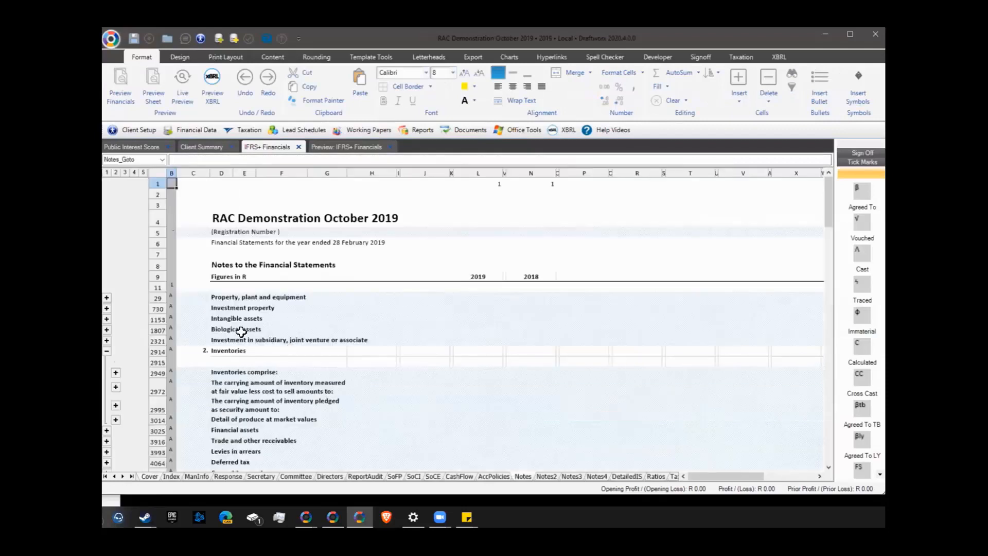
click(189, 310)
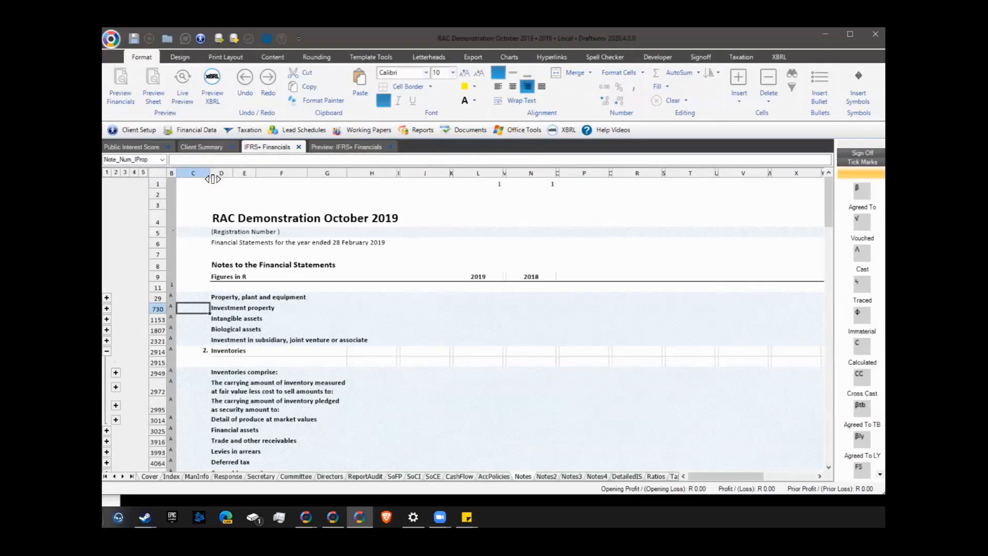
click(324, 147)
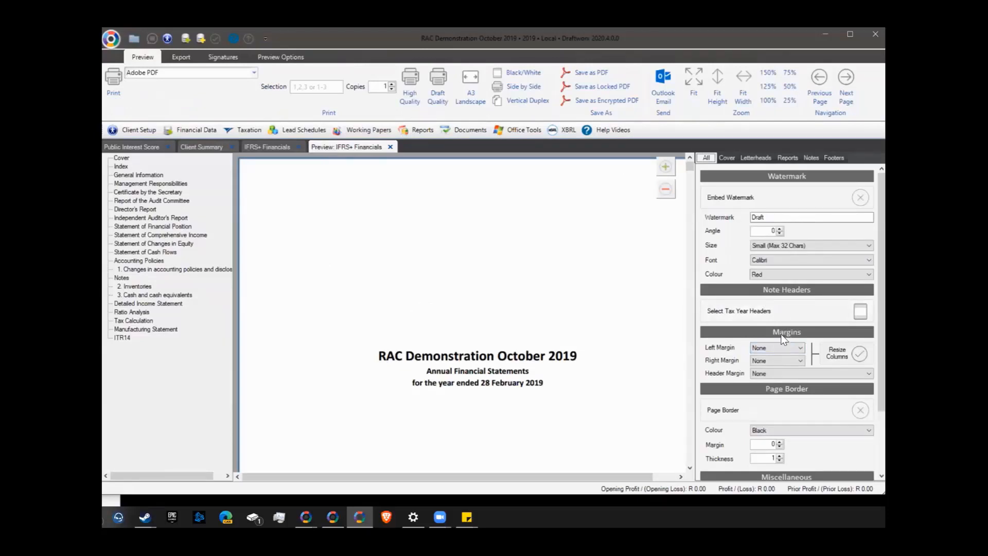
Try left margins of 0.50 cm and then 1.00 cm, viewing the Certificate by the Secretary page
click(755, 348)
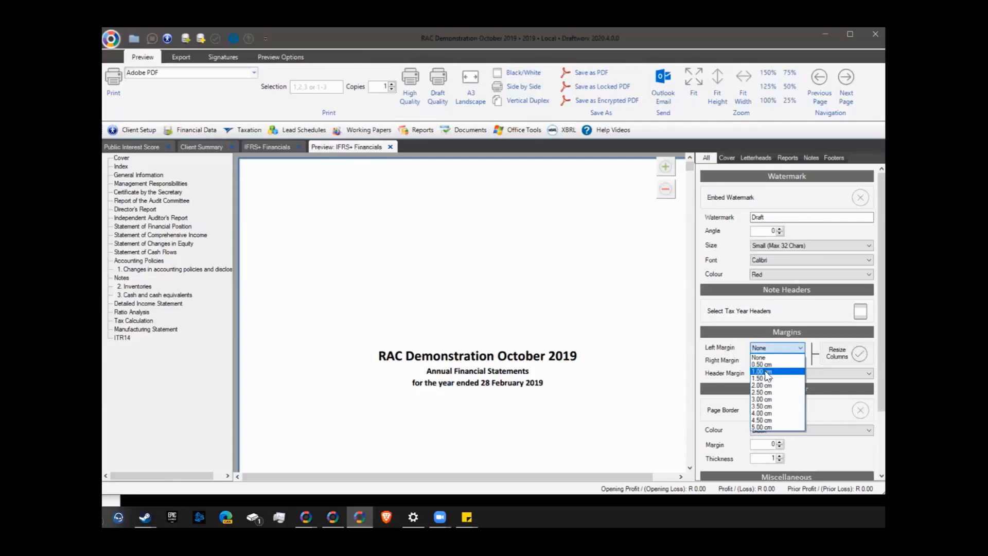
click(731, 359)
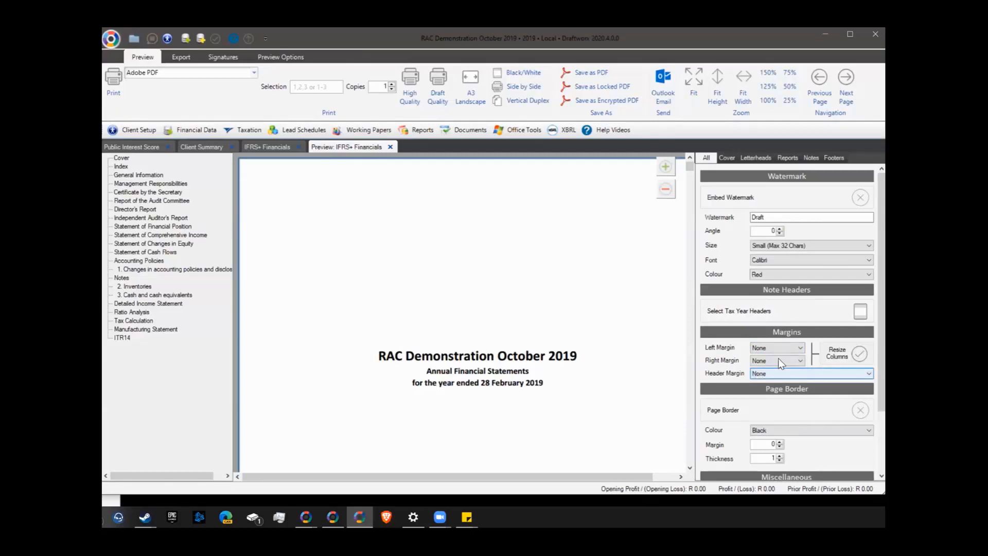
click(770, 349)
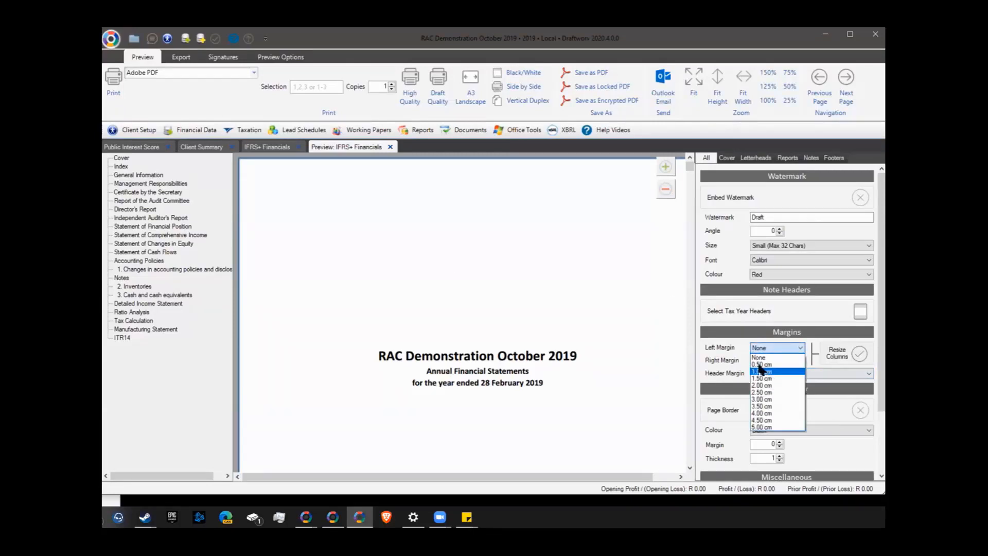
click(761, 364)
click(138, 193)
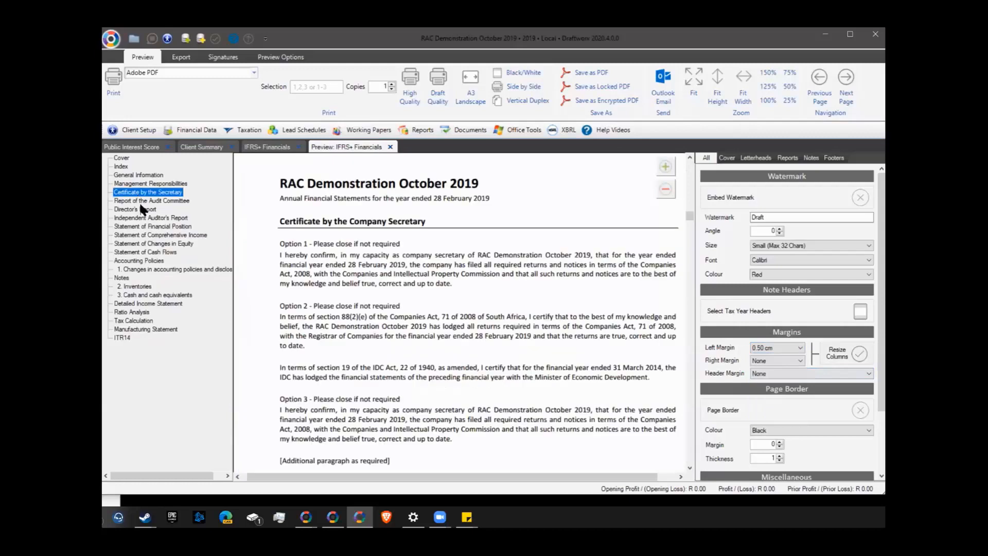
click(767, 352)
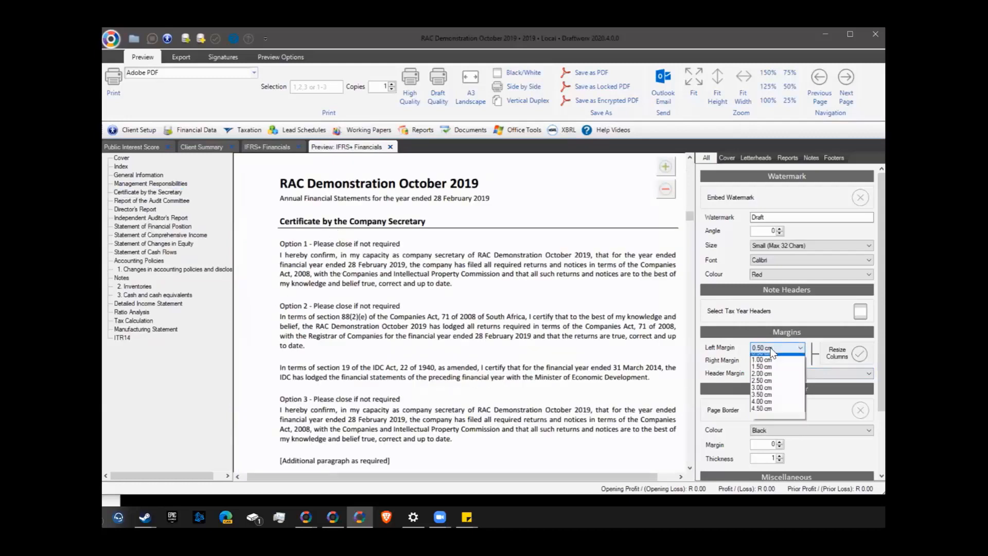
click(767, 373)
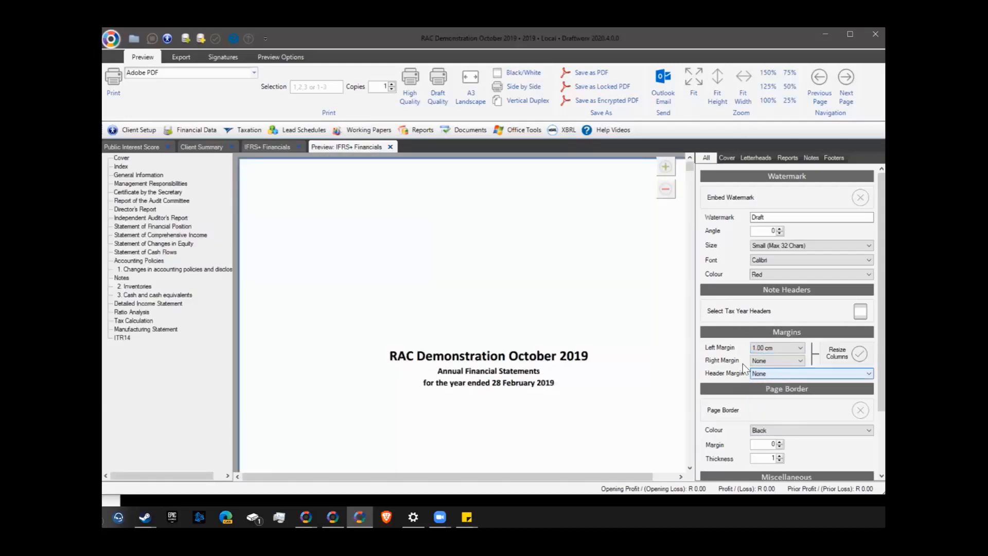
Set the left margin to None while viewing the Management Responsibilities page
click(141, 183)
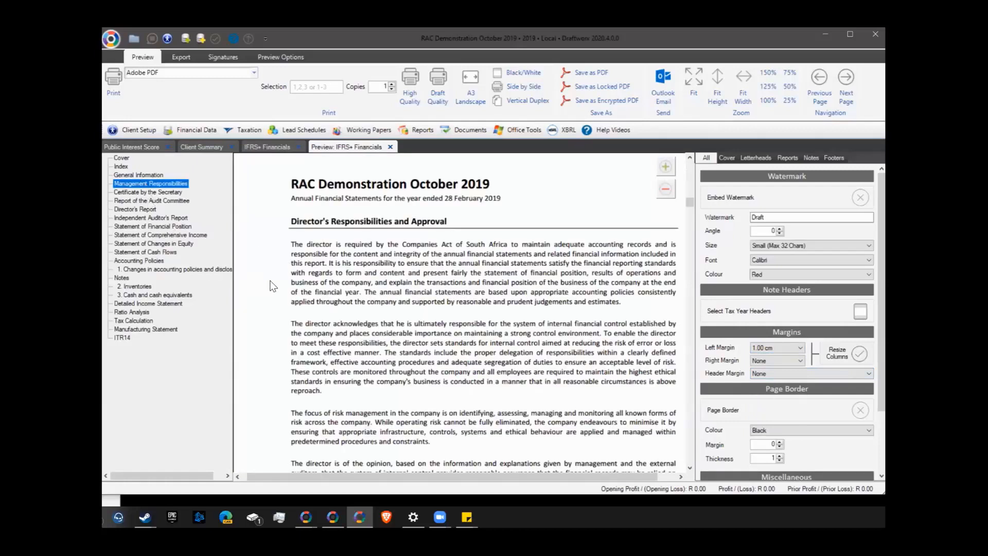
click(666, 189)
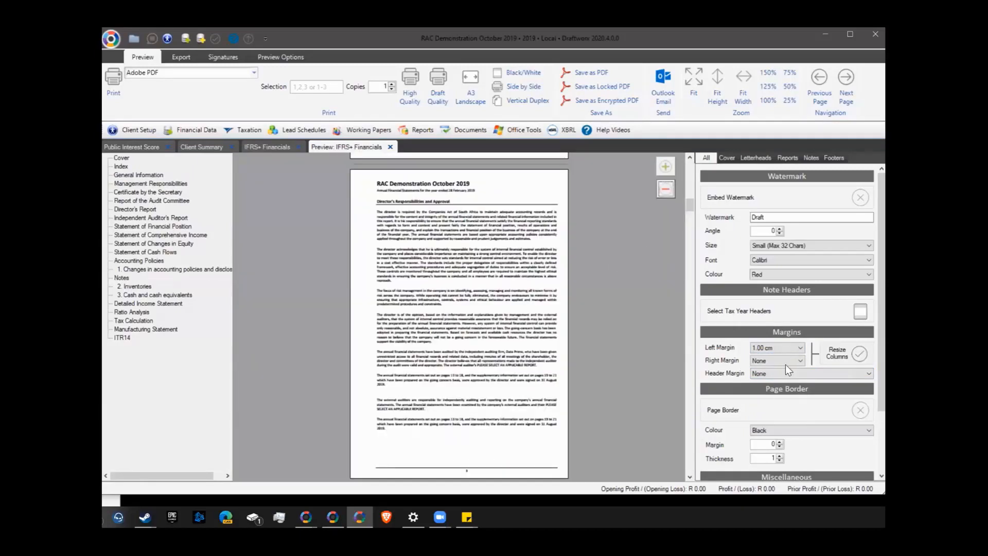
click(770, 348)
click(767, 357)
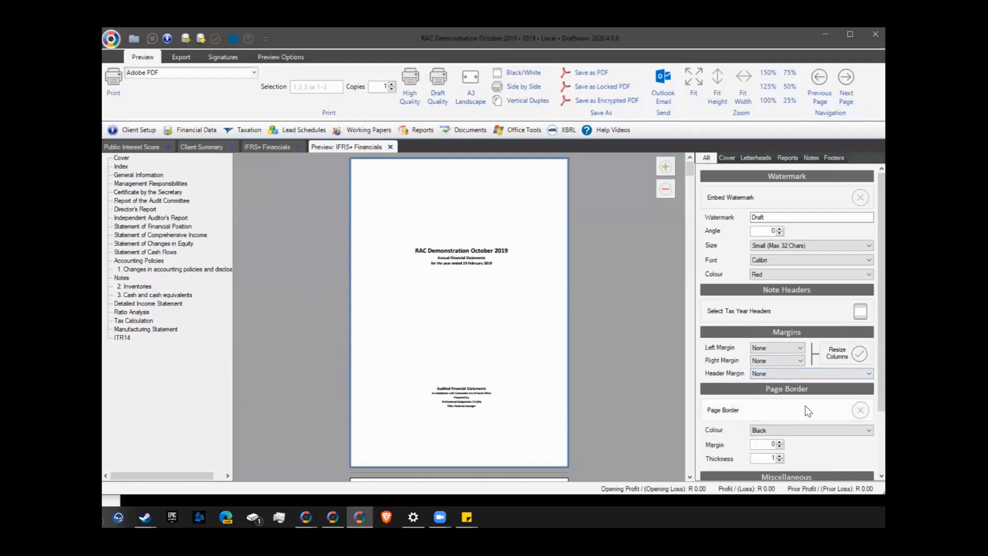
Turn on a DarkGray page border with a margin of 3
scroll(657, 363, down, 5)
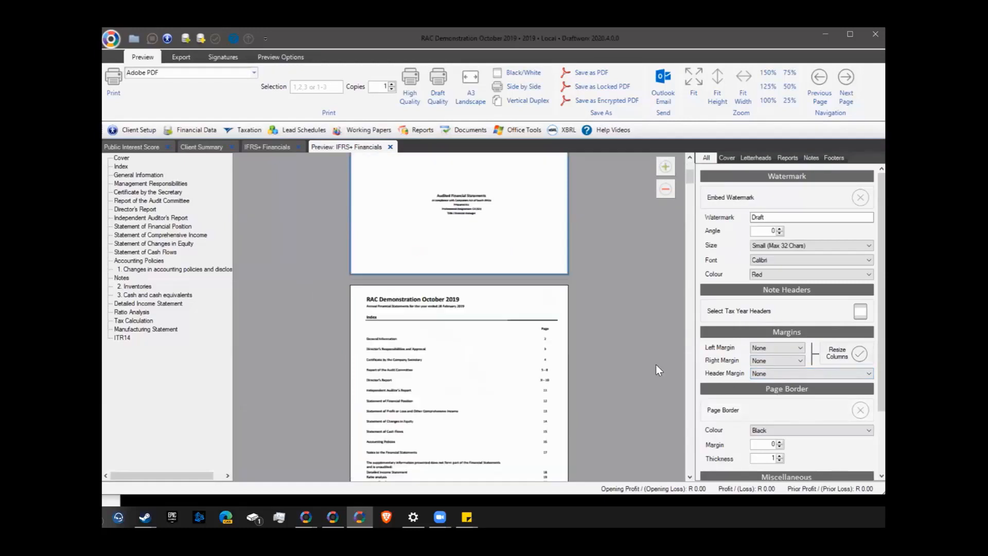
scroll(656, 364, up, 5)
scroll(656, 361, down, 3)
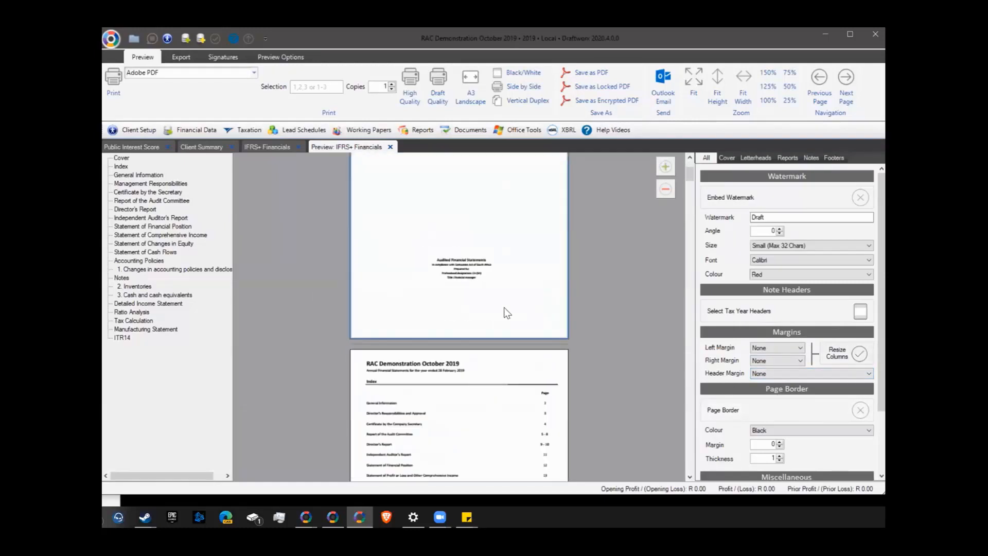
scroll(747, 369, down, 3)
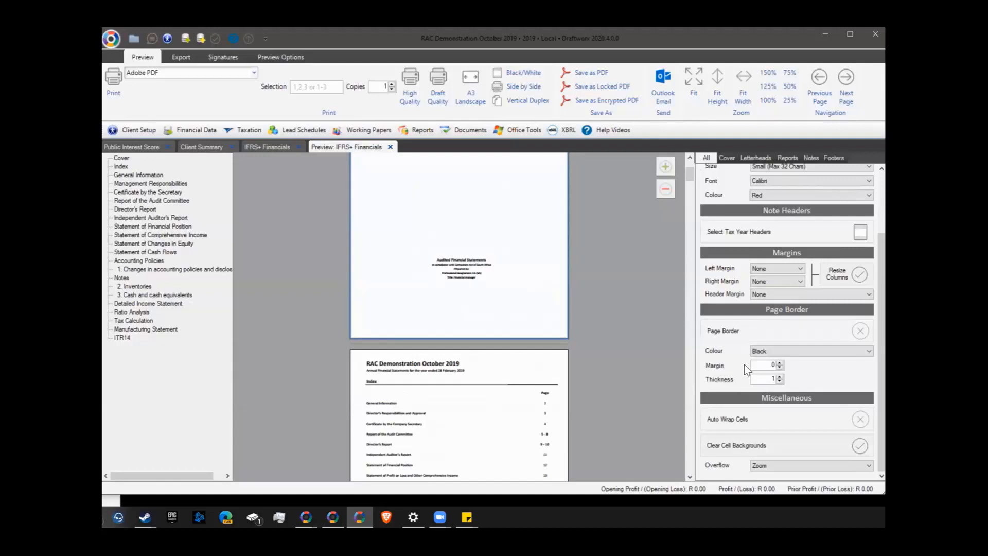
click(859, 331)
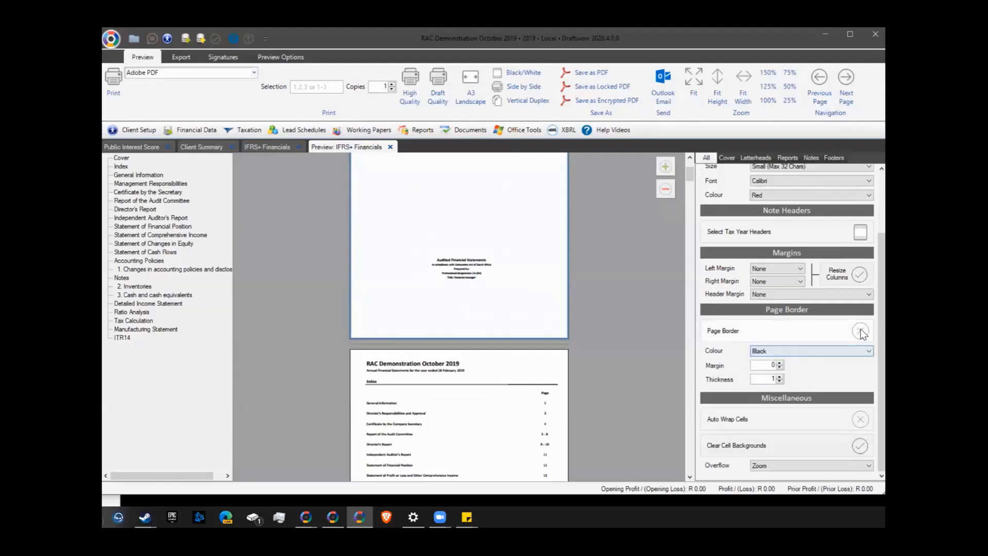
click(807, 348)
click(793, 374)
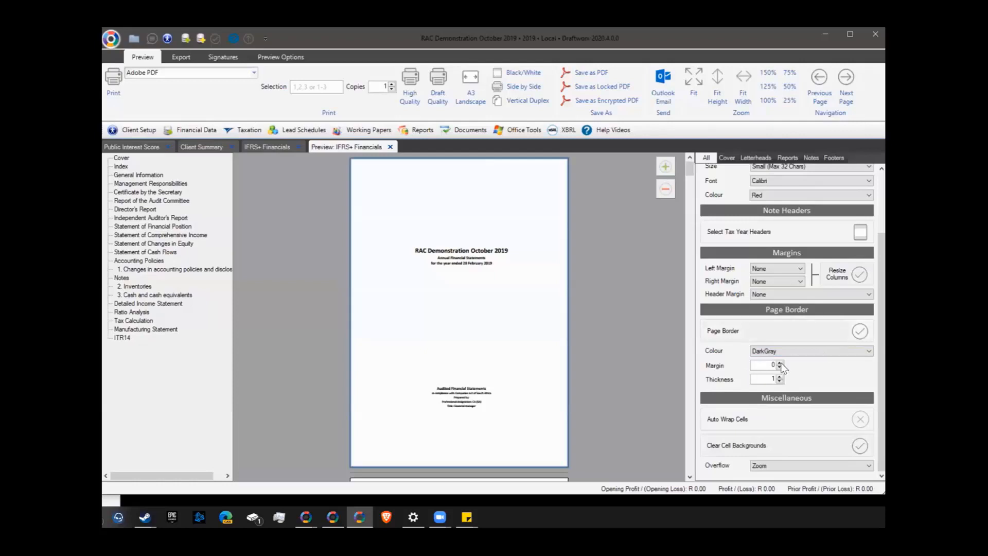
click(779, 362)
click(780, 362)
click(780, 362)
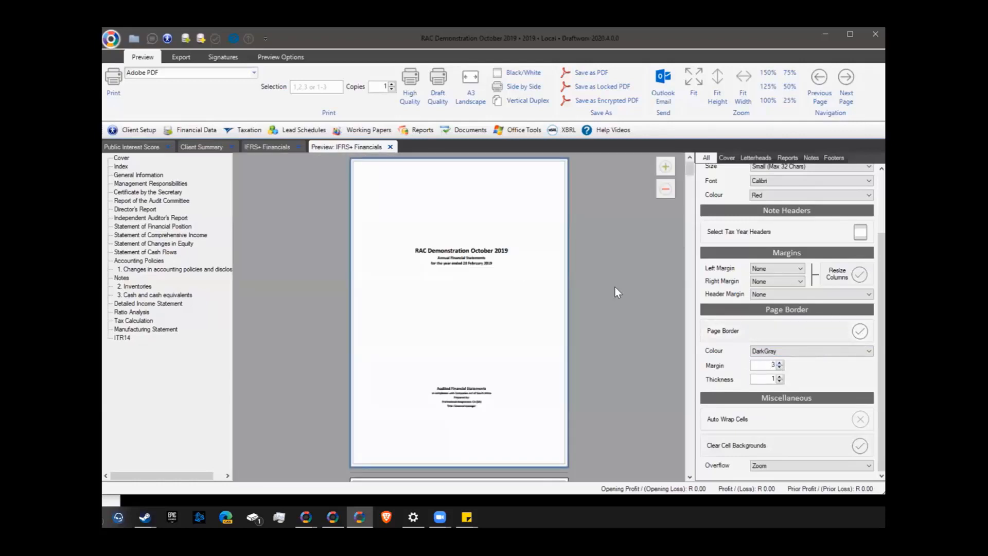
Inspect the bordered cover page zoomed in, then switch the page border off
click(666, 167)
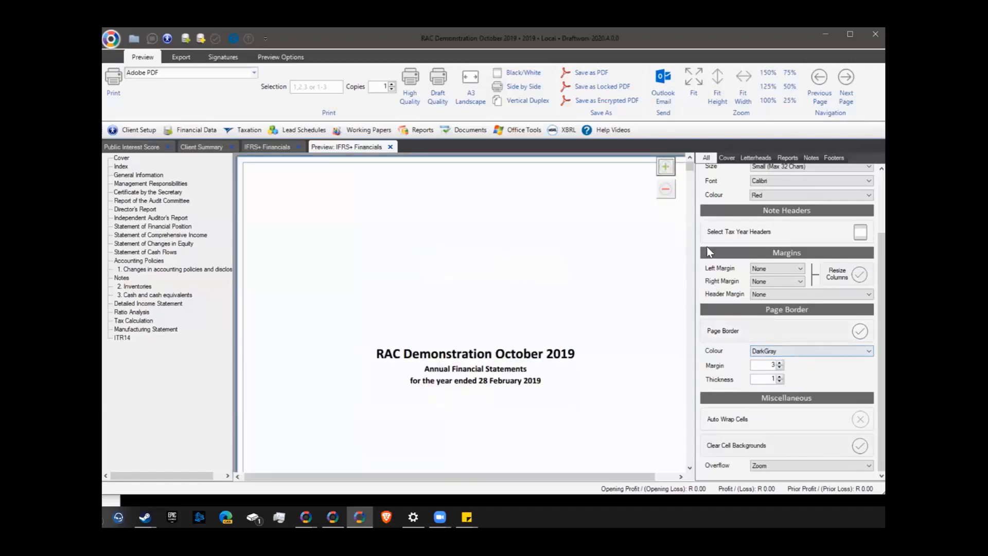
click(665, 190)
scroll(526, 377, down, 10)
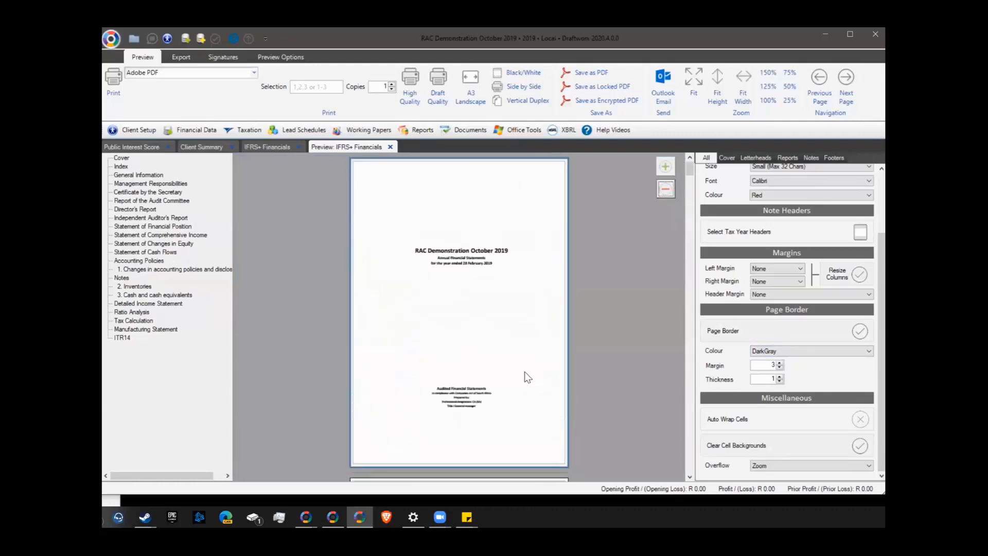
click(860, 331)
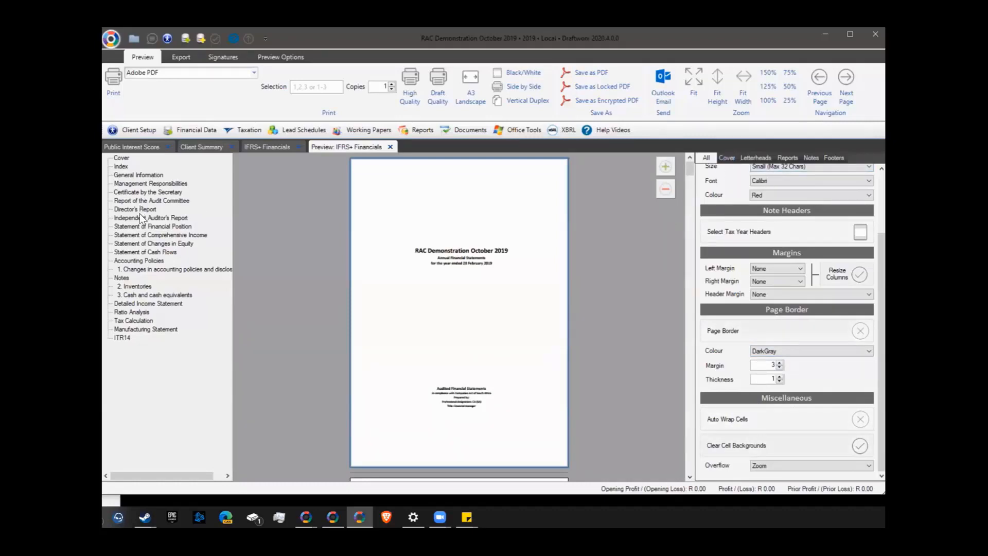
Inspect the Statement of Financial Position zoomed in, then enable Footer Visible on the Cover settings
click(143, 227)
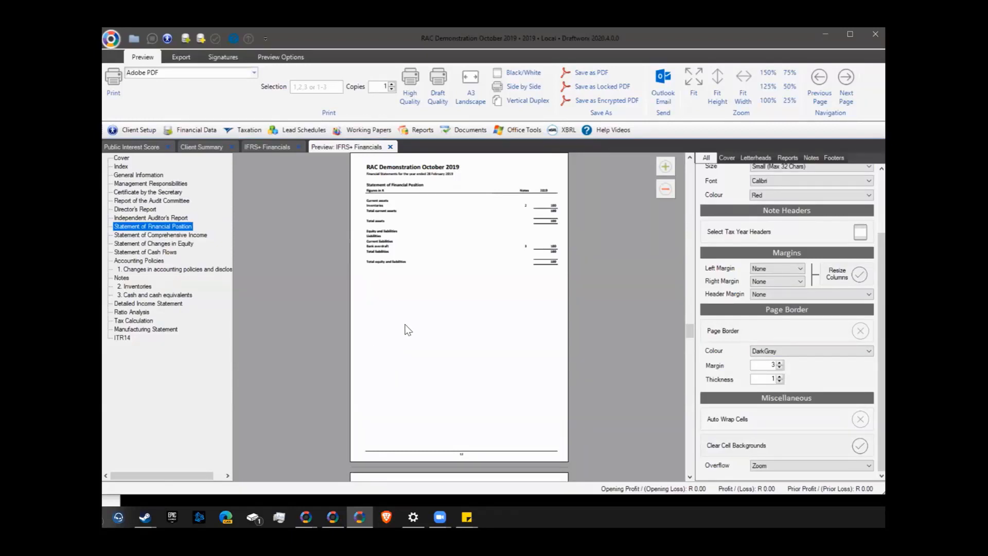
click(665, 166)
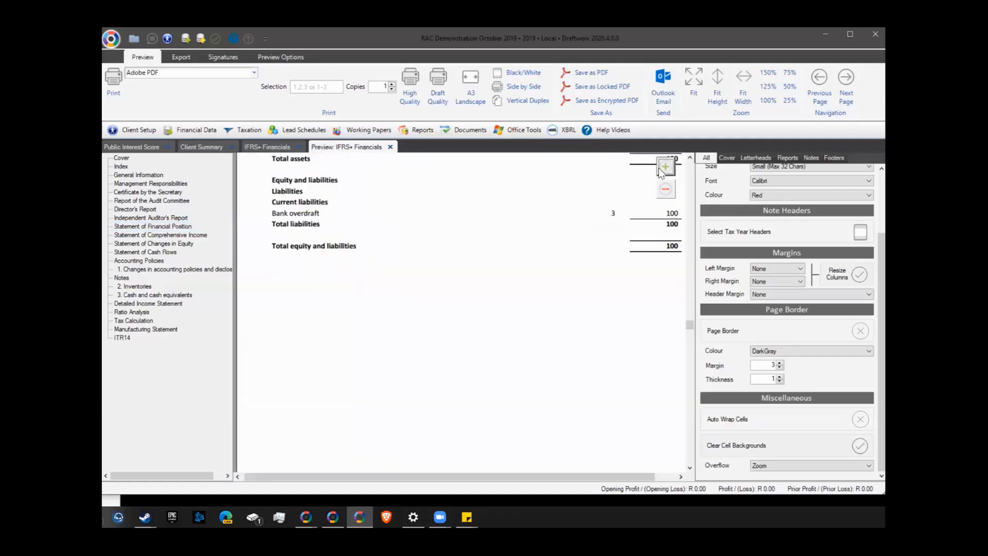
scroll(315, 258, up, 5)
scroll(316, 301, down, 3)
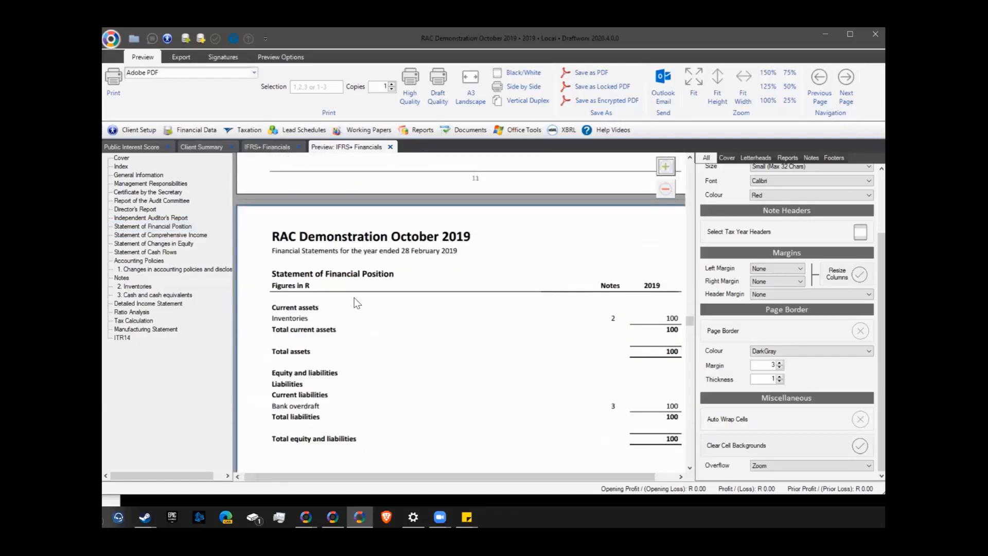
click(664, 189)
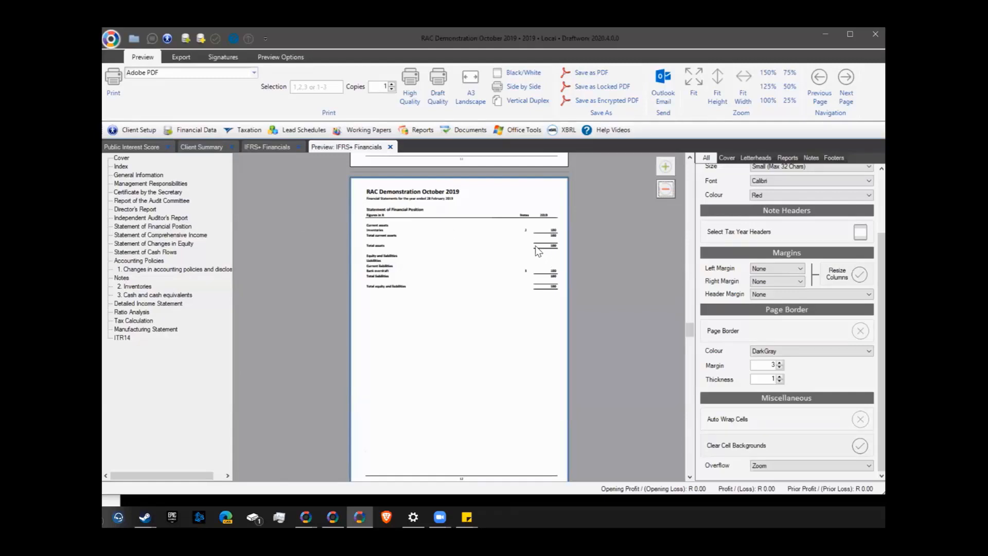
click(668, 167)
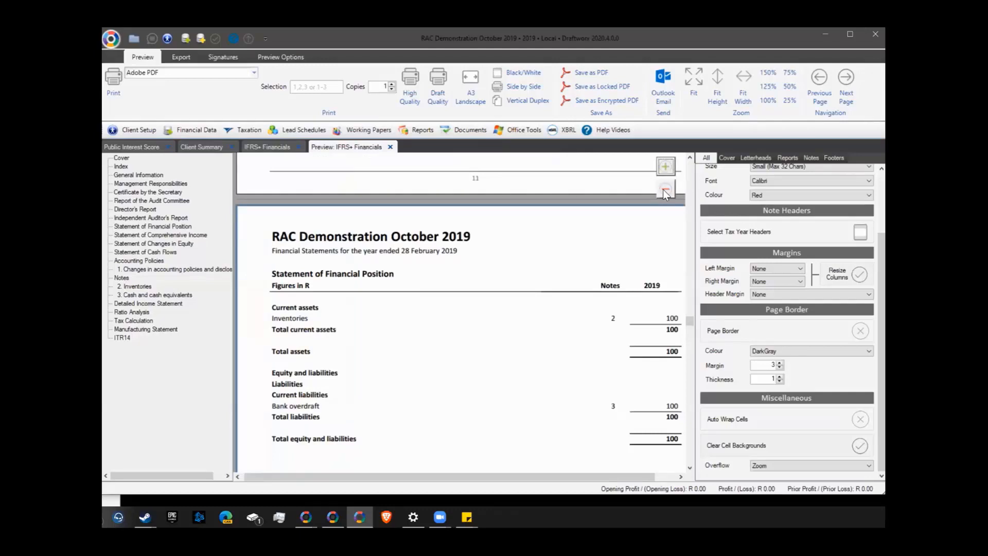
click(666, 189)
click(727, 158)
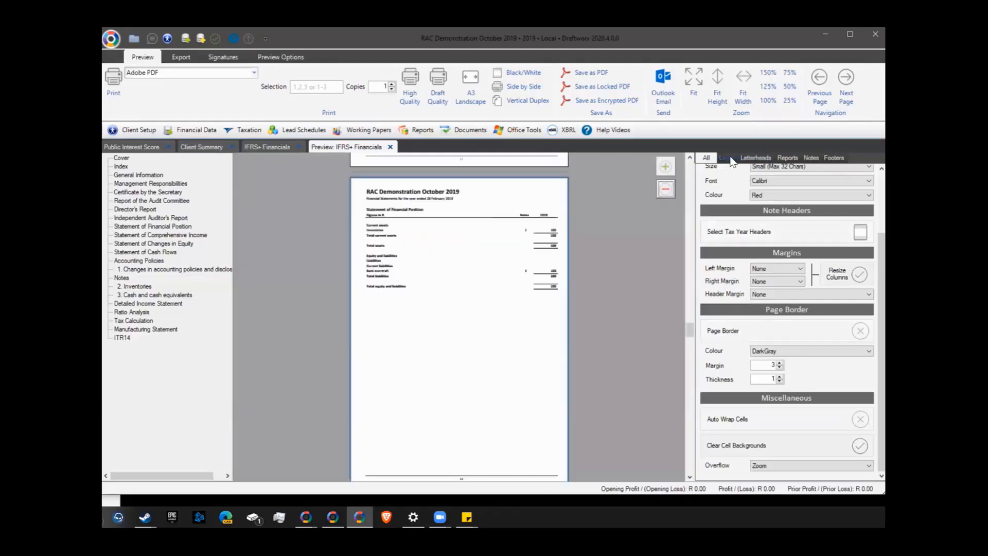
click(860, 198)
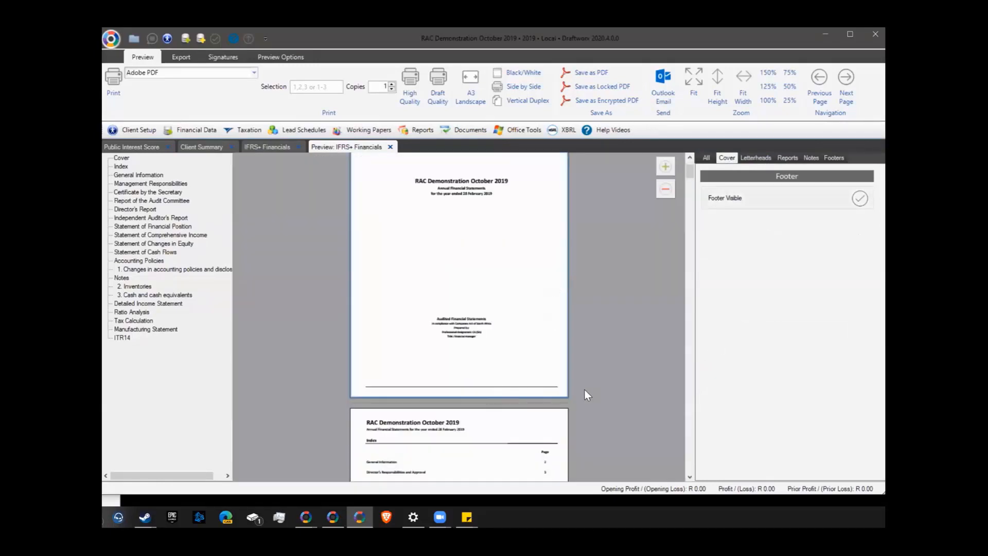
Switch the cover footer off, show letterhead settings, and preview the Report of the Audit Committee
click(858, 199)
click(862, 198)
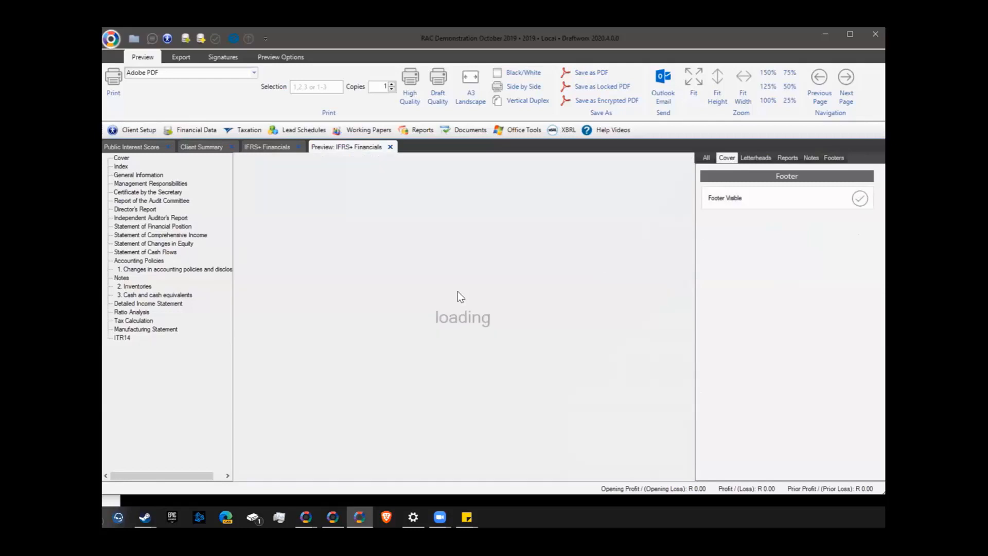
scroll(462, 292, down, 3)
scroll(520, 273, up, 3)
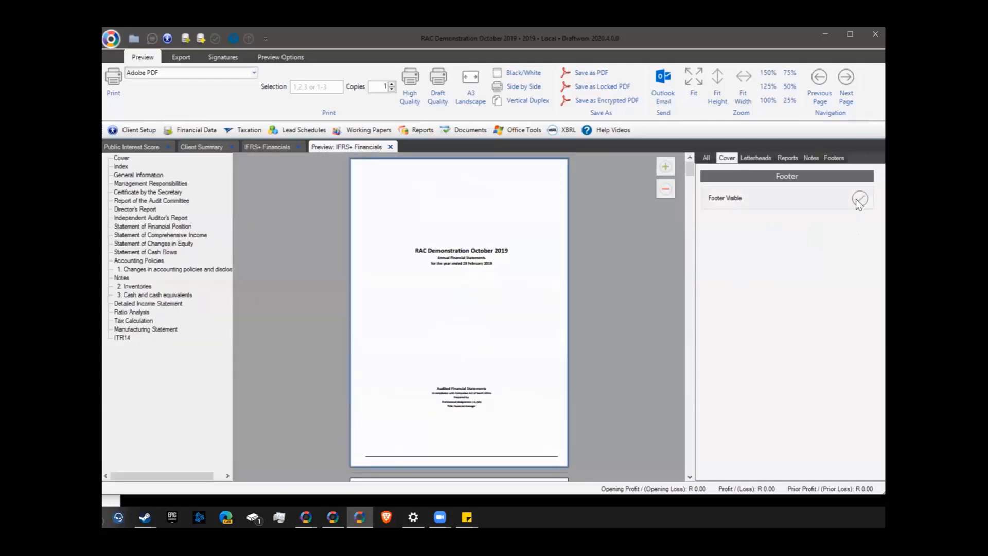
click(859, 199)
click(756, 157)
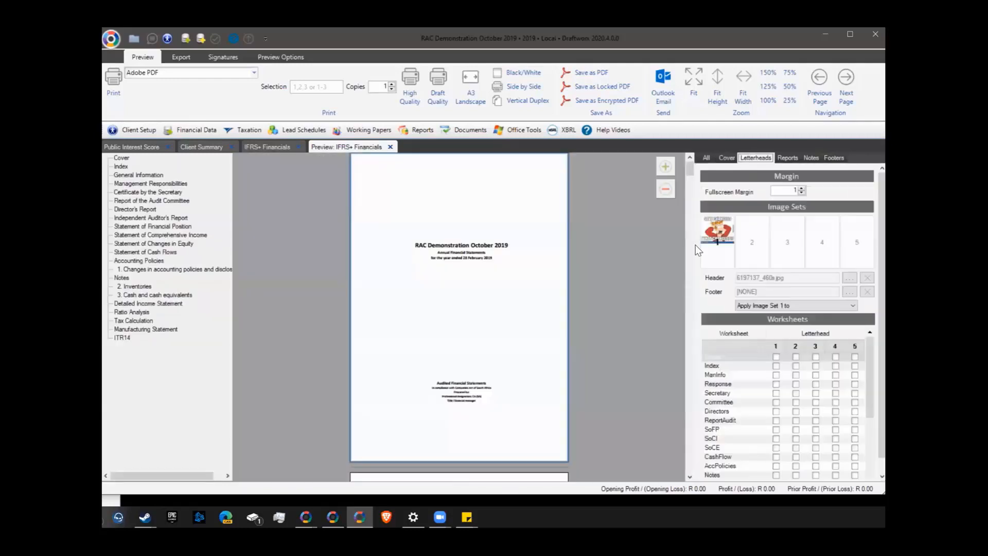
click(168, 202)
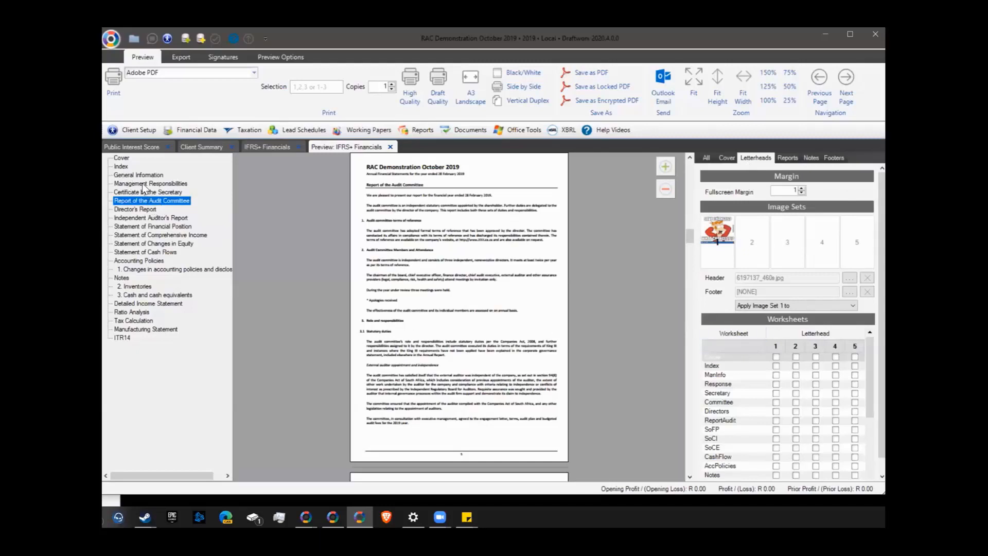
Expand the Independent Auditor's Report, Basis for Opinion and Basis for Qualified Opinion groups, then return to preview
click(151, 218)
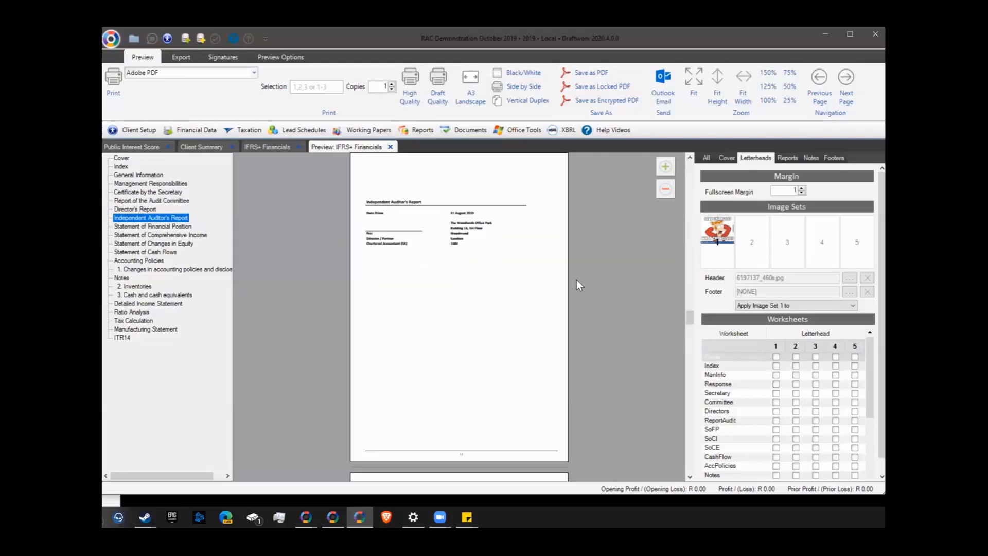
click(263, 147)
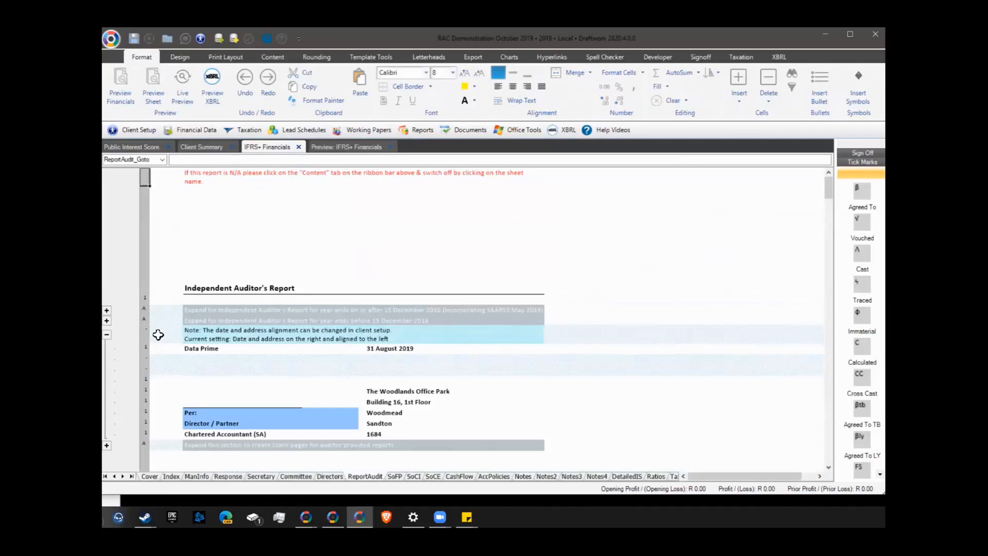
click(106, 311)
click(116, 458)
scroll(117, 453, down, 3)
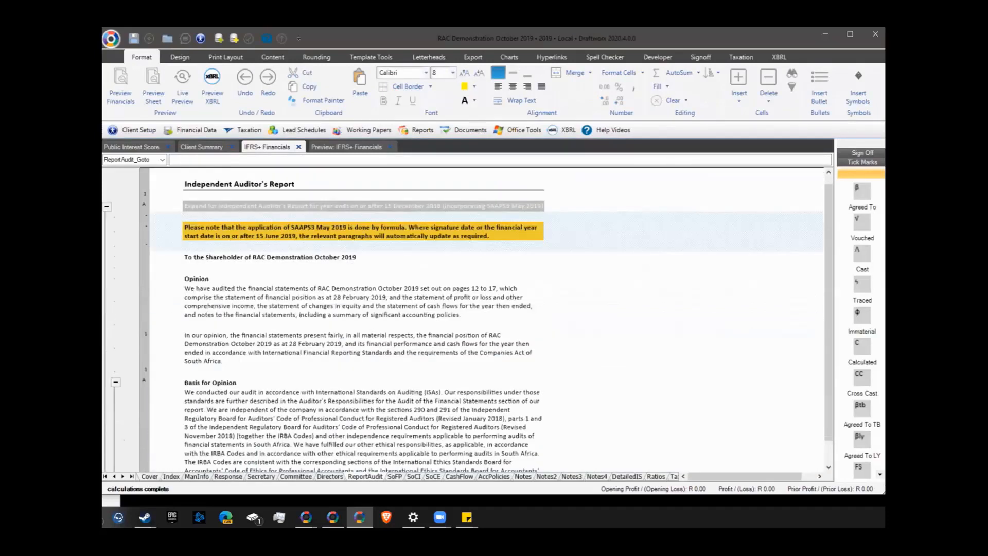
click(115, 424)
click(342, 149)
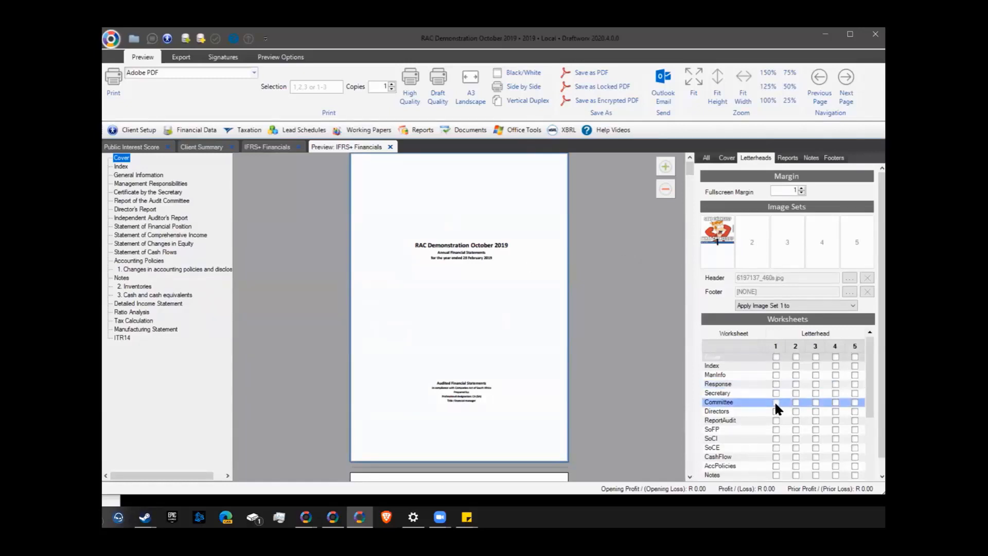
Tick letterhead image set 1 for ReportAudit only, answering No to applying it to all worksheets
drag(869, 370, 862, 350)
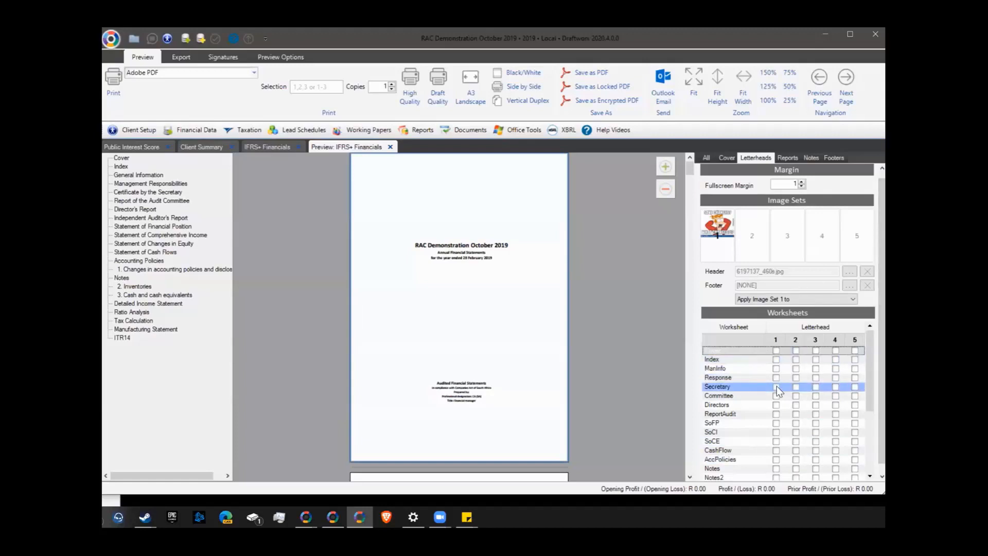
click(776, 414)
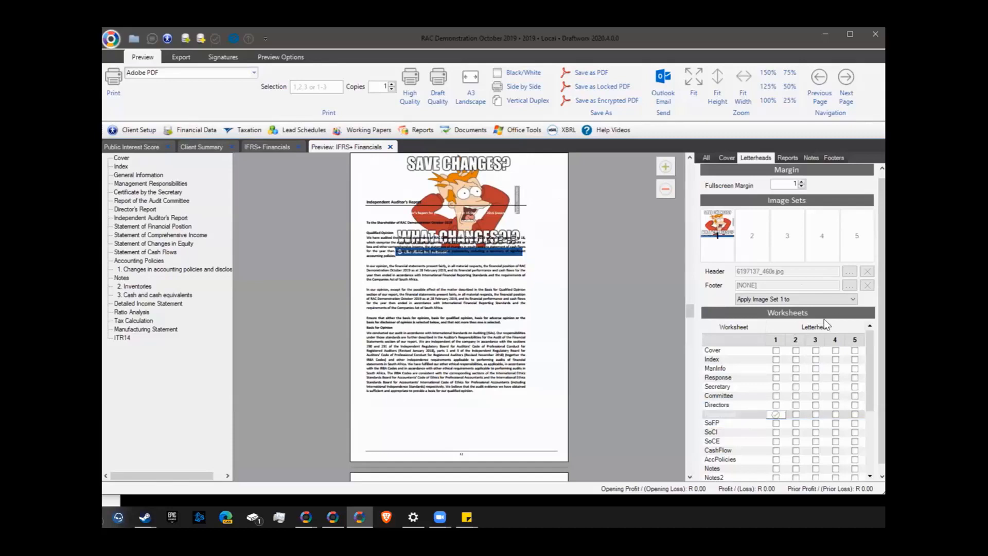
click(847, 300)
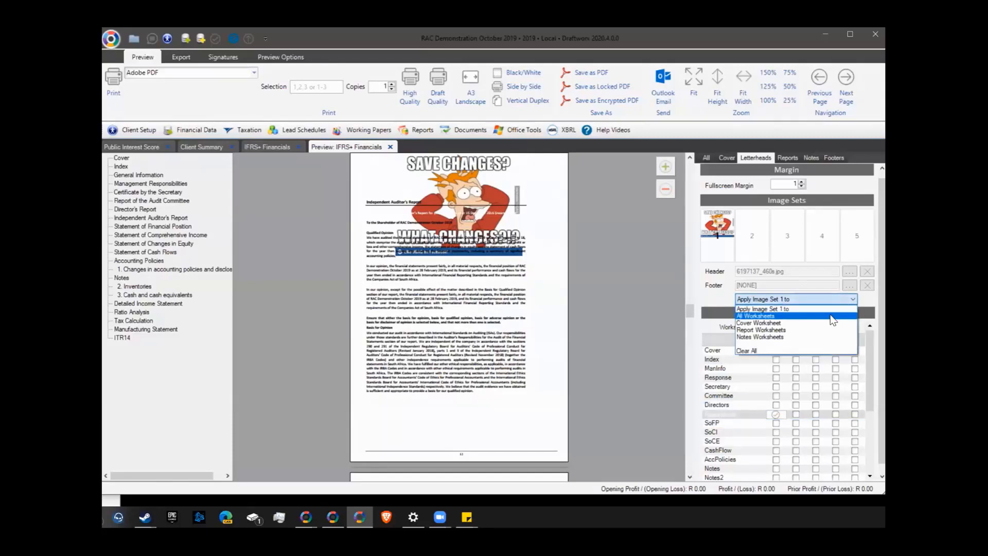
click(833, 316)
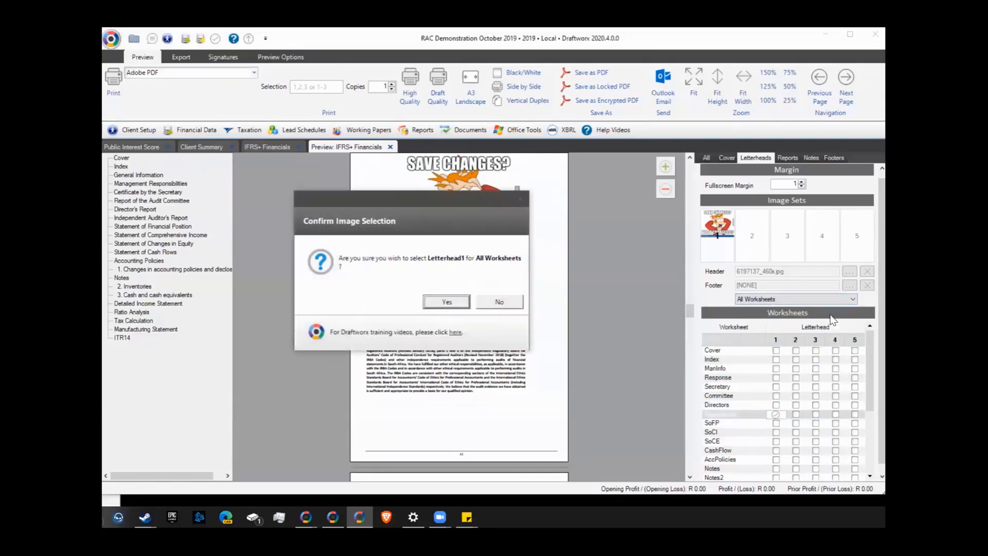
click(492, 303)
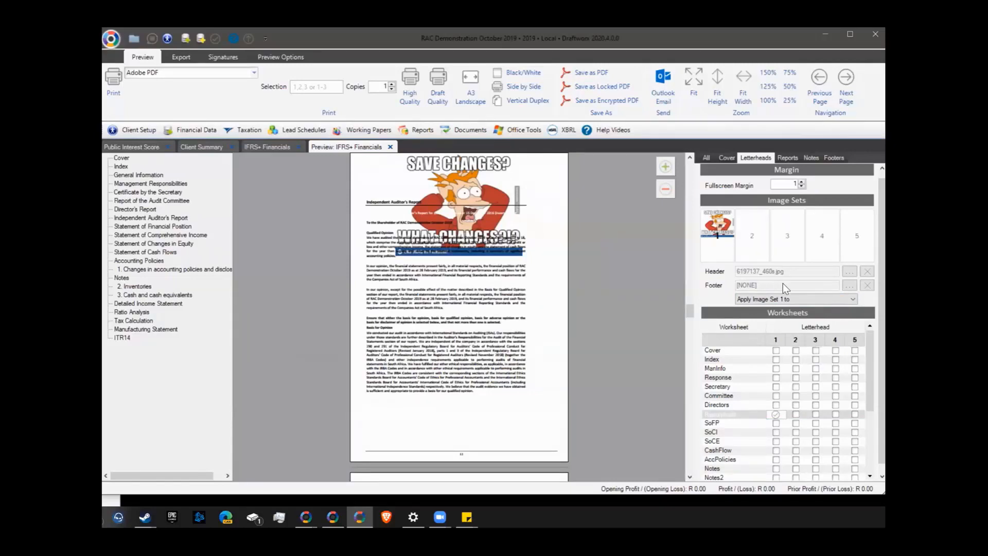
scroll(785, 381, down, 3)
scroll(785, 381, up, 3)
Set the report left margin to 1.00 cm and header margin to 4.75 cm, after trying 2.00 and 3.75
click(787, 157)
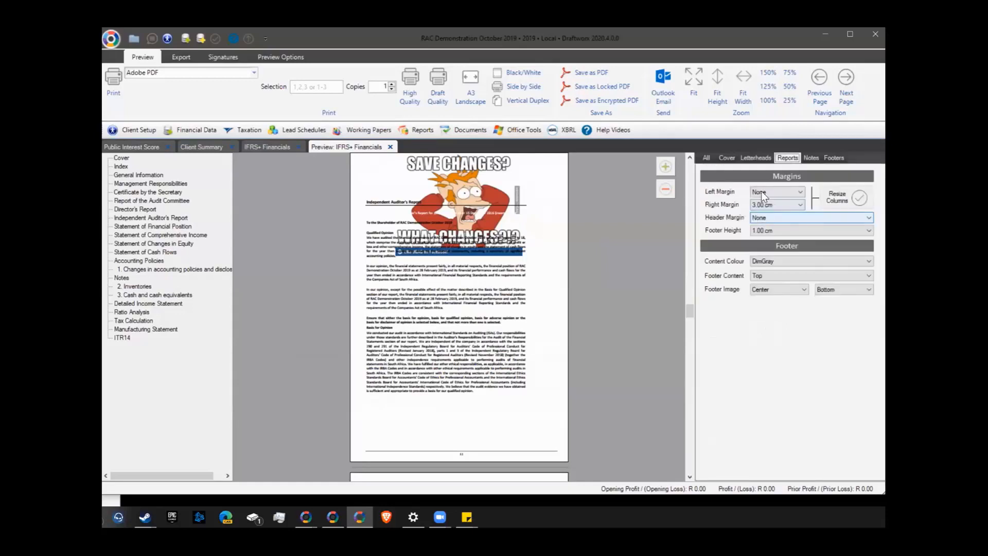
click(761, 191)
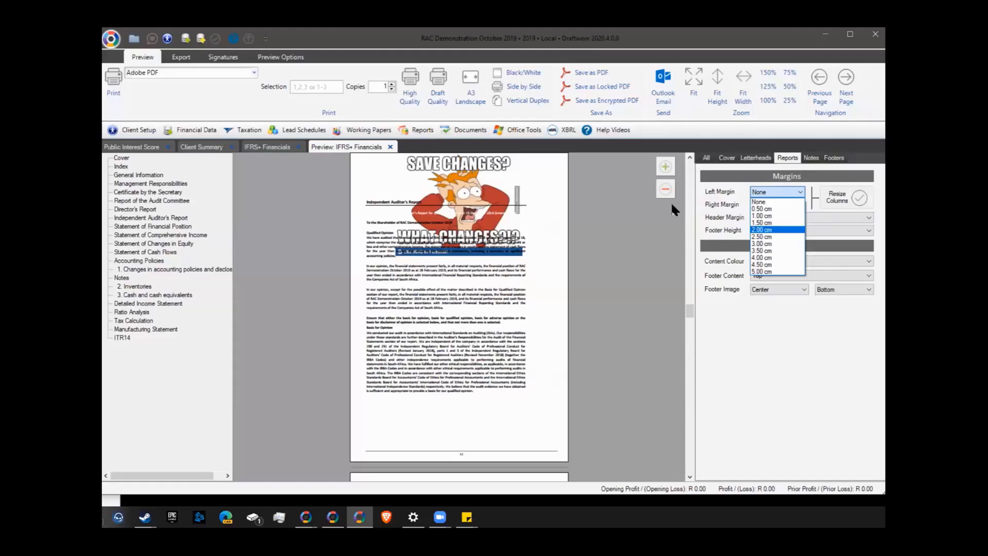
click(758, 217)
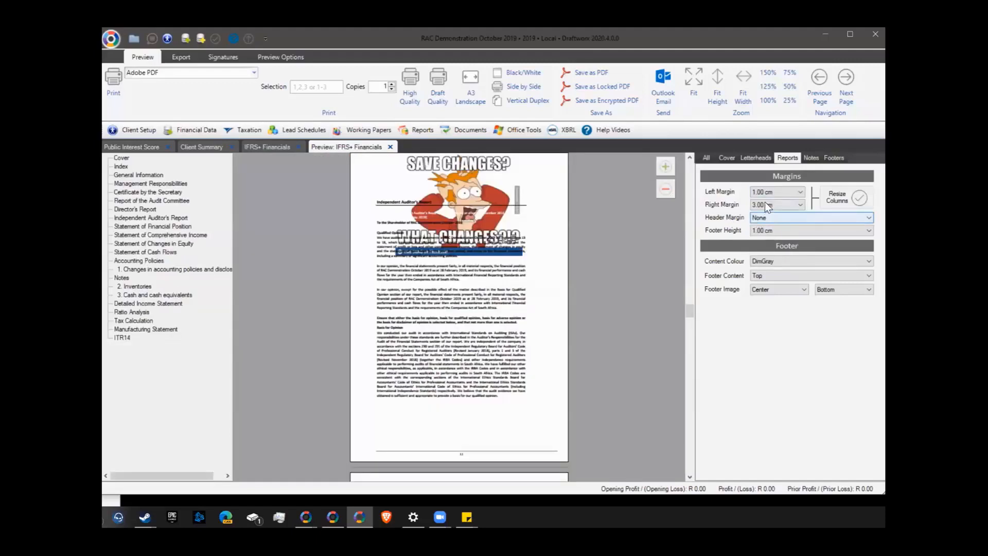
click(766, 218)
click(767, 279)
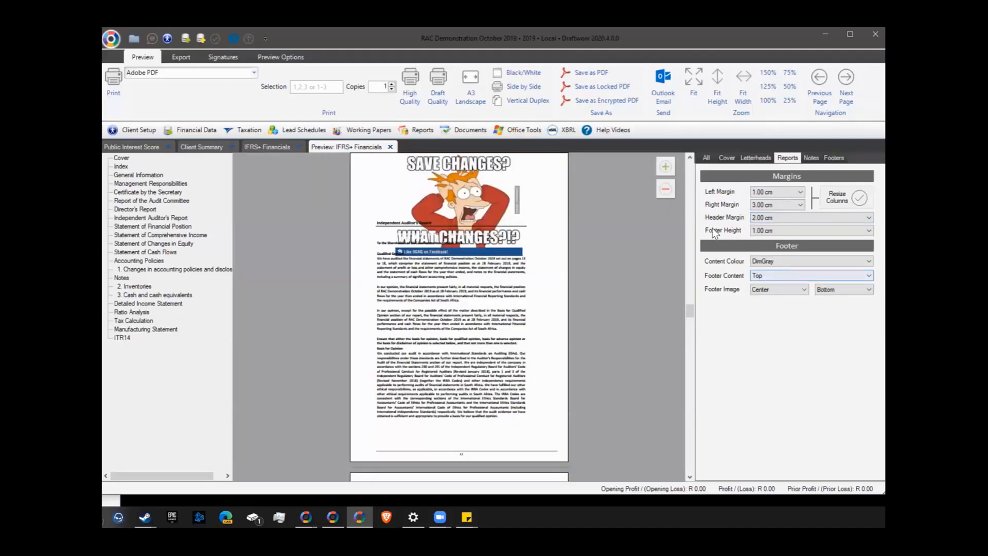
click(766, 218)
click(766, 334)
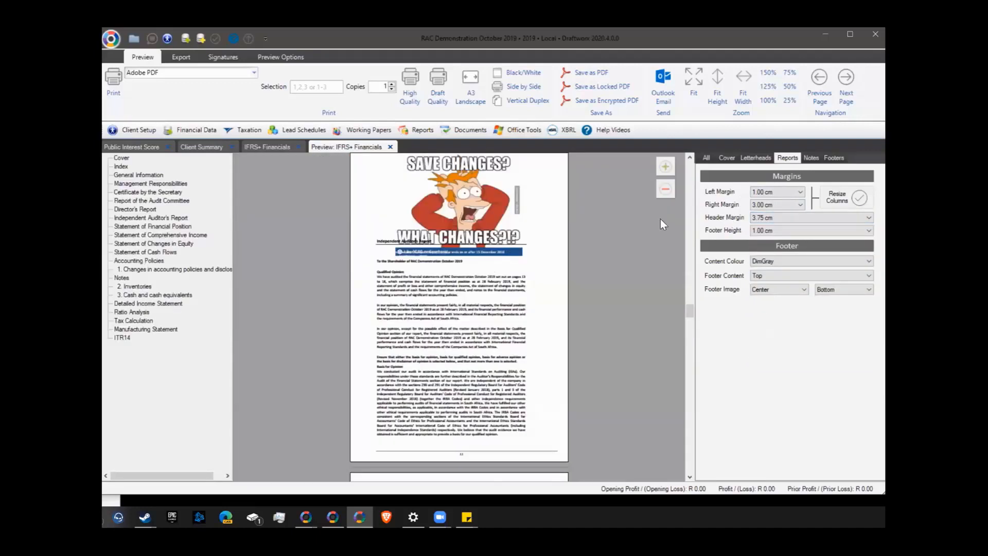
click(776, 223)
click(766, 359)
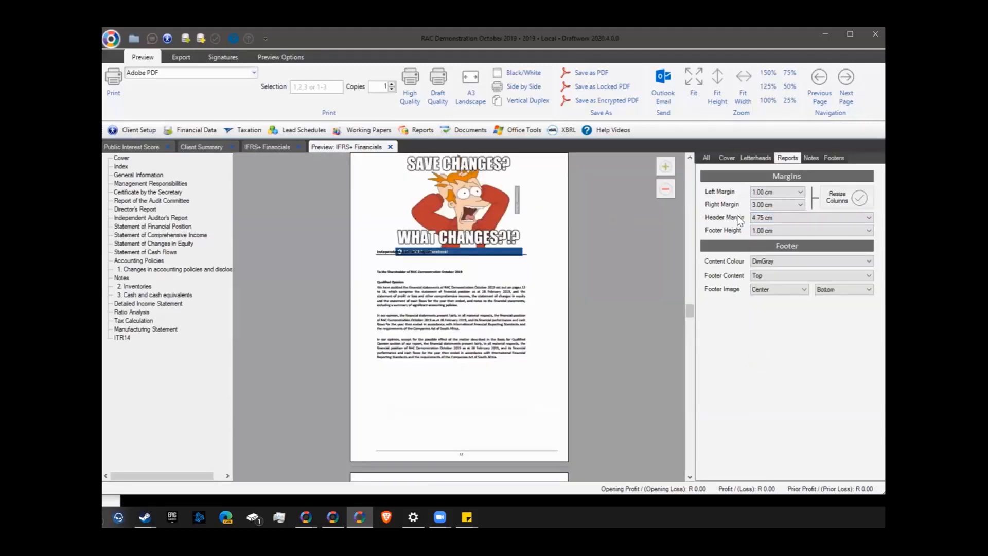
Scroll through the preview to check the new margins, then show the Notes layout settings
click(768, 205)
scroll(439, 325, down, 5)
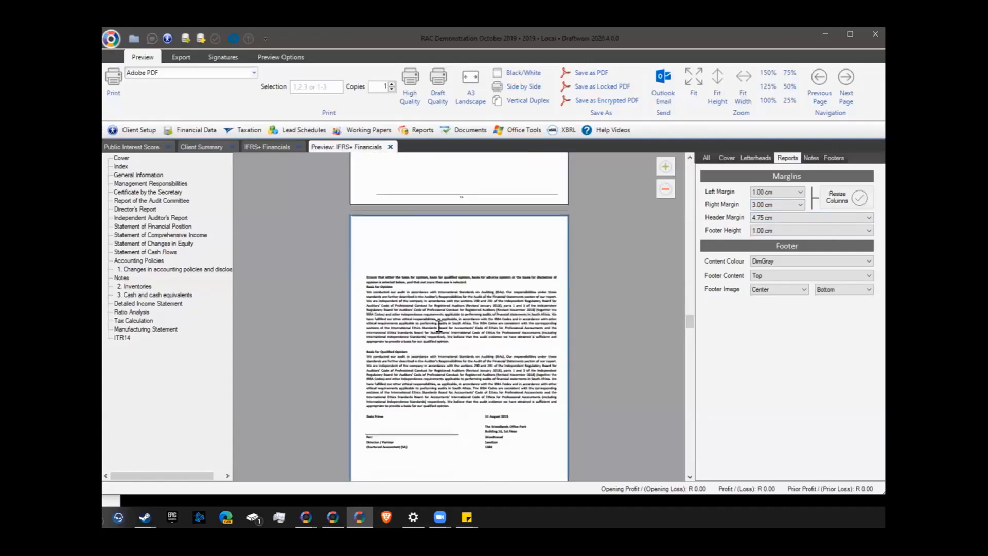
scroll(439, 326, up, 5)
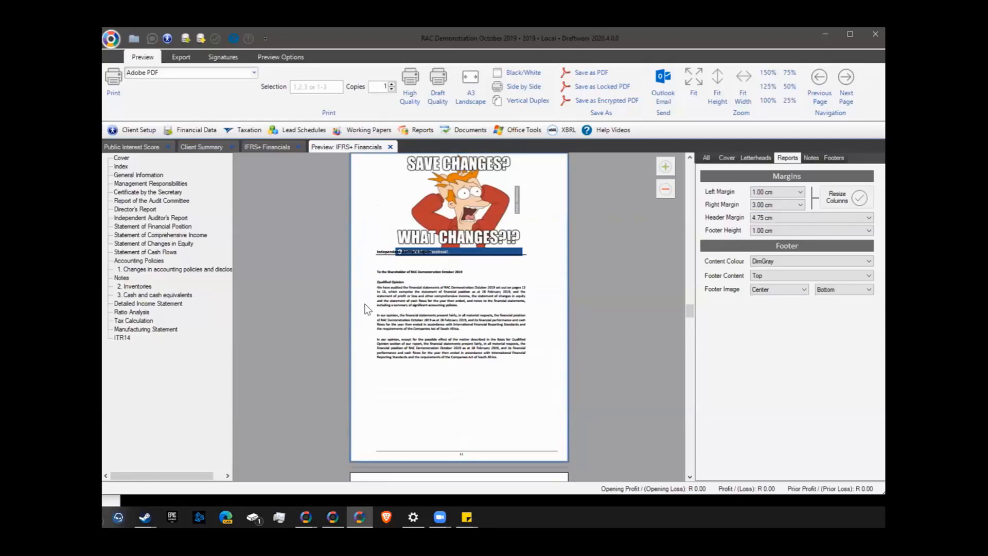
scroll(459, 340, down, 5)
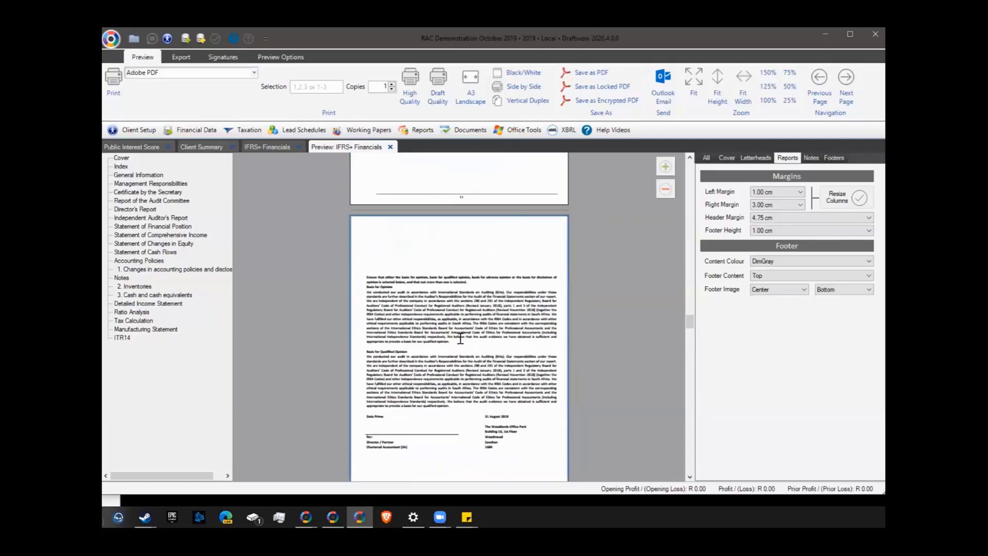
scroll(459, 338, down, 4)
scroll(460, 338, up, 4)
click(811, 157)
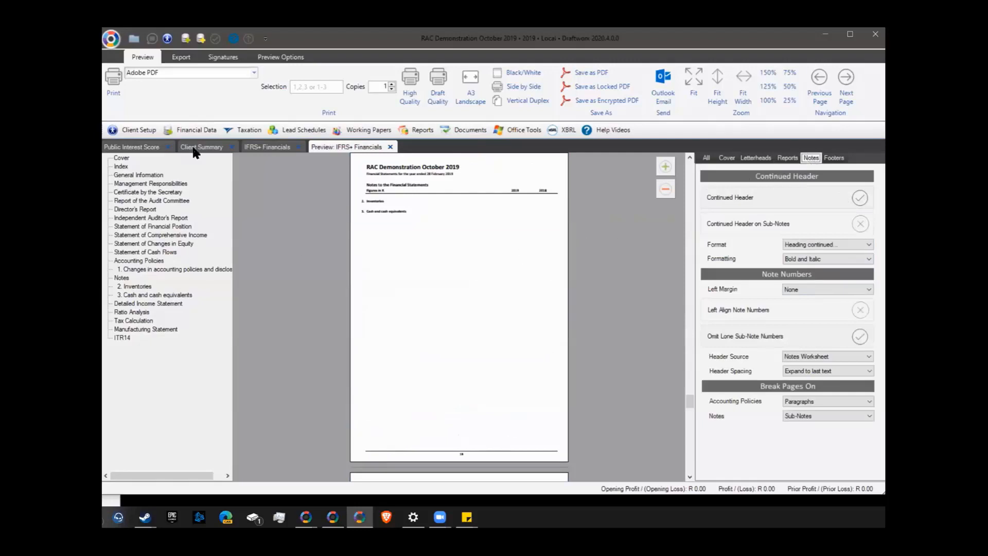
Expand the Property, plant and equipment and Inventories comprise groups, then preview the notes enlarged
click(260, 145)
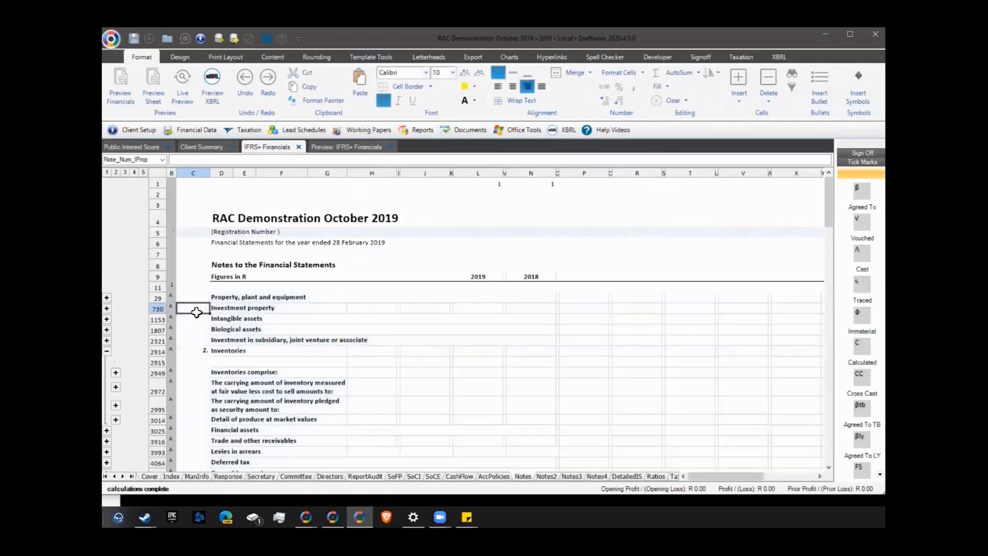
click(106, 297)
scroll(128, 329, down, 3)
scroll(128, 330, down, 1)
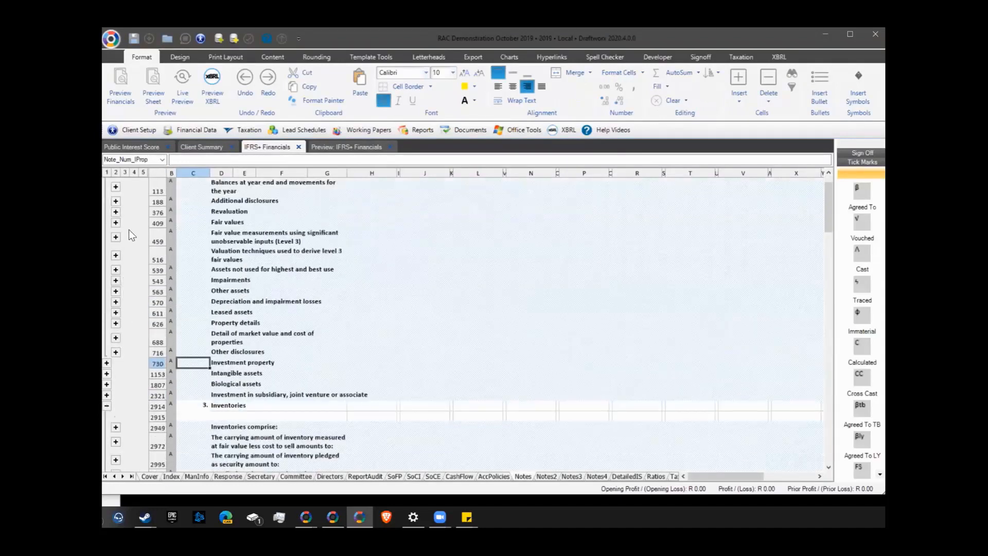
click(116, 427)
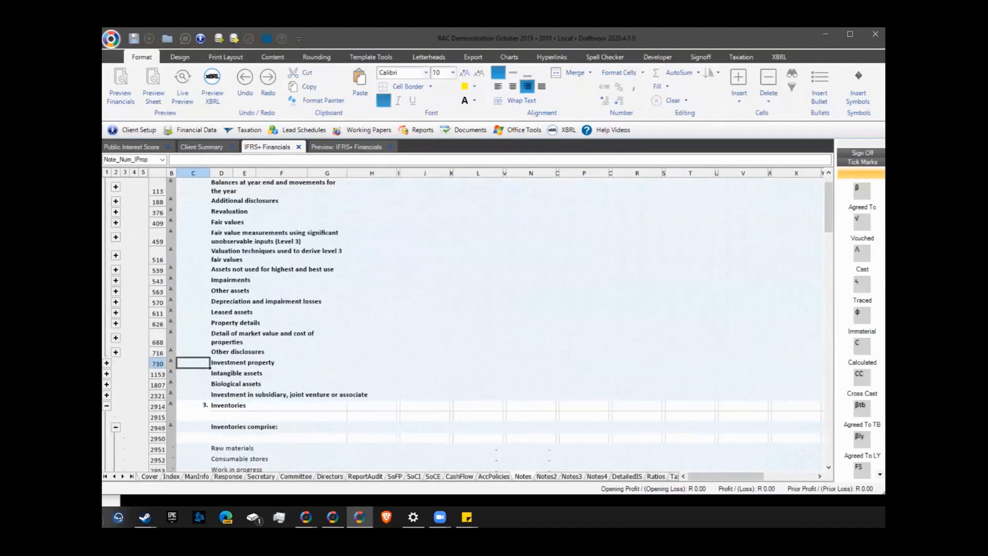
scroll(210, 375, down, 5)
drag(172, 298, 171, 309)
drag(173, 346, 170, 381)
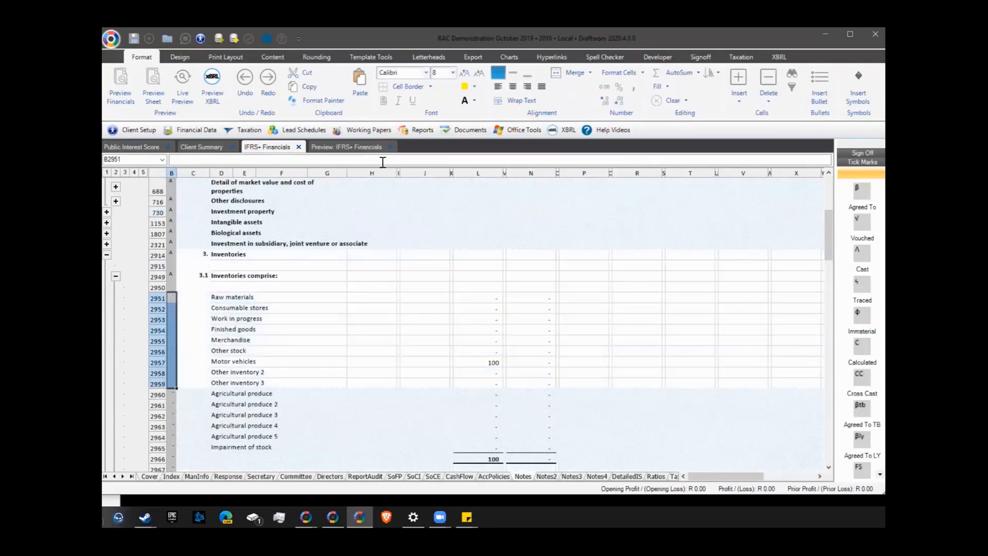
click(344, 149)
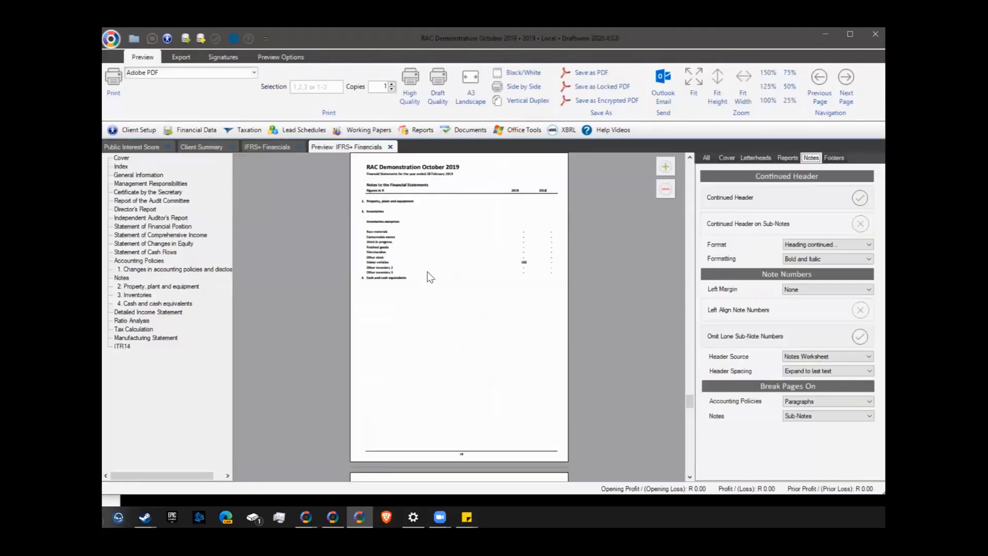
click(665, 167)
Clear cell B2971 below the inventory totals and preview the updated notes
click(267, 147)
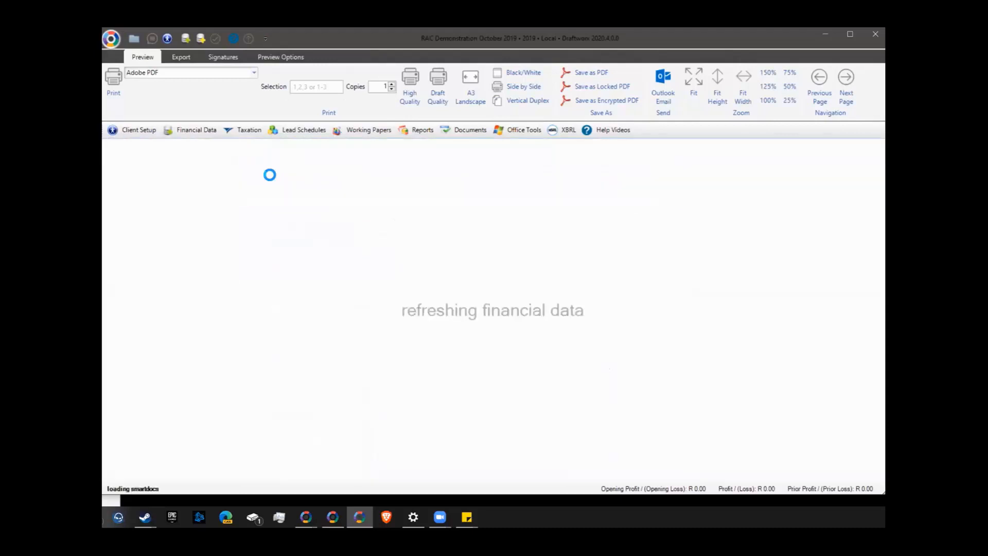
scroll(195, 371, down, 8)
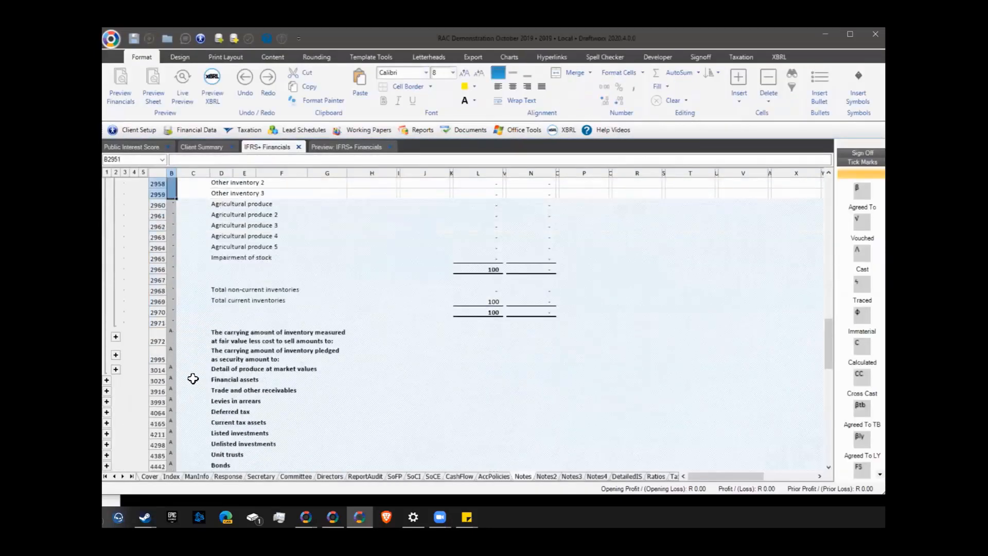
click(174, 271)
key(Delete)
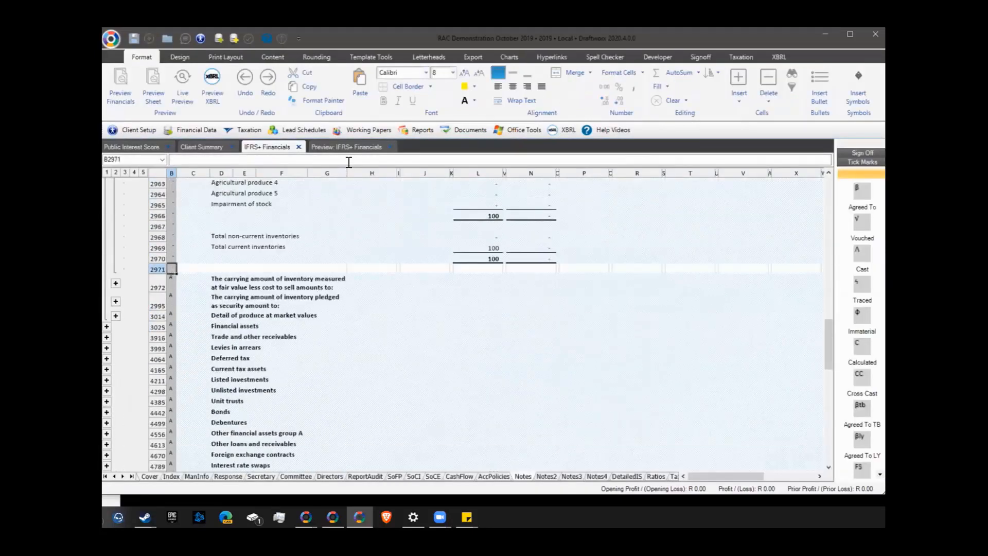
click(347, 148)
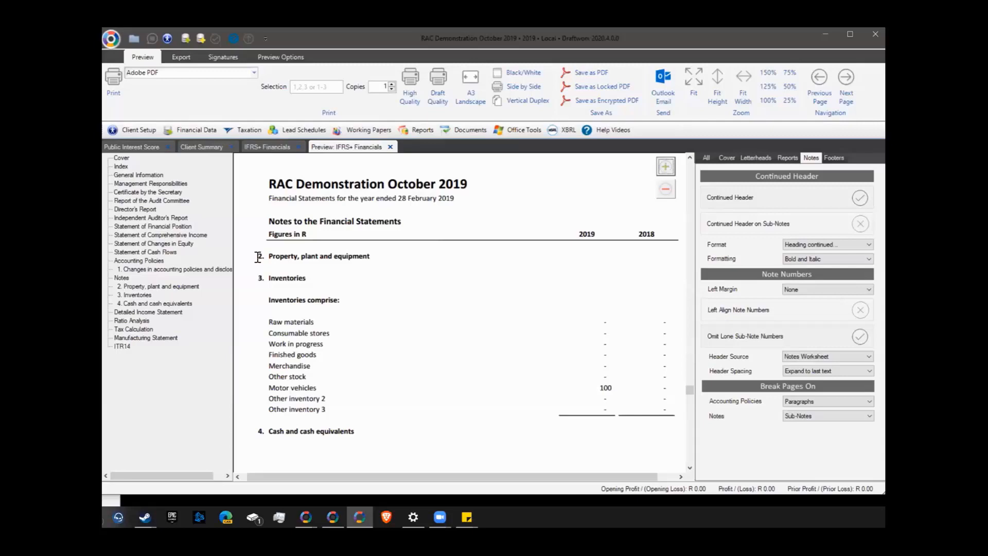
Left-align the note numbers and set the note-number left margin to 0.75 cm
click(795, 291)
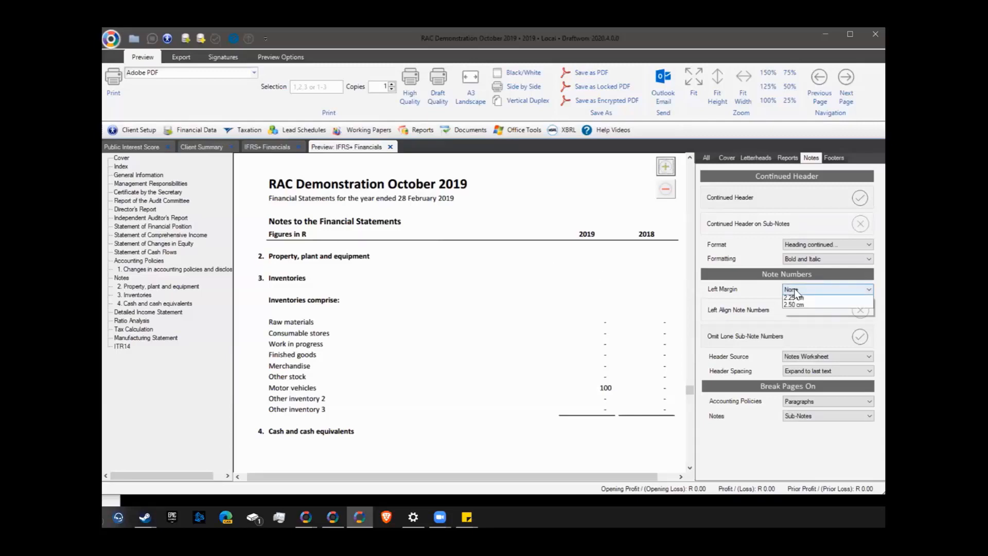
click(794, 304)
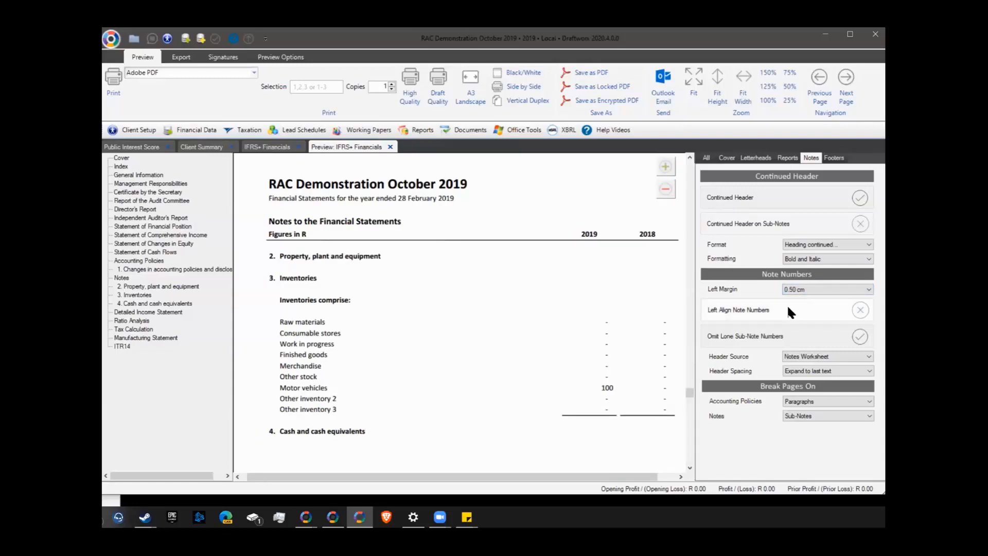
click(861, 310)
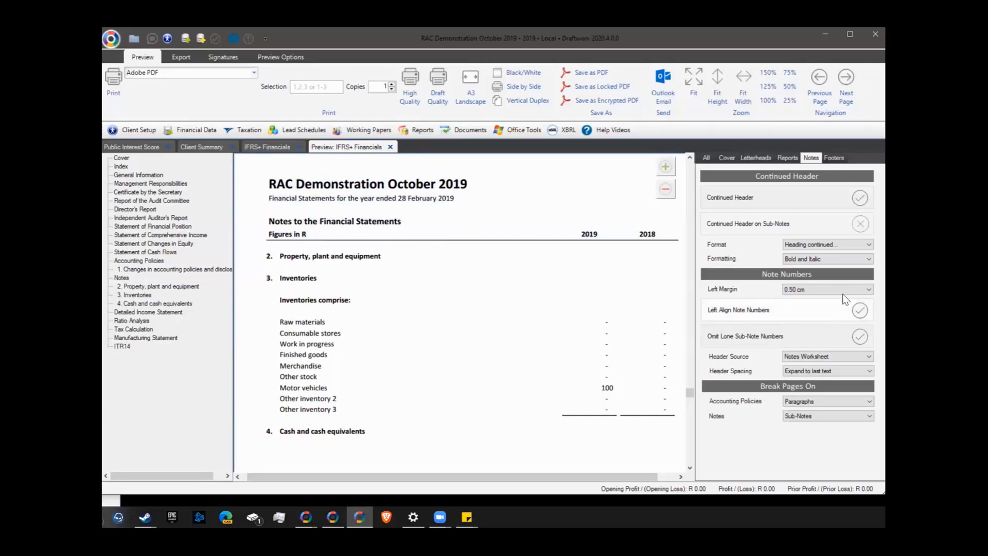
click(824, 289)
click(818, 313)
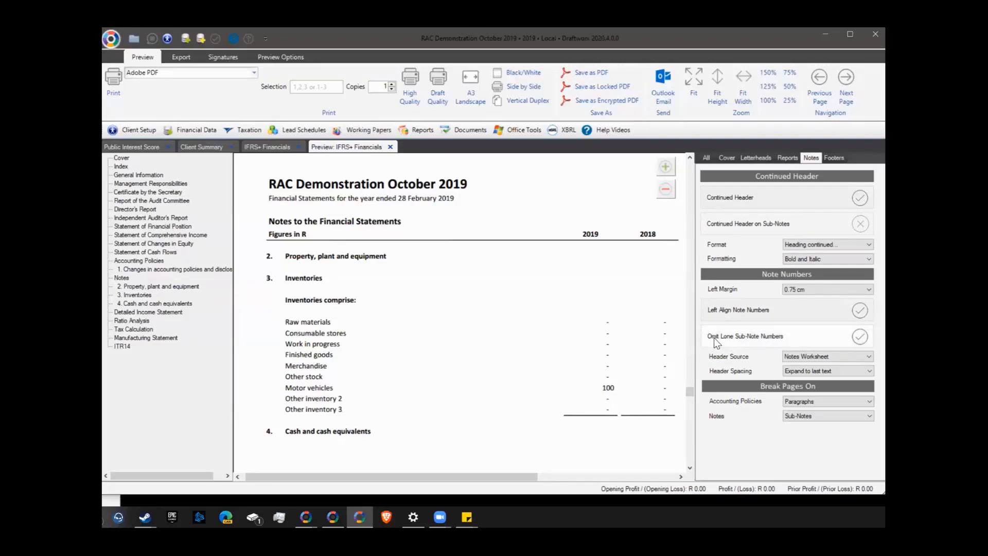
Look through the continued-header format options and close them unchanged
scroll(285, 387, down, 3)
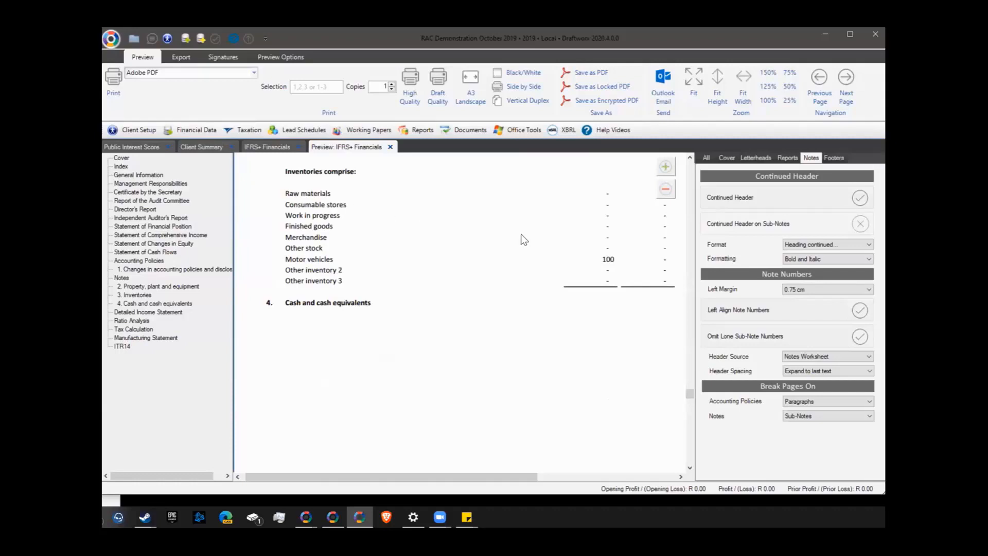
click(795, 244)
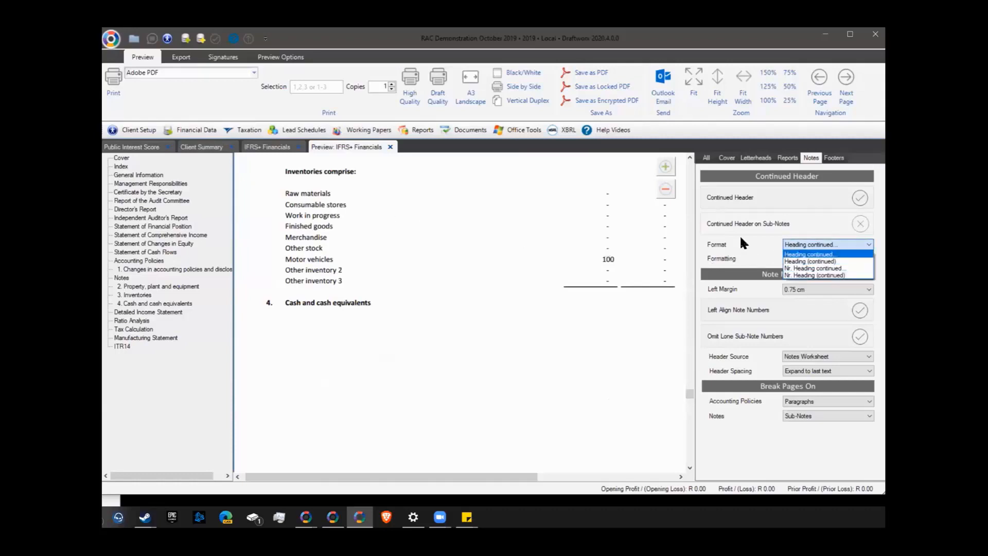
click(741, 237)
click(801, 260)
click(799, 243)
click(799, 243)
click(787, 398)
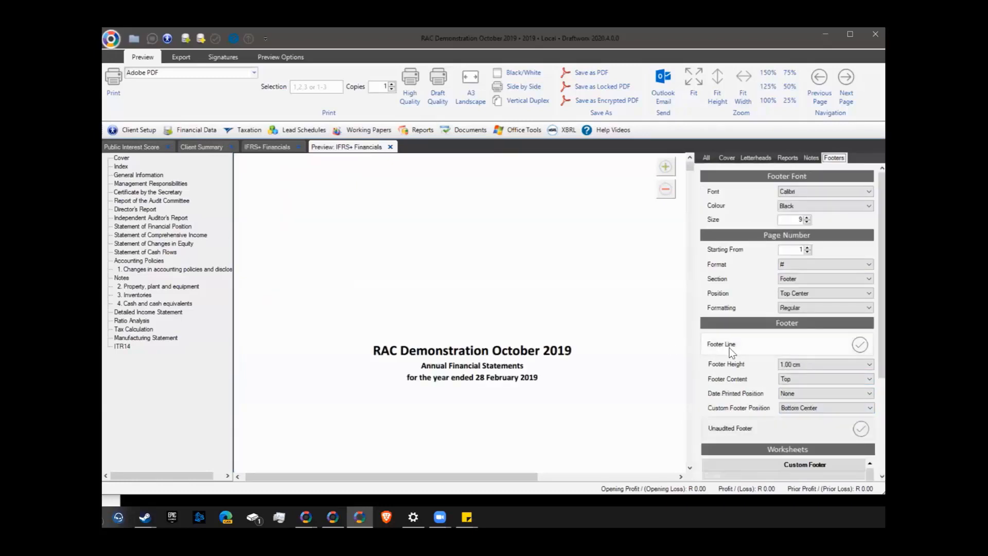
Edit the ManInfo worksheet's custom footer, then return to the All preview settings
scroll(732, 348, down, 3)
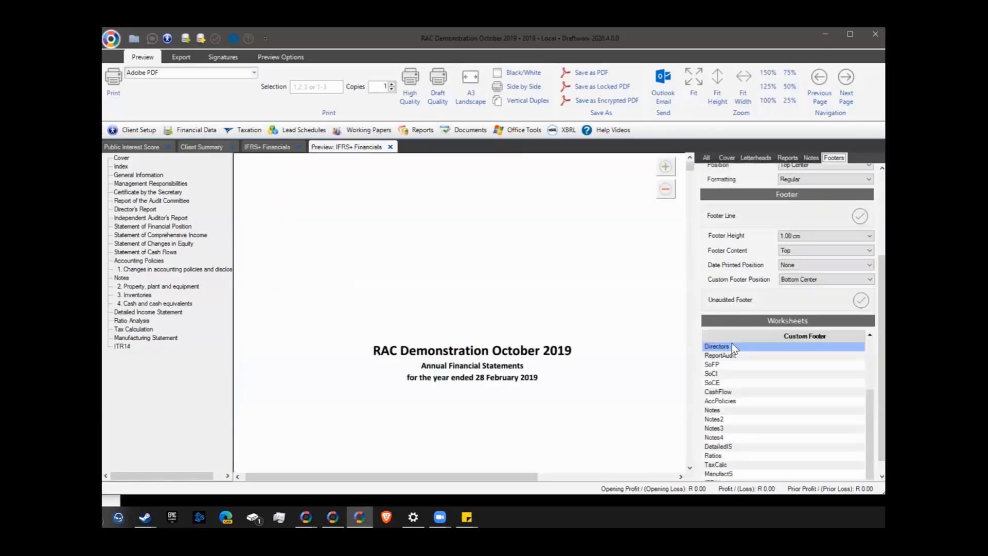
scroll(732, 348, up, 2)
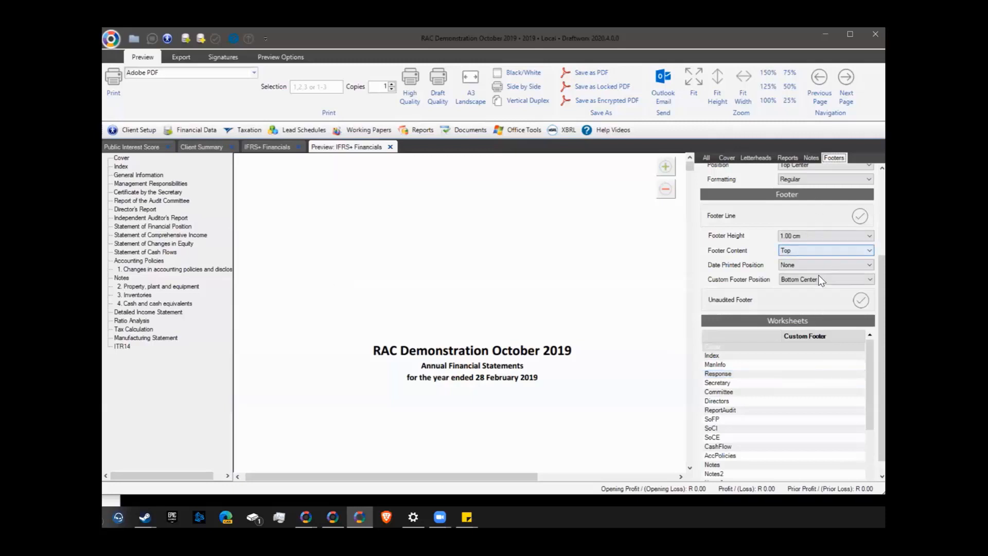
click(809, 362)
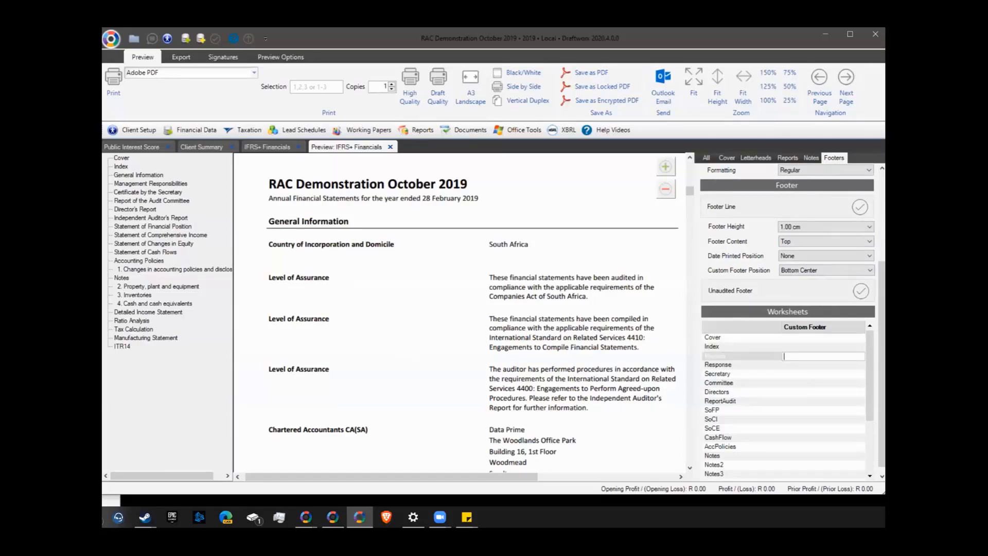
drag(882, 296, 875, 209)
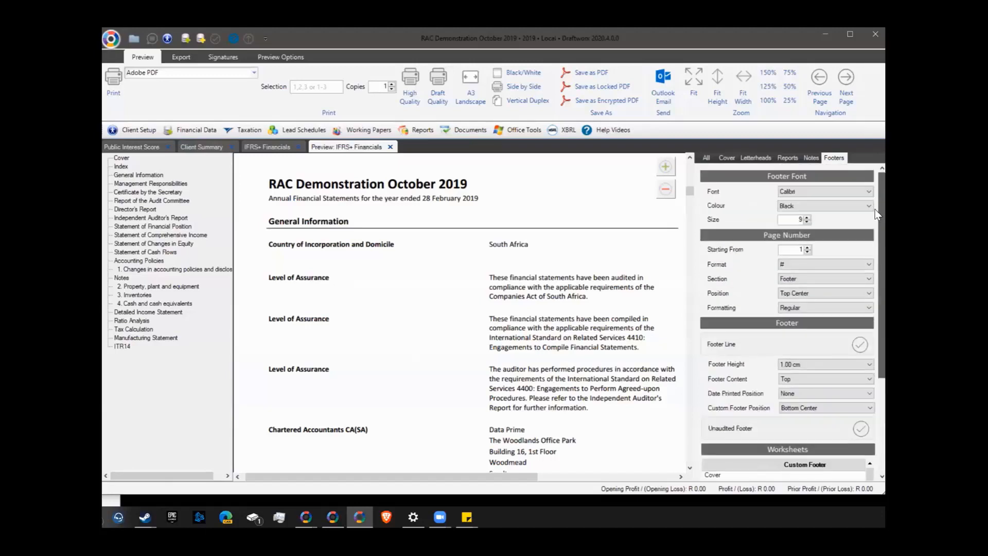
click(706, 159)
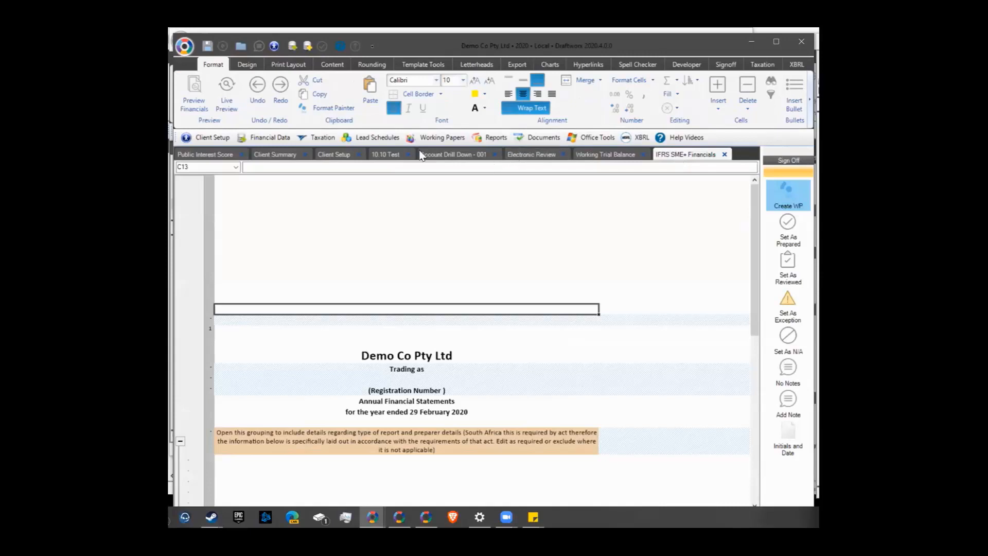
Check the Financial Data list, then open Preview Financials from the Format ribbon
click(247, 138)
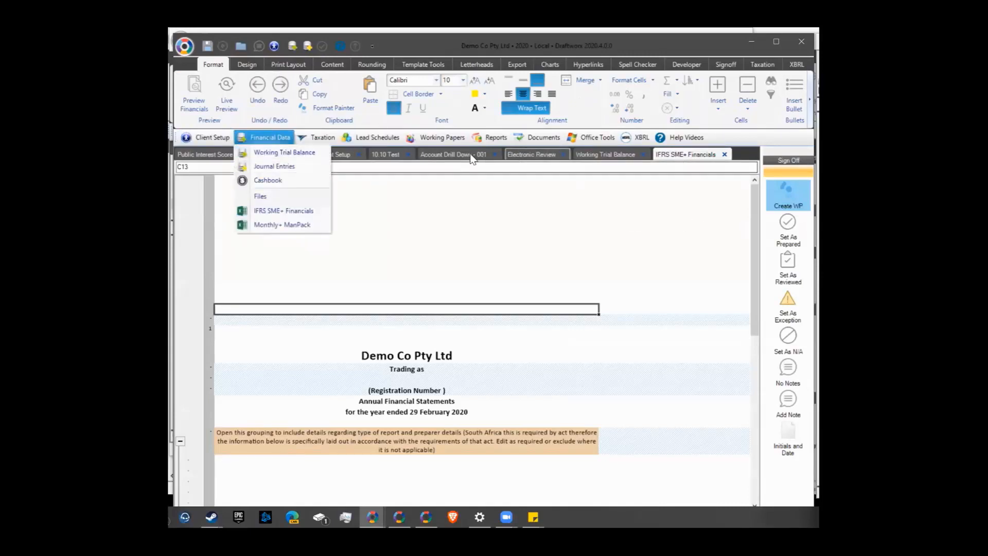
click(465, 218)
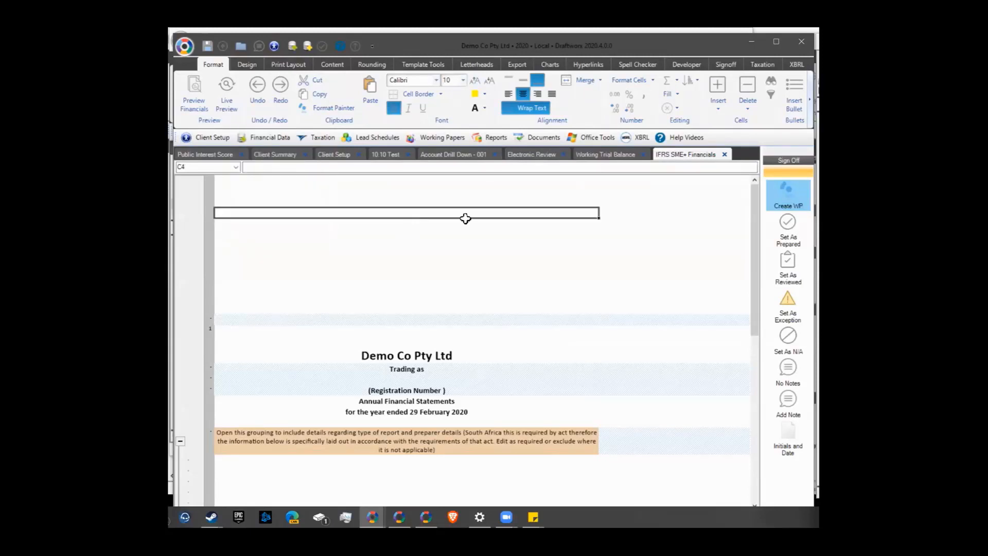
click(180, 101)
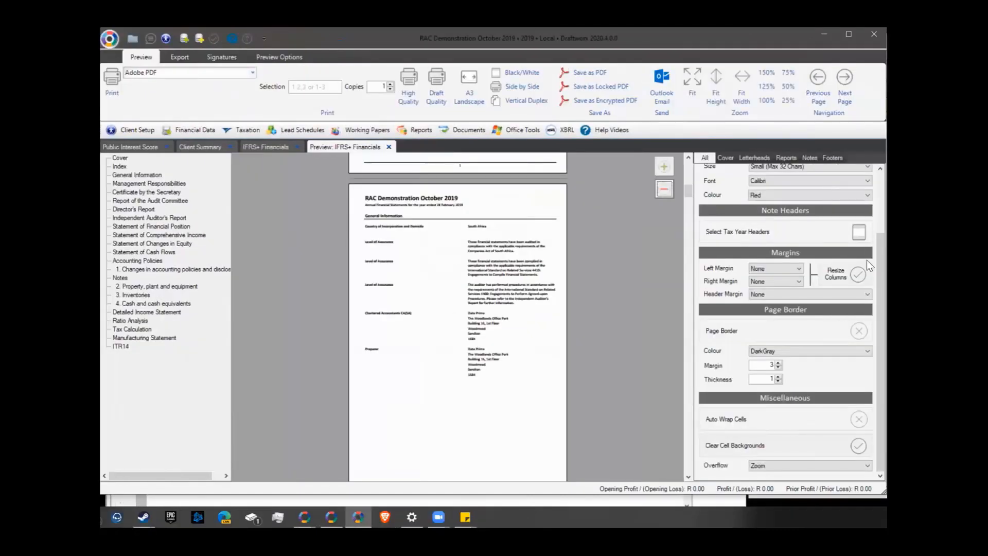
Browse the Letterheads, Reports and Notes settings, then switch to the cloud client browser window
scroll(867, 260, up, 3)
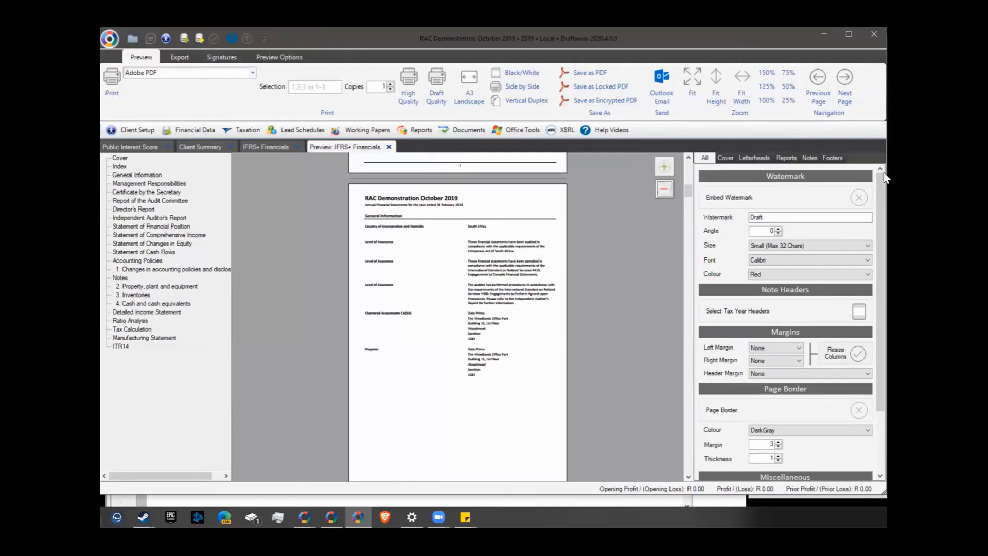
click(755, 158)
click(786, 158)
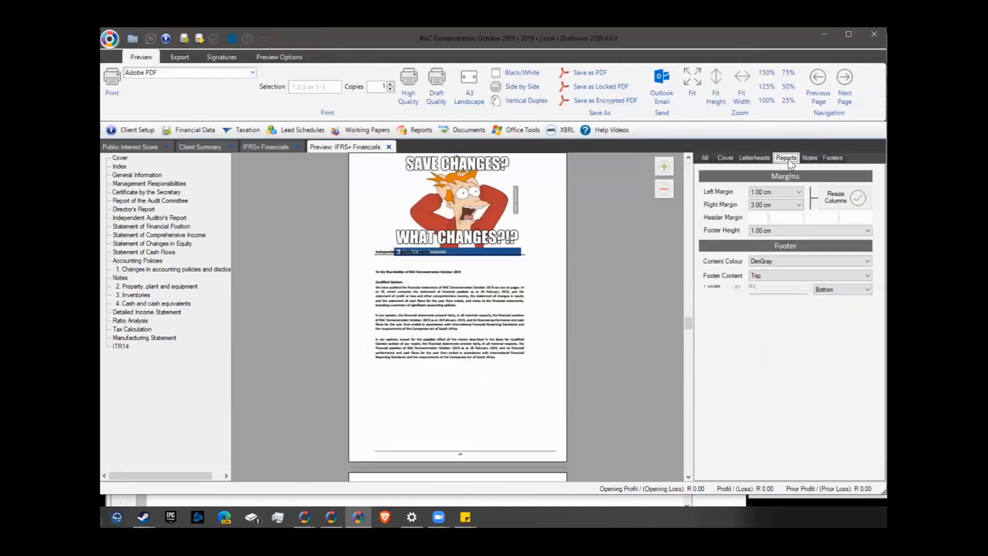
click(809, 158)
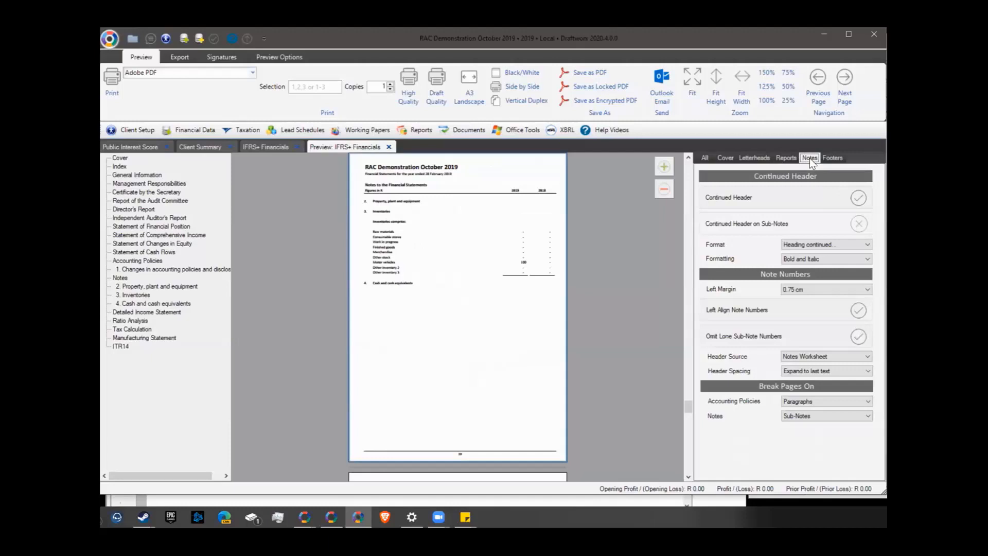
click(795, 245)
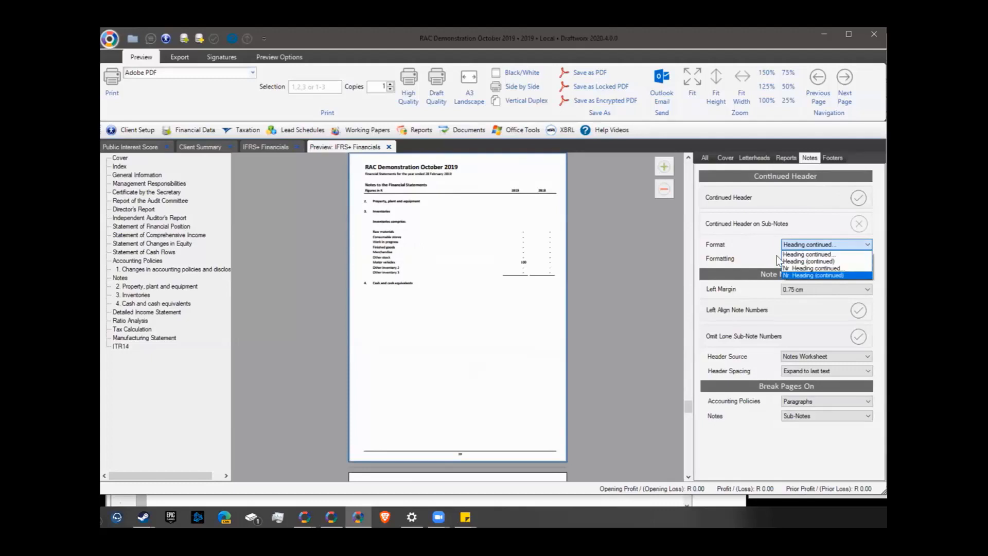
click(776, 255)
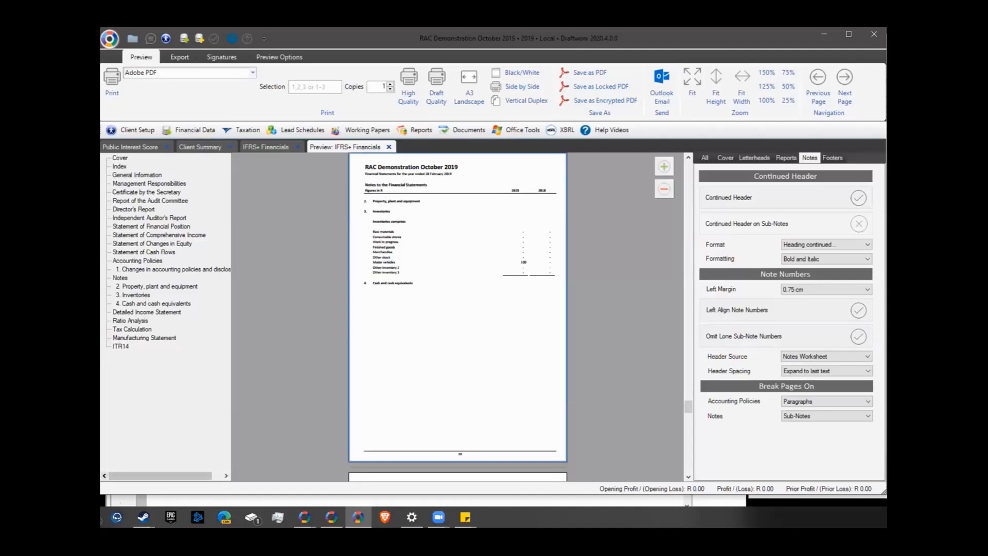
key(alt+Tab)
Move and widen the browser window, then open the ADD CLIENT form
drag(499, 36, 452, 35)
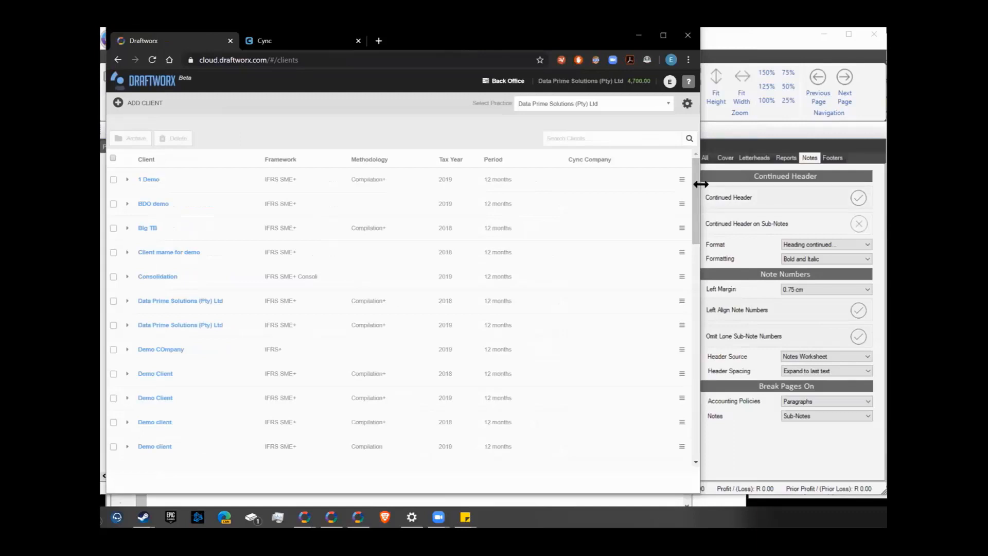
drag(701, 185, 882, 186)
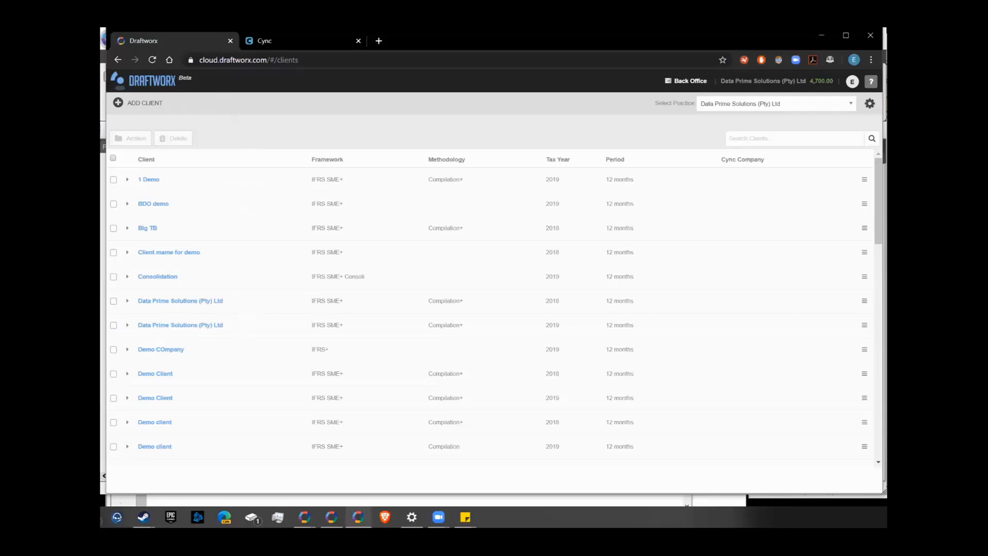
mouse_move(359, 517)
click(119, 107)
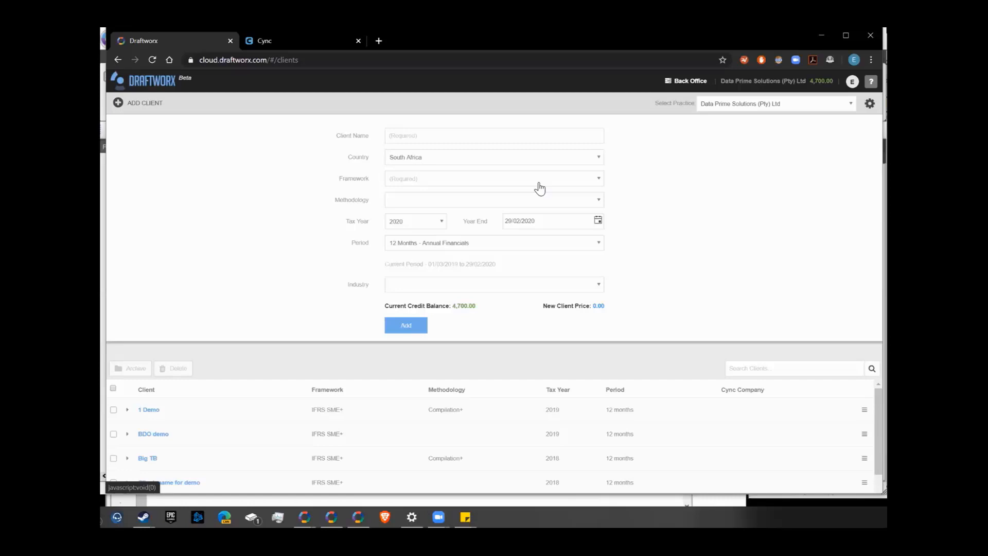
Scroll through the Add Client Framework list and close it without selecting a framework
click(539, 182)
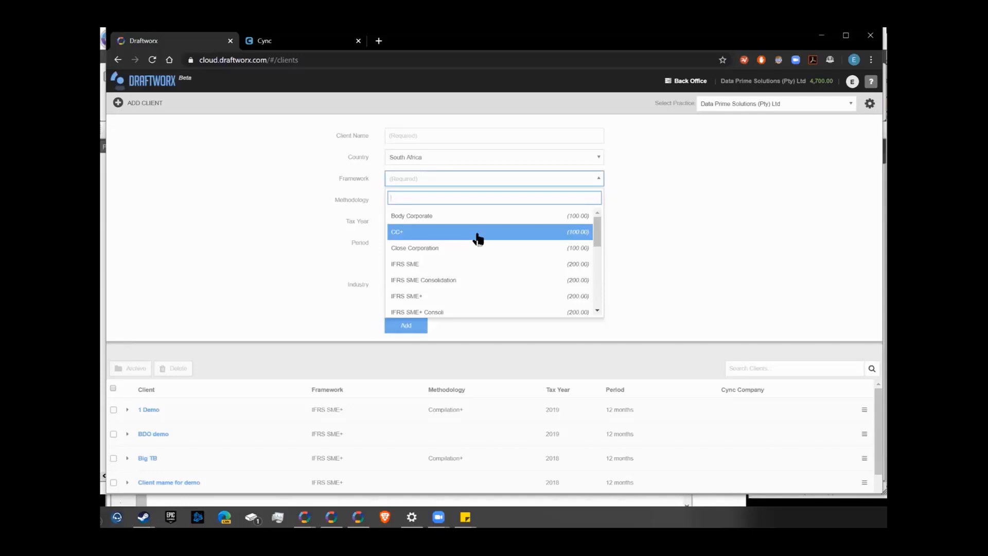
scroll(478, 239, down, 4)
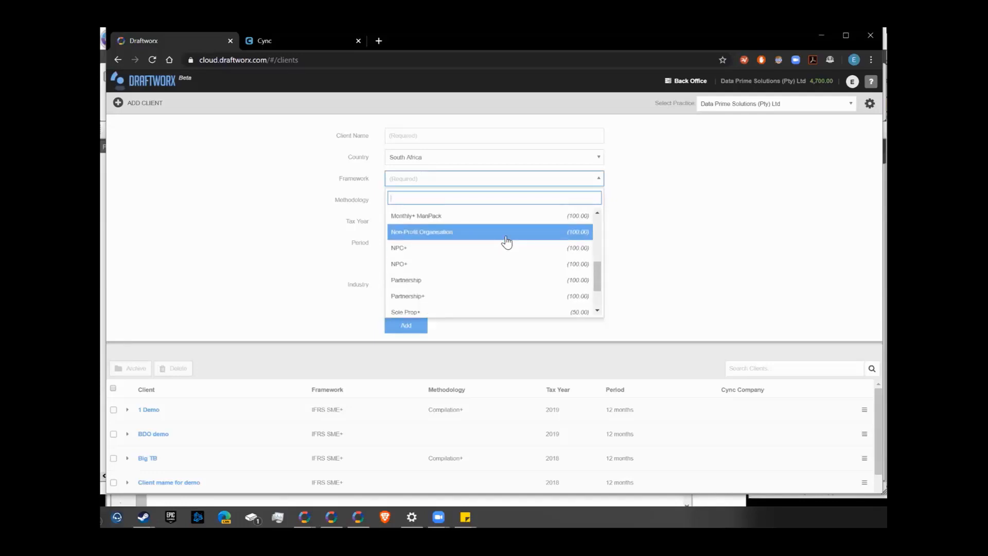
scroll(508, 239, up, 1)
scroll(508, 238, up, 1)
scroll(521, 245, down, 3)
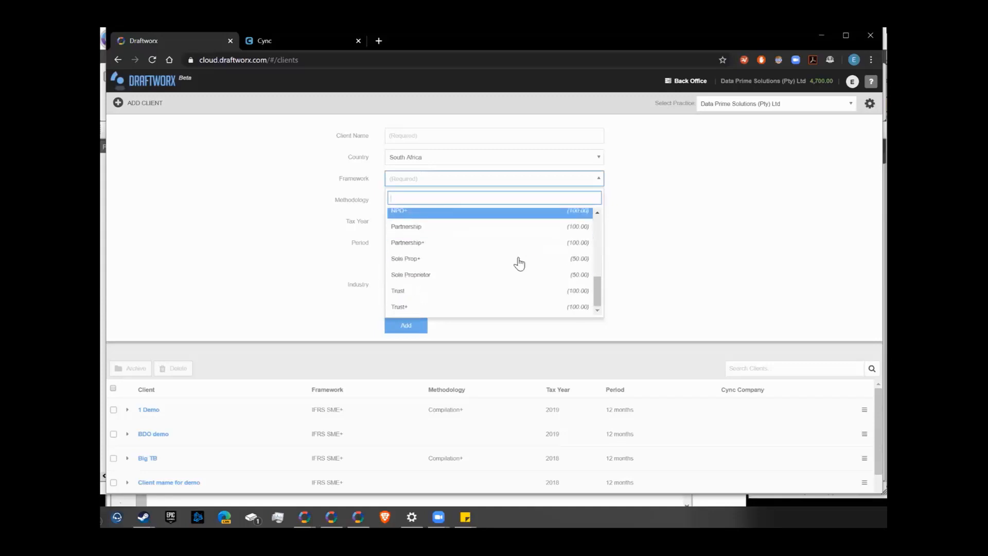
click(681, 222)
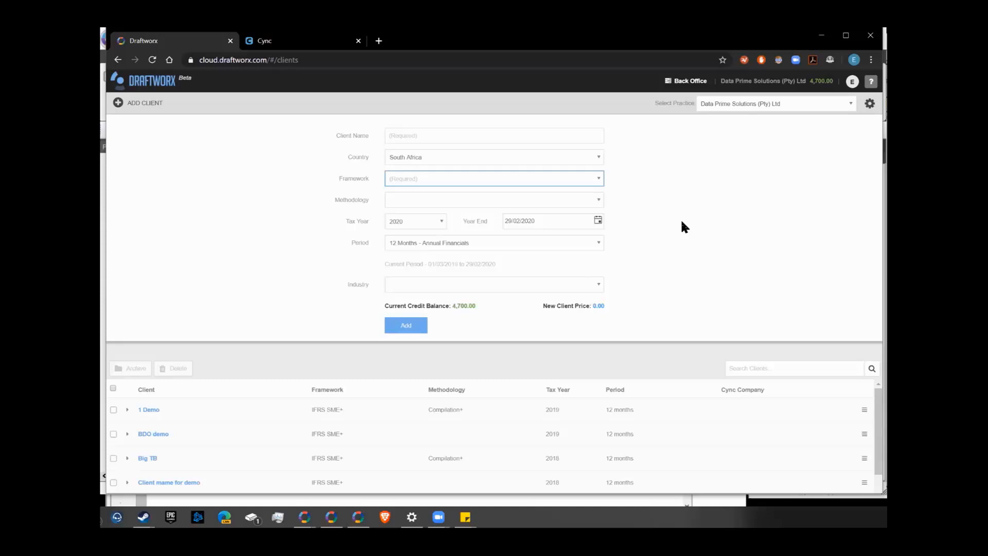
click(596, 179)
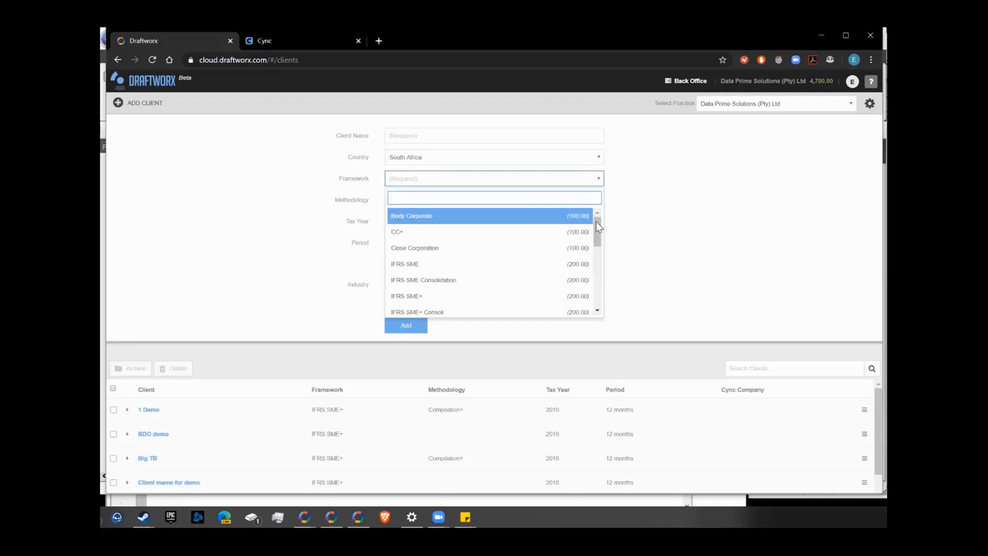
drag(597, 229, 601, 301)
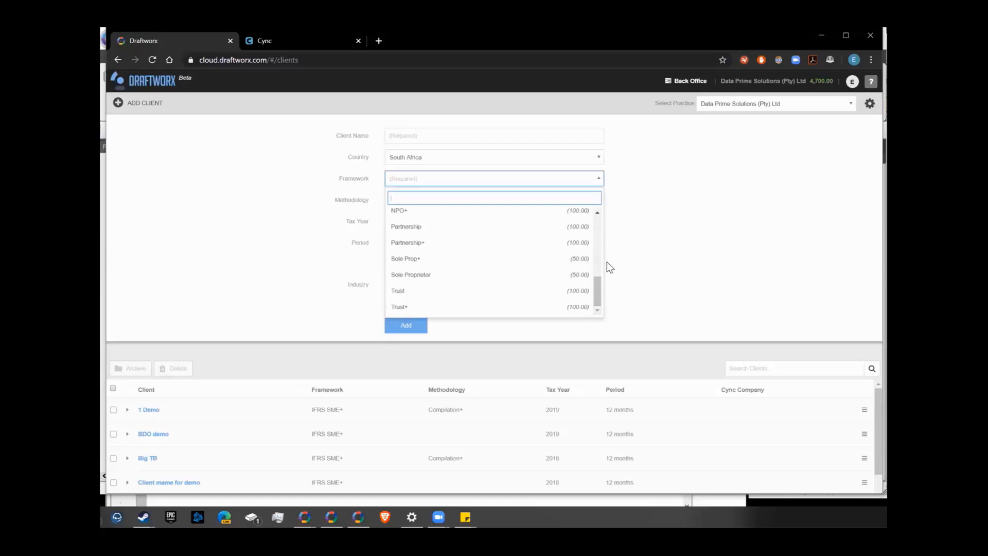
drag(598, 283, 594, 231)
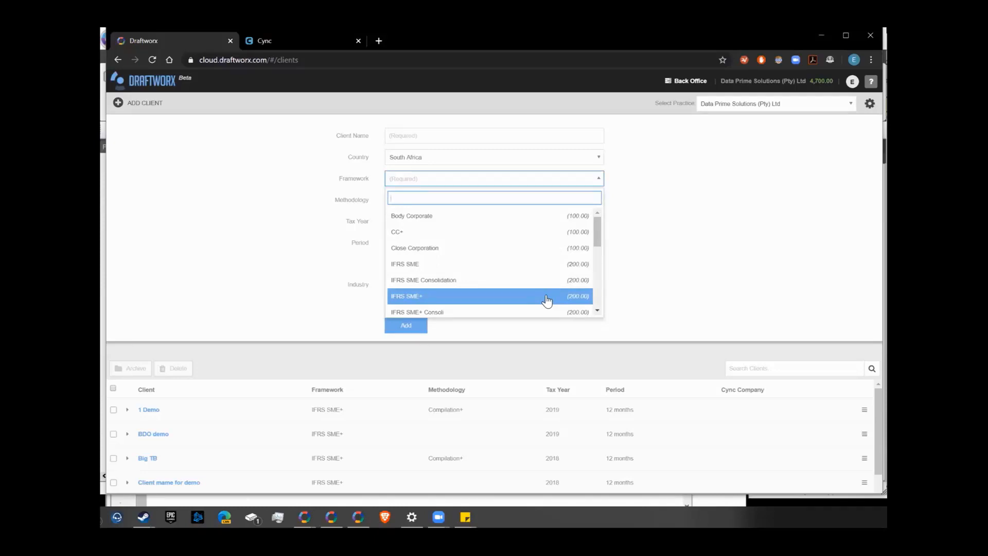
click(681, 237)
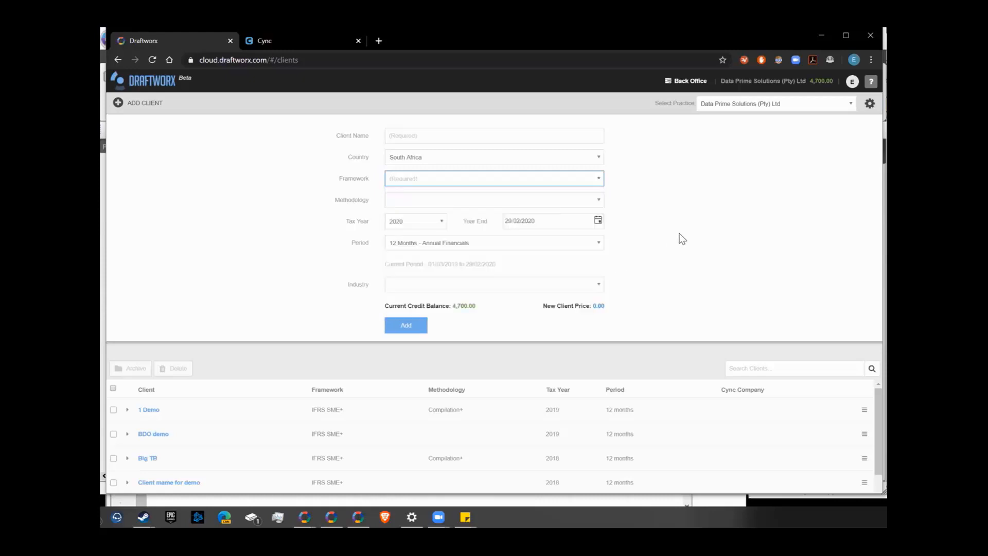
click(598, 199)
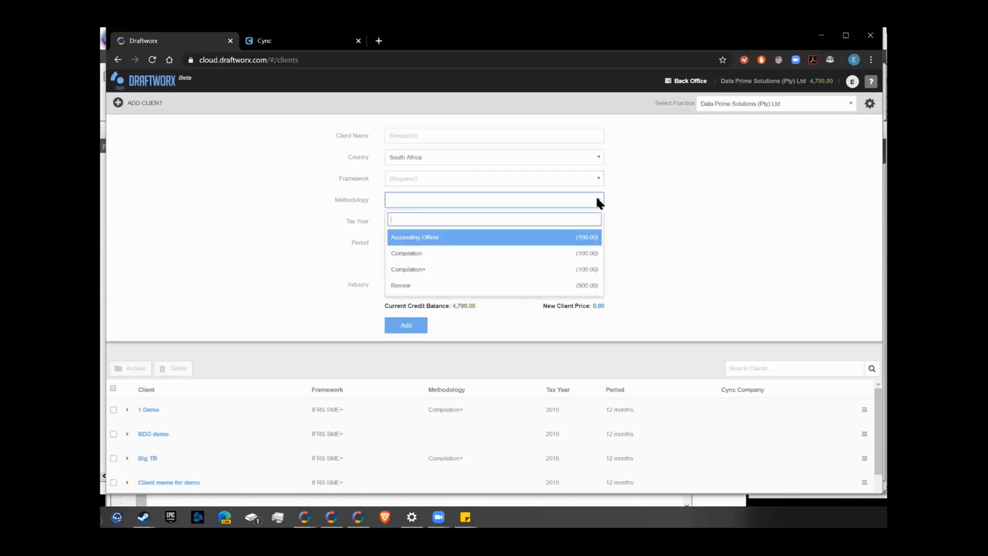
click(622, 239)
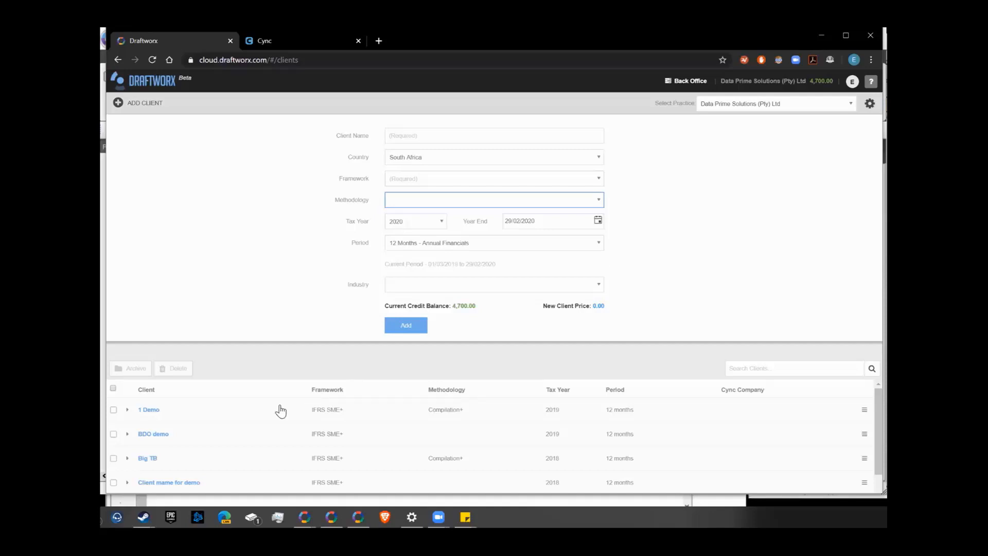
Collapse the new-client form and open the 1 Demo client from the client list
scroll(277, 406, down, 3)
scroll(274, 406, up, 3)
click(134, 104)
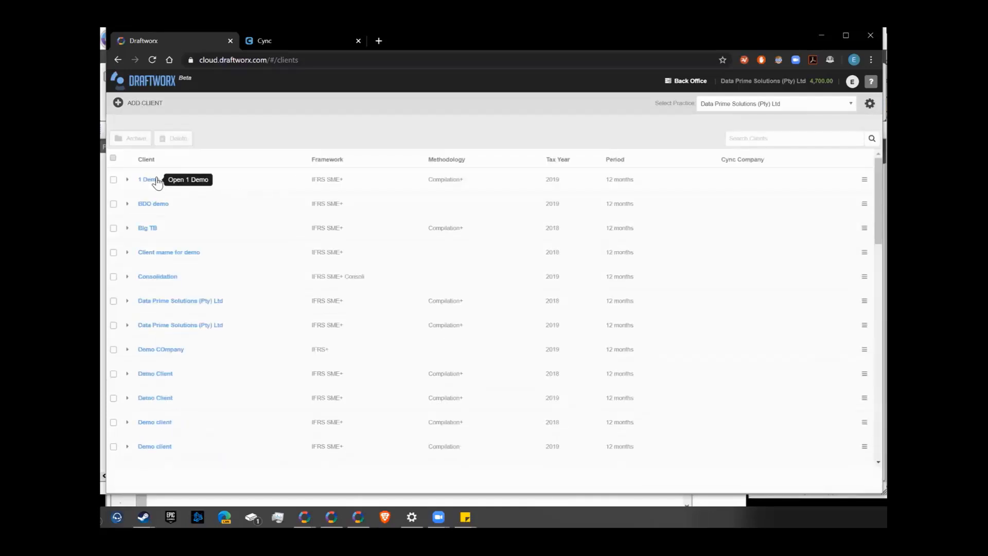
click(156, 179)
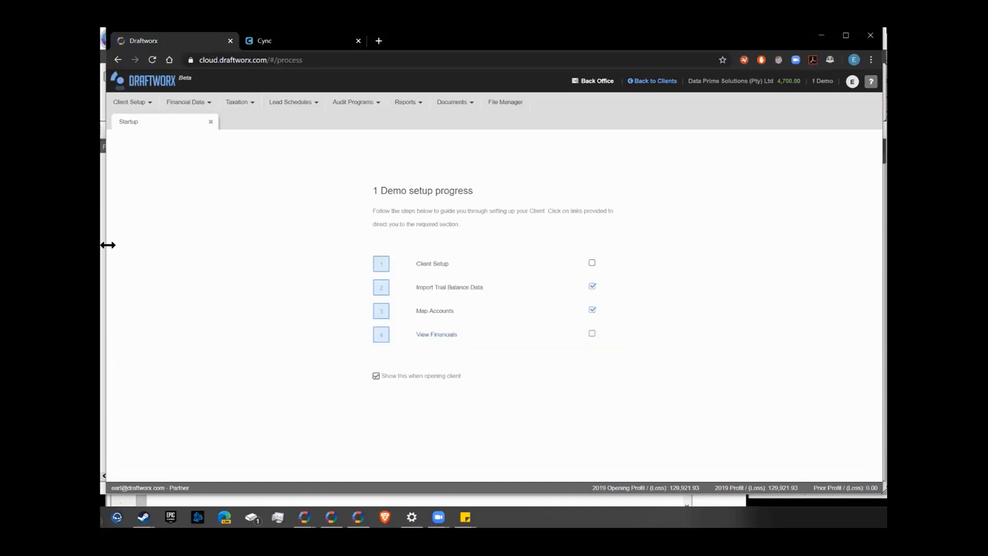
Open the 1 Demo client's Working Trial Balance from the Financial Data menu
click(142, 102)
click(190, 105)
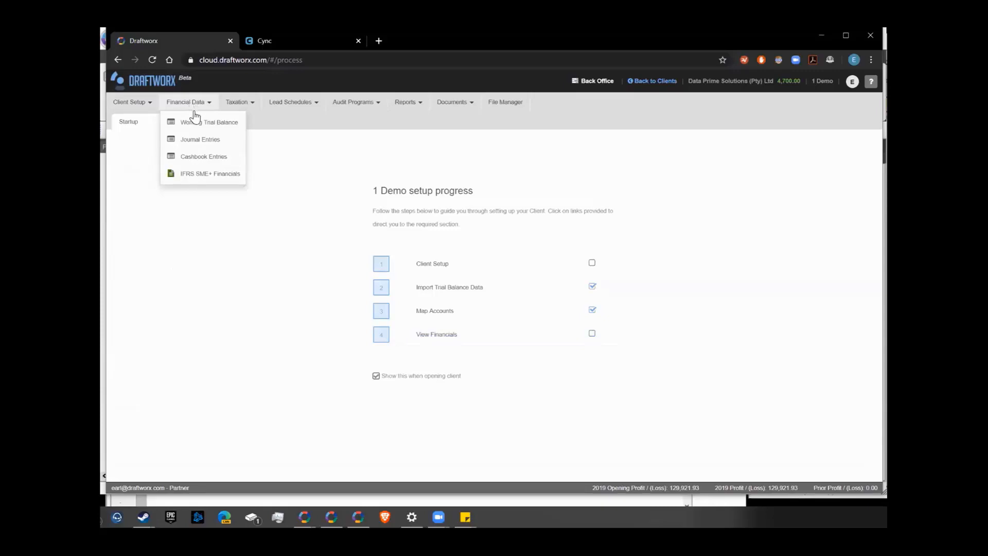
click(202, 123)
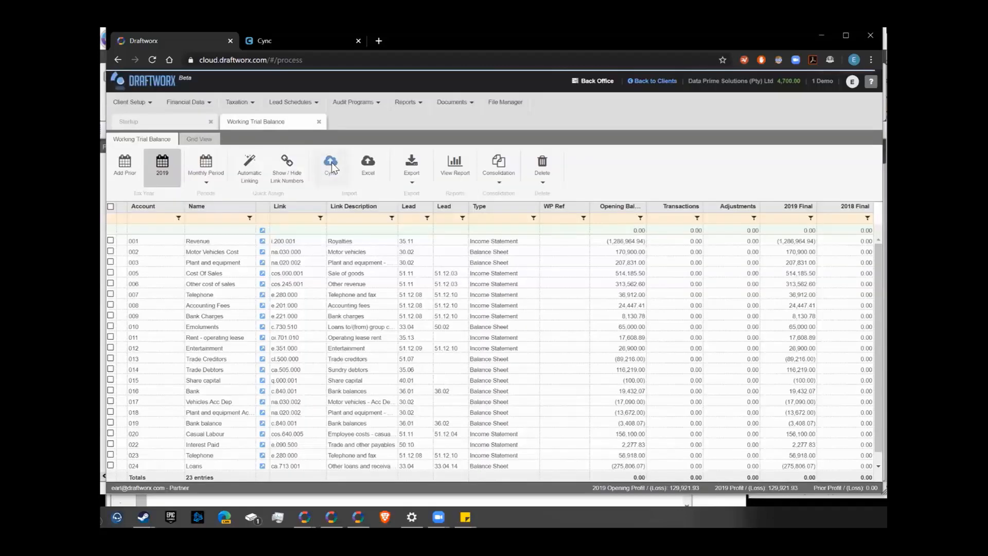
Log in to Cync, trigger the Cync trial balance import, and leave the companies list showing
click(317, 41)
click(679, 313)
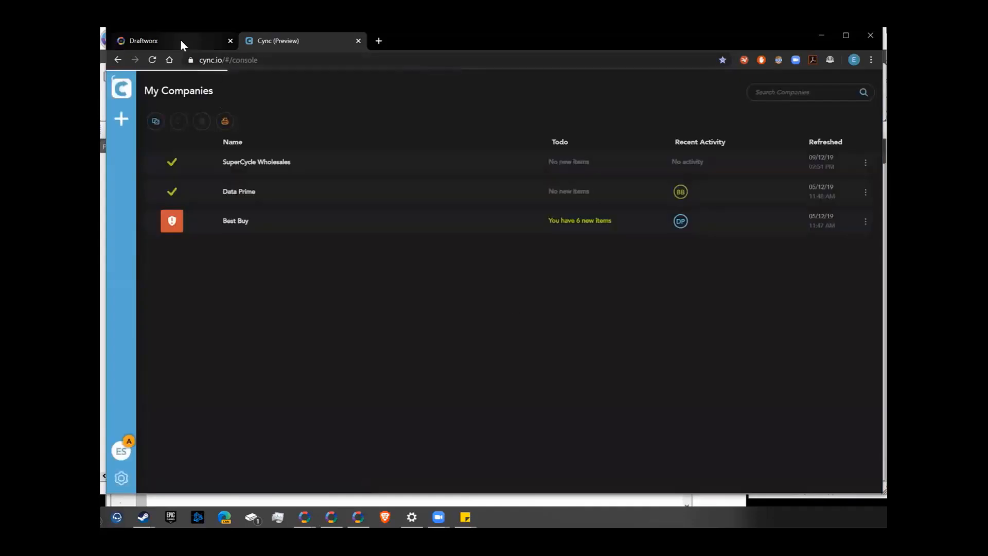
click(180, 40)
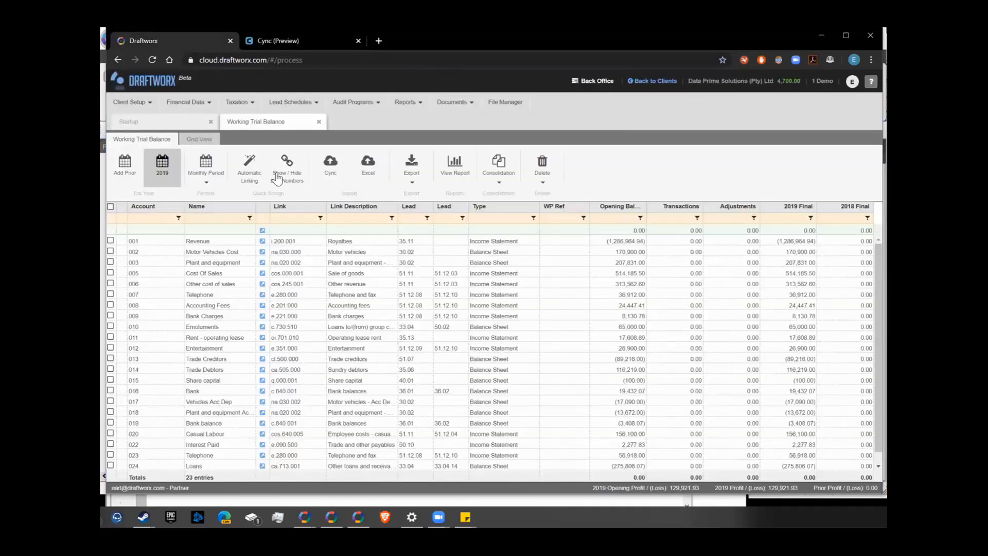
click(331, 167)
click(276, 40)
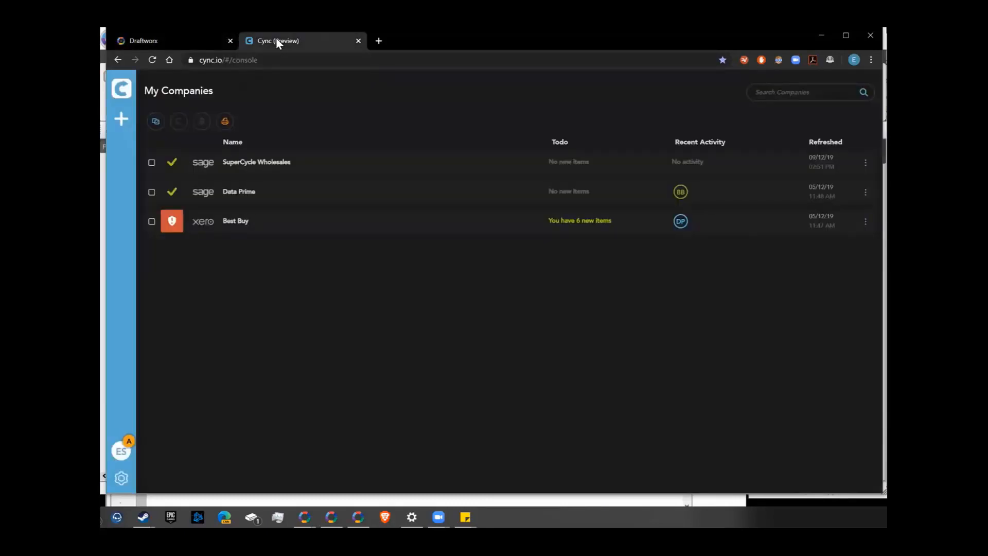
click(206, 40)
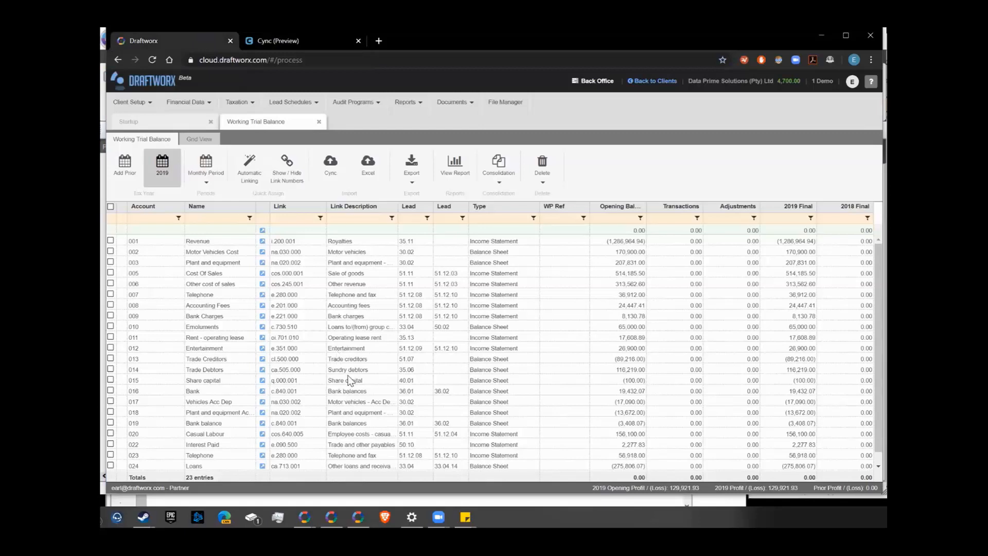
click(285, 41)
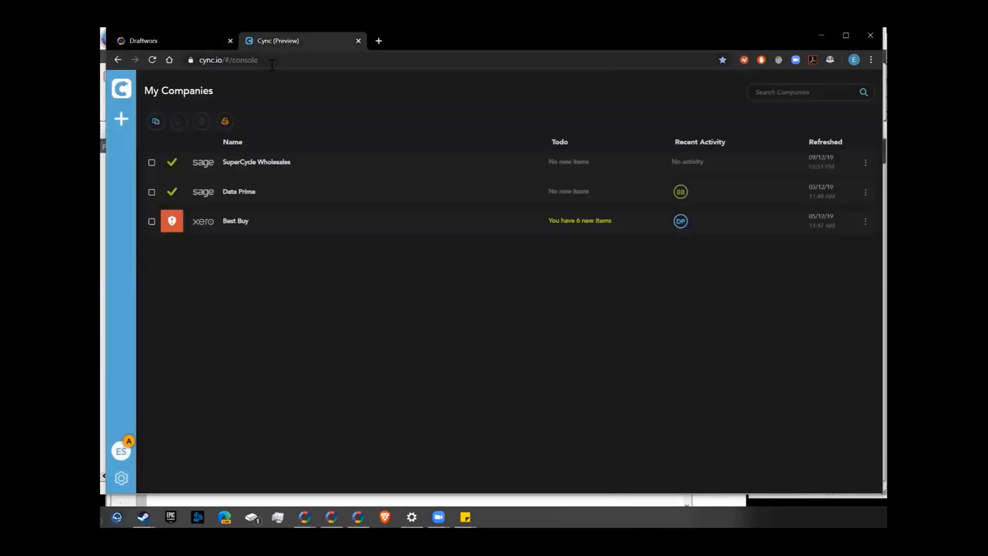
Look at the company-linking wizard, then close it to show SuperCycle Wholesales' Cync Hub dashboard
click(131, 122)
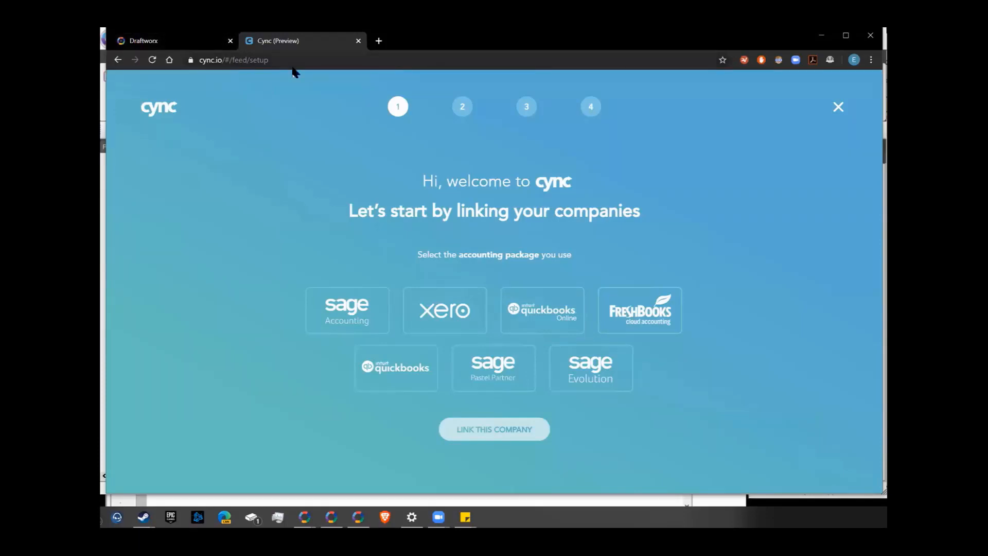
click(175, 41)
click(282, 43)
click(839, 107)
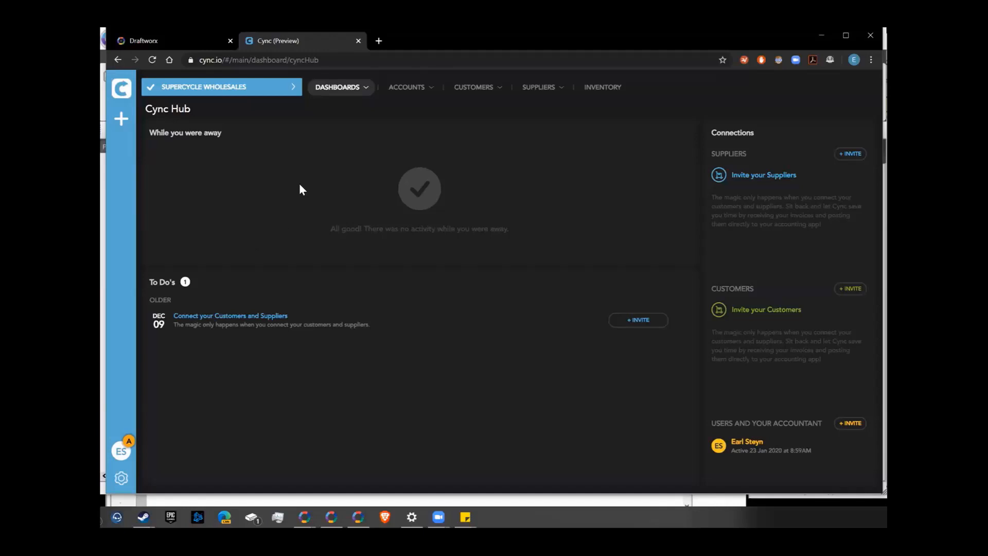
Open SuperCycle Wholesales' dashboard and view its list of accounts
click(149, 88)
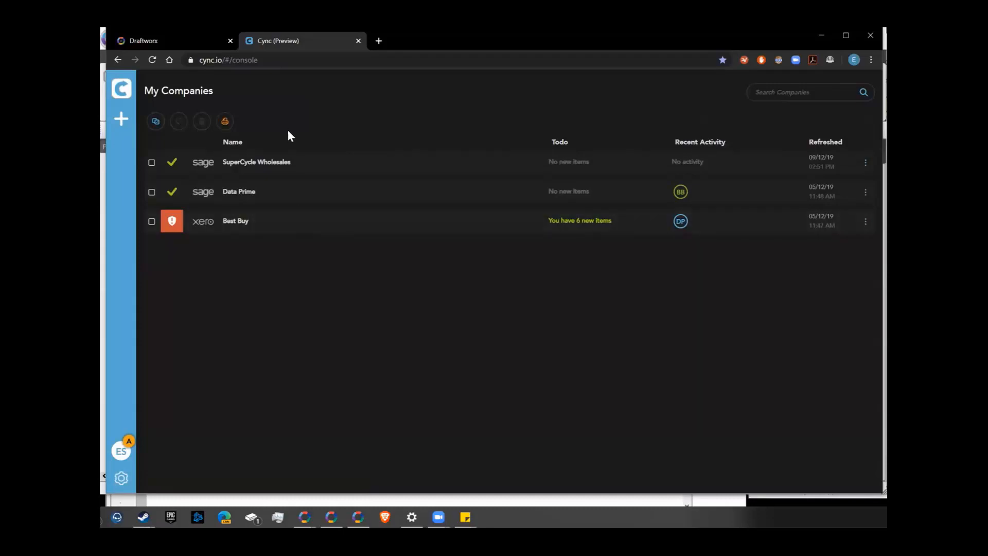
click(248, 163)
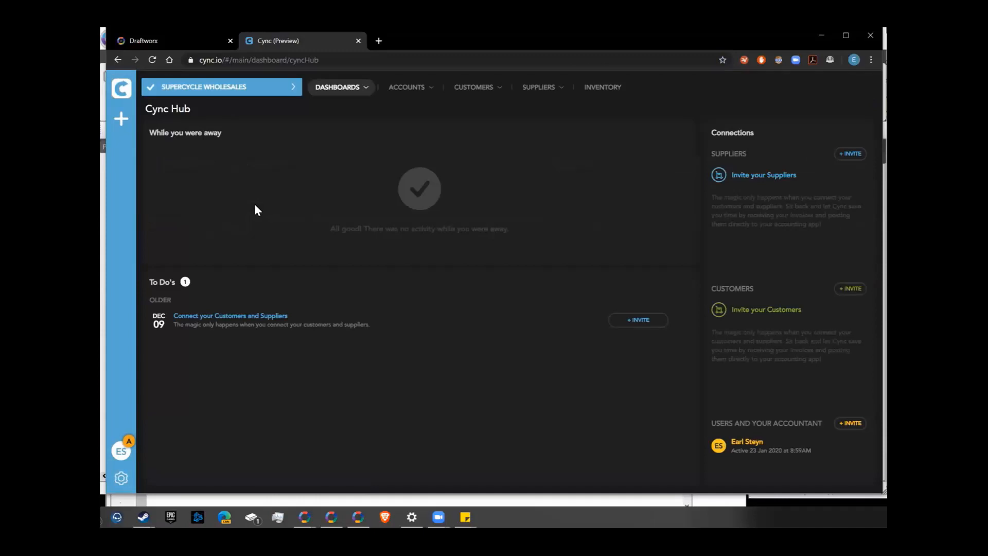
click(411, 88)
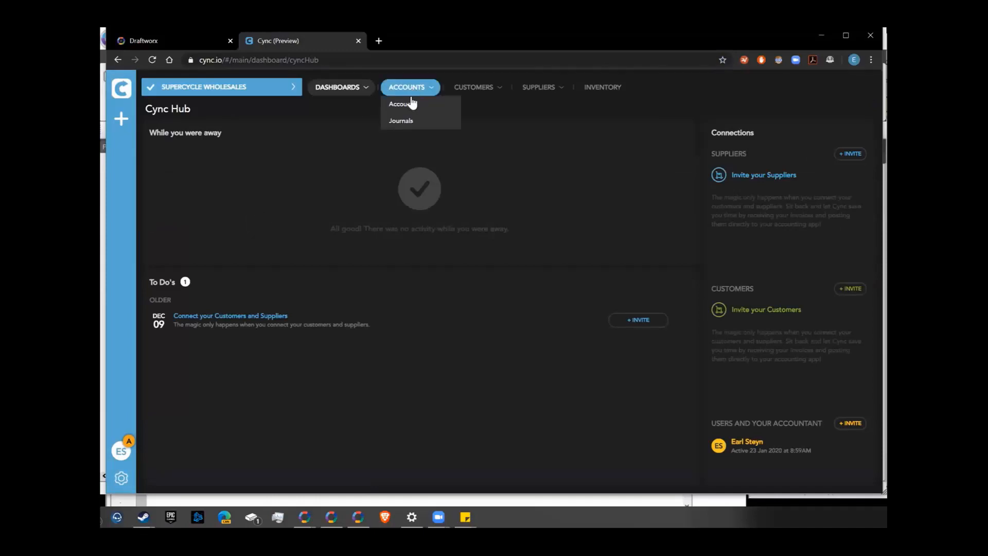
click(404, 103)
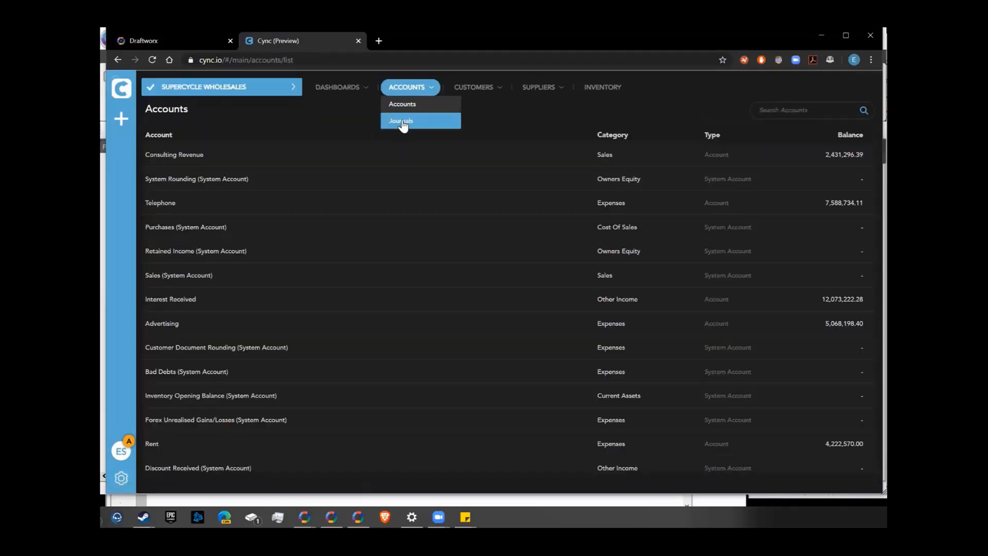
Review the posted journals, customers and supplier options, then return to My Companies
click(403, 121)
click(466, 91)
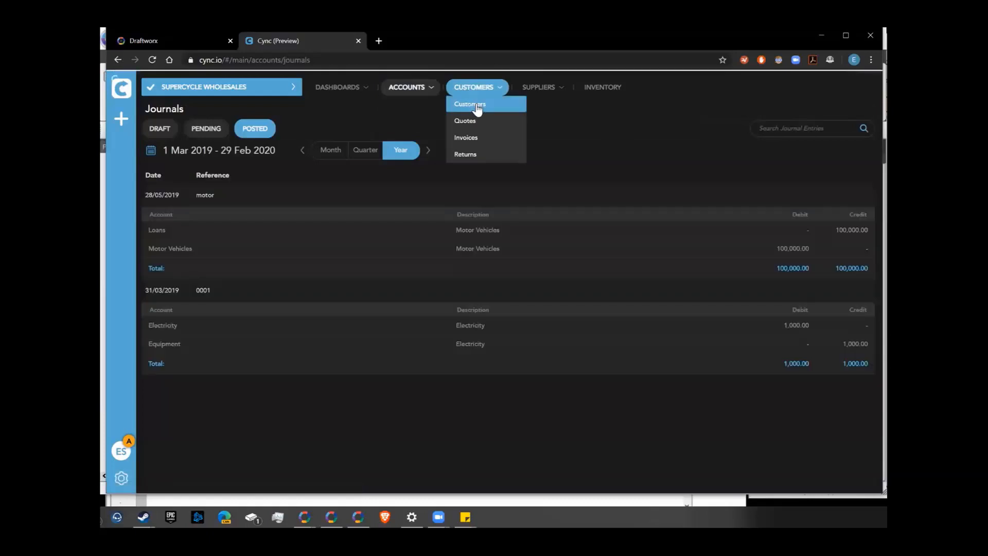
click(470, 104)
click(554, 89)
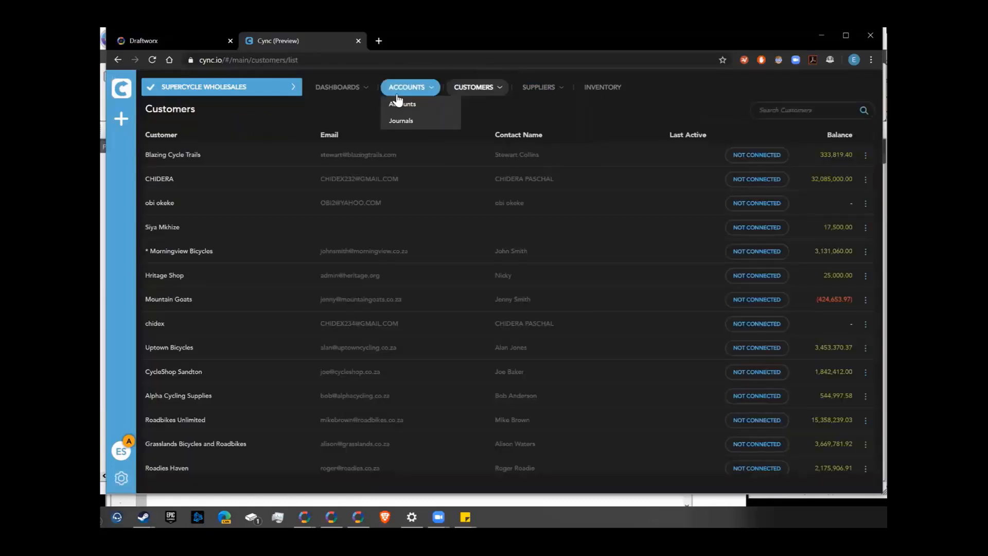
mouse_move(342, 96)
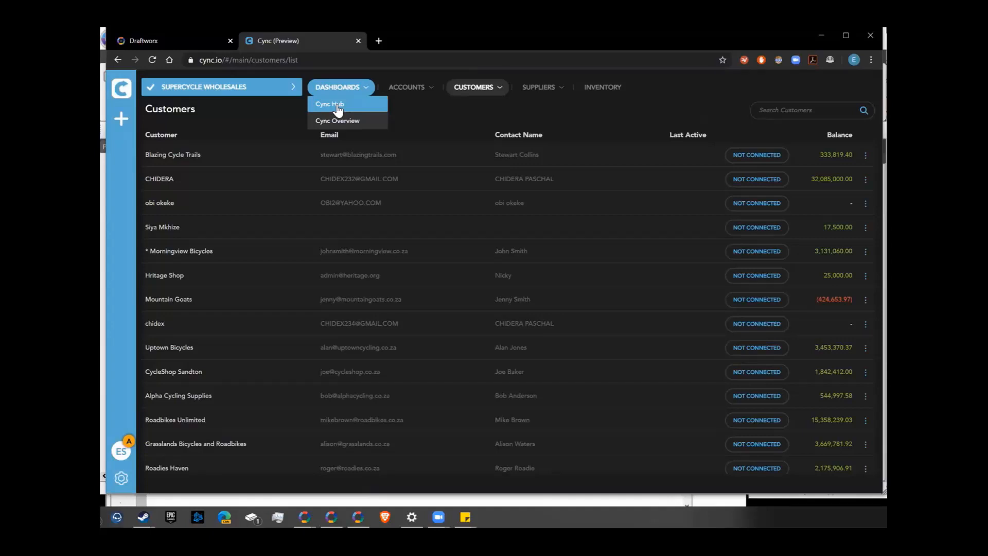
click(124, 94)
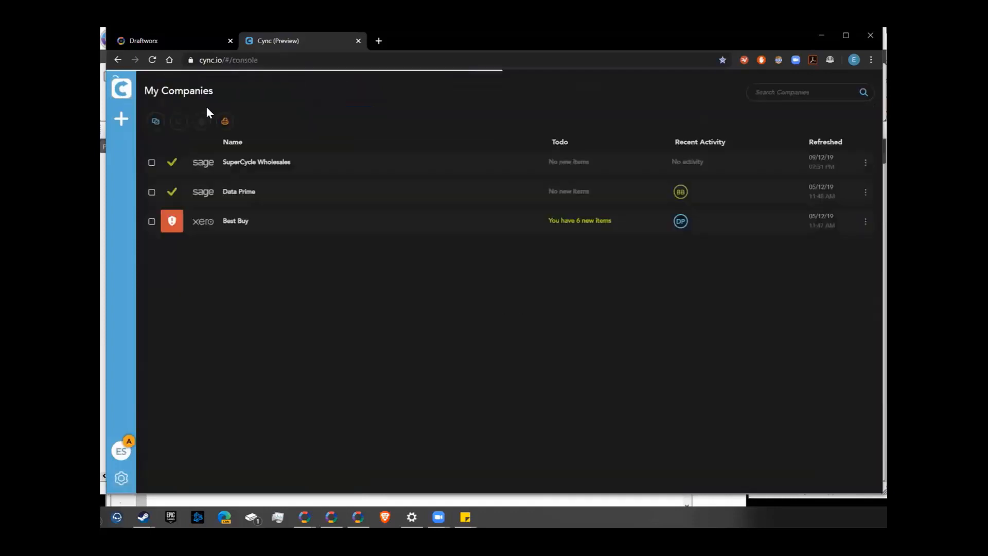
Open Best Buy's Cync Hub to review its Data Prime supplier invoices, then go back to My Companies
click(240, 222)
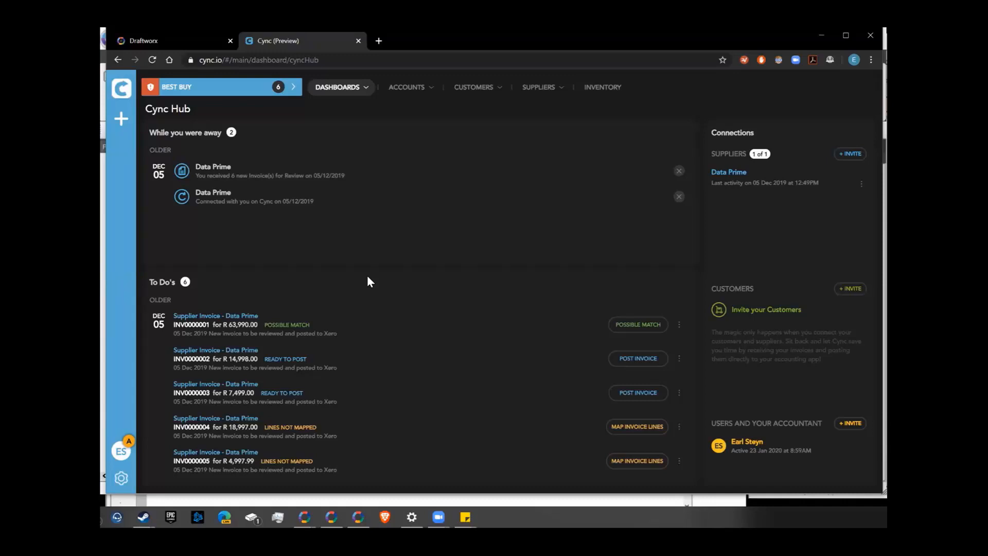
click(122, 88)
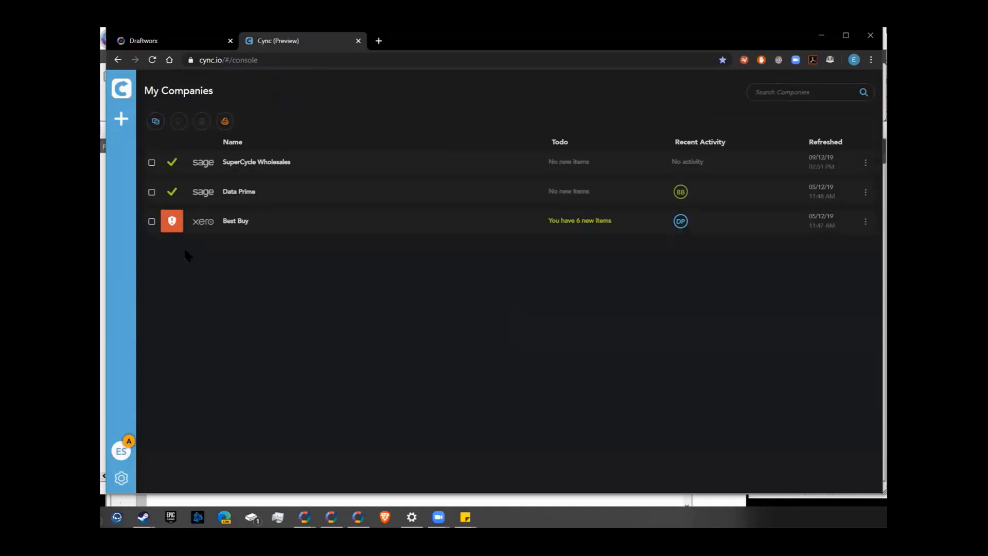
Return to Draftworx and open the client's IFRS SME+ Financials workbook
click(196, 39)
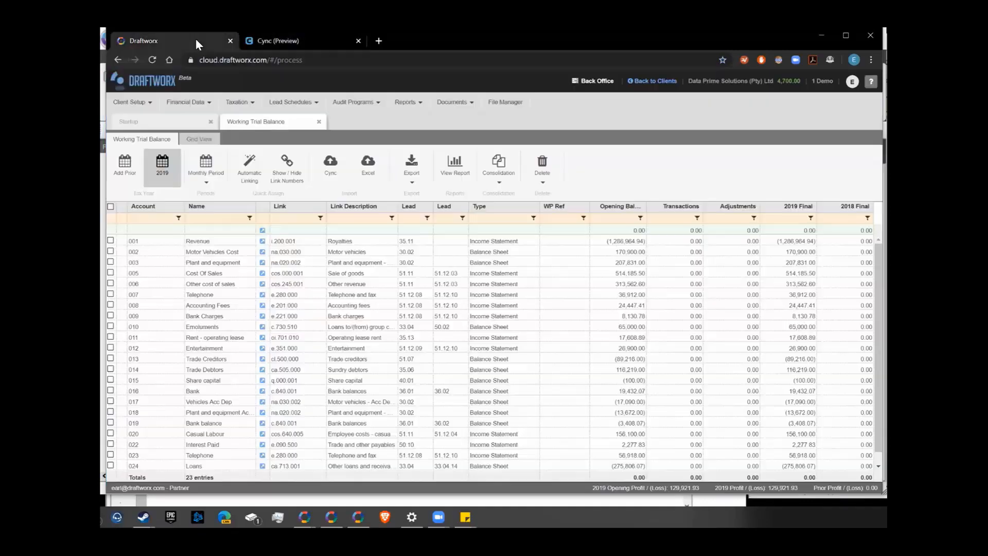
click(193, 101)
click(201, 180)
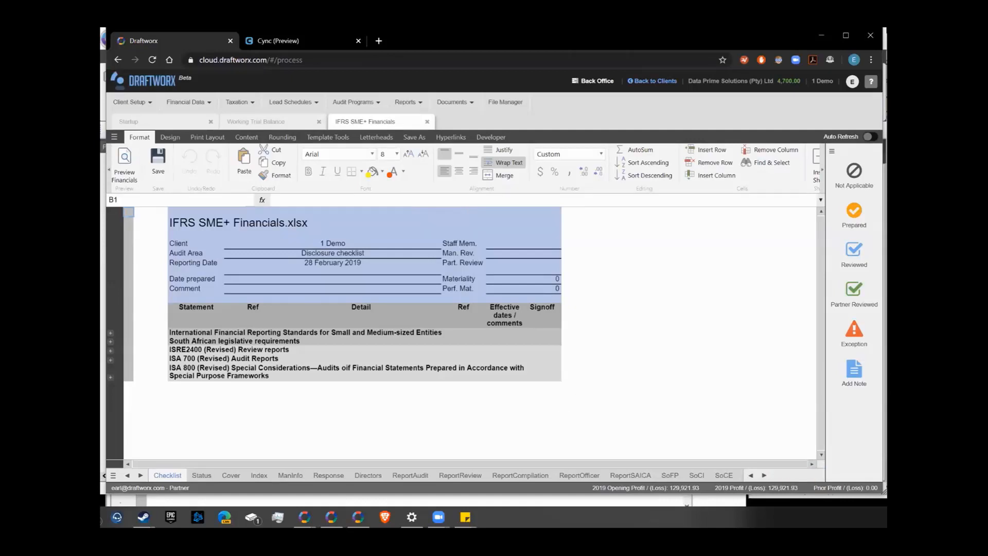
Browse the SoFP, SoCI, SoCE and ReportSAICA sheets, ending on the Statement of Changes in Equity
click(670, 476)
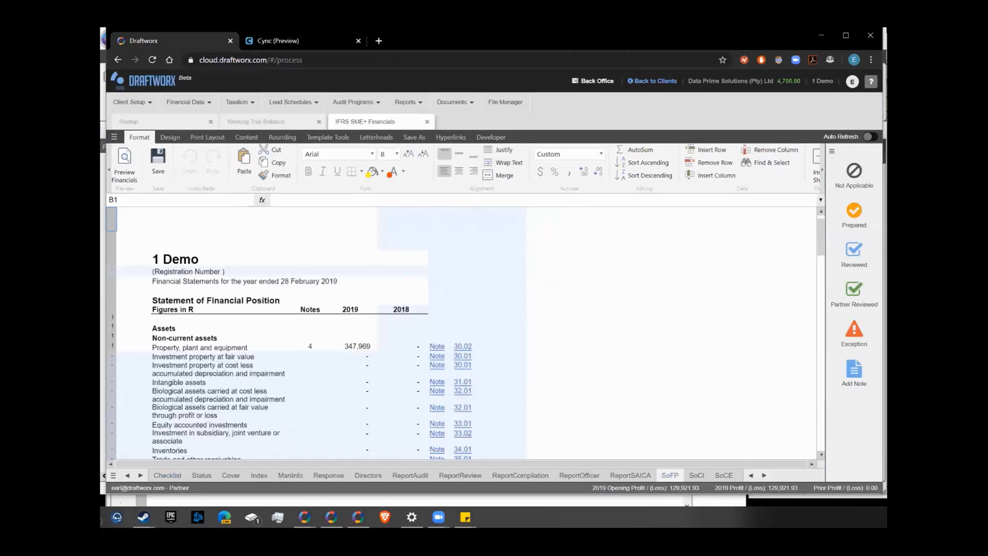
click(697, 476)
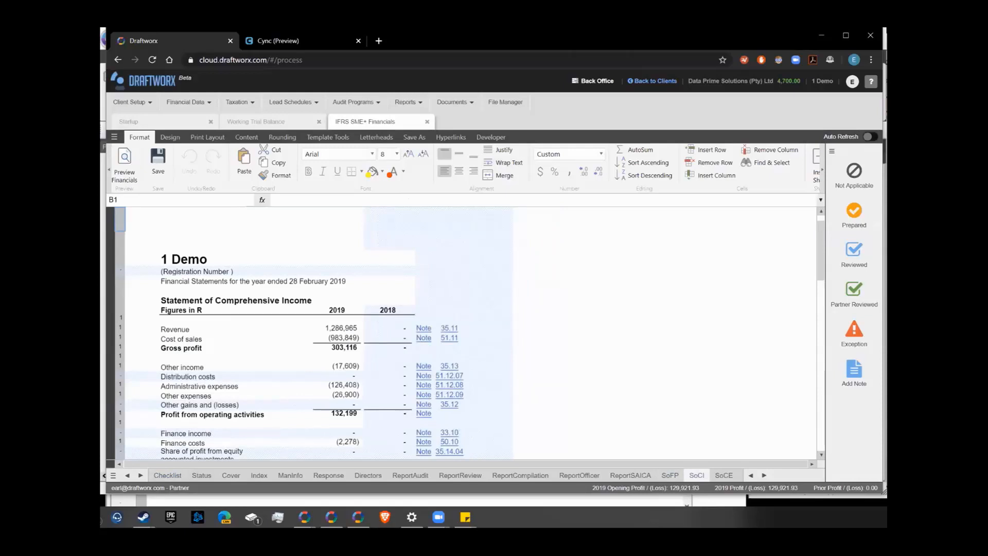
click(724, 476)
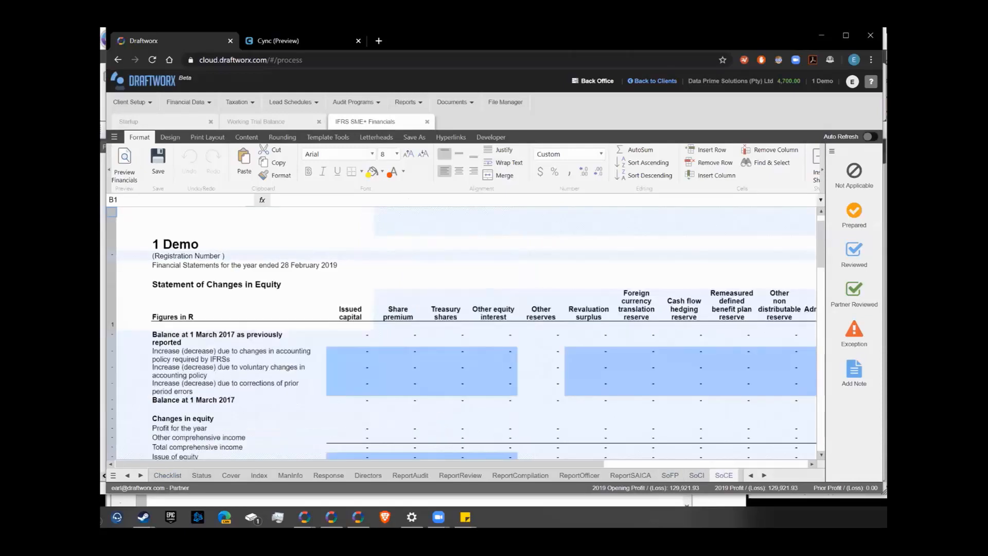
click(631, 475)
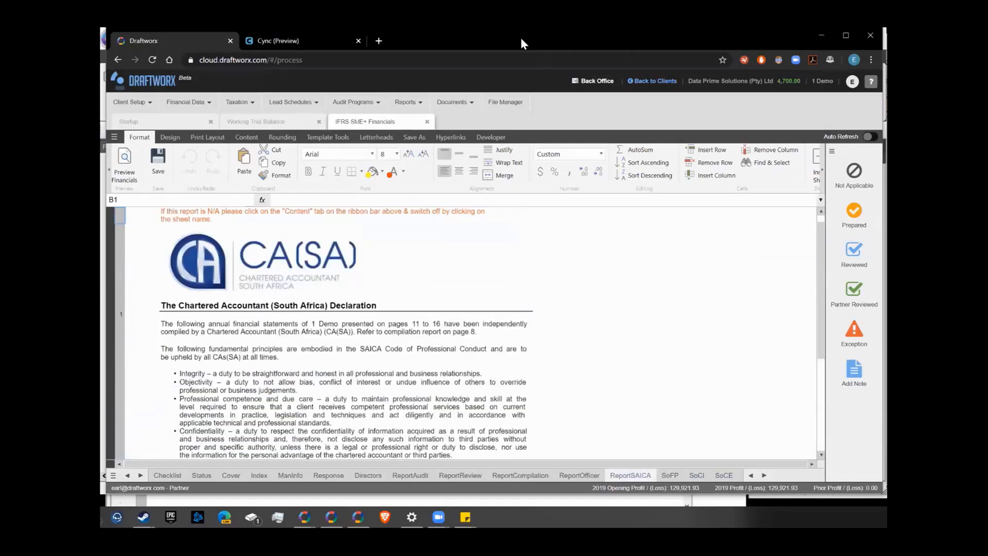
drag(521, 40, 526, 43)
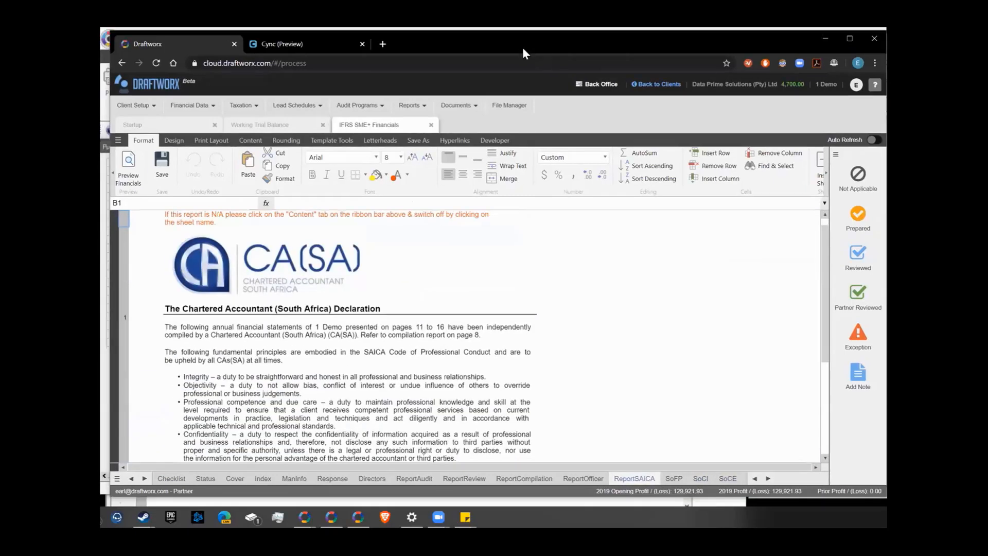
click(700, 478)
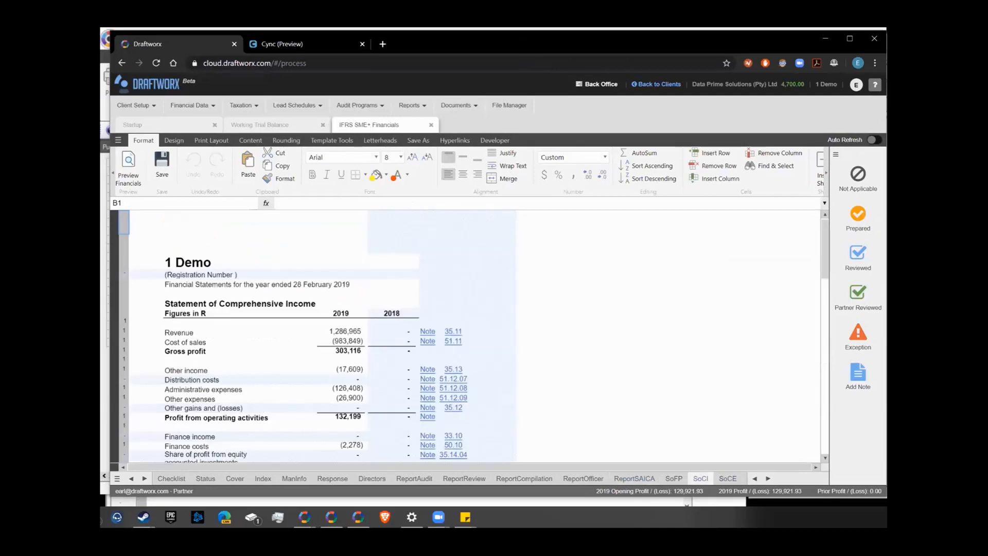
click(728, 478)
click(145, 108)
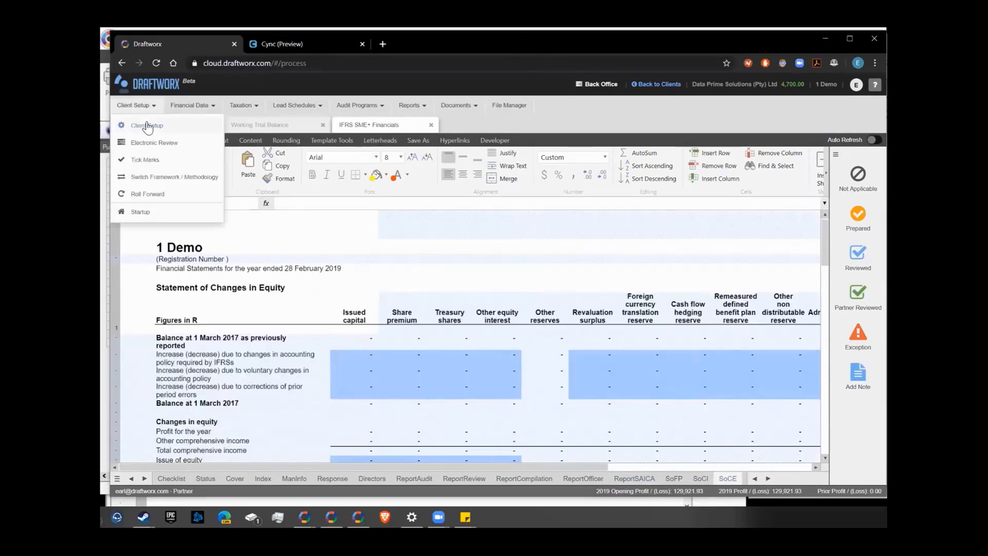
View the client's company details setup, then open the add-client form from the client list
click(147, 126)
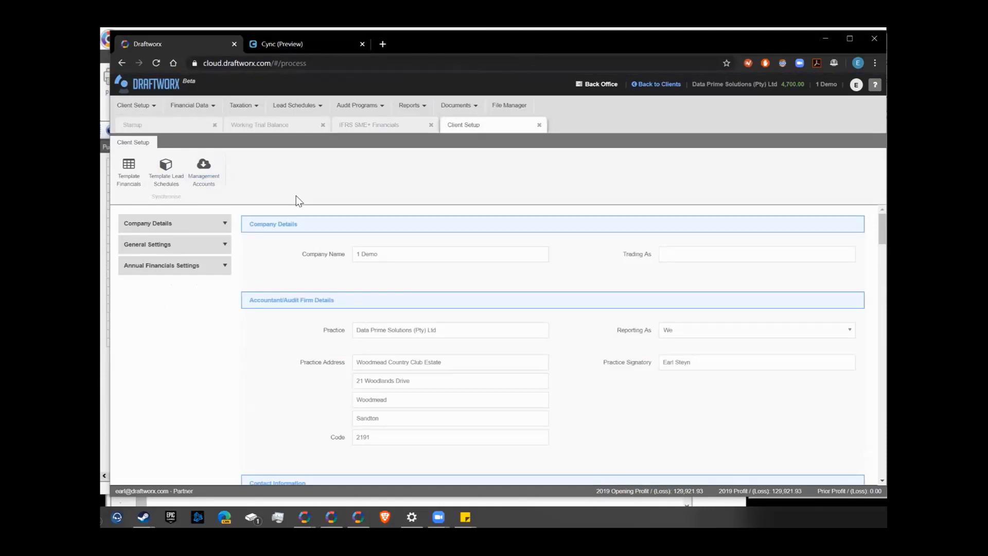
click(138, 85)
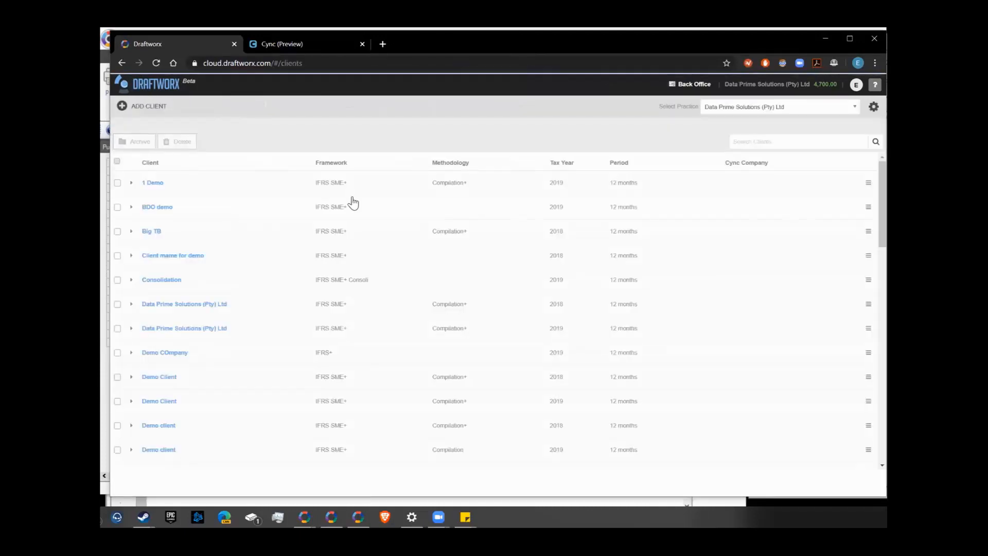
click(121, 106)
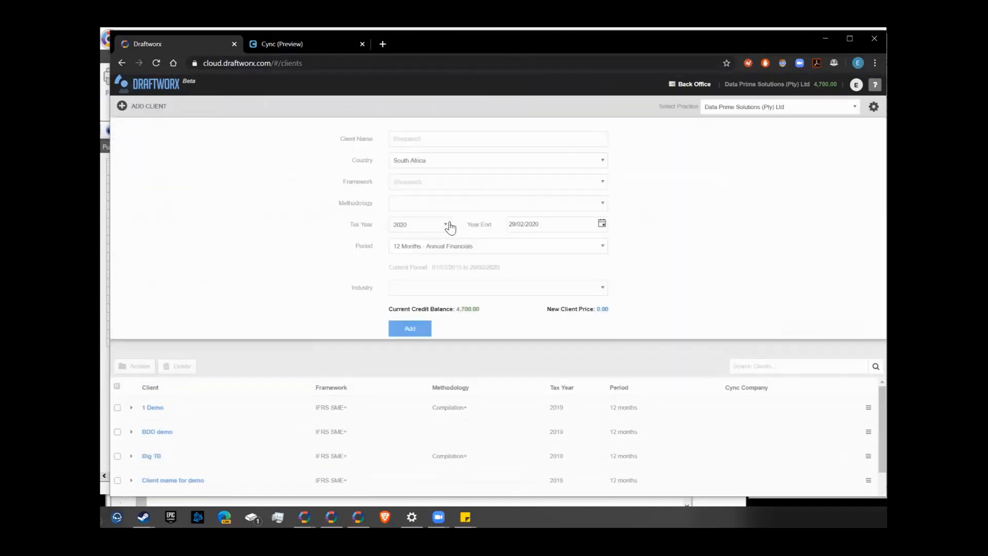
Browse the methodology and reporting framework lists on the new-client form without choosing one
click(603, 204)
click(601, 181)
click(599, 181)
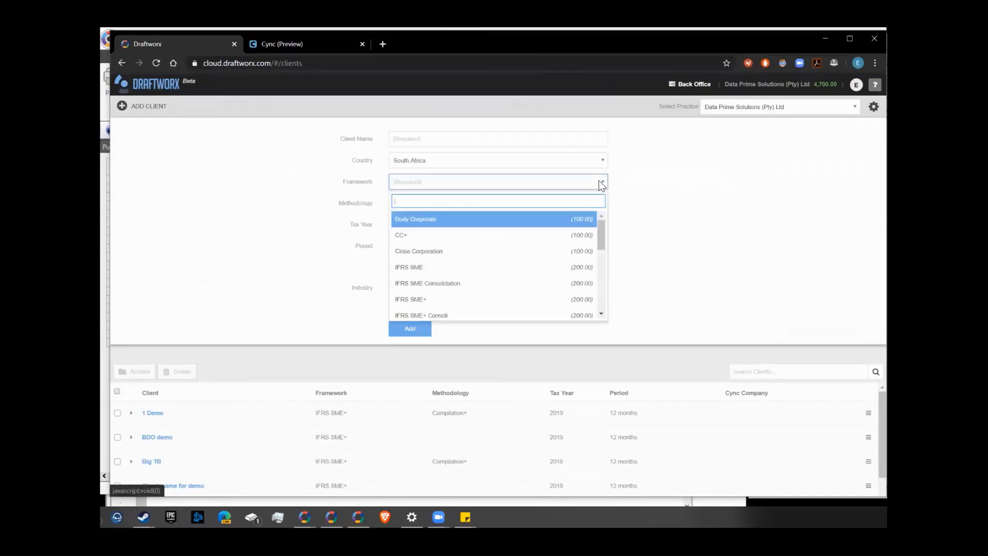
scroll(468, 296, down, 5)
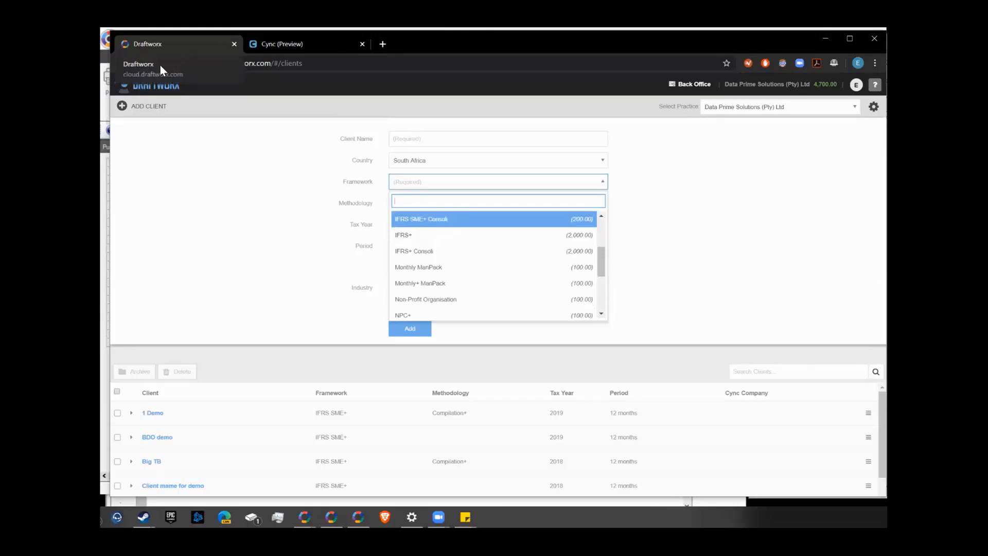
click(152, 89)
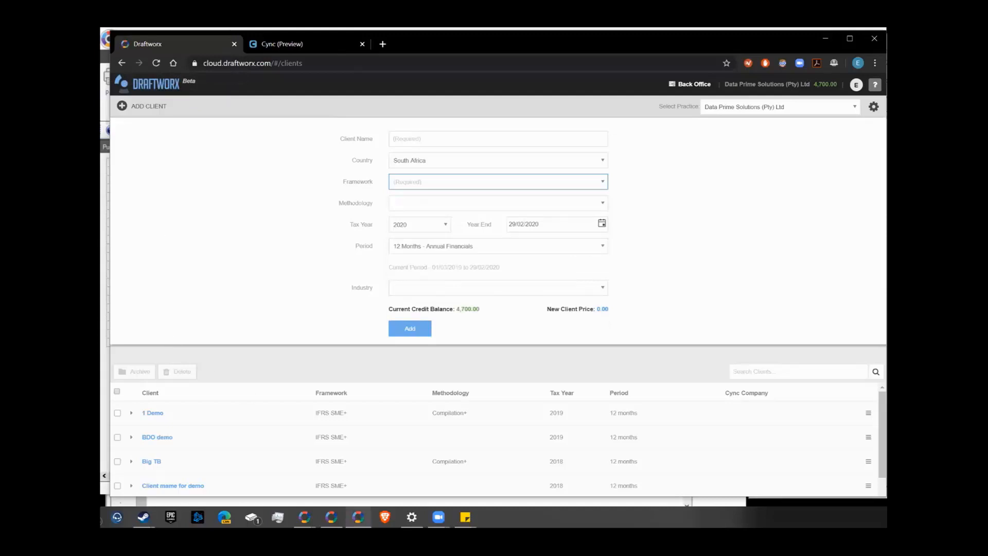
click(358, 517)
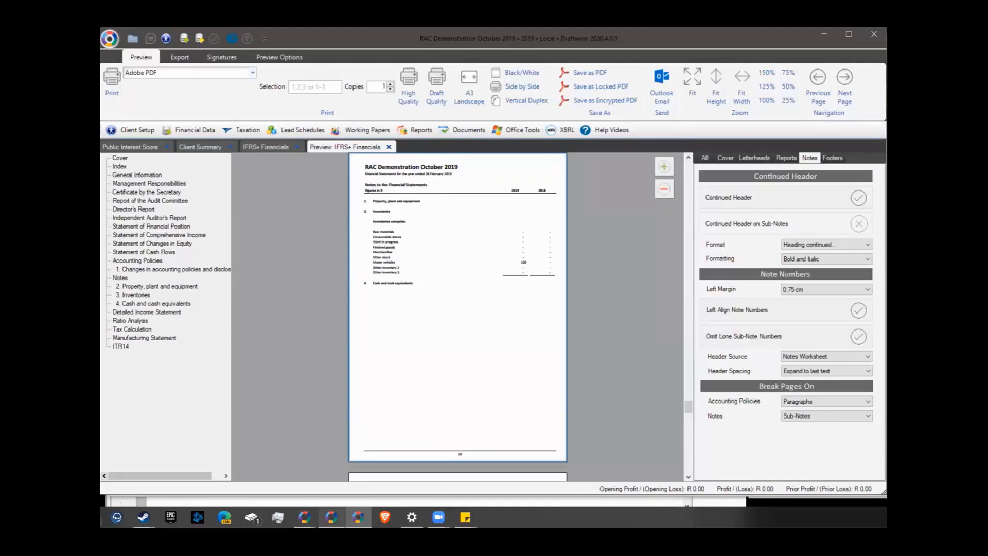
mouse_move(305, 517)
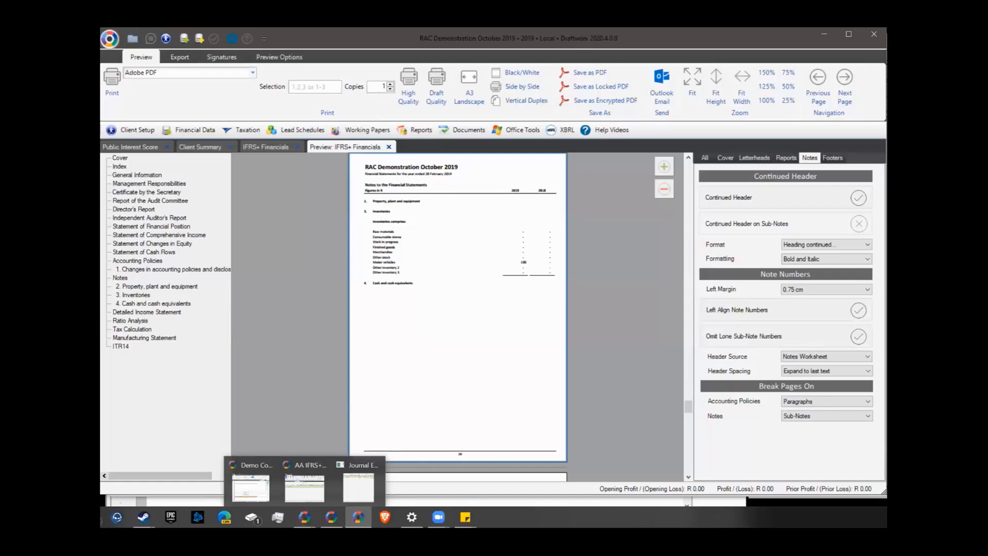
click(438, 517)
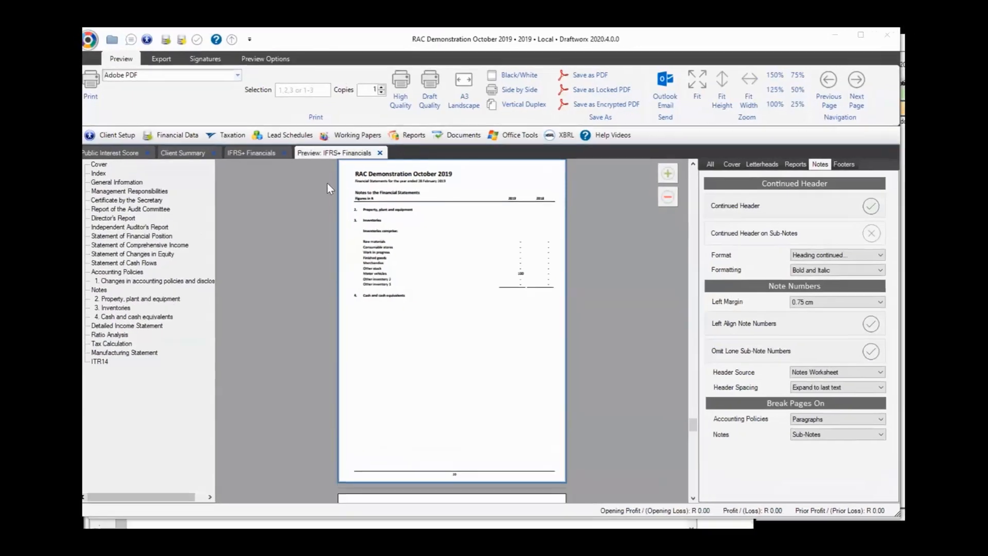
Return to the desktop app and switch to its IFRS SME+ Financials sheet
click(835, 35)
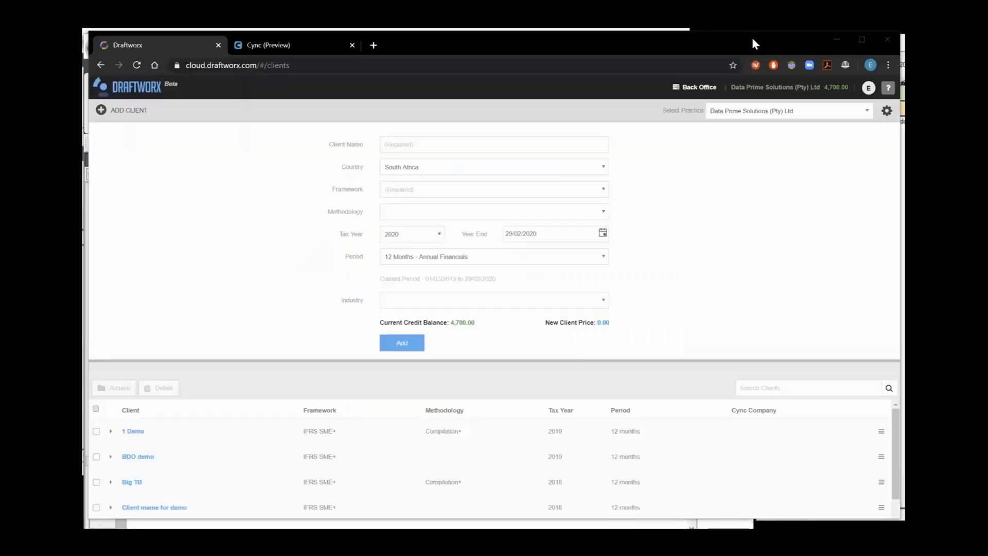
click(836, 39)
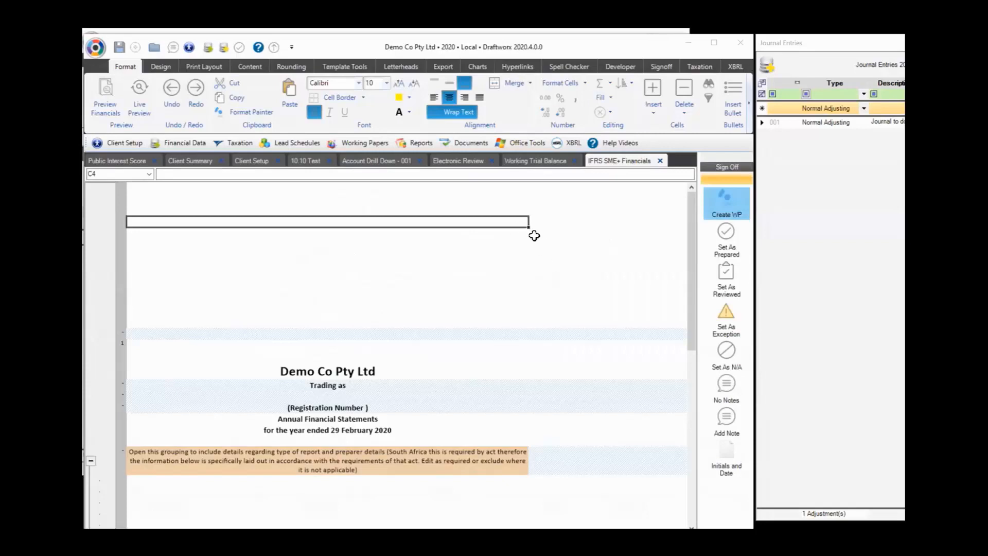
click(291, 142)
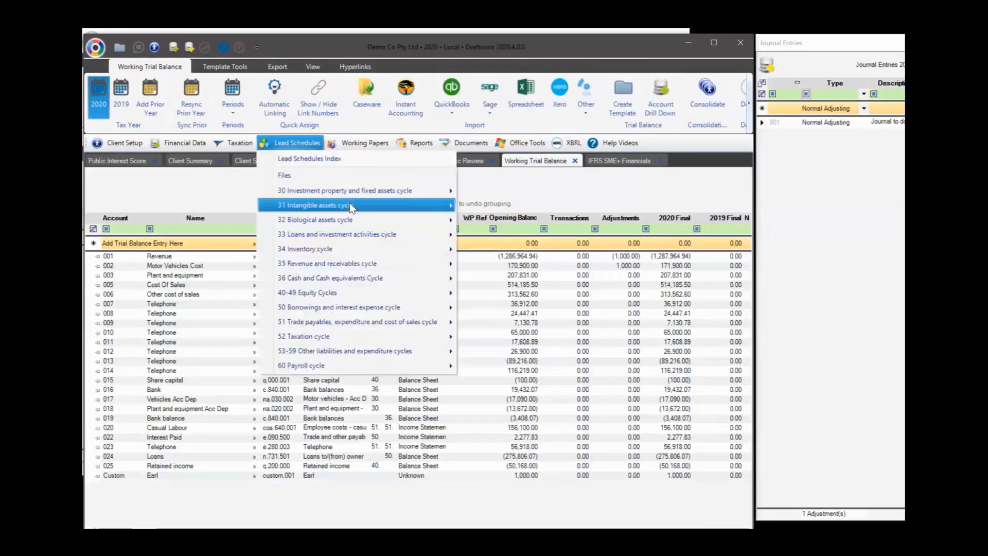
mouse_move(423, 205)
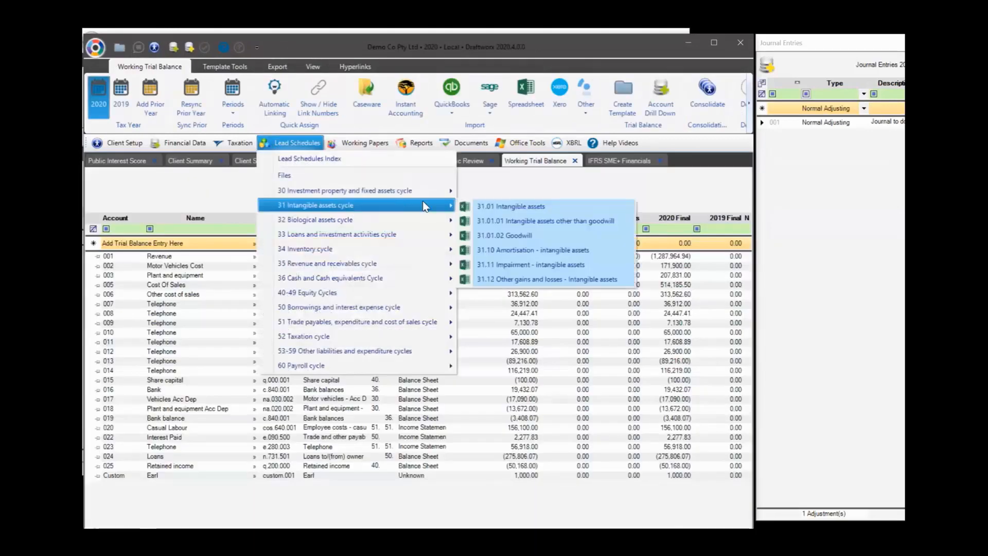
click(599, 178)
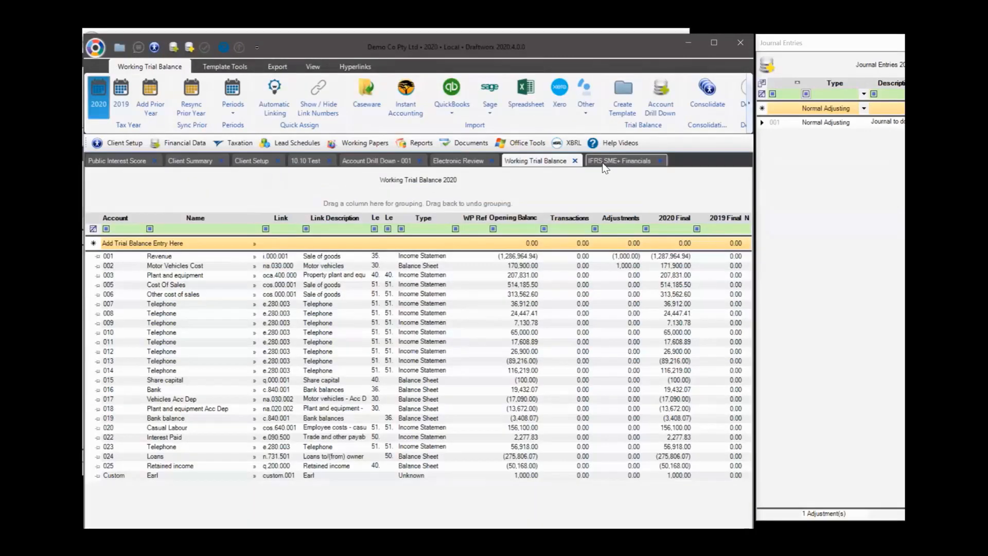
click(603, 163)
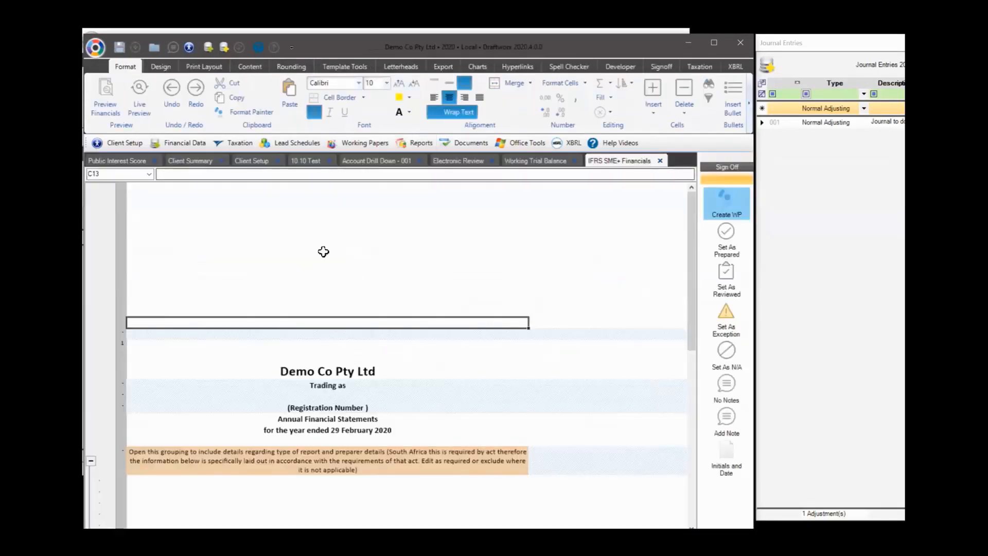
Hyperlink cell C8 to planning paper 12.10 and cell C11 to lead schedule 30.12
click(515, 69)
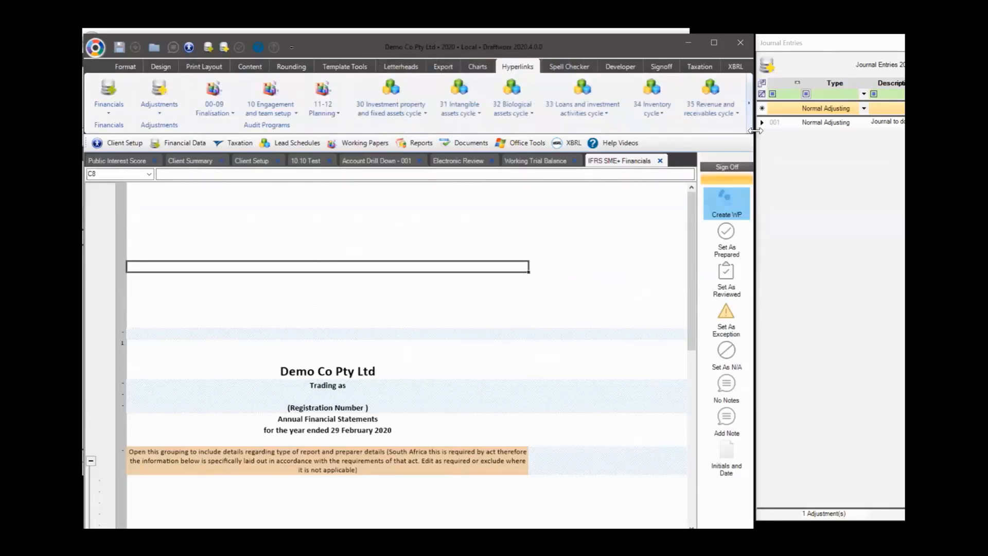
drag(833, 113, 899, 113)
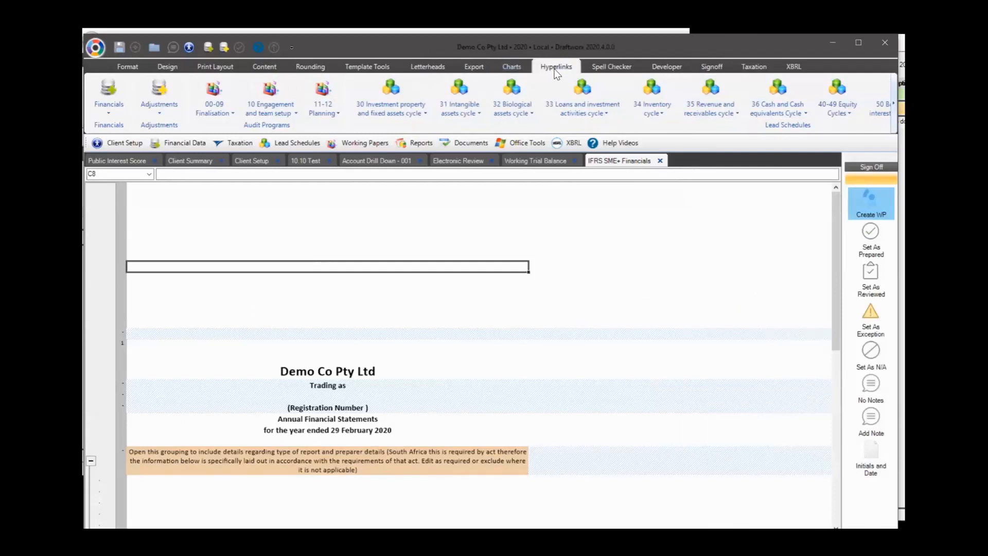
click(324, 113)
click(328, 128)
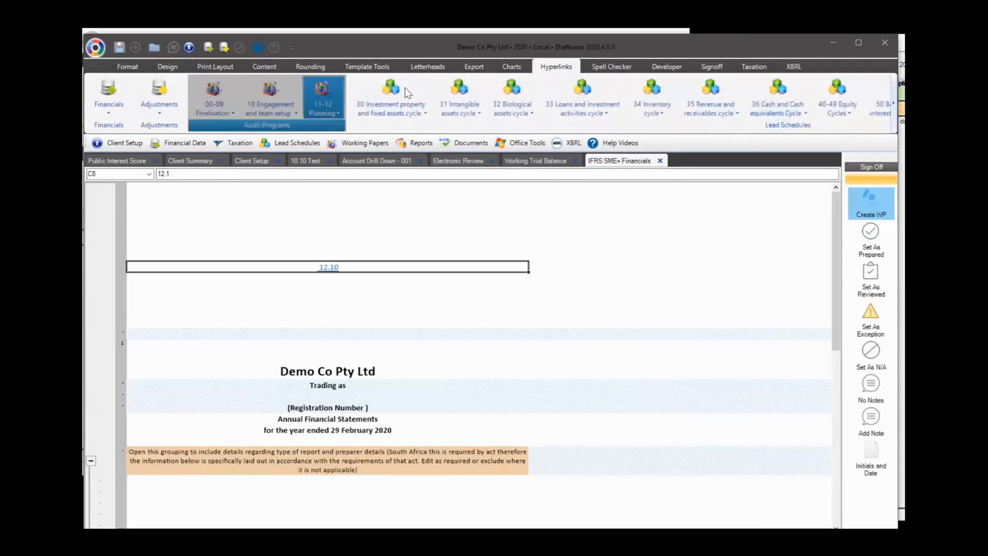
click(410, 106)
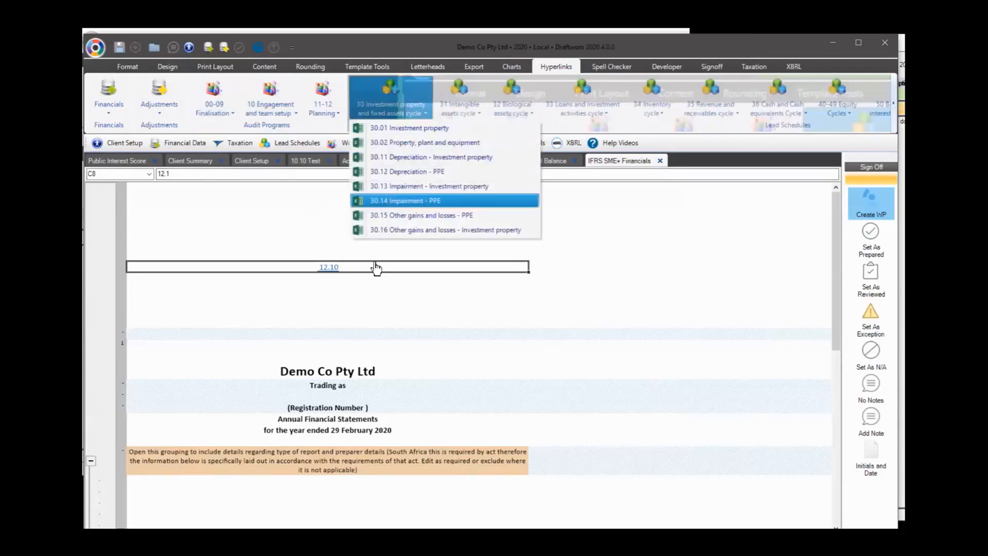
click(376, 300)
click(422, 115)
click(455, 172)
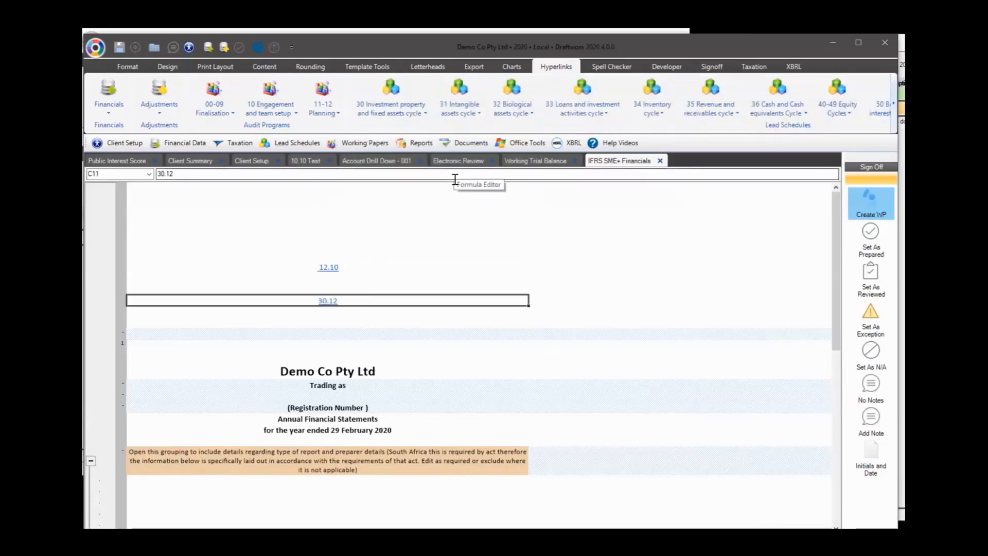
Open the 40.11 Other comprehensive income lead schedule under 40-49 Equity Cycles
click(291, 144)
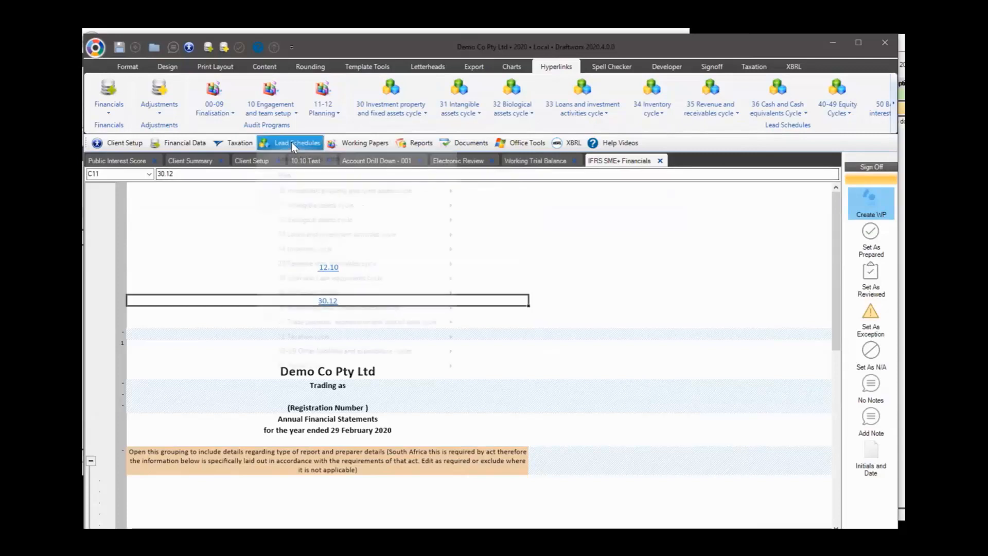
mouse_move(401, 295)
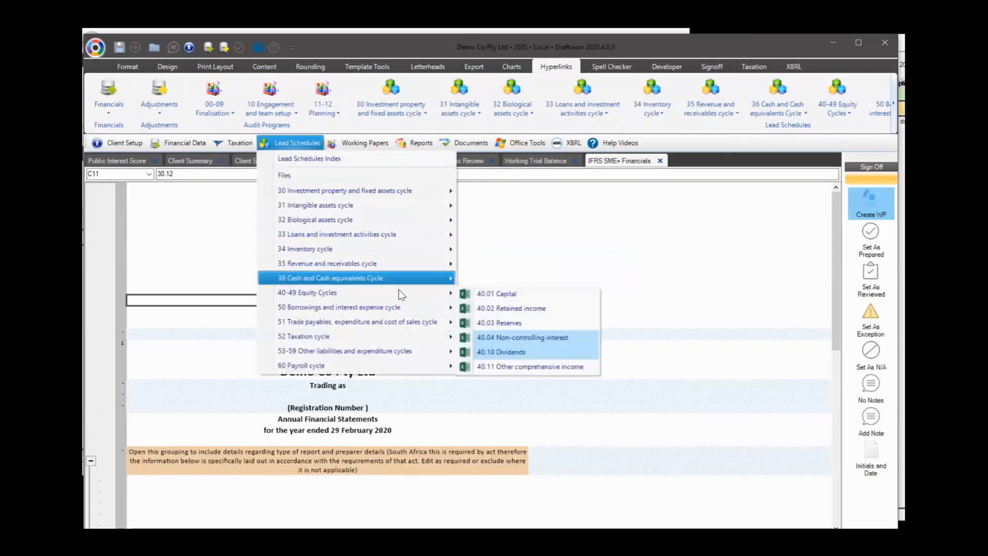
click(504, 311)
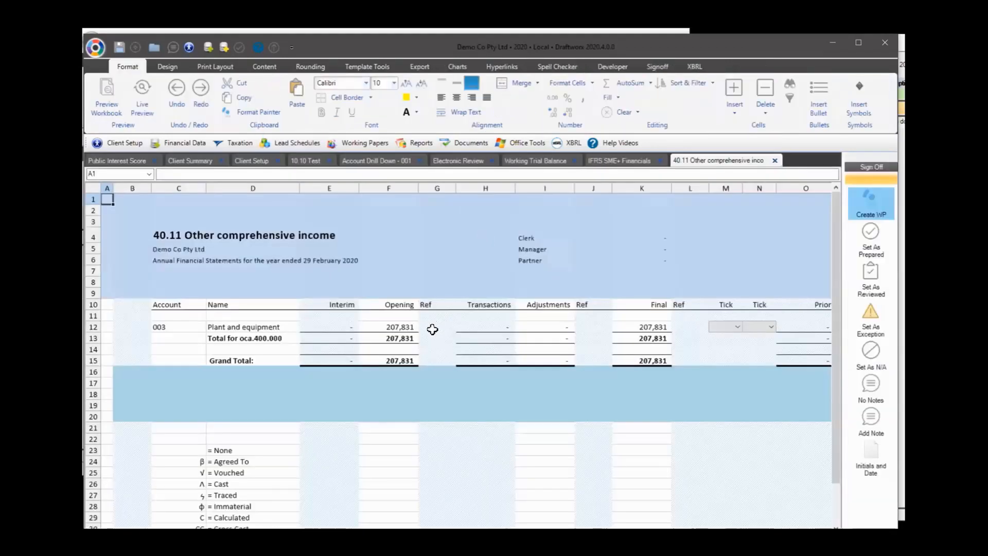
Link cell G12 to 12.10 Understanding the nature of the entity, then switch to the cloud version
click(433, 327)
click(503, 68)
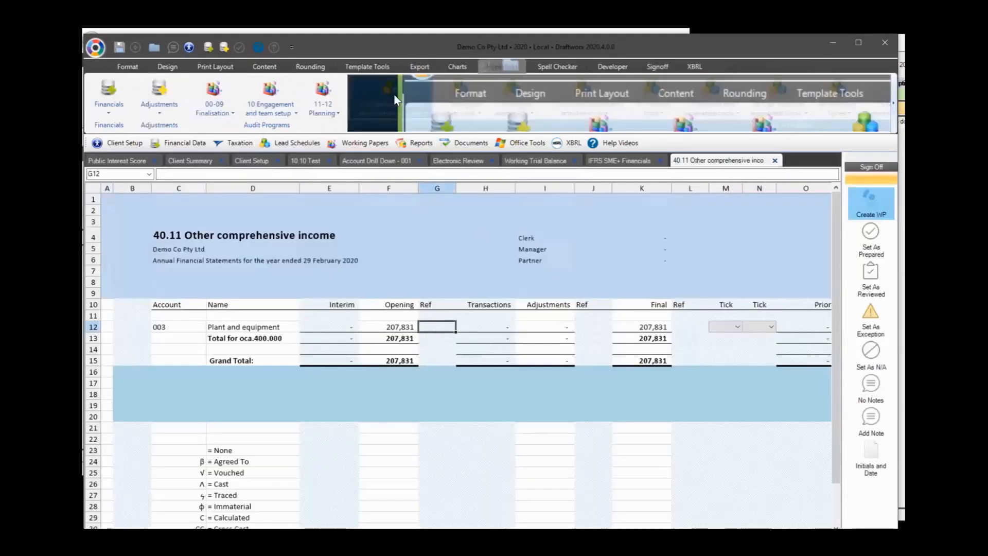
click(324, 98)
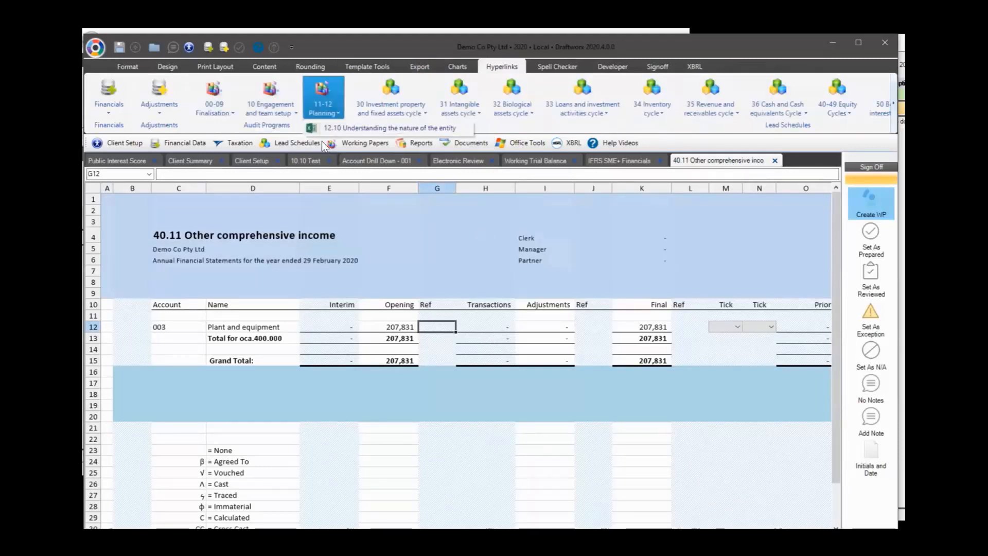
click(339, 129)
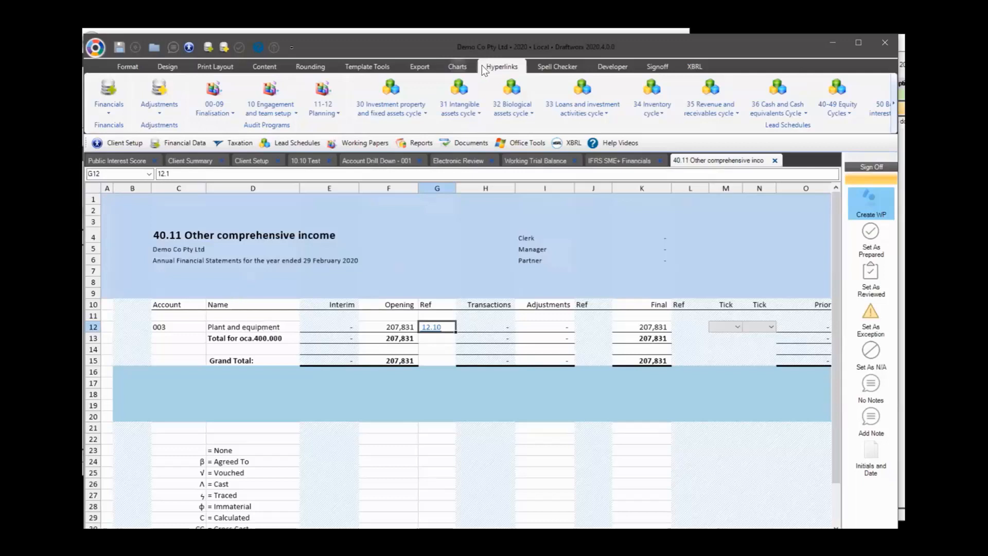
key(alt+Tab)
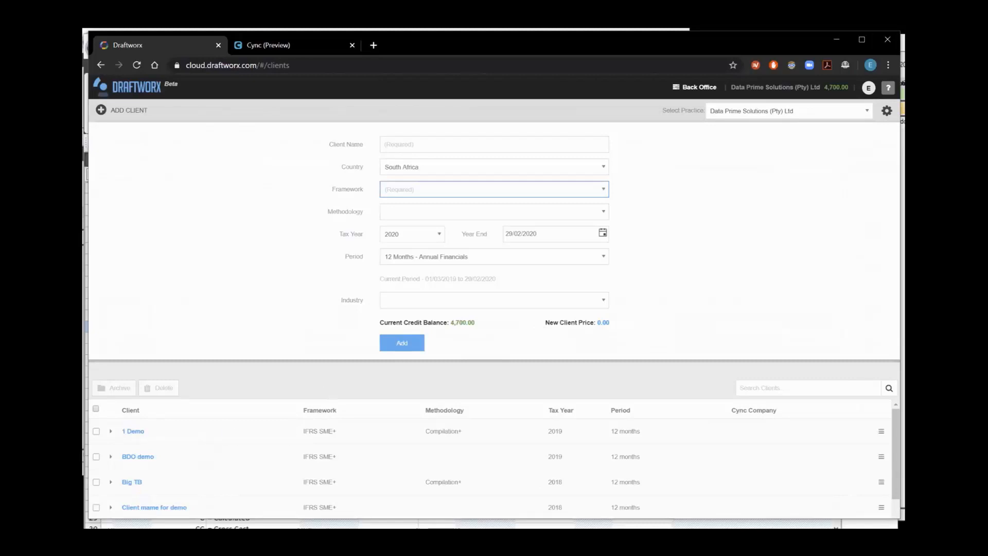
Open the 1 Demo client's Working Trial Balance, then its IFRS SME+ Financials disclosure Checklist
click(134, 432)
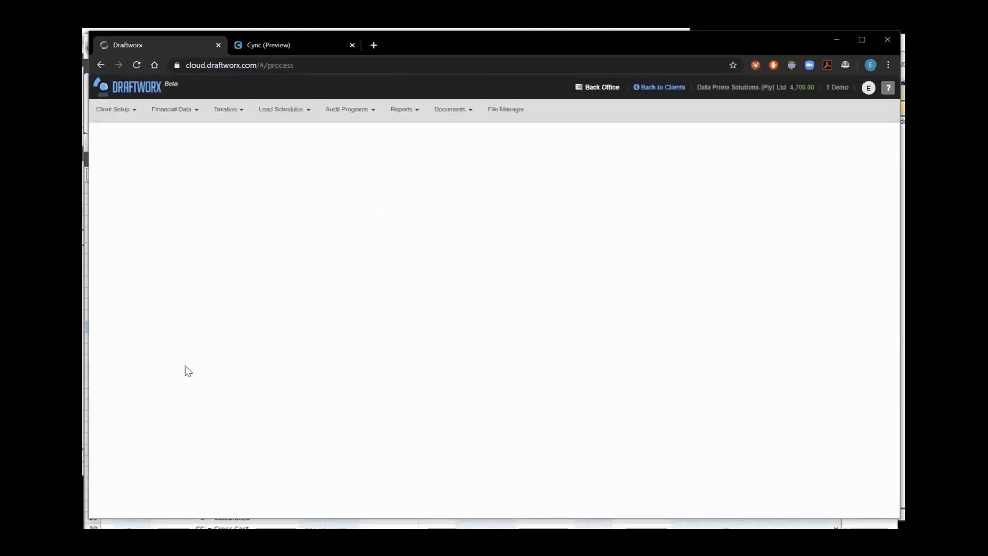
click(188, 111)
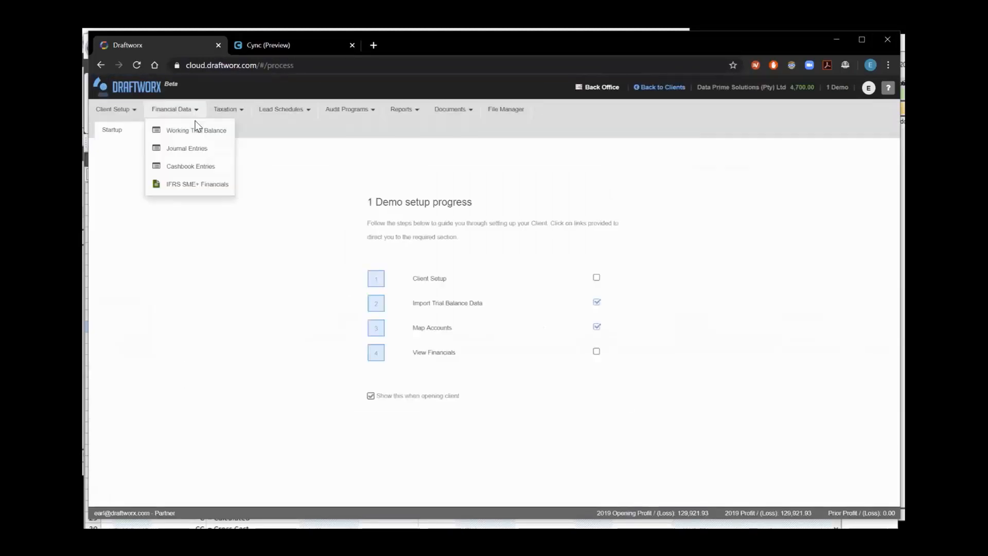
click(198, 129)
click(171, 109)
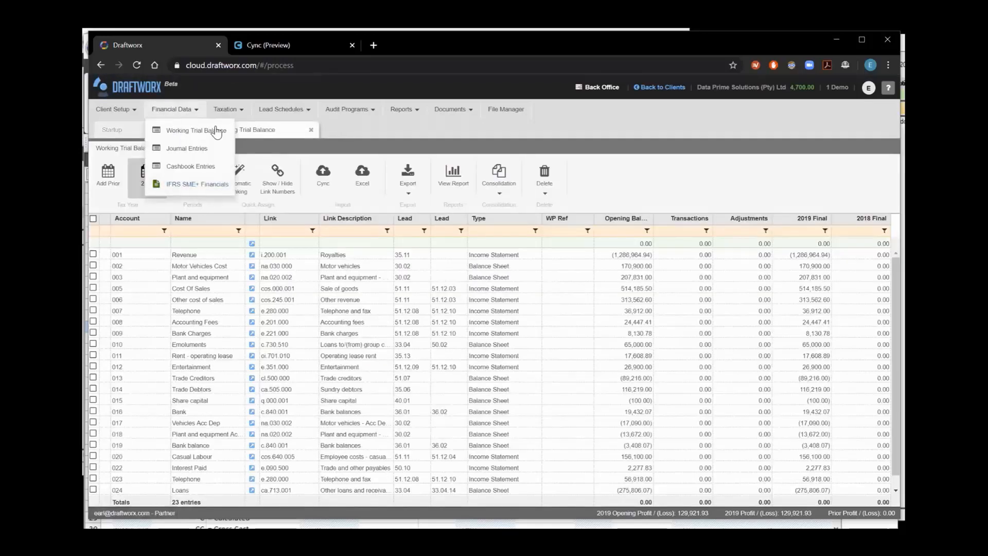
click(195, 186)
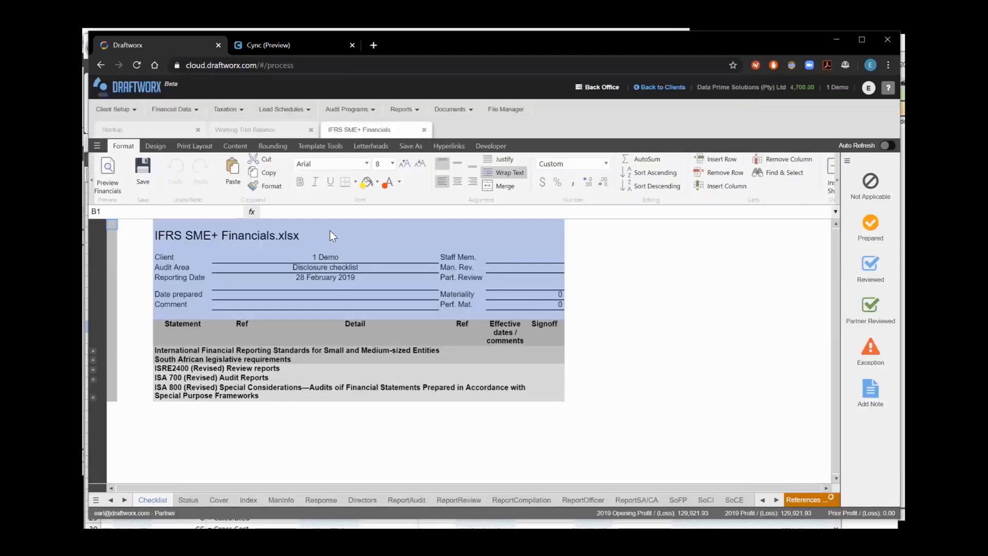
Show the linkable file list for the cloud financials and browse the Directors and ReportAudit sheets
click(449, 146)
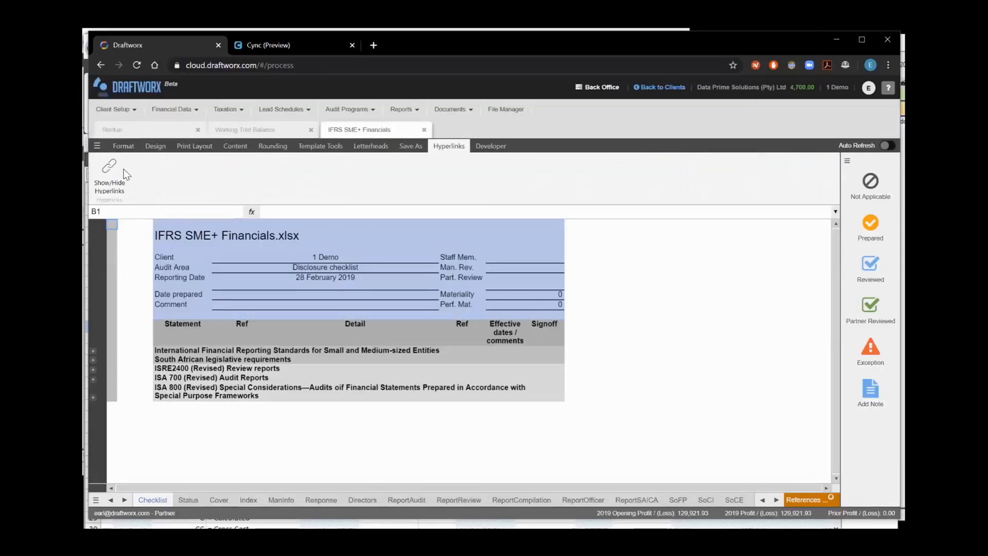
click(109, 172)
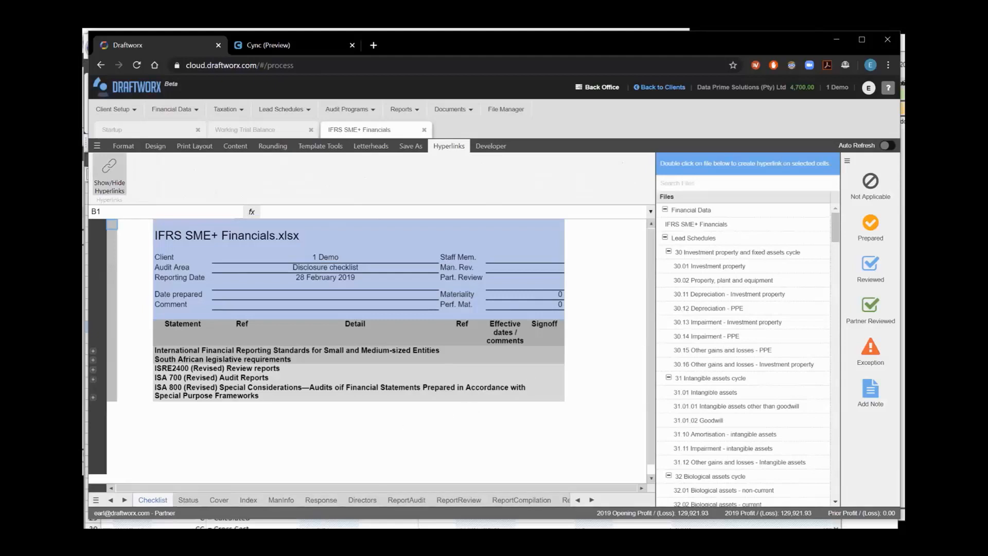
click(321, 501)
click(363, 500)
click(407, 500)
scroll(419, 382, down, 1)
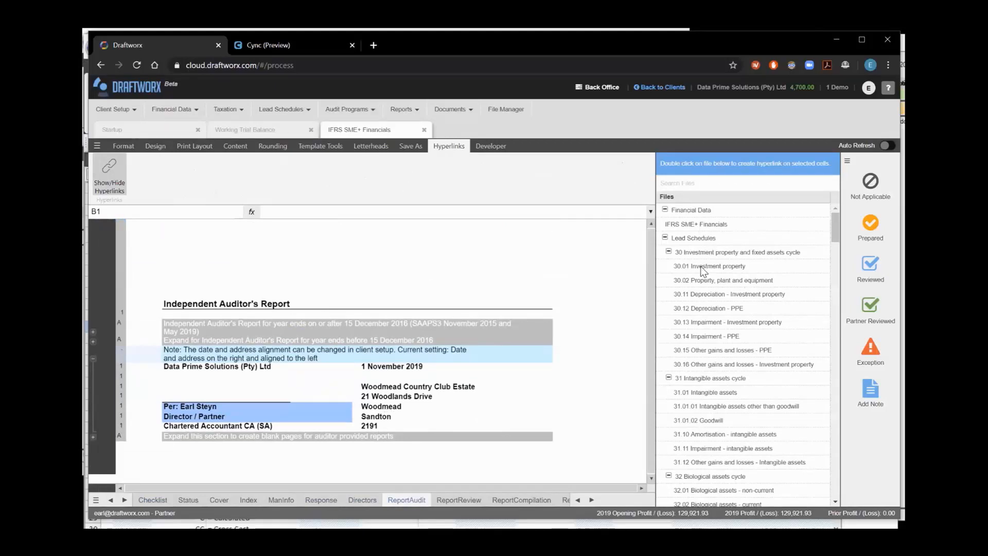
Move through the sheet tabs to Notes2 and select cell J81
click(592, 500)
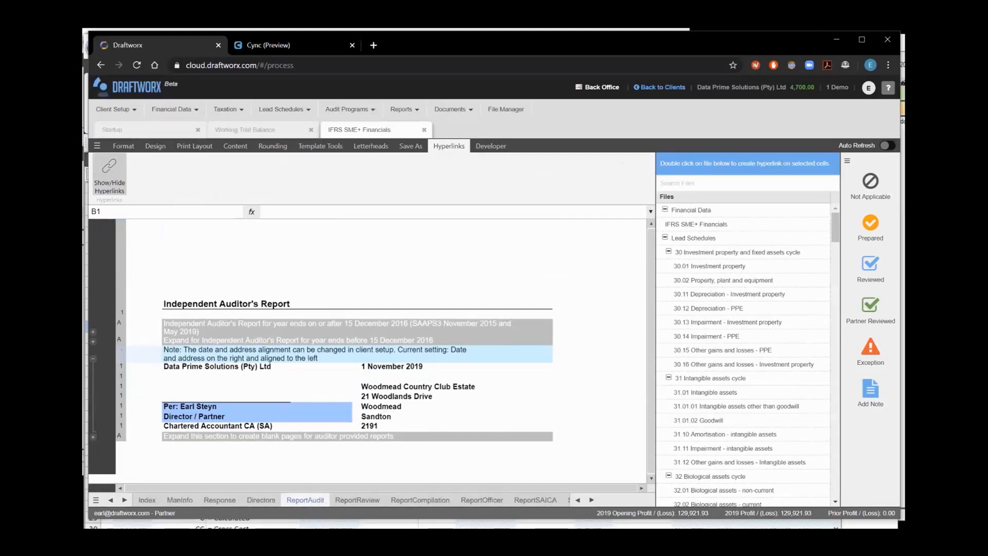
click(592, 500)
click(592, 499)
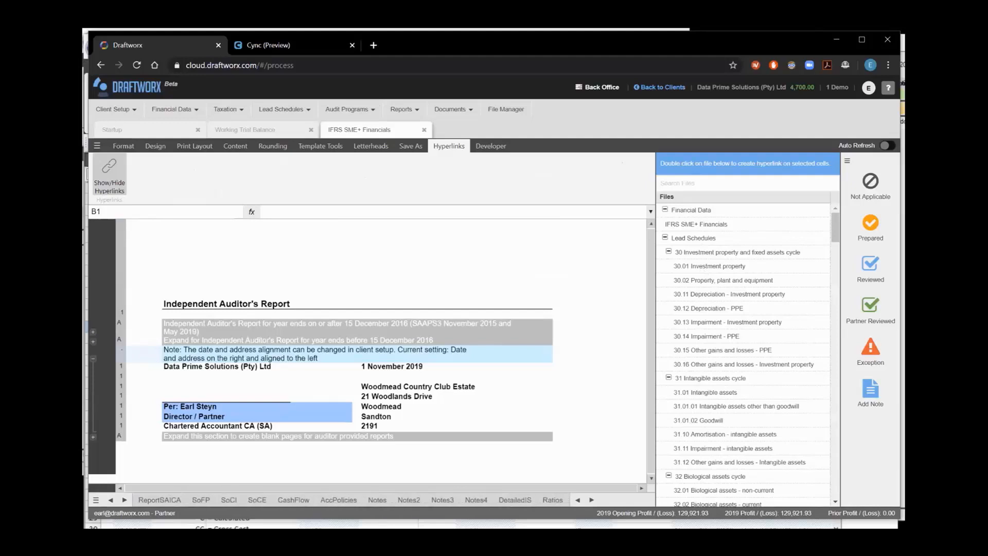
click(408, 500)
click(429, 361)
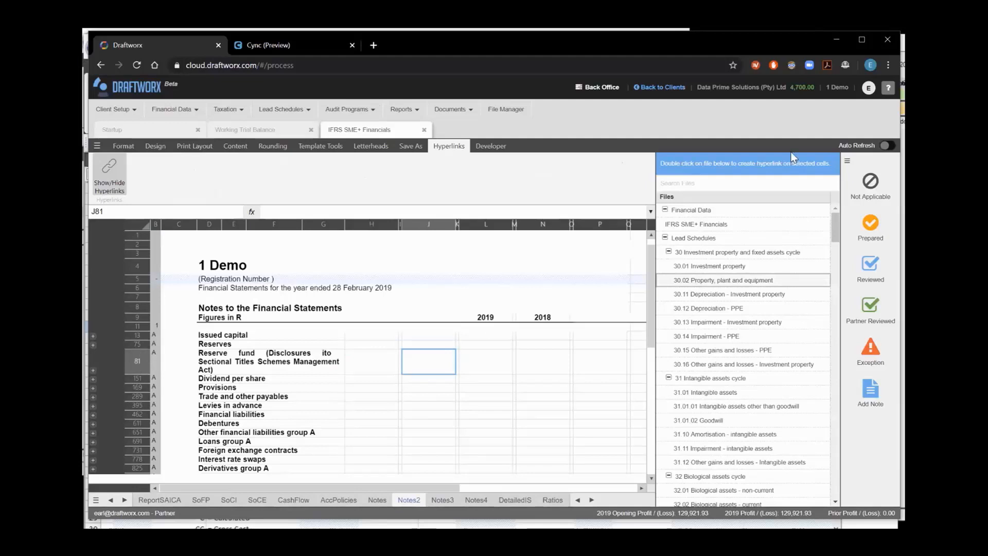
Compare with the desktop app's hyperlink, then return to the cloud client list
click(834, 41)
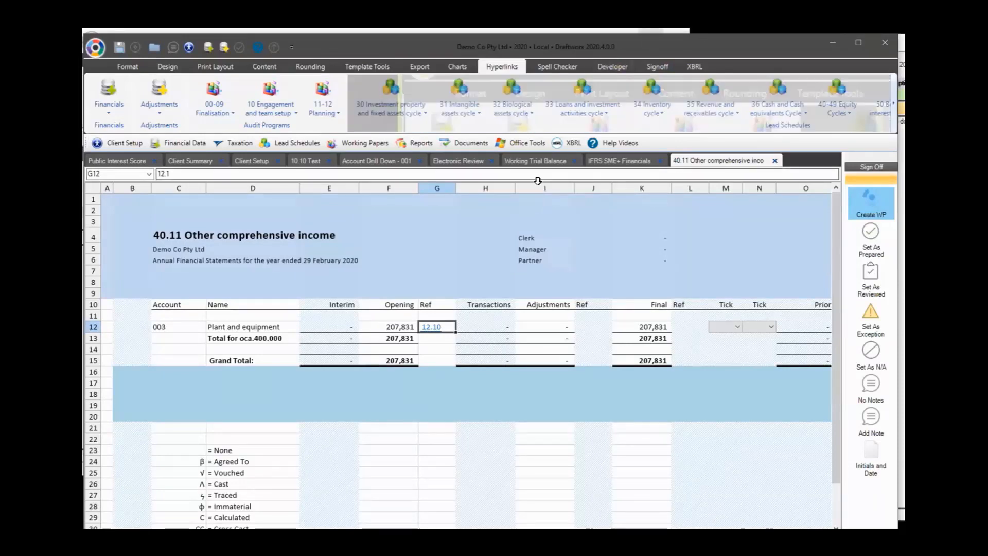
key(alt+Tab)
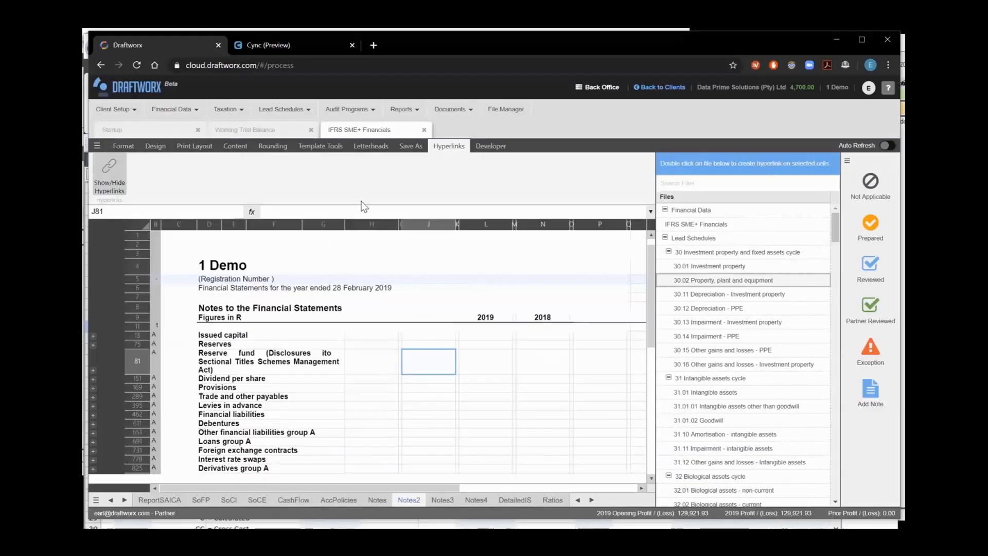
click(128, 94)
click(889, 88)
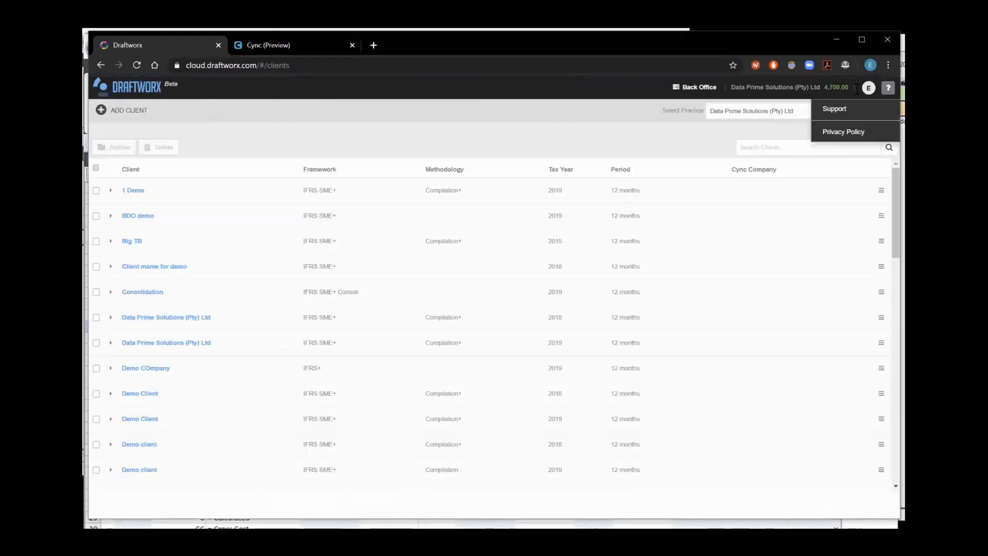
click(869, 89)
click(885, 111)
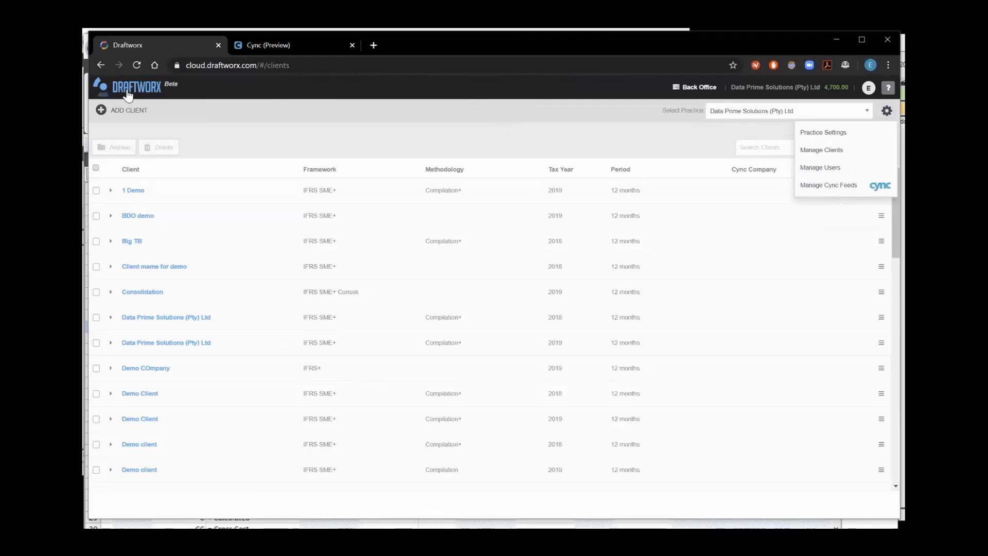
click(818, 168)
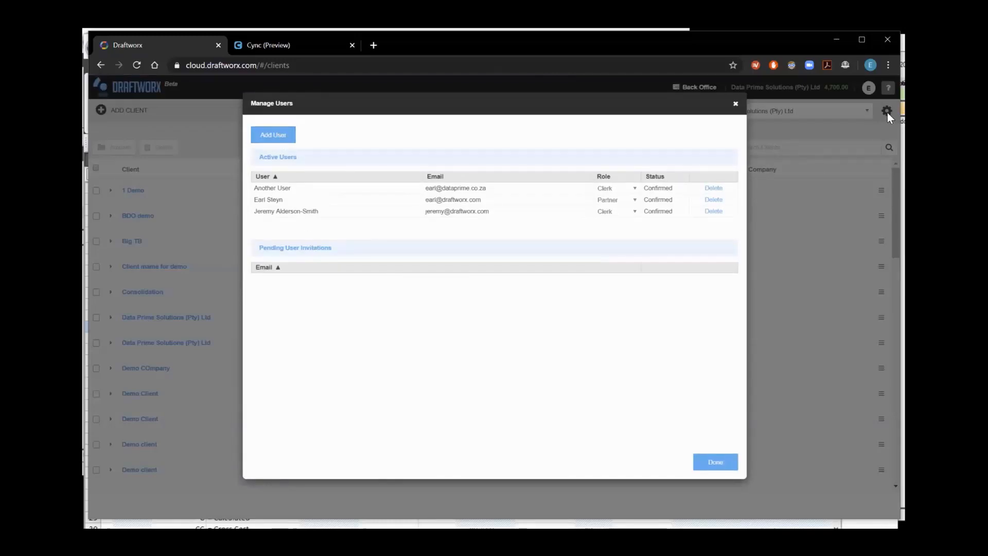
click(736, 104)
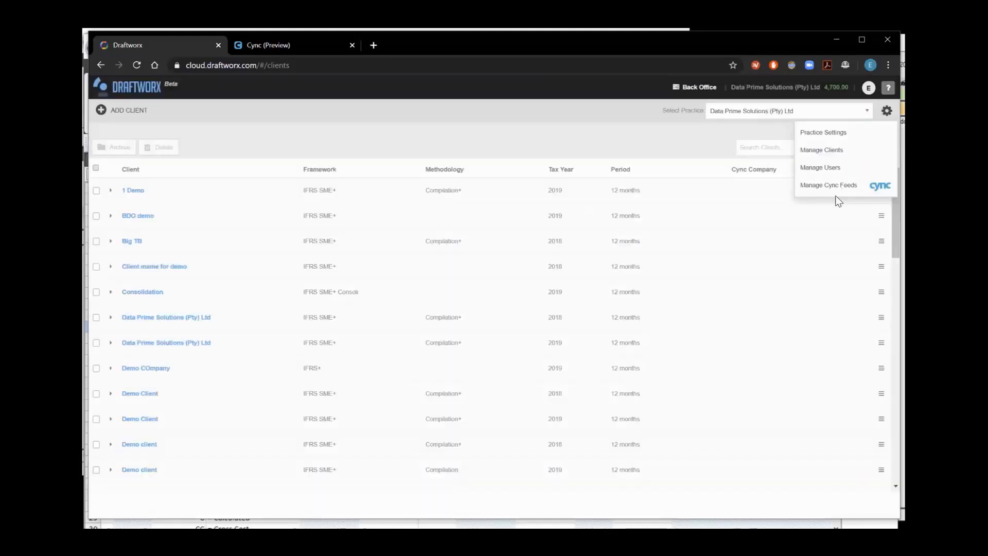
click(823, 168)
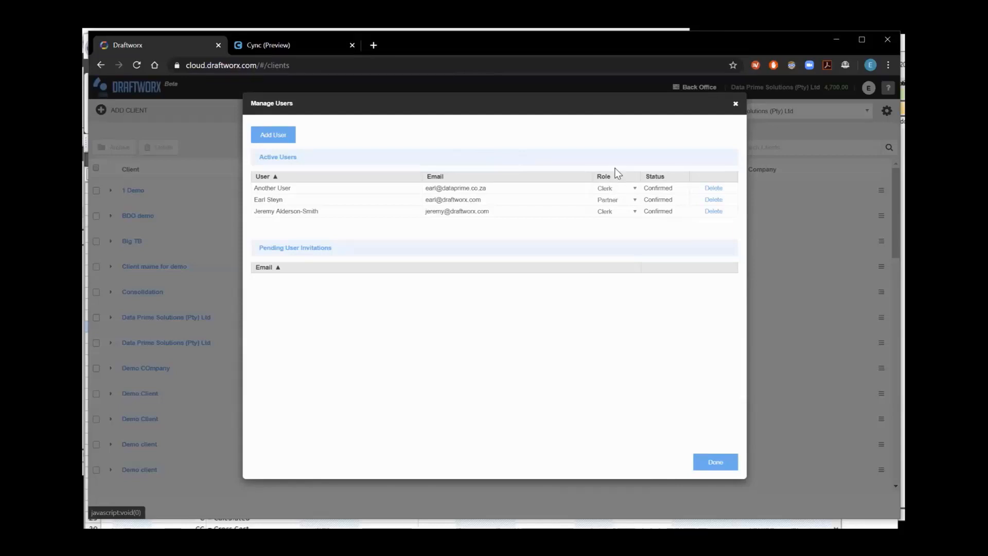
click(735, 104)
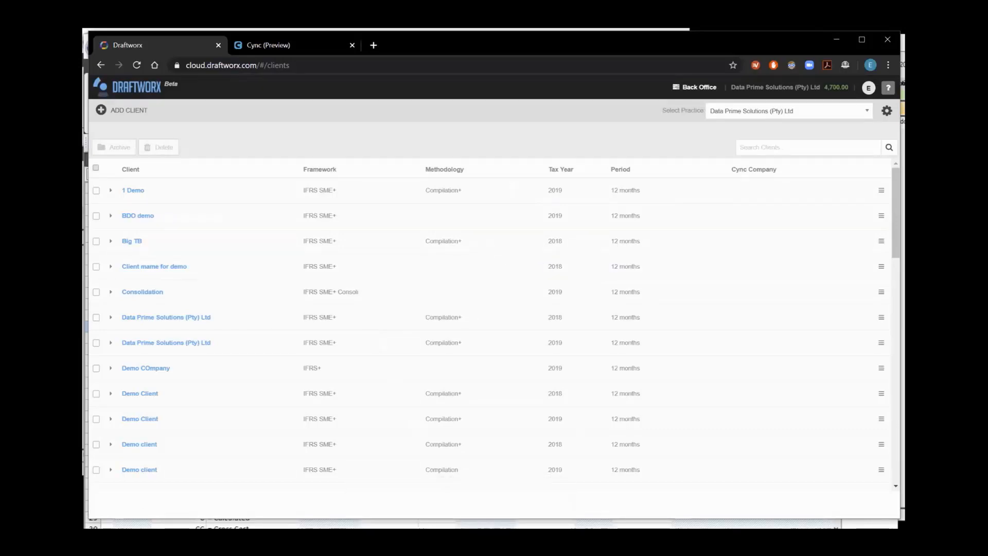
mouse_move(433, 538)
drag(480, 46, 484, 48)
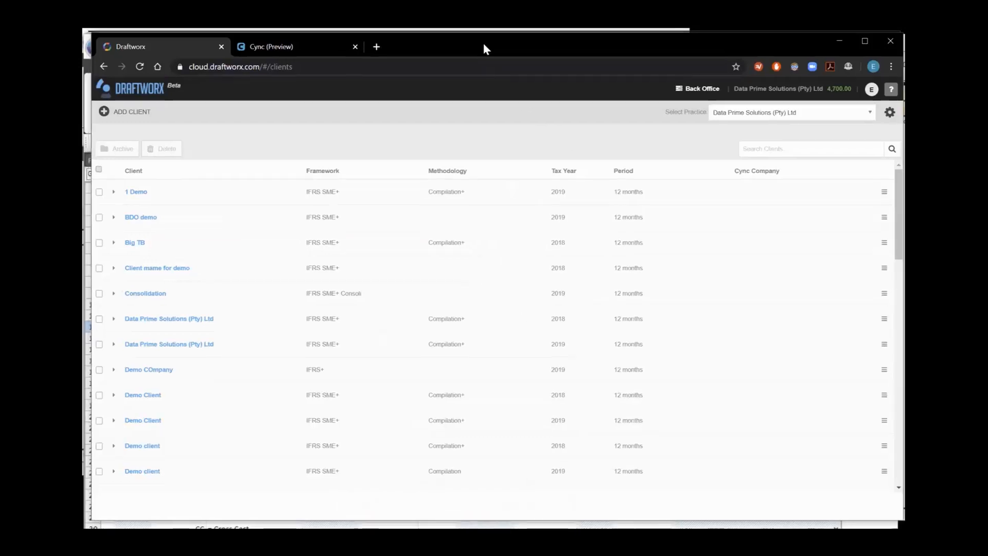